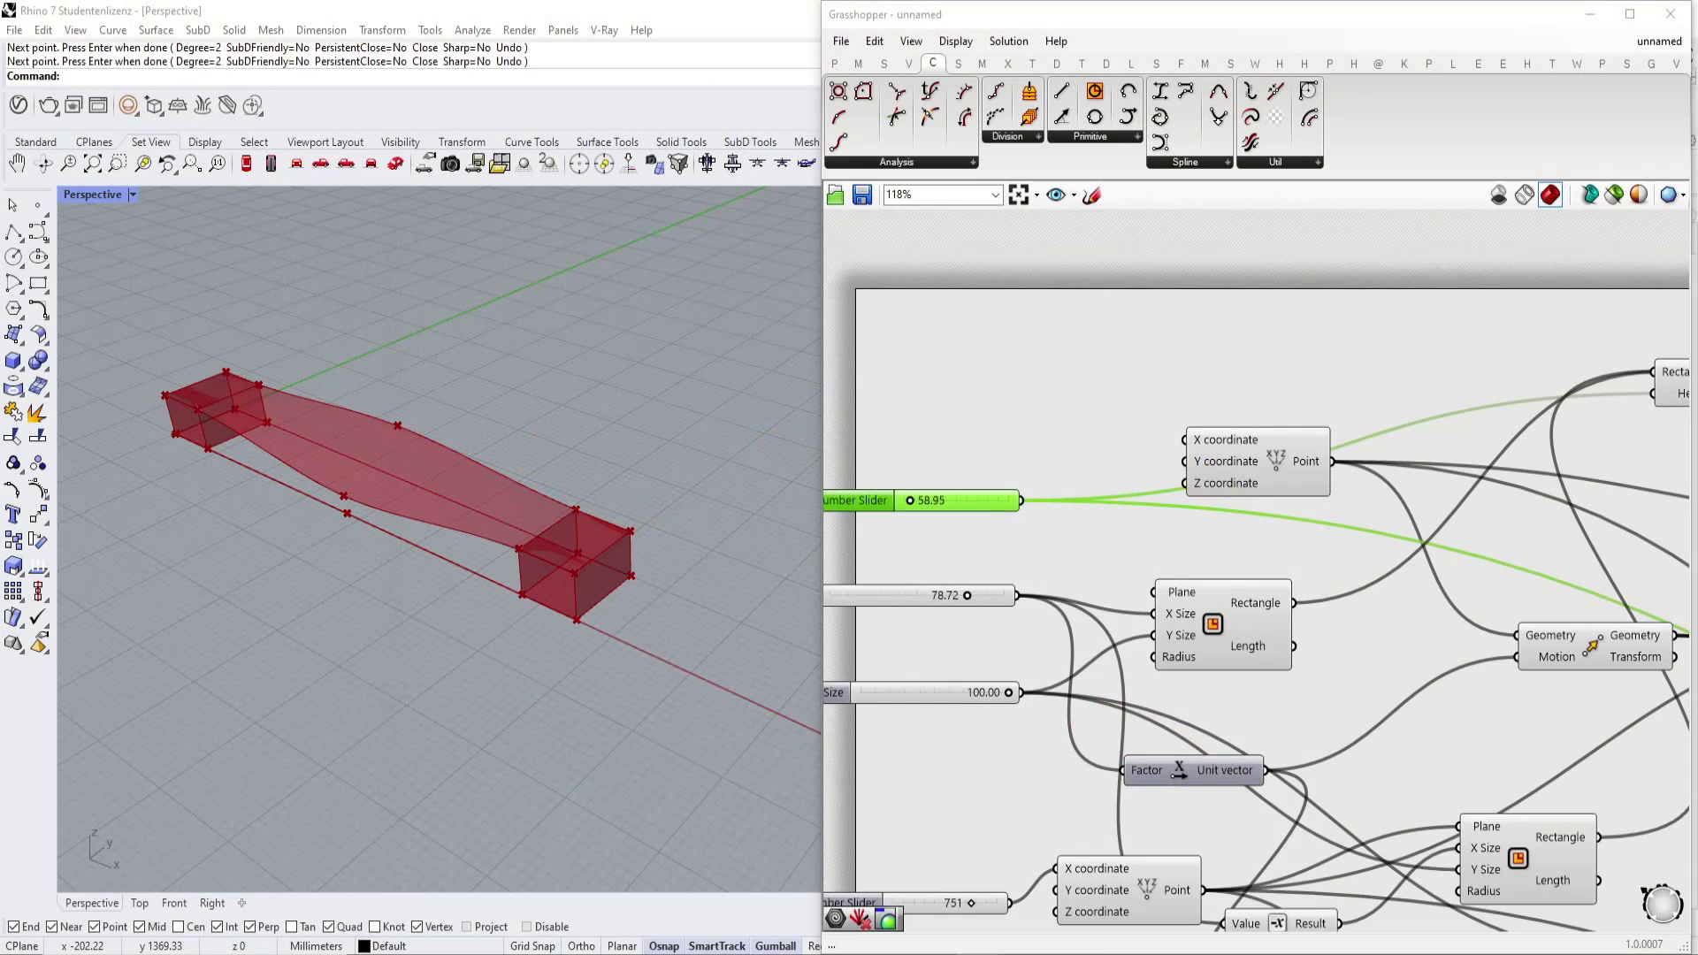
Switch to the browser with the MVRDV page for The Couch, maximize it and examine the building photo.
left_click_drag(0, 155, 787, 152)
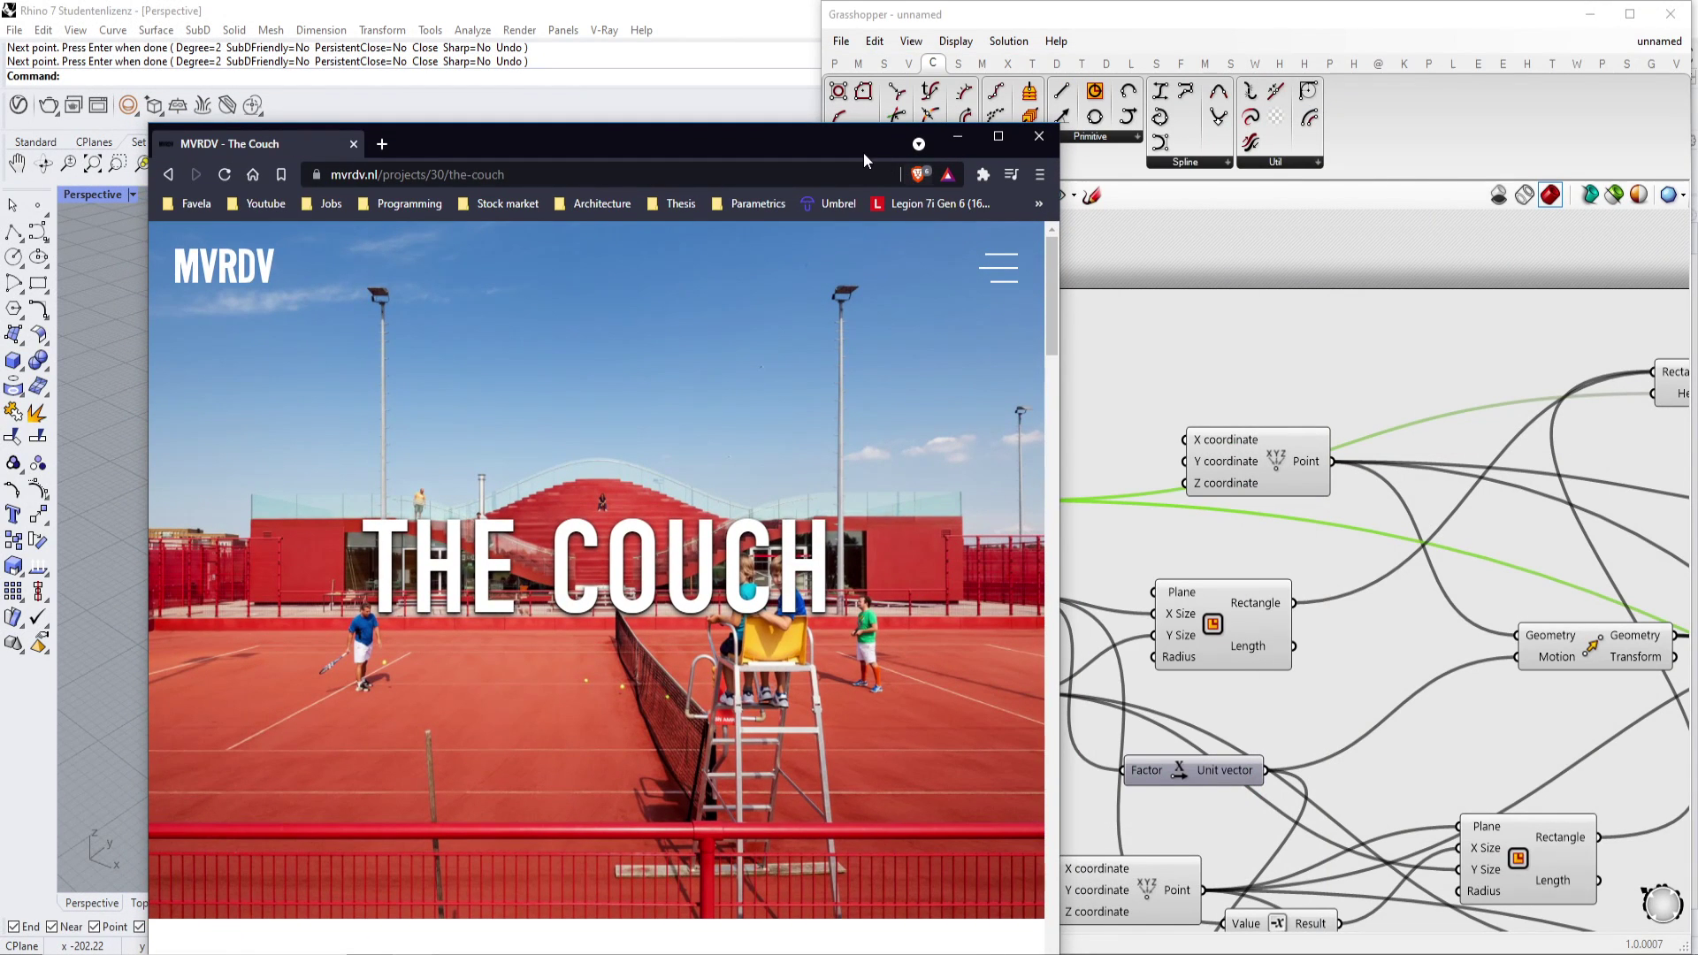
left_click(997, 136)
scroll(940, 291, "down", 5)
scroll(871, 444, "up", 3)
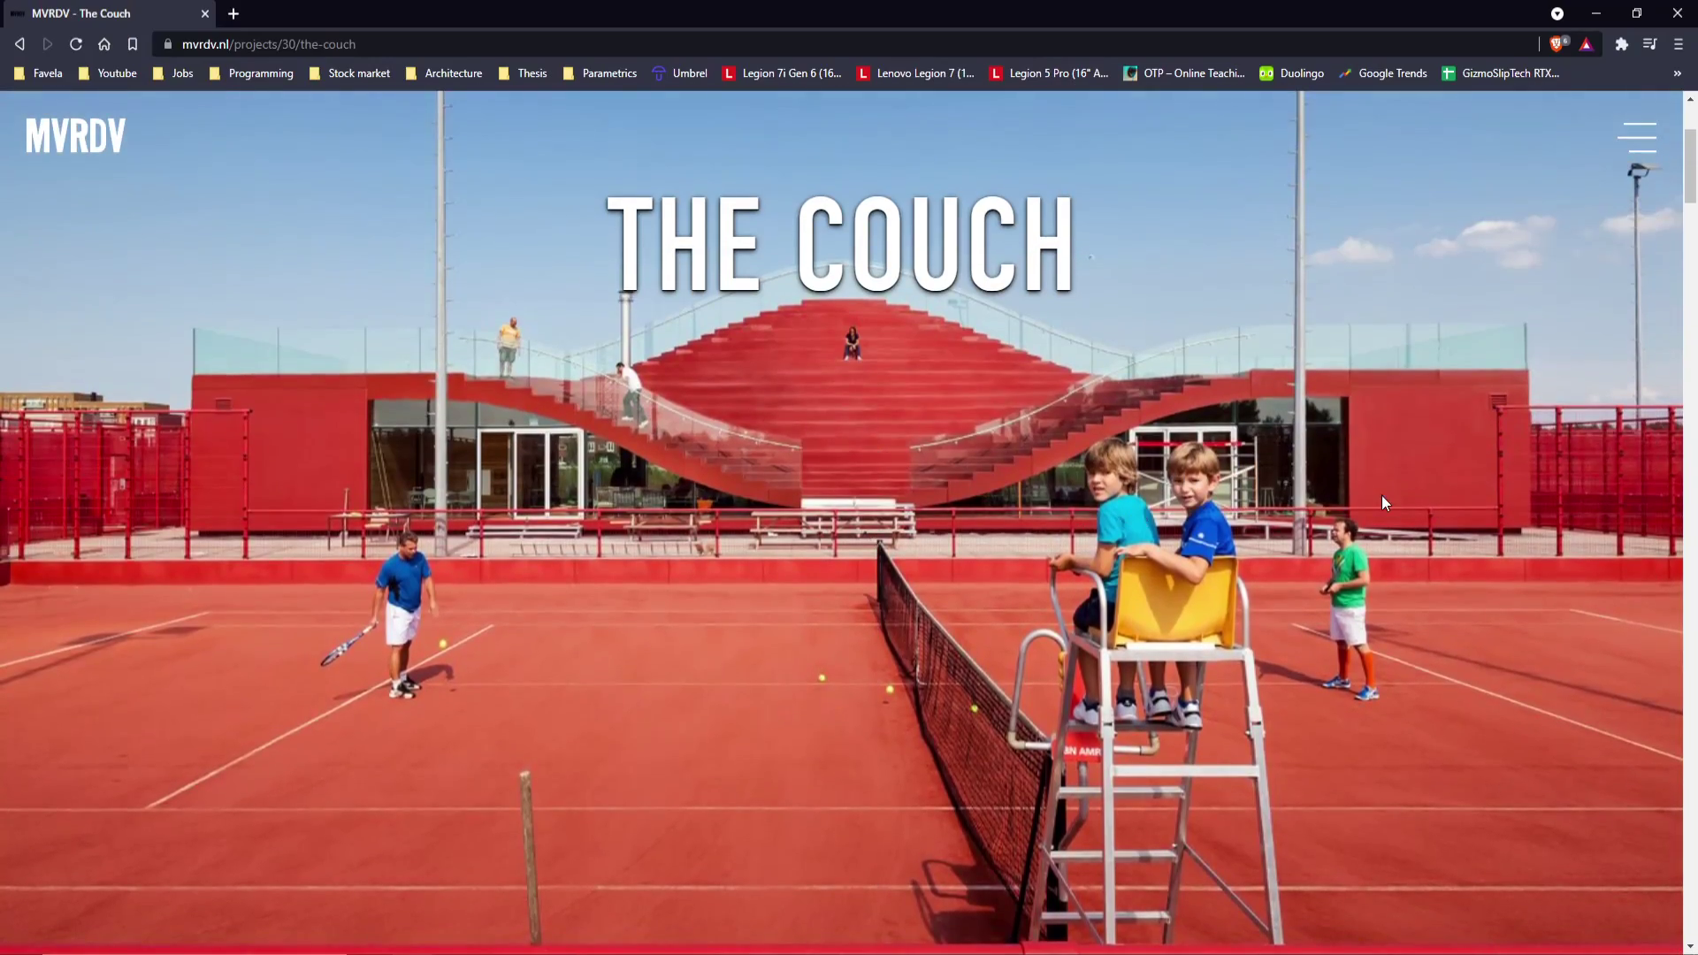
scroll(1274, 523, "down", 10)
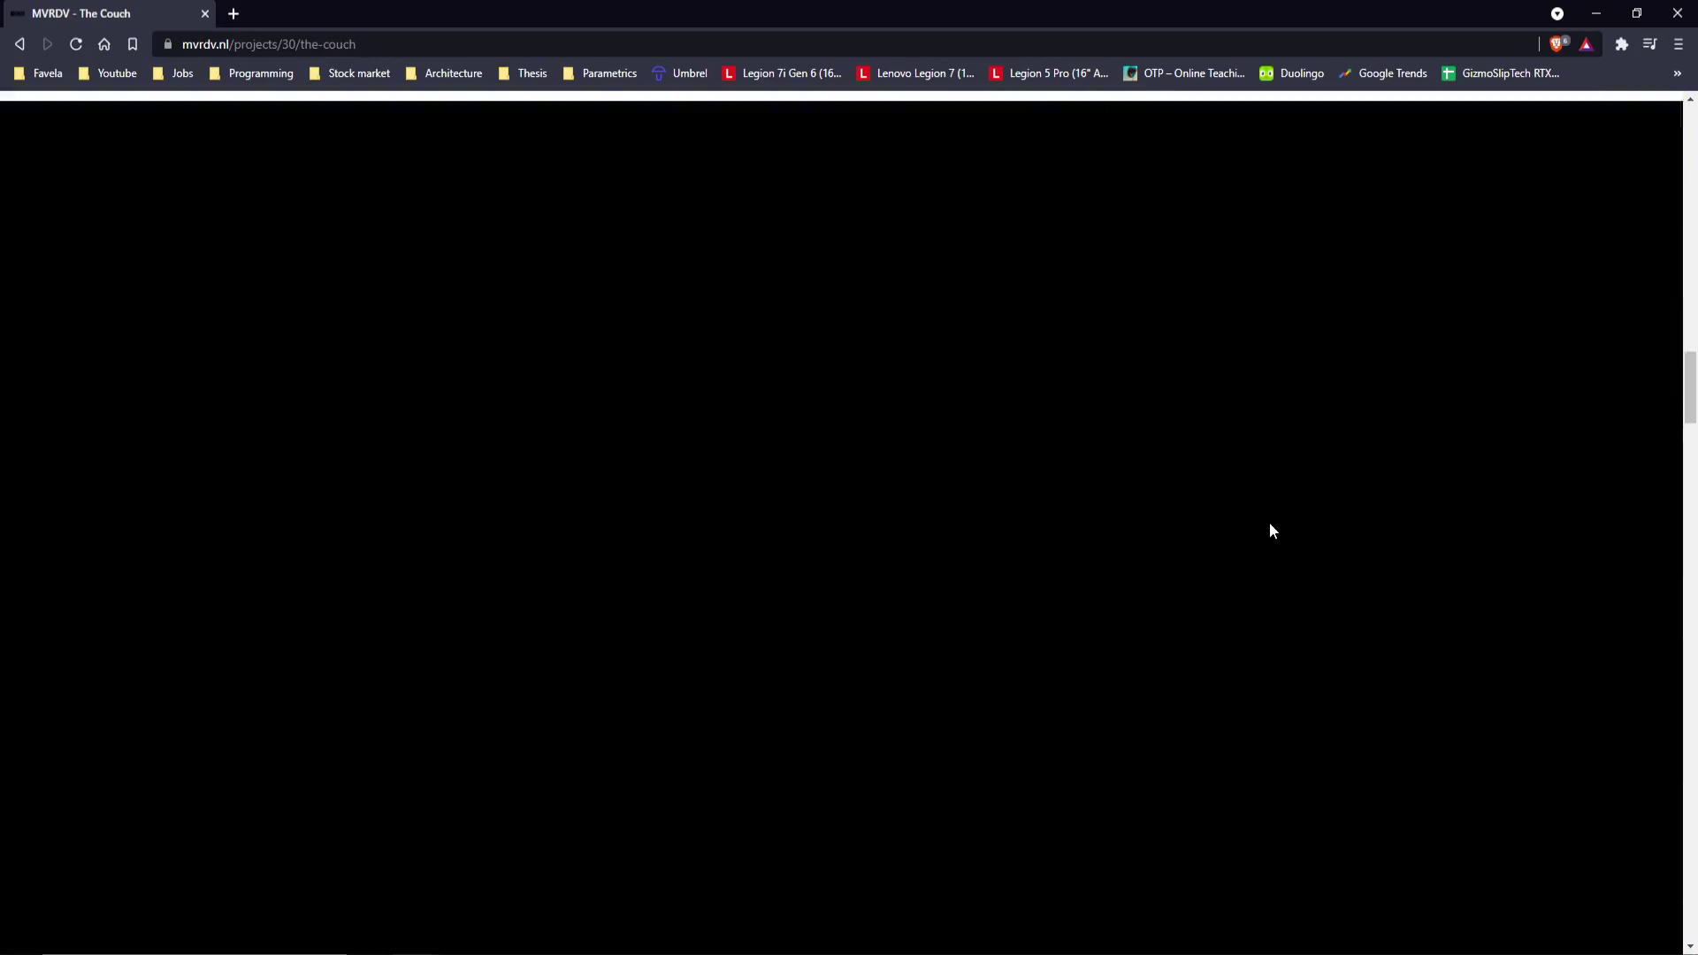
scroll(1270, 523, "up", 10)
Leave the project page for the Google results on the MVRDV couch and open the six-step design diagram image.
left_click(1620, 144)
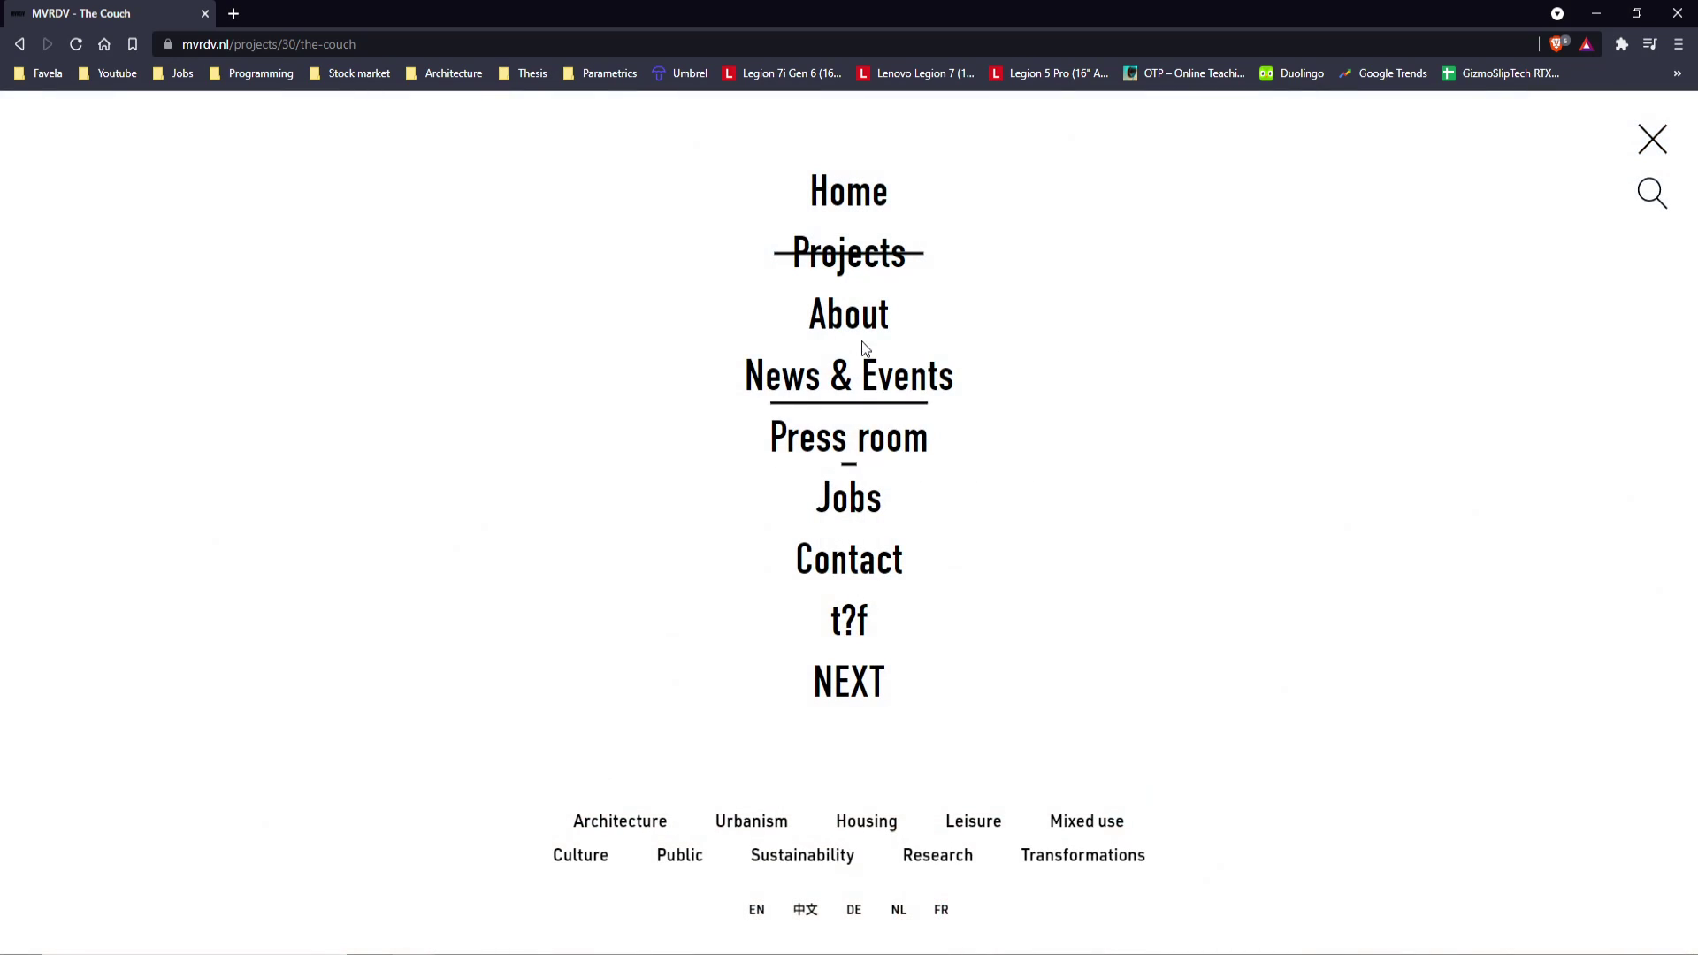
key("alt+Left")
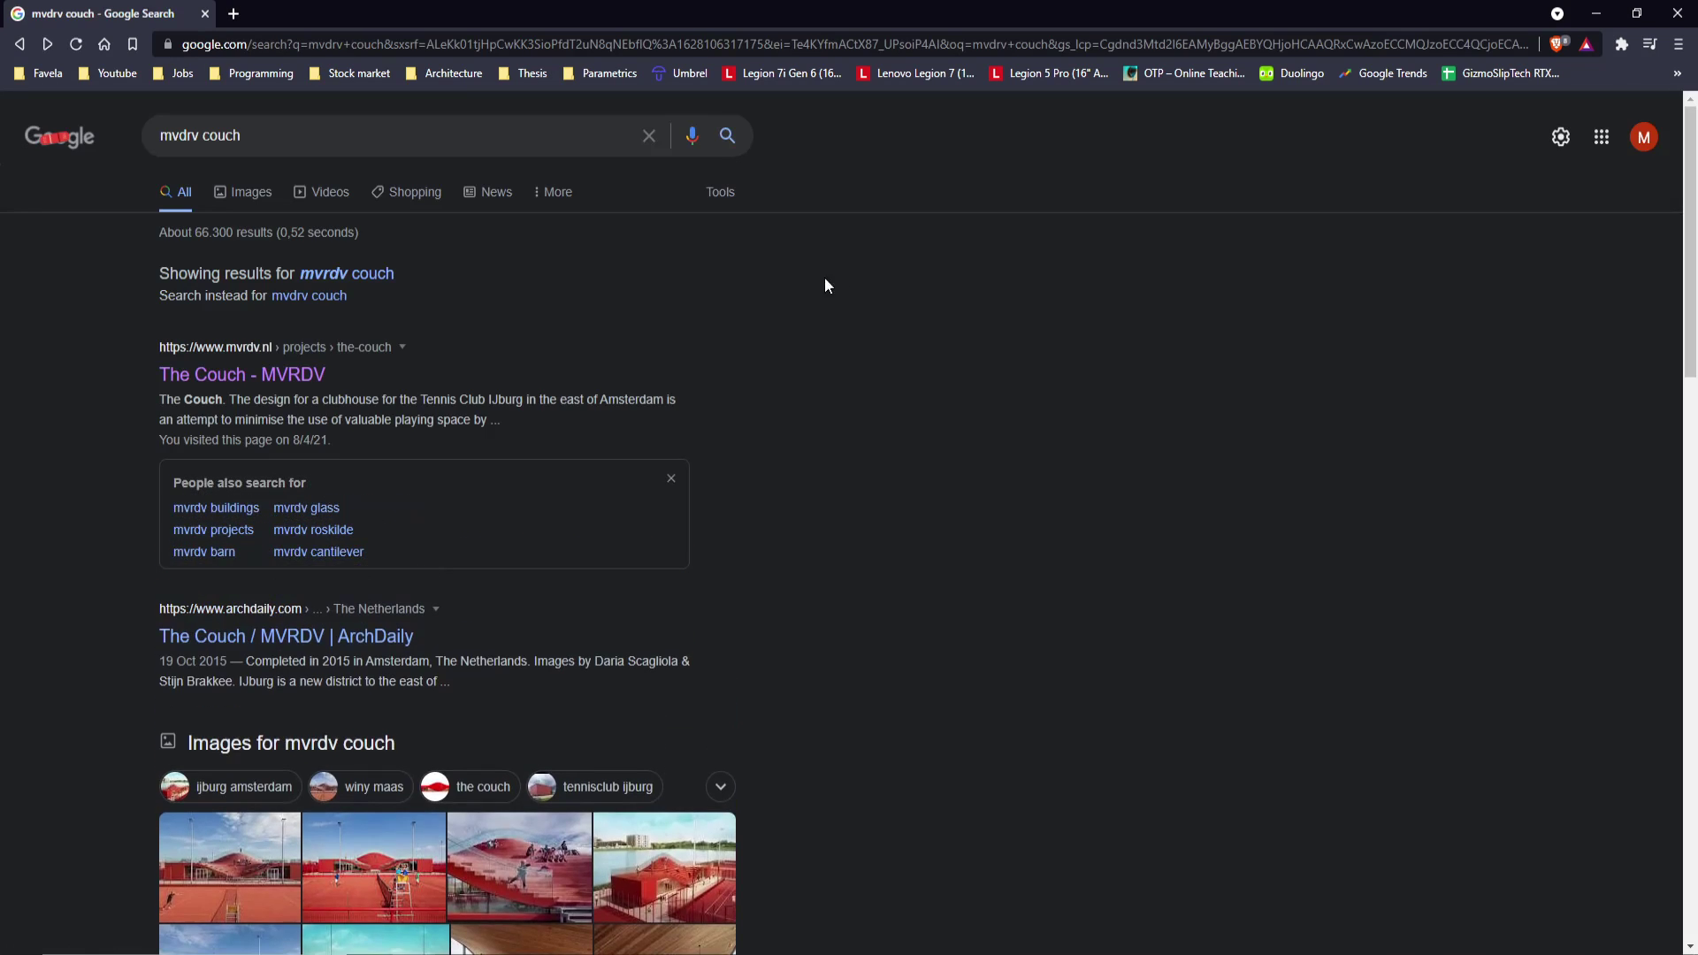
scroll(834, 271, "down", 4)
left_click(326, 695)
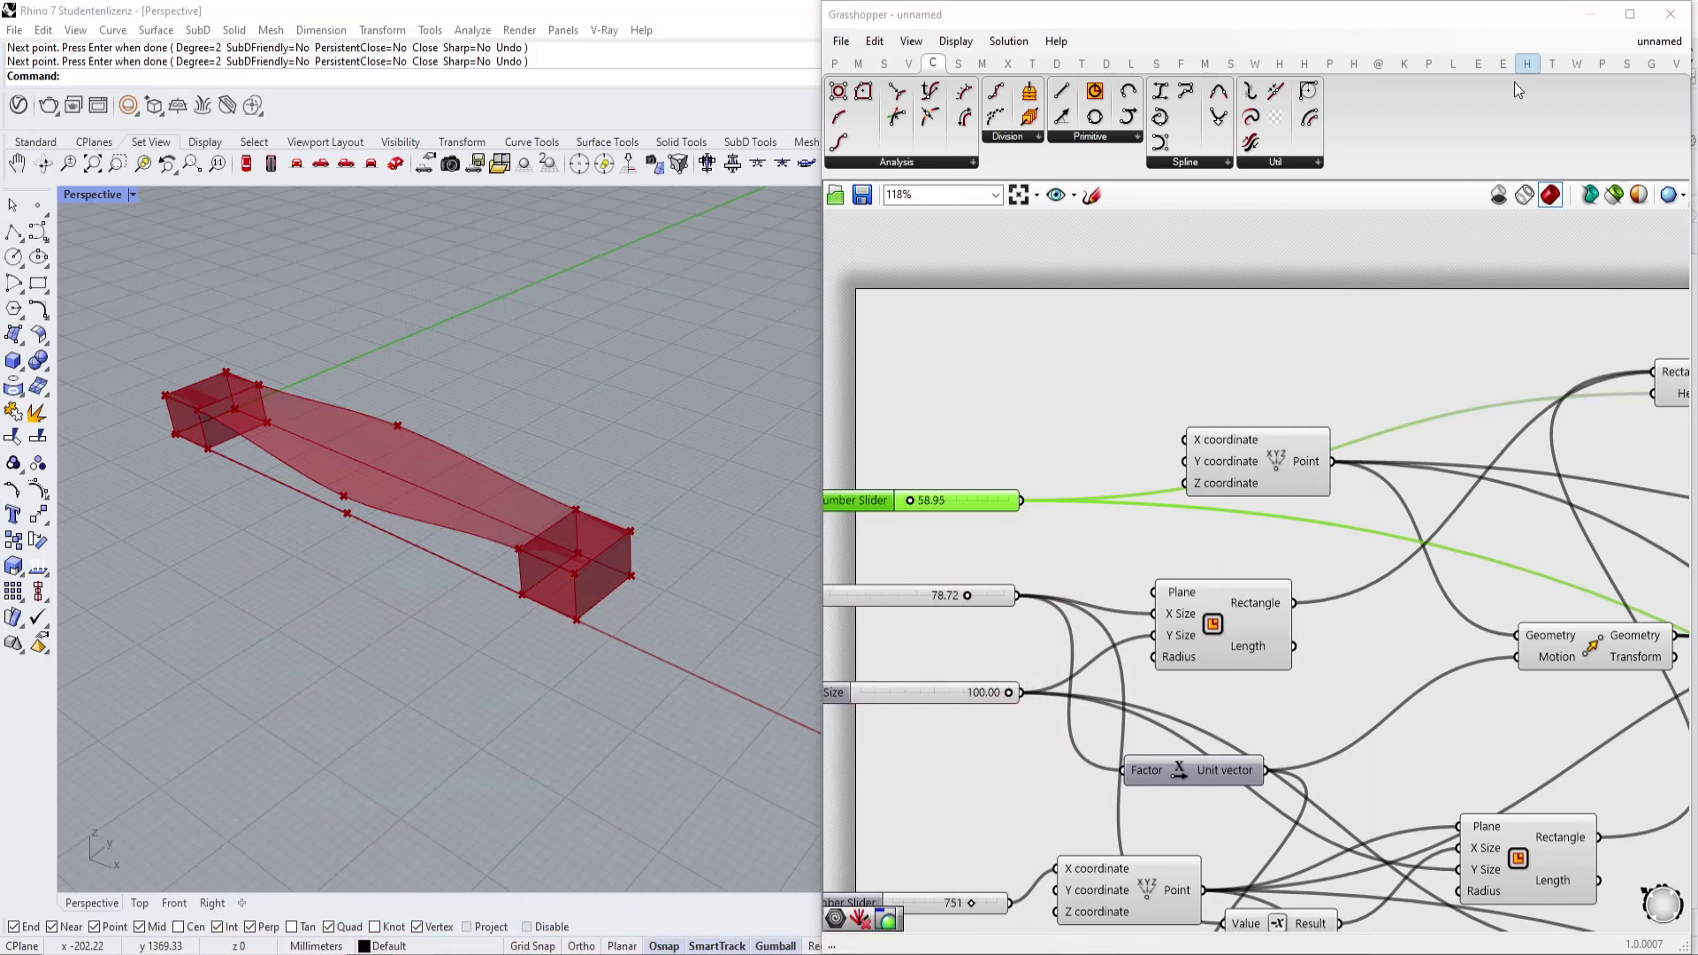
In Grasshopper, set the height slider to 86.22 and the X Size slider to 100.00, keeping Y Size at 100.00.
right_click_drag(651, 662, 667, 605)
left_click(1005, 549)
scroll(1006, 501, "up", 3)
left_click_drag(993, 501, 998, 500)
left_click_drag(1074, 632, 1130, 634)
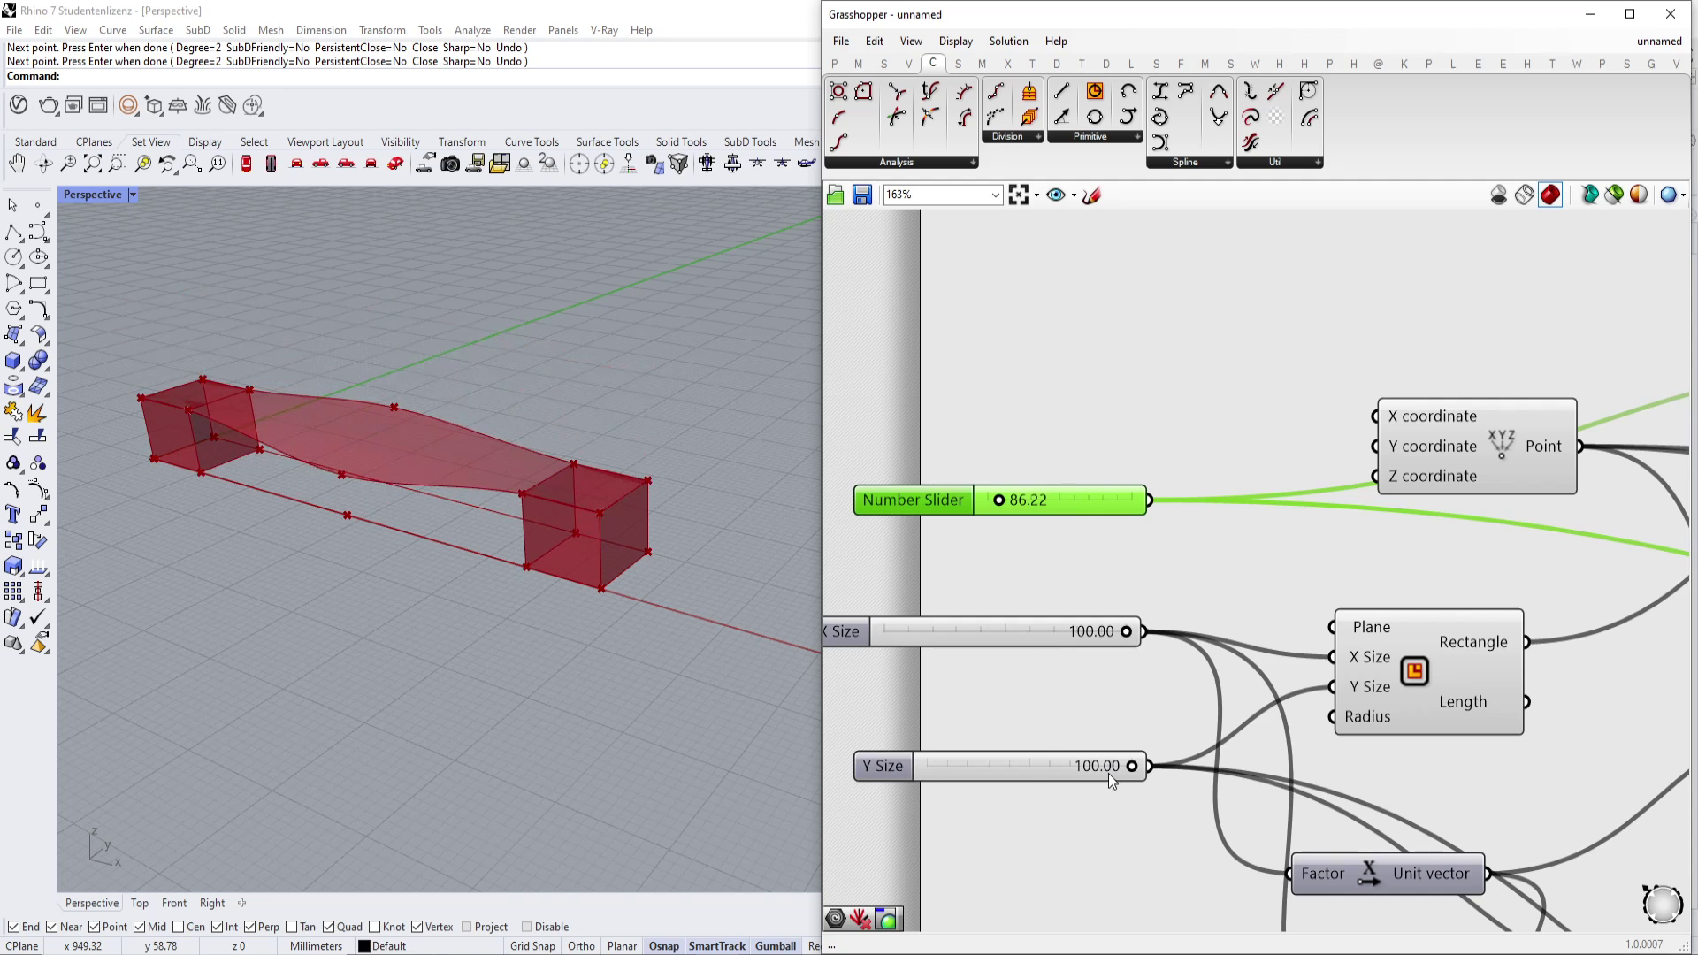
mouse_move(1138, 769)
left_mouse_down()
mouse_move(1061, 768)
mouse_move(1136, 766)
left_mouse_up()
right_click_drag(729, 497, 707, 529)
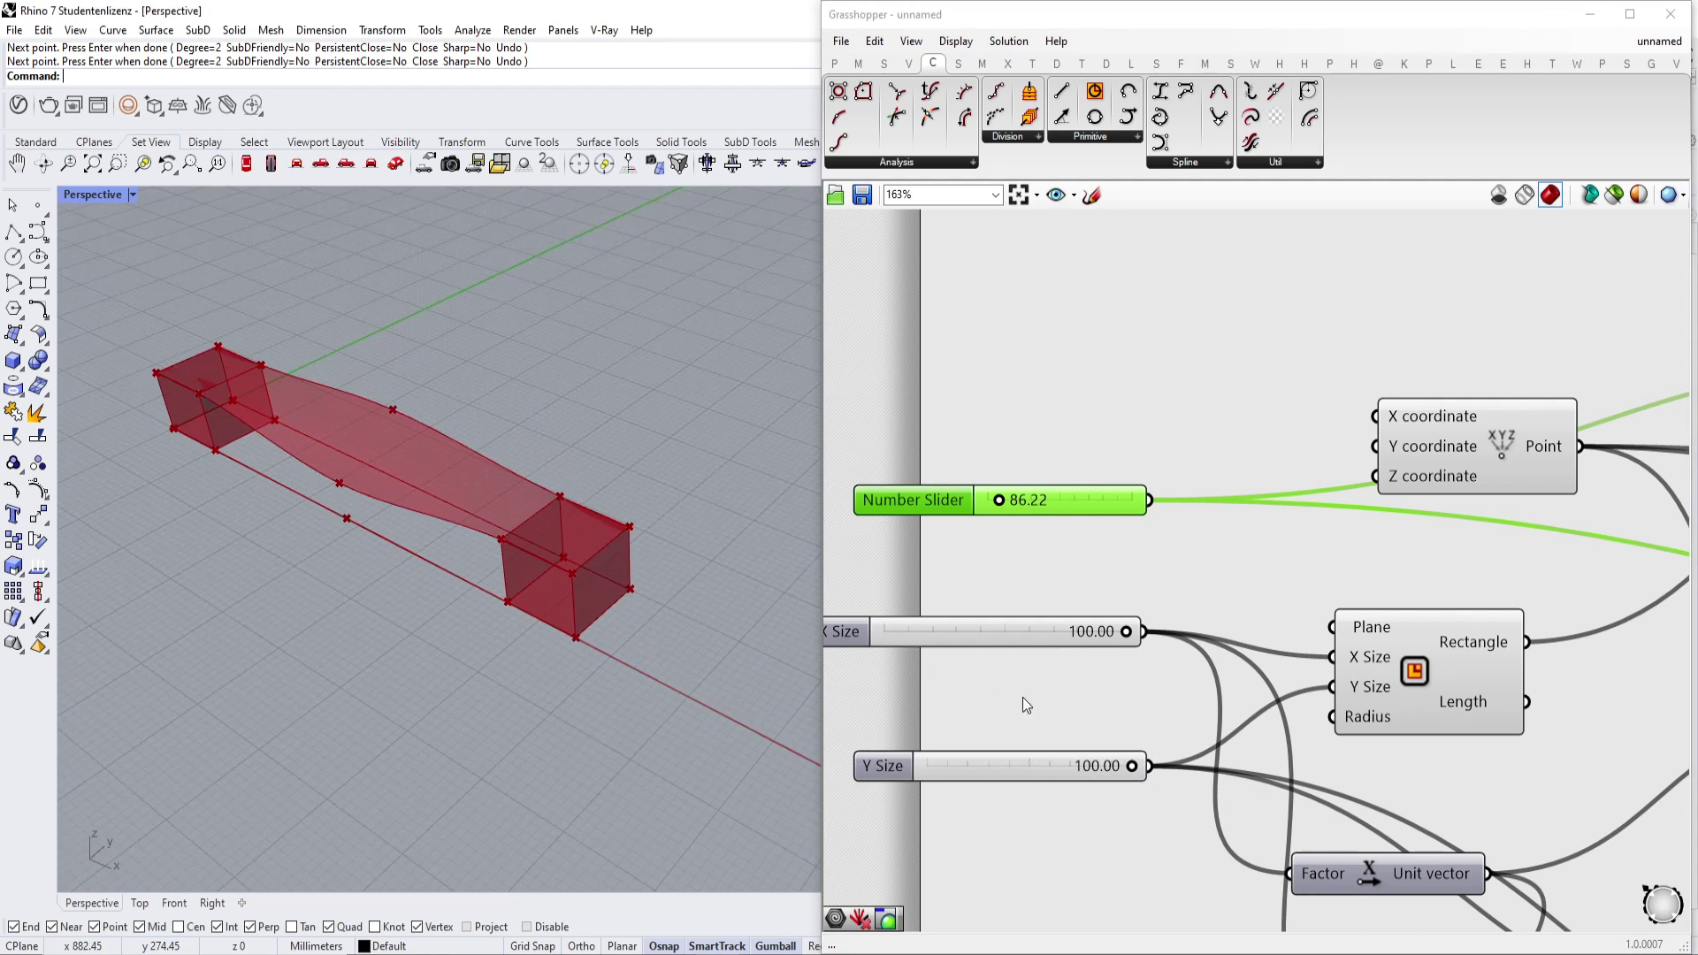
Set the slider feeding the lower point's X coordinate to 683 to shorten the building.
scroll(1061, 734, "down", 2)
right_click_drag(1169, 857, 1184, 680)
scroll(1082, 807, "up", 3)
mouse_move(1088, 776)
left_mouse_down()
mouse_move(1061, 779)
mouse_move(1094, 780)
mouse_move(1077, 774)
left_mouse_up()
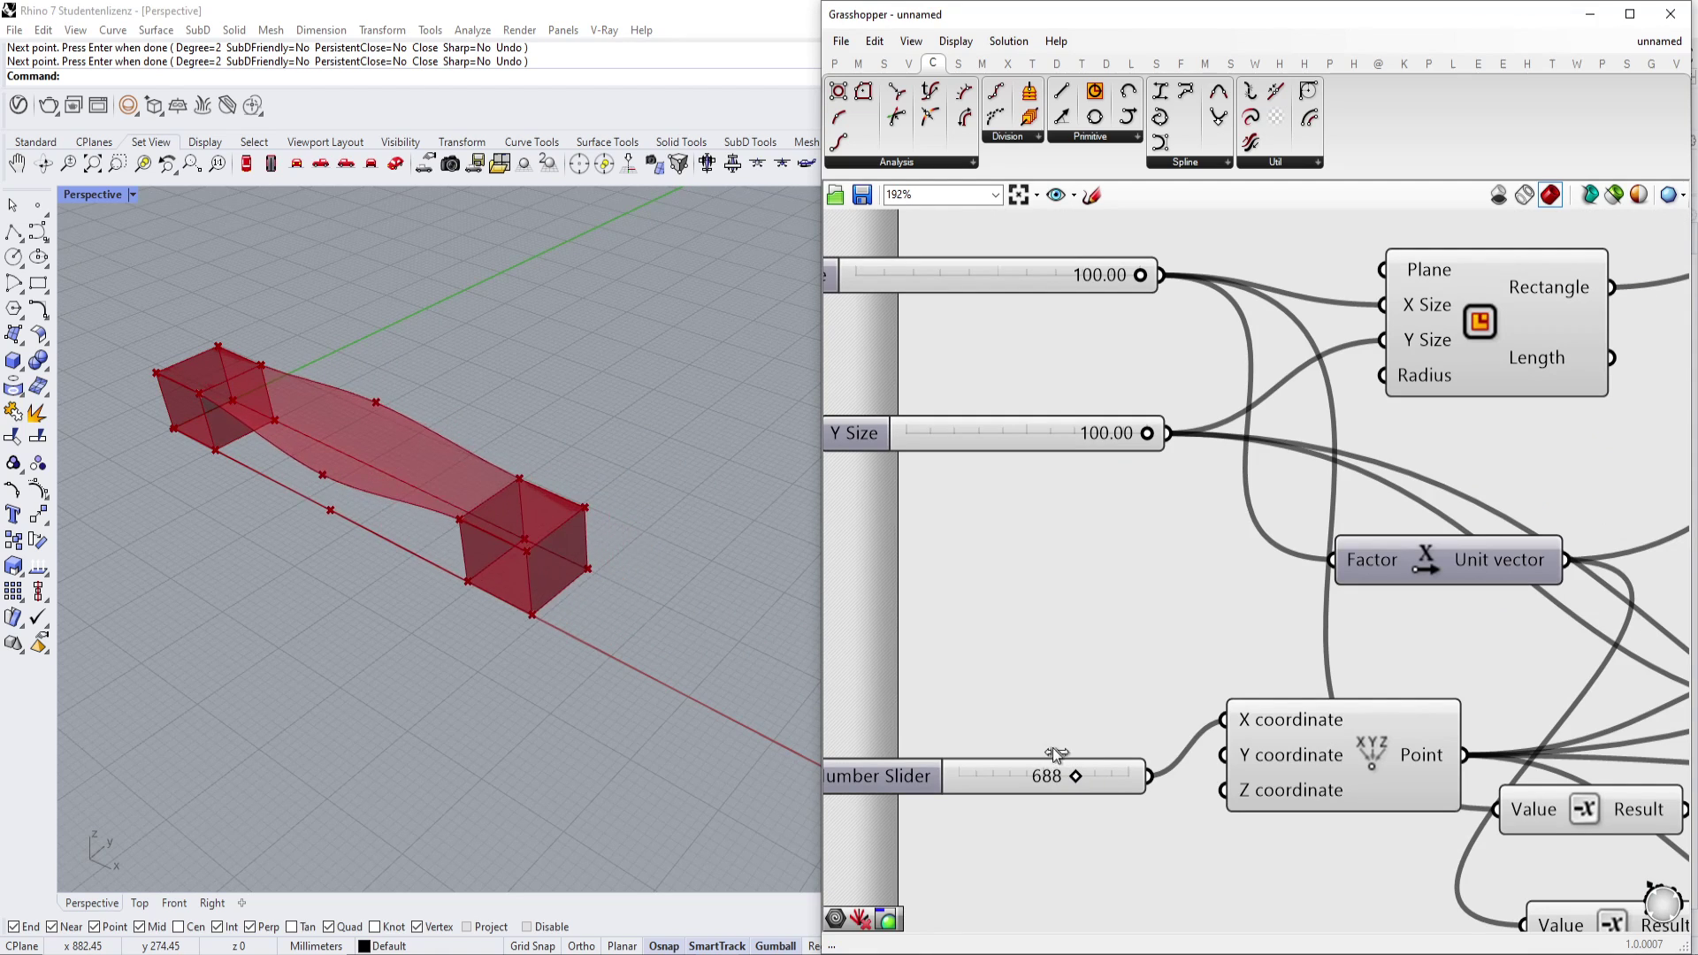
scroll(576, 591, "down", 4)
scroll(577, 591, "up", 4)
Switch from the finished couch definition to the empty Grasshopper document.
right_click_drag(577, 591, 525, 532)
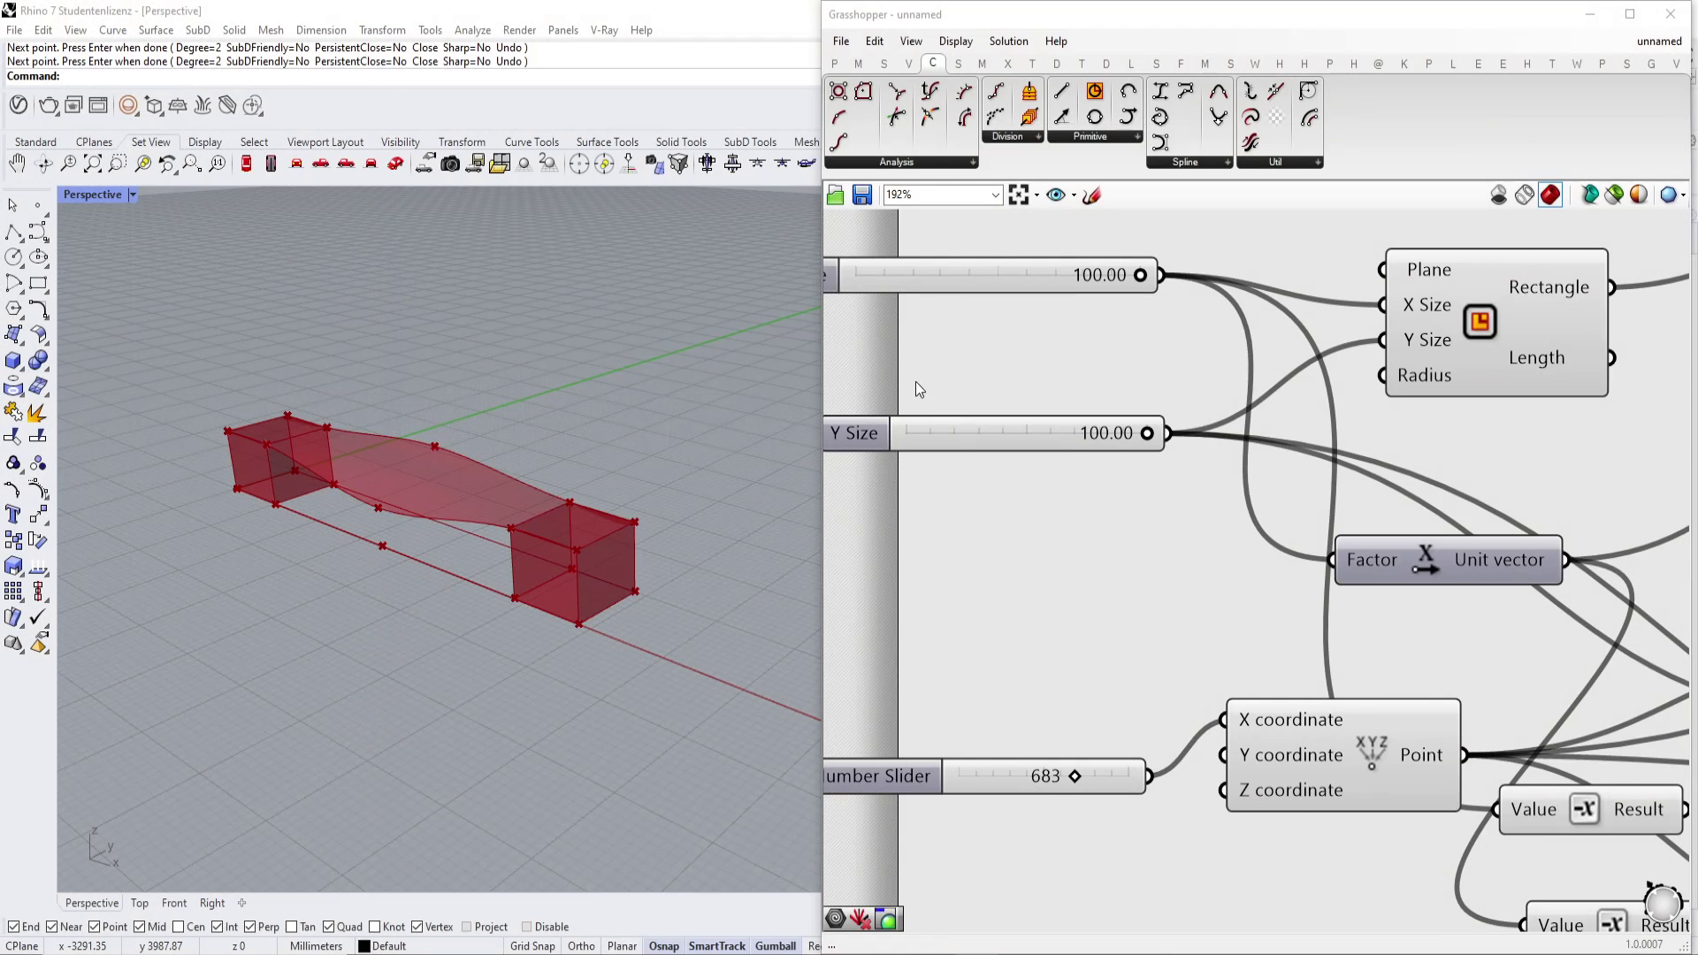
right_click_drag(698, 348, 712, 368)
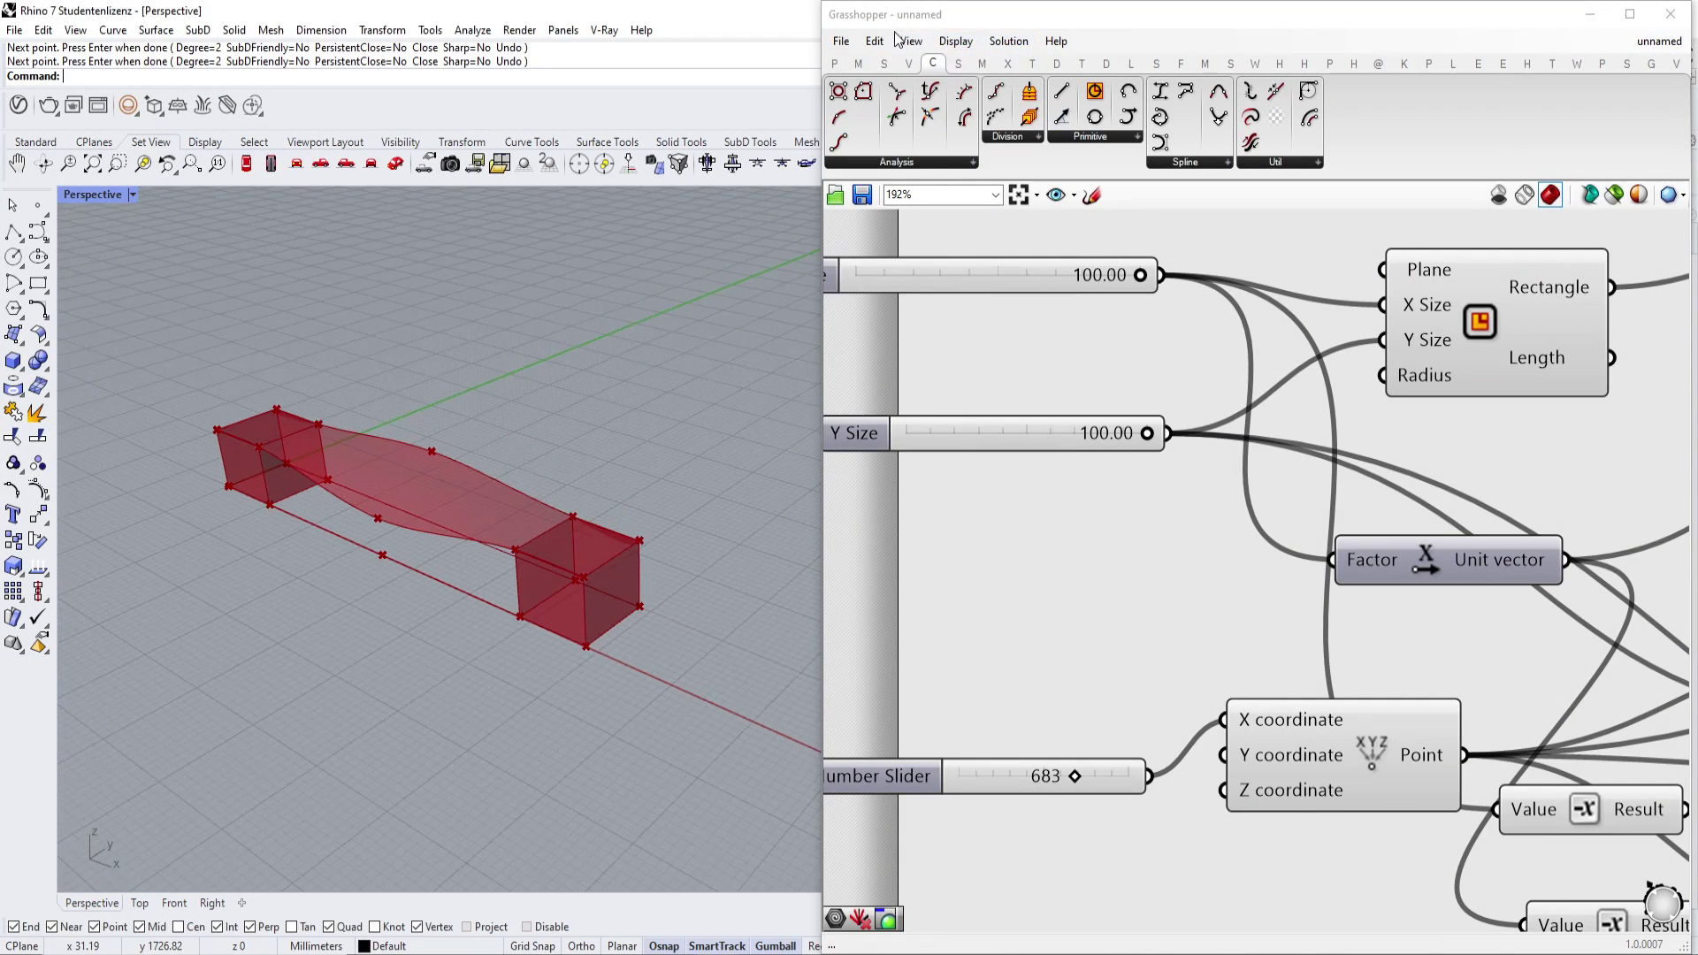
left_click(1632, 44)
left_click(1591, 228)
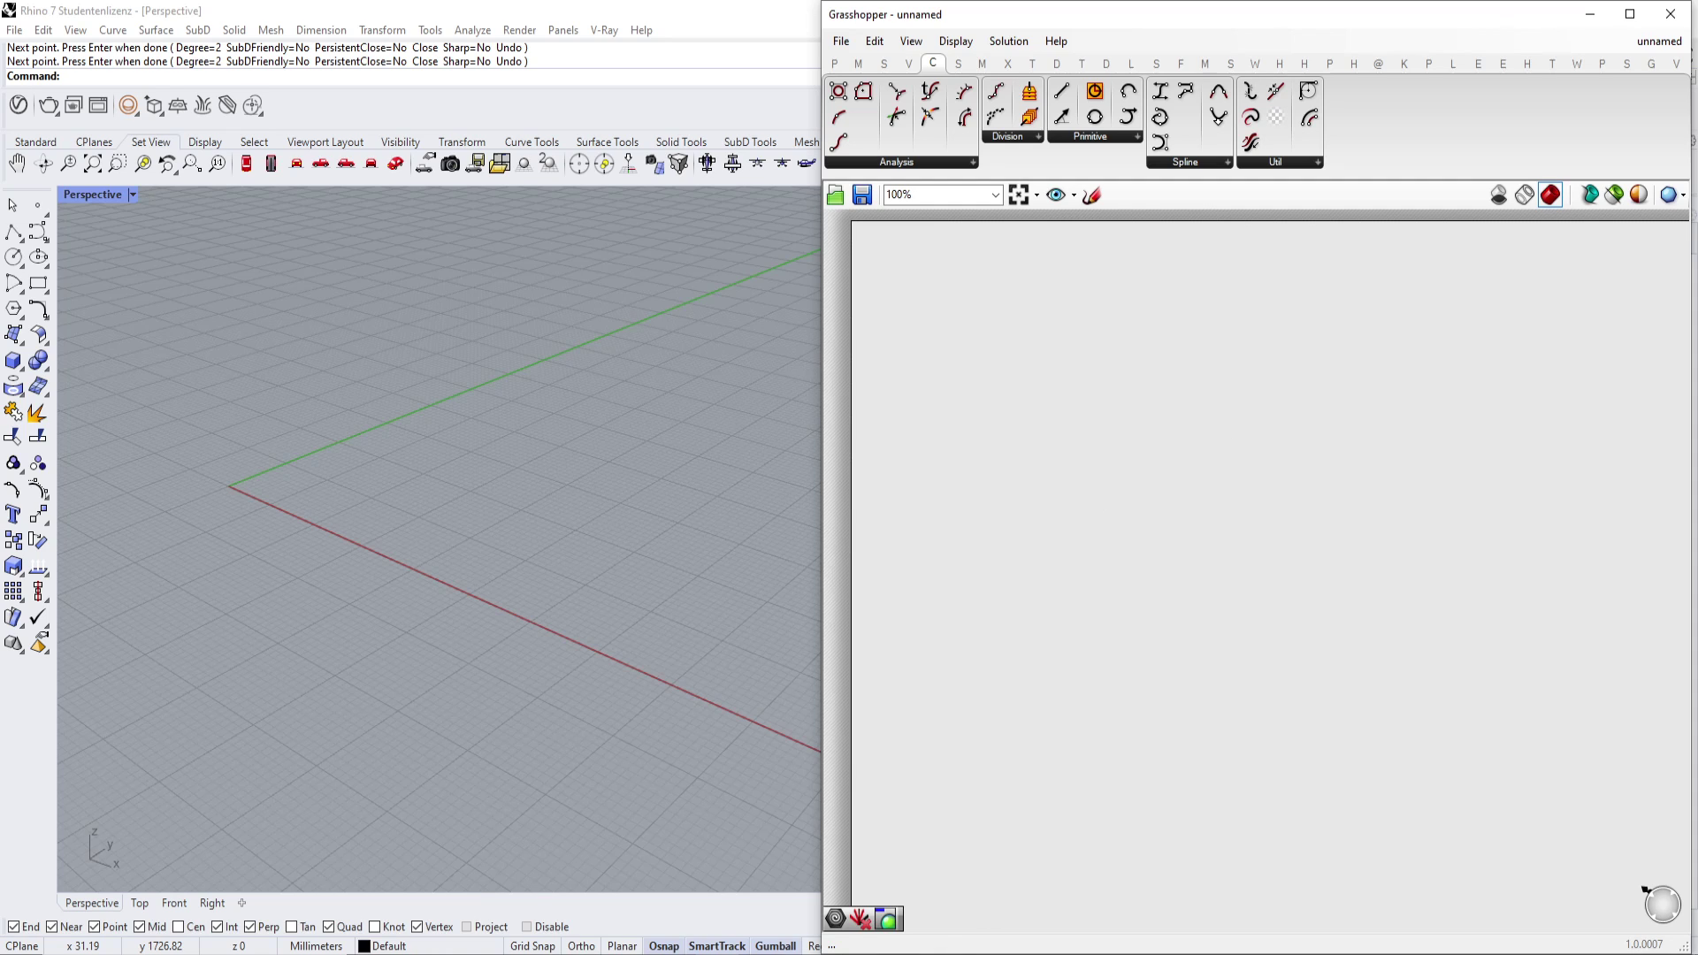
Switch to Photoshop with the blank Untitled-1 document and maximize its window.
left_click(722, 954)
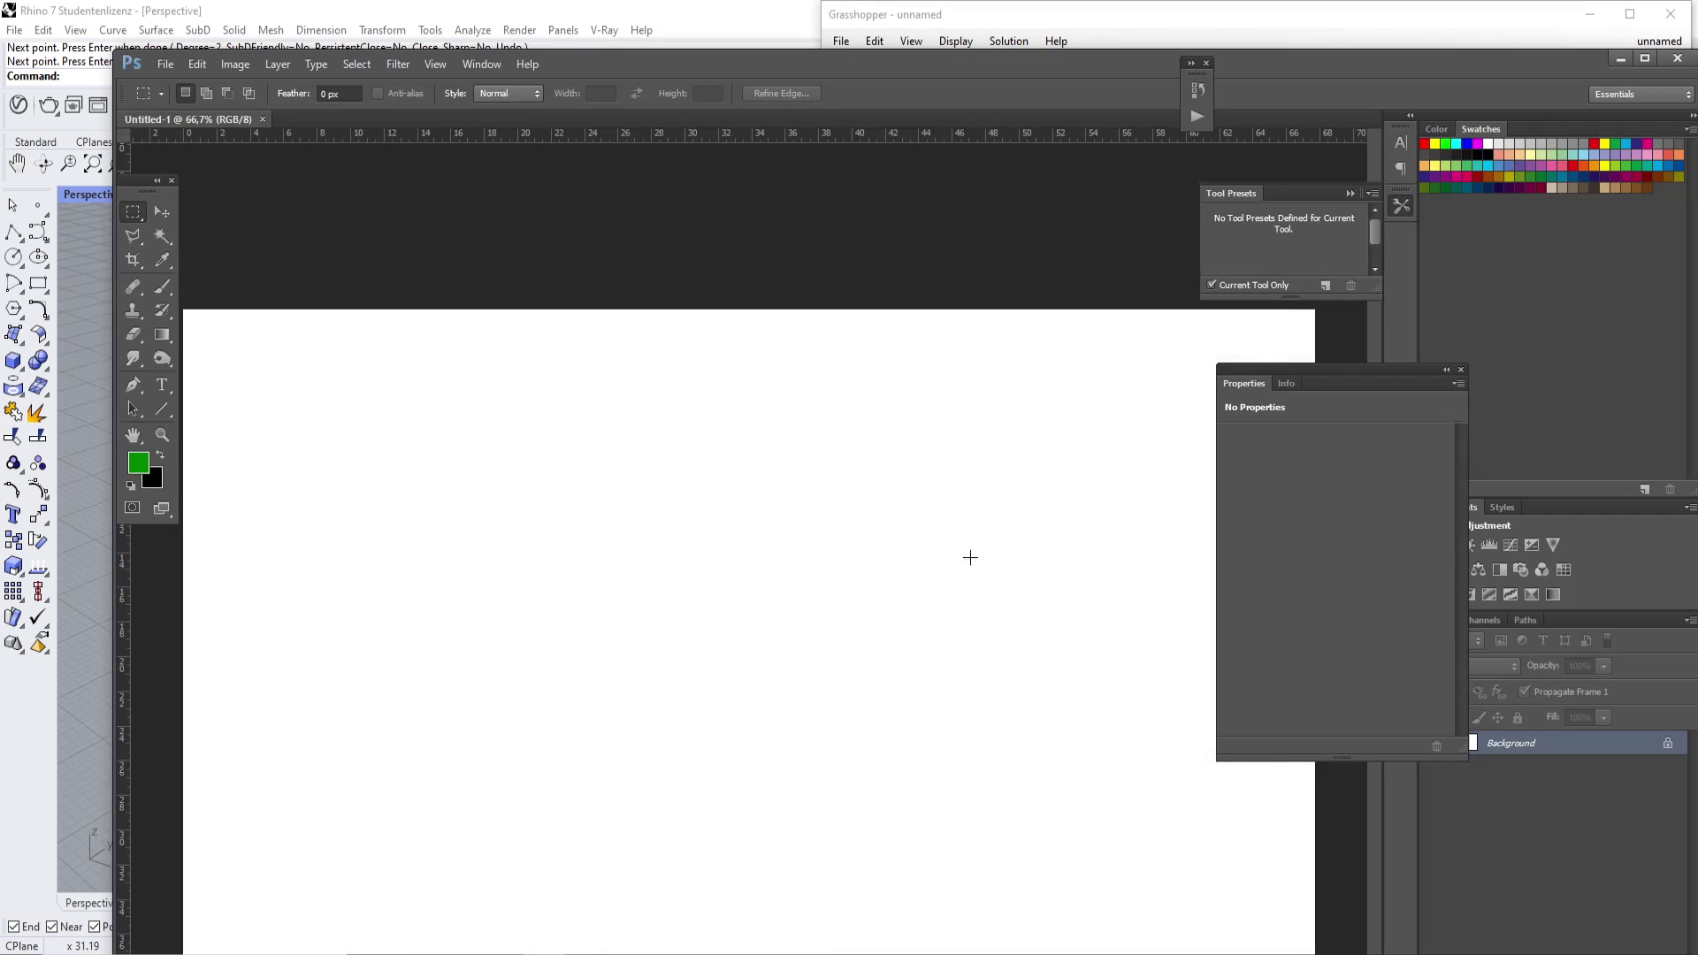
left_click_drag(1457, 65, 1431, 9)
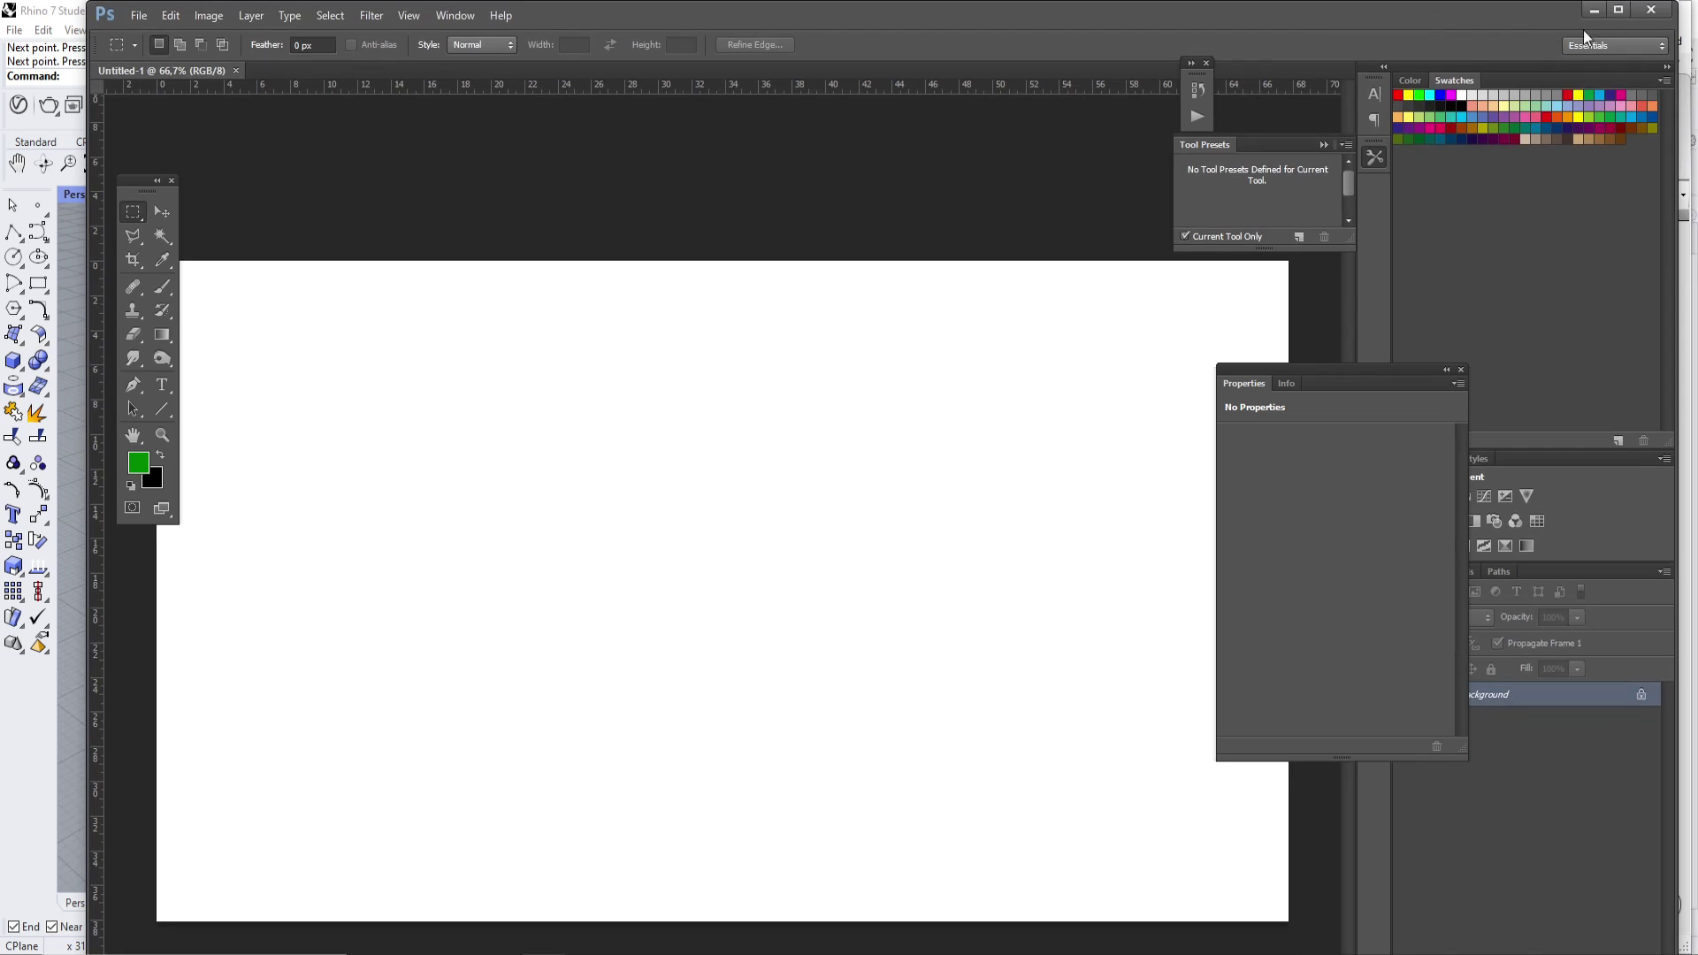
left_click(1615, 13)
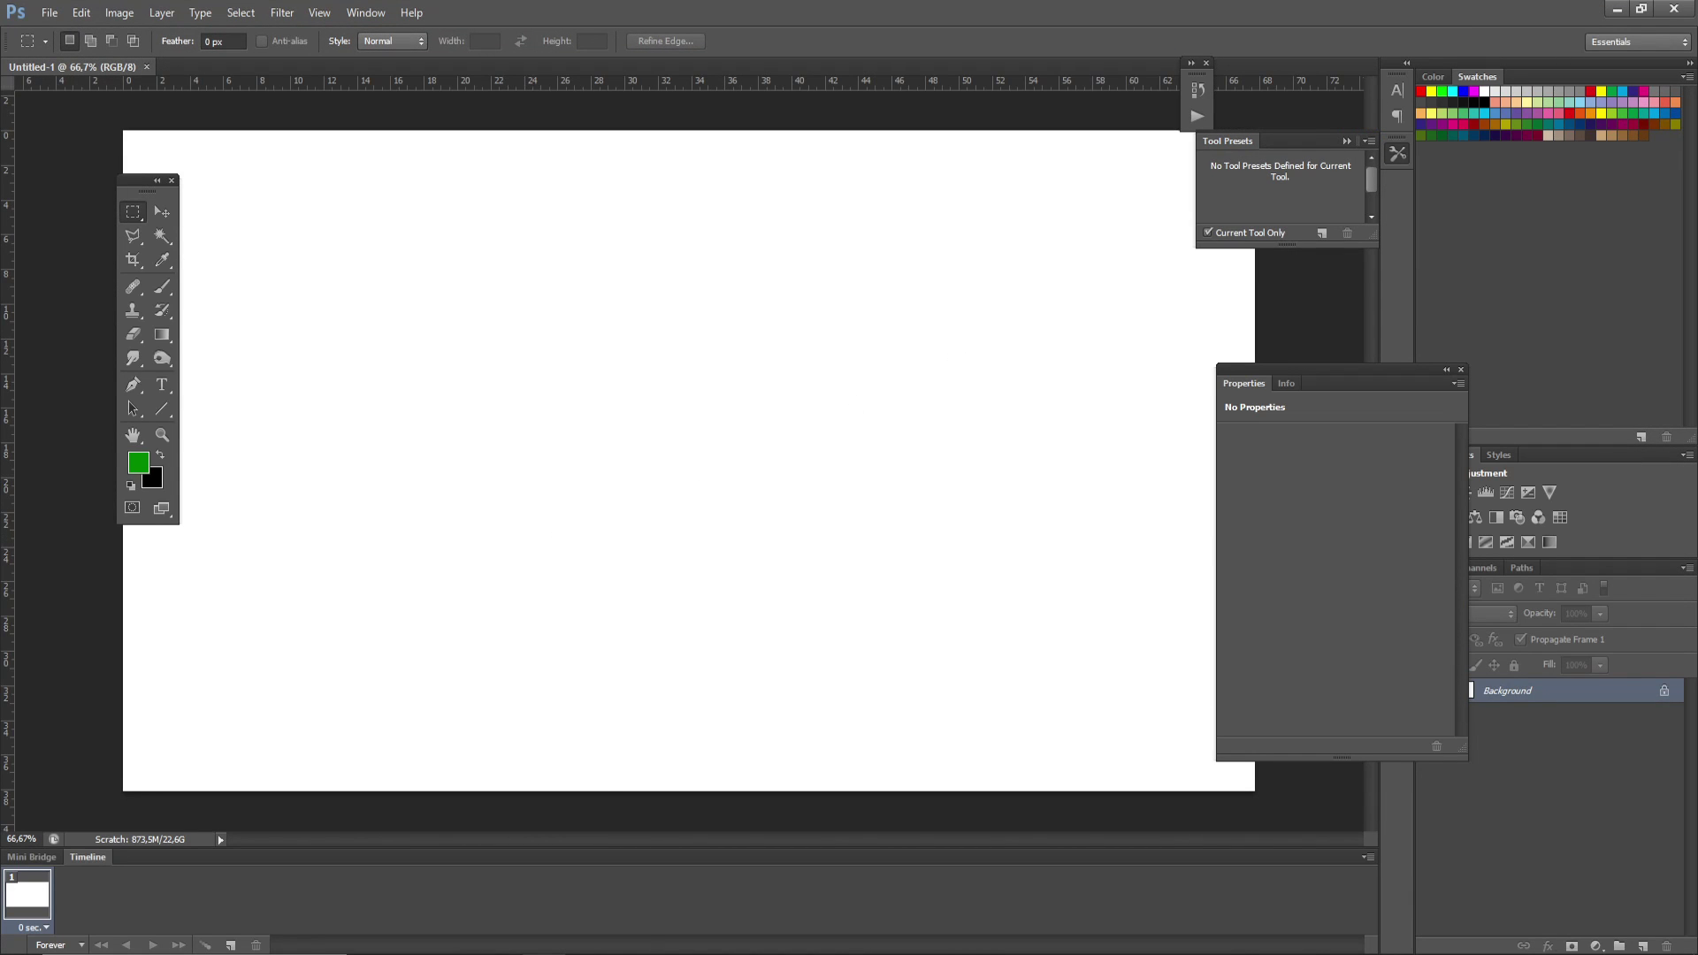
Copy the six-step Couch diagram from the browser's image results and paste it into the blank Photoshop document.
mouse_move(416, 946)
left_click(529, 924)
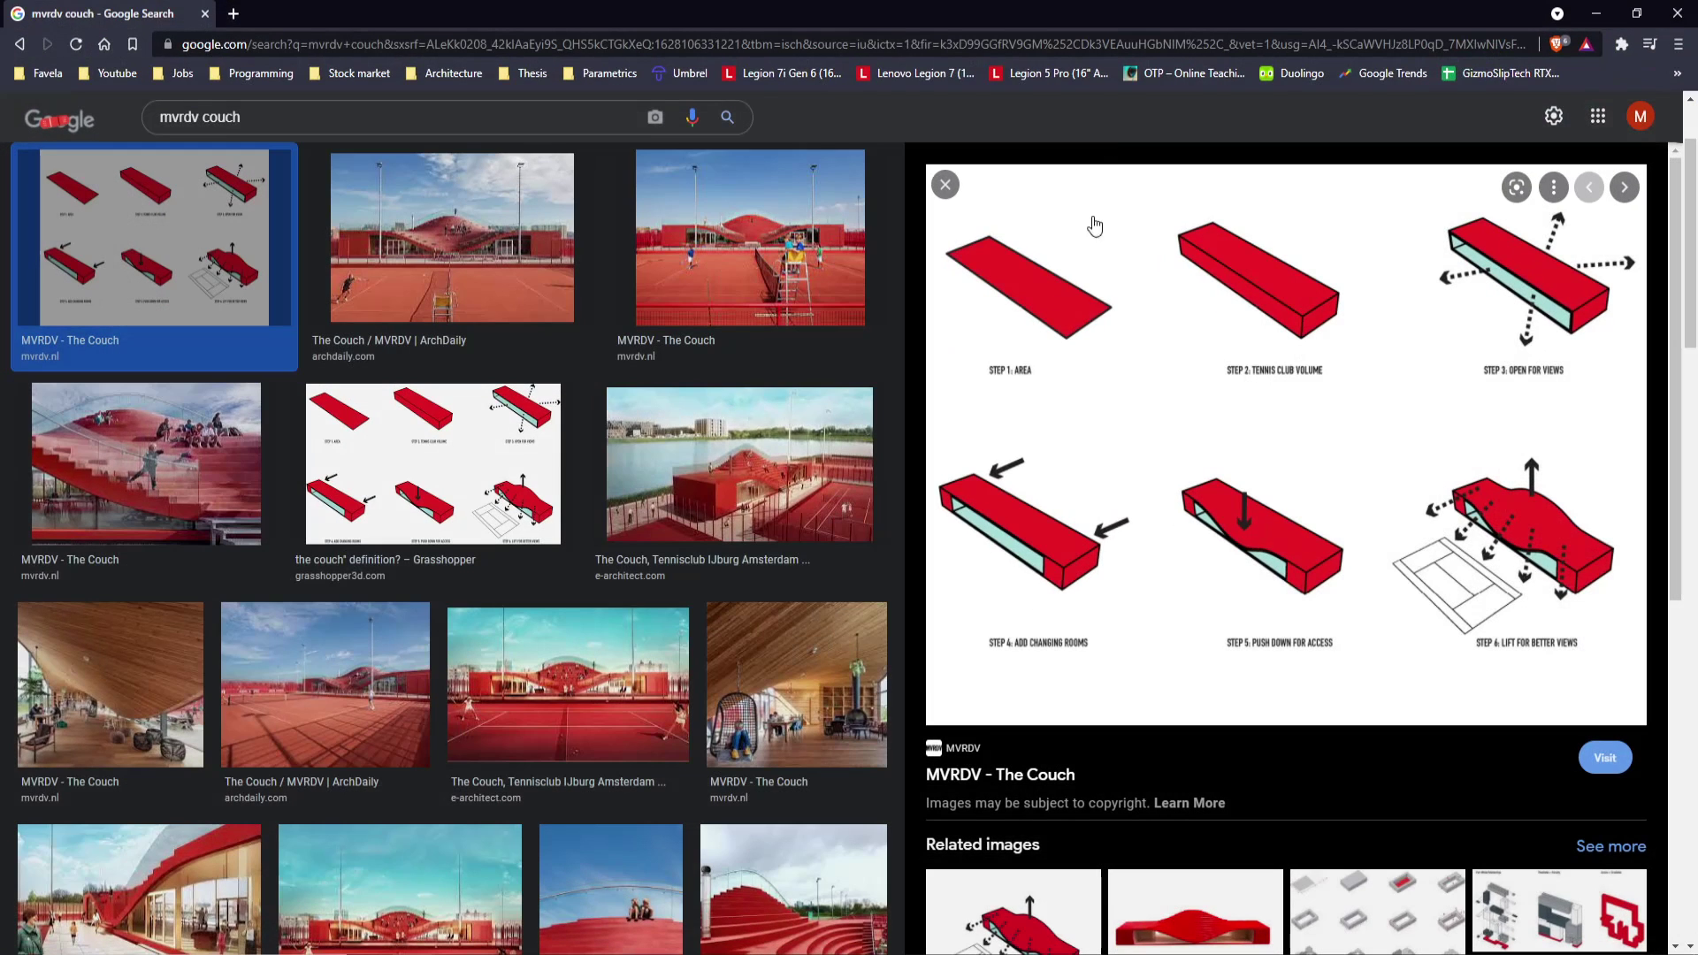
right_click(1293, 482)
left_click(1346, 719)
left_click(1596, 13)
key("ctrl+v")
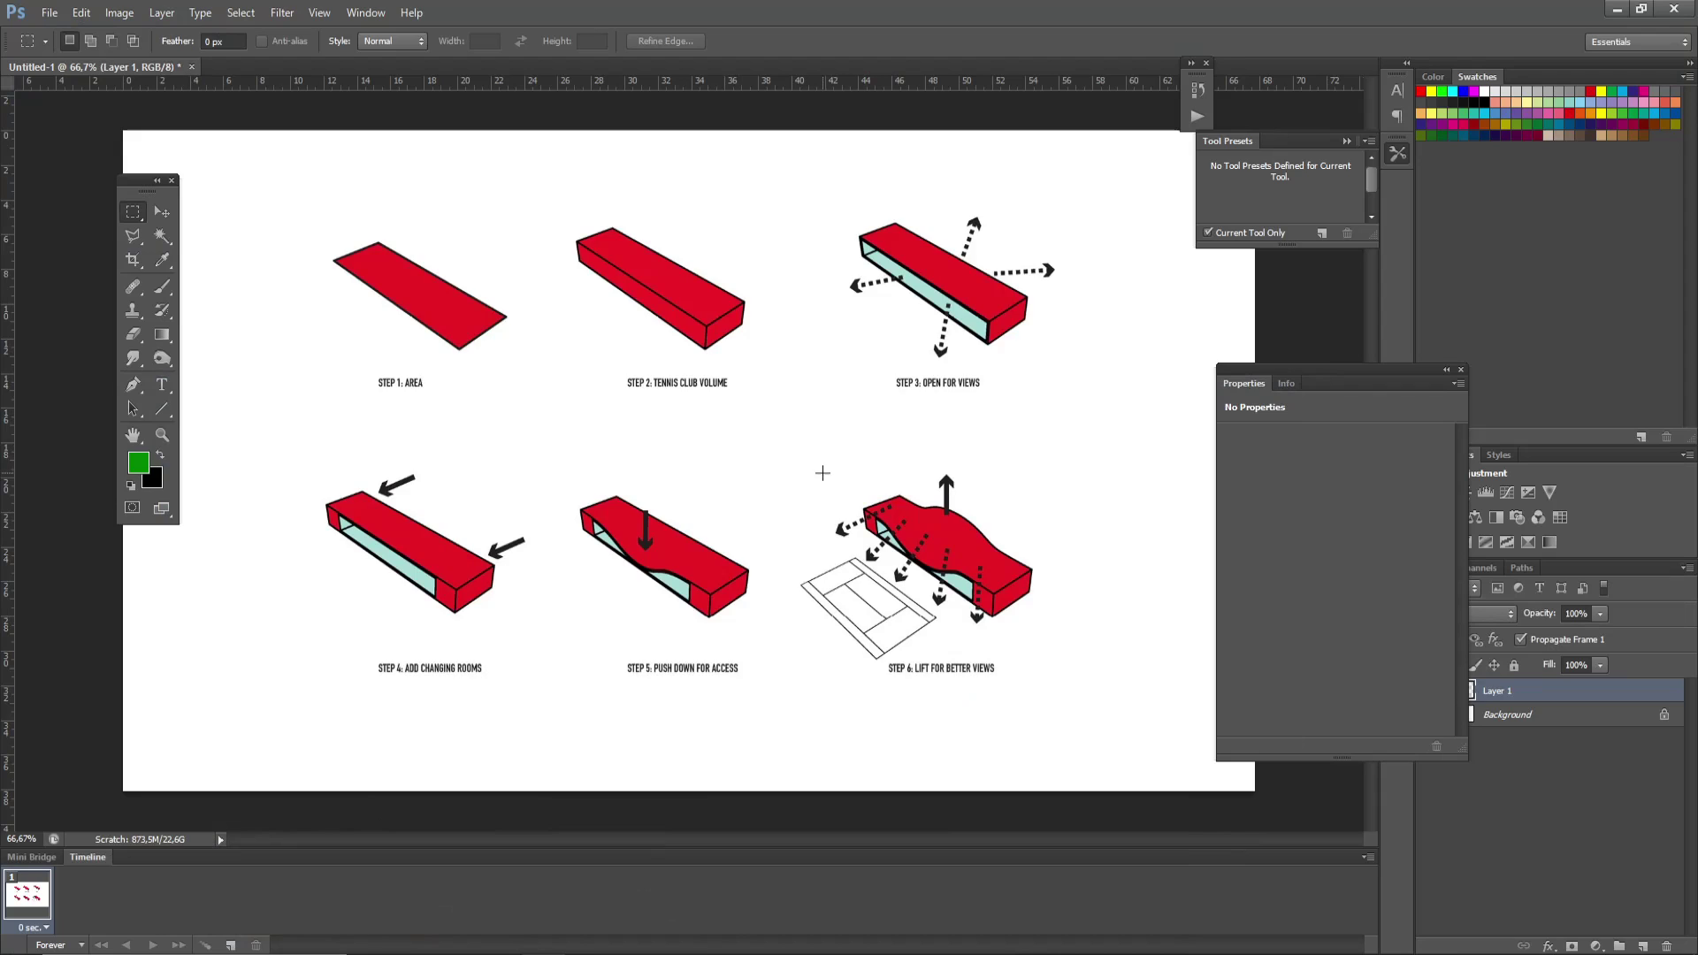
Move the pasted diagram to the upper-left area of the canvas and scale it down to about 56%.
left_click_drag(833, 478, 705, 451)
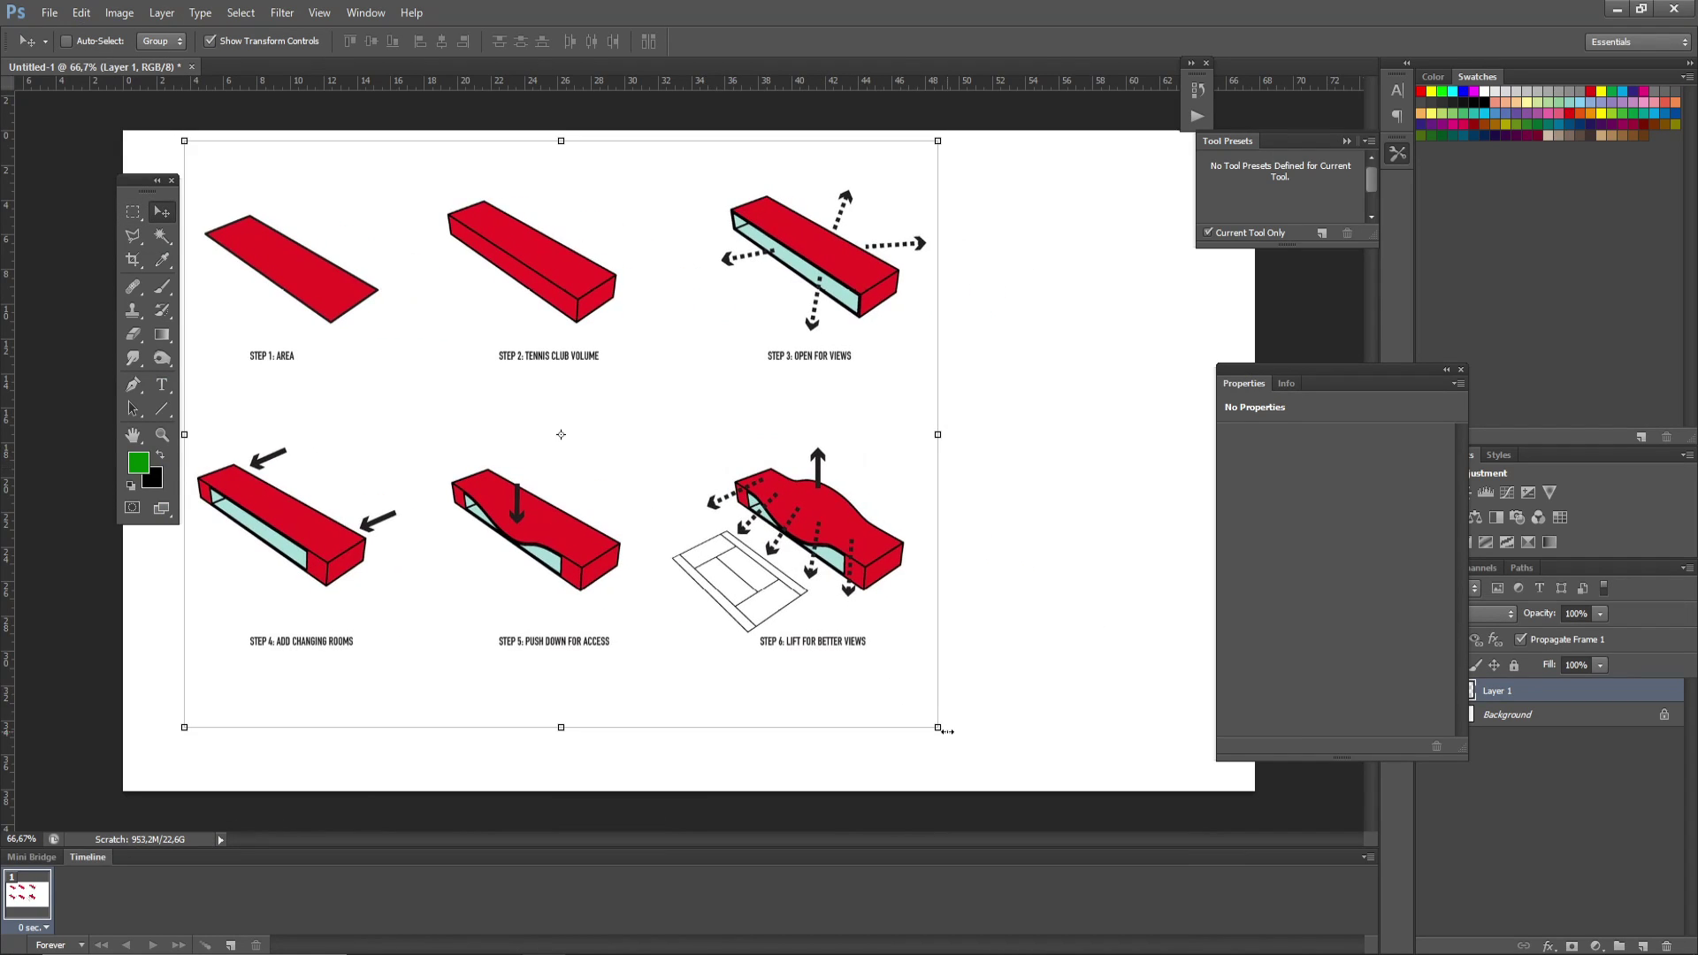
left_click_drag(937, 726, 625, 456)
scroll(531, 327, "up", 2, "alt")
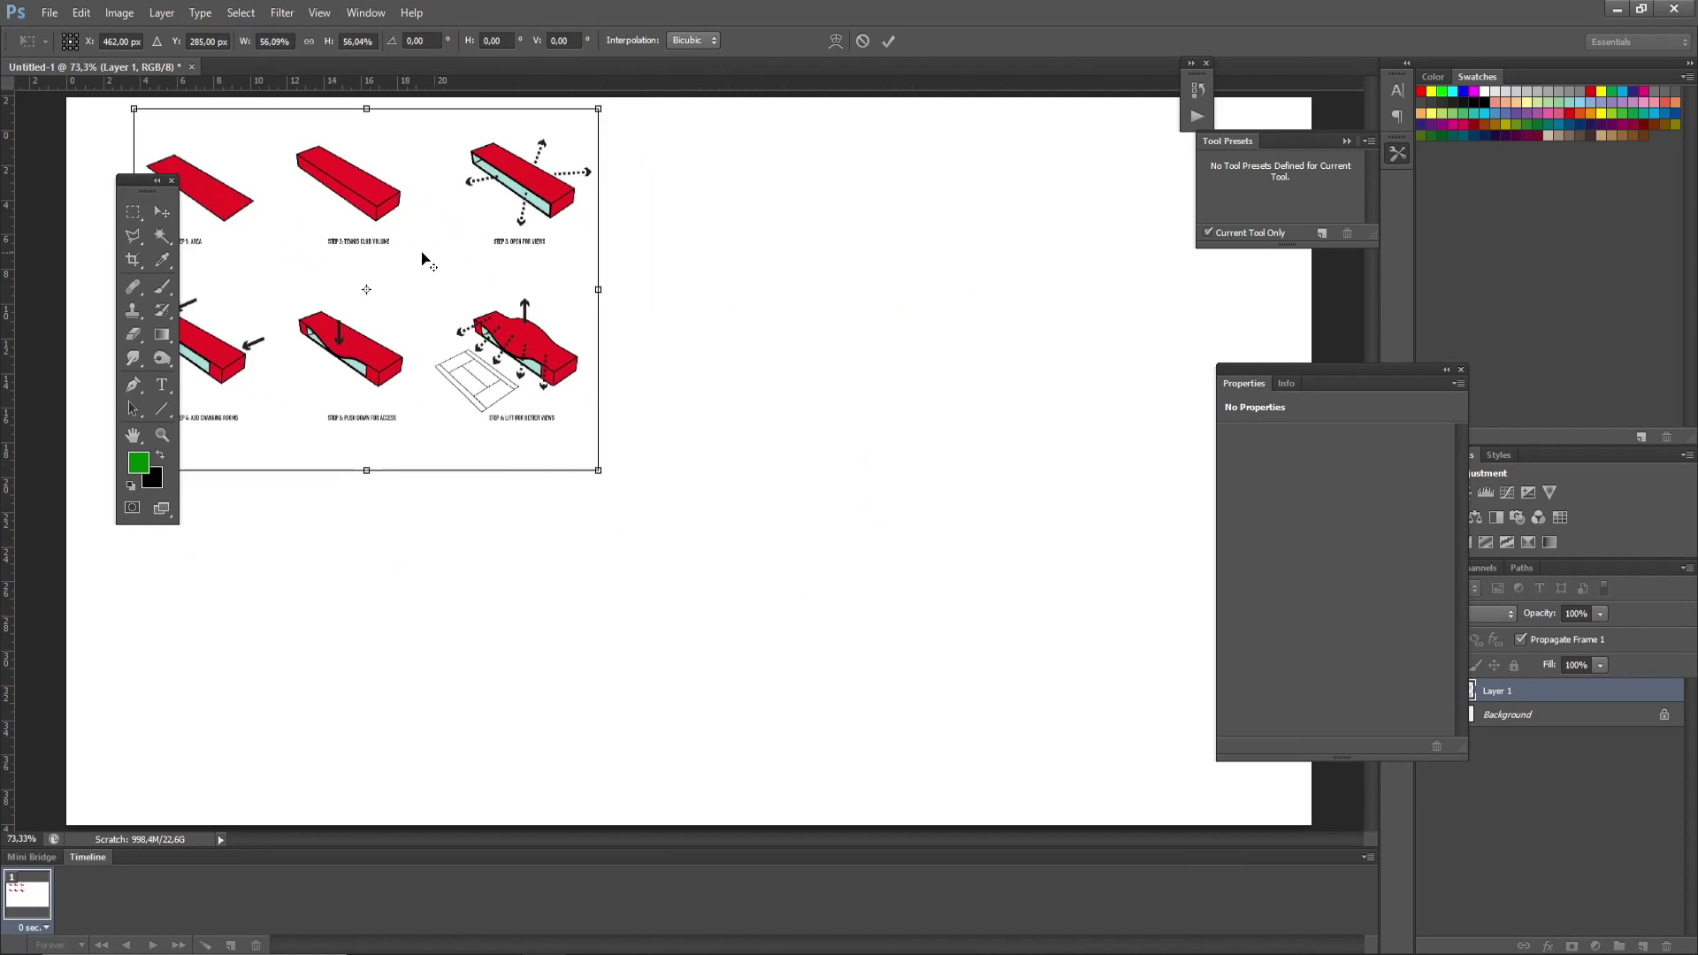
key("alt+space")
left_click(824, 398)
key("Return")
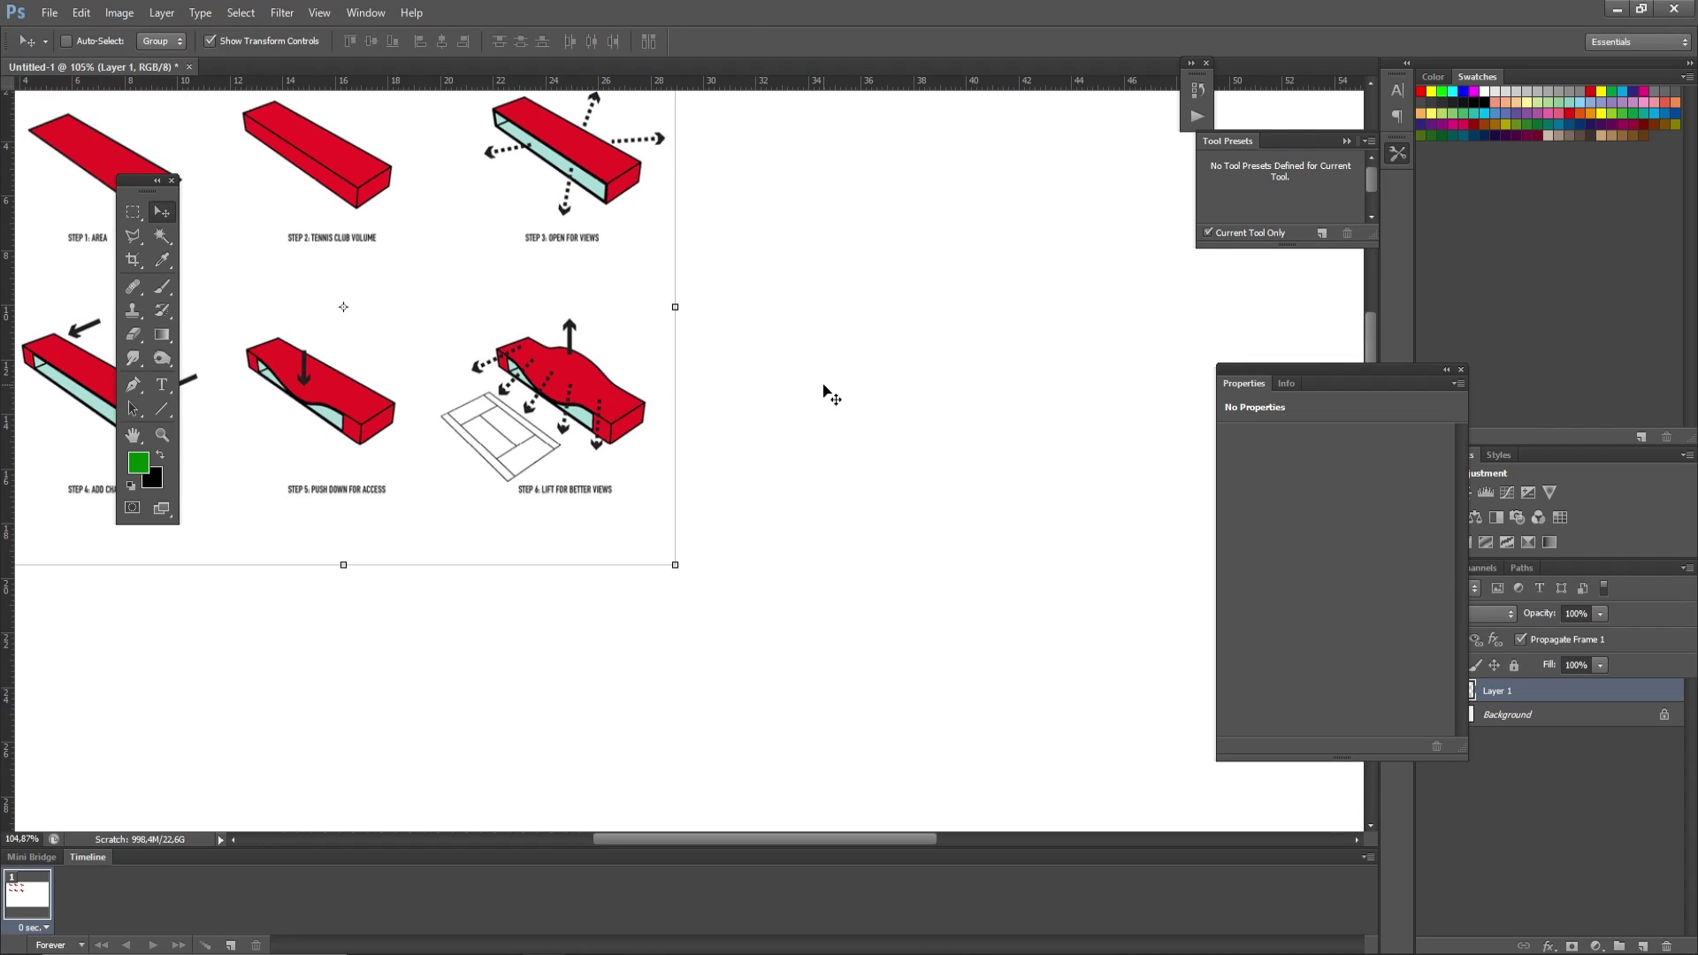
Activate the Brush tool, move the floating toolbox off the canvas and reduce the brush size to 9.
left_click(161, 285)
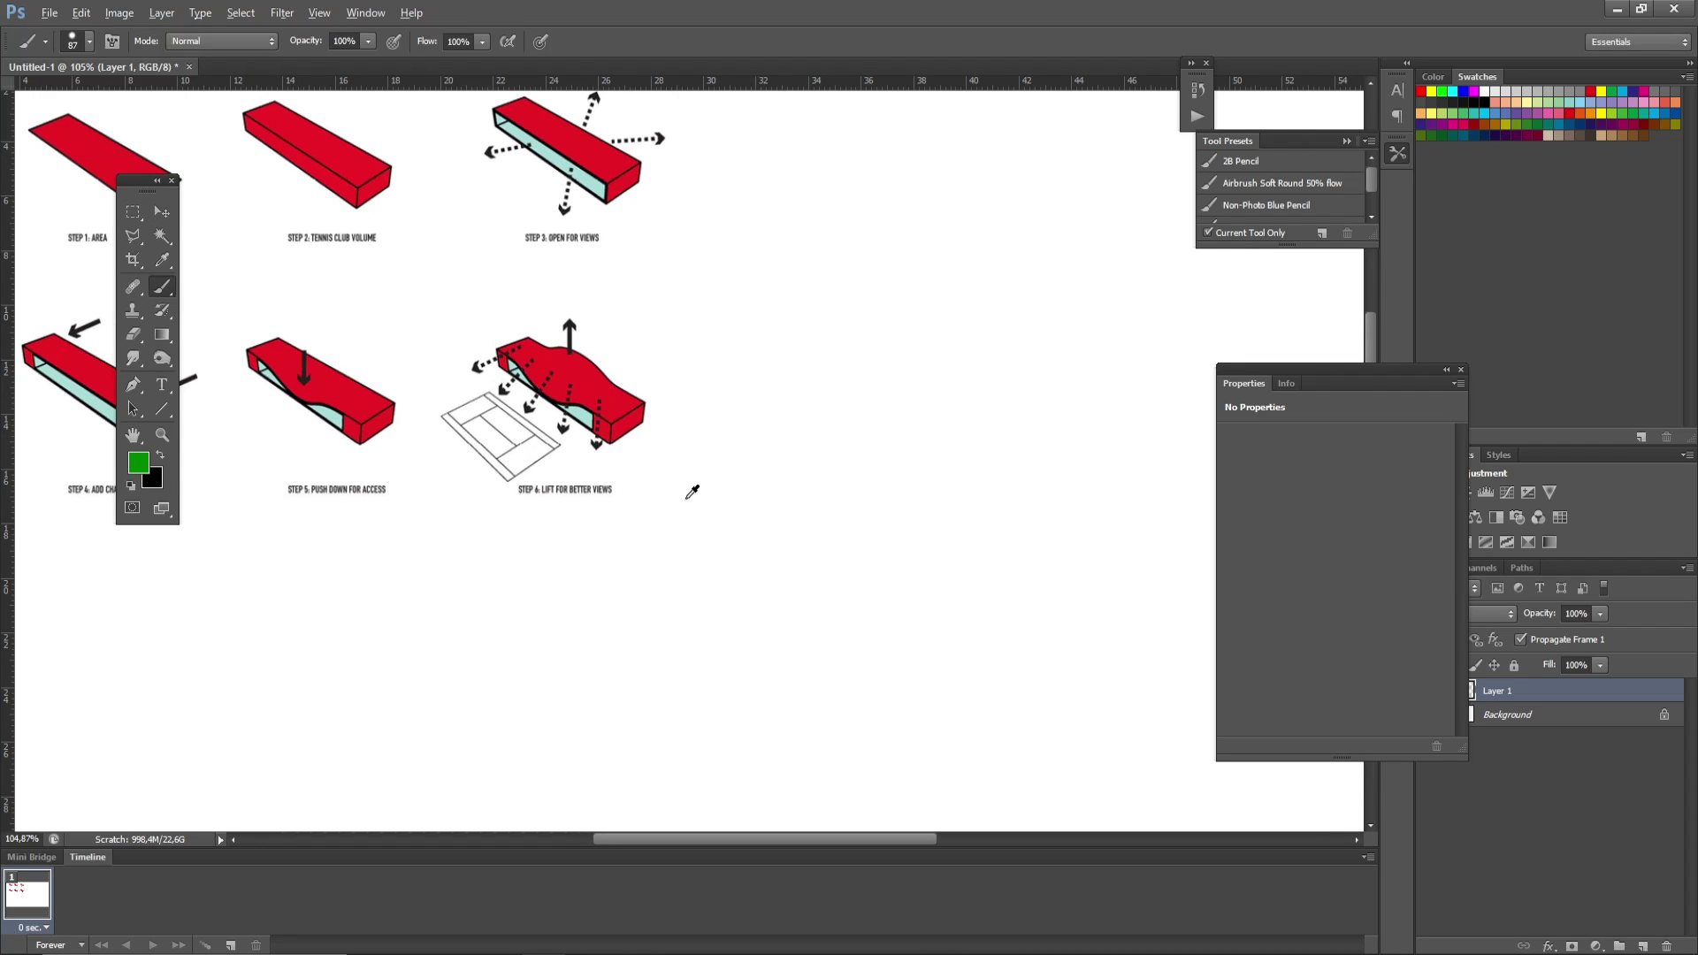
scroll(699, 275, "down", 1, "alt")
left_click_drag(130, 186, 1434, 297)
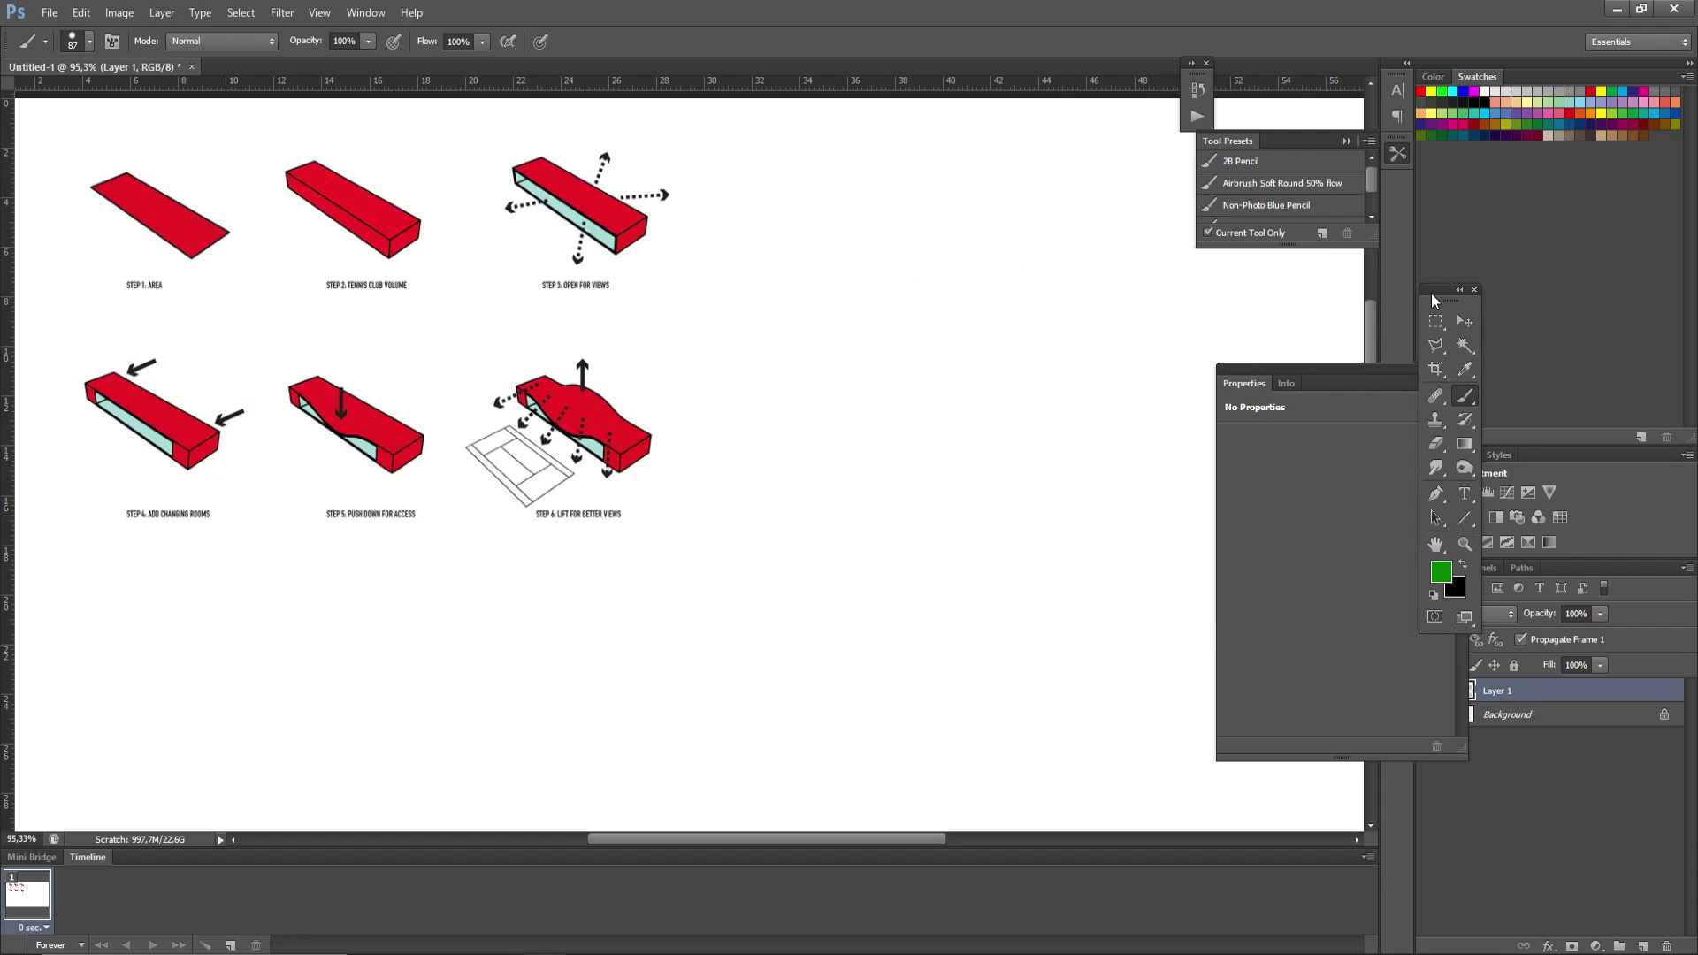
right_click_drag(831, 427, 799, 435, "alt")
scroll(867, 434, "down", 1, "alt")
scroll(550, 600, "up", 1, "alt")
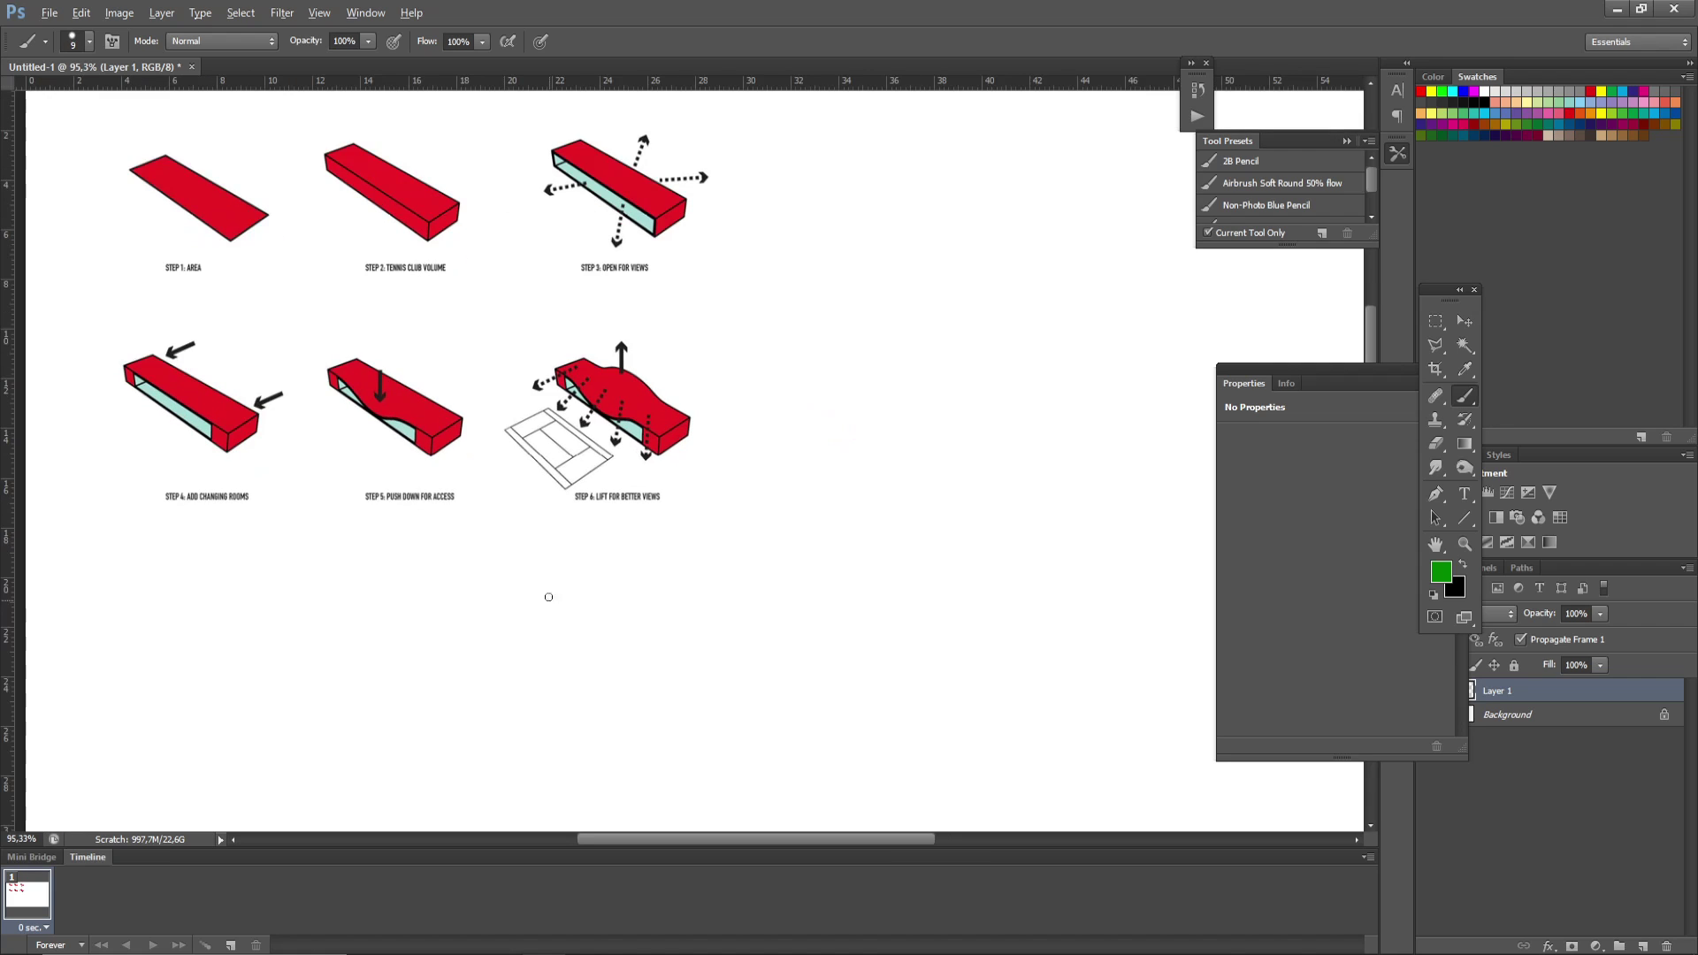
Try tracing the pushed-down front roof edge of the step 5 diagram with the green brush.
scroll(556, 594, "down", 1, "alt")
scroll(437, 389, "down", 1, "alt")
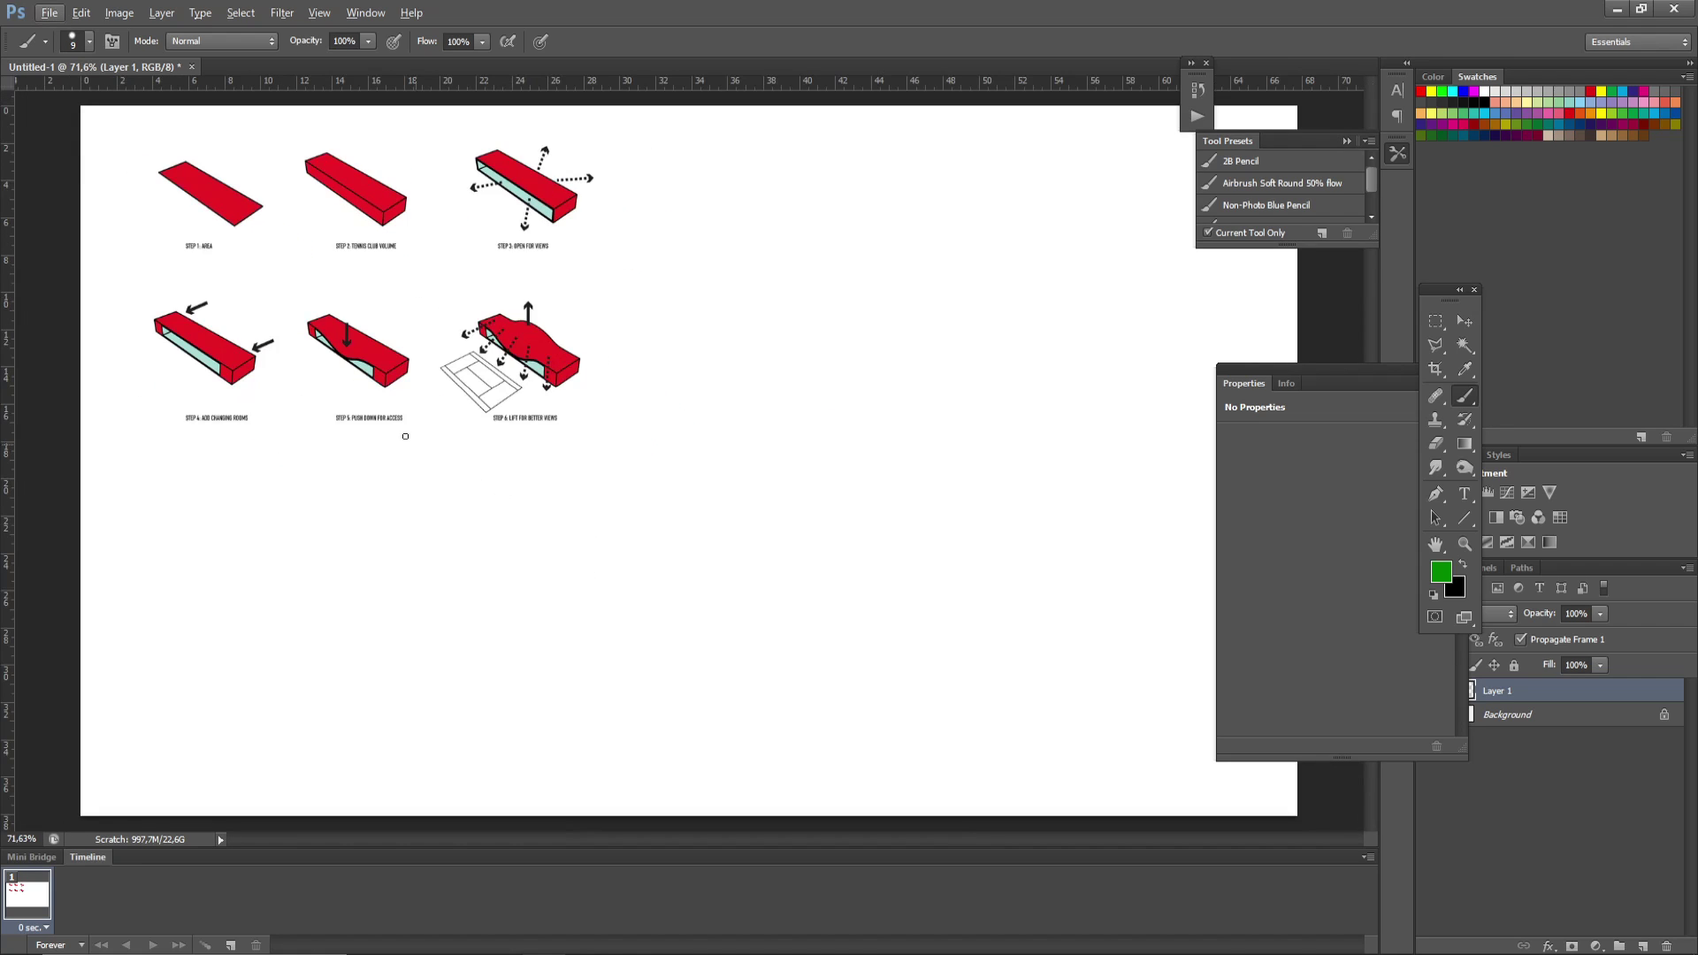
scroll(213, 335, "up", 3, "alt")
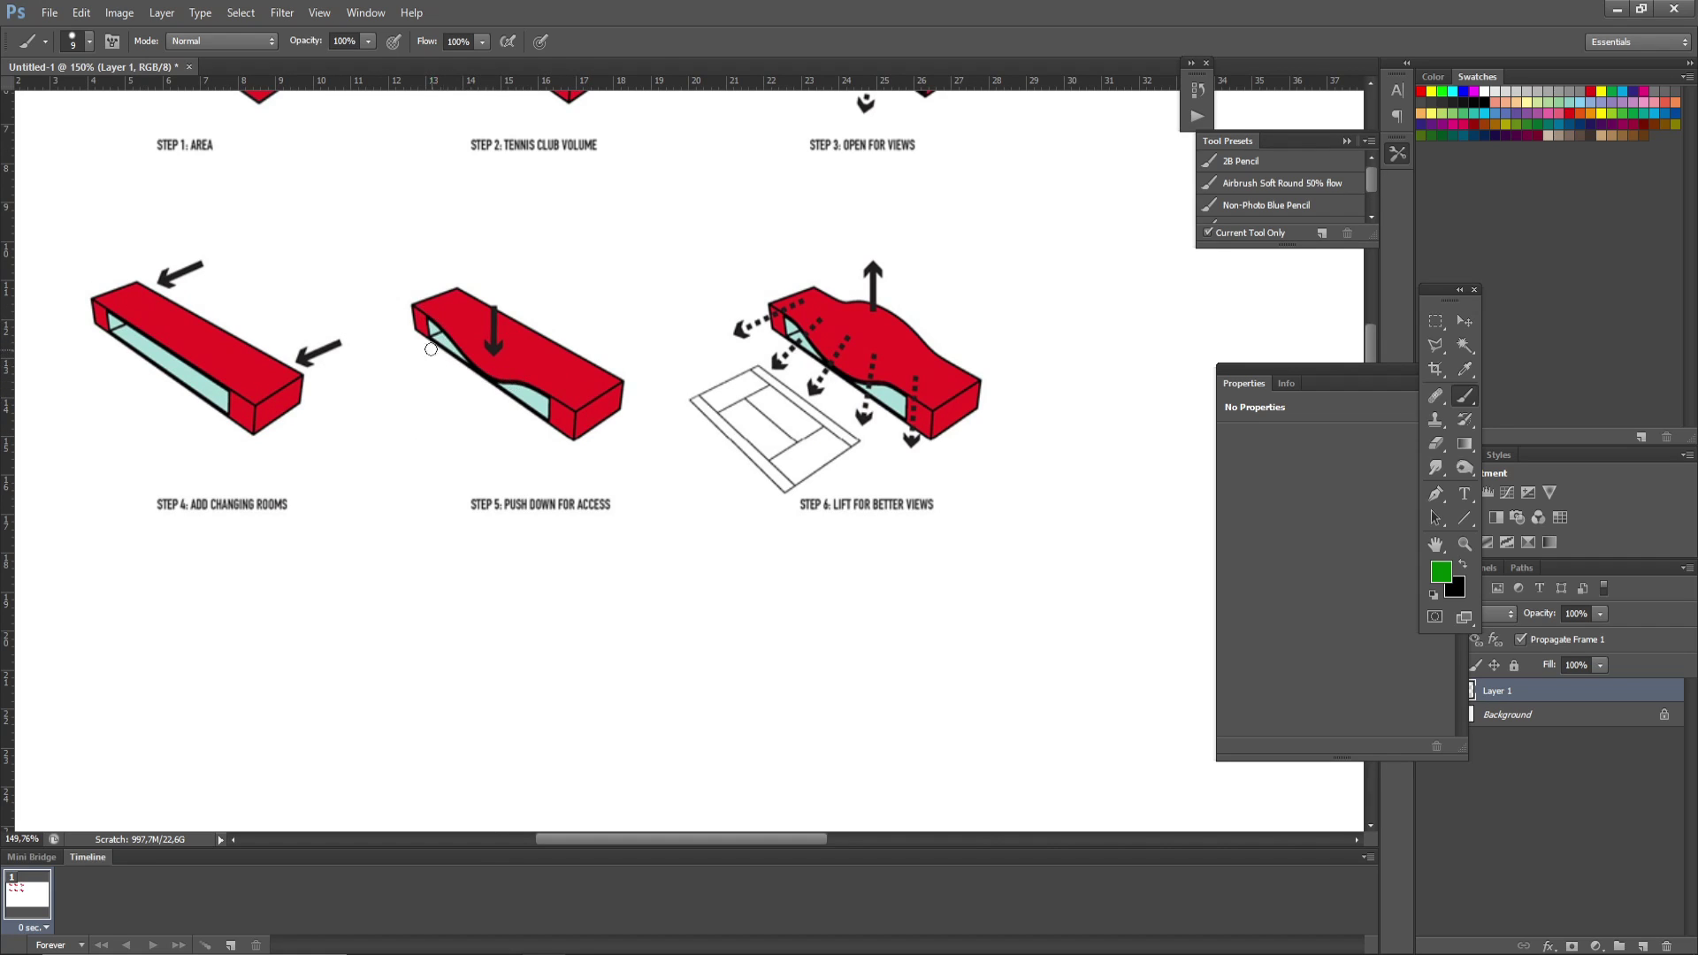
mouse_move(423, 314)
left_mouse_down()
mouse_move(499, 382)
mouse_move(566, 394)
mouse_move(573, 412)
left_mouse_up()
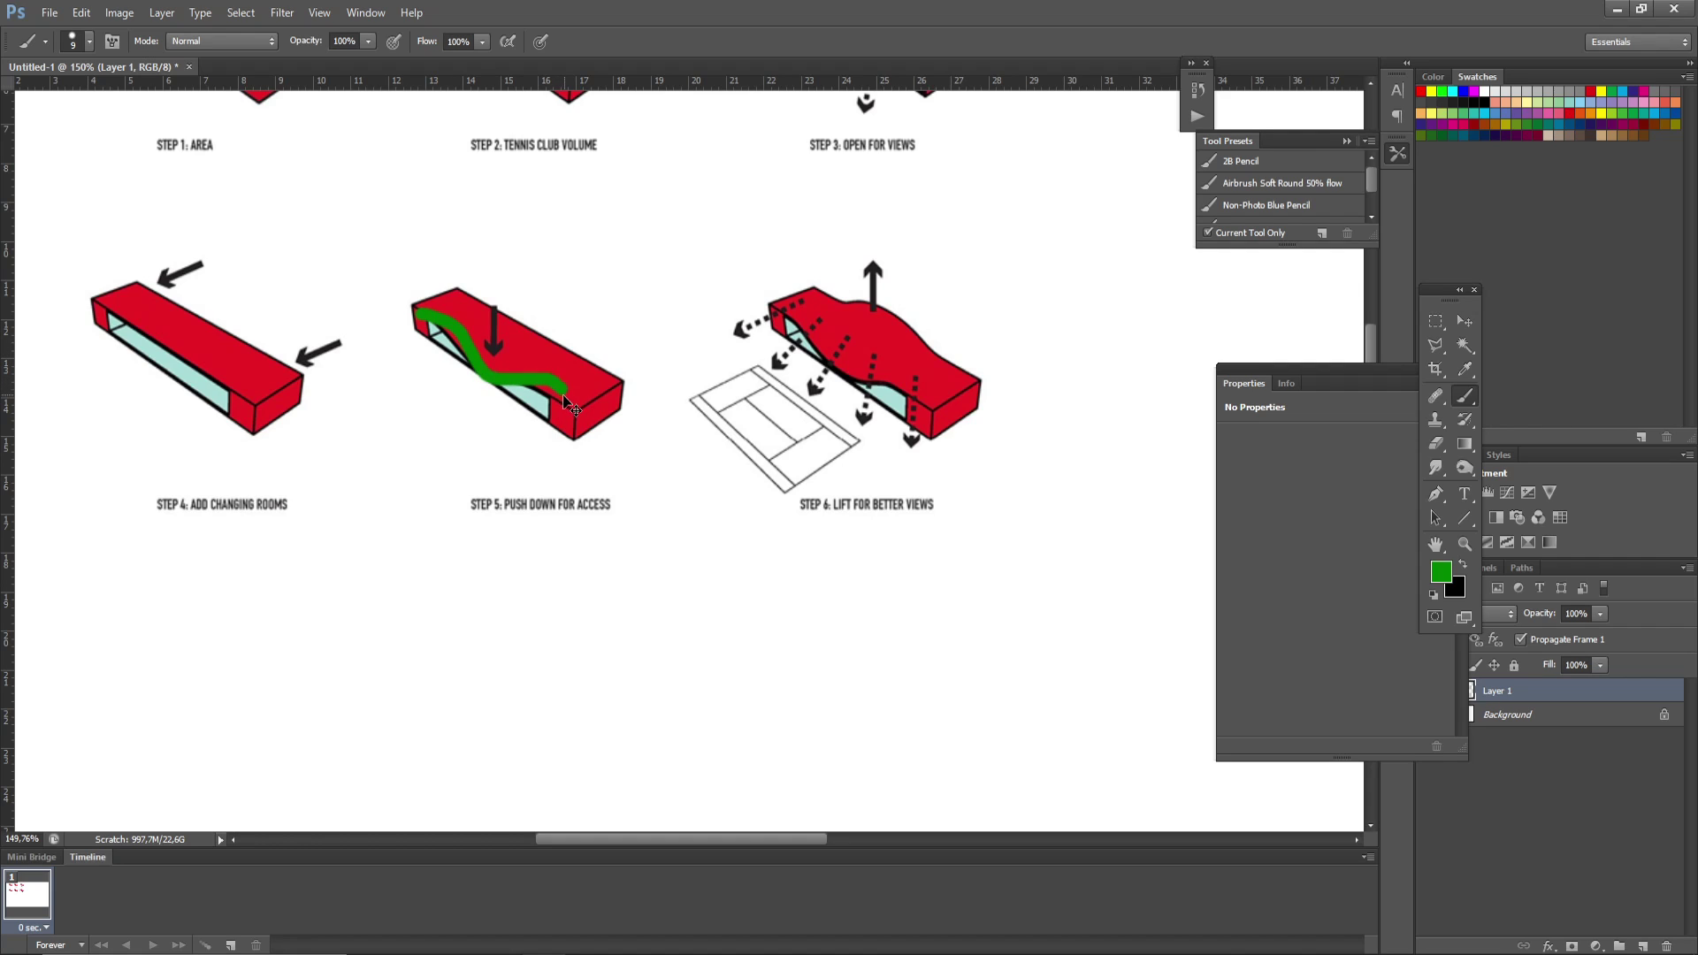
key("ctrl+z")
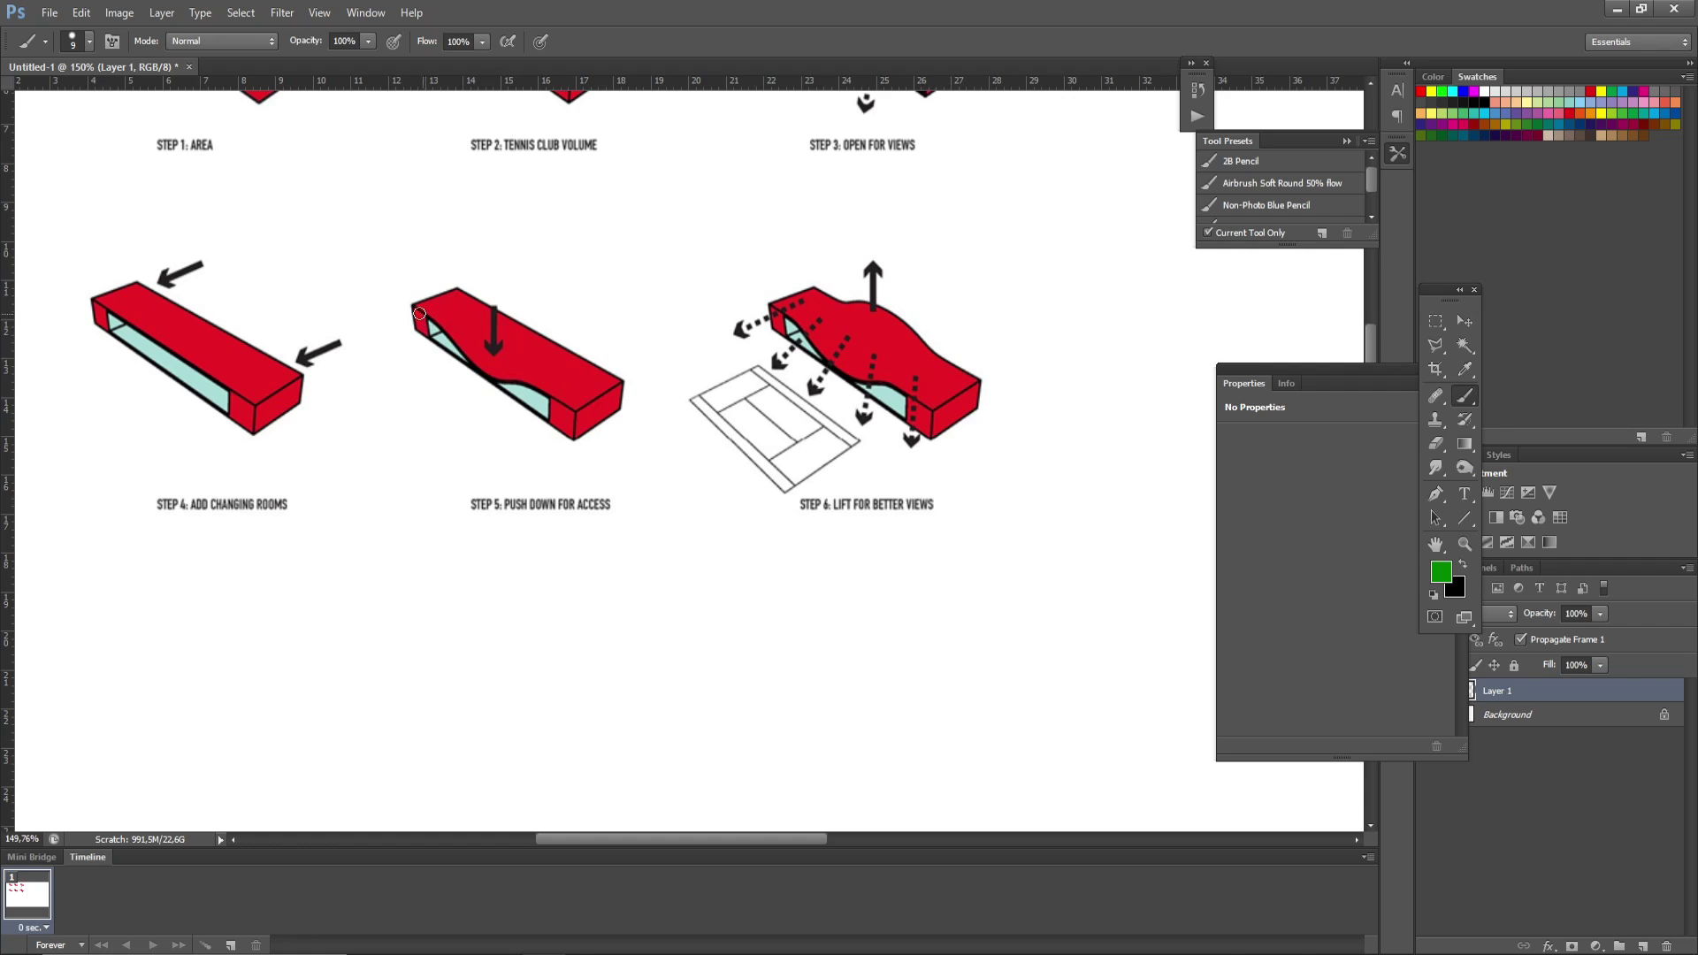
mouse_move(407, 305)
left_mouse_down()
mouse_move(469, 299)
mouse_move(453, 279)
mouse_move(405, 302)
left_mouse_up()
key("ctrl+z")
Reduce the brush size to 4, then sketch the front and back roof curves on step 5 and an upward arrow on step 6.
right_click_drag(530, 285, 526, 289, "alt")
left_click_drag(456, 343, 510, 378)
left_click_drag(505, 315, 627, 355)
mouse_move(855, 258)
left_mouse_down()
mouse_move(873, 232)
mouse_move(886, 266)
left_mouse_up()
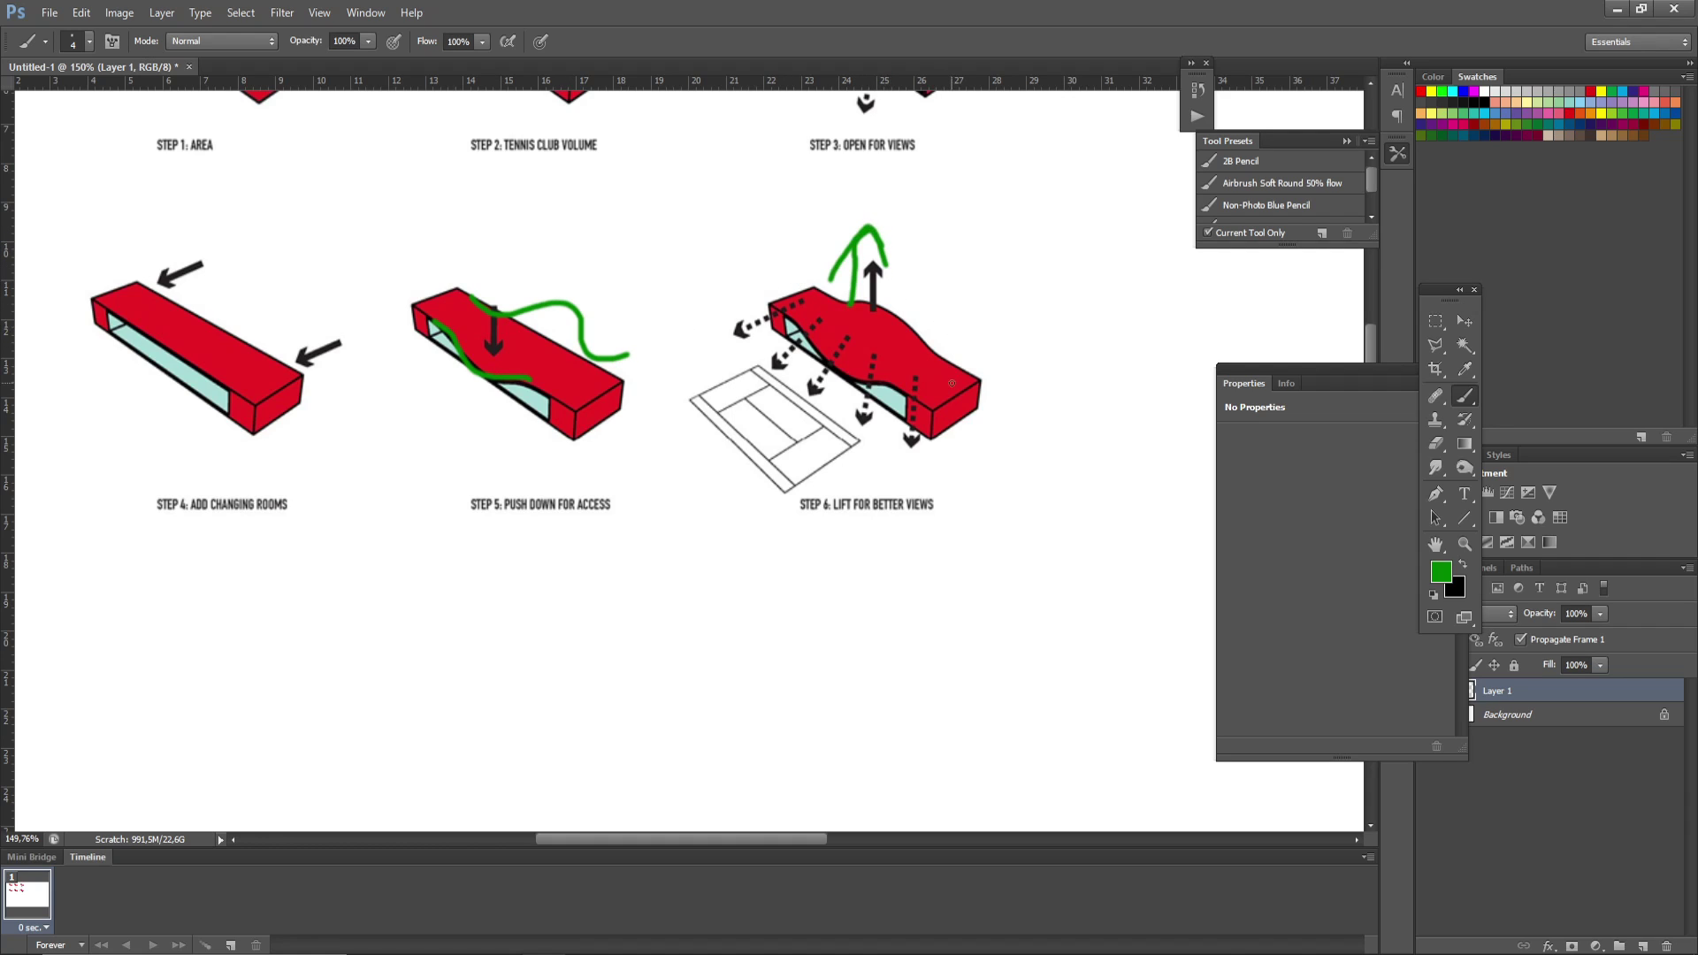
Undo all green brush strokes drawn over the step 5 and step 6 diagrams.
key("ctrl+z")
scroll(765, 356, "down", 2, "alt")
key("ctrl+alt+z")
key("ctrl+alt+z")
key("ctrl+alt+z")
key("ctrl+alt+z")
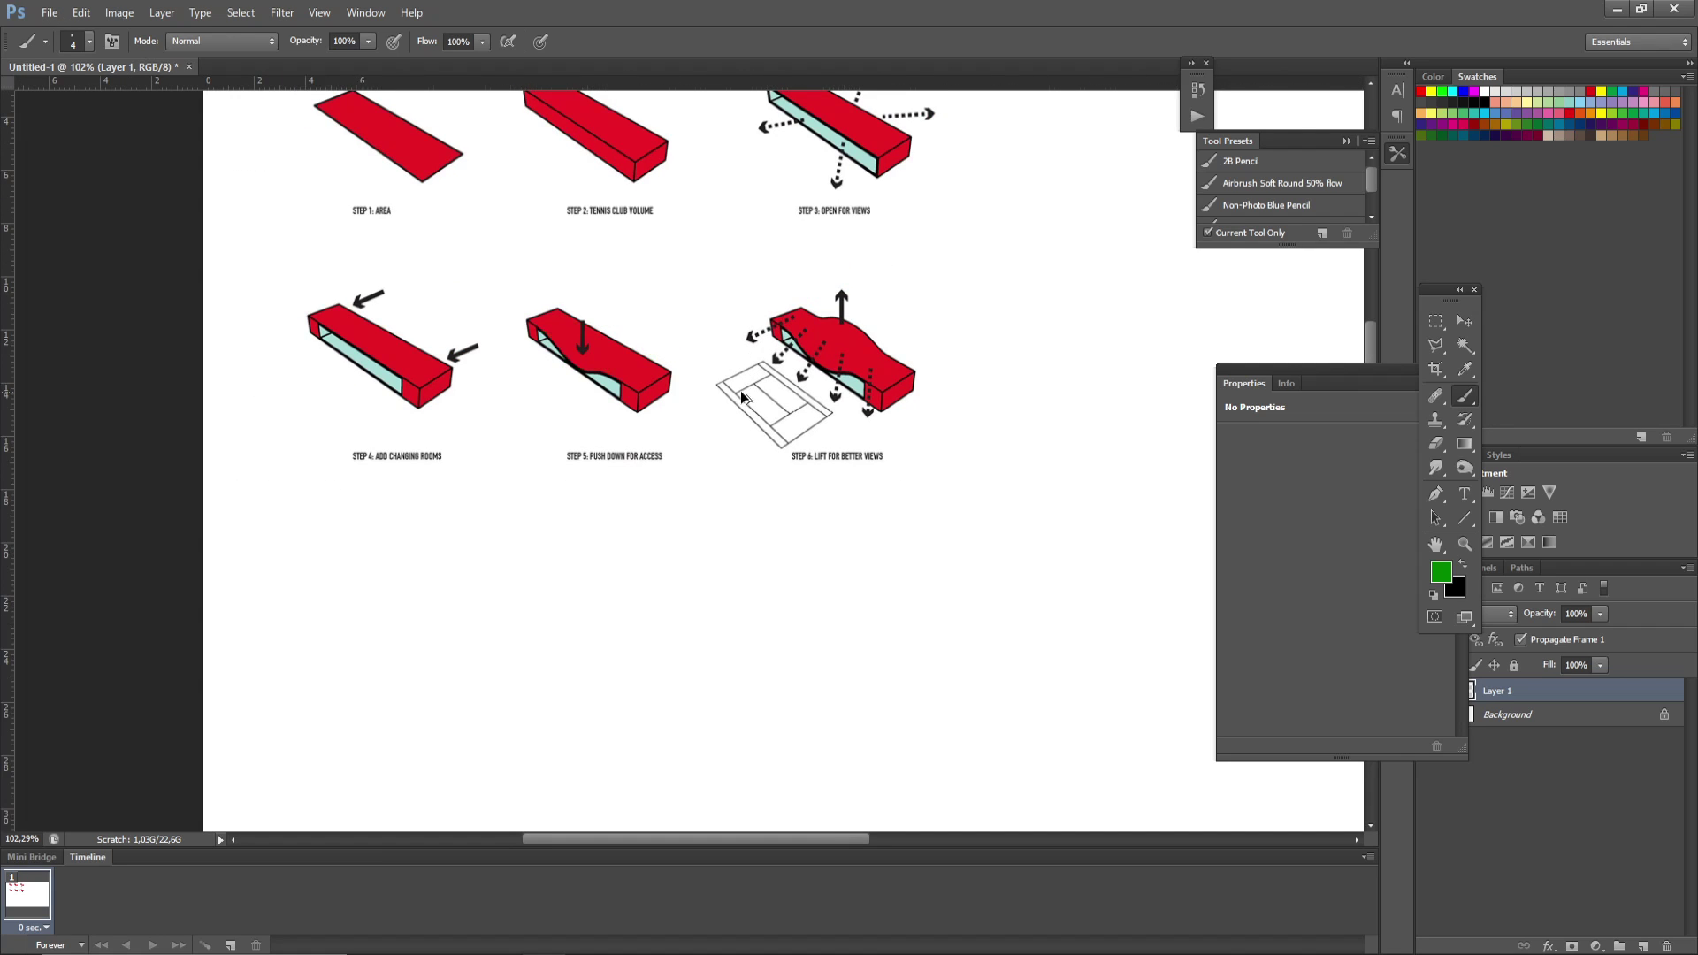
Below the diagrams, sketch two squares with marked outer bottom corners and an arrow running from the left corner mark to the right one.
scroll(835, 398, "down", 1, "alt")
scroll(791, 500, "up", 2, "alt")
scroll(610, 353, "down", 2, "alt")
scroll(676, 626, "up", 2, "alt")
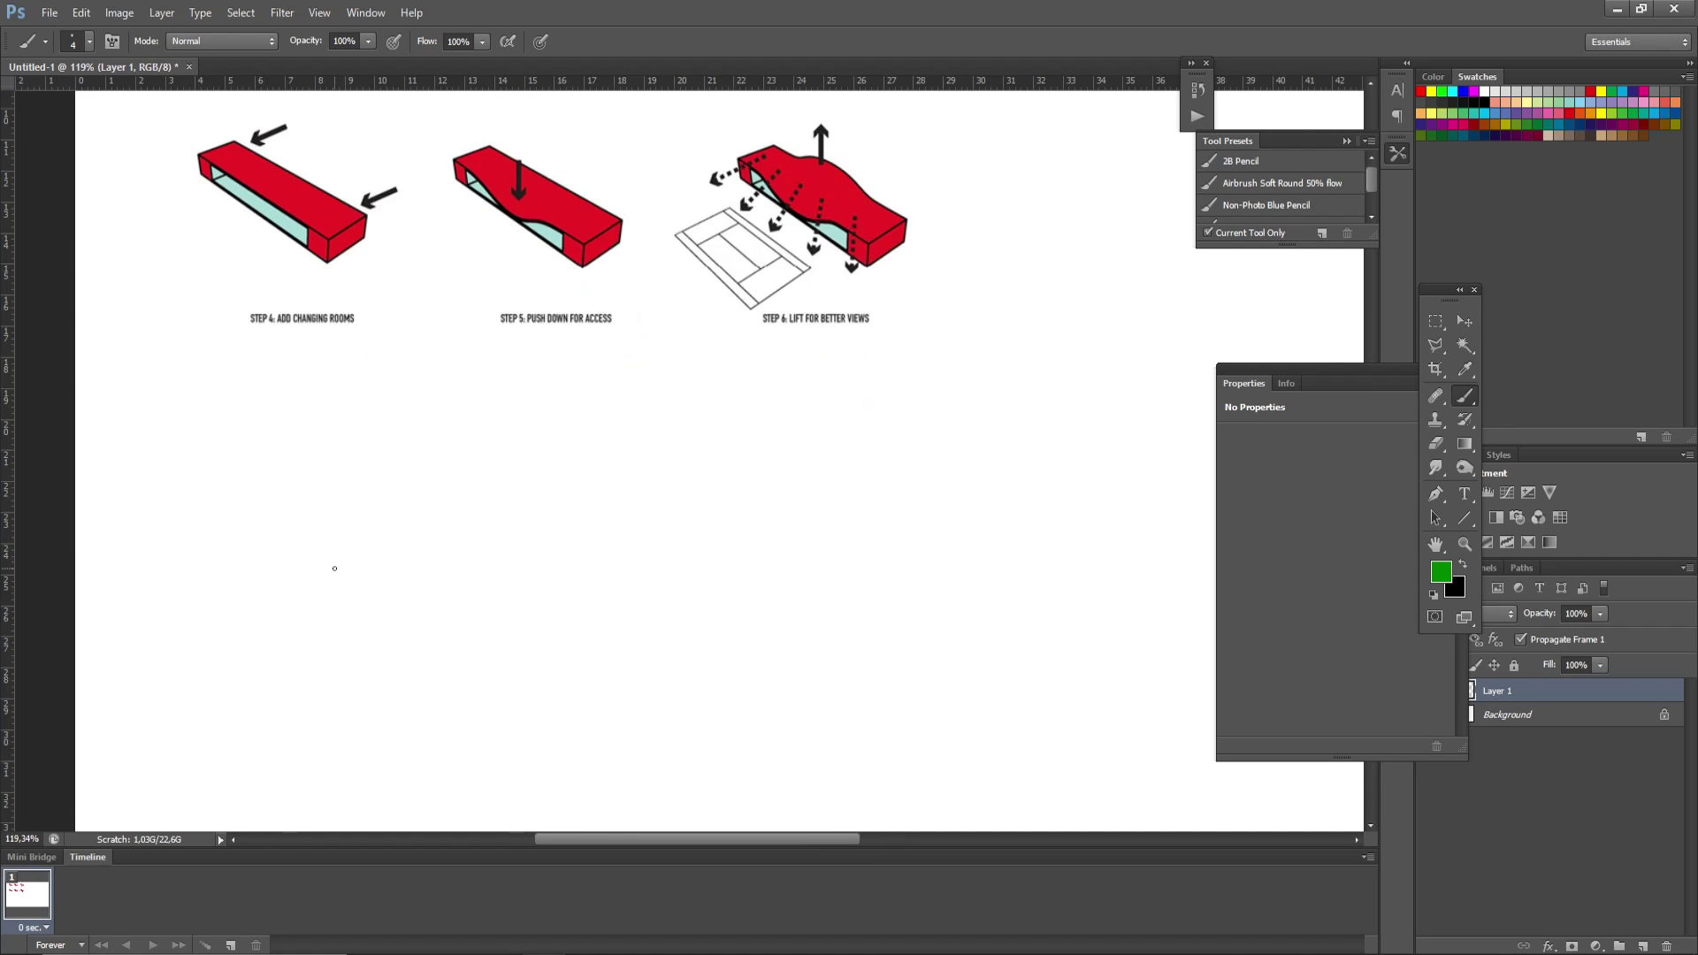
mouse_move(307, 616)
left_mouse_down()
mouse_move(290, 535)
mouse_move(378, 594)
mouse_move(310, 622)
mouse_move(709, 619)
mouse_move(704, 634)
left_mouse_up()
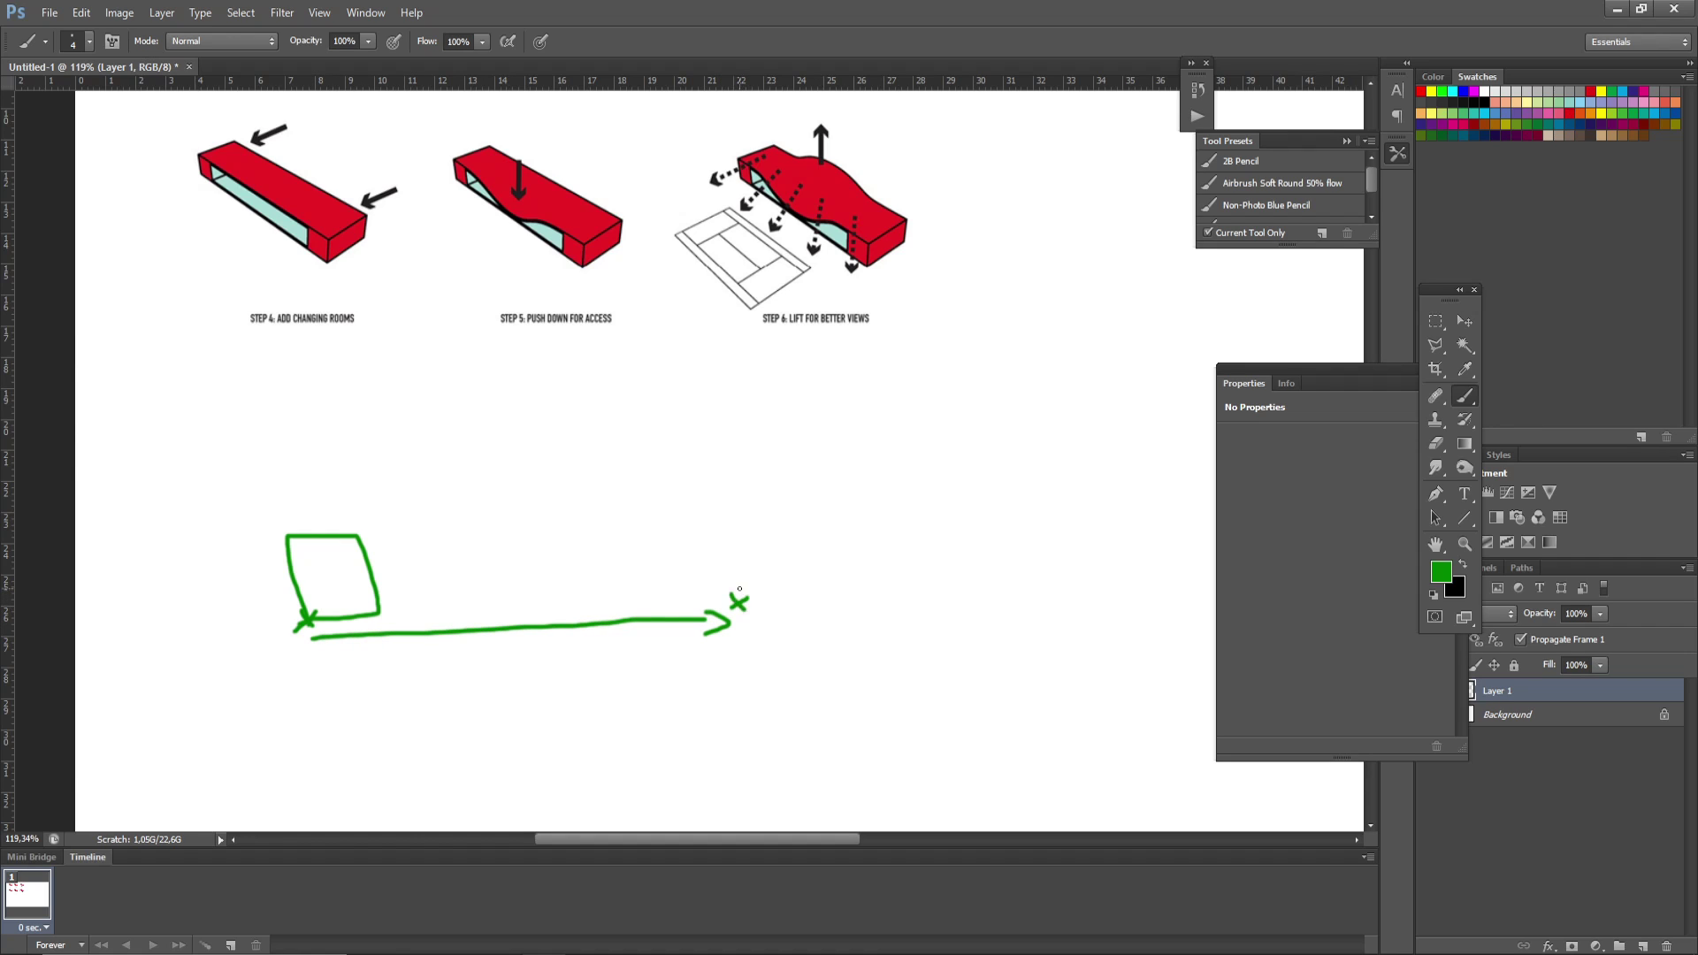
mouse_move(737, 592)
left_mouse_down()
mouse_move(663, 590)
mouse_move(656, 533)
mouse_move(740, 502)
mouse_move(737, 589)
left_mouse_up()
scroll(756, 435, "down", 1, "alt")
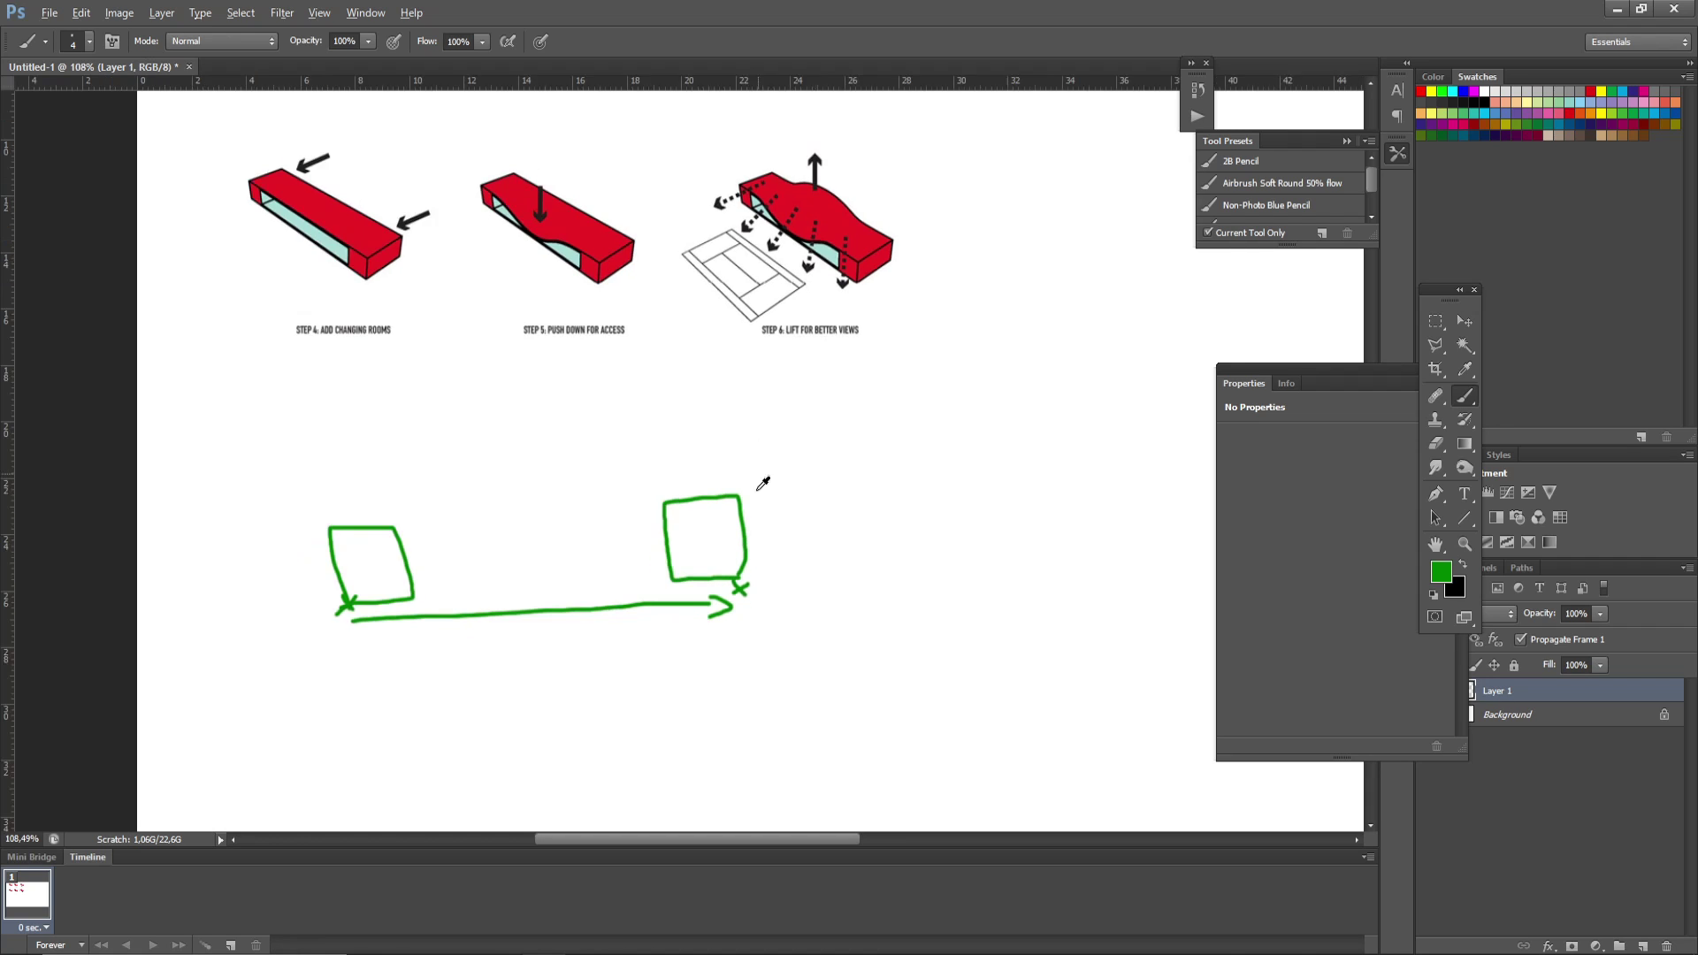
Mark the bottom-right corner of the left sketched square with a green cross.
scroll(718, 681, "up", 2, "alt")
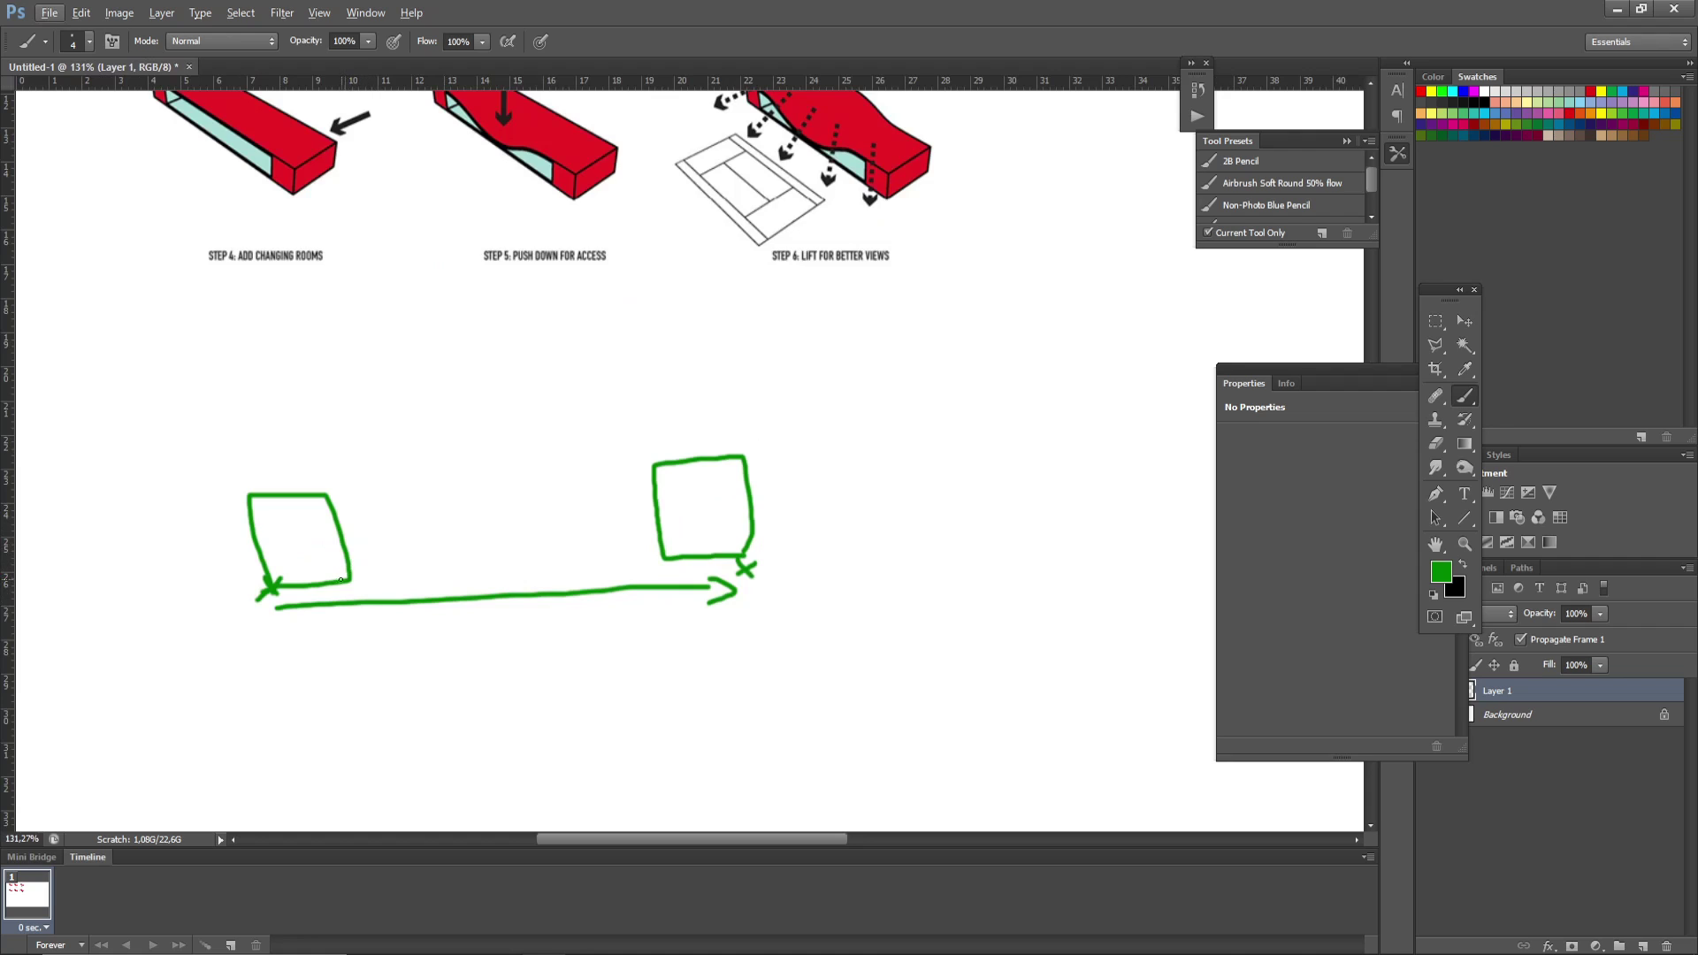
scroll(341, 578, "up", 5, "alt")
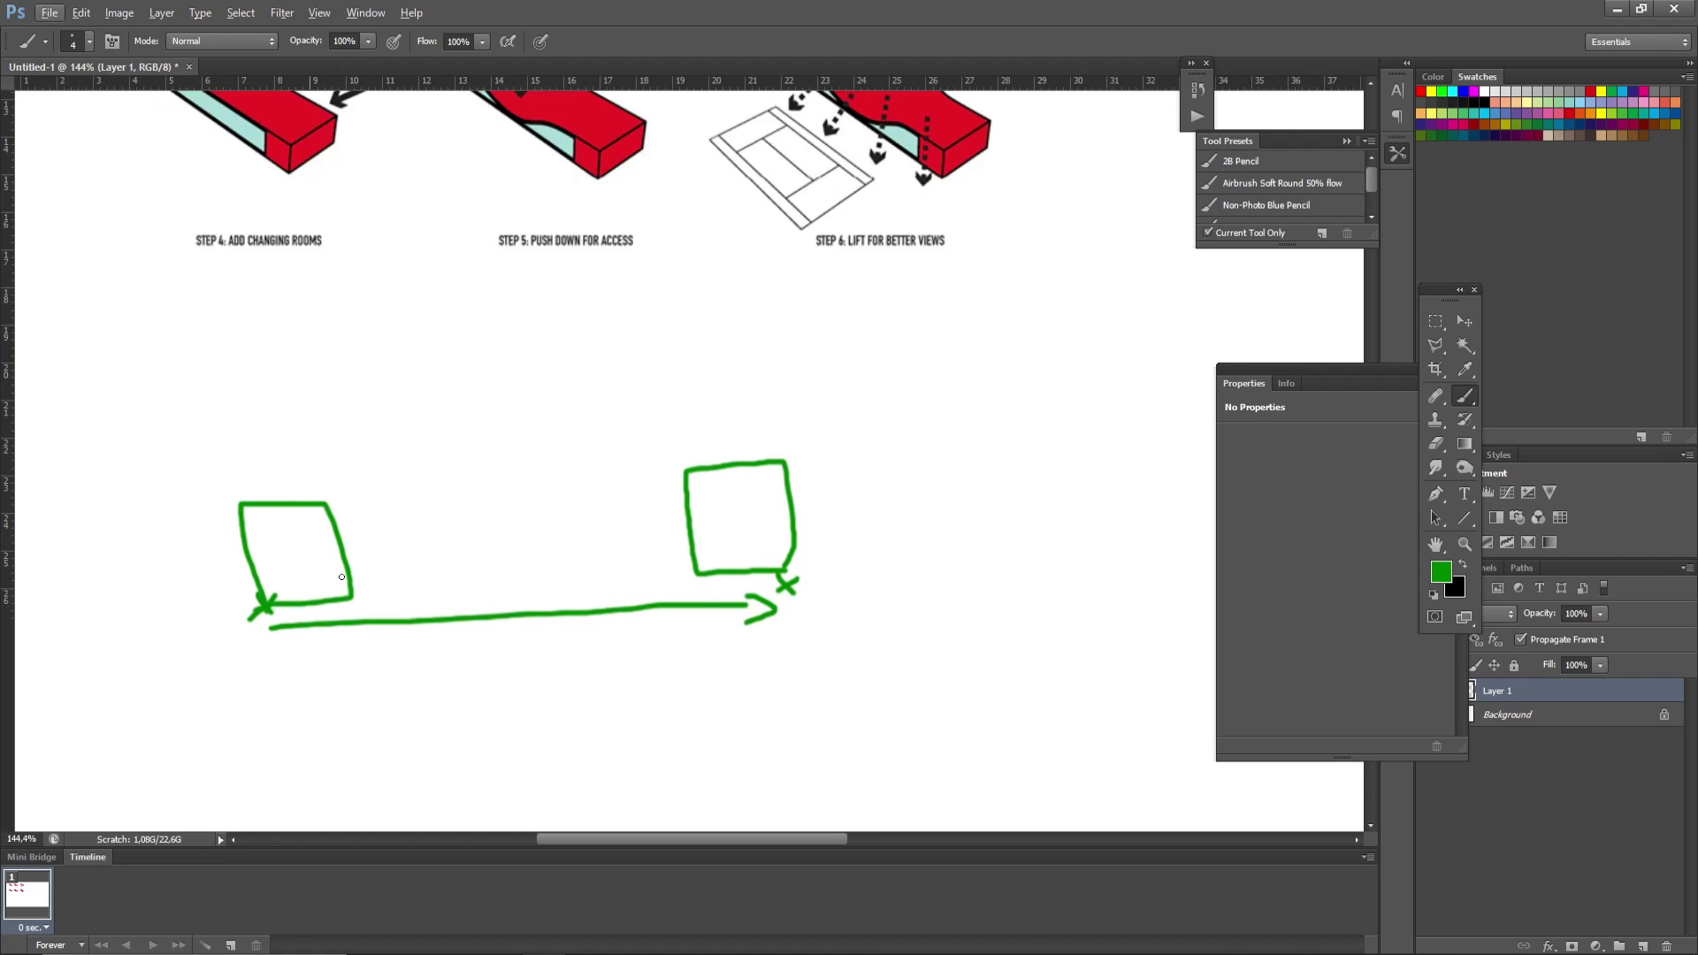
left_click_drag(343, 573, 368, 606)
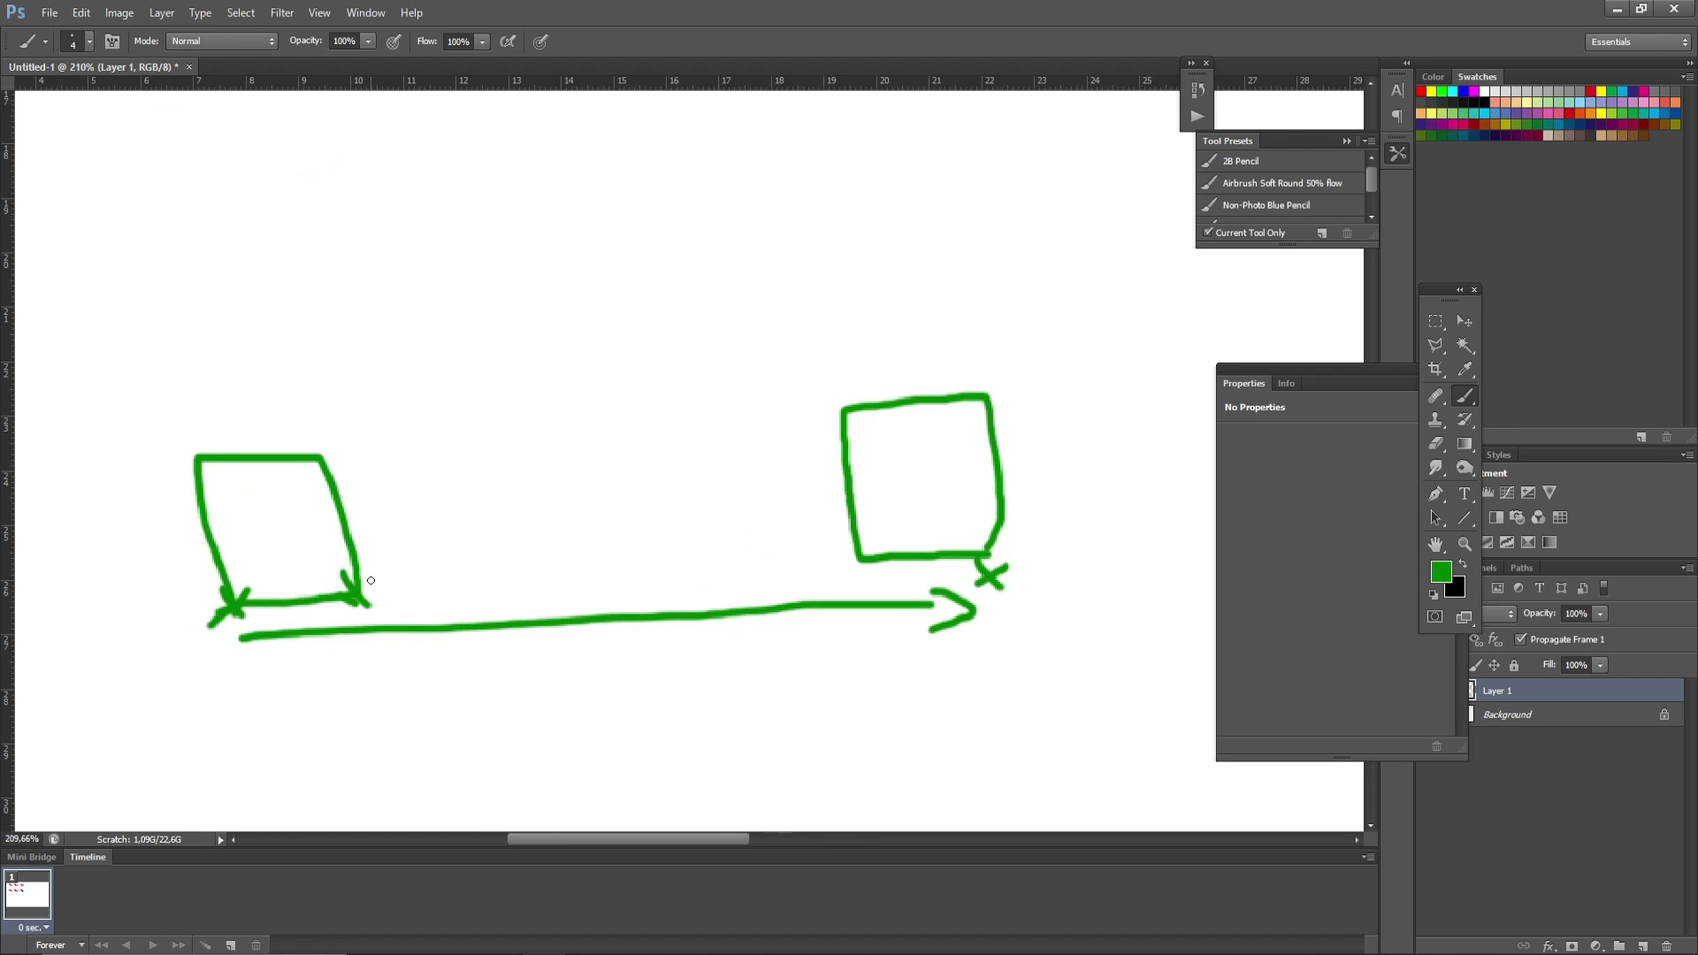
Mark the right square's bottom-left corner with a green cross and add three smaller crosses between the two squares.
mouse_move(878, 546)
left_mouse_down()
mouse_move(845, 573)
mouse_move(871, 572)
left_mouse_up()
scroll(471, 556, "down", 3, "alt")
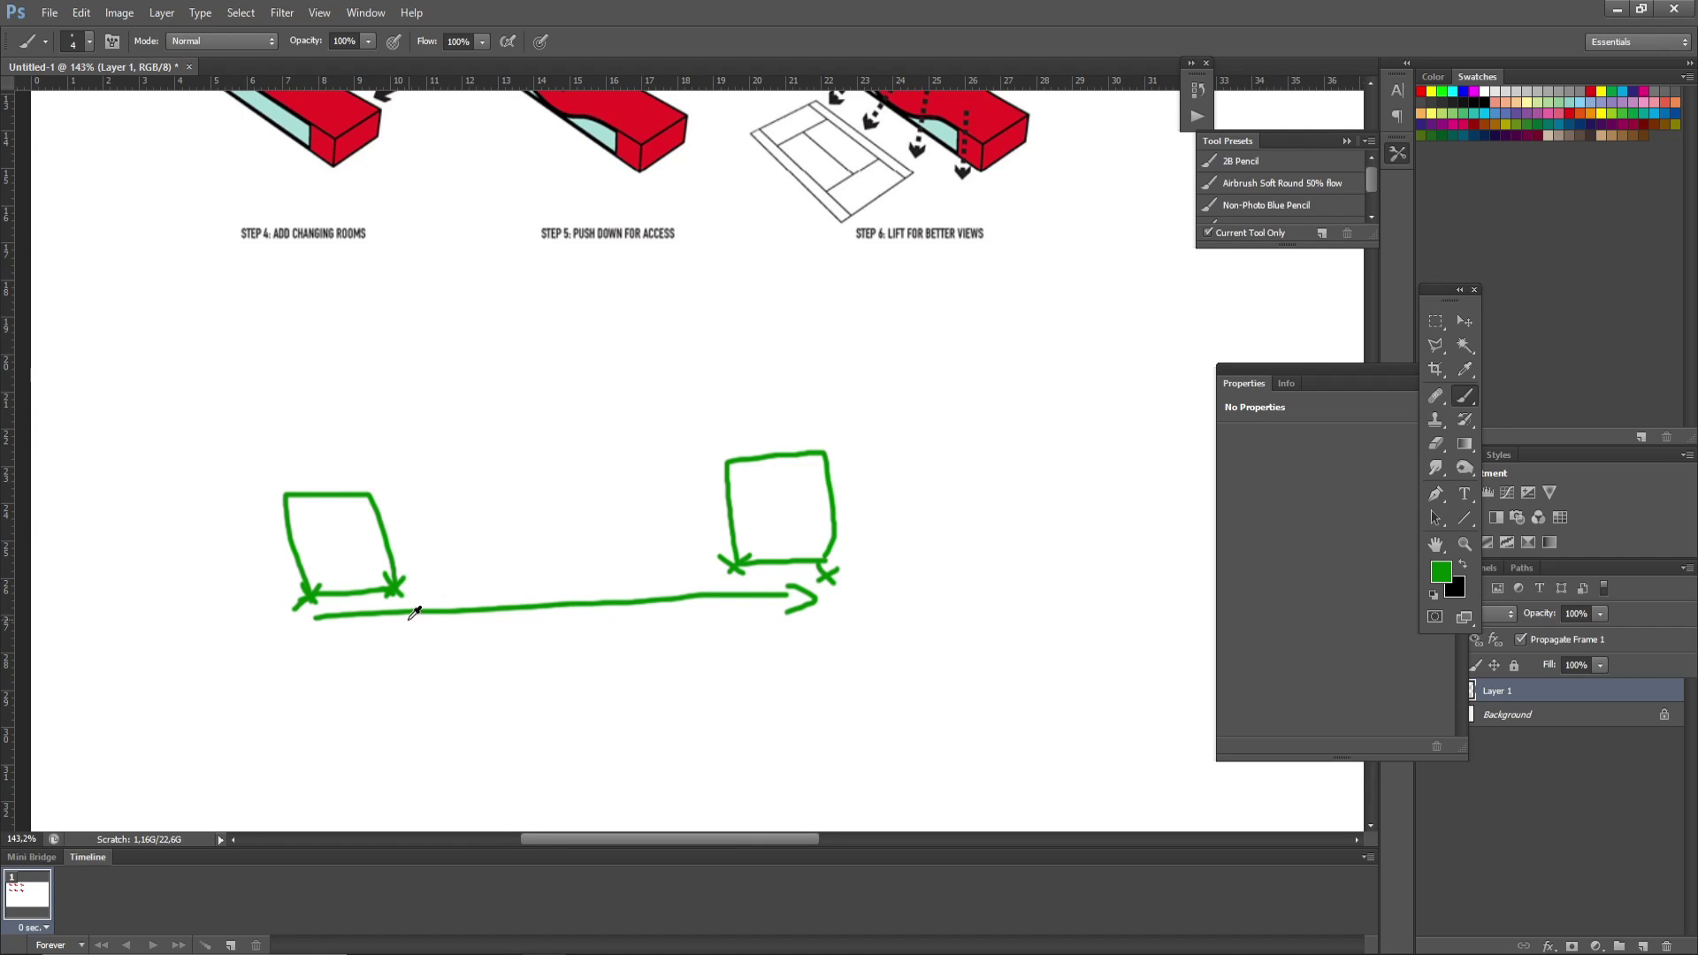
scroll(438, 596, "up", 1, "alt")
left_click_drag(424, 598, 442, 582)
left_click_drag(702, 581, 716, 570)
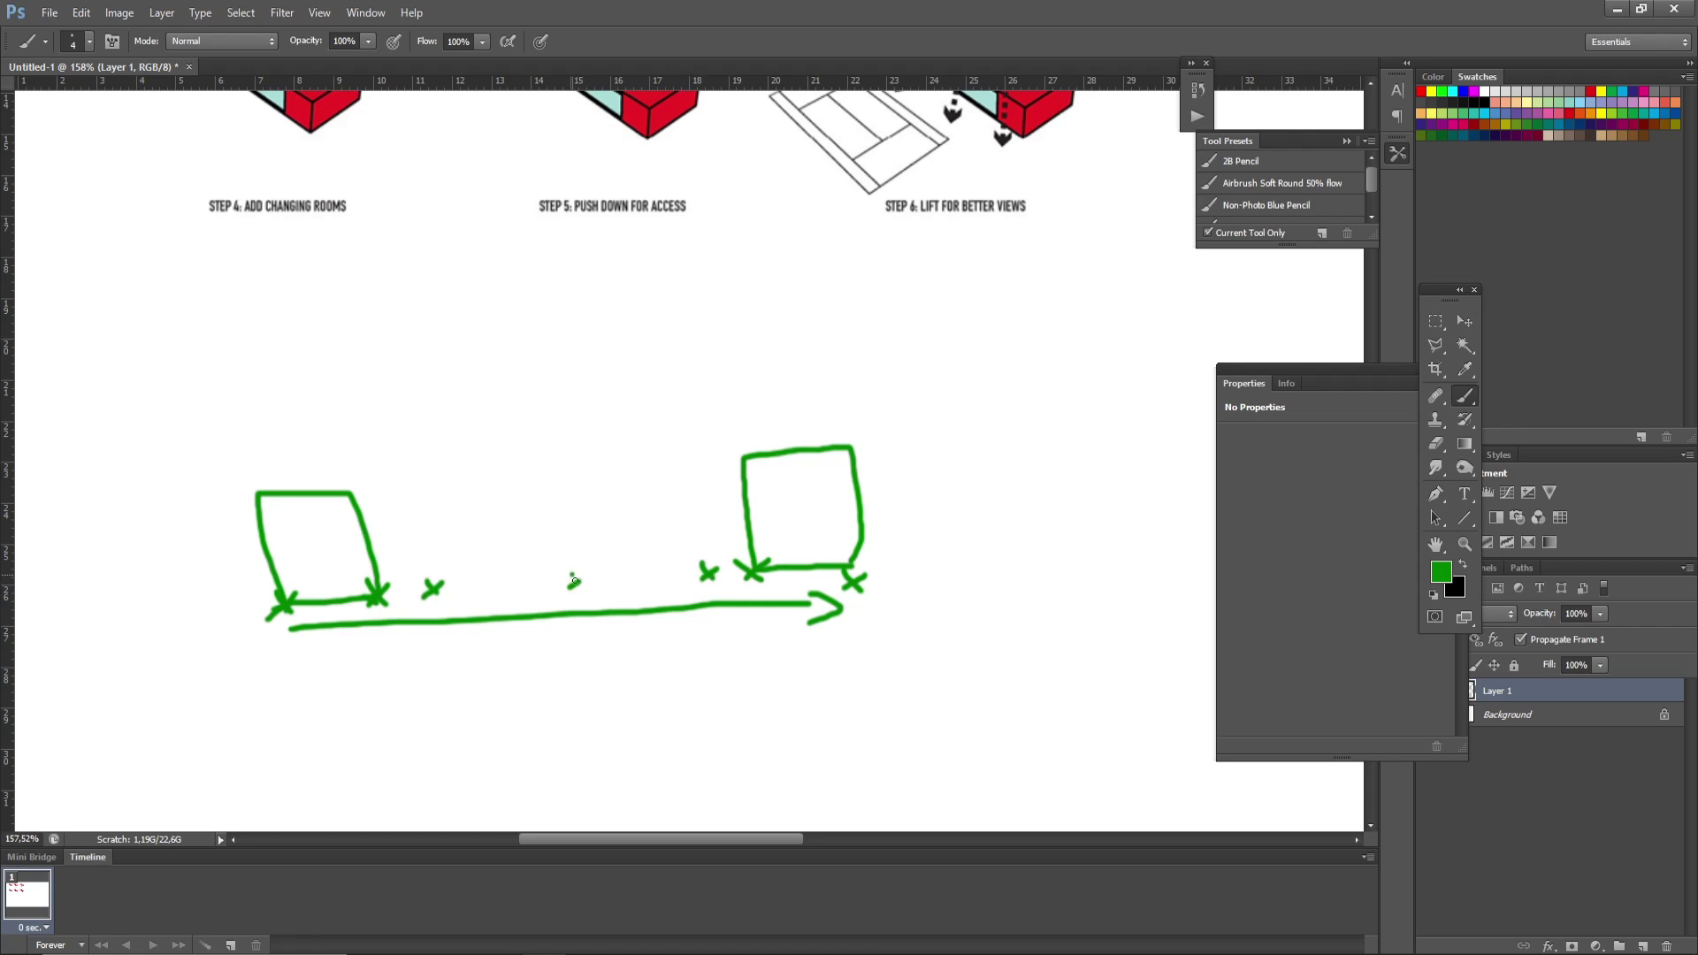
Sketch a dashed vertical double arrow through the middle cross, then circle the base line and add a curved arrow beside the right square in black.
mouse_move(597, 586)
left_mouse_down()
mouse_move(598, 534)
mouse_move(612, 547)
mouse_move(587, 634)
mouse_move(614, 629)
left_mouse_up()
left_click(1463, 565)
mouse_move(351, 560)
left_mouse_down()
mouse_move(257, 632)
mouse_move(926, 560)
mouse_move(353, 571)
left_mouse_up()
mouse_move(922, 529)
left_mouse_down()
mouse_move(933, 493)
mouse_move(884, 456)
mouse_move(915, 442)
left_mouse_up()
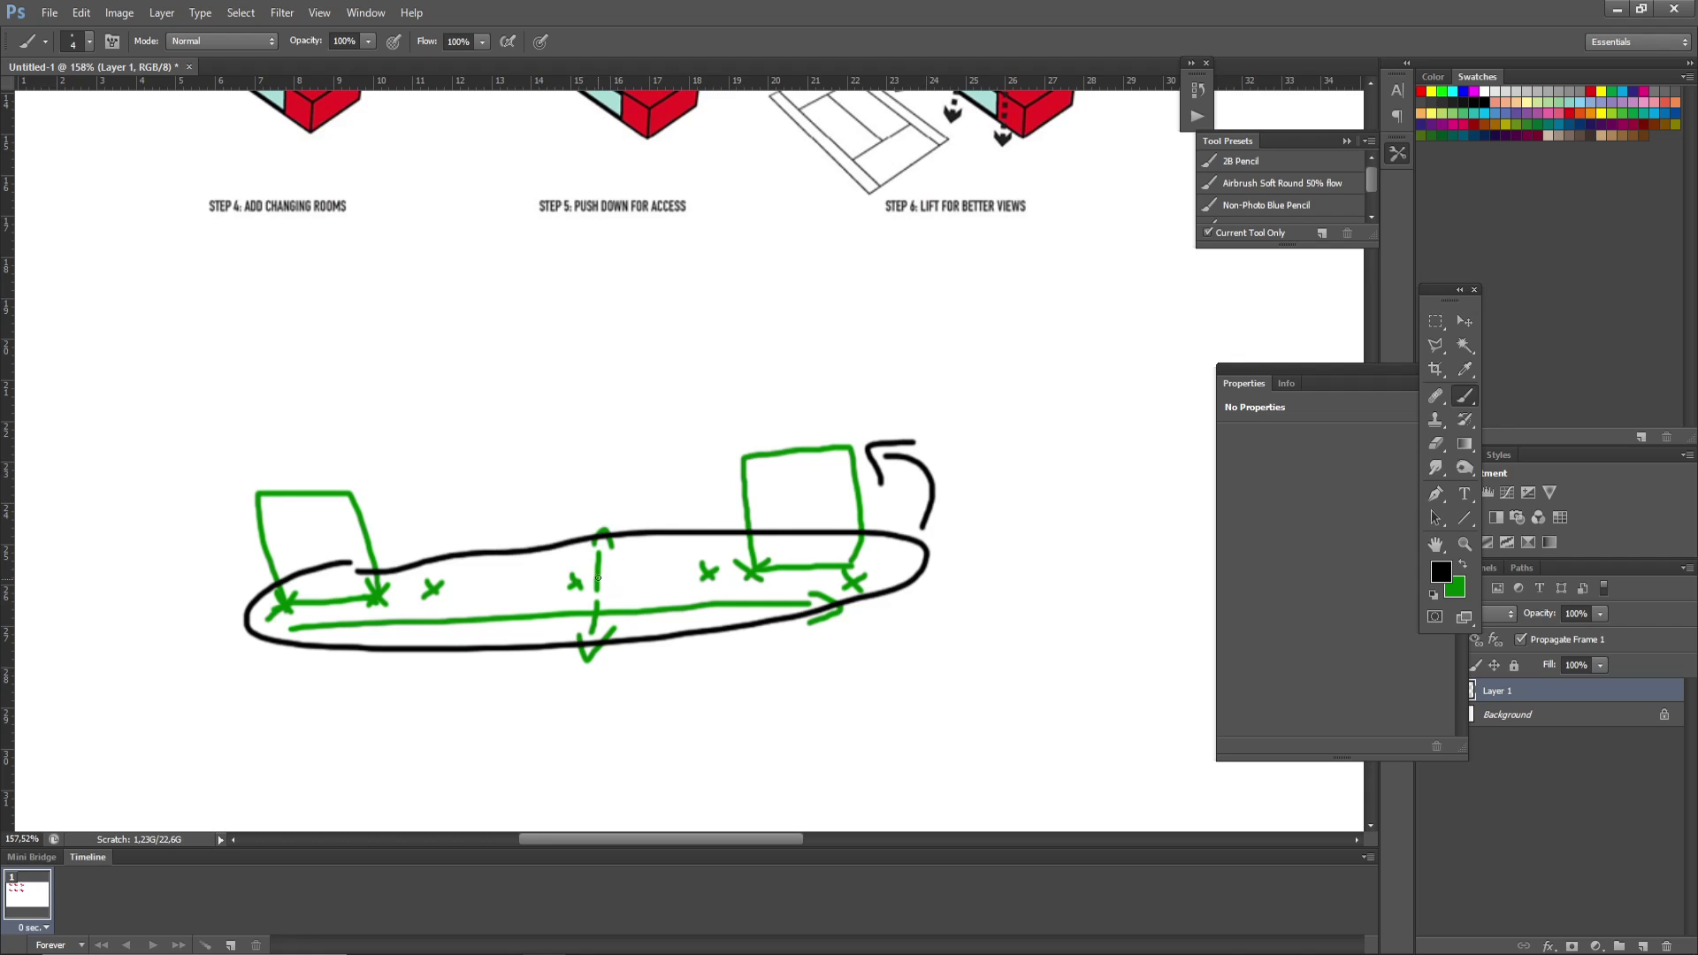
Sketch a small black upward arrow and a small green downward arrow beside the dashed vertical arrow.
left_click_drag(610, 569, 632, 548)
key("x")
left_click_drag(549, 648, 574, 647)
Sketch green curves between the squares, one arching up between their top corners and one dipping down between their bottom corners.
key("x")
left_click_drag(349, 499, 373, 447)
key("ctrl+z")
key("x")
mouse_move(352, 491)
left_mouse_down()
mouse_move(442, 481)
mouse_move(550, 426)
mouse_move(686, 427)
mouse_move(742, 466)
left_mouse_up()
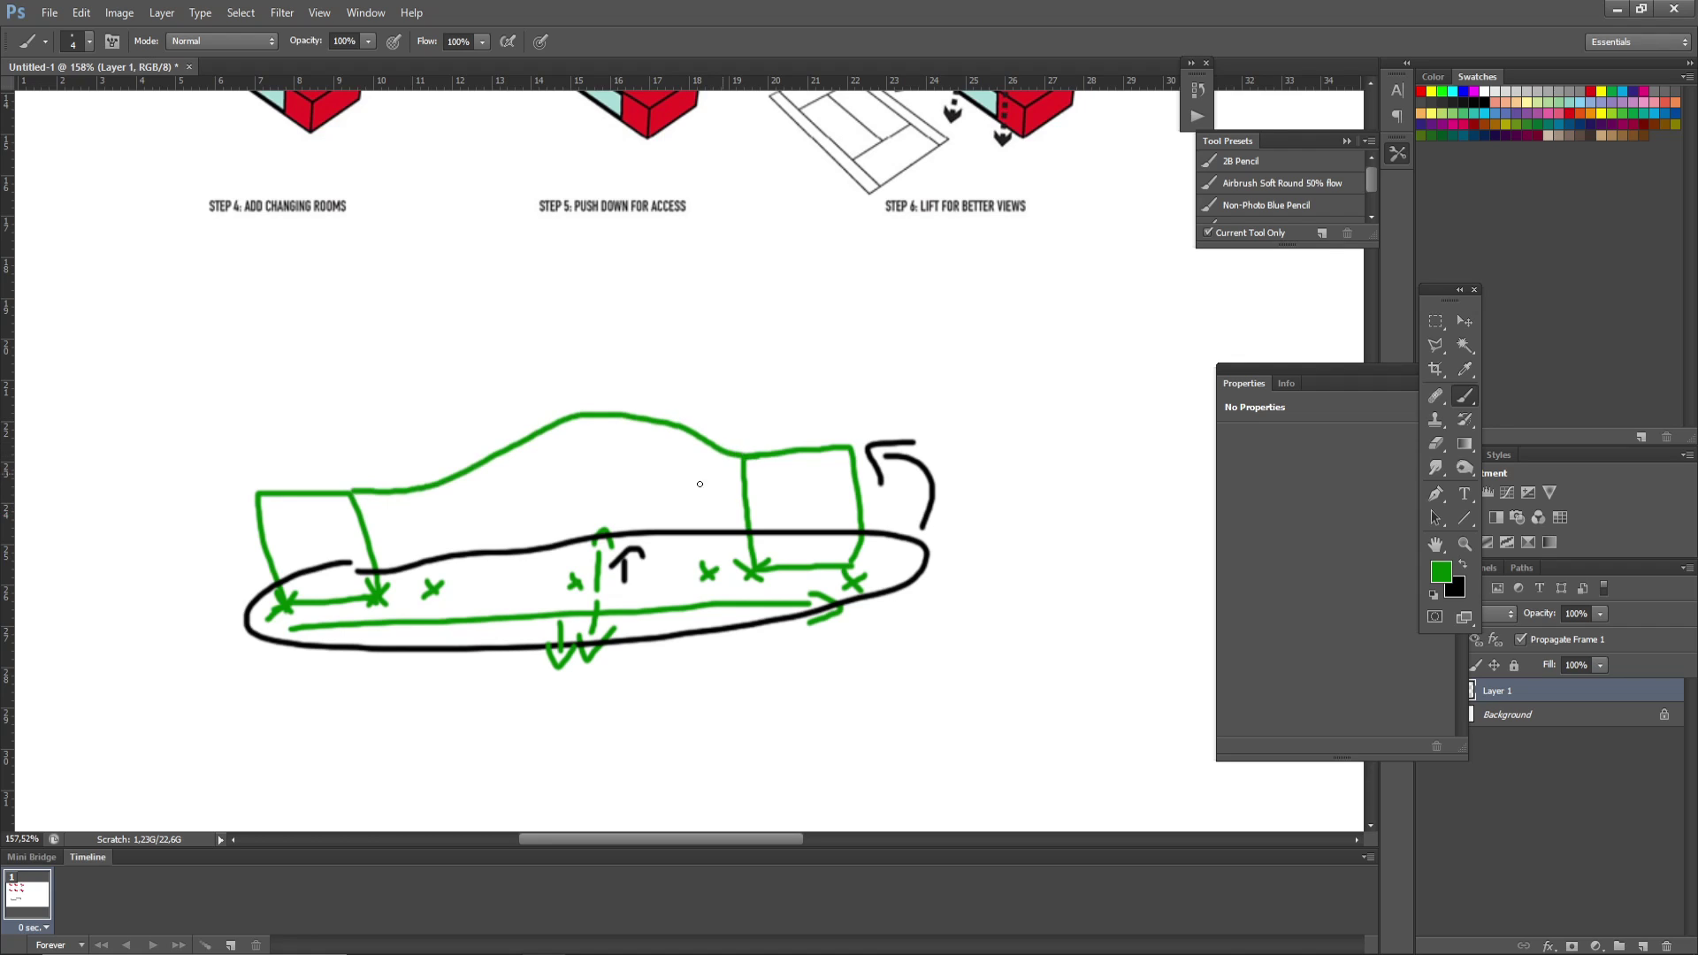
mouse_move(392, 595)
left_mouse_down()
mouse_move(512, 587)
mouse_move(621, 622)
mouse_move(759, 573)
left_mouse_up()
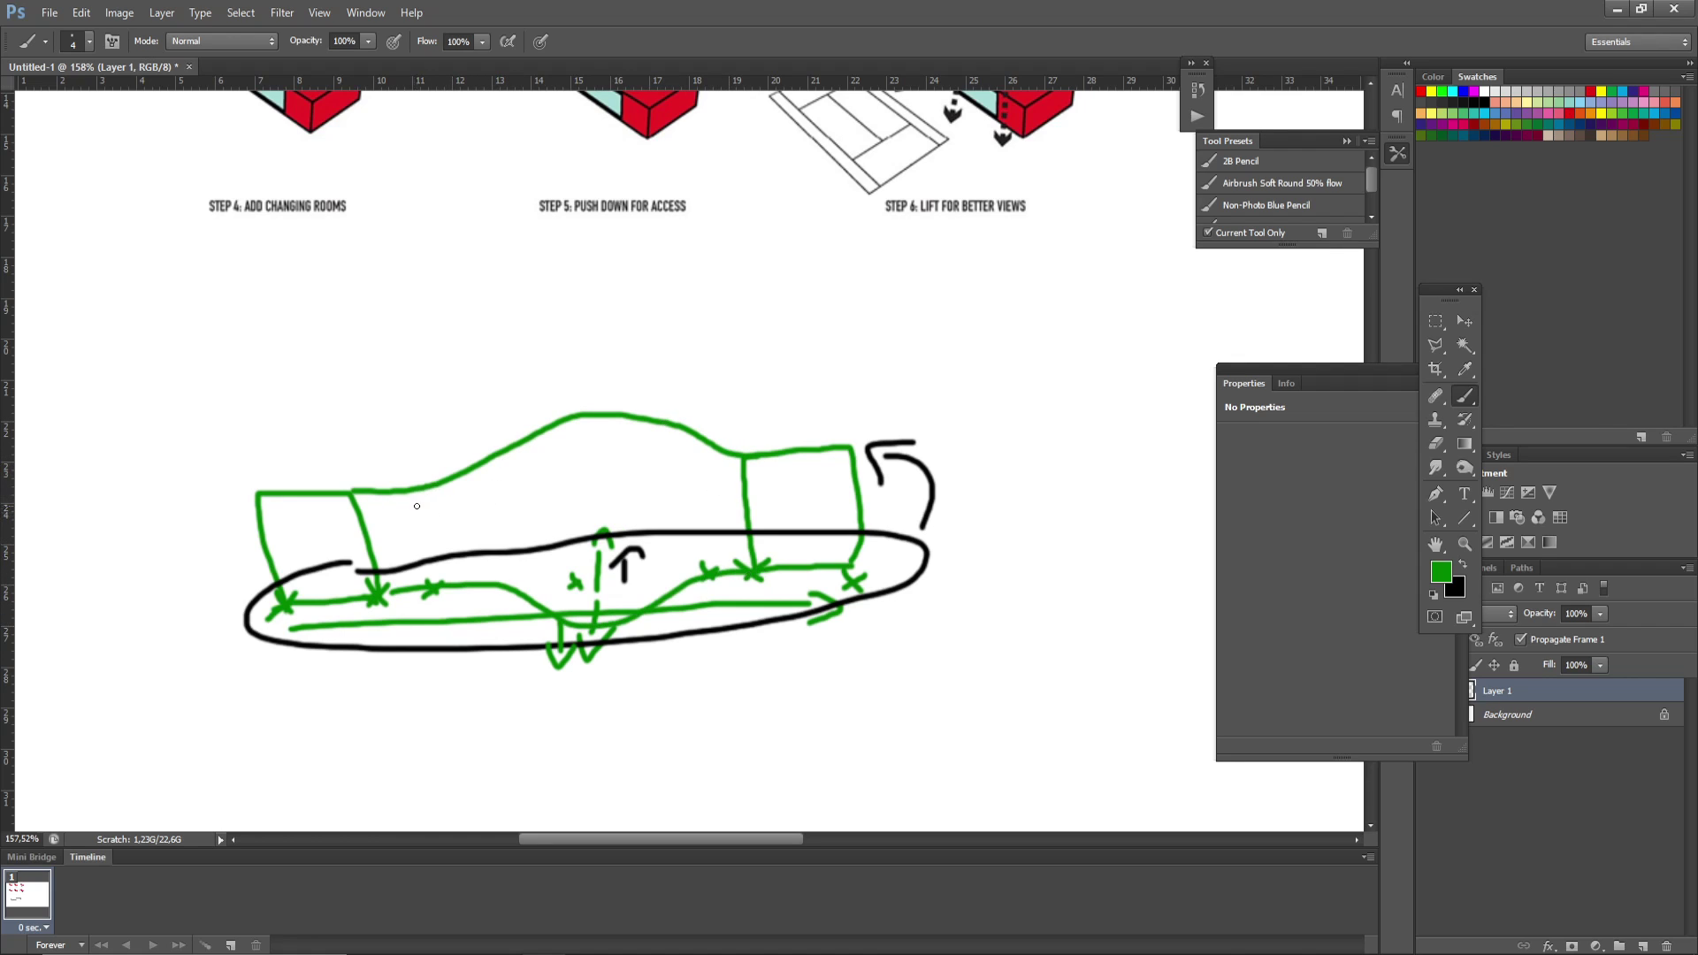
With a brush size of 1, sketch a thin green grid of lines across the surface between the upper and lower curves.
left_click_drag(439, 491, 465, 582)
key("ctrl+alt+z")
left_click_drag(448, 486, 487, 578)
left_click_drag(511, 453, 546, 586)
left_click_drag(610, 433, 630, 595)
left_click_drag(701, 444, 696, 579)
mouse_move(493, 532)
left_mouse_down()
mouse_move(701, 509)
mouse_move(818, 538)
left_mouse_up()
left_click_drag(423, 570, 745, 527)
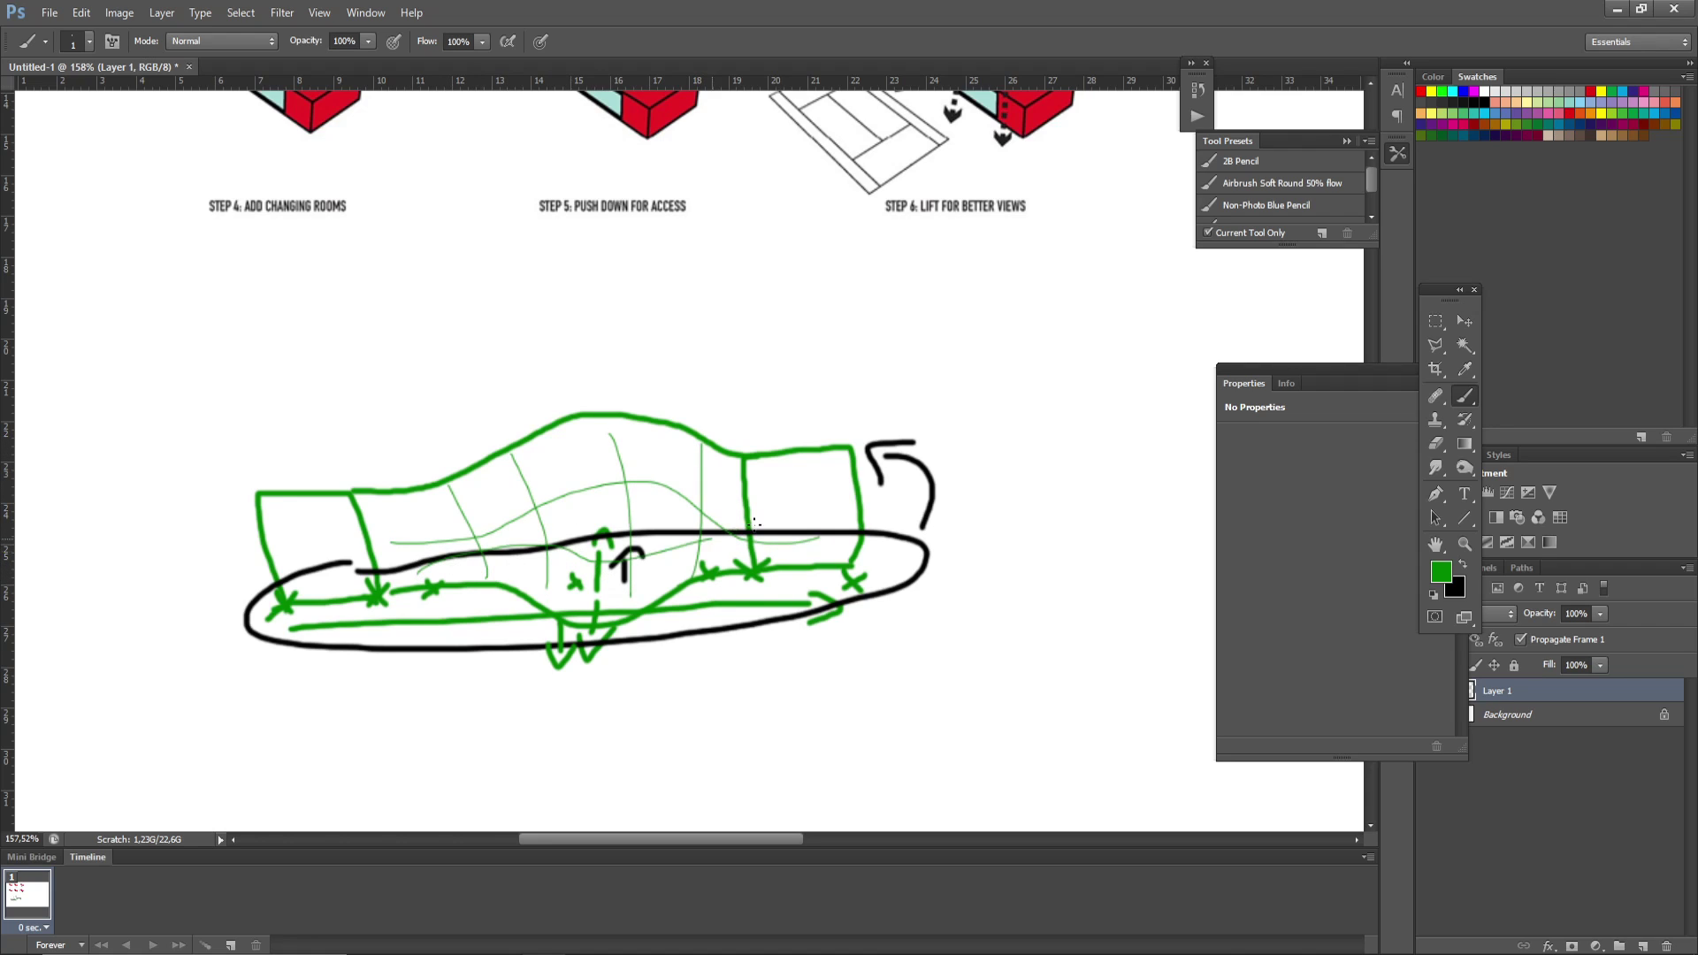
left_click_drag(382, 525, 785, 492)
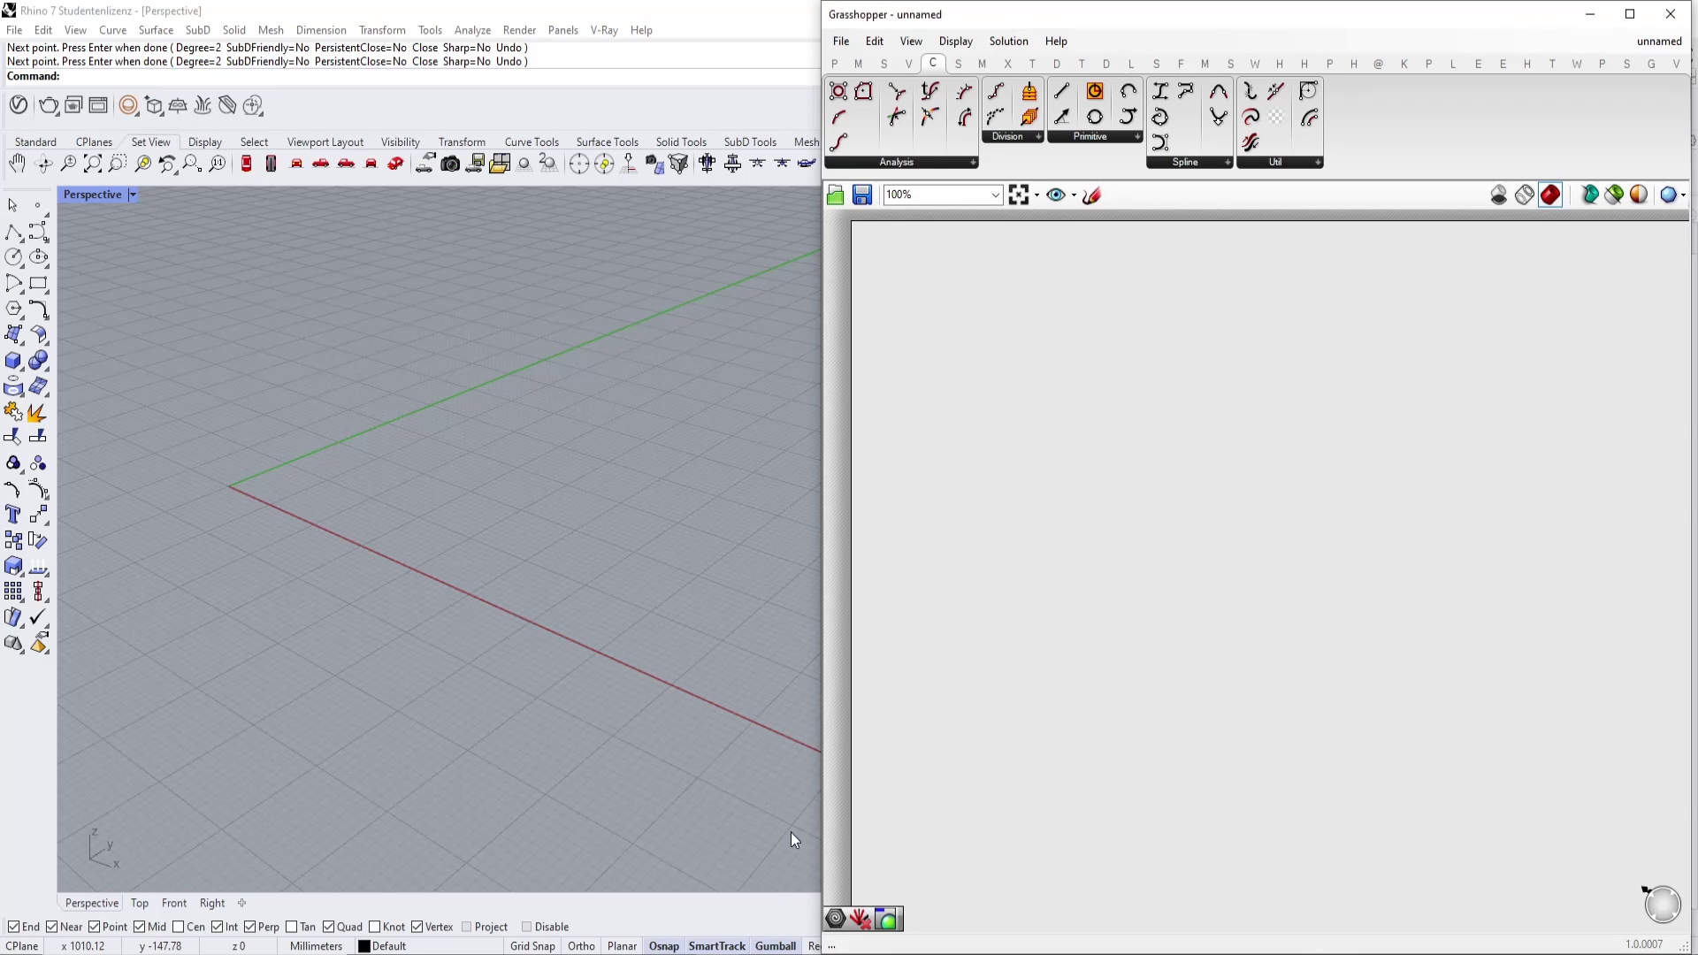
In Rhino, set the Perspective viewport's display mode to Grasshopper.
left_click(81, 193)
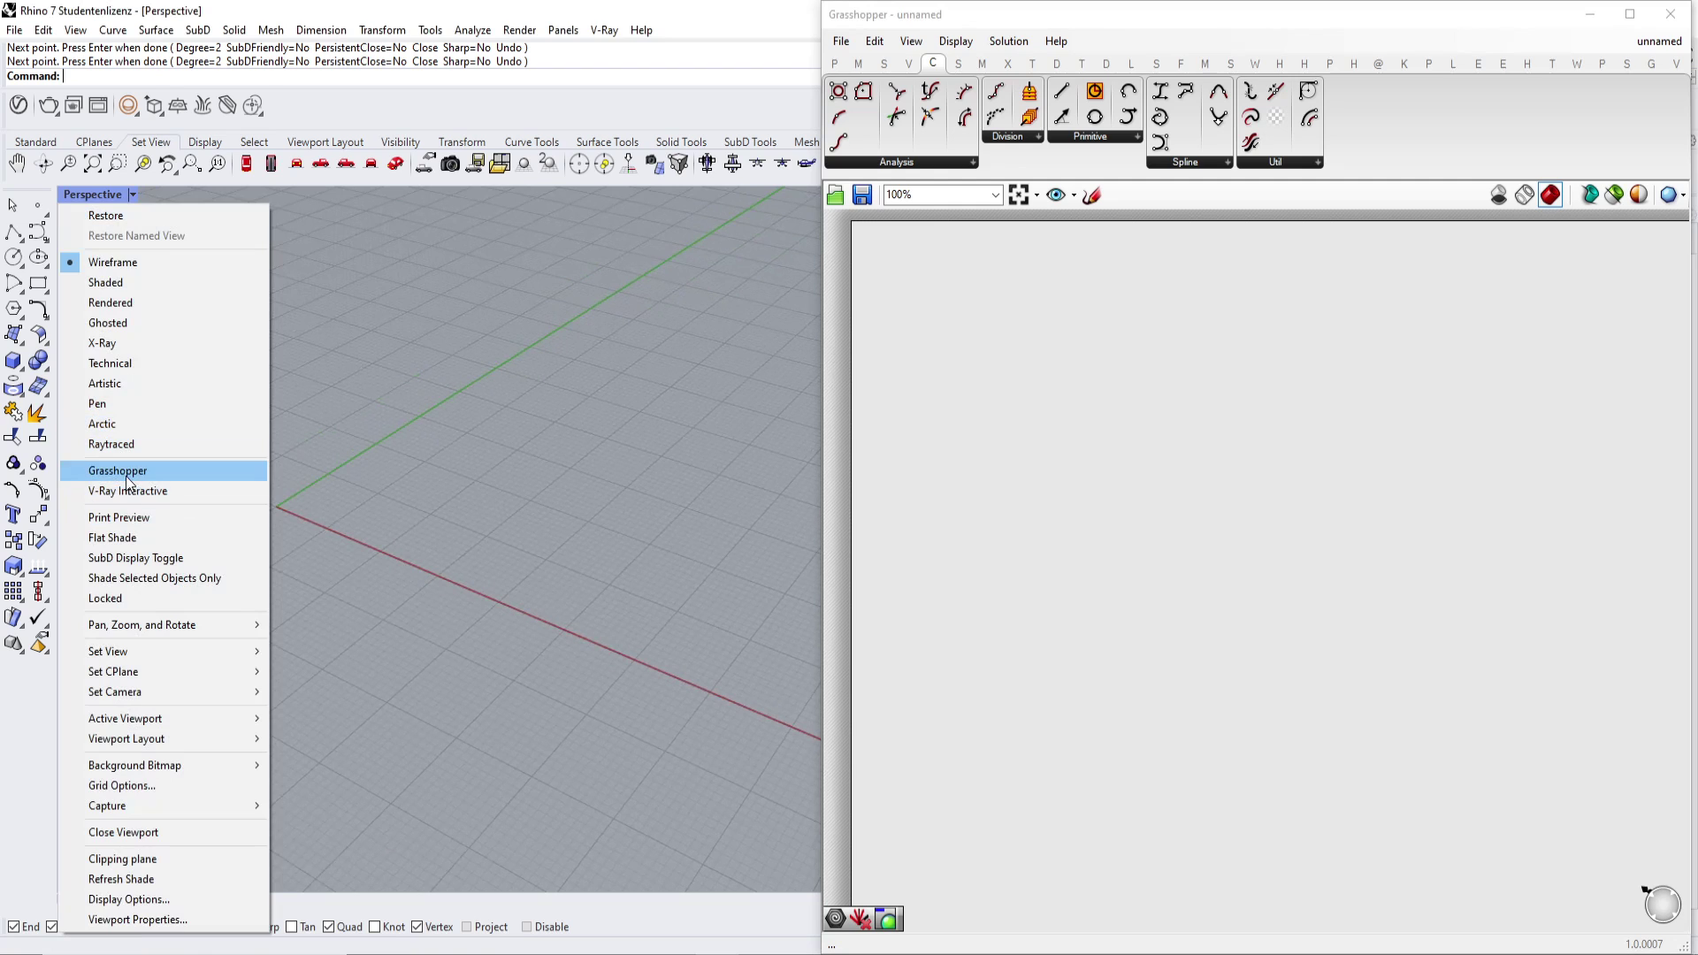
left_click(125, 471)
right_click_drag(421, 548, 694, 481)
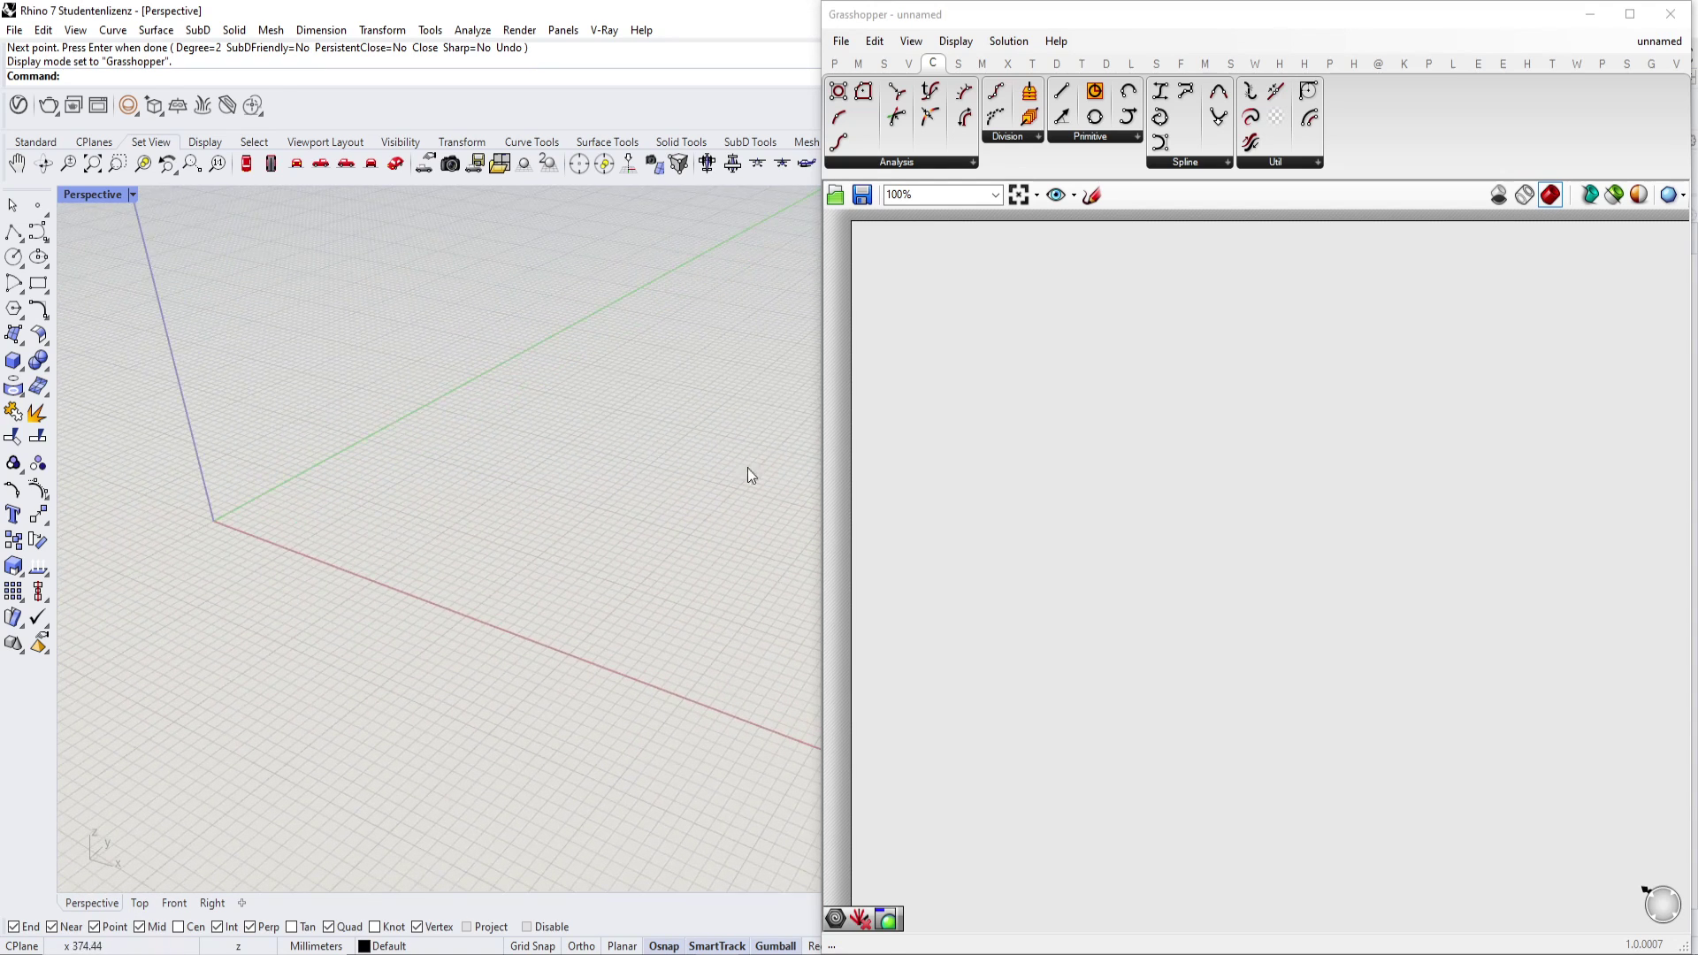
Add a Rectangle component to the Grasshopper canvas and bring its preview into view.
double_click(1069, 562)
type("rect")
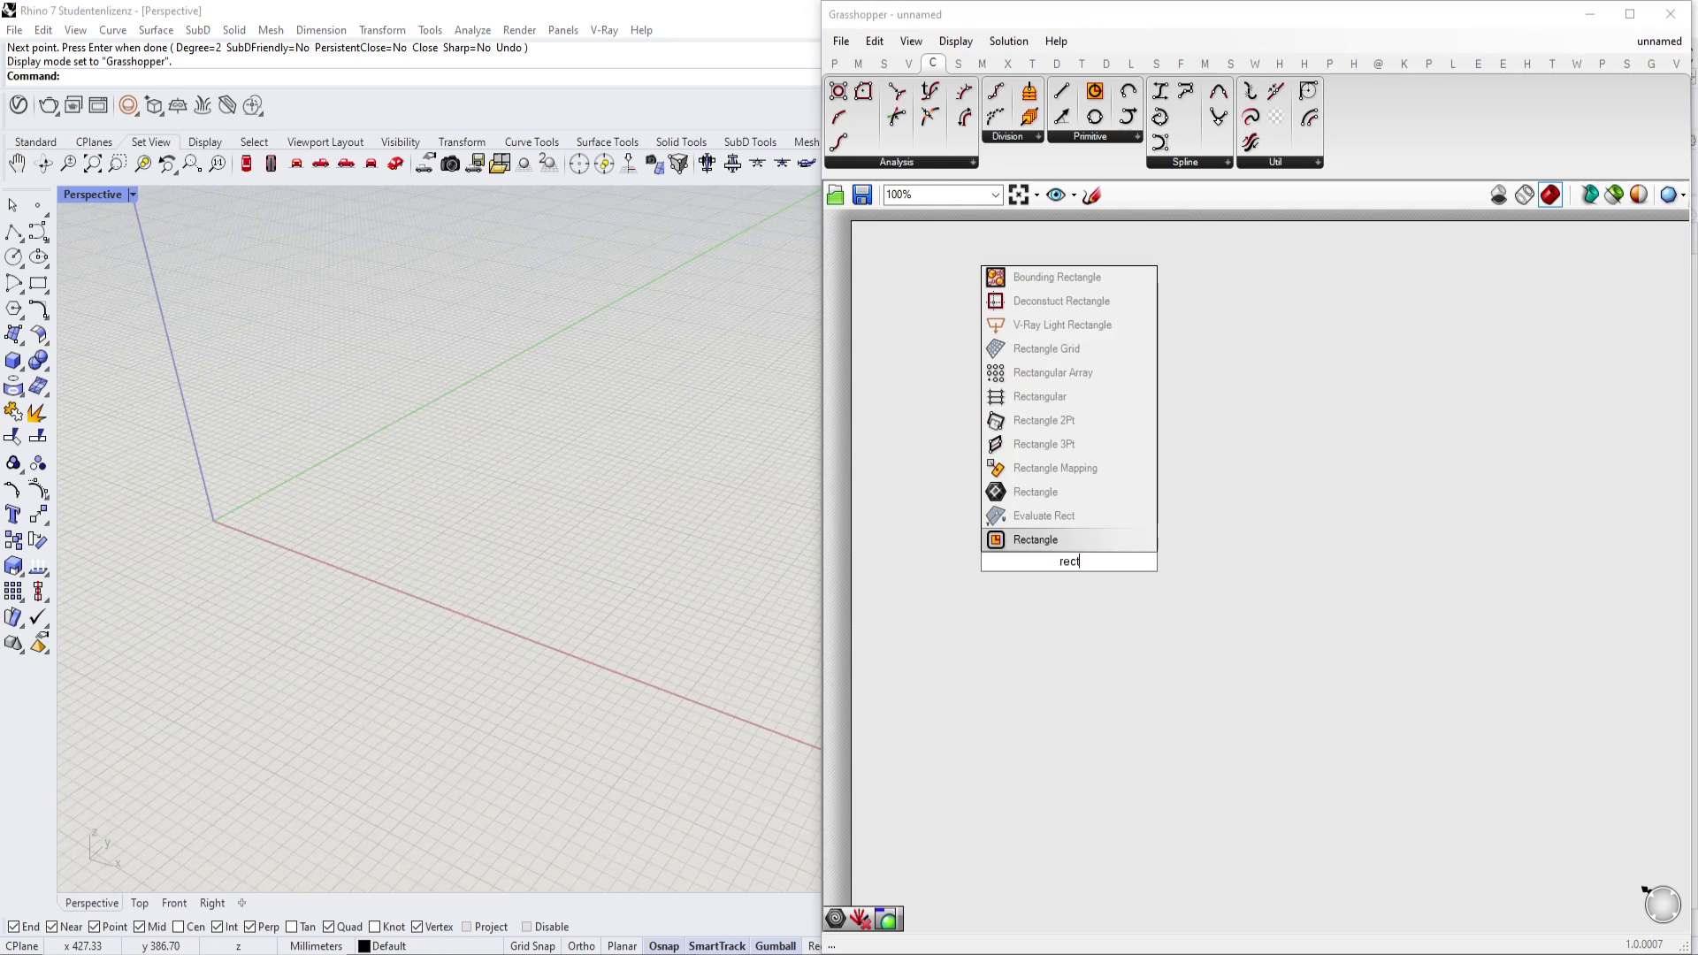
left_click(1067, 545)
left_click_drag(1071, 558, 1166, 493)
scroll(1166, 498, "up", 3)
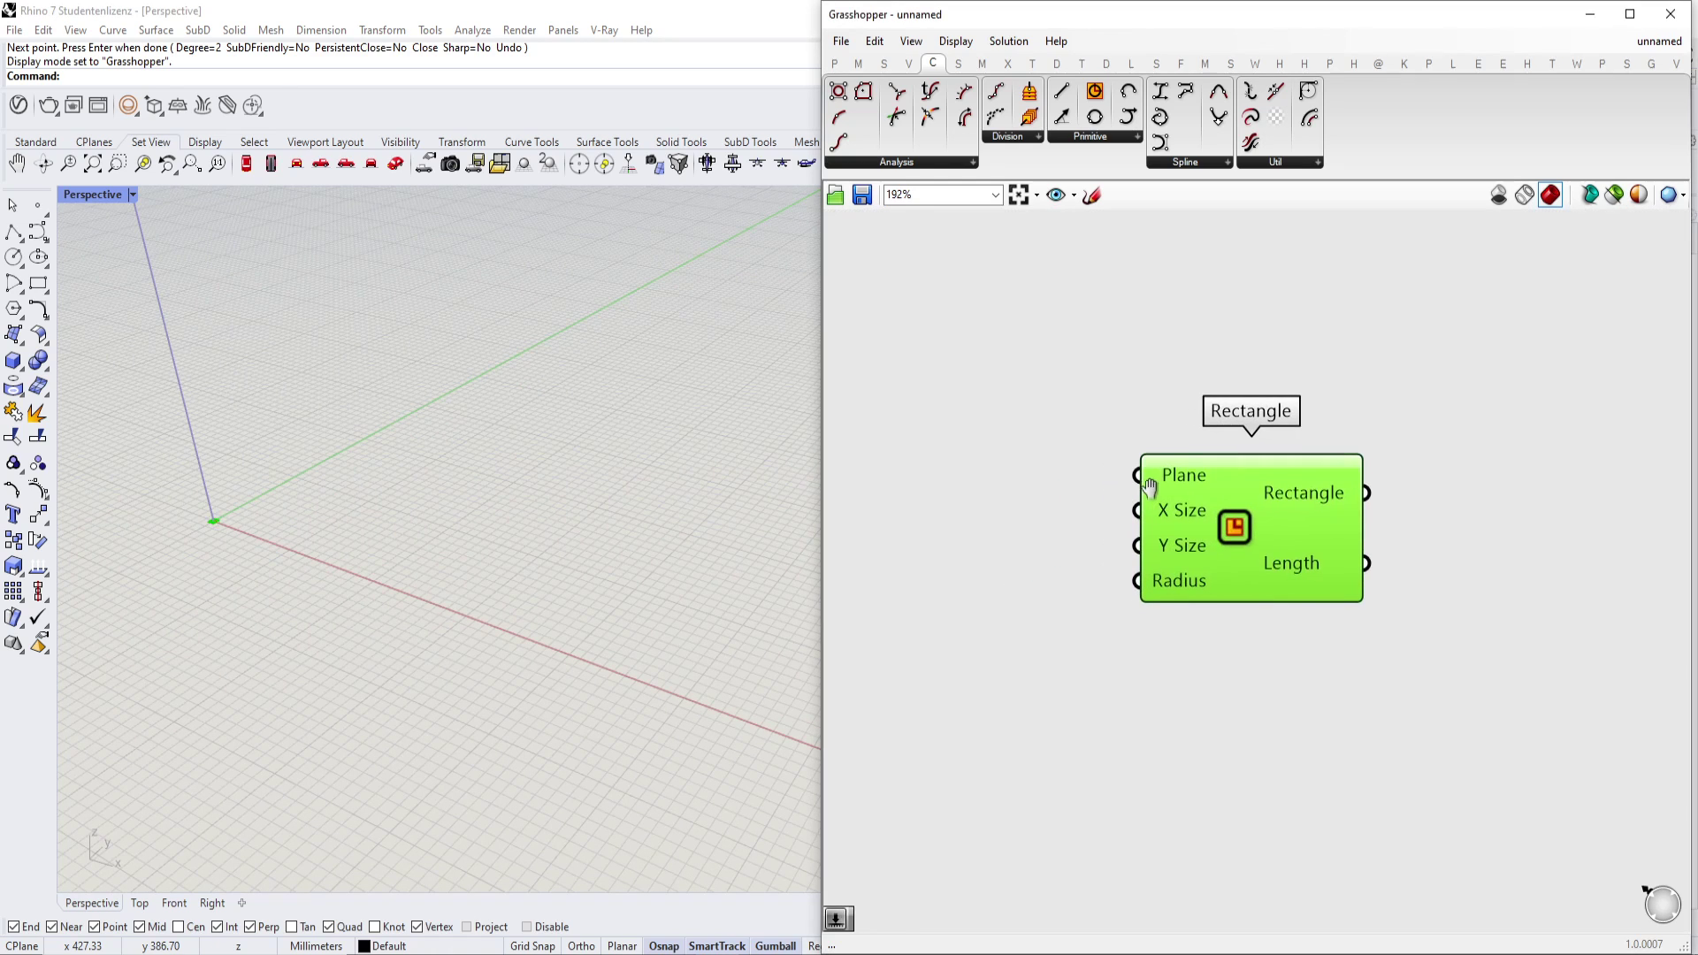
scroll(265, 535, "up", 3)
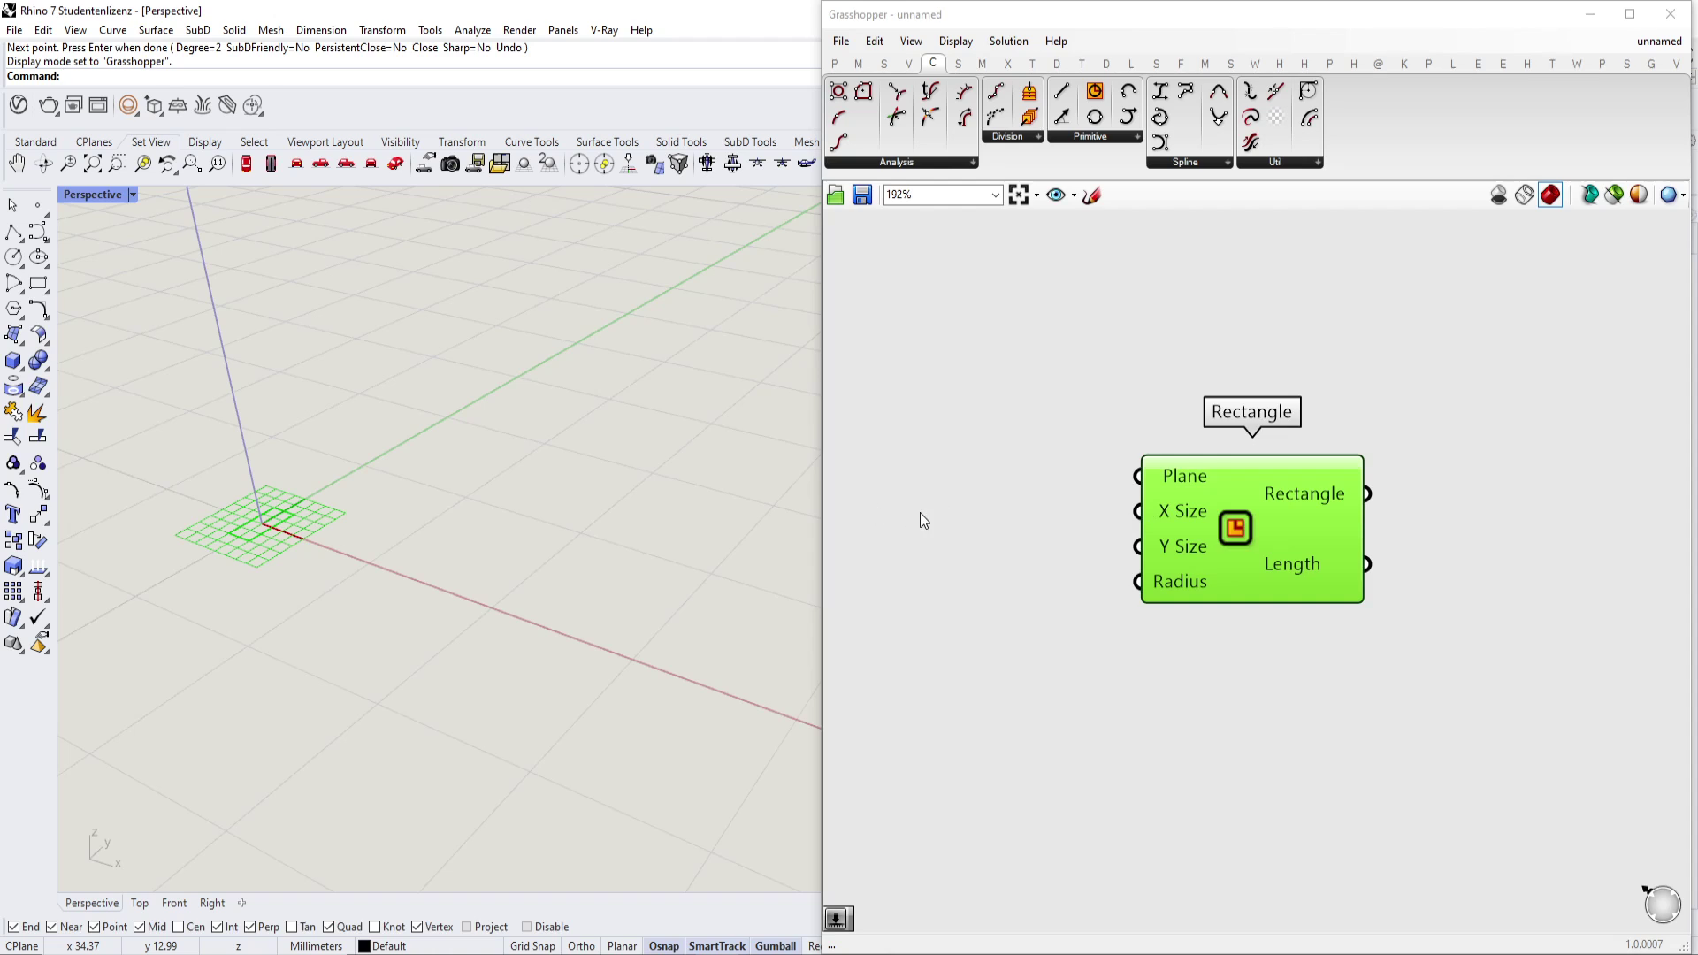
scroll(937, 520, "down", 2)
double_click(968, 522)
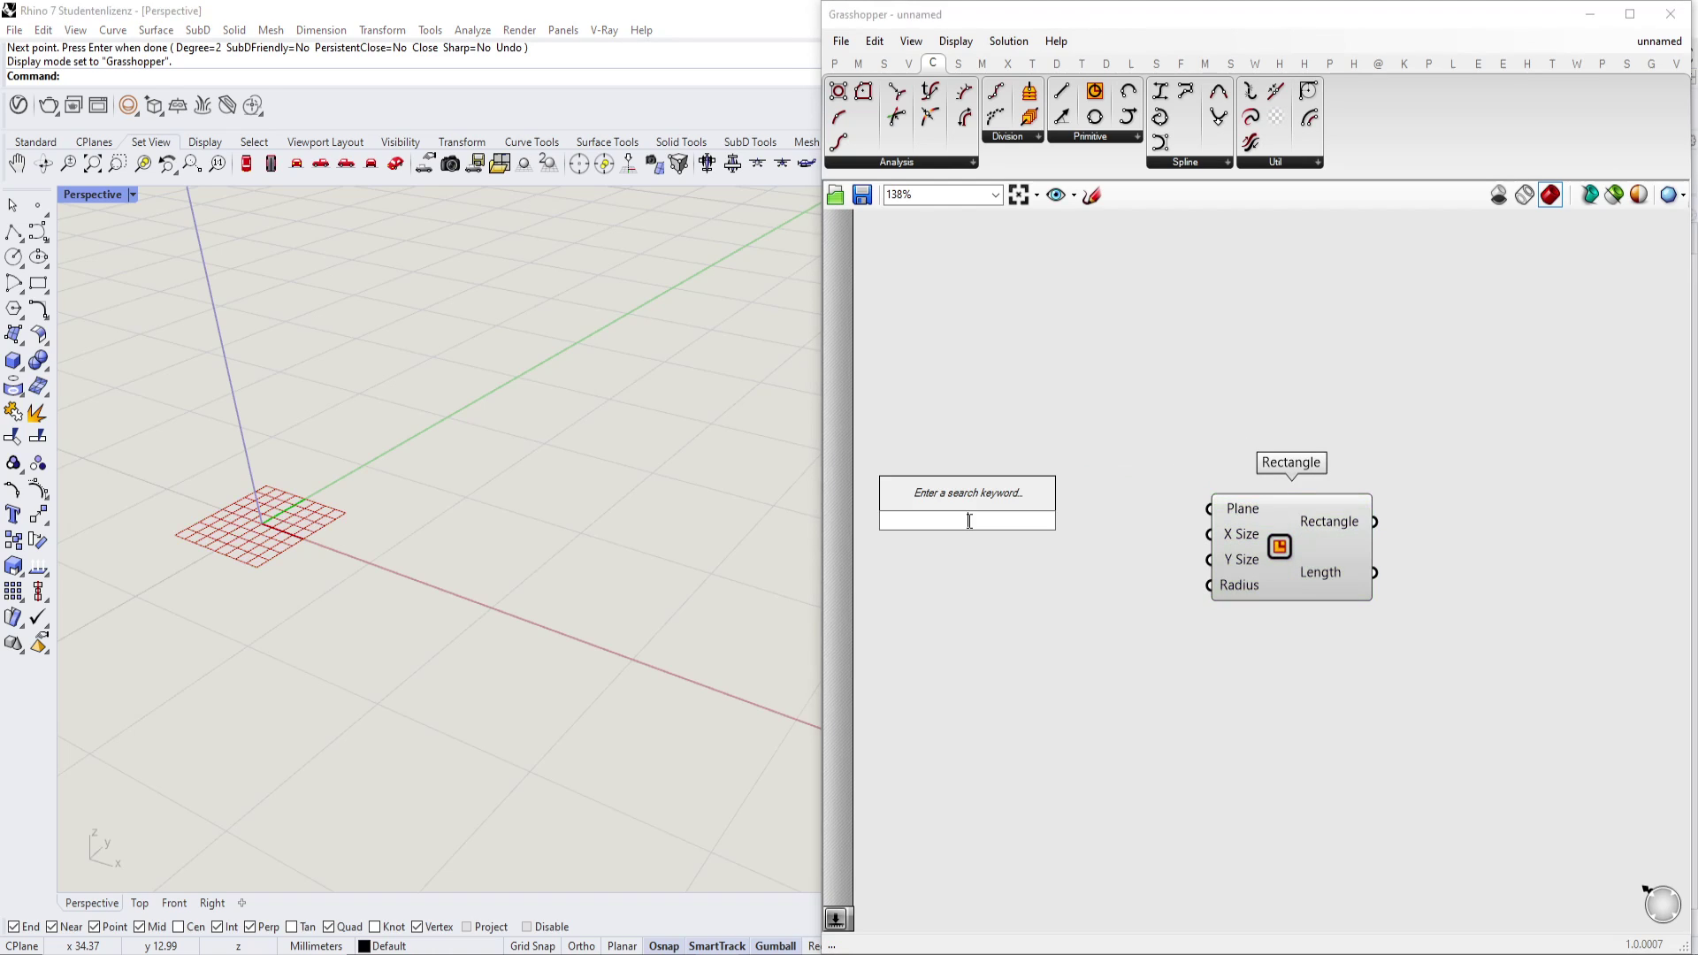
Change the Rhino document's model units to Meters.
left_click(323, 947)
left_click(391, 932)
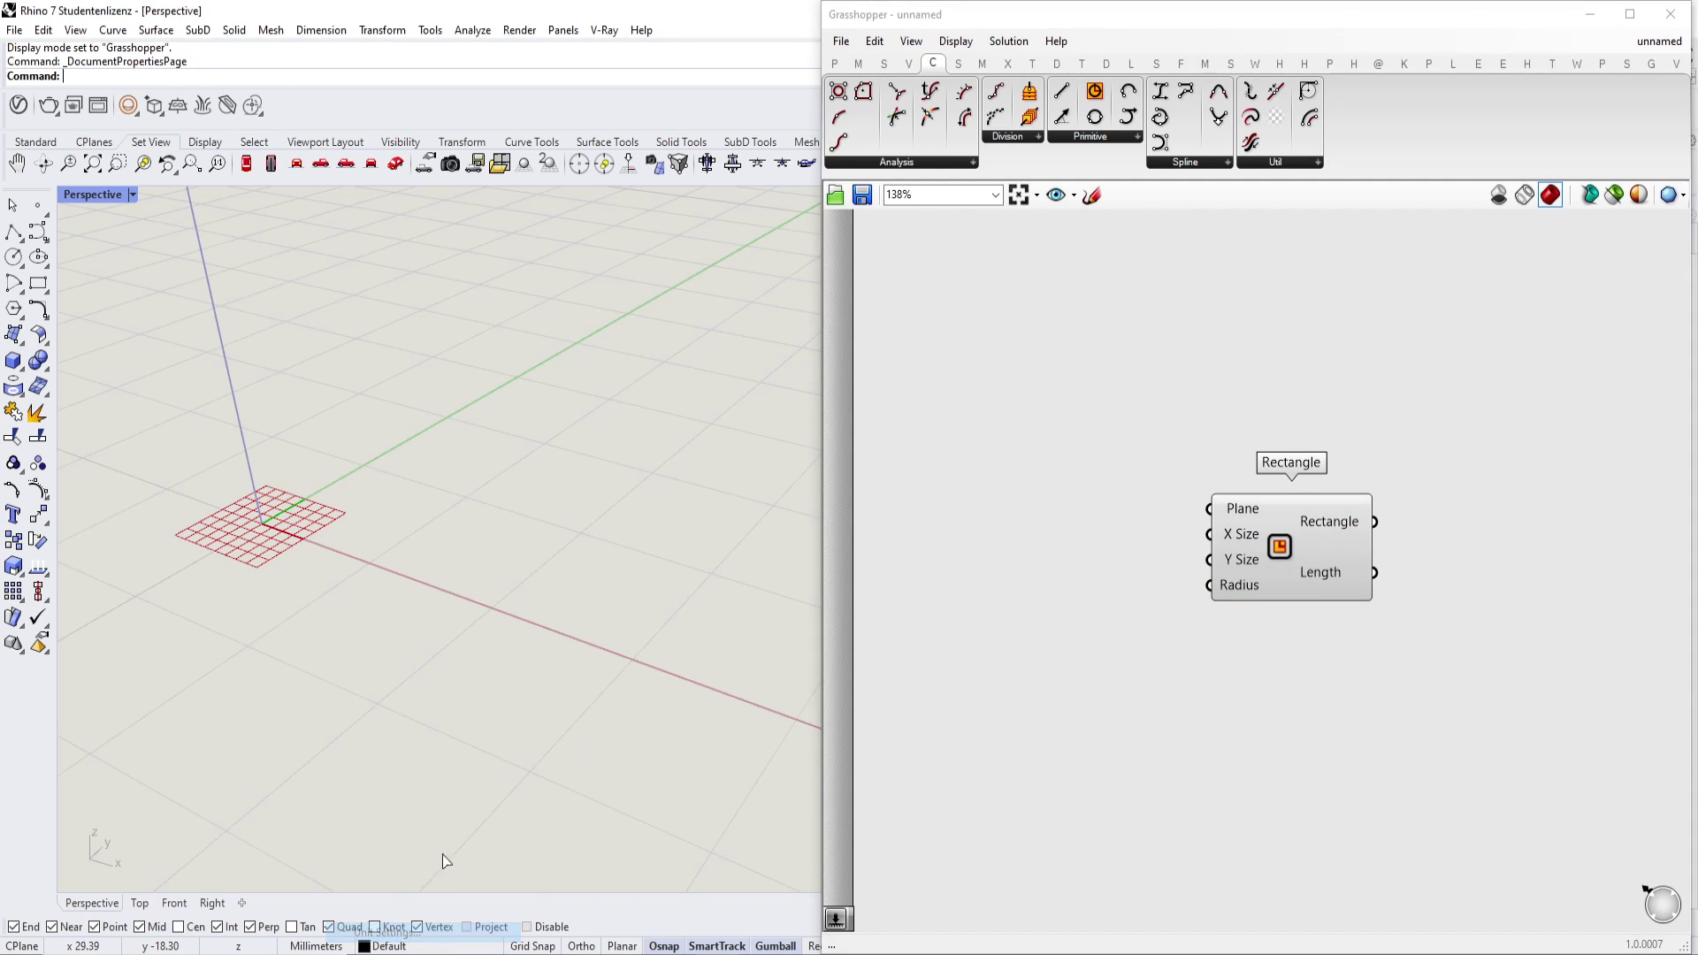
left_click(892, 251)
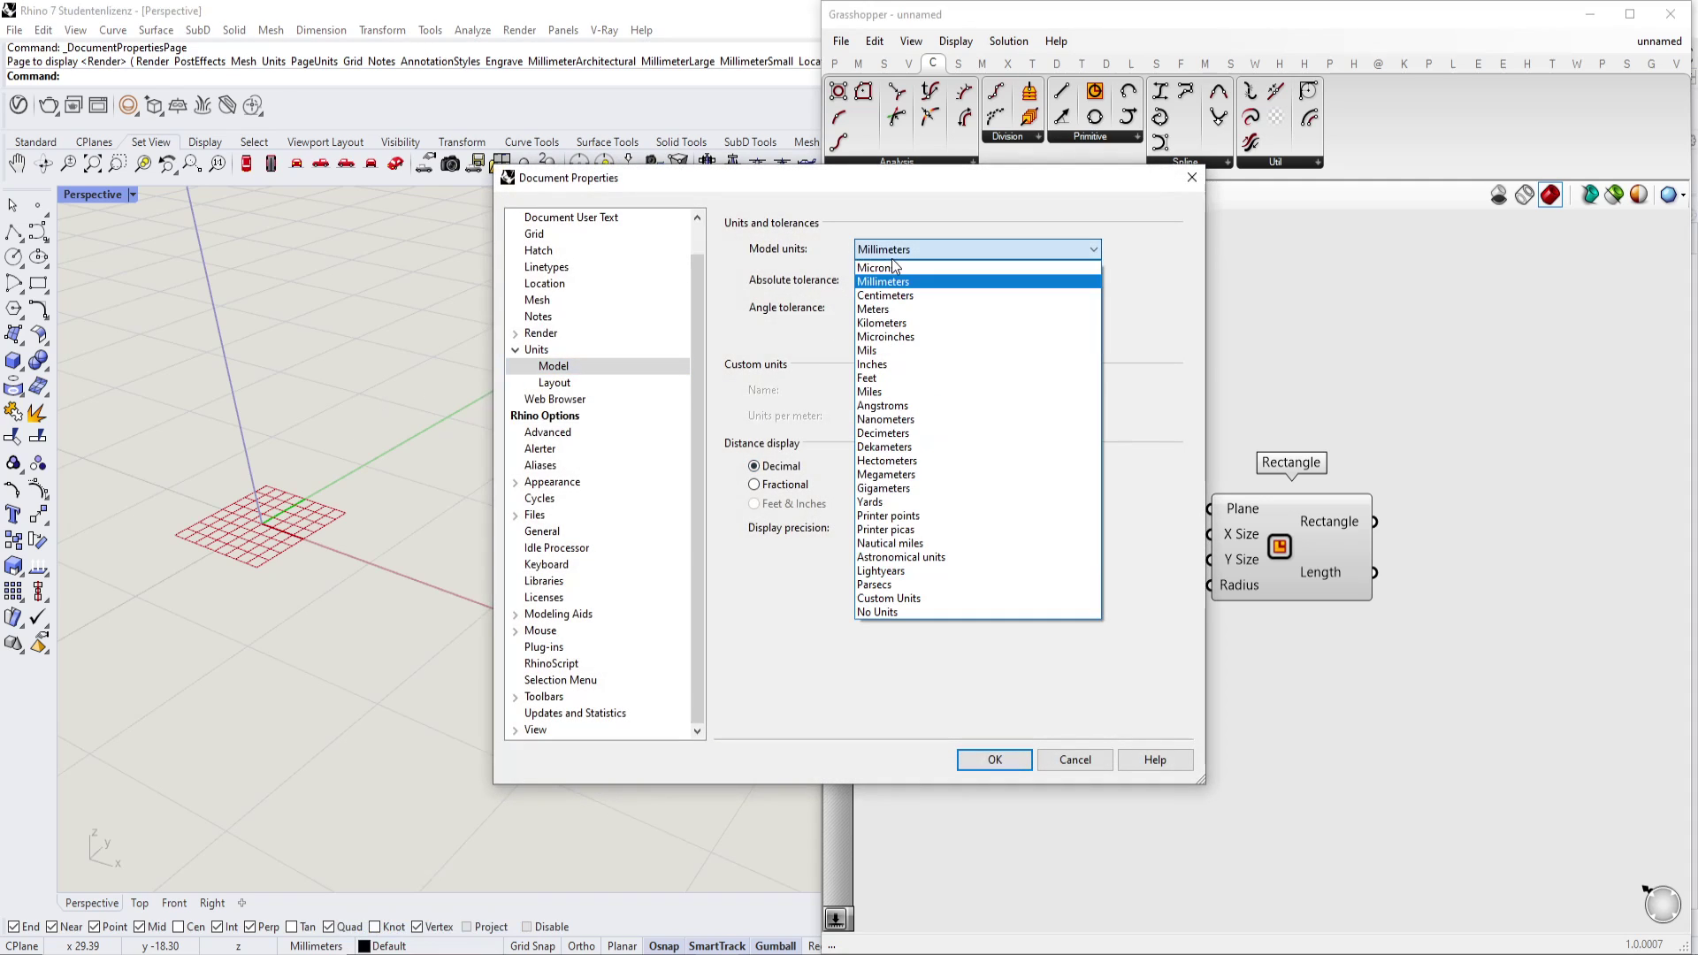
left_click(900, 309)
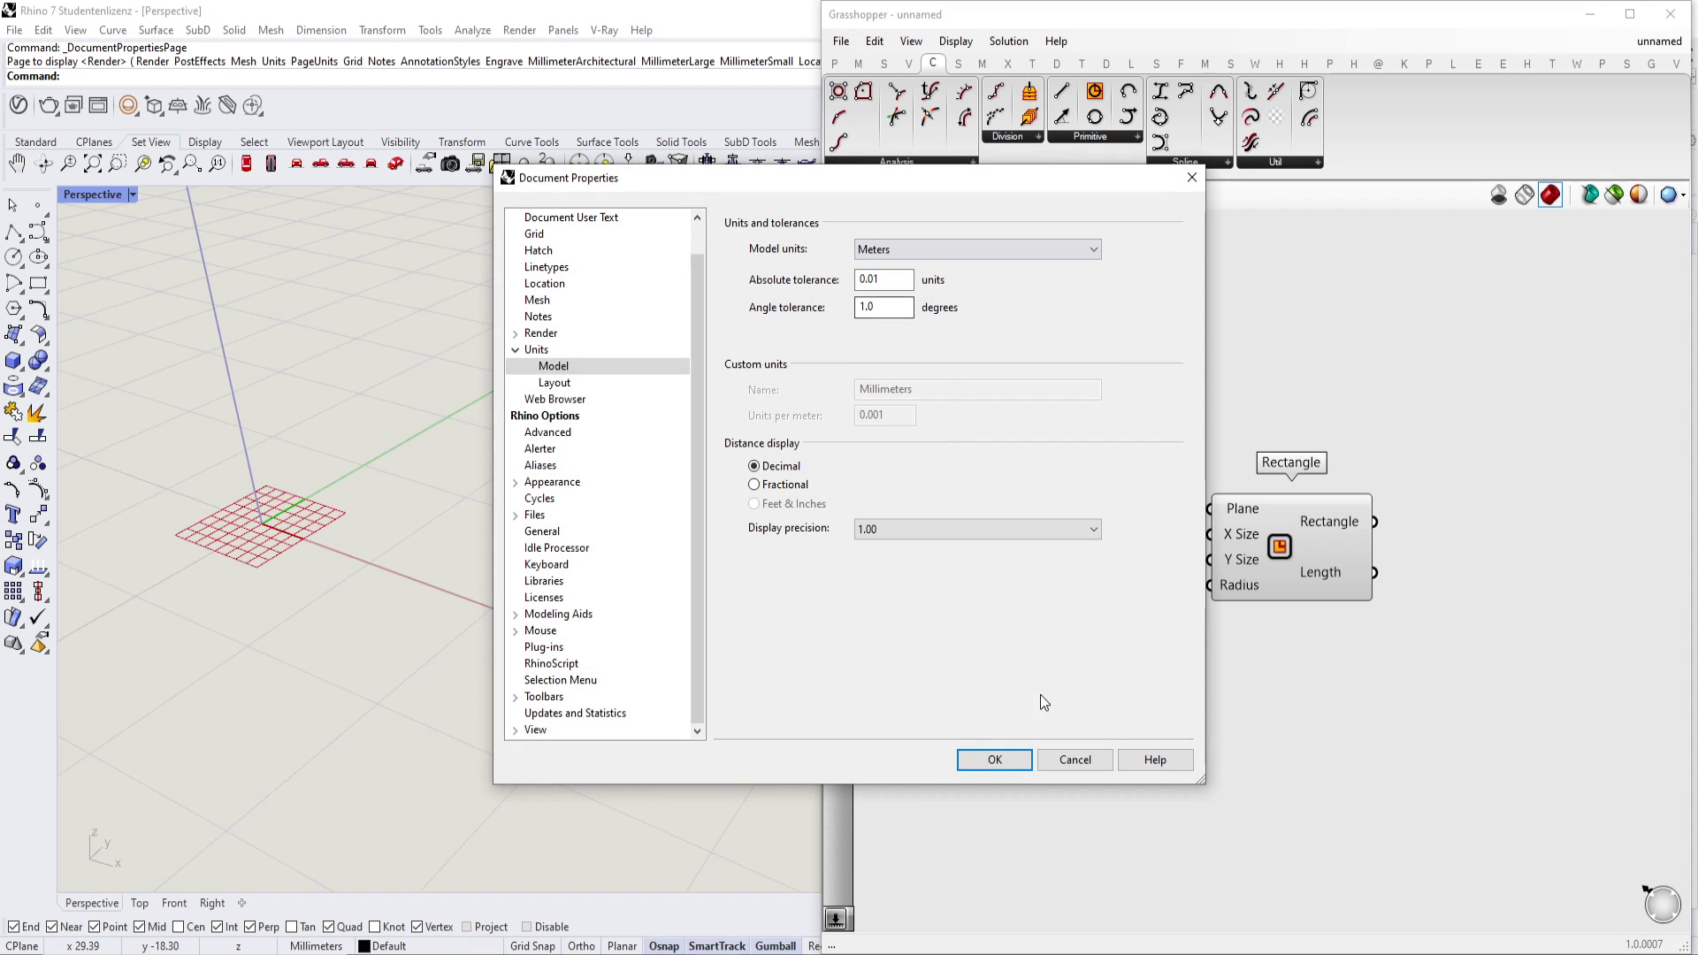
left_click(993, 760)
Add a number slider with the value 3.0 and connect it to the Rectangle's X Size input.
scroll(973, 593, "down", 2)
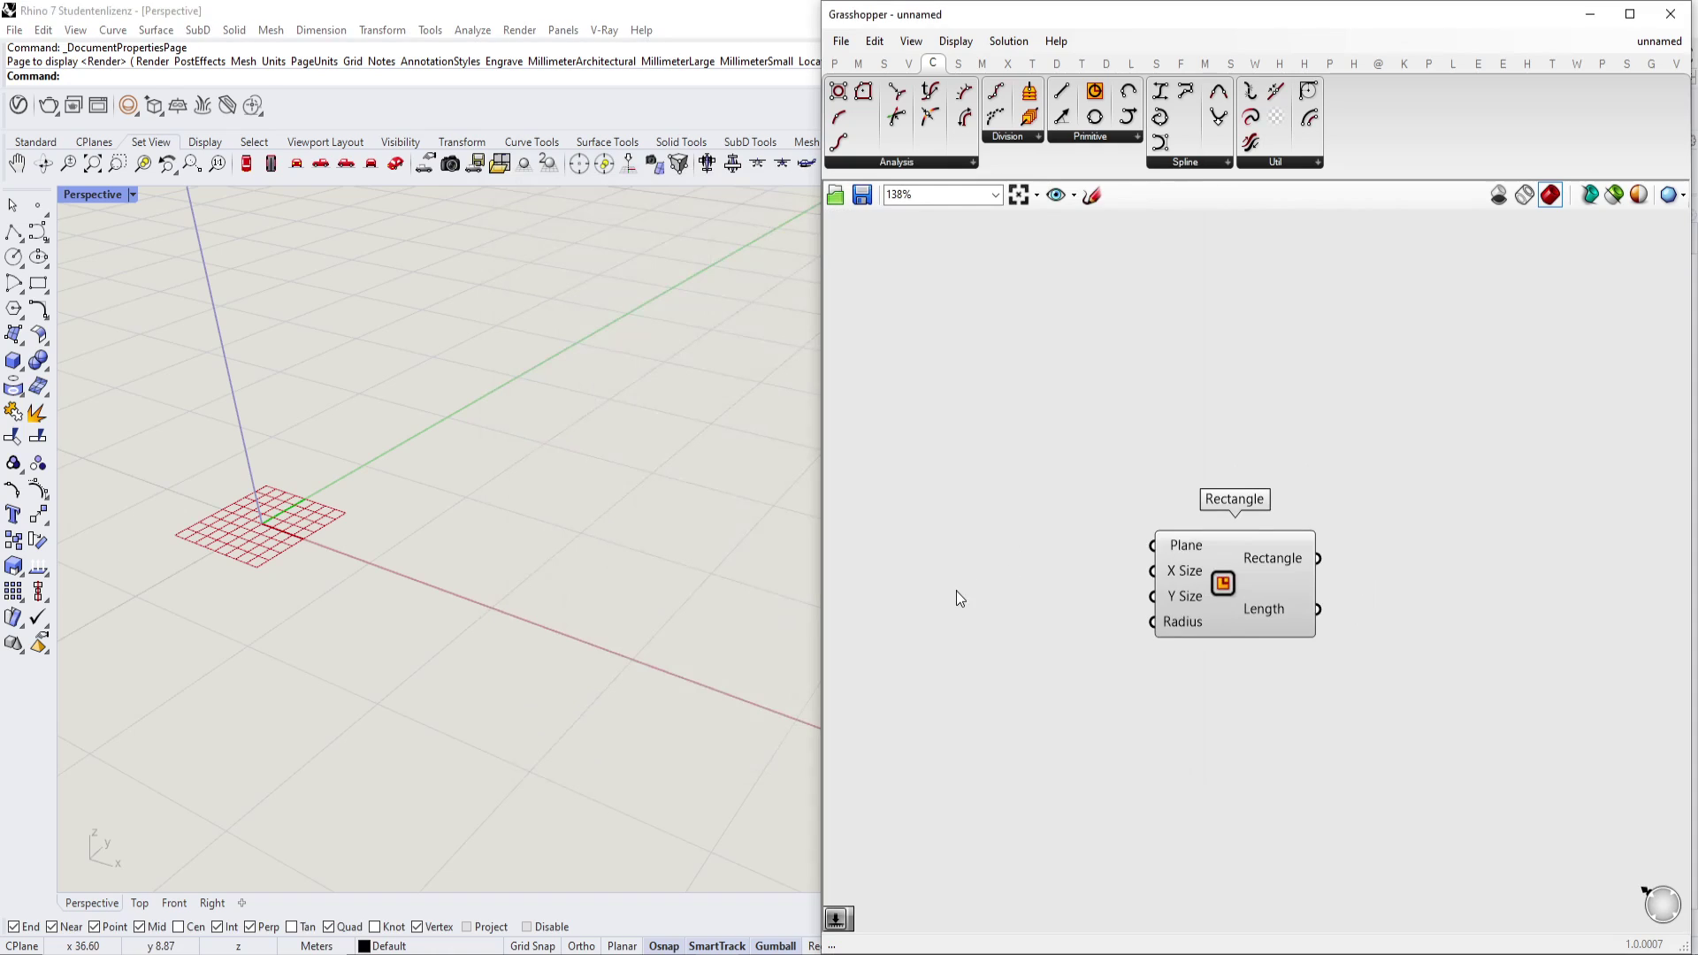
double_click(966, 562)
type("3")
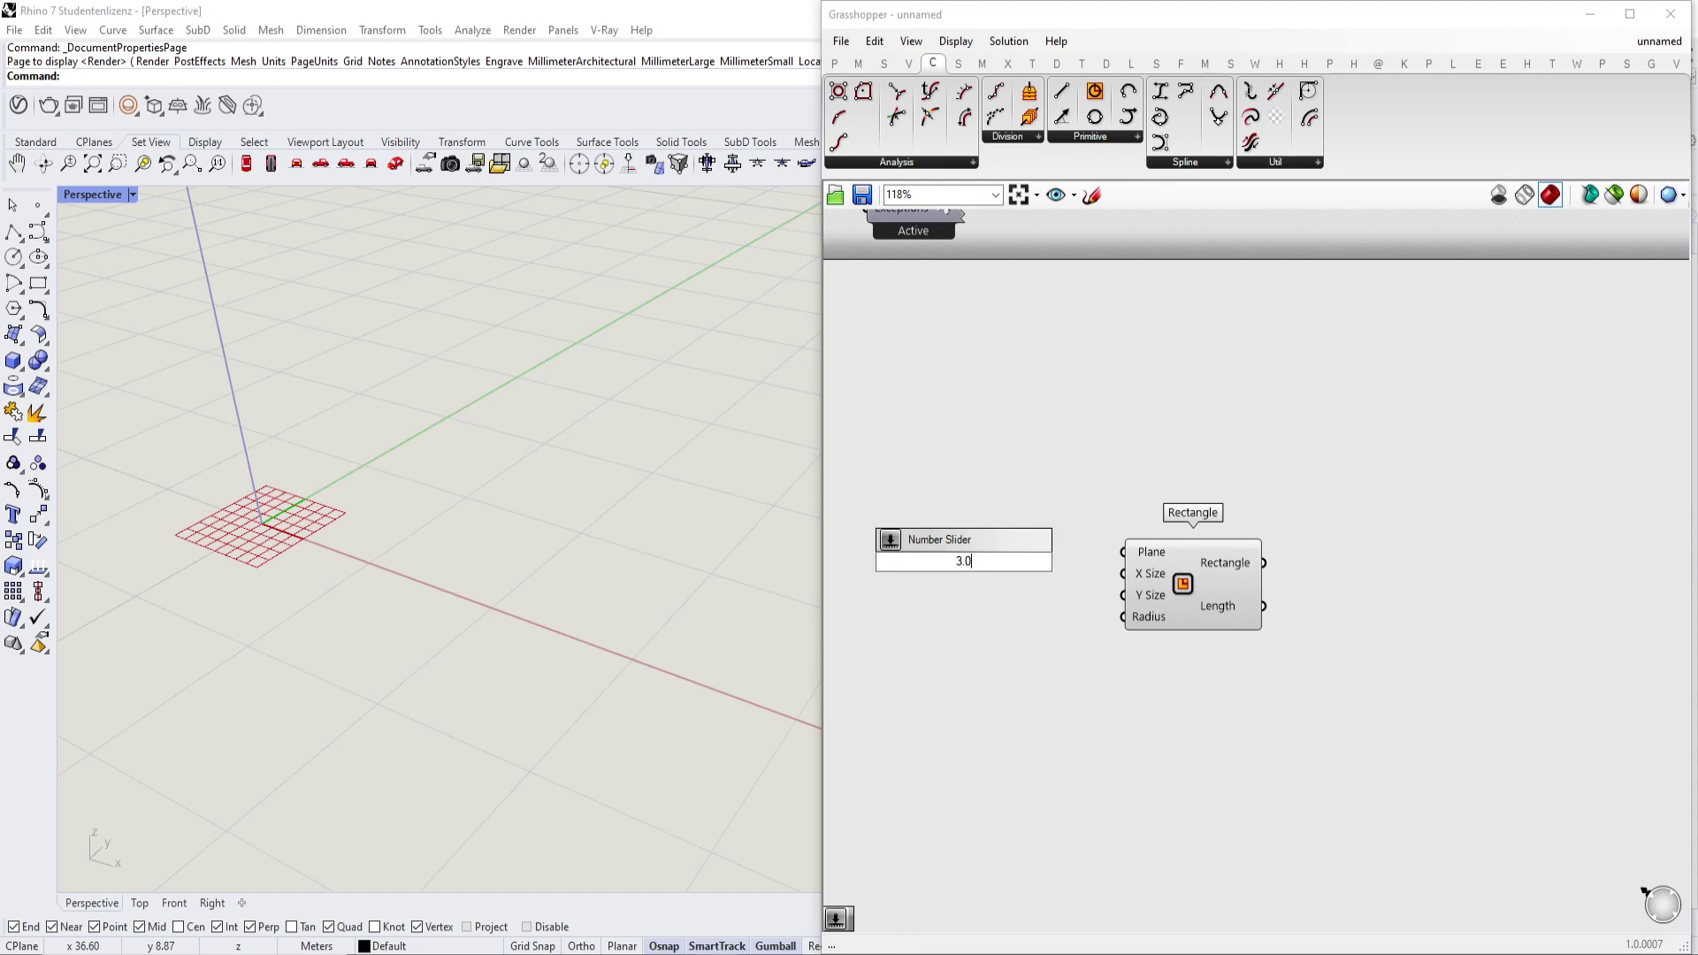
type(".0")
key("Return")
scroll(964, 563, "up", 4)
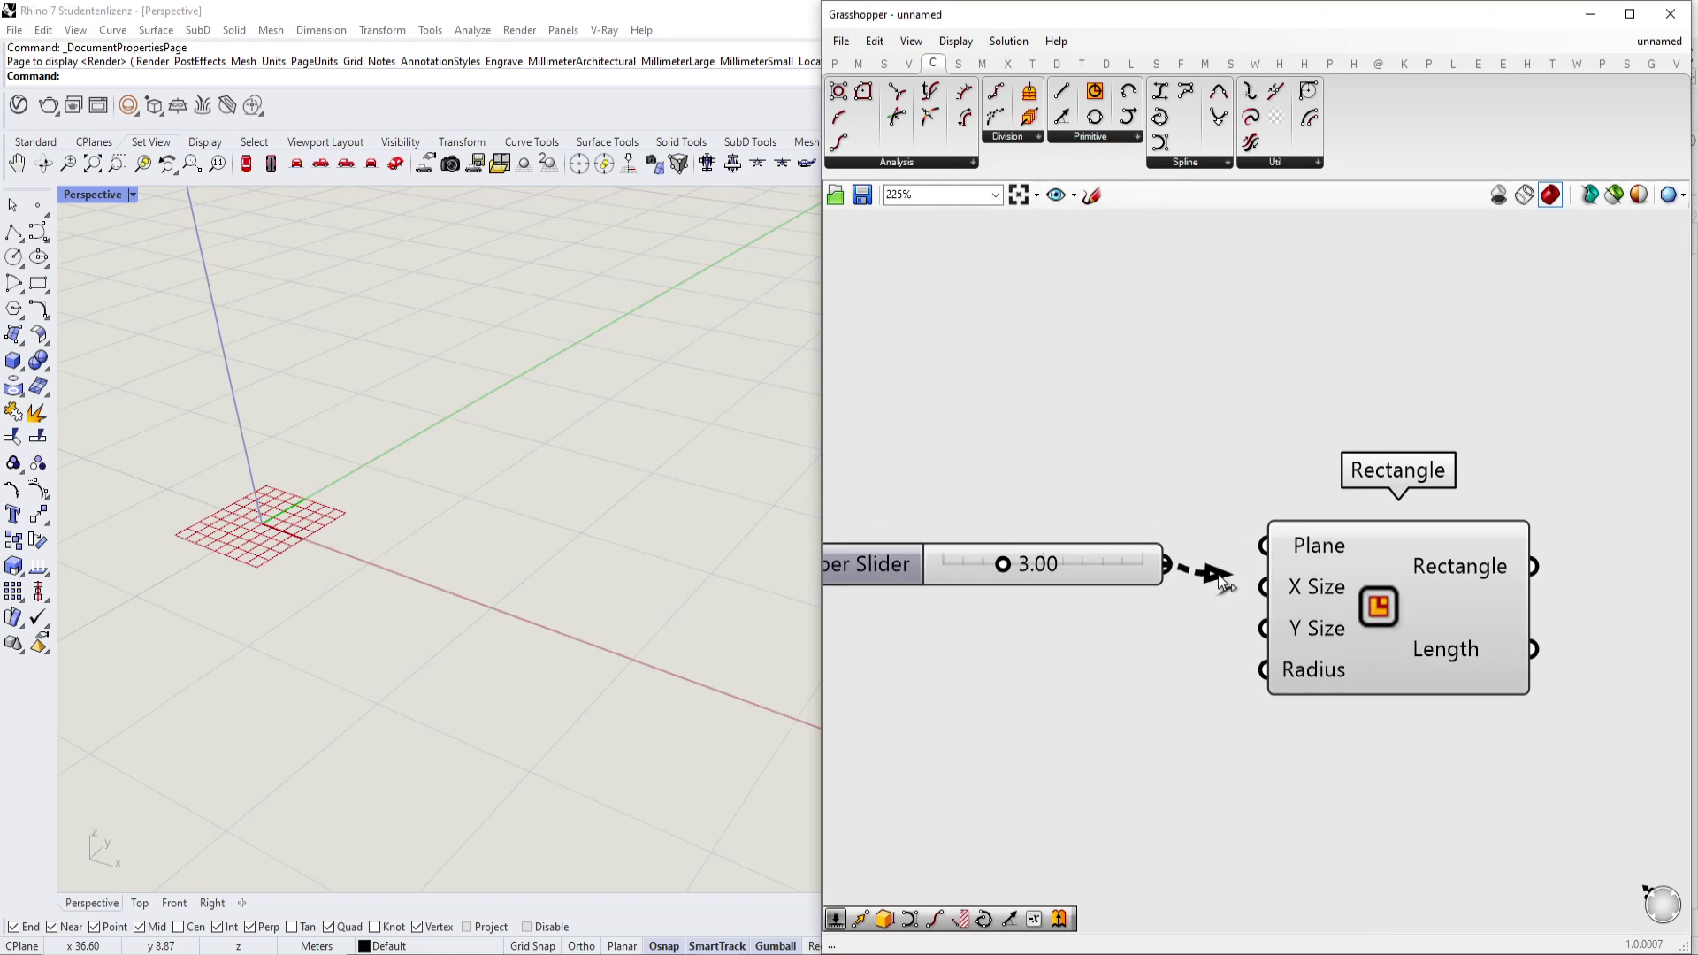
left_click_drag(1206, 573, 1263, 586)
left_click_drag(1374, 591, 1420, 552)
Duplicate the number slider and connect the copy to the Rectangle's Y Size input.
left_click(1112, 569)
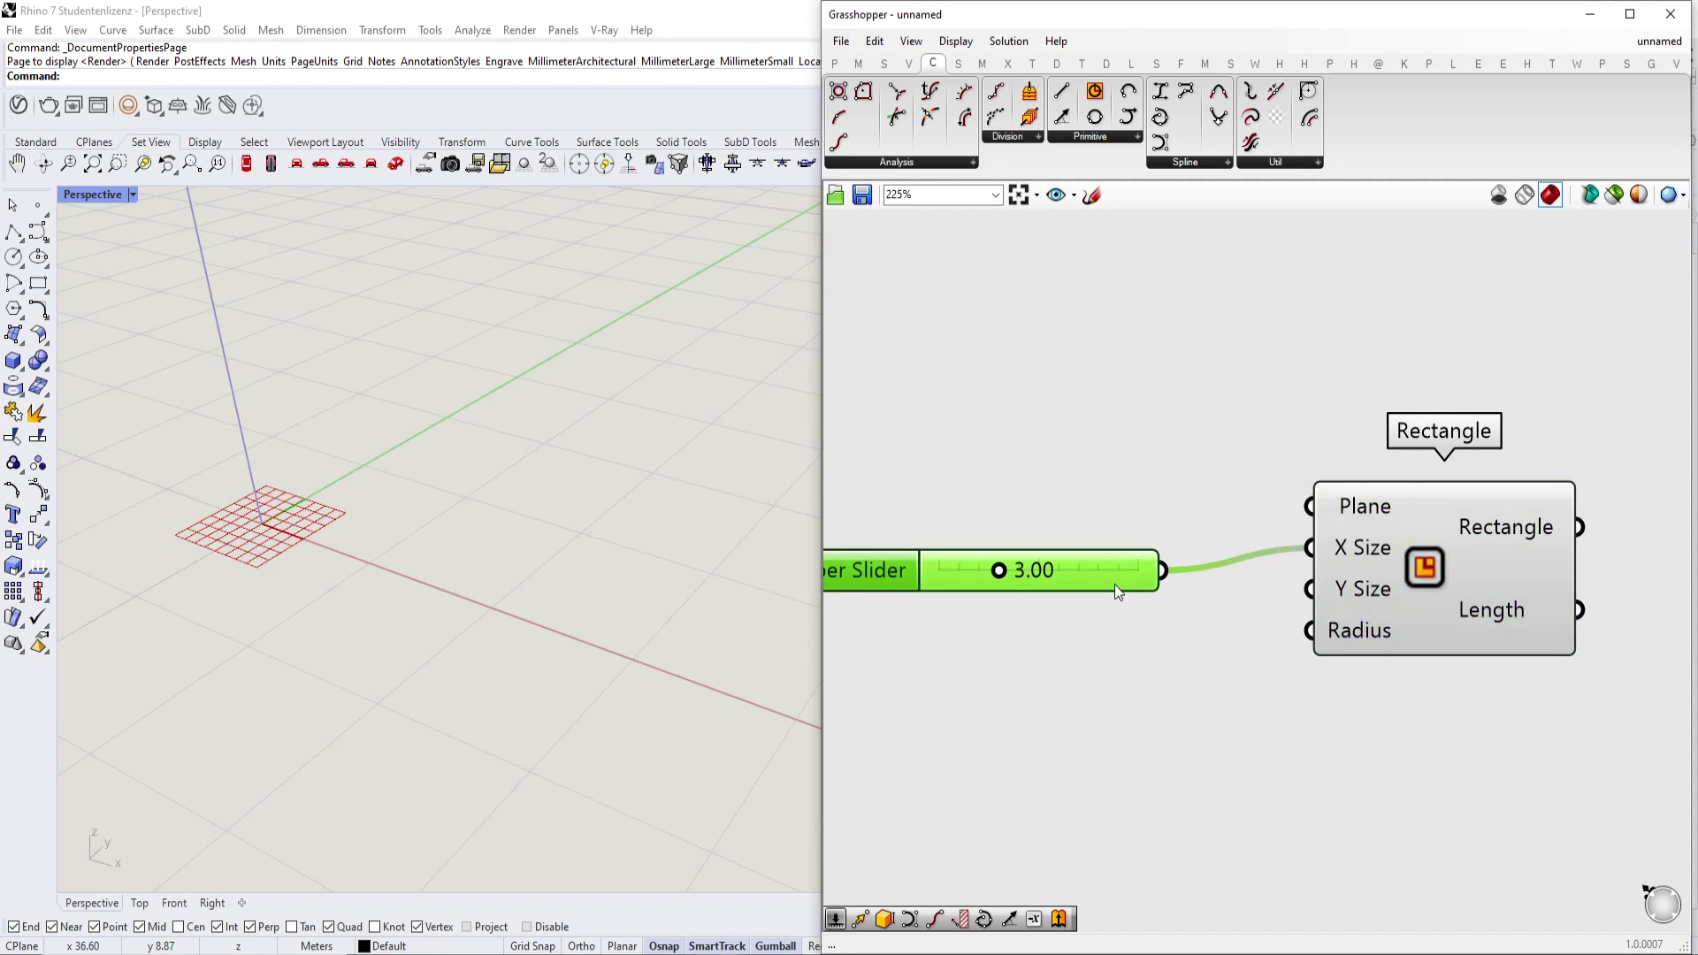
key("ctrl+c")
key("ctrl+v")
left_click(1352, 591)
scroll(292, 504, "up", 3)
left_click(992, 570)
left_click(1352, 570)
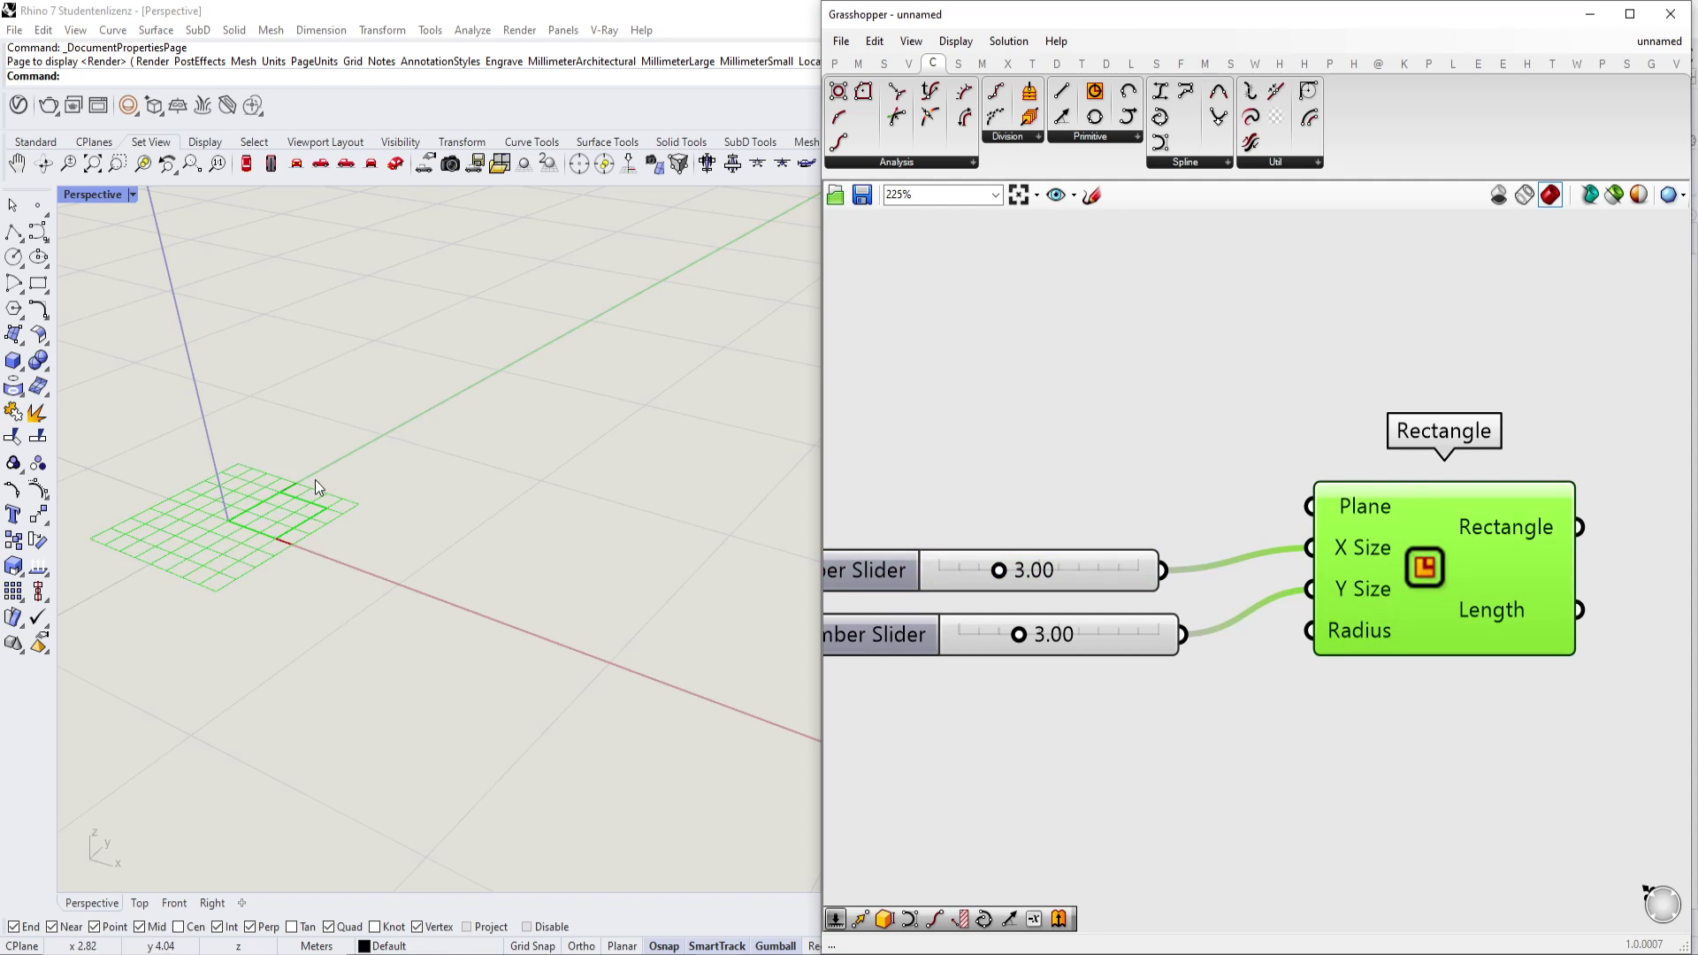
Set the X Size slider to 7.04 and the Y Size slider to 8.99.
left_click_drag(1000, 571, 1078, 570)
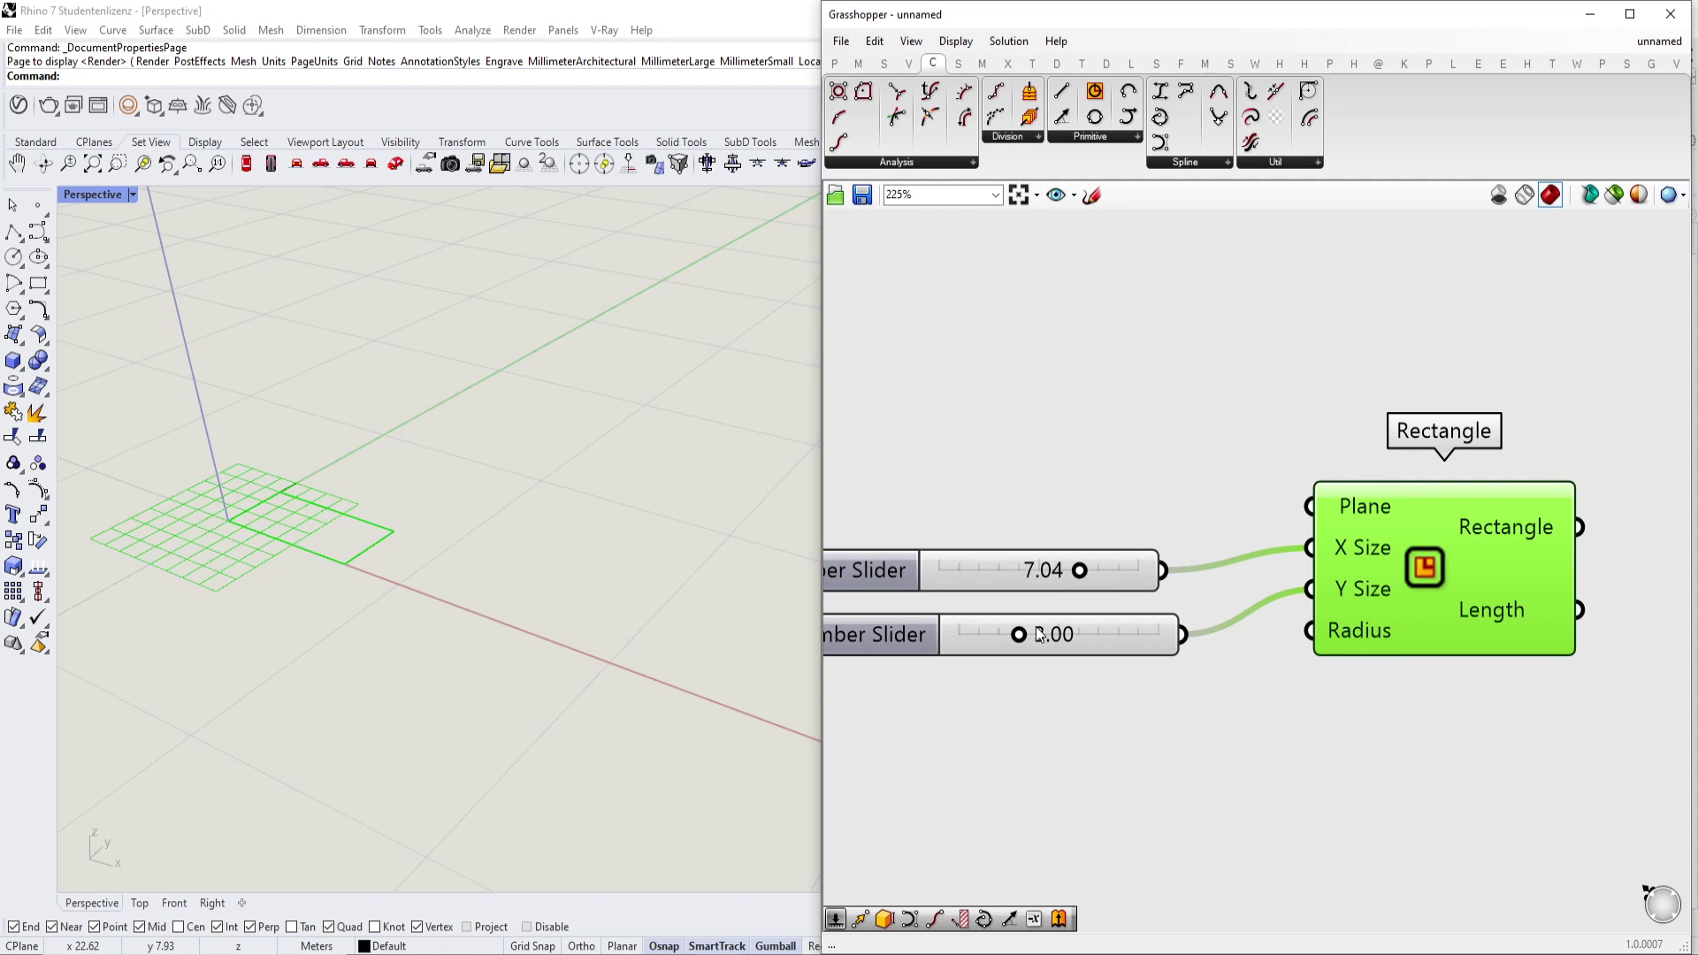
left_click_drag(1021, 636, 1143, 618)
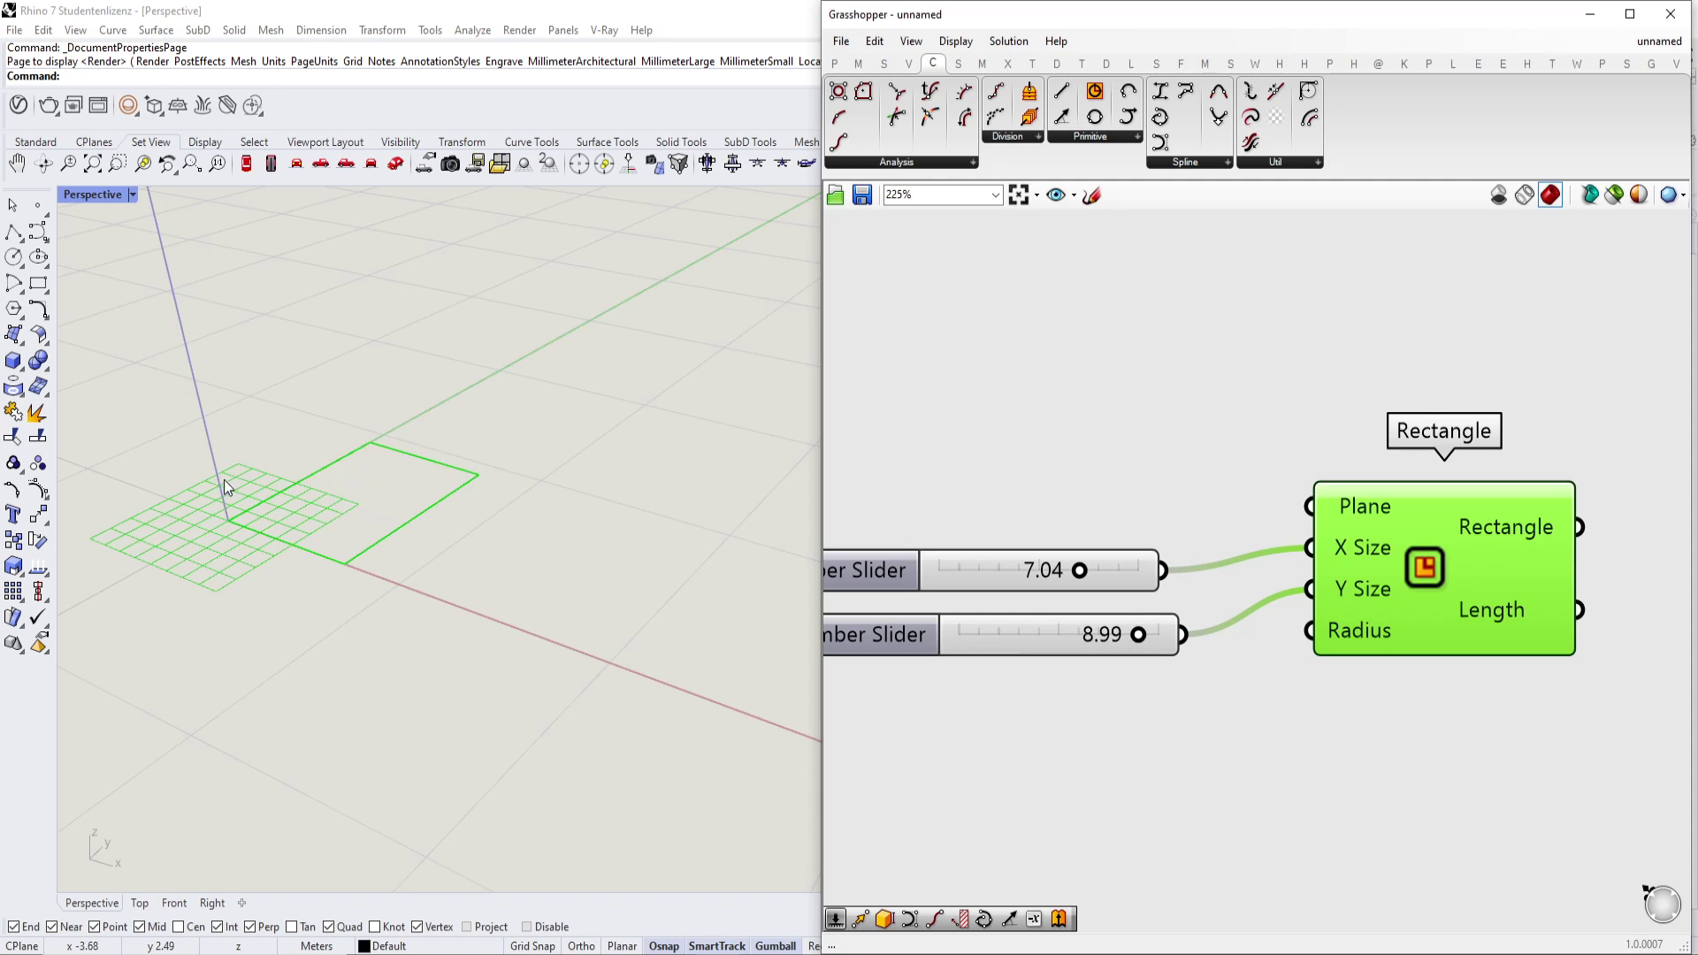
right_click_drag(453, 543, 389, 501)
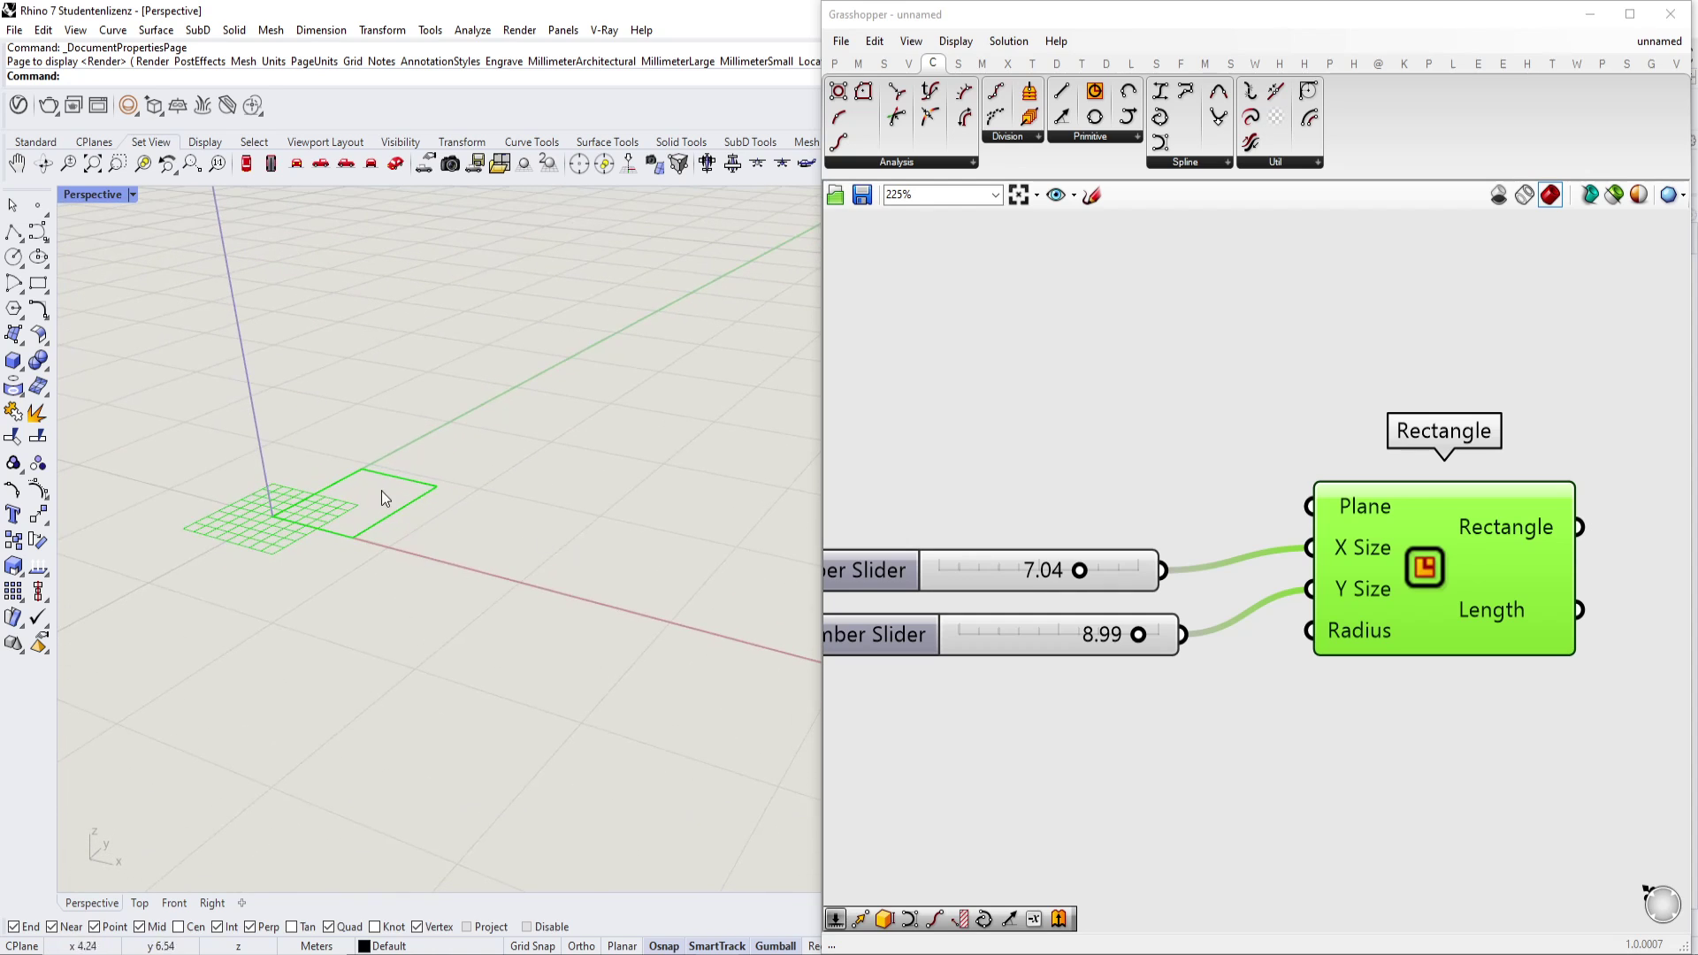
Add a Construct Point component and connect its Point output to the Rectangle's Plane input.
double_click(884, 362)
type("construct point")
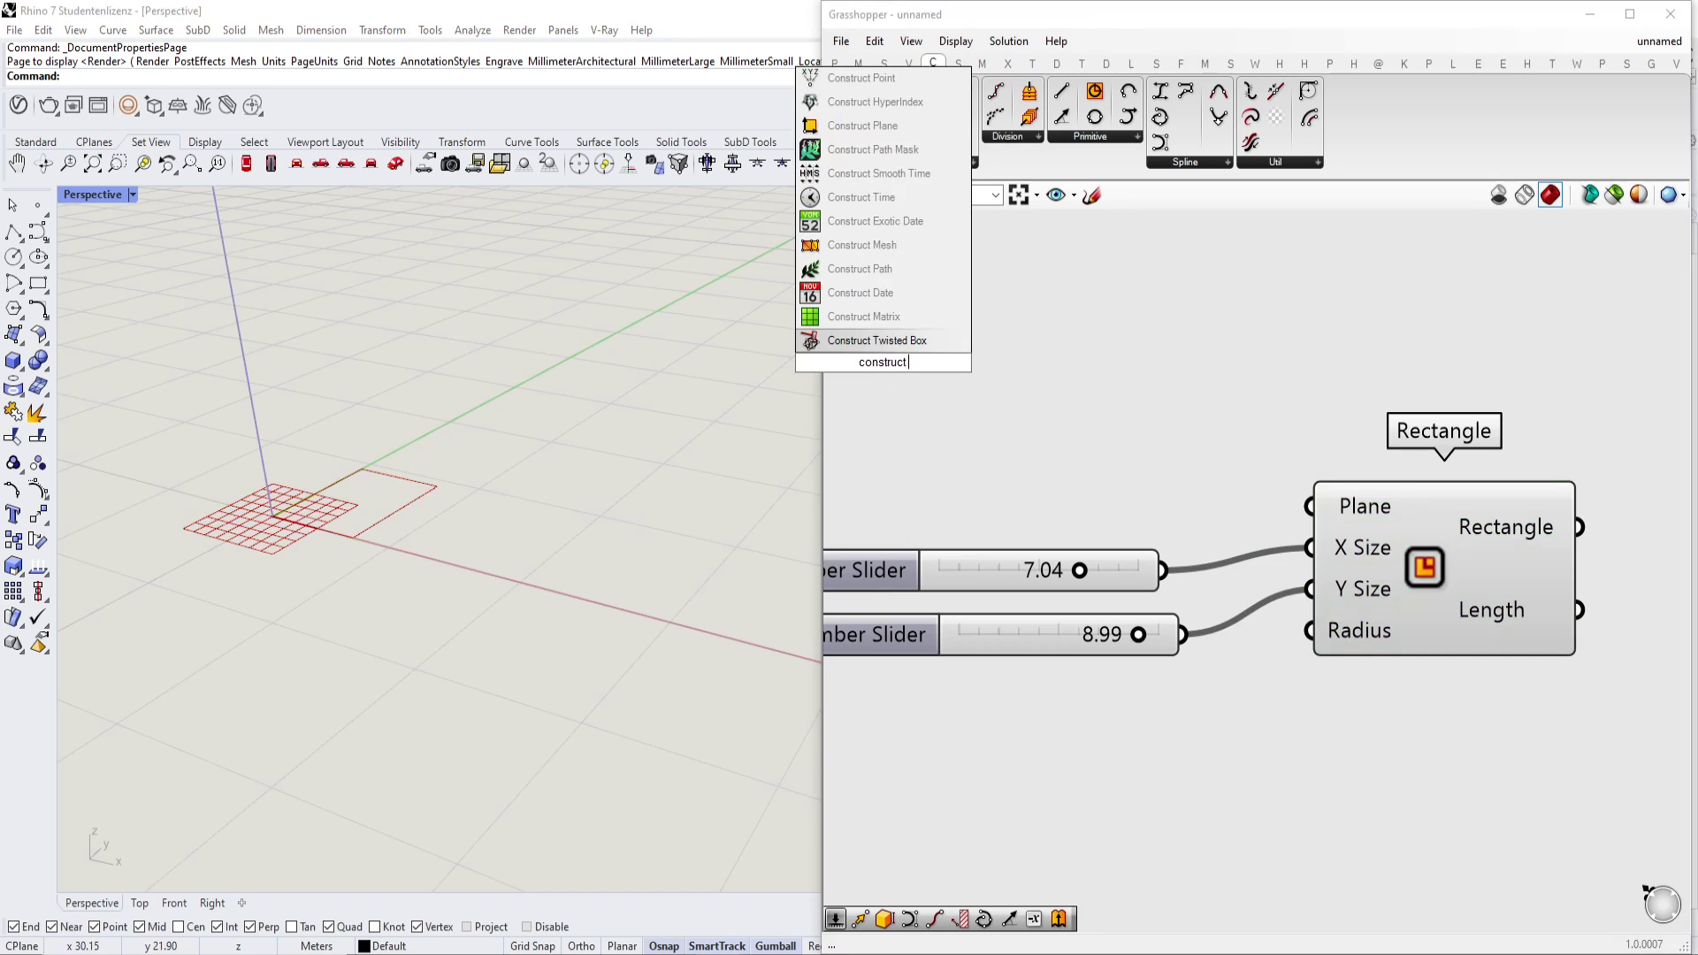
left_click(856, 342)
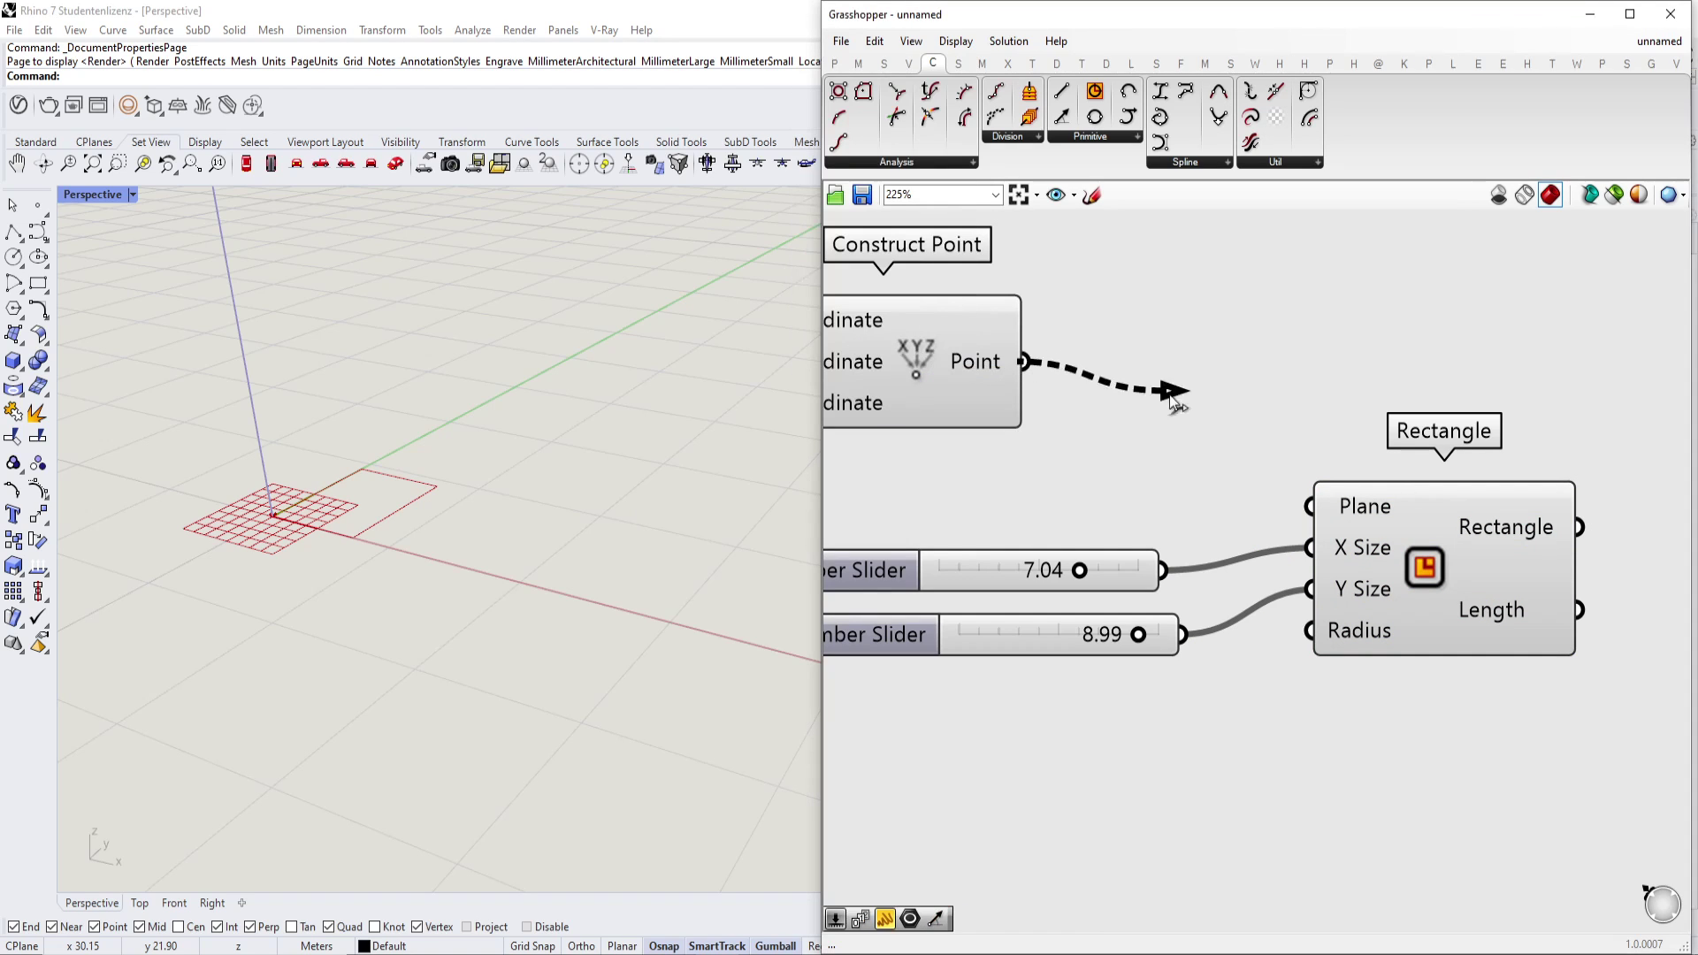
left_click_drag(1146, 380, 1309, 506)
left_click_drag(928, 387, 1005, 406)
Examine the previews of the constructed point and the rectangle in the viewport, highlighting each component in turn.
right_click_drag(550, 417, 587, 424, "shift")
right_click_drag(1013, 436, 931, 394)
scroll(1098, 496, "down", 1)
scroll(1092, 459, "down", 1)
right_click_drag(610, 419, 577, 455)
right_click_drag(903, 408, 962, 470)
right_click_drag(489, 485, 508, 475, "shift")
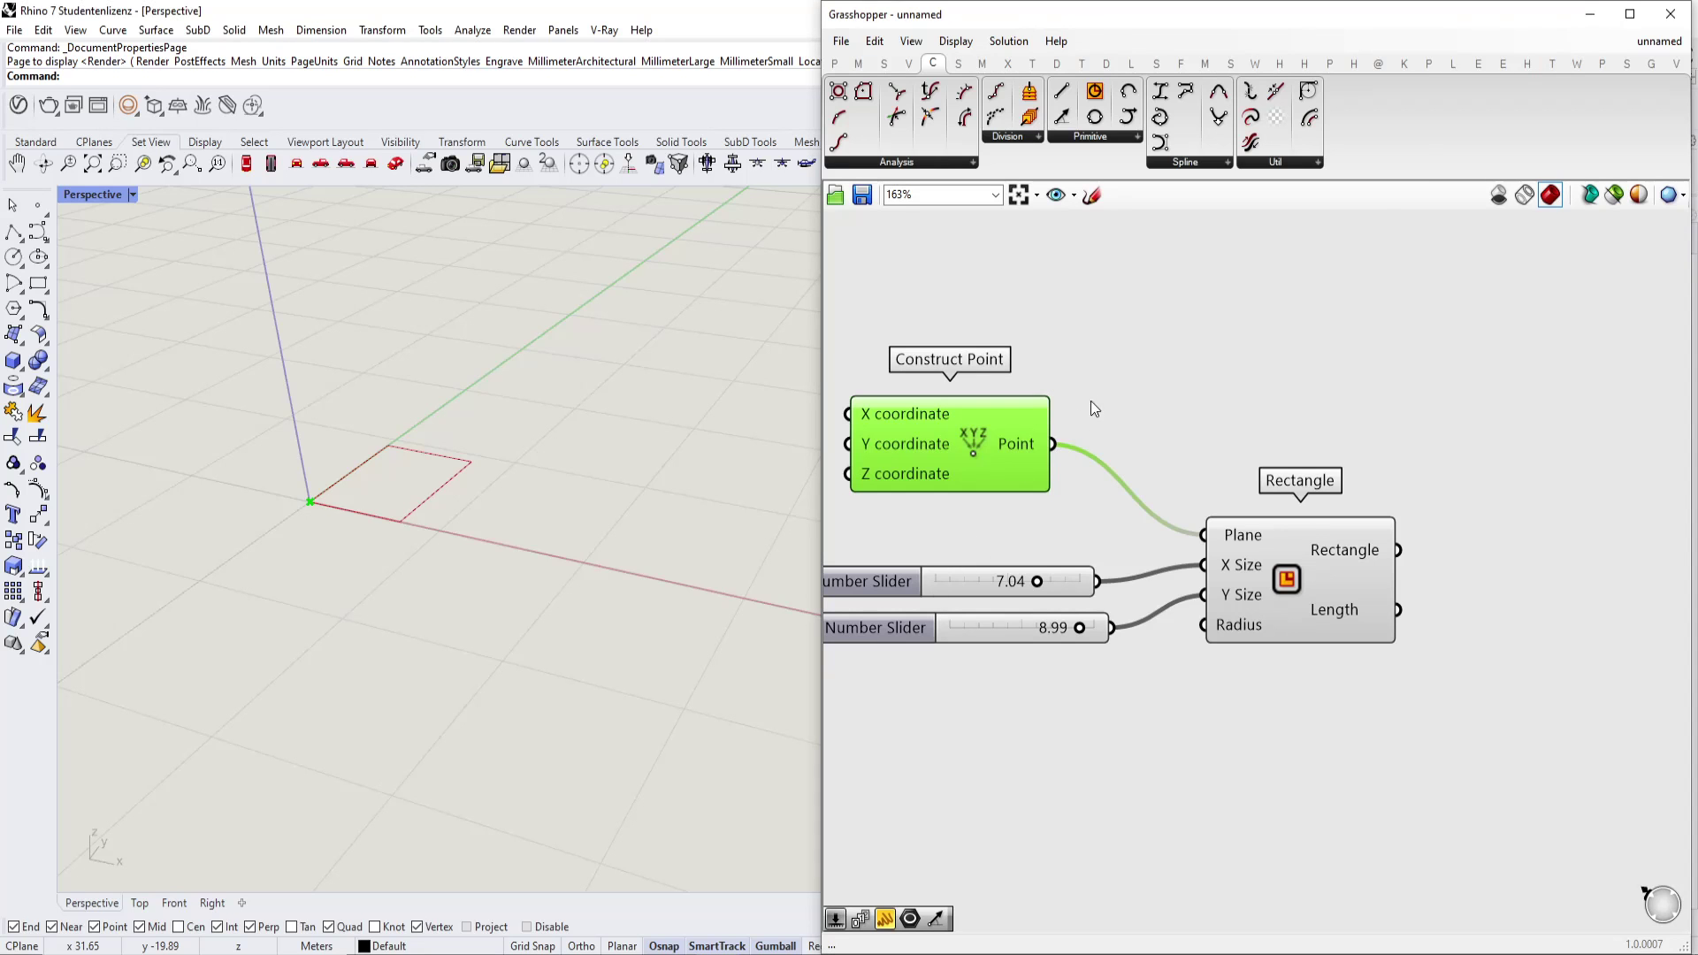
left_click(1330, 569)
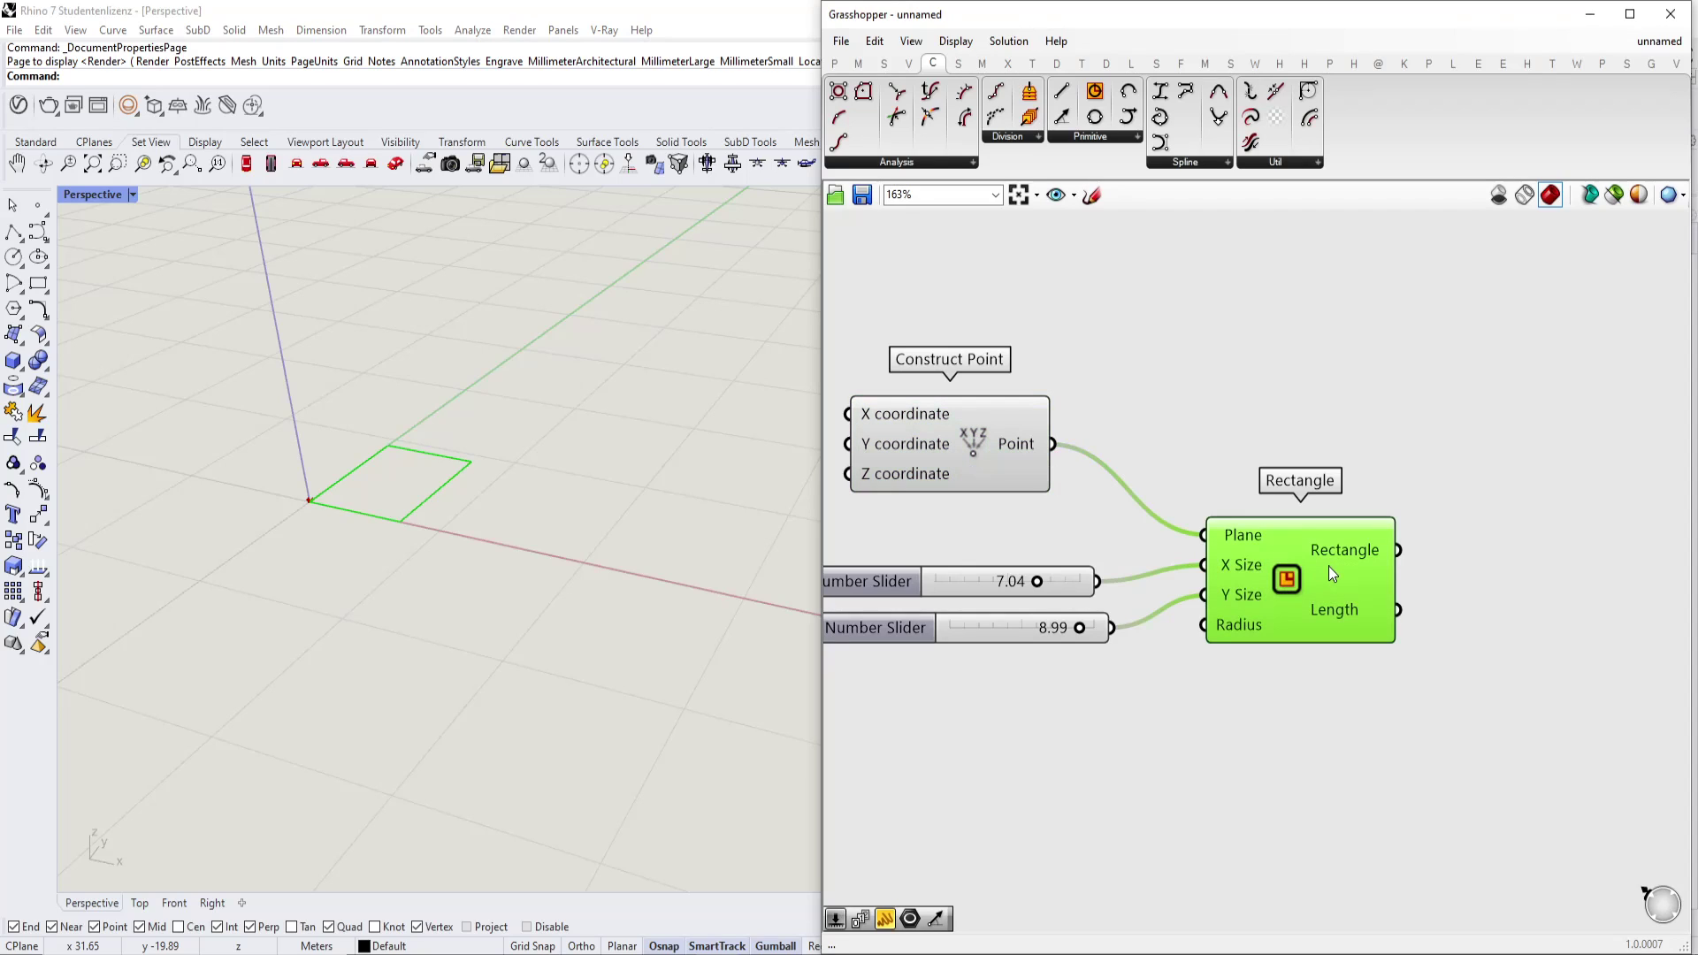
left_click(979, 447)
Add a Move component below the Rectangle and connect the constructed point to its Geometry input.
left_click(1227, 806)
double_click(1227, 806)
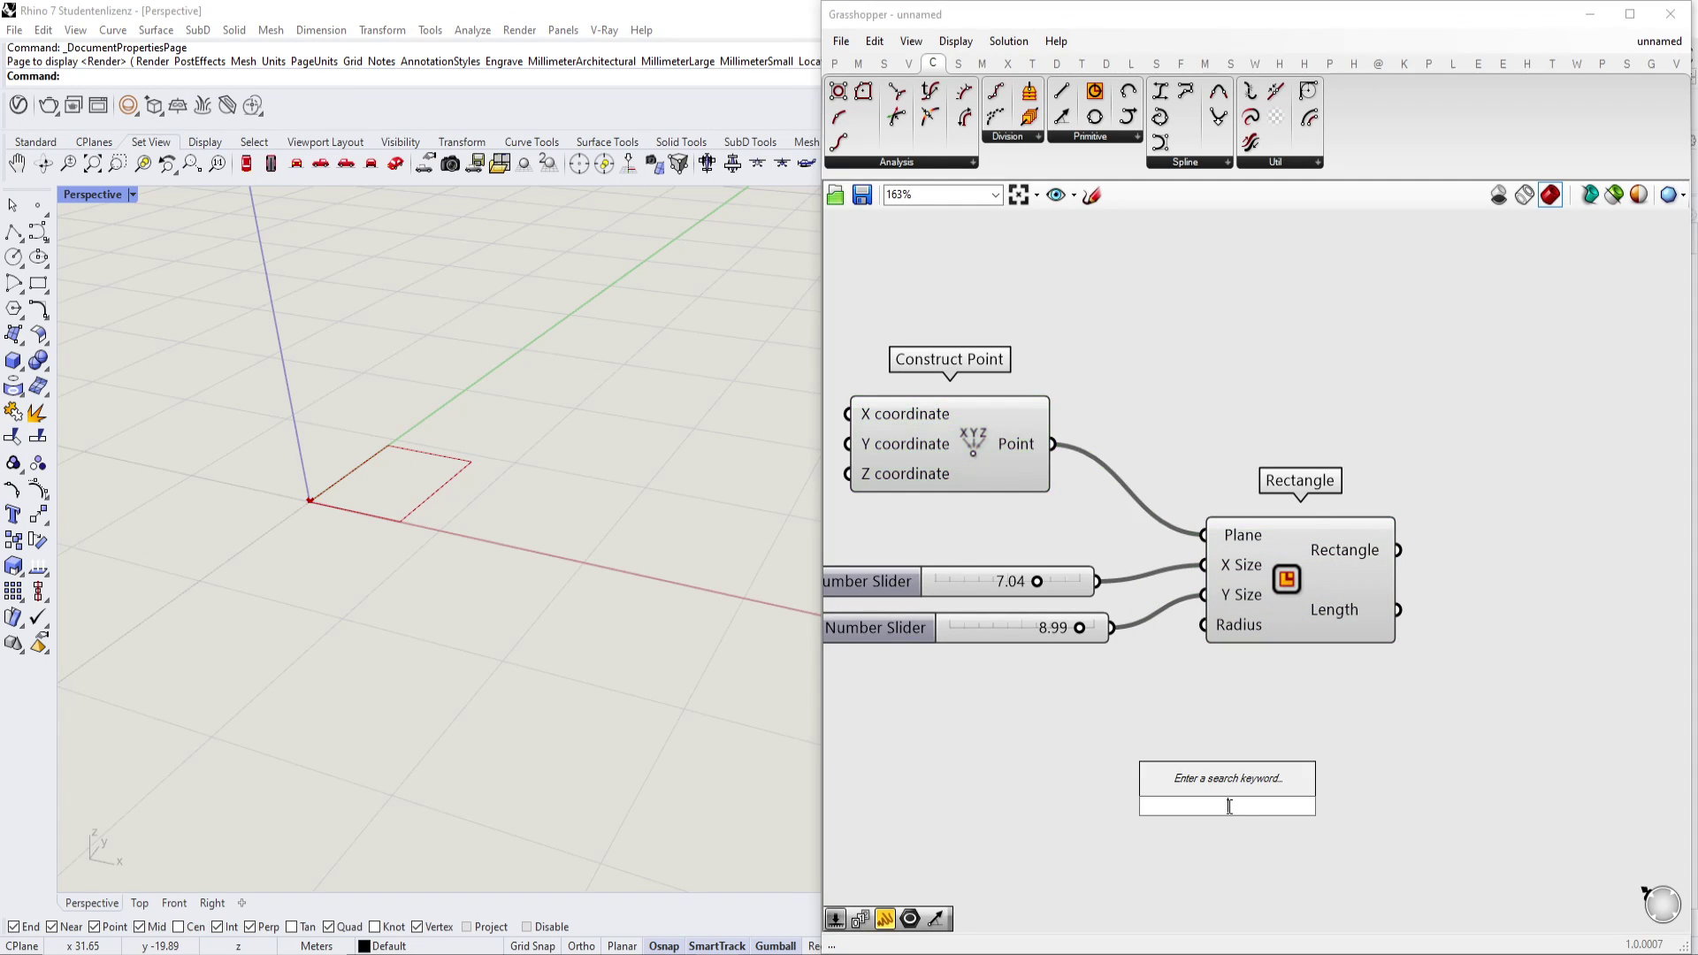
type("move")
key("Return")
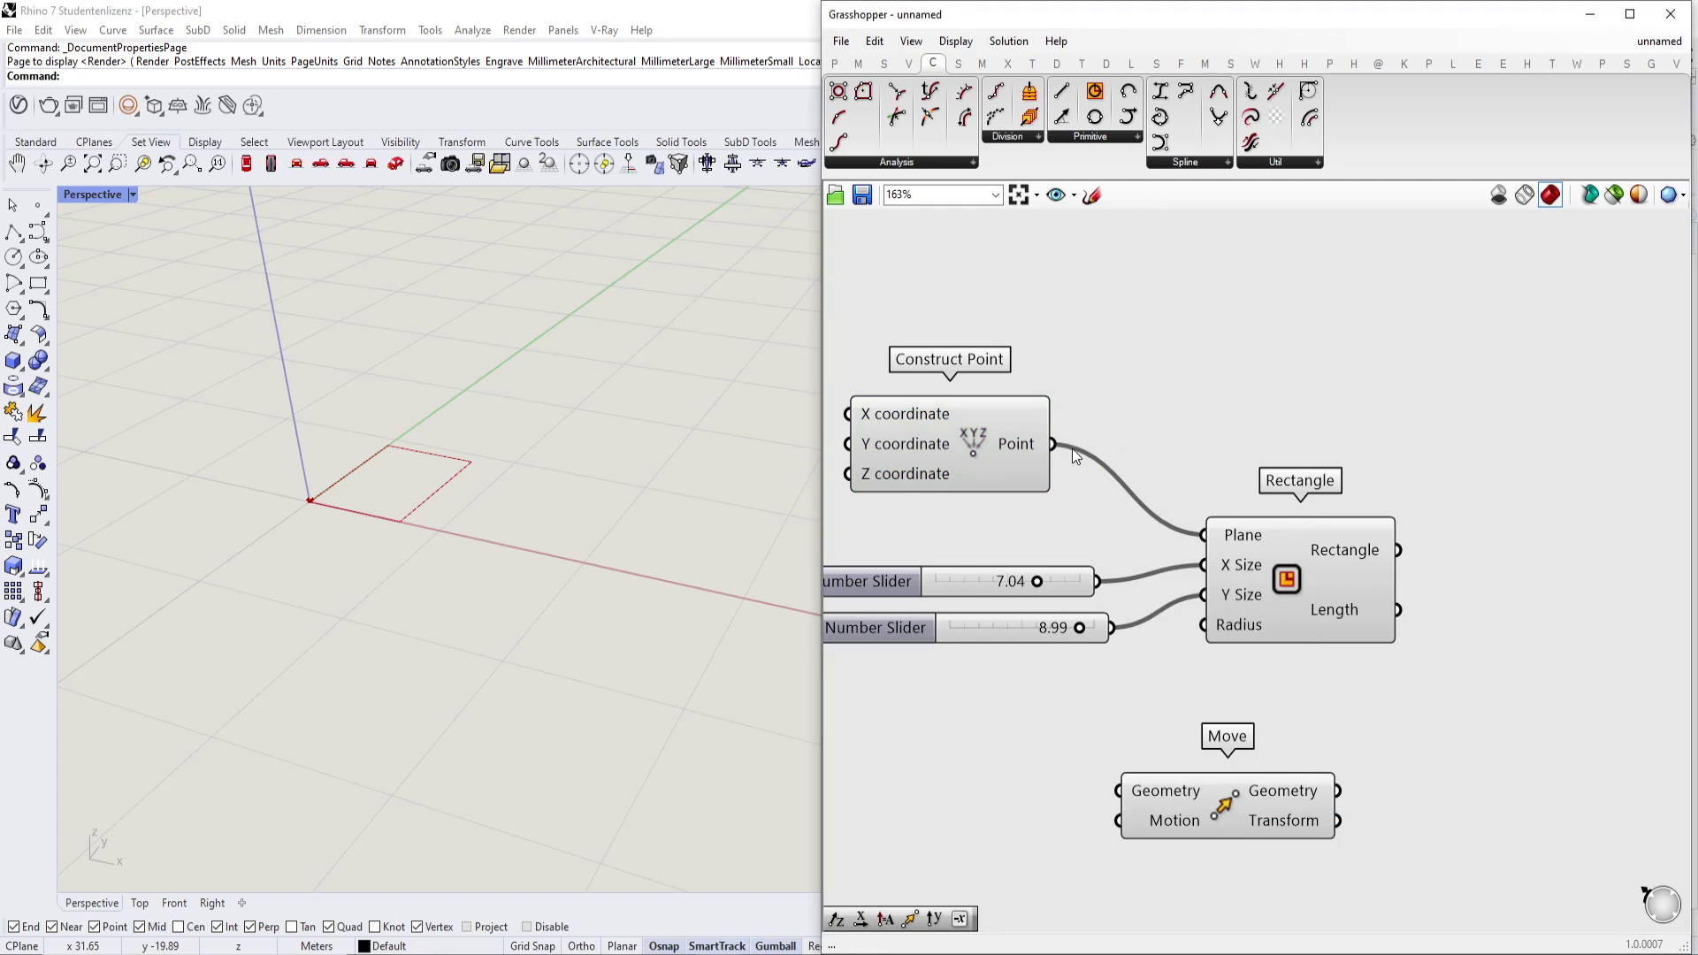
left_click_drag(1054, 444, 1356, 745)
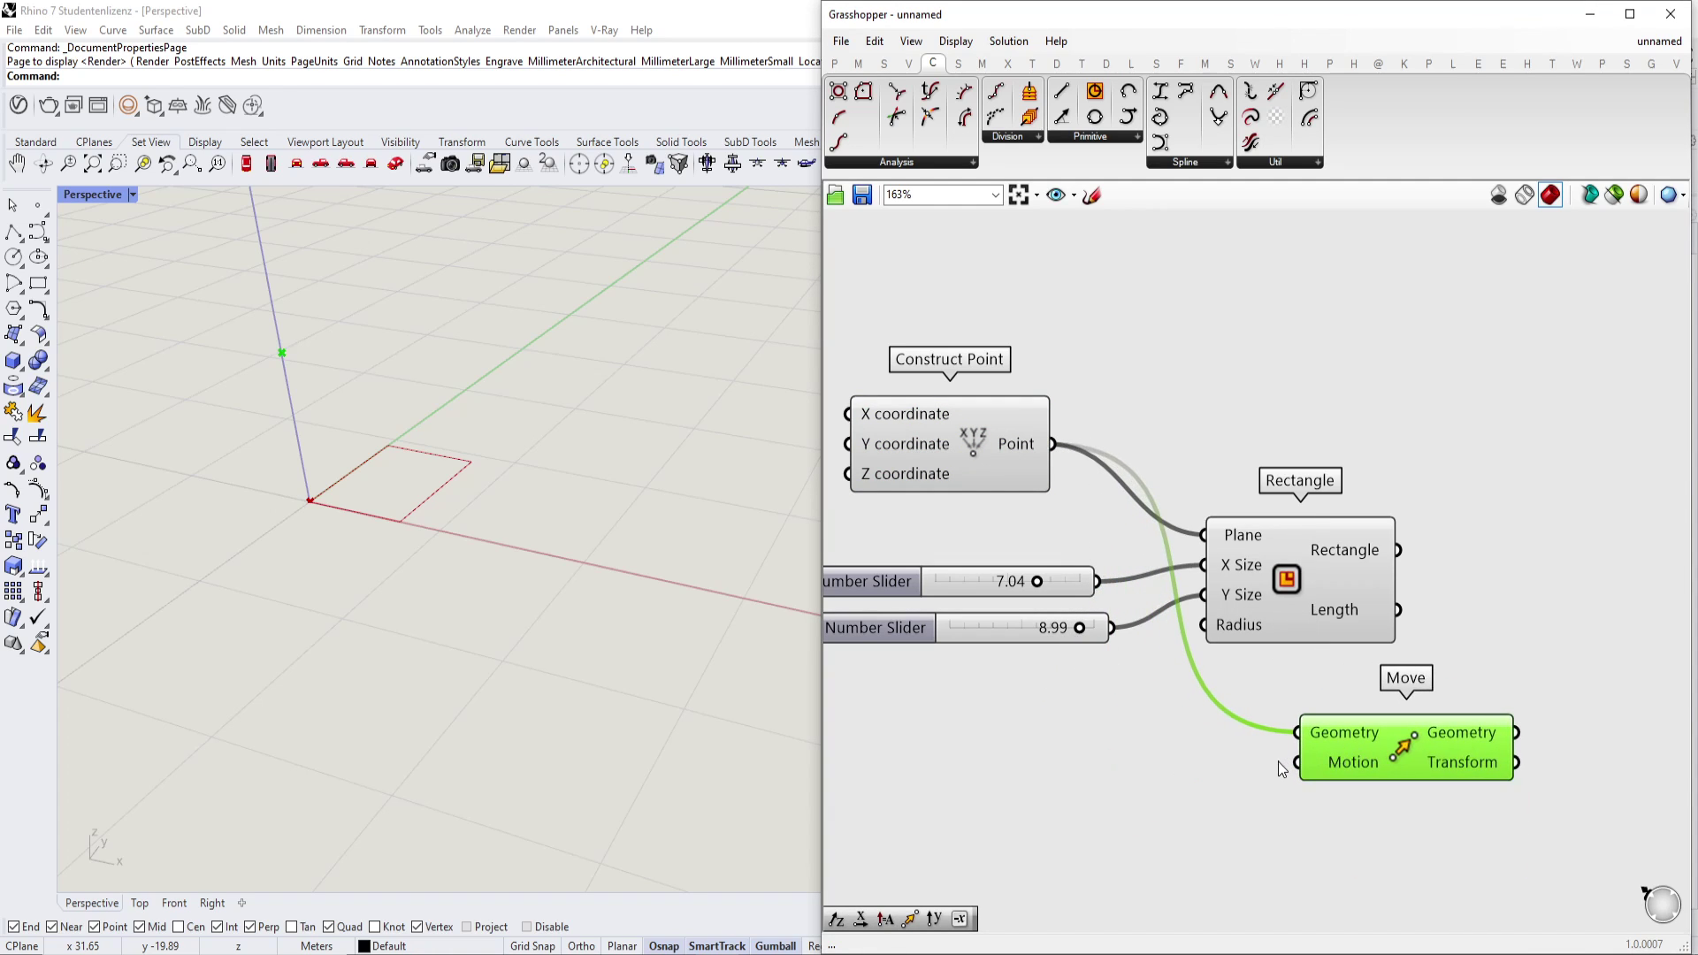
Add a Unit X vector driven by the X Size slider and connect it to the Move component's Motion input.
double_click(1106, 793)
type("x")
left_click(1102, 713)
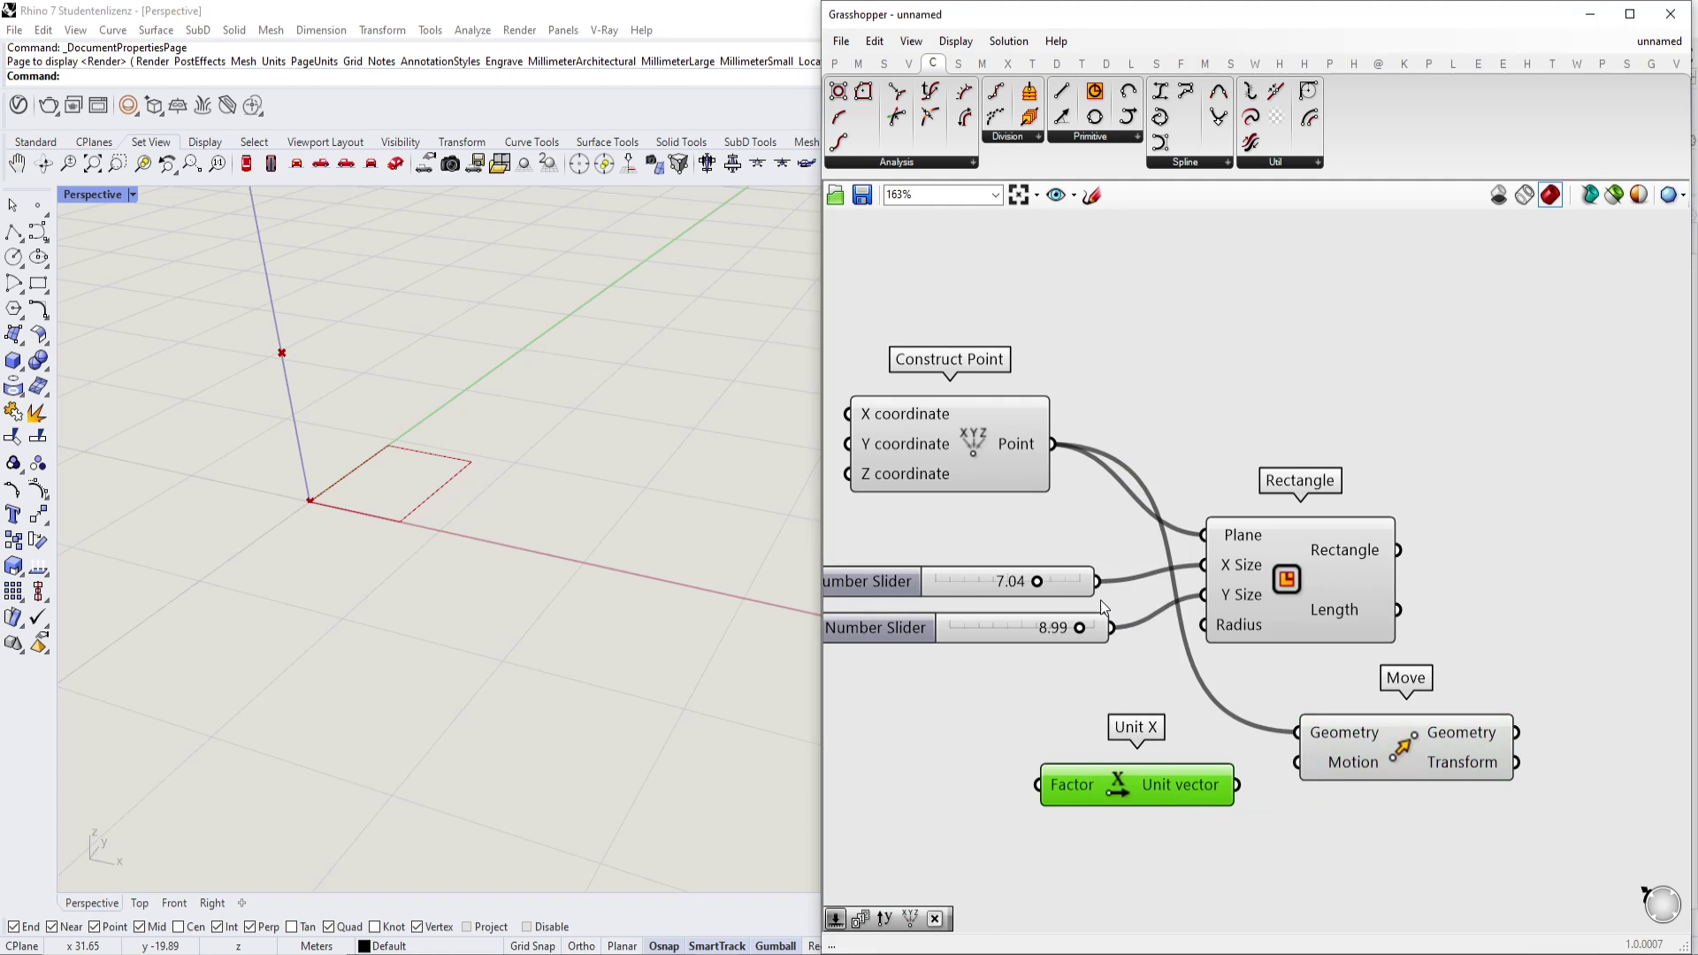
left_click_drag(1097, 581, 1038, 785)
left_click_drag(1236, 784, 1311, 765)
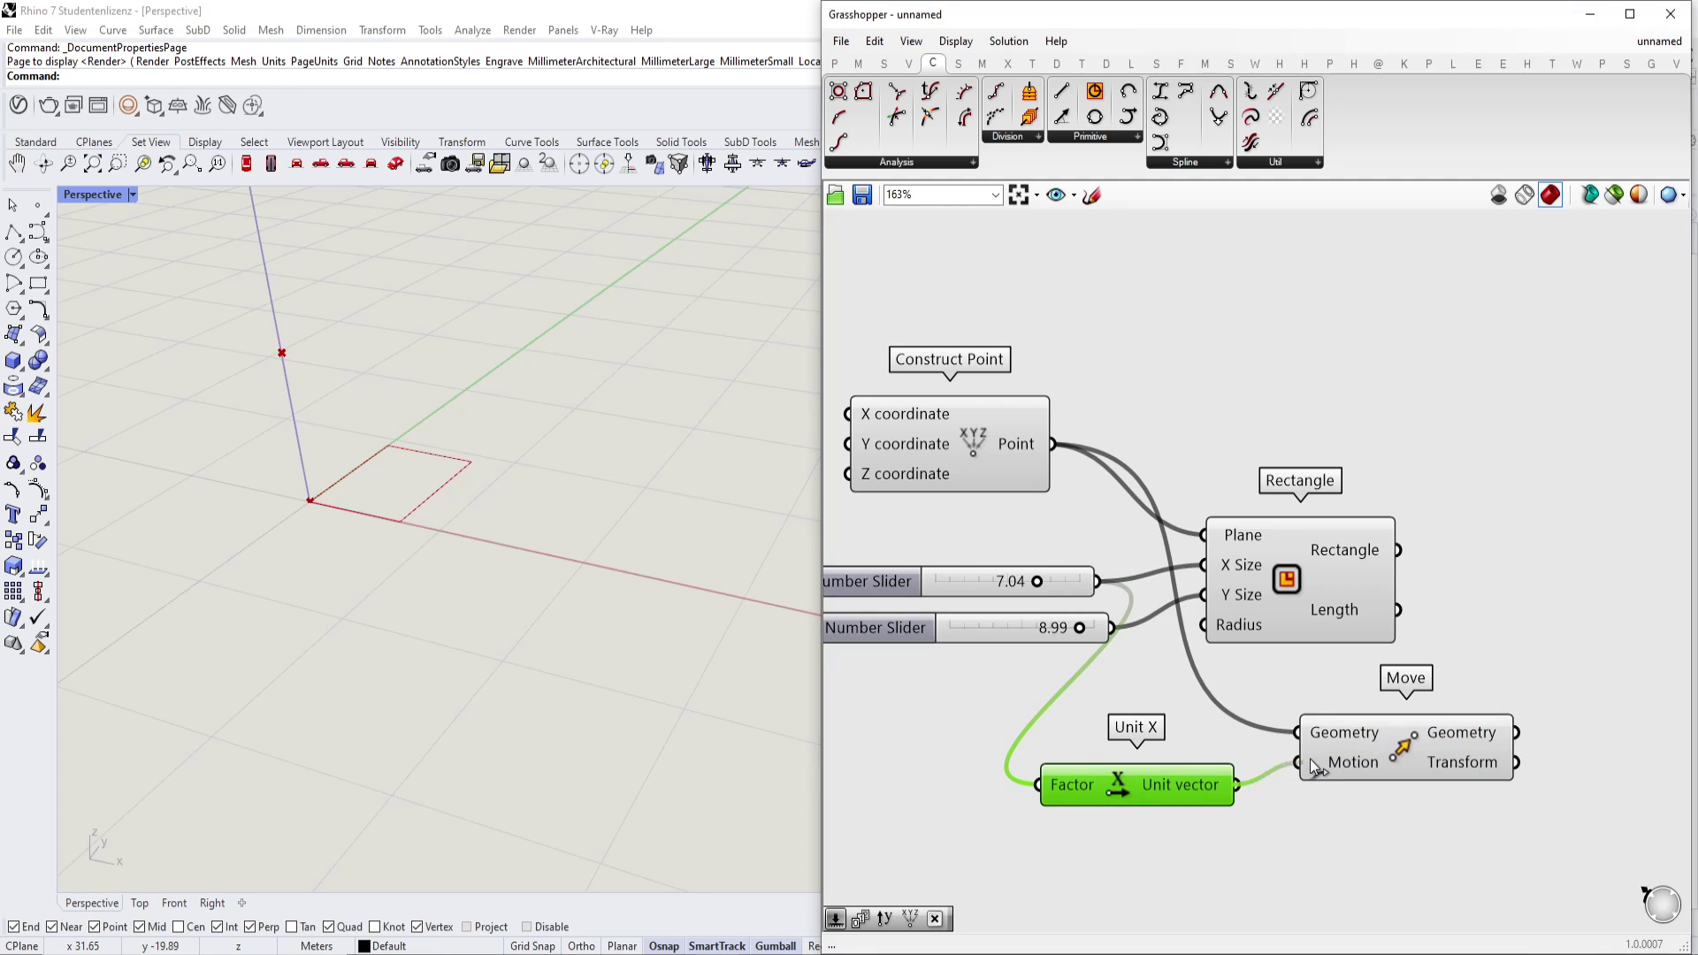
left_click(1315, 767)
left_click(474, 604)
right_click_drag(474, 604, 472, 614)
Rename the X Size slider to "X Size Box".
right_click_drag(884, 532, 1025, 530)
right_click(992, 578)
left_click_drag(1096, 589, 1024, 588)
type("X Size Box")
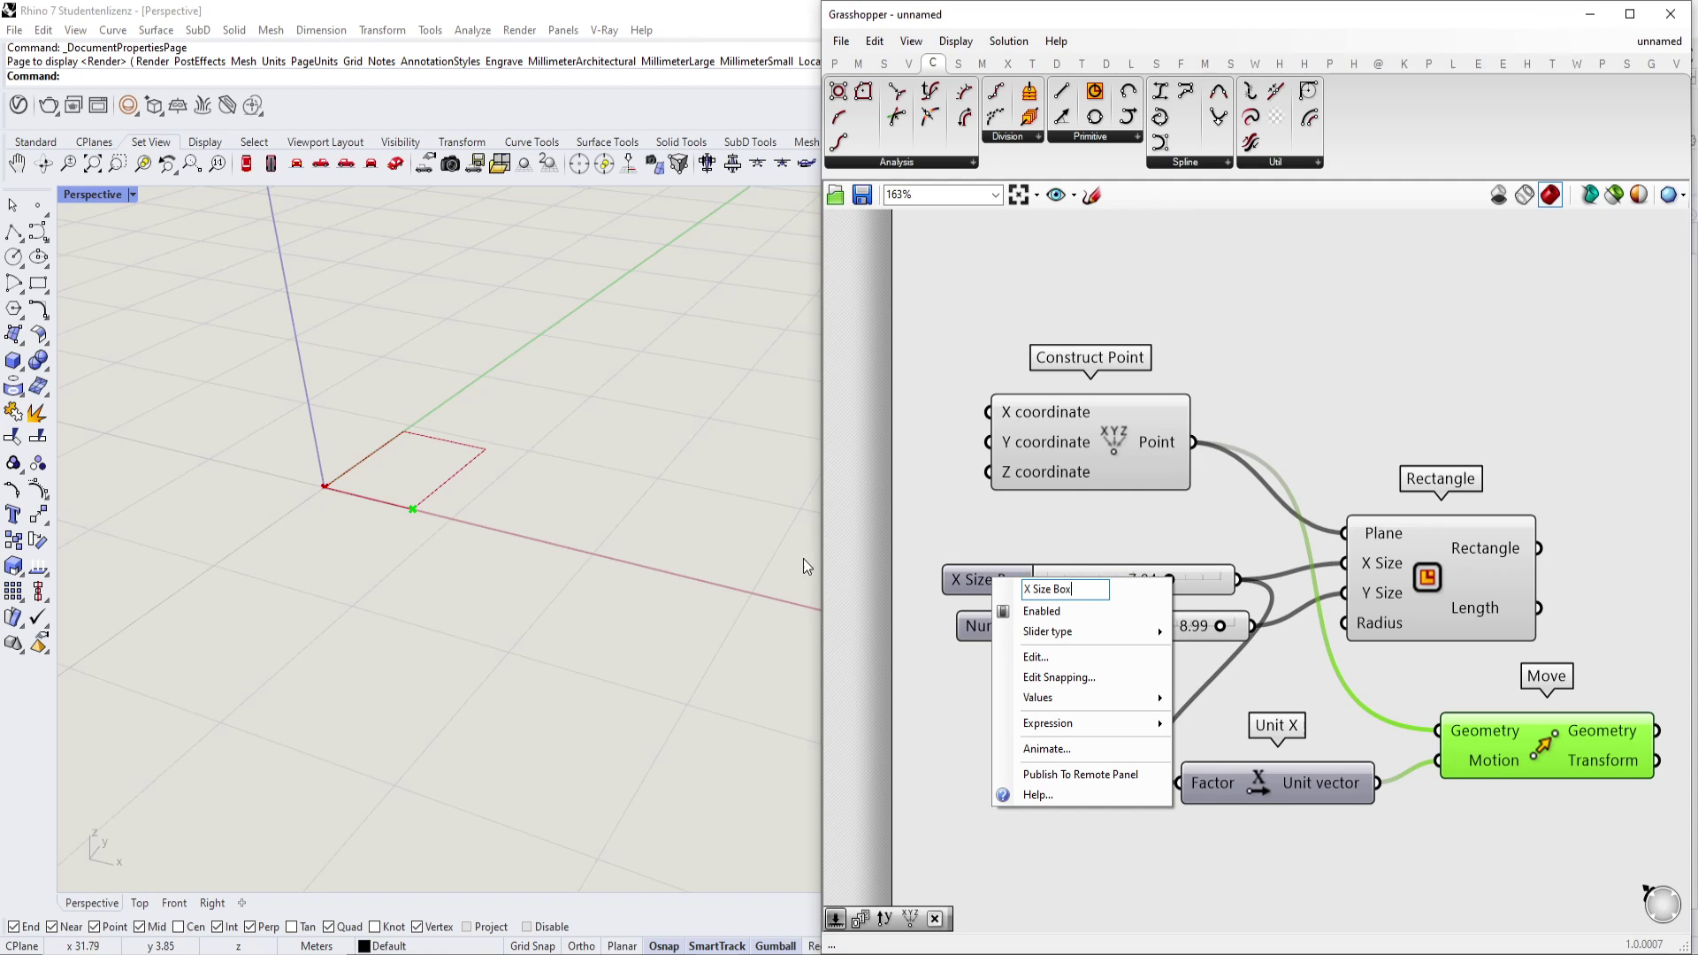
left_click(925, 704)
Rename the second slider, which drives the rectangle's Y Size, to "Y Size Box".
left_click(1010, 633)
right_click(1011, 633)
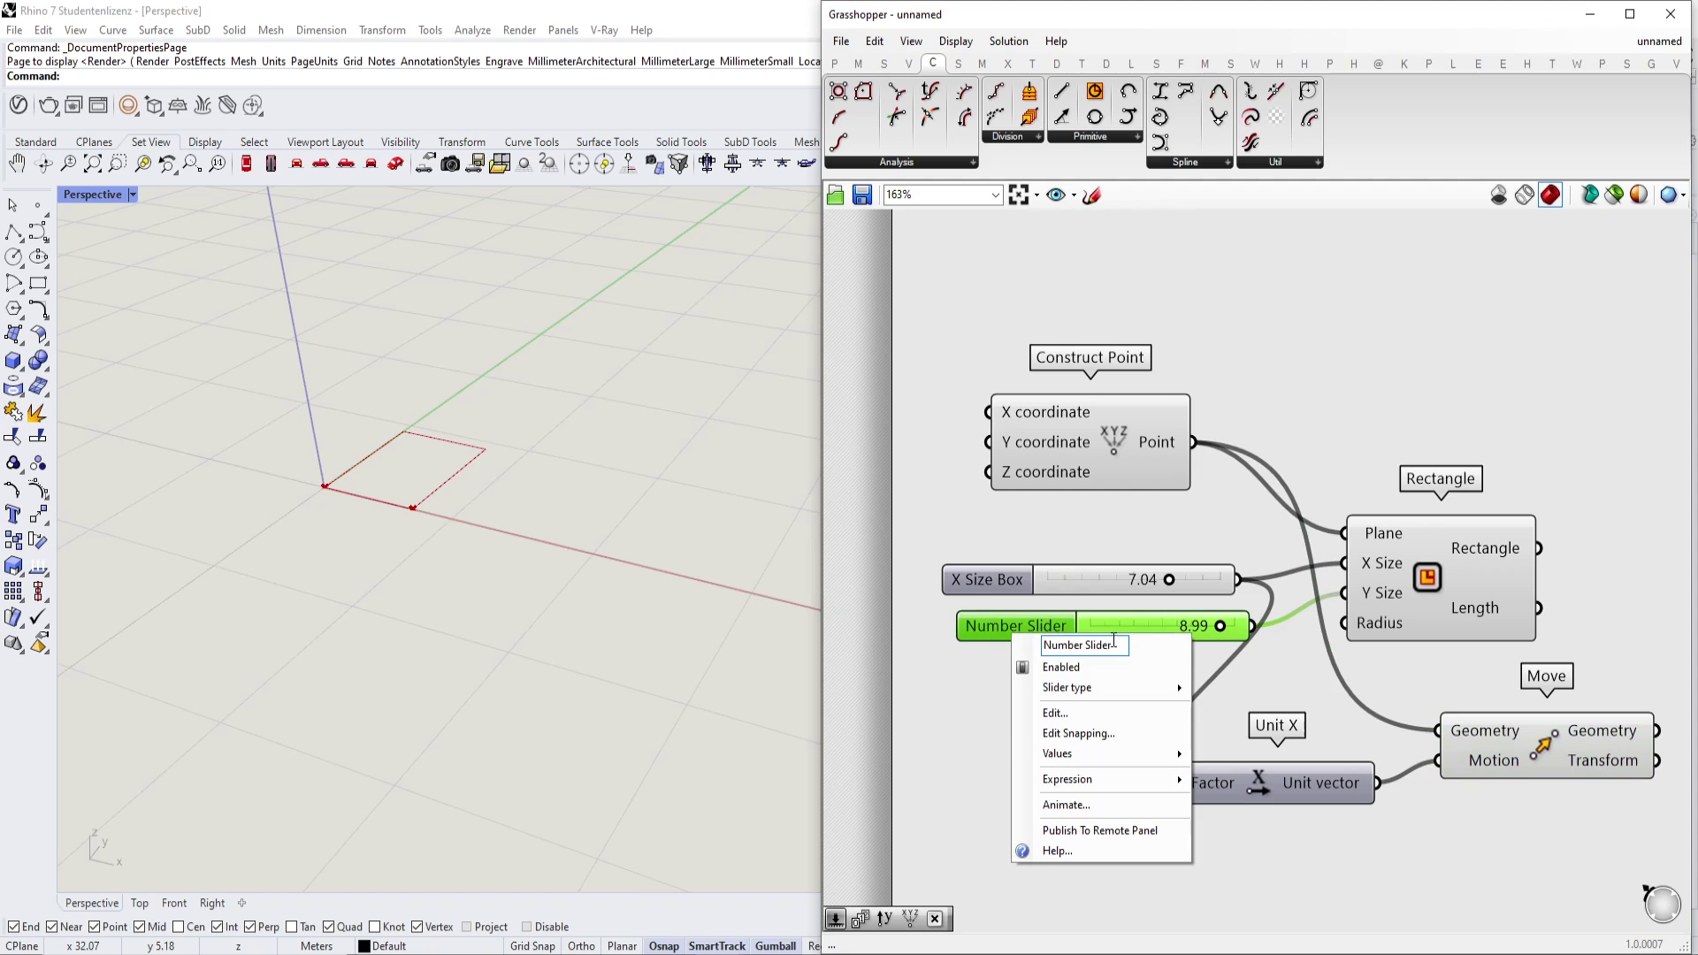
type("Y Size Box")
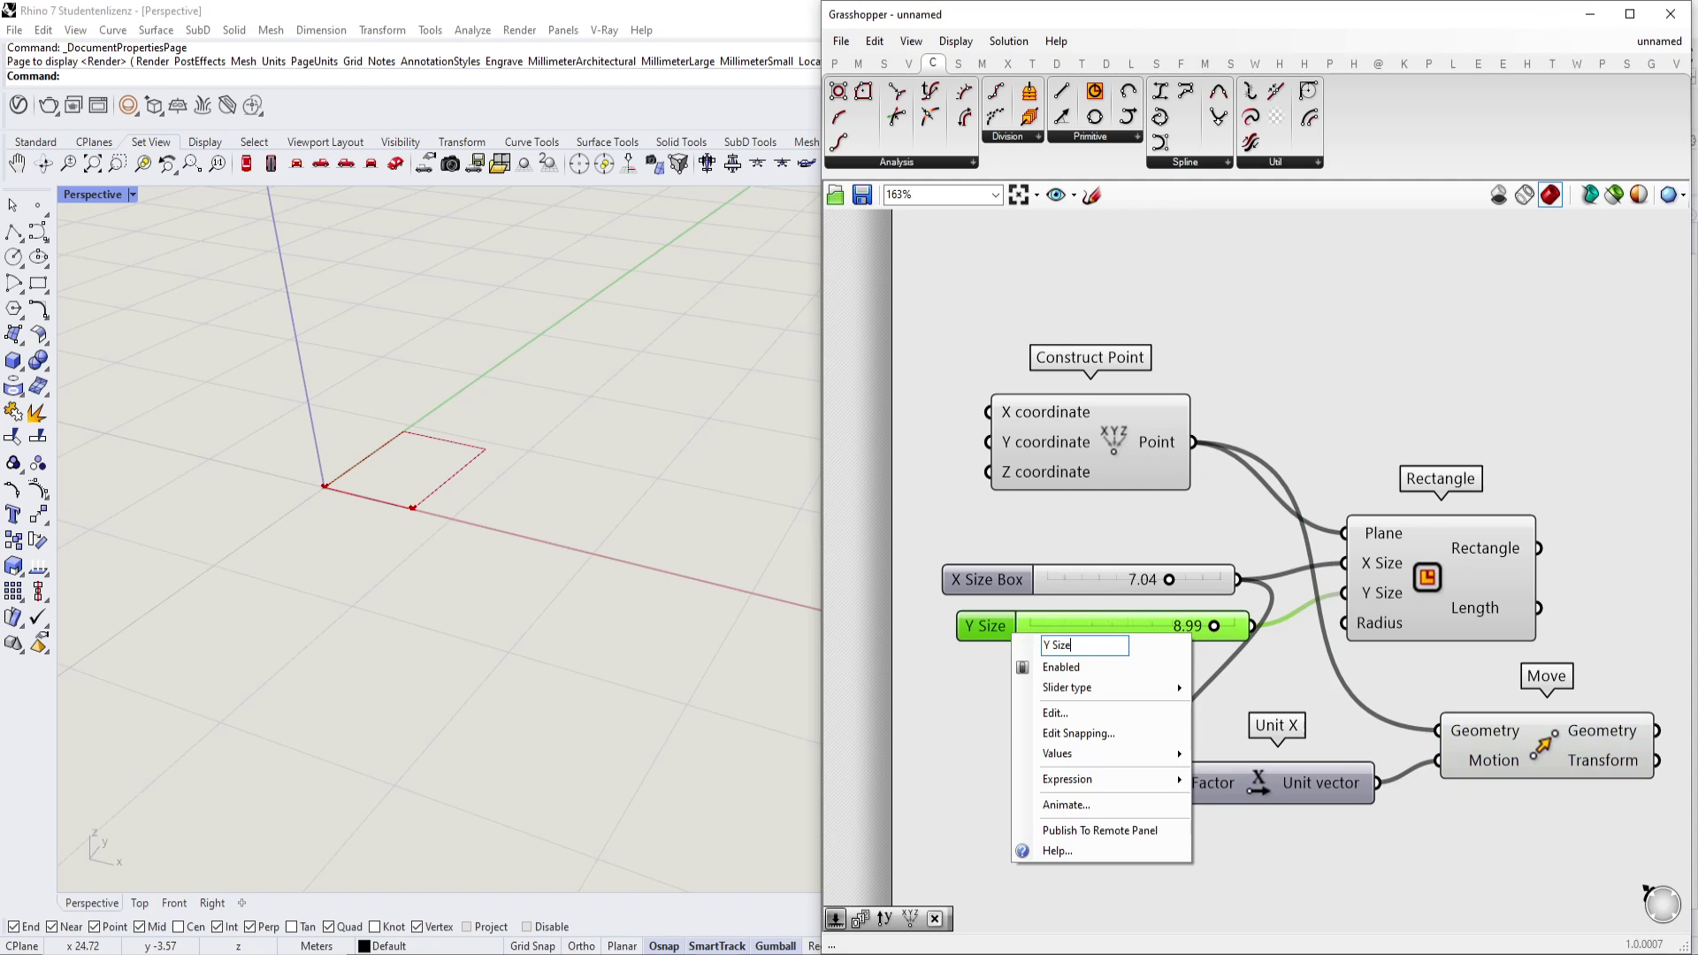
left_click(931, 720)
Move the Rectangle component farther up and away from the sliders to make room in the definition.
right_click_drag(1328, 495, 1165, 481)
left_click(1258, 525)
right_click_drag(1259, 525, 1212, 446)
scroll(1212, 446, "down", 2)
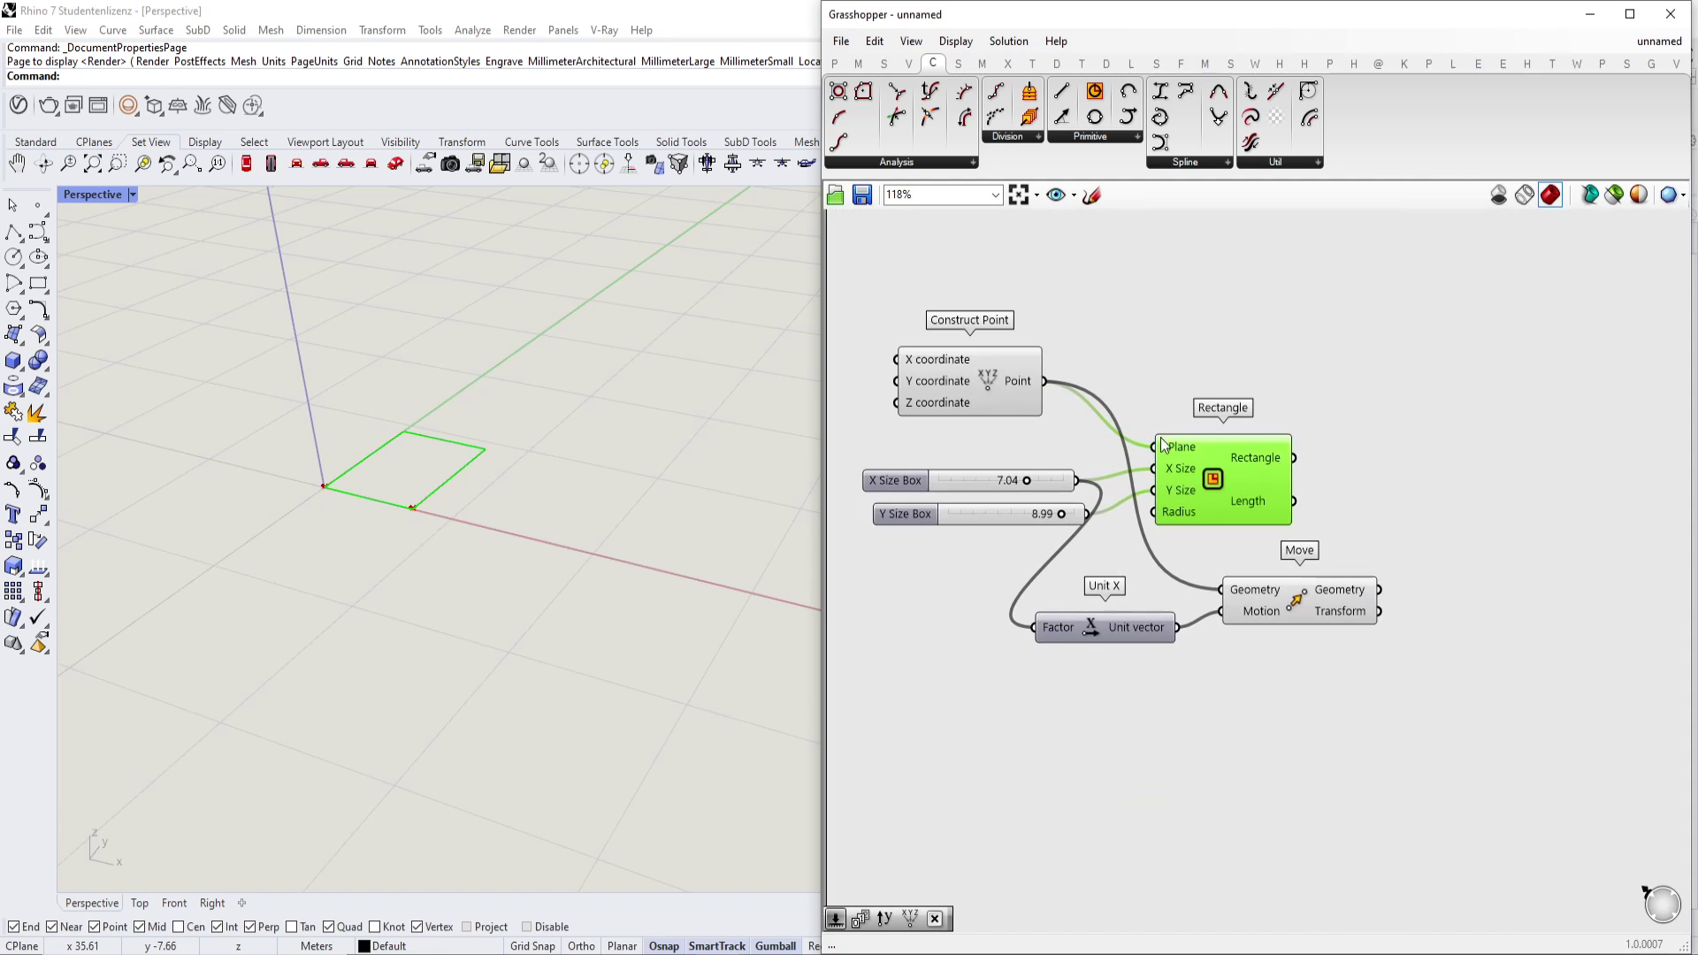
scroll(477, 584, "down", 3)
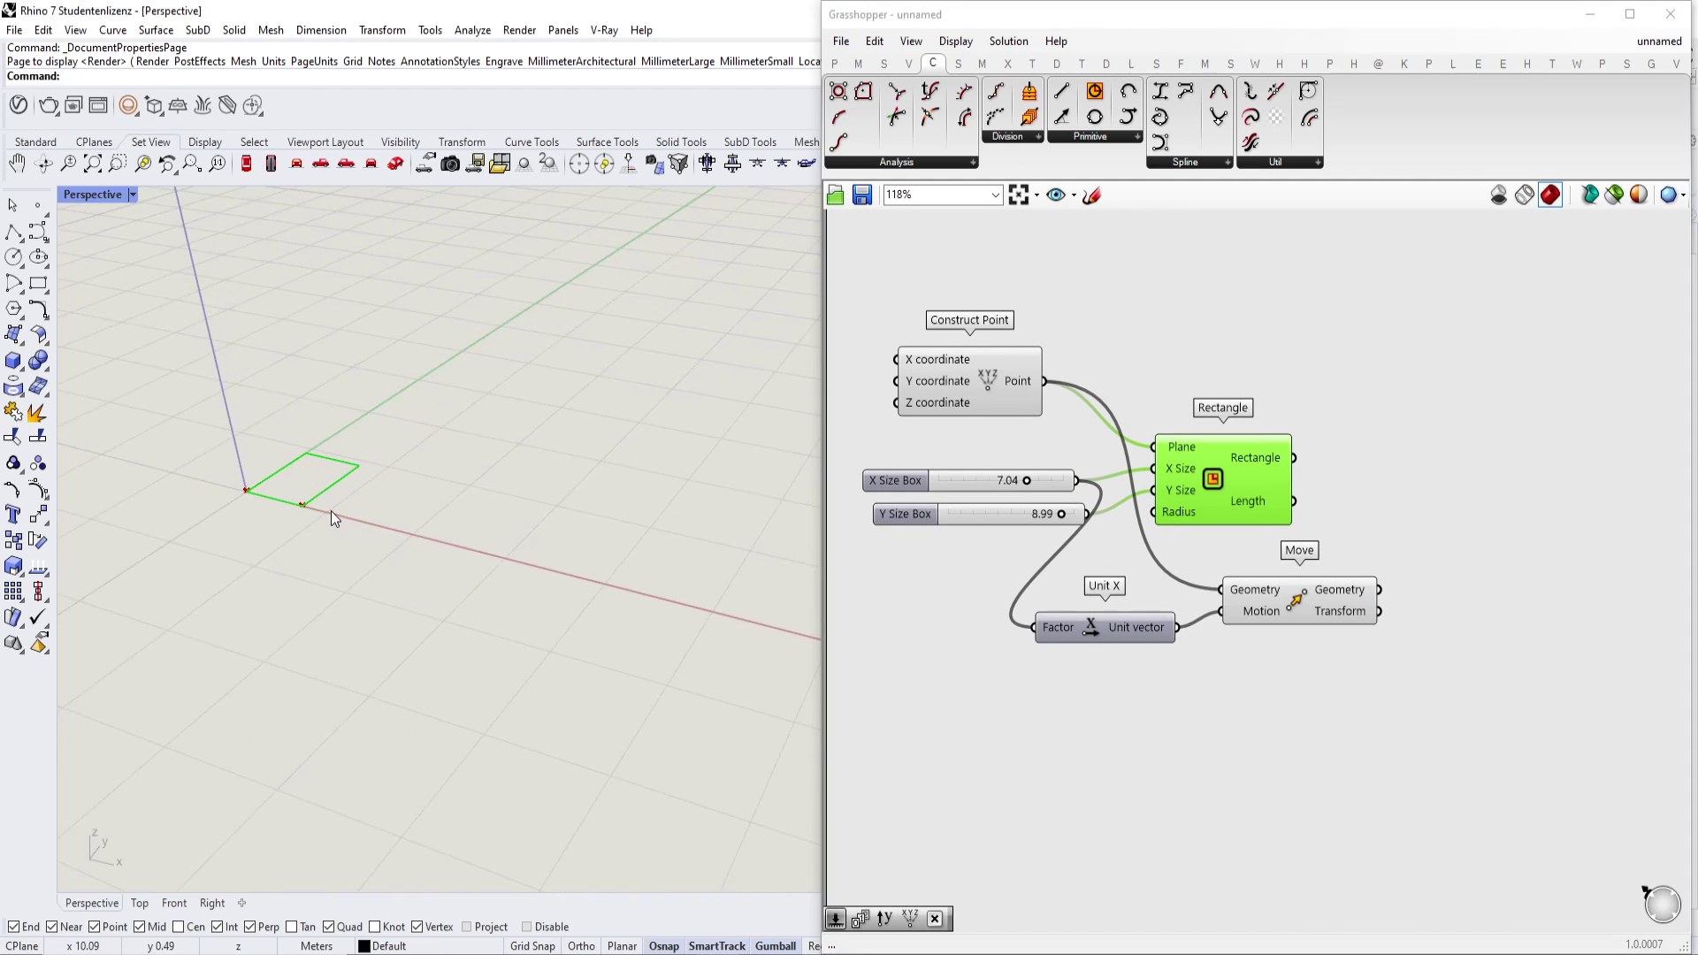
scroll(544, 566, "up", 3)
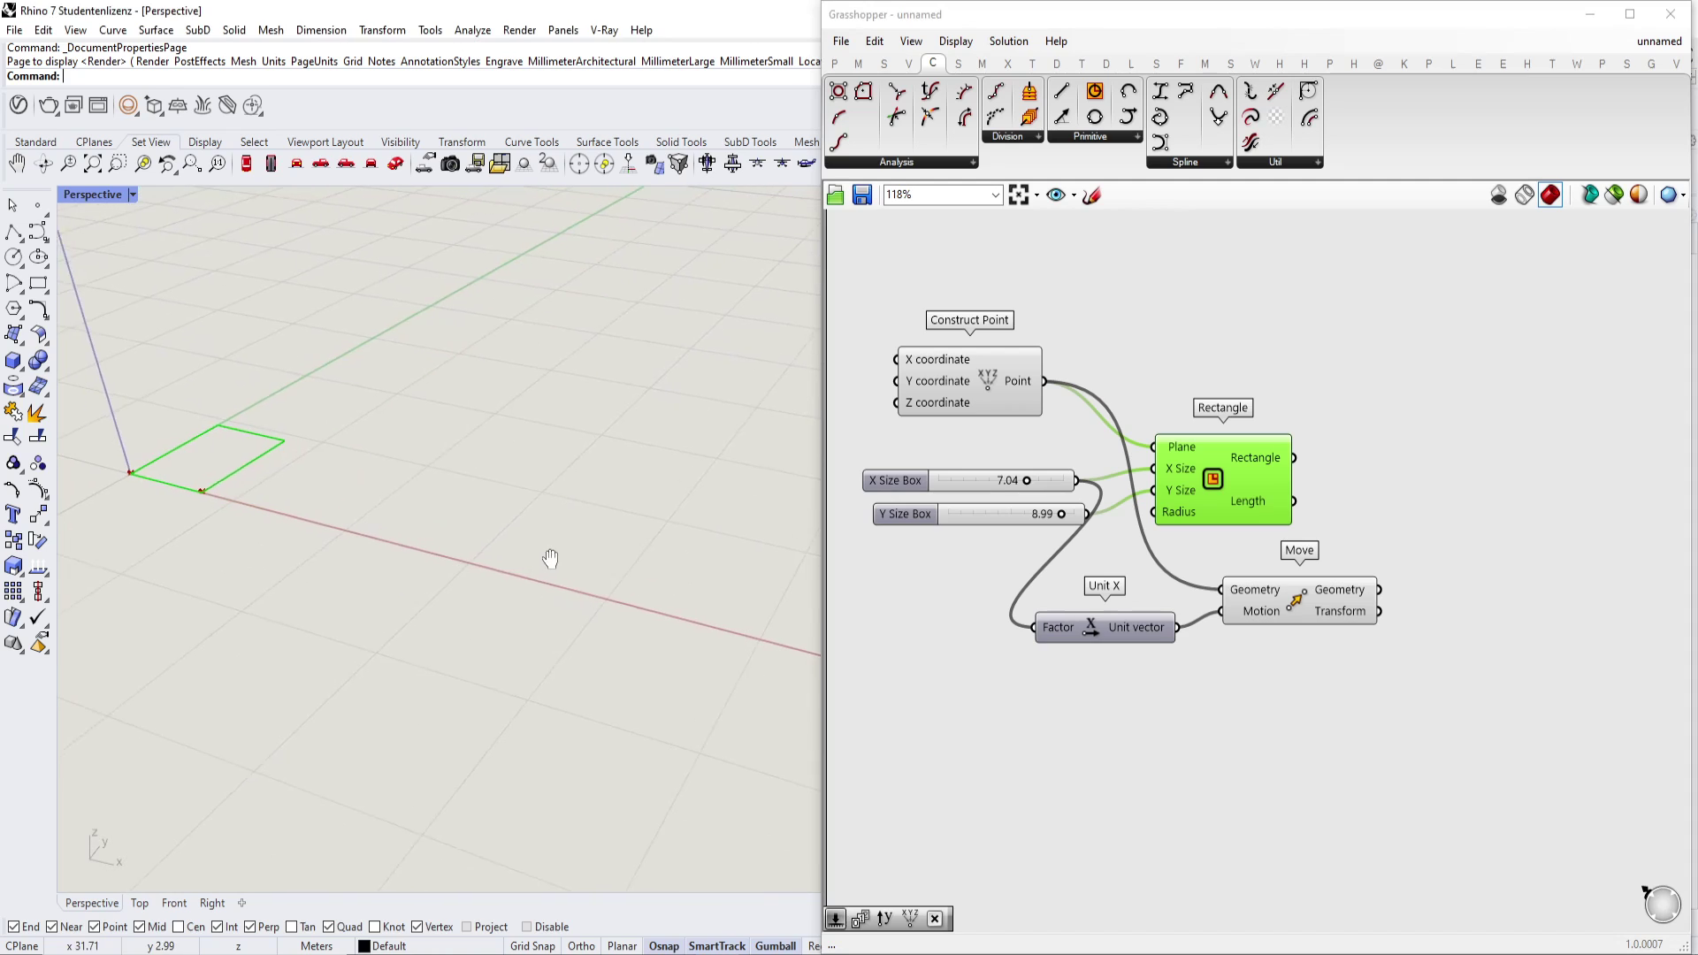
left_click_drag(1276, 469, 1375, 426)
Add a Line SDL component below the Move component and connect the moved point to its Start input.
double_click(1271, 734)
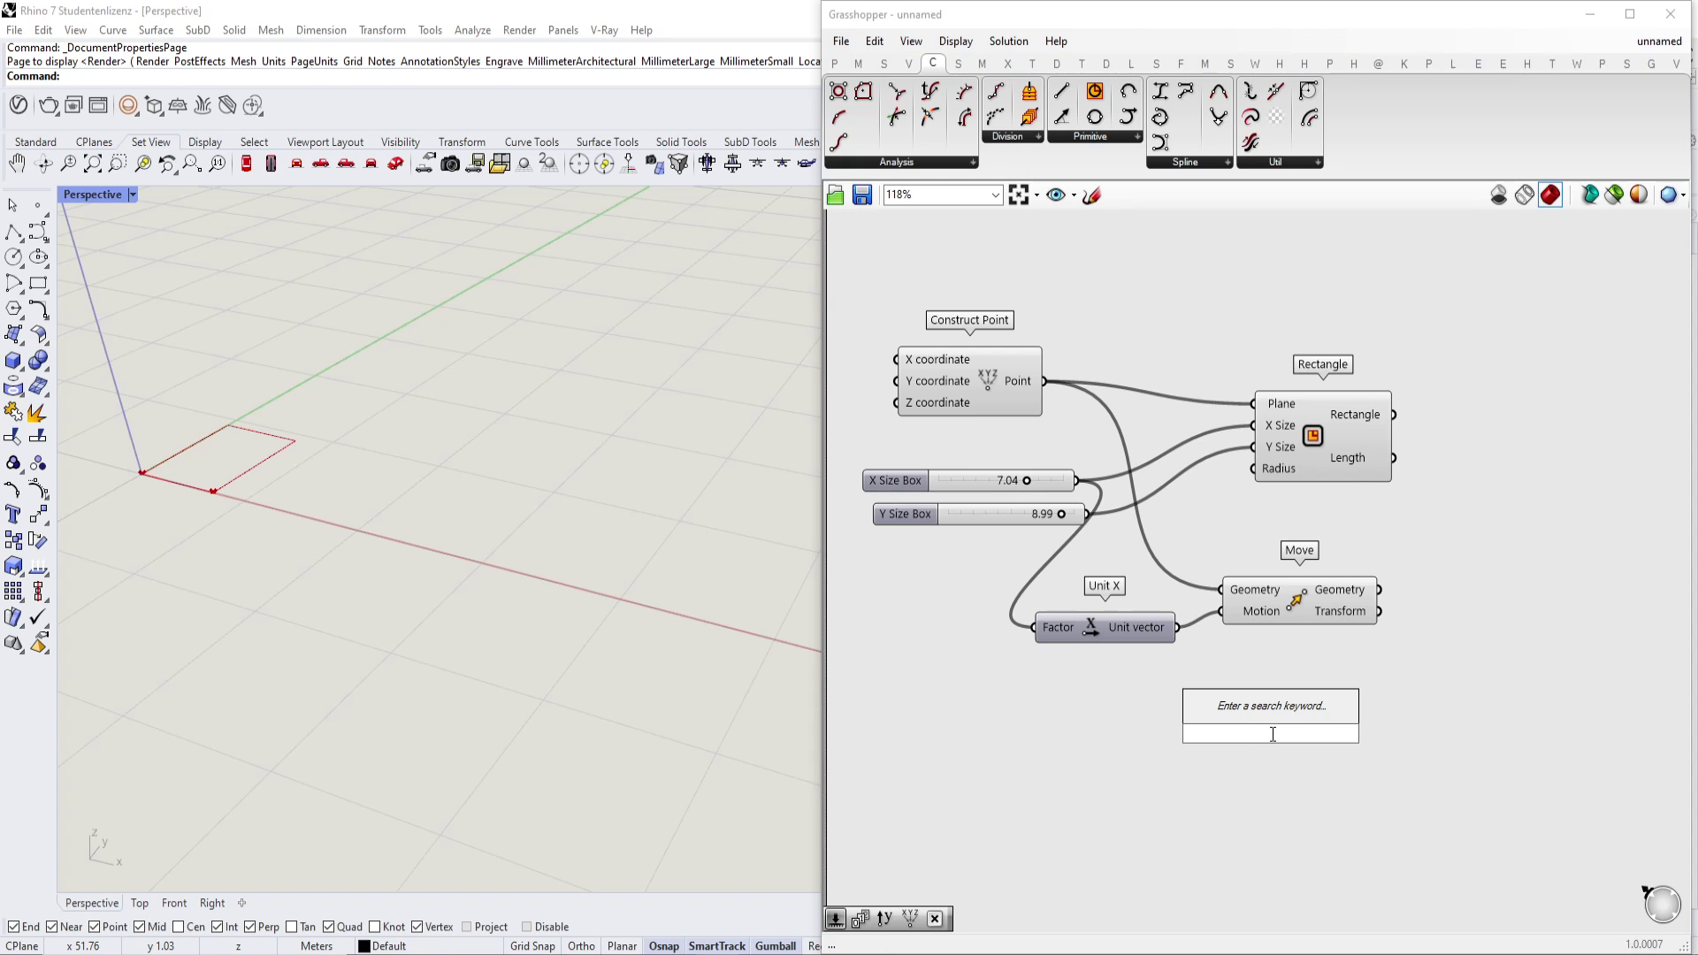
type("line")
left_click(1266, 718)
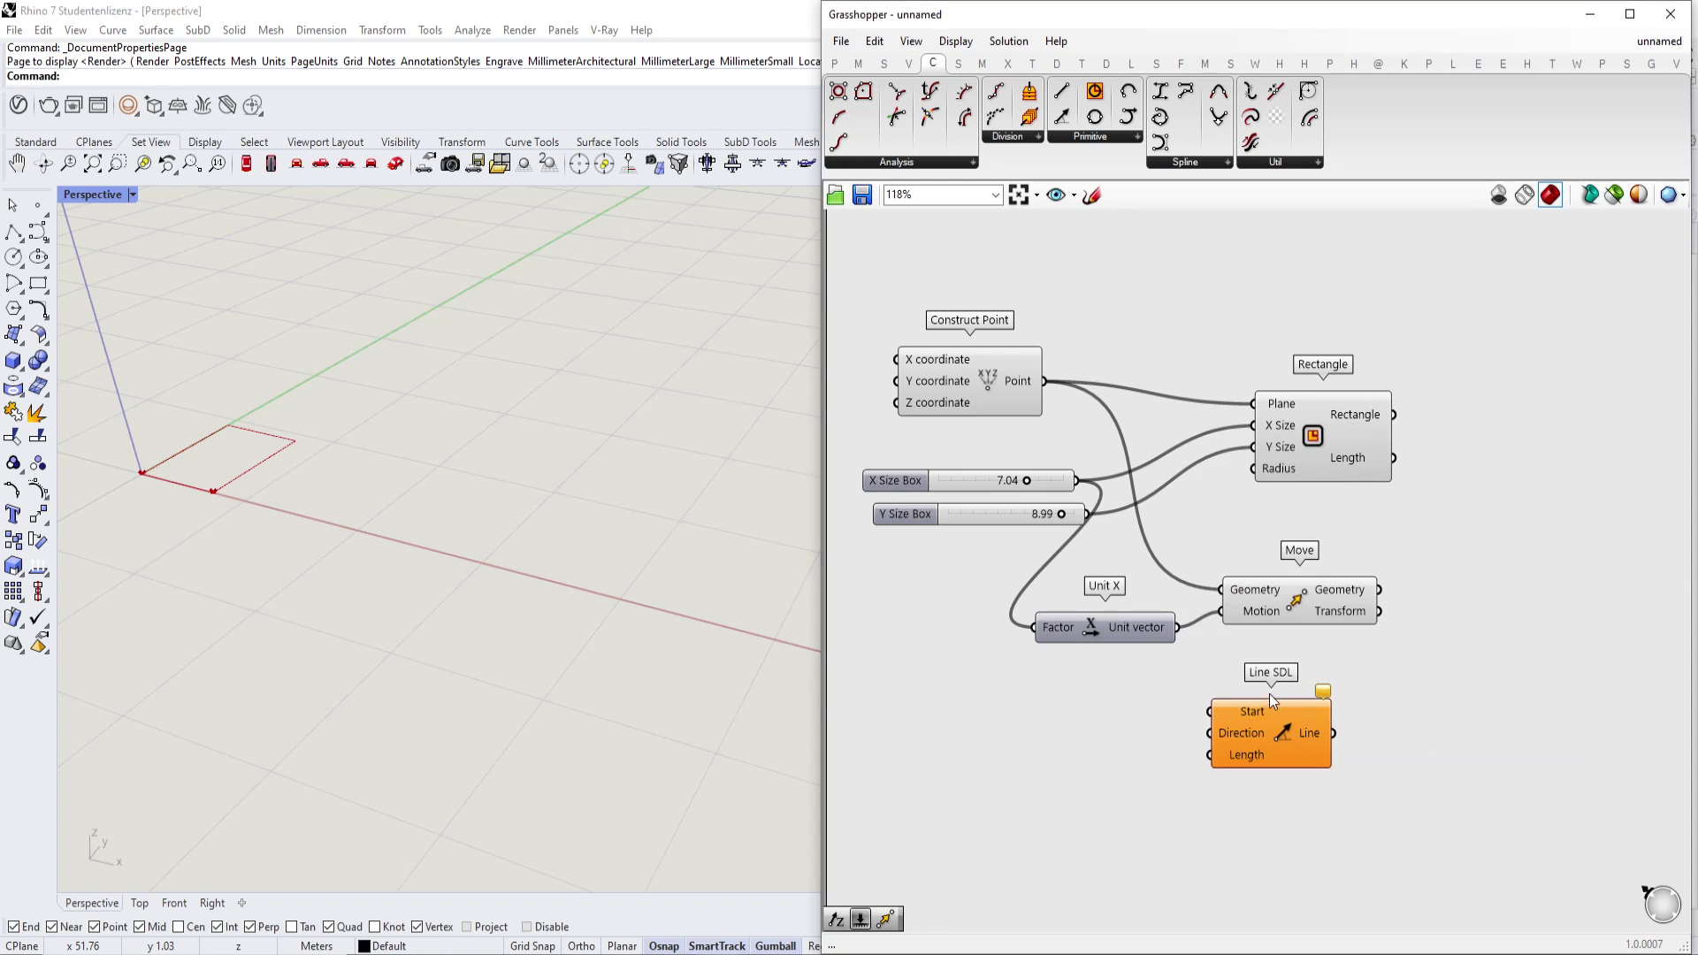
left_click_drag(1268, 692, 1383, 695)
left_click(1222, 606)
left_click_drag(1386, 596, 1468, 699)
left_click(1175, 764)
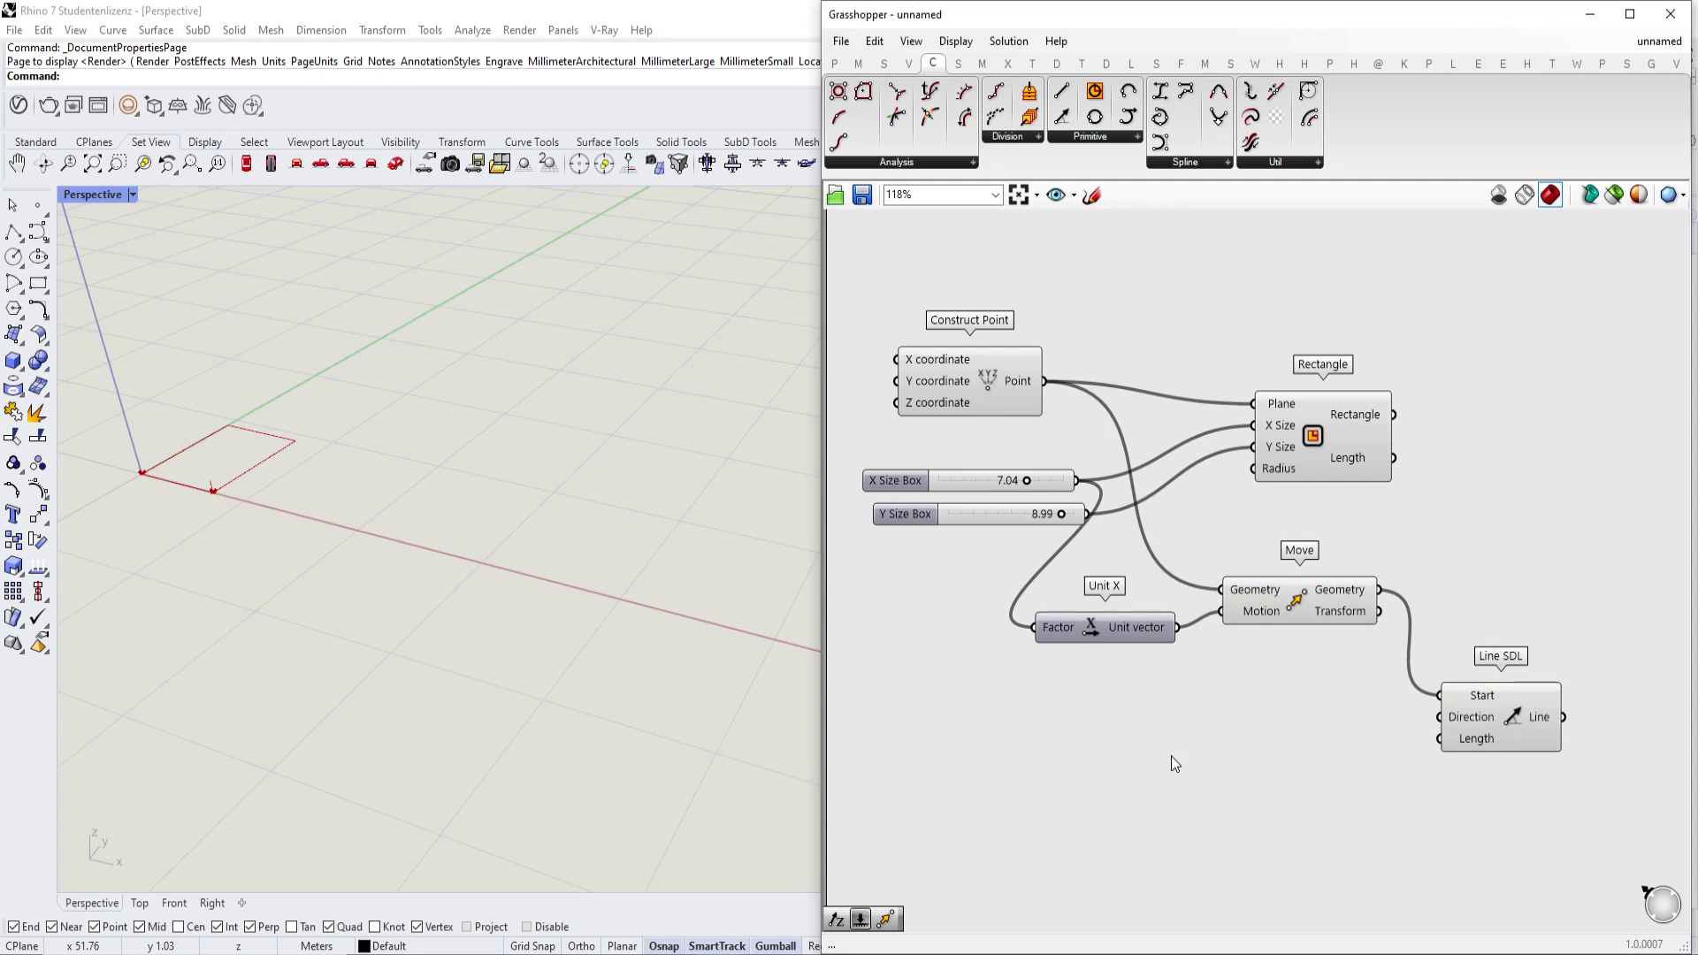
Add a second Unit X vector beside the Line SDL component and connect it to the Direction input.
right_click(1171, 756)
left_click(1176, 686)
left_click_drag(1265, 757, 1361, 771)
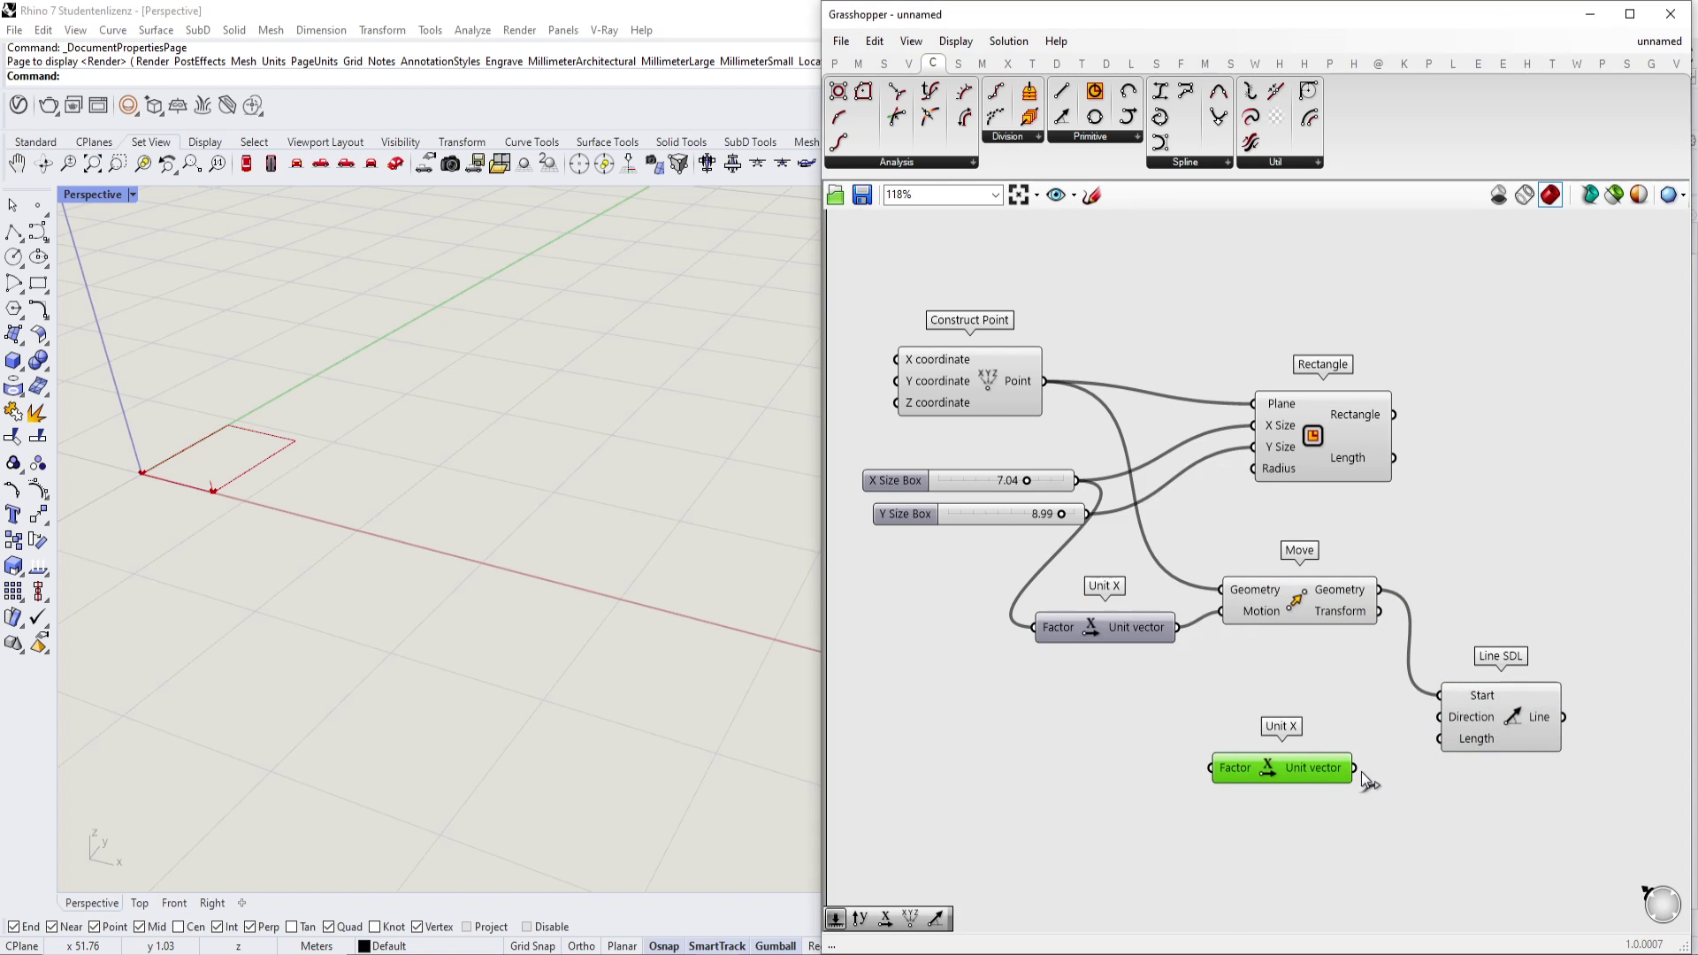
left_click_drag(1471, 720, 1493, 711)
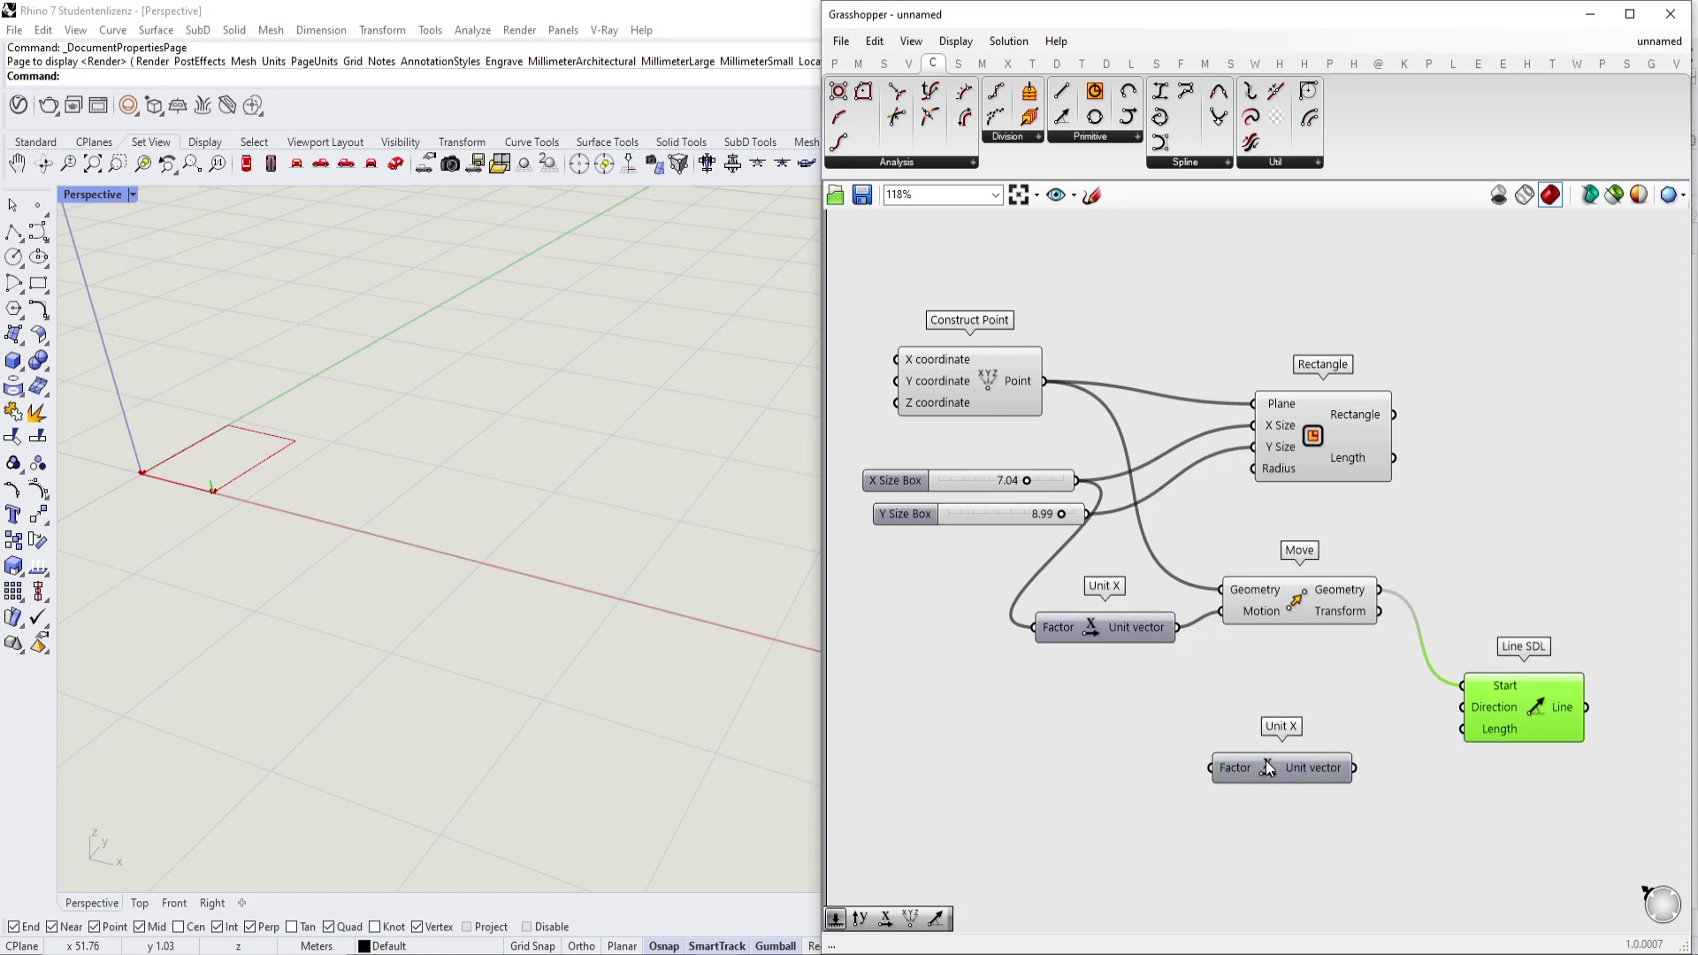
left_click_drag(1282, 771, 1338, 747)
right_click_drag(1494, 725, 1427, 692)
scroll(1427, 692, "up", 1)
left_click_drag(1387, 674, 1309, 682)
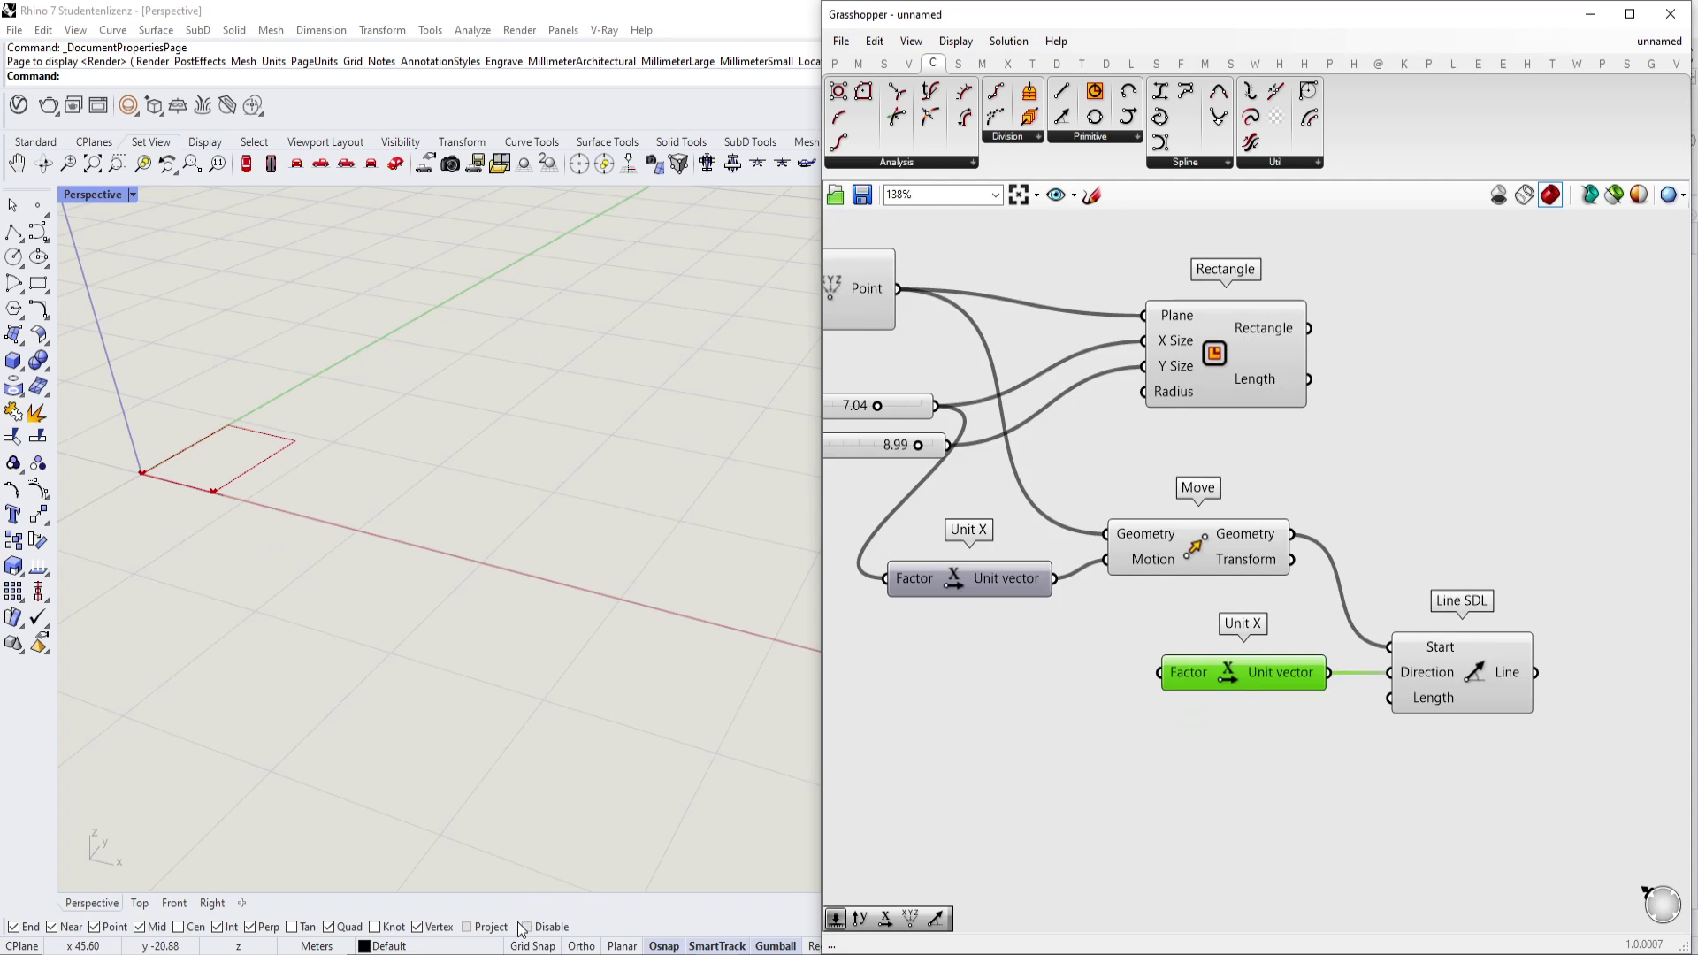
Check the MVRDV couch reference images in the browser, and add a number slider set to 22.0 below the Unit X components.
left_click(495, 884)
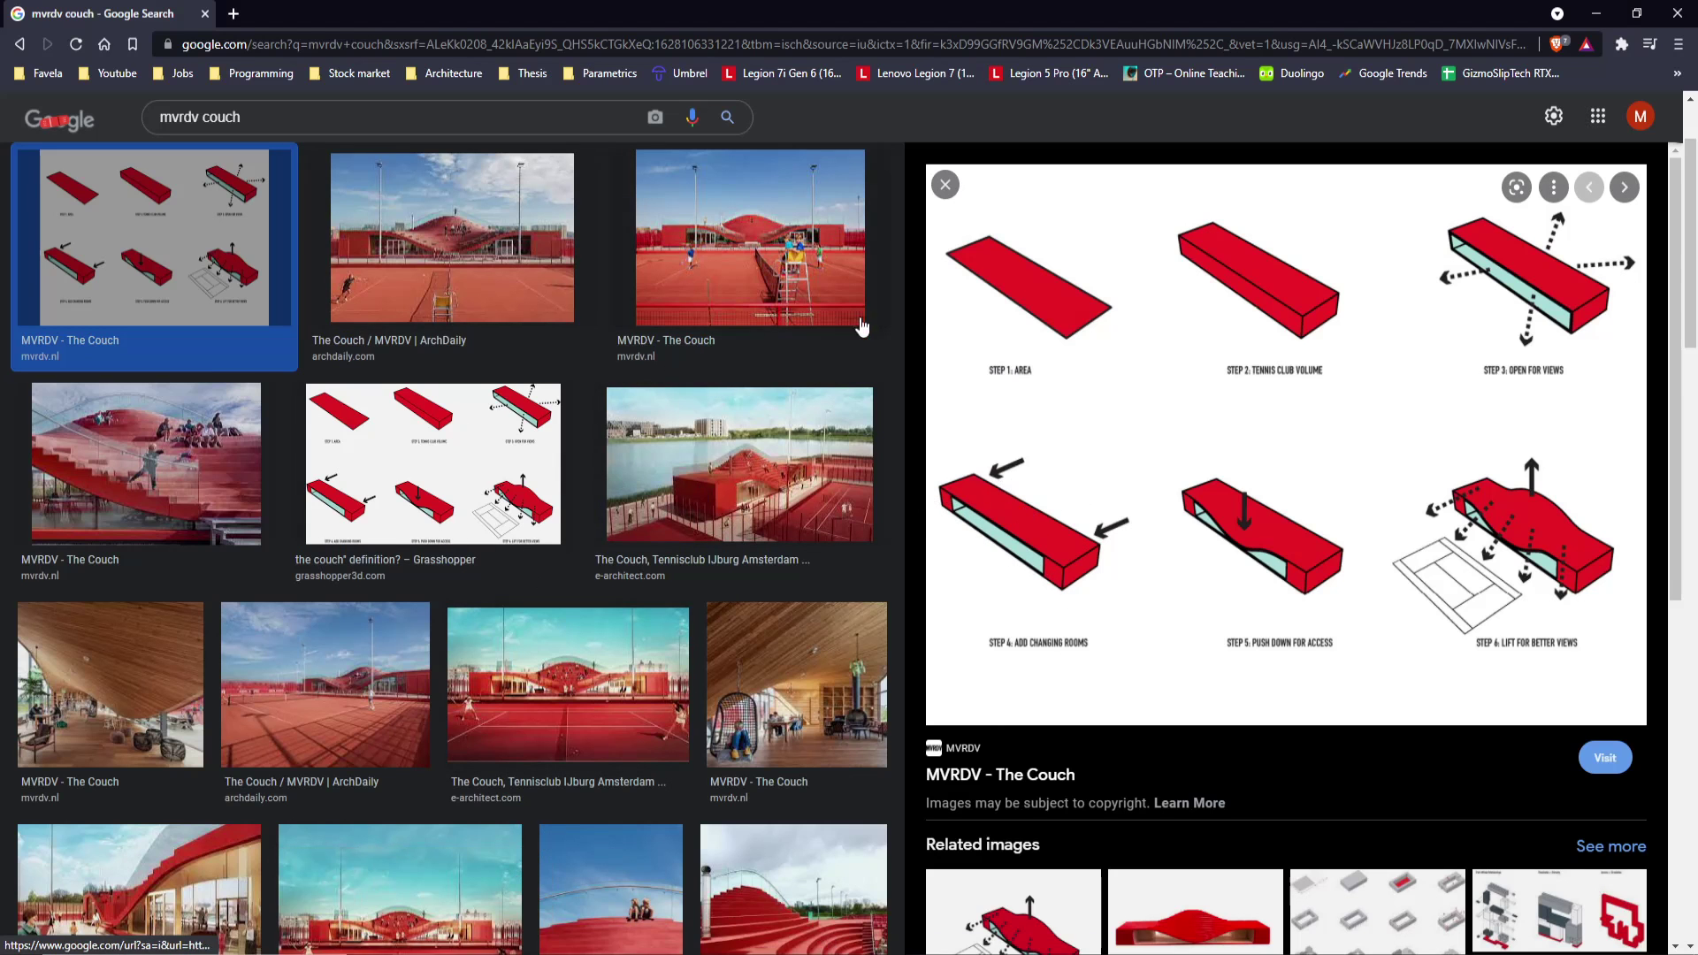
left_click(1596, 13)
right_click_drag(988, 719, 993, 669)
double_click(994, 668)
type("22.0")
key("Return")
Rename the new 22.0 slider to "Overall Couch Size Stairs".
double_click(925, 673)
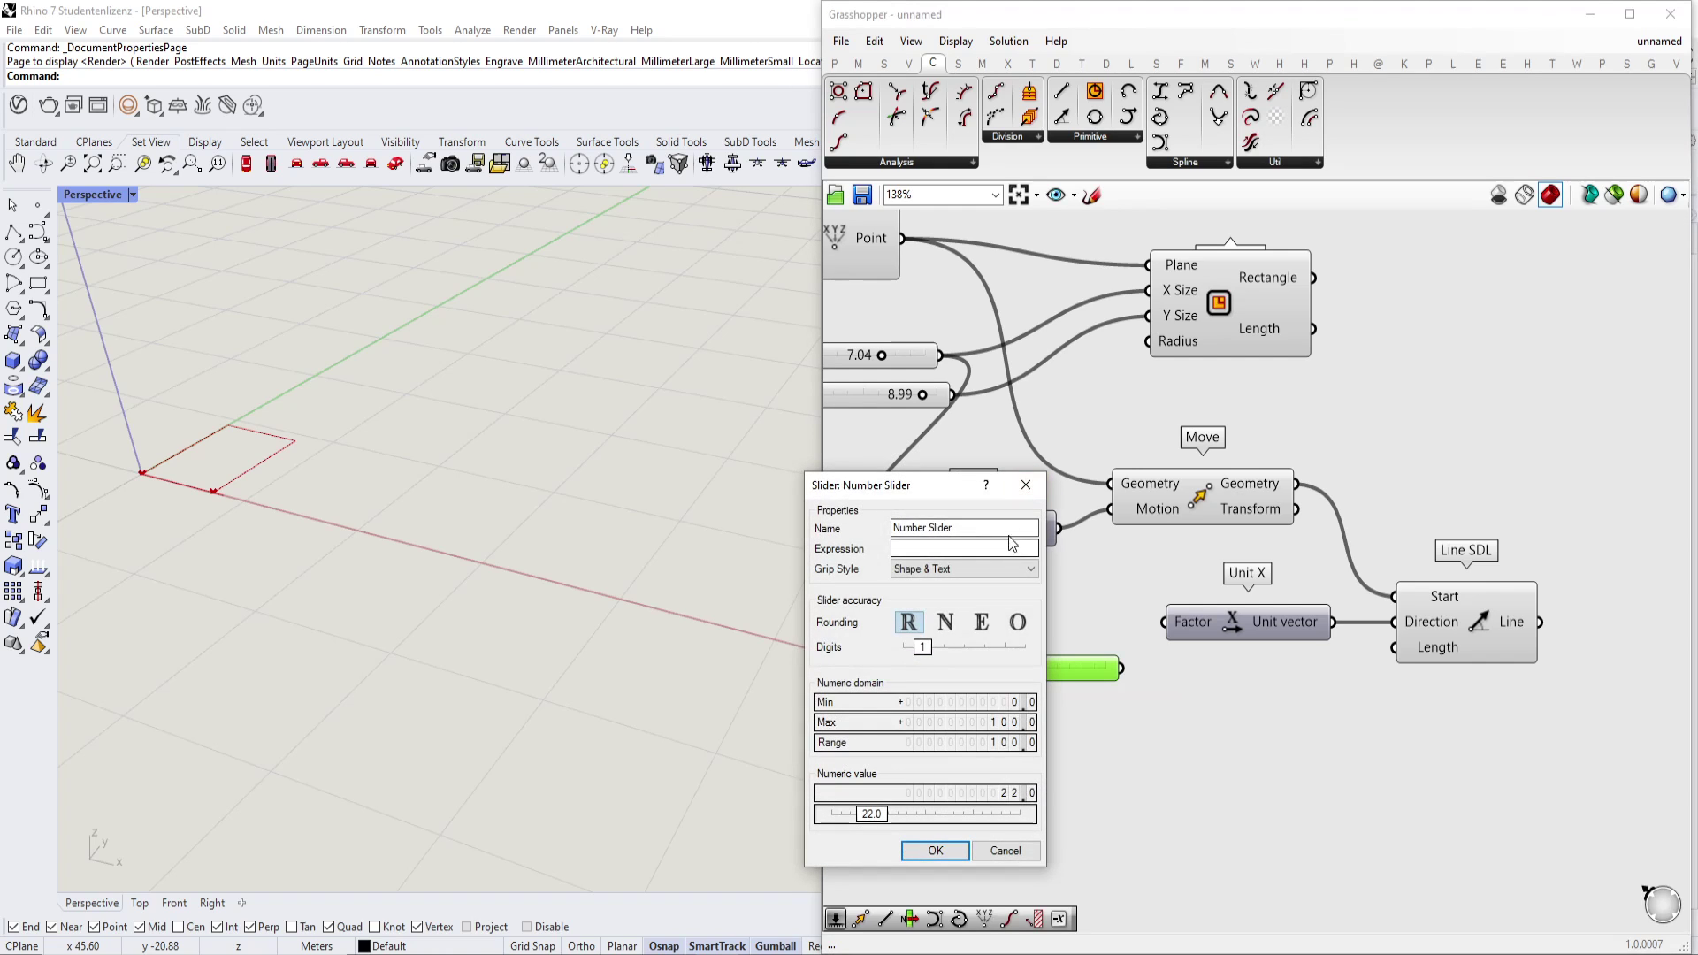
type("Over")
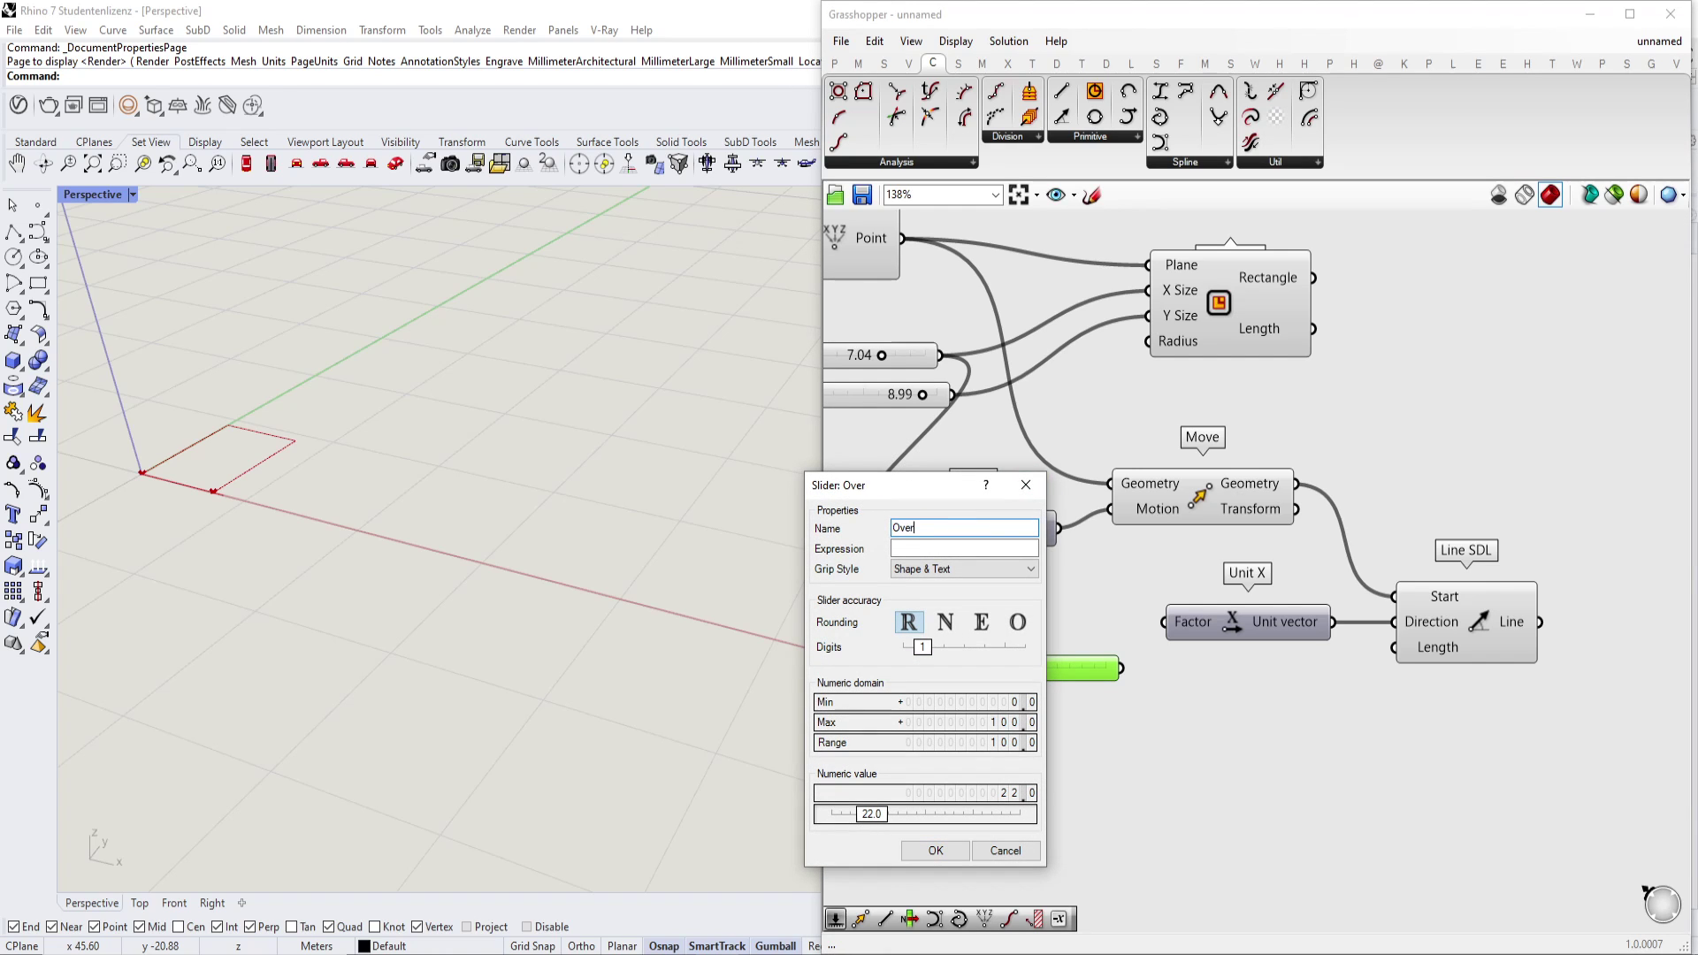
type("all O")
key("BackSpace")
type("Couch Size Stairs")
left_click(935, 849)
Connect the Overall Couch Size Stairs slider to the Line SDL's Length input so that it controls the line.
left_click_drag(1183, 669, 1163, 621)
left_click_drag(1041, 672, 997, 652)
left_click(1450, 624)
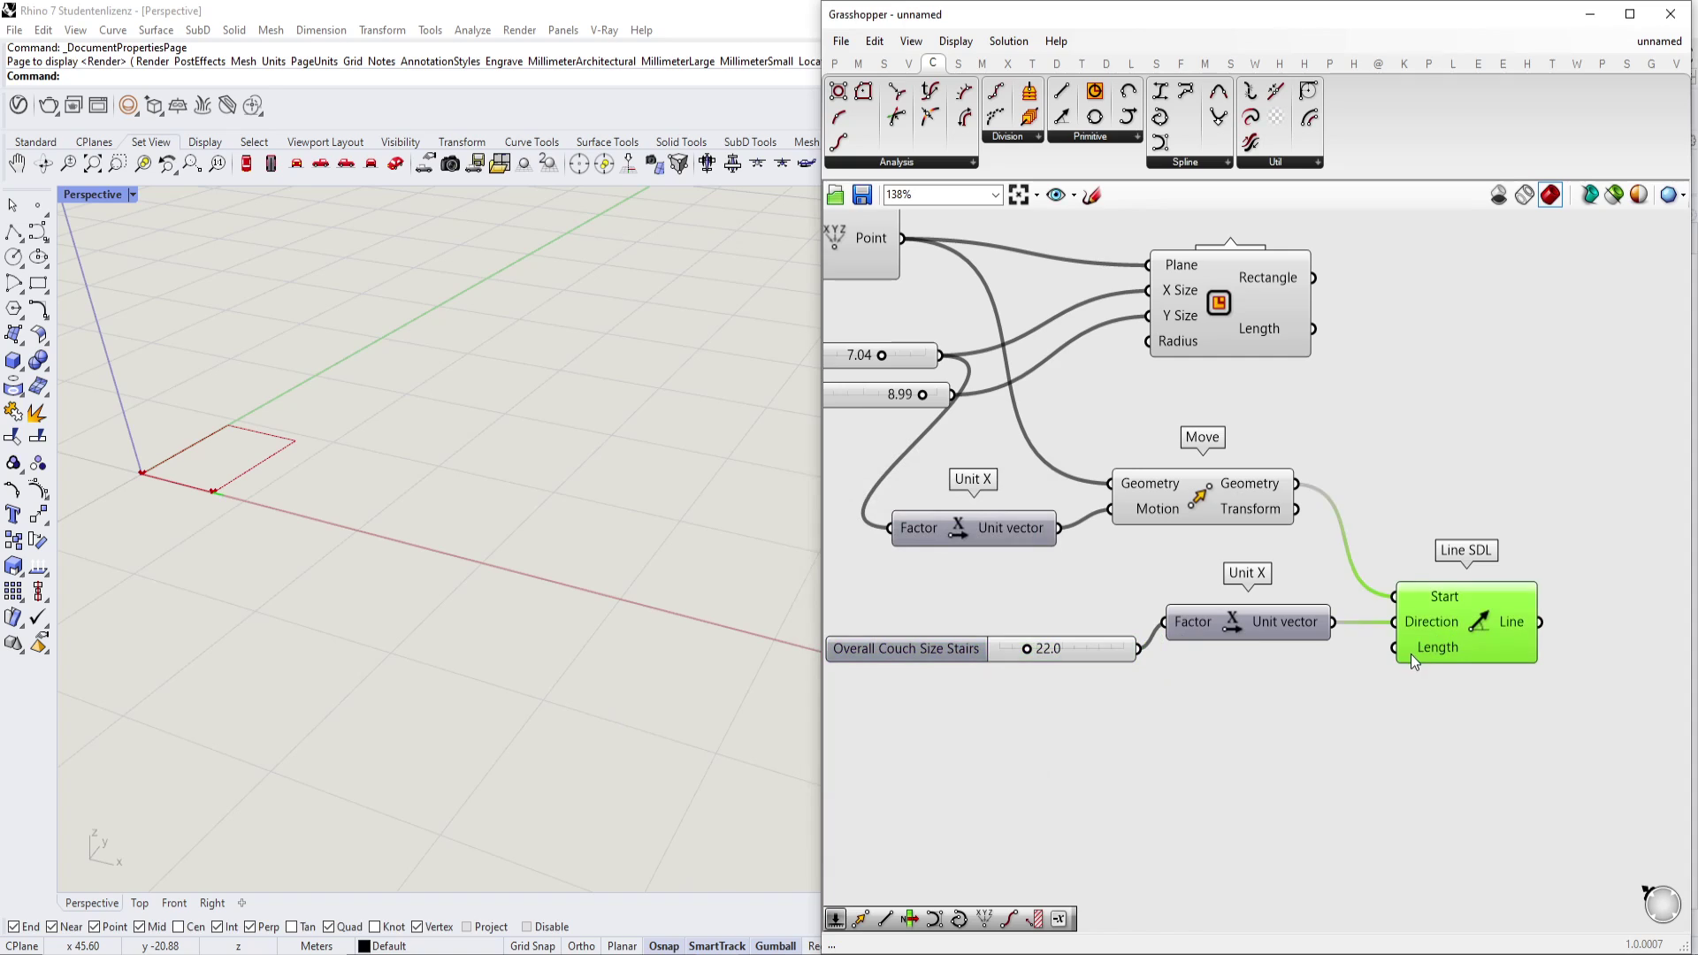
left_click_drag(1399, 646, 1119, 651)
right_click_drag(1316, 612, 1163, 567)
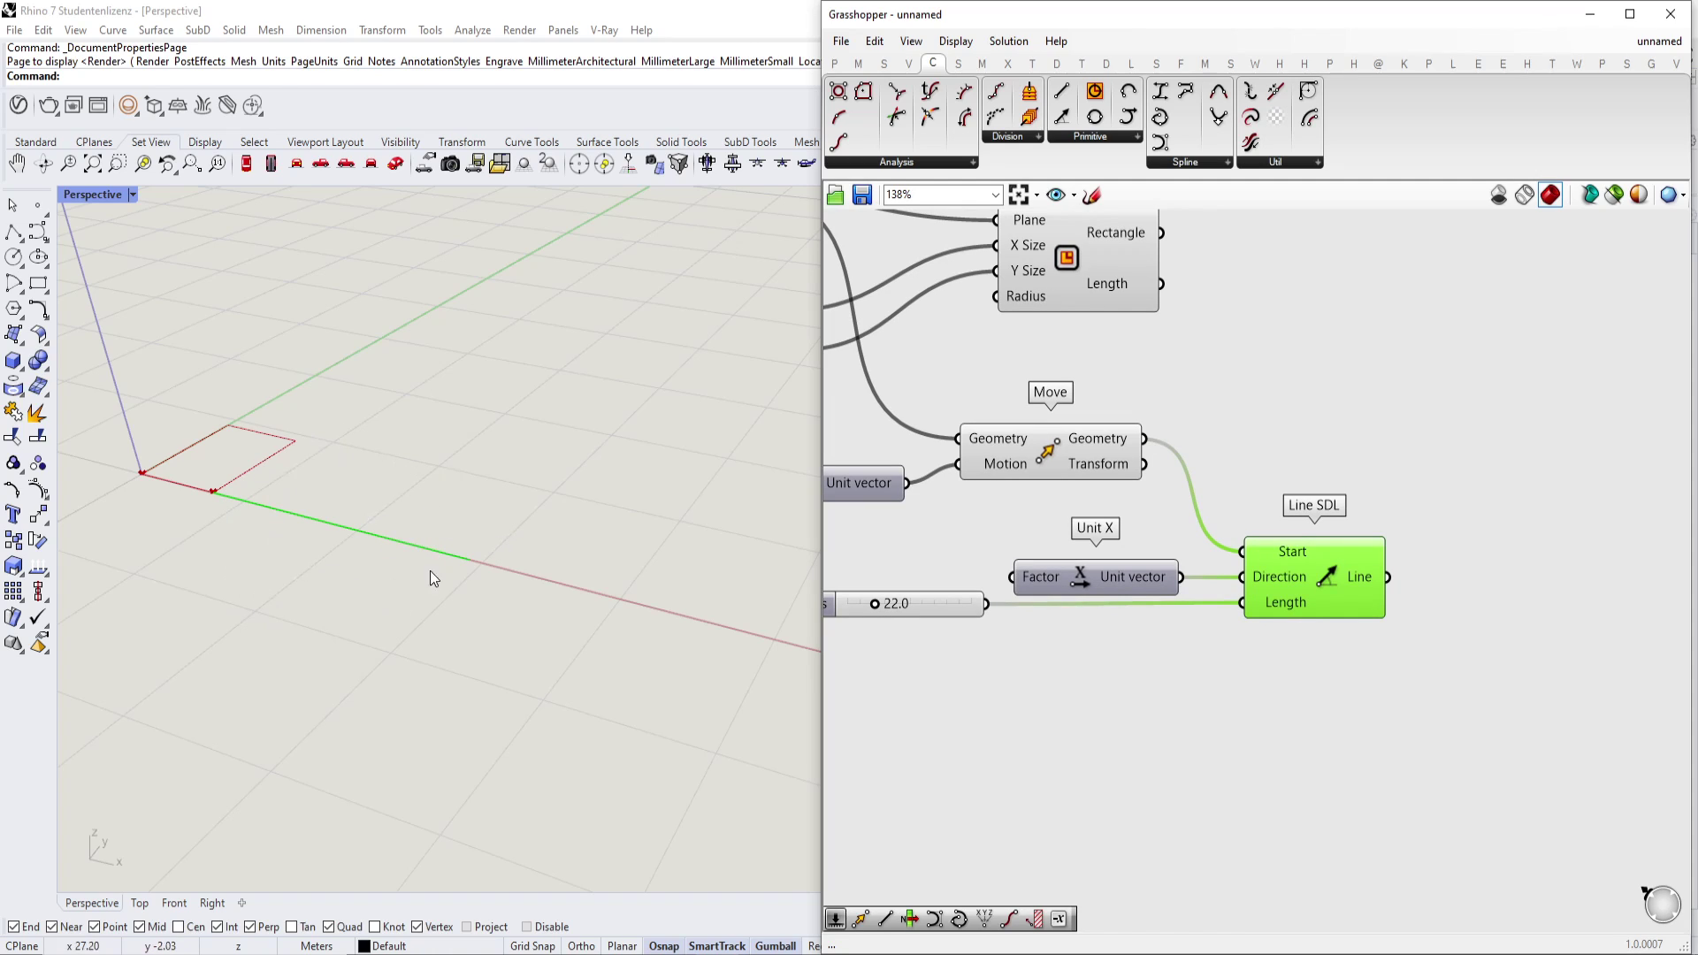
mouse_move(1308, 603)
Add another Rectangle component and another Move component below the Line SDL component.
double_click(1201, 734)
type("rect")
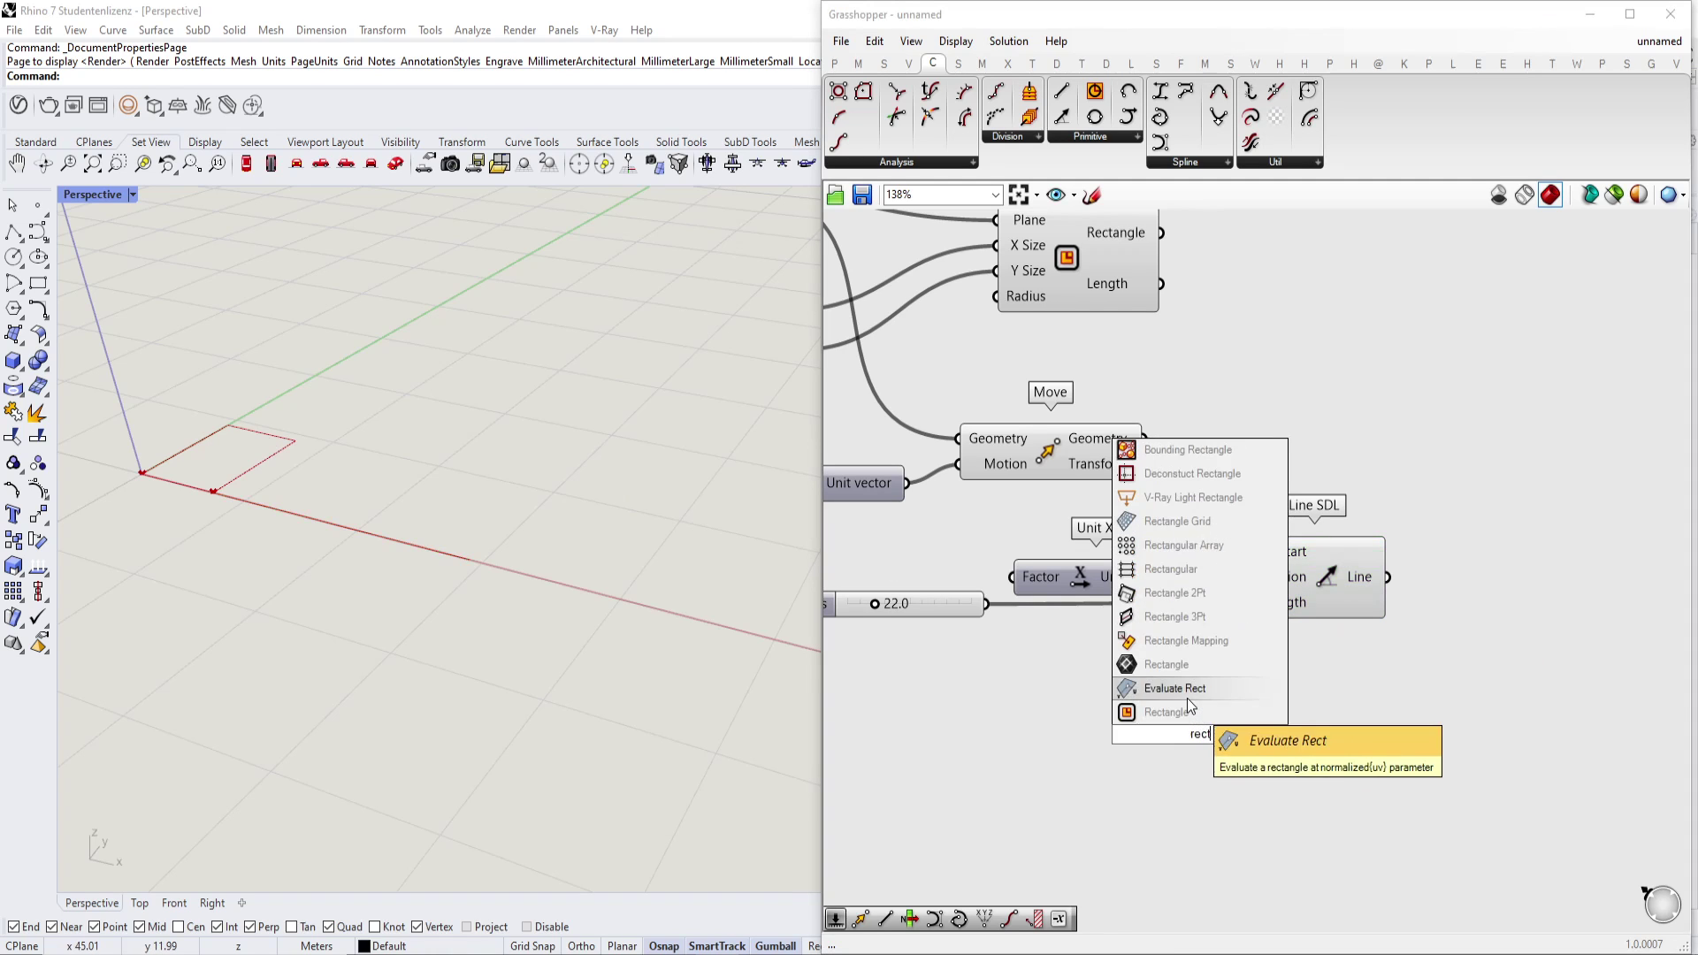
left_click(1186, 697)
double_click(1144, 743)
type("move")
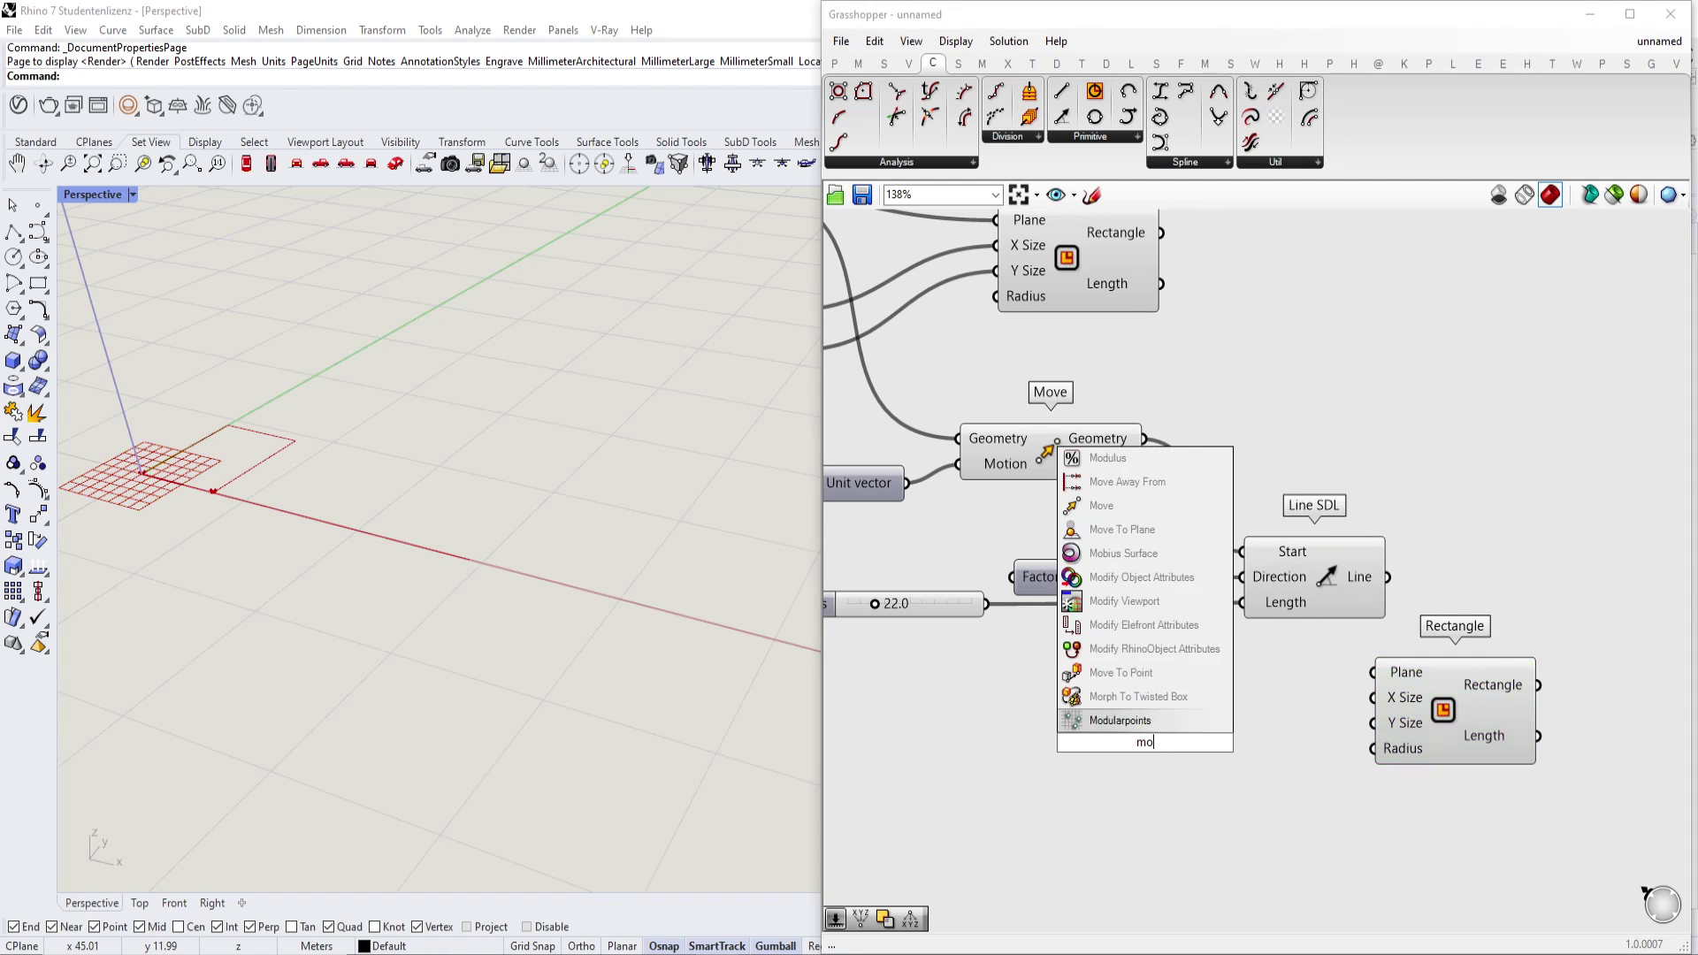
key("Return")
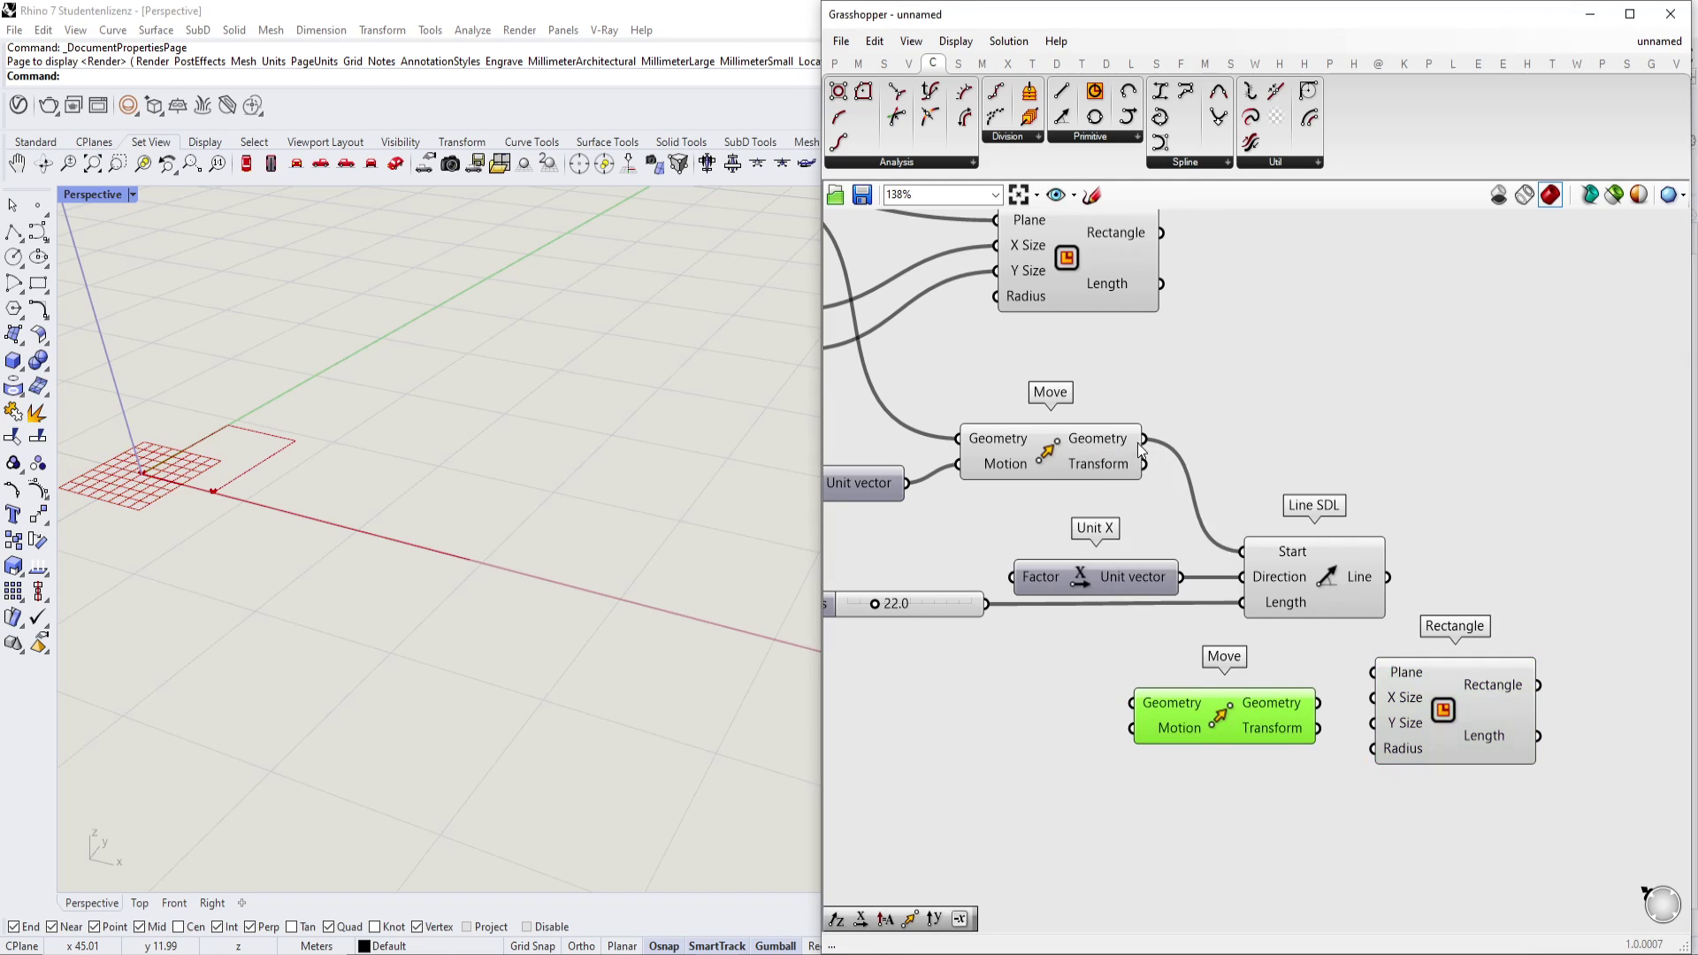
Move the first moved point along a Unit X vector driven by the Overall Couch Size Stairs slider, using the new Move component.
left_click(1140, 454)
left_click_drag(1146, 438, 1133, 703)
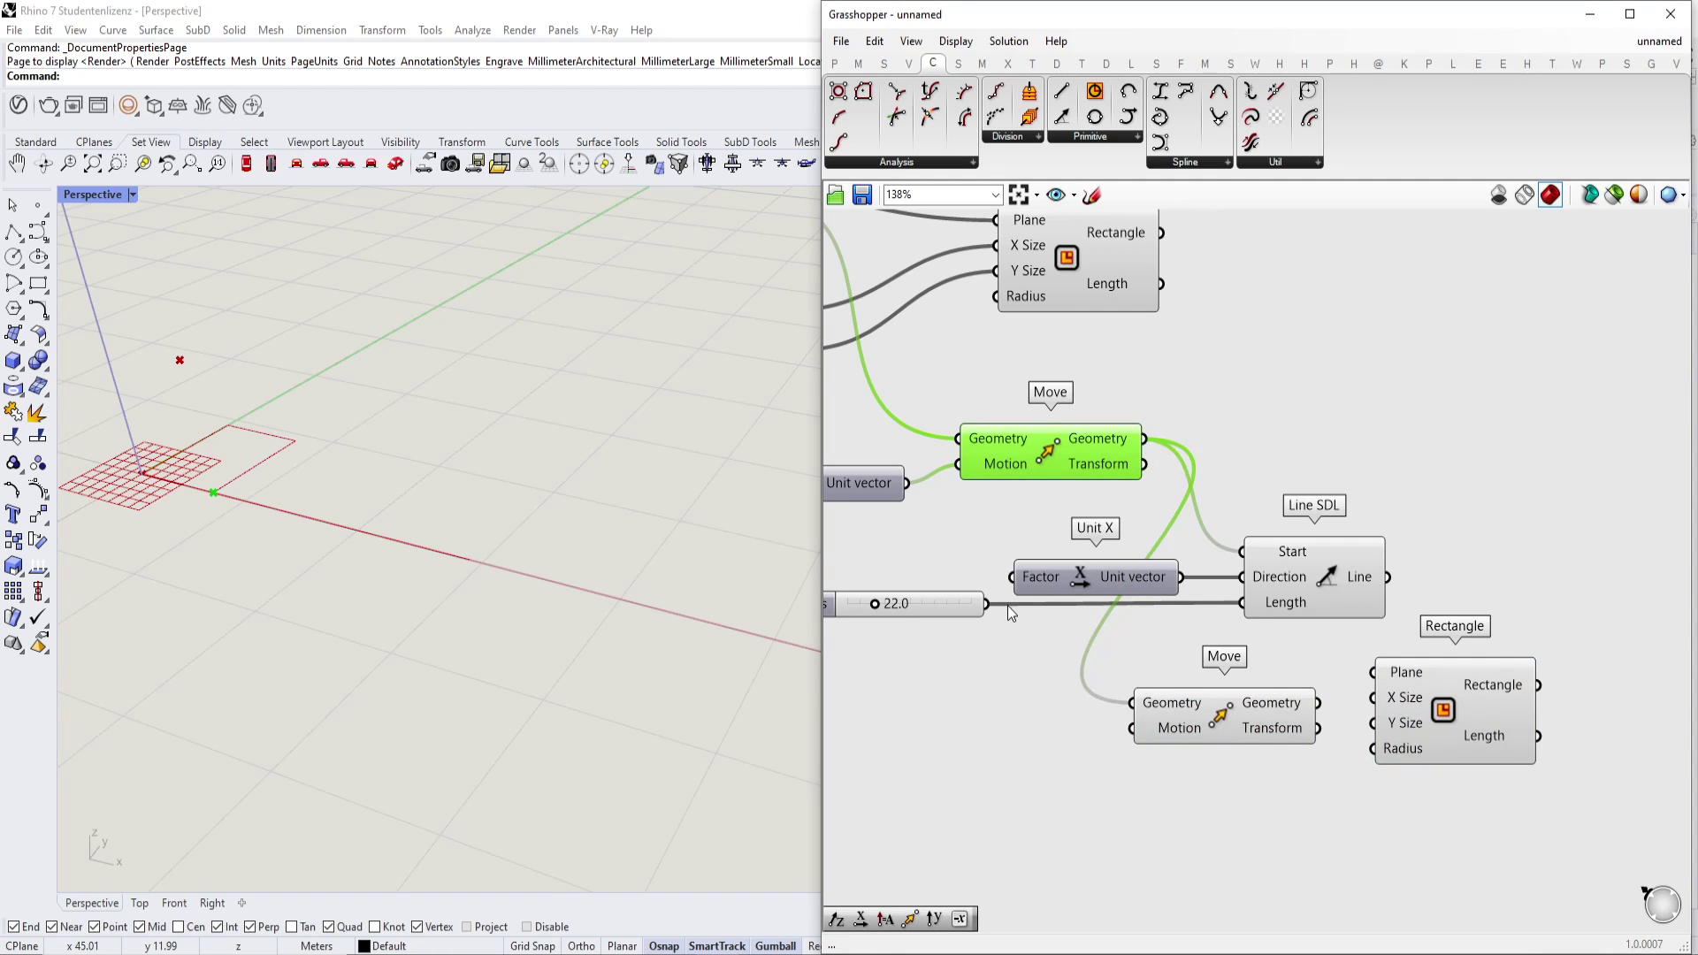
left_click(1010, 614)
left_click_drag(986, 603, 1010, 576)
left_click_drag(1180, 577, 1132, 728)
right_click_drag(1193, 730, 1143, 727)
Rearrange the second Move and Rectangle components side by side, above and beyond the Line SDL component.
left_click(1284, 579)
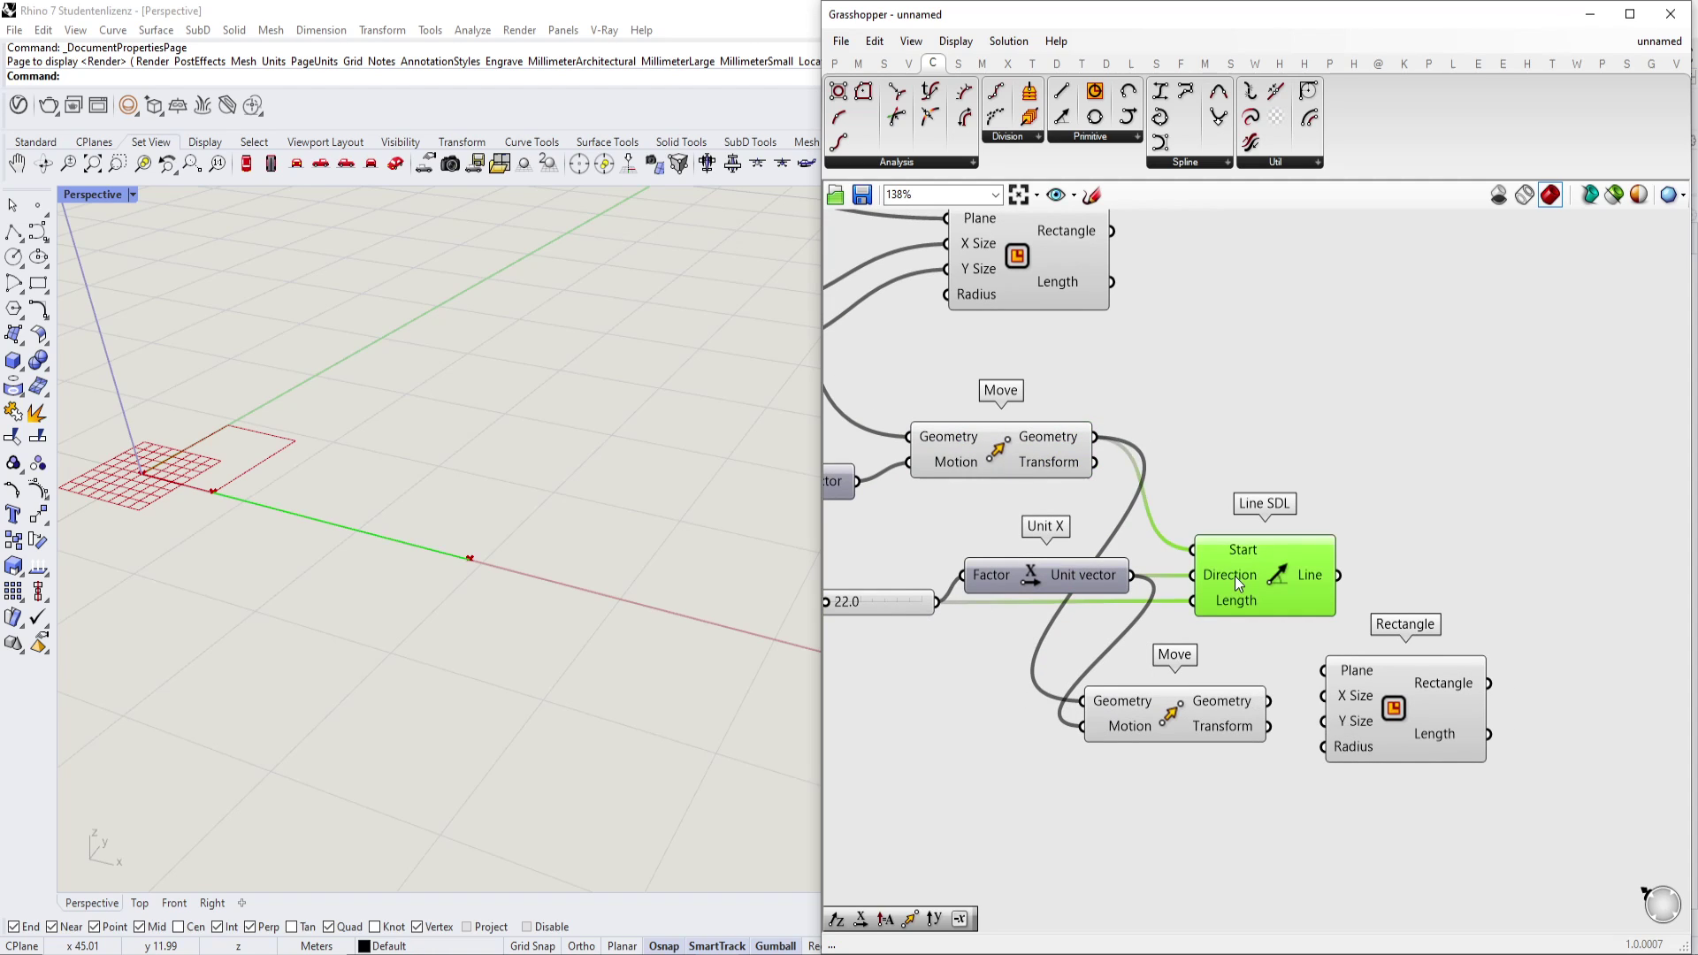
left_click(1190, 710)
left_click_drag(1388, 716, 1564, 686)
left_click_drag(1198, 740, 1443, 485)
right_click_drag(1404, 505, 1197, 581)
left_click_drag(1365, 756, 1430, 595)
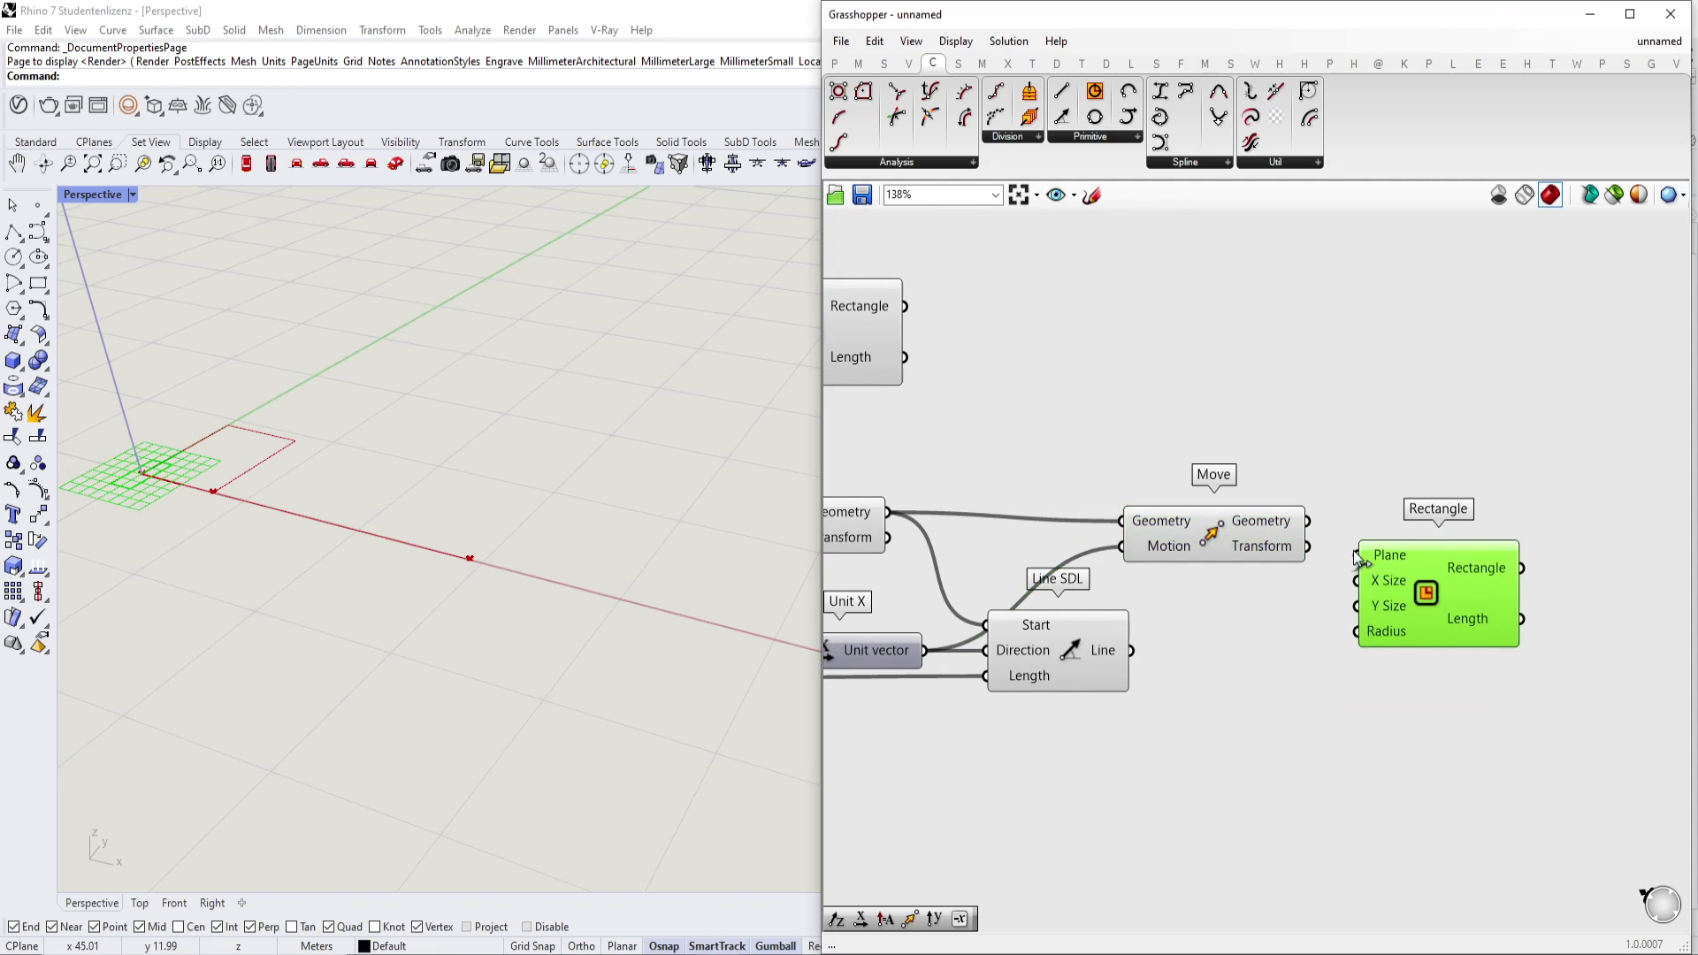
Build the second rectangle on the second Move's point, with the X Size Box and Y Size Box sliders driving its X and Y sizes.
left_click(1326, 541)
left_click_drag(1307, 521, 1353, 558)
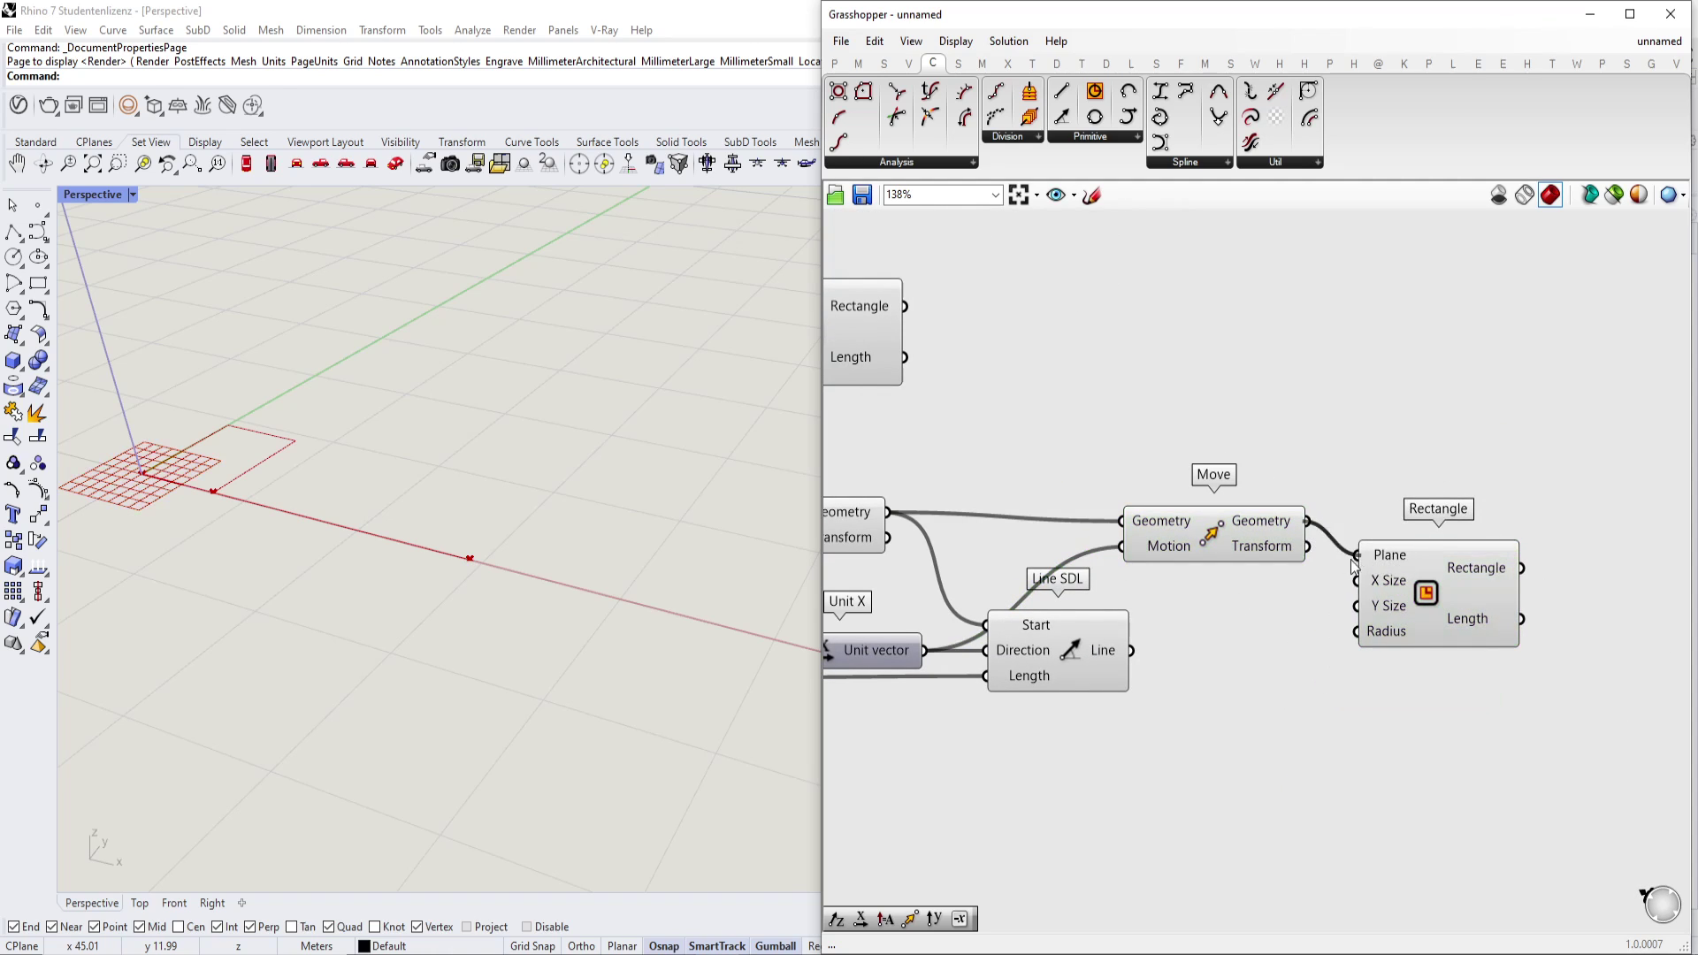
left_click_drag(1466, 615, 1492, 598)
scroll(1213, 583, "down", 2)
right_click_drag(1213, 583, 1459, 610)
right_click_drag(999, 484, 1069, 487)
scroll(1179, 532, "up", 1)
scroll(1030, 474, "down", 1)
left_click_drag(1031, 476, 1464, 586)
right_click_drag(1645, 605, 1463, 586)
left_click_drag(1463, 586, 1005, 508)
scroll(1461, 600, "down", 2)
scroll(1067, 511, "up", 2)
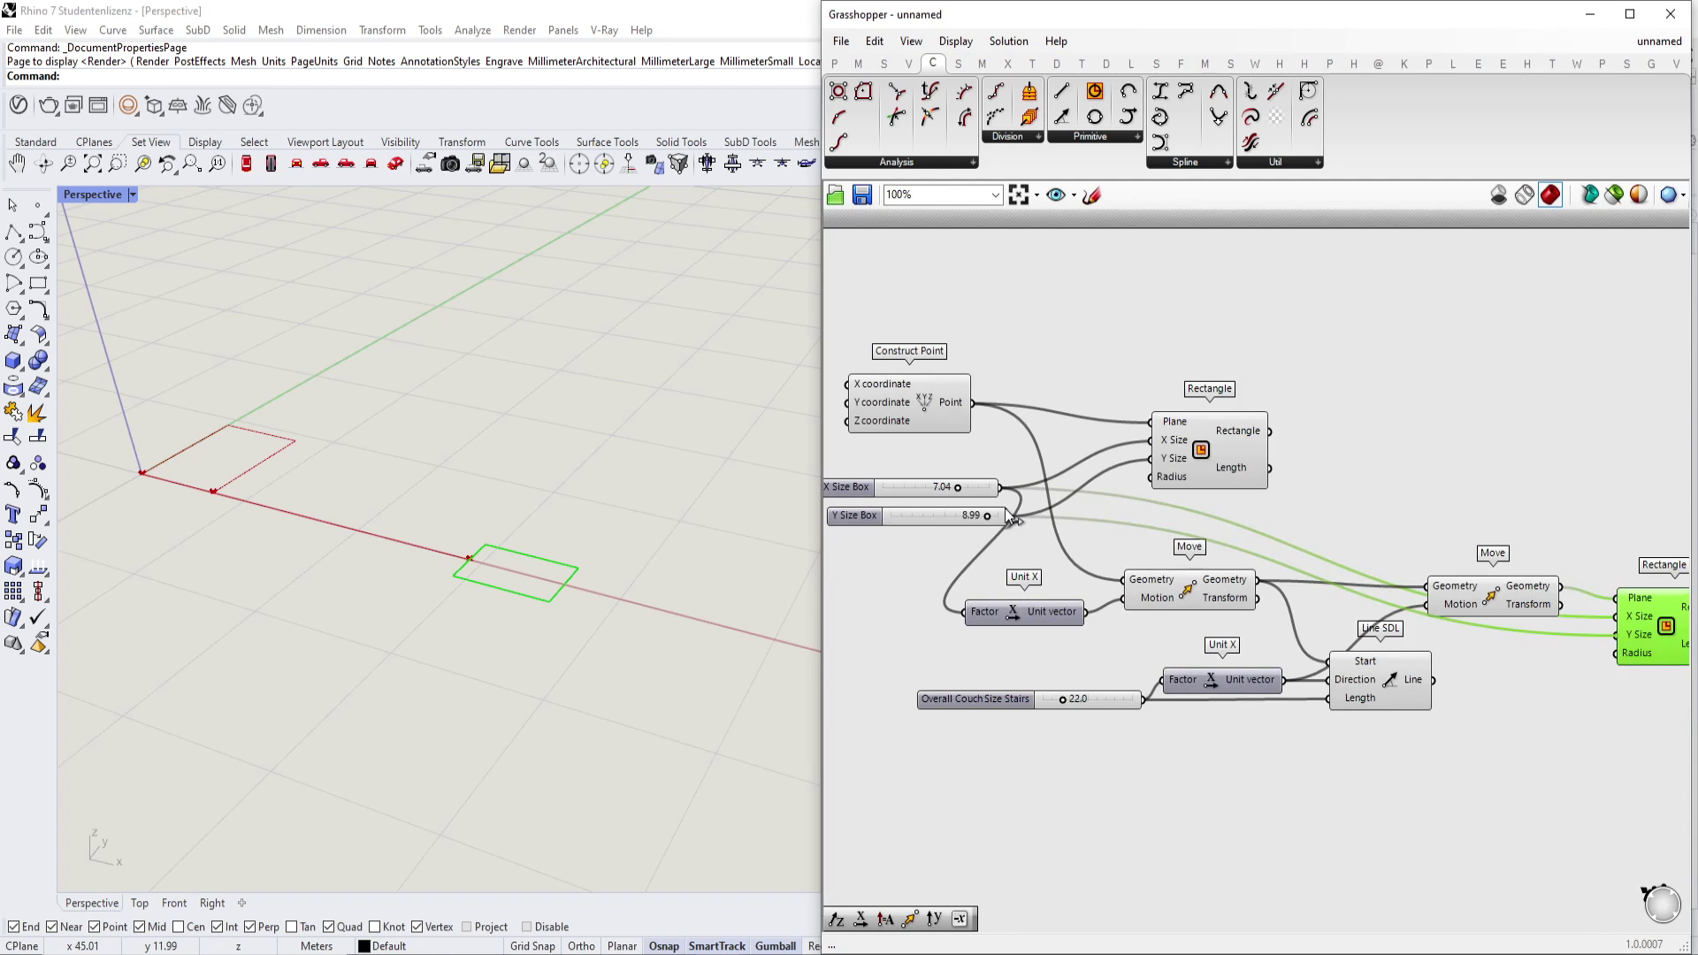
Examine how the two rectangles and their source components relate, highlighting them one after another.
right_click_drag(1200, 539, 1004, 465)
left_click(1514, 460)
left_click(1485, 536)
left_click(1043, 356, "shift")
right_click_drag(1042, 356, 1185, 409)
scroll(1064, 382, "down", 2)
left_click(986, 418)
left_click(1213, 442)
Duplicate the second Move component and place the copy below the second Rectangle.
scroll(1223, 380, "up", 3)
left_click(1342, 556)
left_click(1191, 516)
left_click_drag(1366, 555, 1440, 528)
left_click(1179, 523)
key("ctrl+c")
key("ctrl+v")
left_click_drag(1172, 518, 1331, 611)
Wire the copied Move with the second Move's point as Geometry and the X Size Box-driven Unit X vector as Motion.
right_click_drag(1137, 519, 1026, 480)
right_click_drag(1285, 536, 1134, 519)
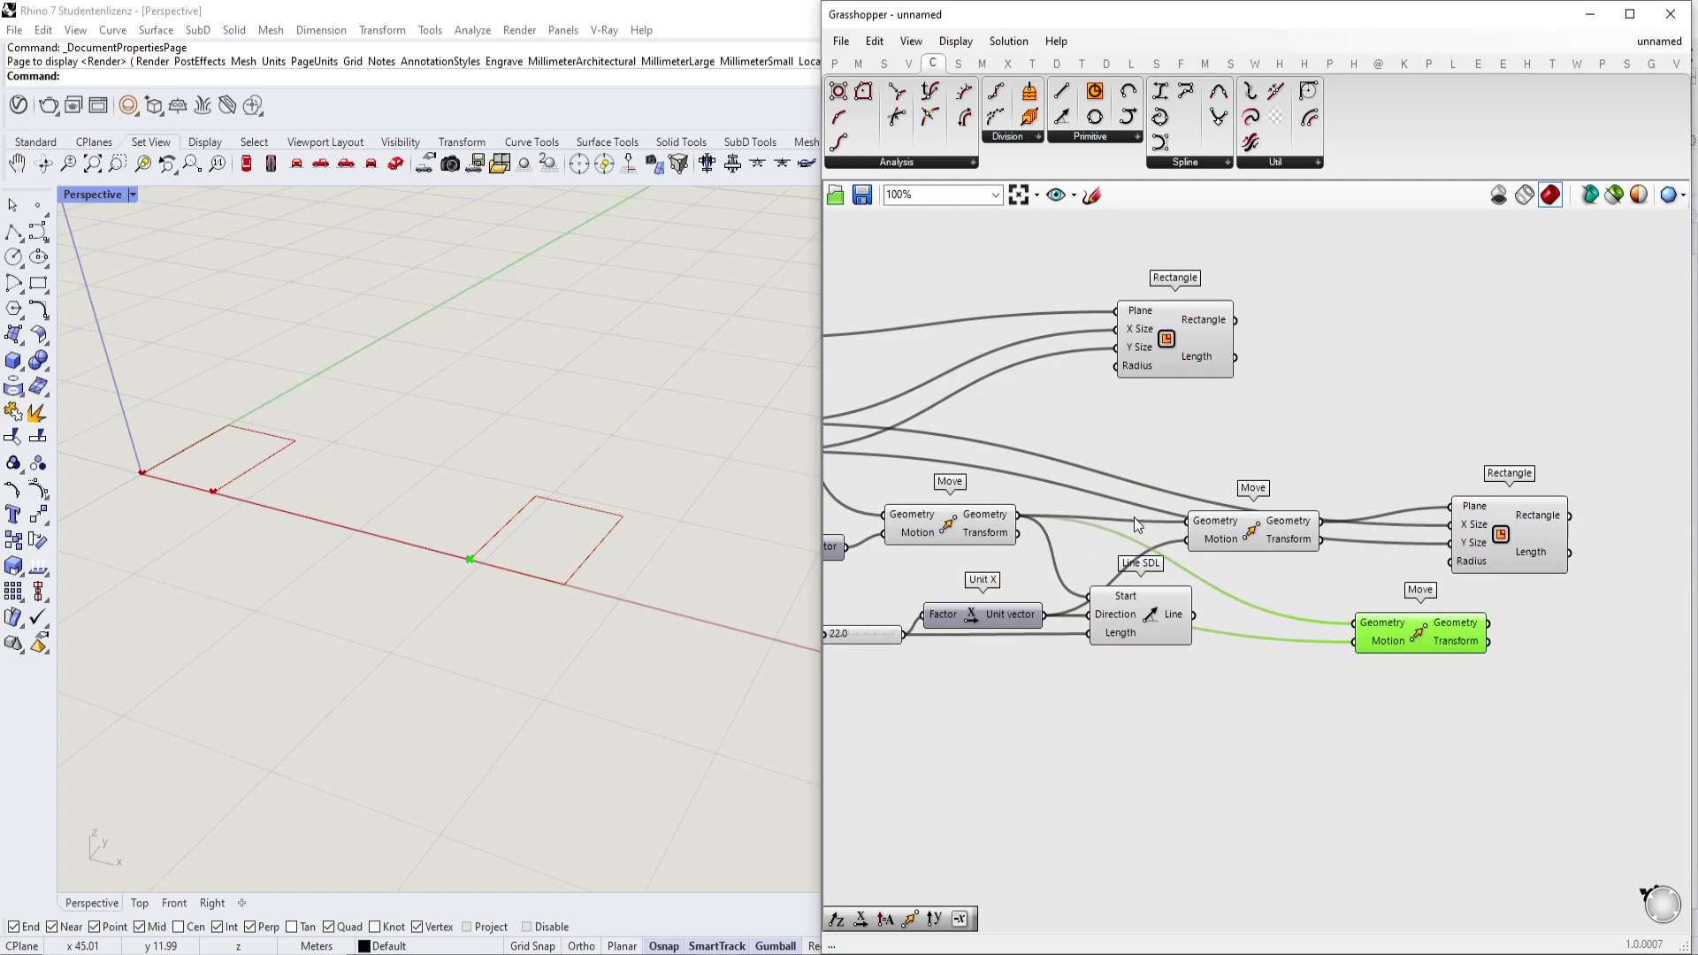
right_click_drag(1022, 508, 1112, 524)
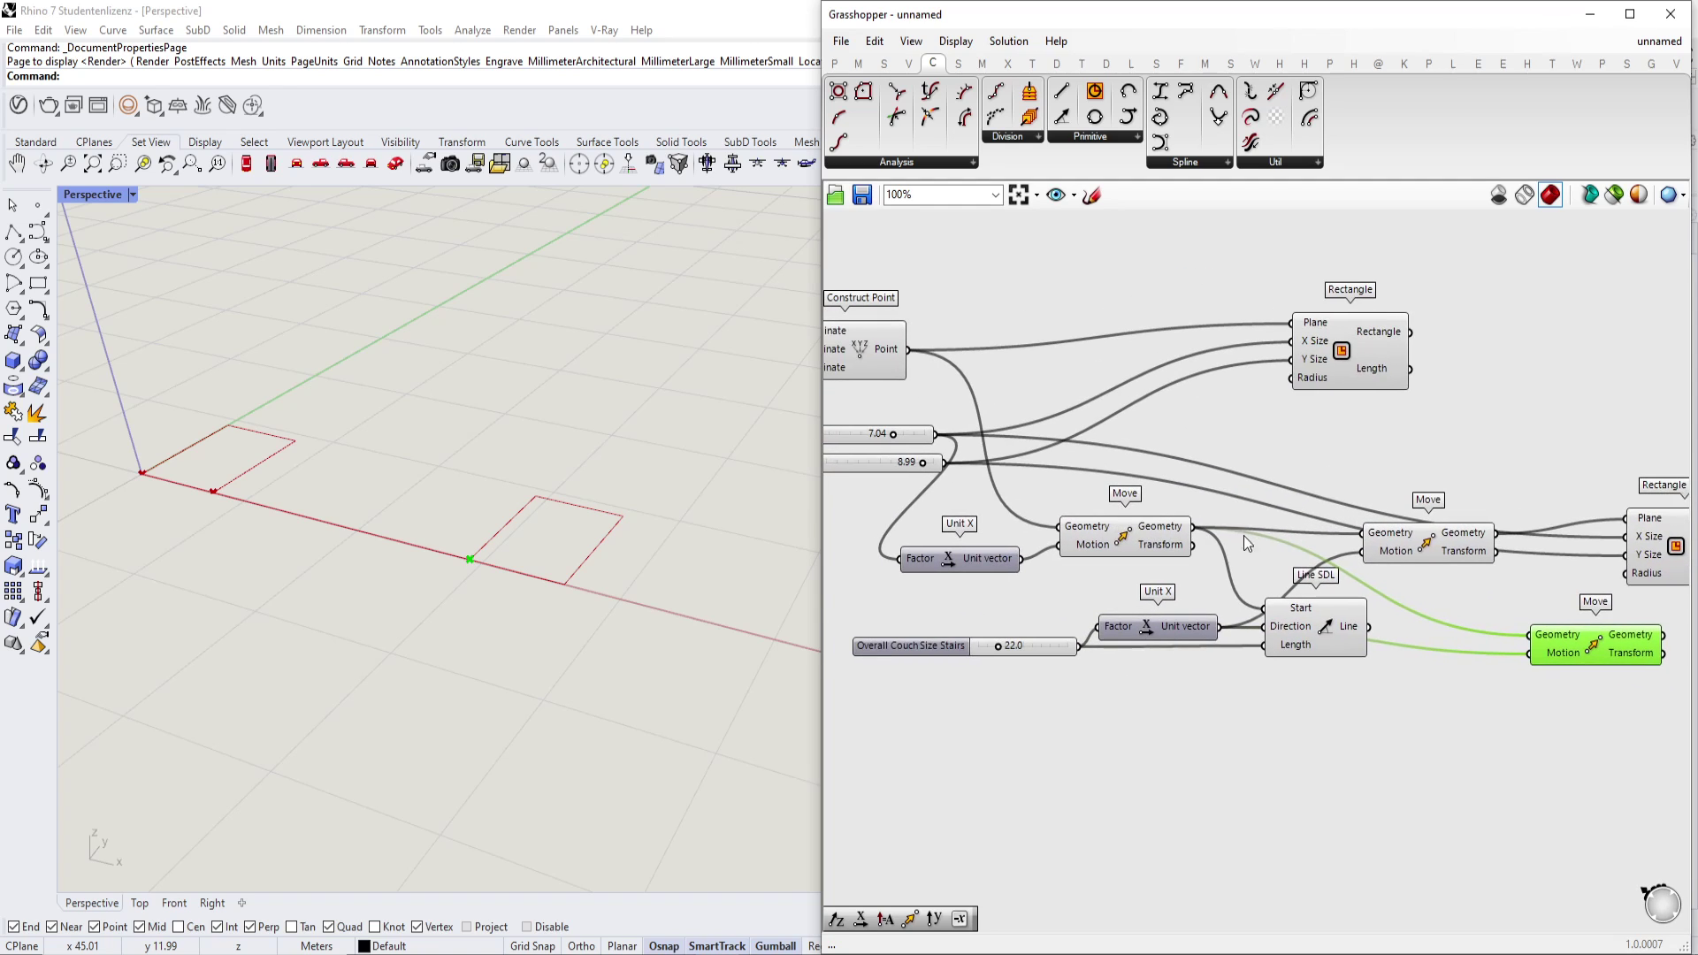
right_click_drag(1385, 580, 1287, 574)
right_click_drag(984, 550, 1066, 542)
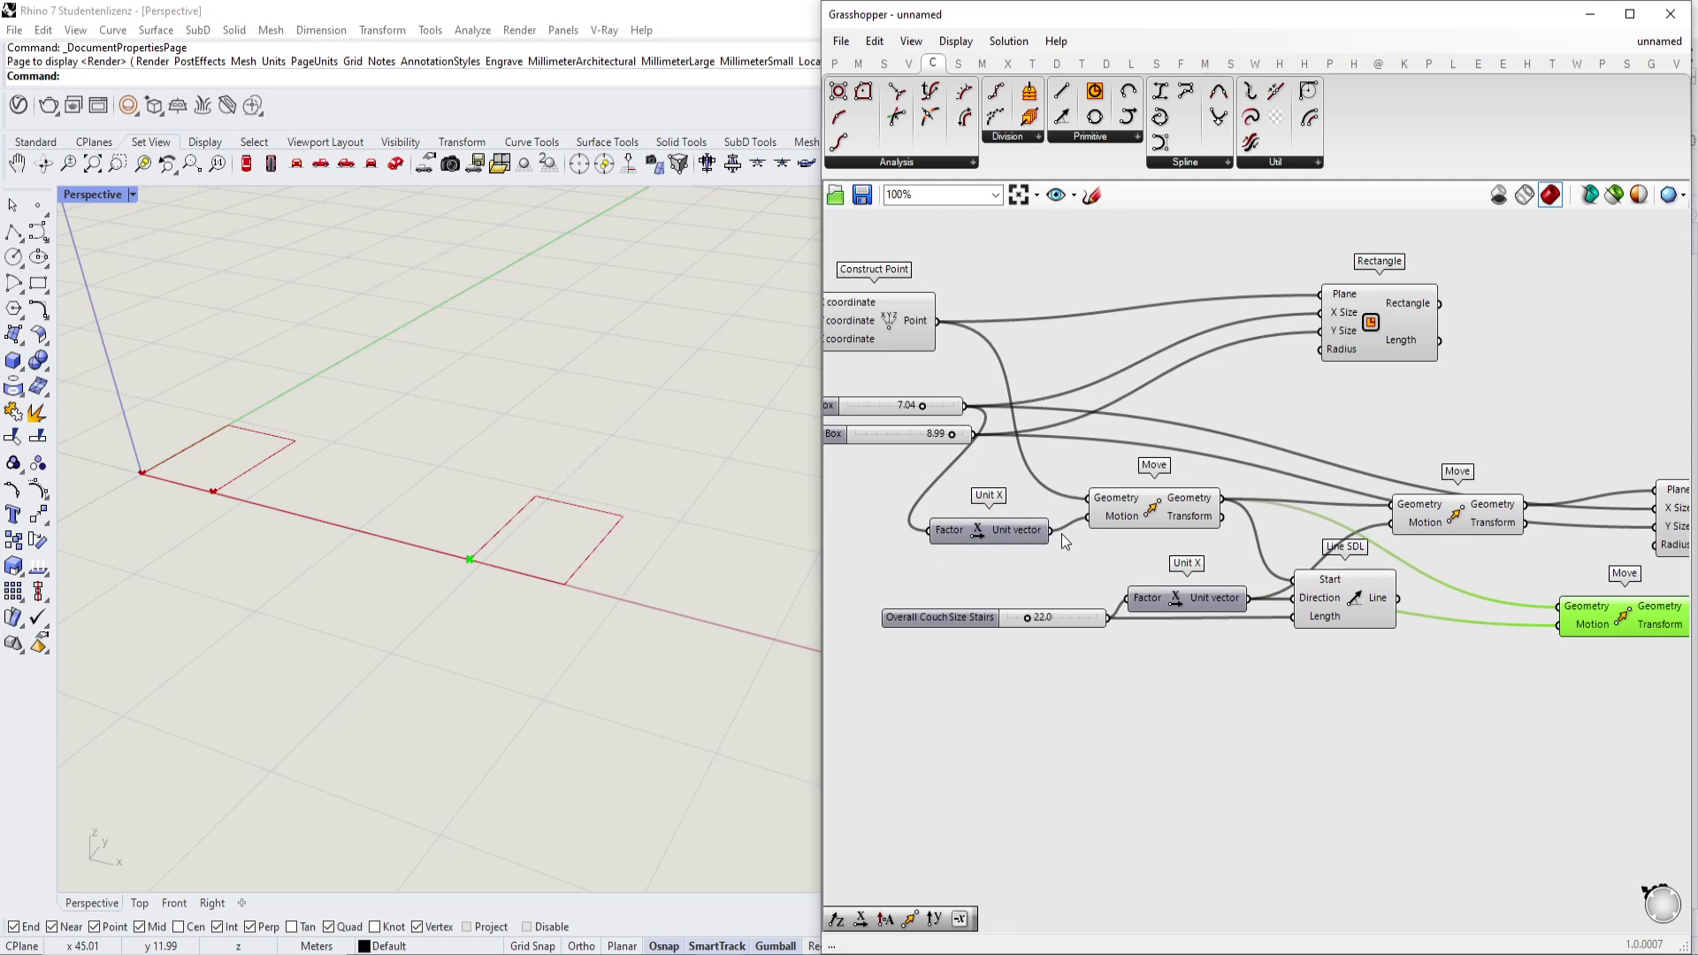
left_click_drag(1052, 531, 1558, 606)
right_click_drag(1602, 621, 1467, 617)
left_click_drag(1452, 605, 1472, 597)
left_click(1376, 506)
left_click_drag(1406, 495, 1071, 546)
left_click(1457, 612)
Examine the corner points and the line between both rectangles in the viewport.
scroll(1451, 608, "down", 2)
right_click_drag(1406, 587, 1180, 575)
scroll(1179, 576, "up", 3)
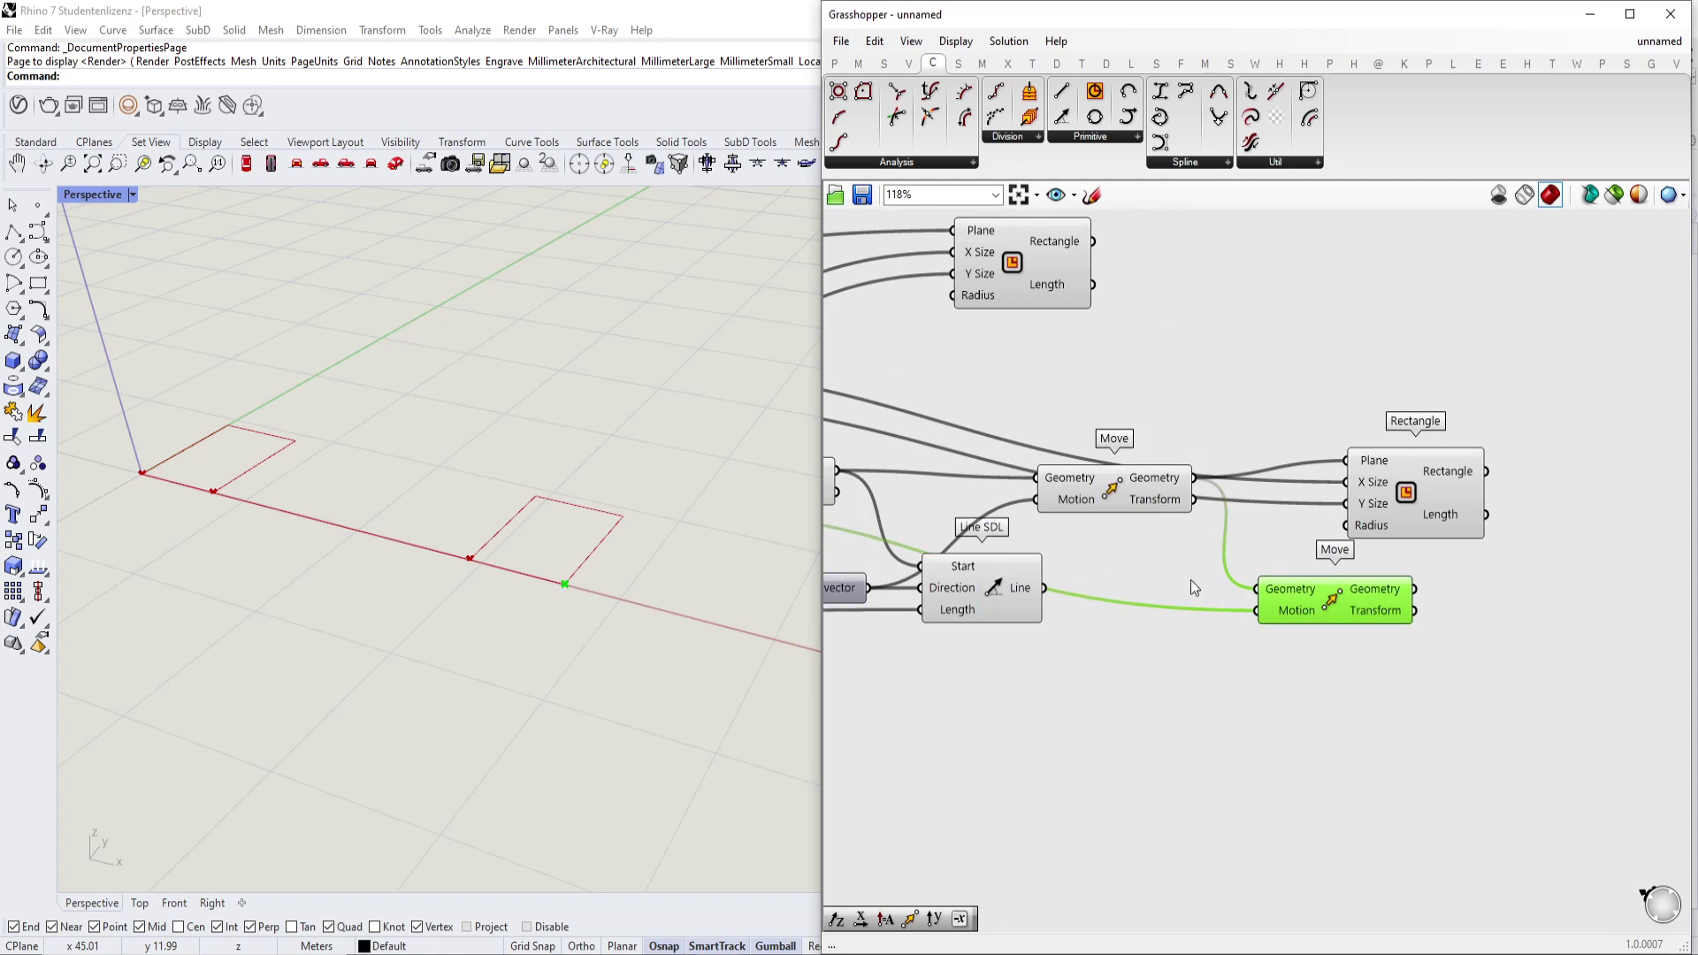
scroll(639, 541, "down", 3)
scroll(605, 536, "up", 4)
scroll(661, 513, "down", 2)
scroll(482, 545, "up", 3)
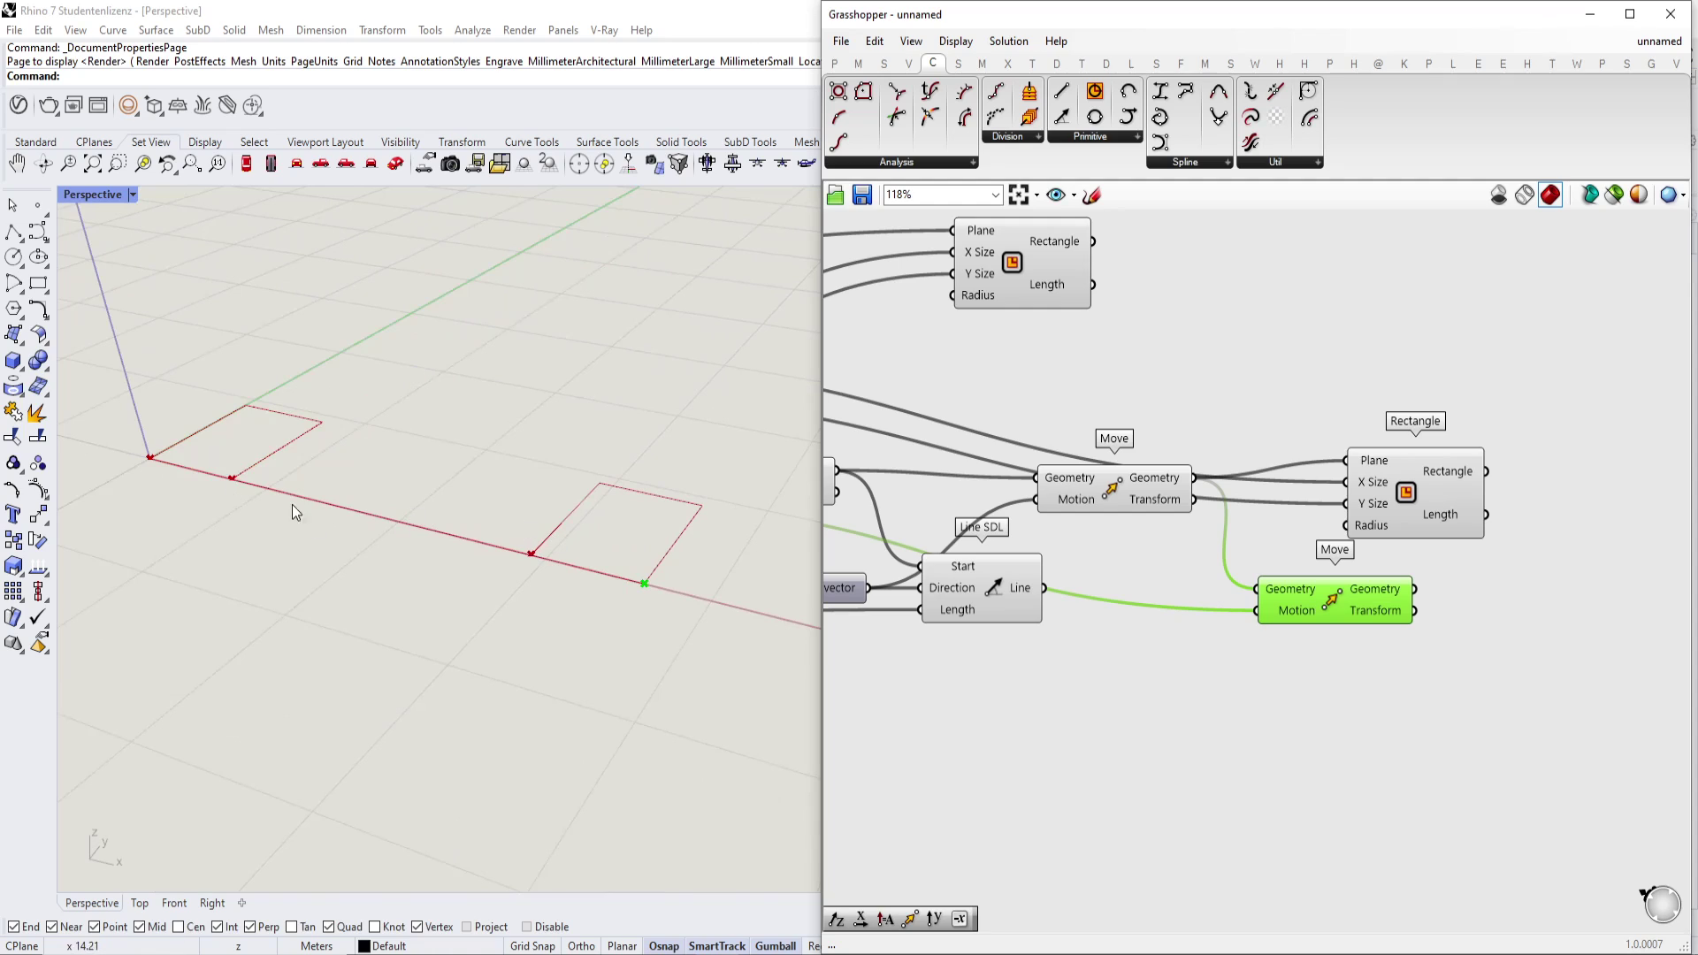
scroll(261, 487, "up", 1)
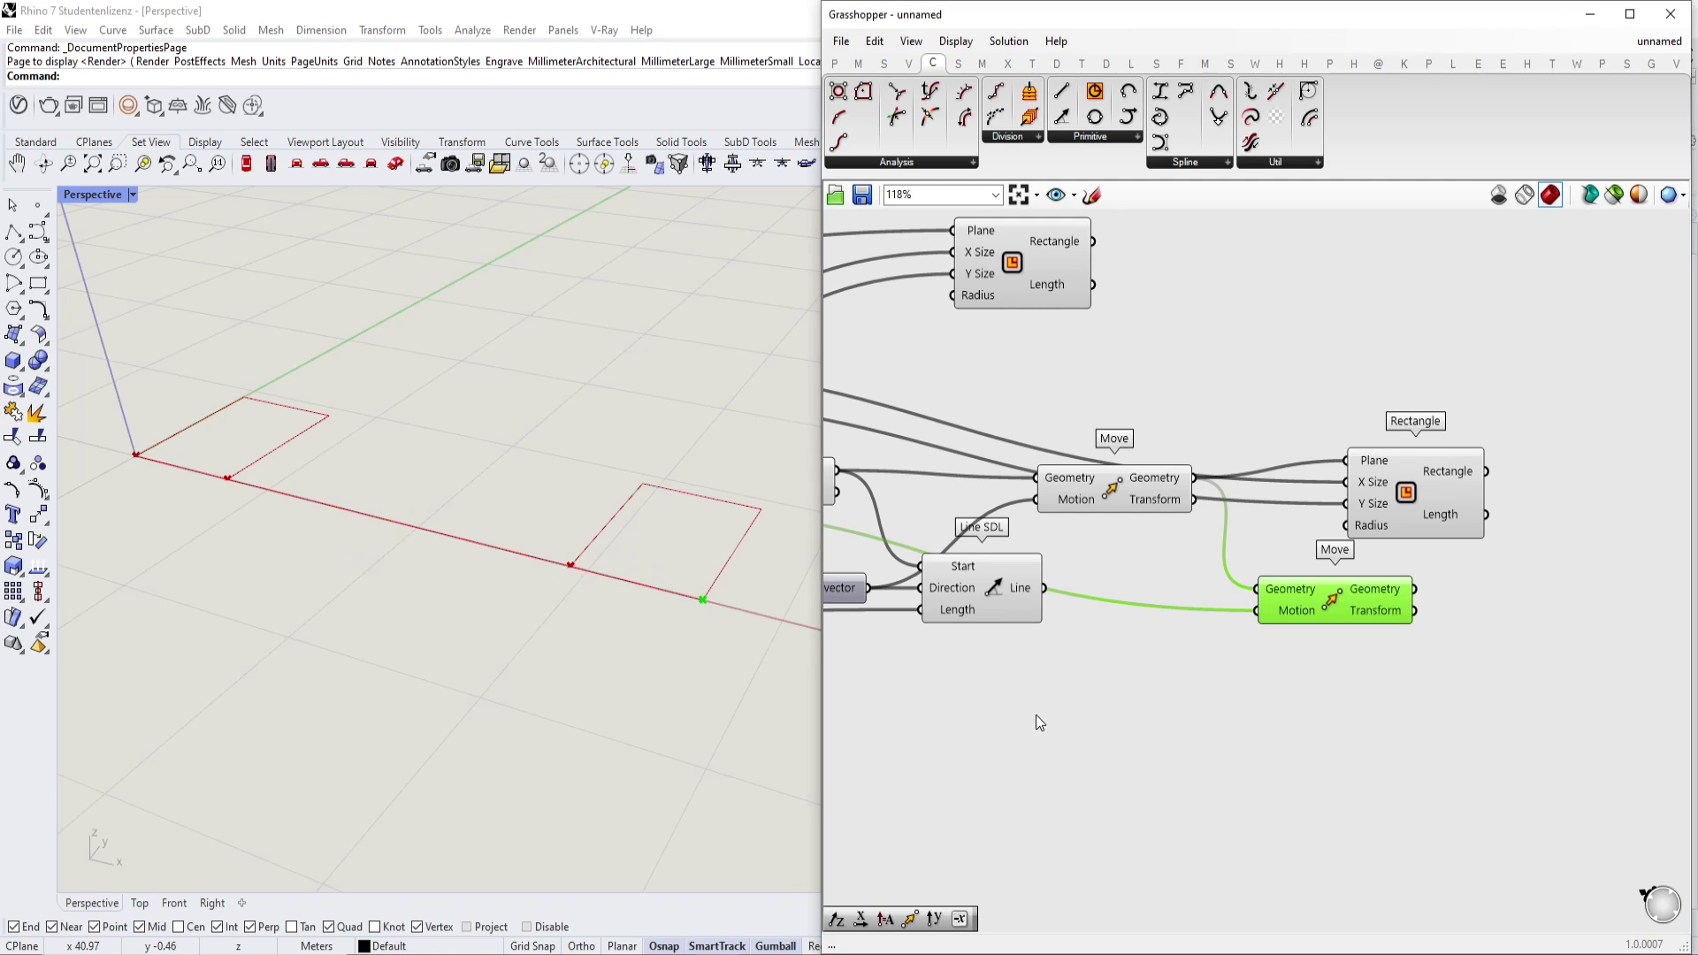
Start a freehand sketch below the Line SDL component and mark two crosses as corner points.
left_click(1092, 196)
scroll(1229, 329, "down", 3)
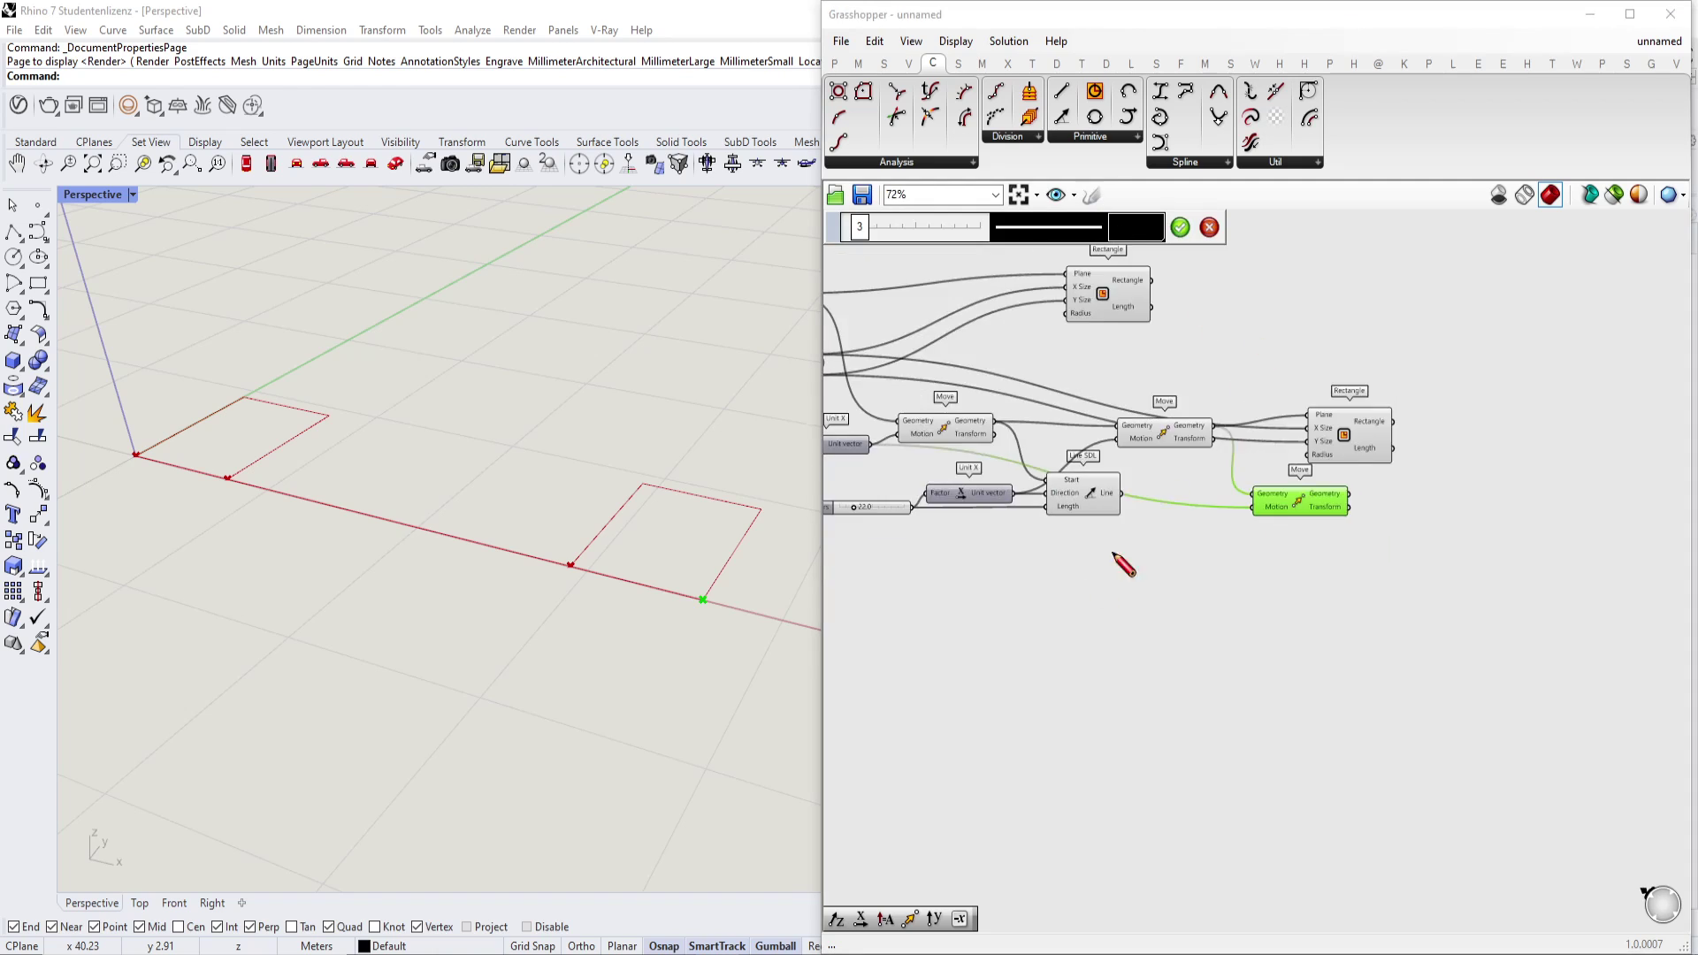
scroll(1062, 619, "up", 5)
left_click_drag(883, 541, 915, 524)
left_click_drag(893, 513, 921, 536)
left_click_drag(1113, 553, 1138, 535)
left_click_drag(1135, 528, 1138, 553)
Sketch a rectangle outline between the two crosses, add a third cross away from it, and finish the sketch.
scroll(1078, 569, "down", 1)
left_click_drag(943, 536, 939, 633)
mouse_move(943, 536)
left_mouse_down()
mouse_move(1123, 537)
mouse_move(1117, 623)
mouse_move(953, 630)
left_mouse_up()
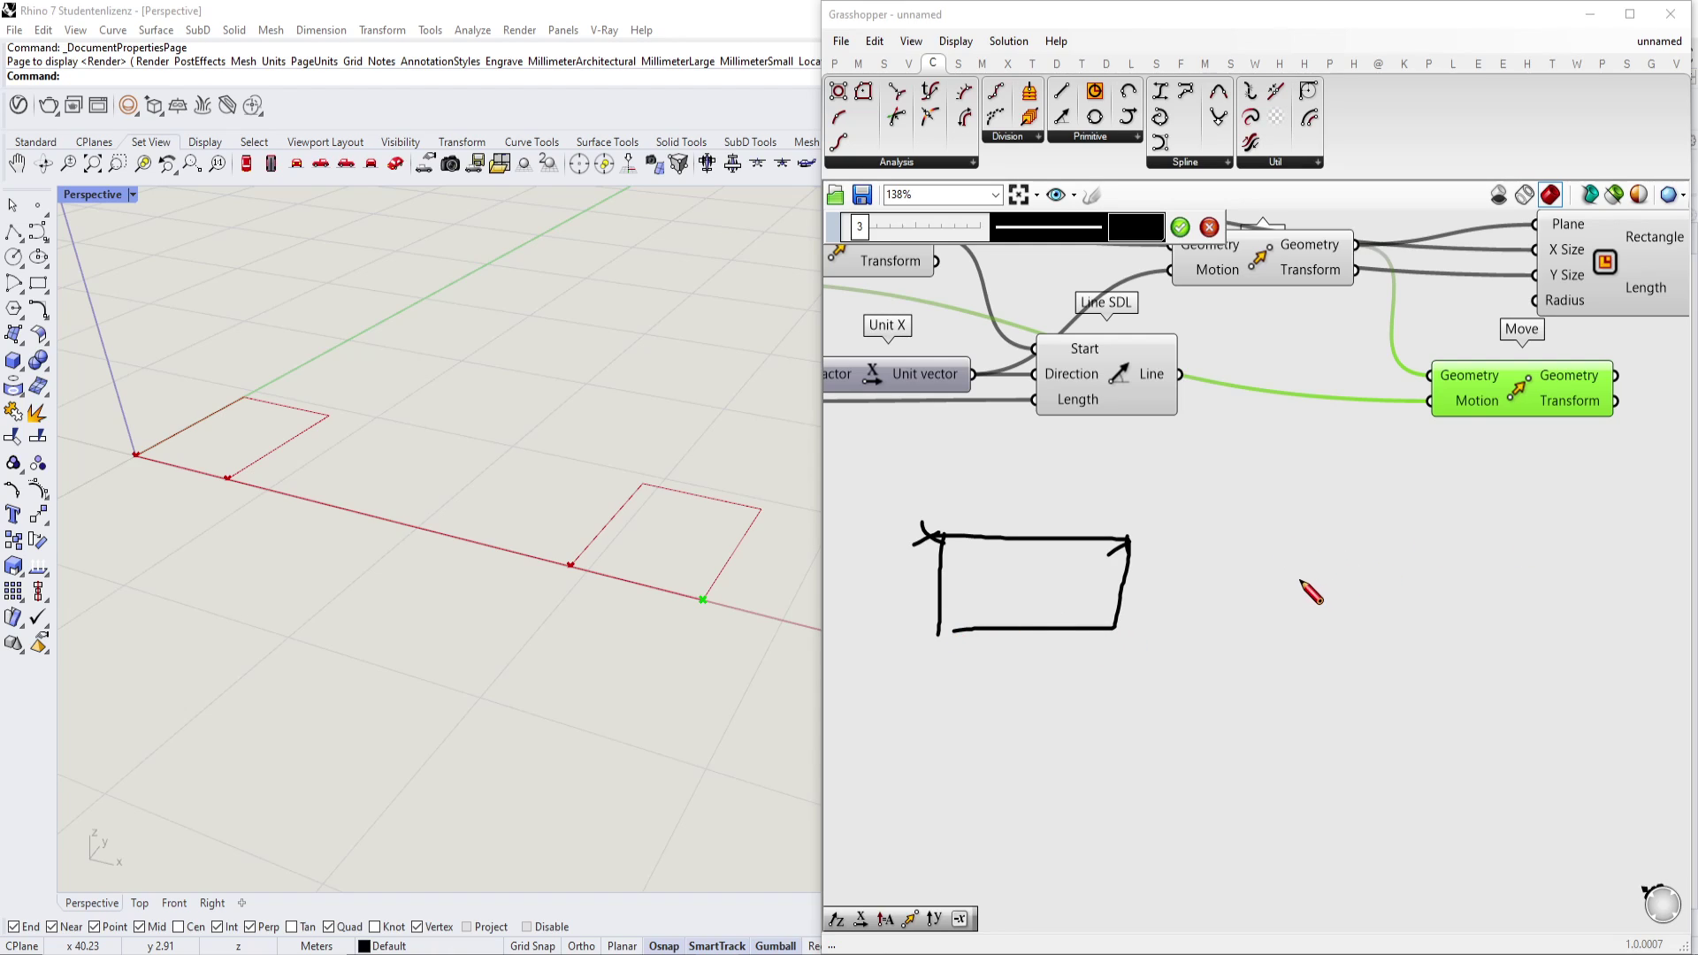
left_click_drag(1388, 584, 1368, 608)
left_click(1179, 227)
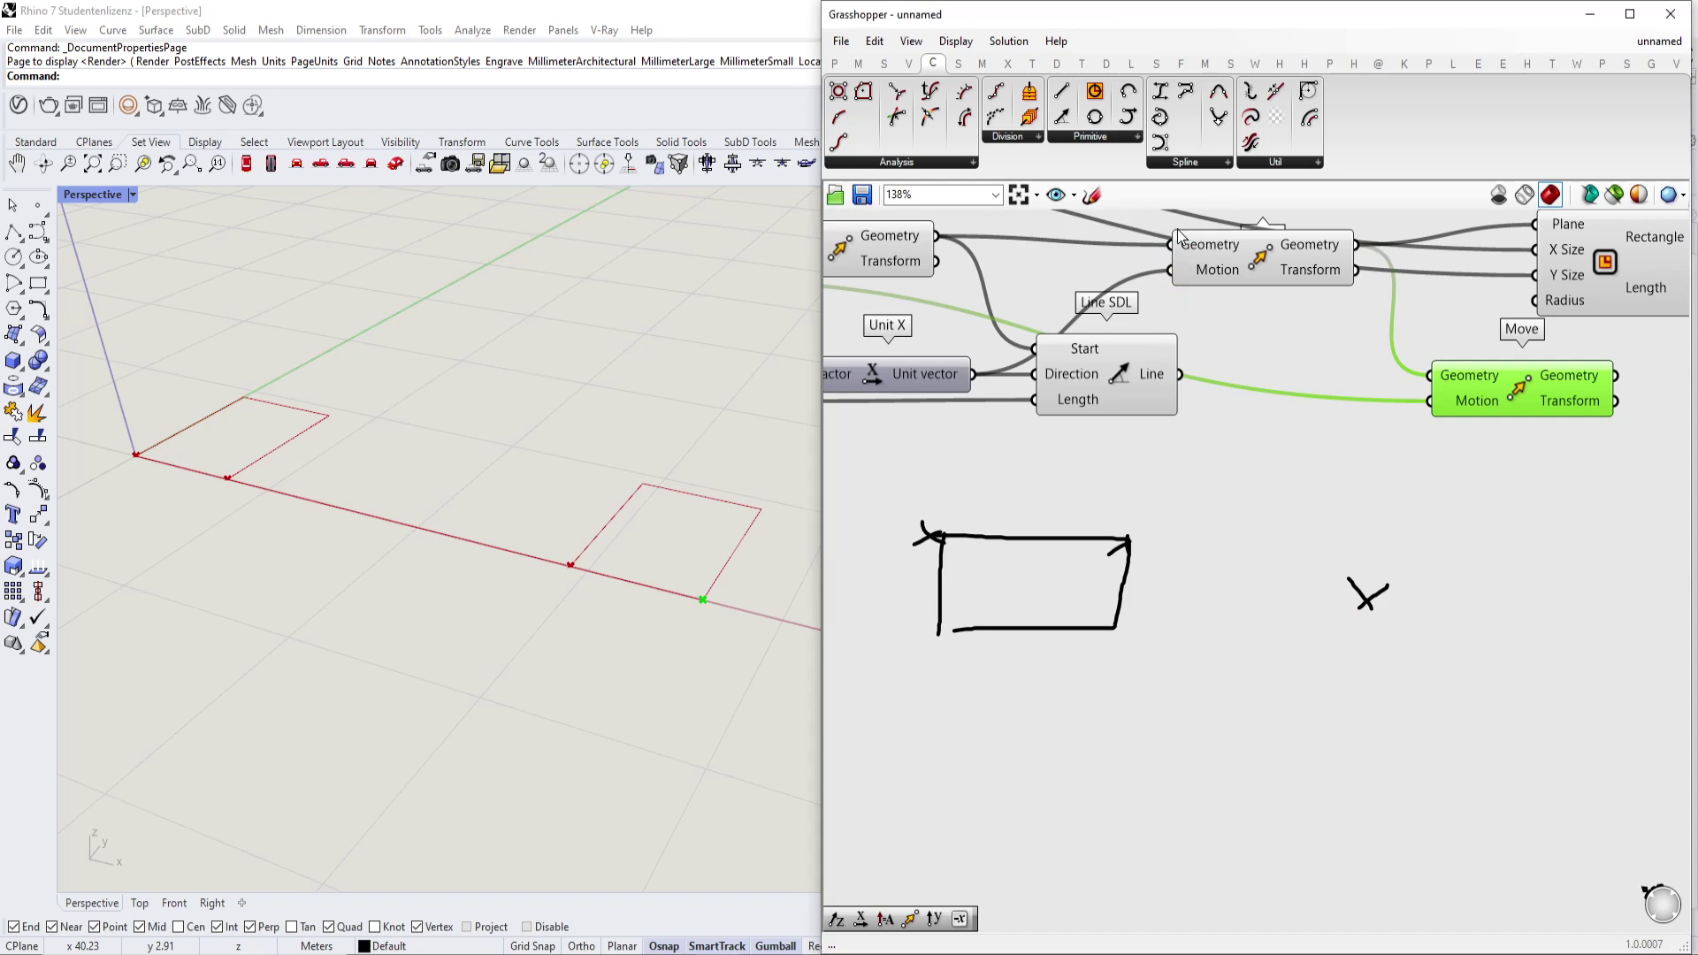
Sketch a dotted black curve of width 5 from the rectangle's first corner cross past the separate third cross.
left_click(1092, 195)
left_click(1013, 228)
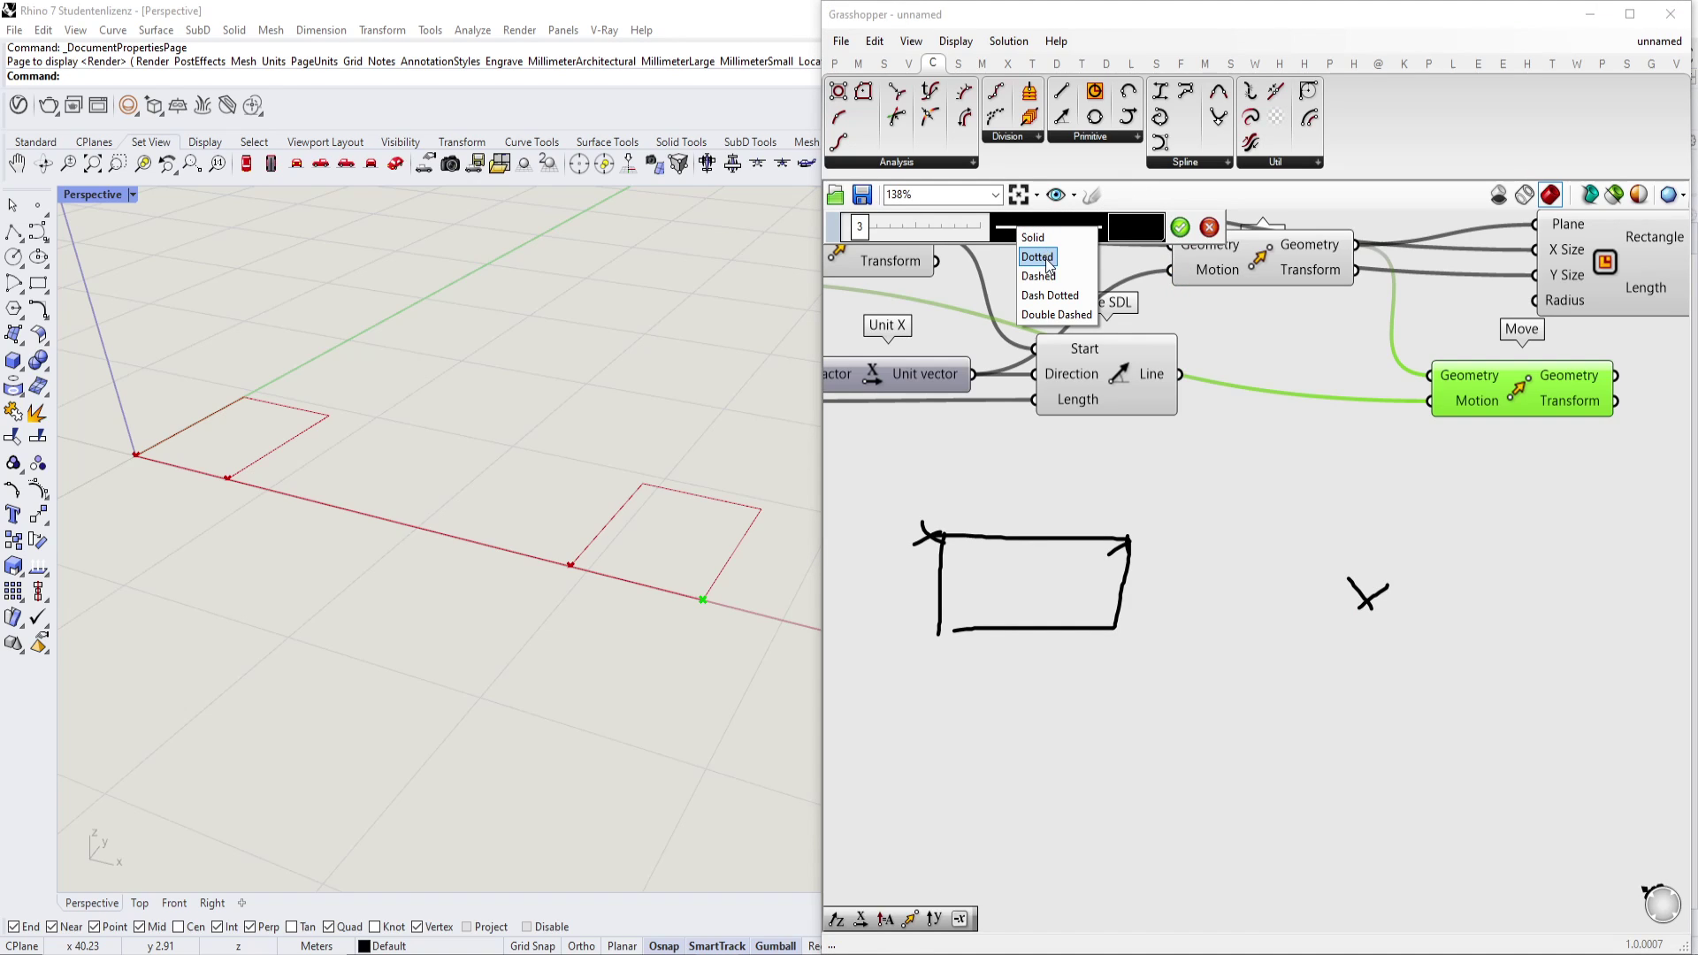
left_click(1038, 256)
left_click_drag(860, 232, 868, 228)
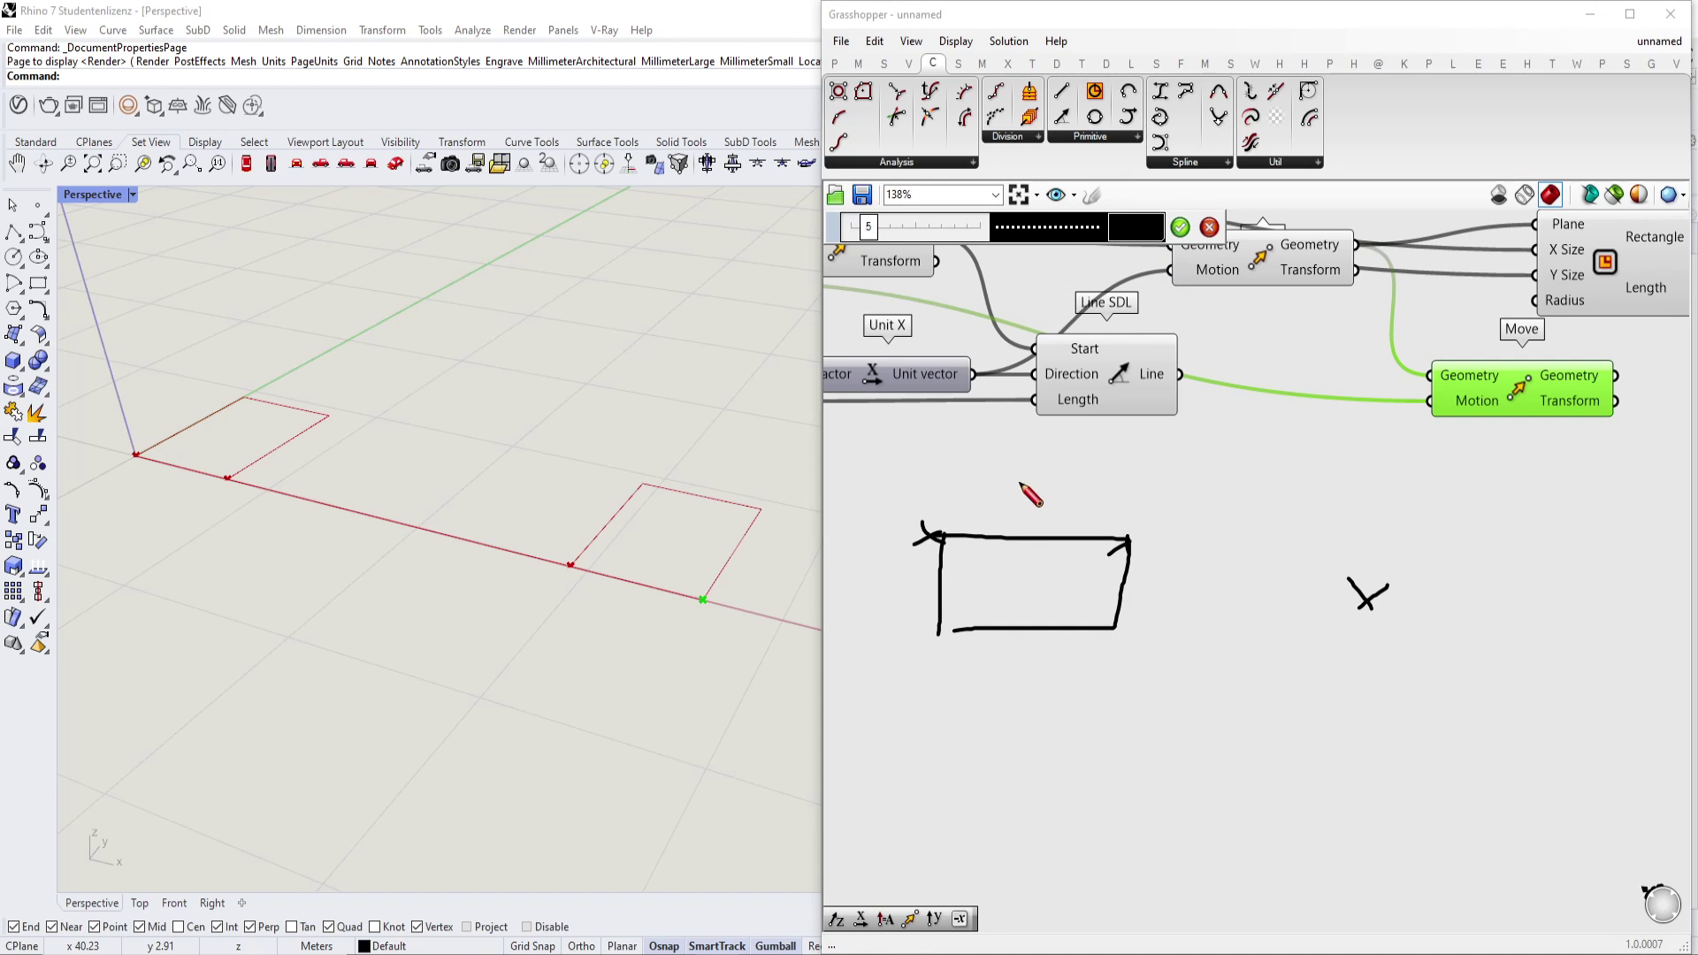
mouse_move(925, 536)
left_mouse_down()
mouse_move(1378, 617)
mouse_move(1576, 562)
left_mouse_up()
scroll(1127, 542, "up", 5)
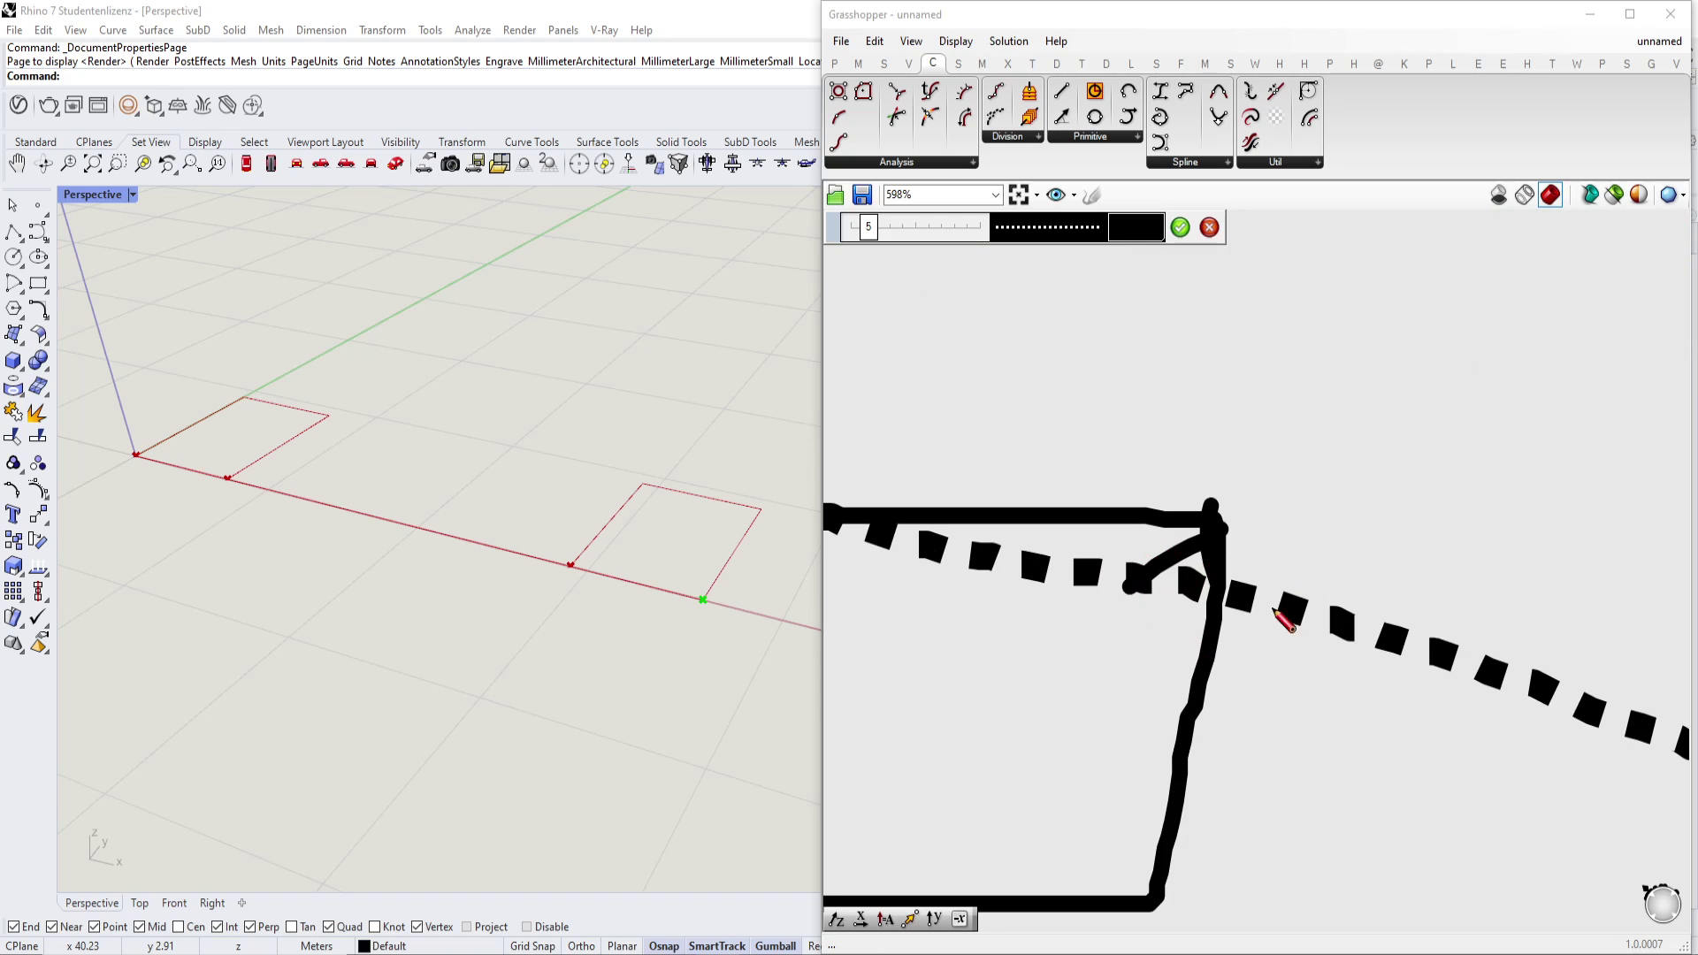
left_click(1180, 227)
scroll(1270, 436, "down", 5)
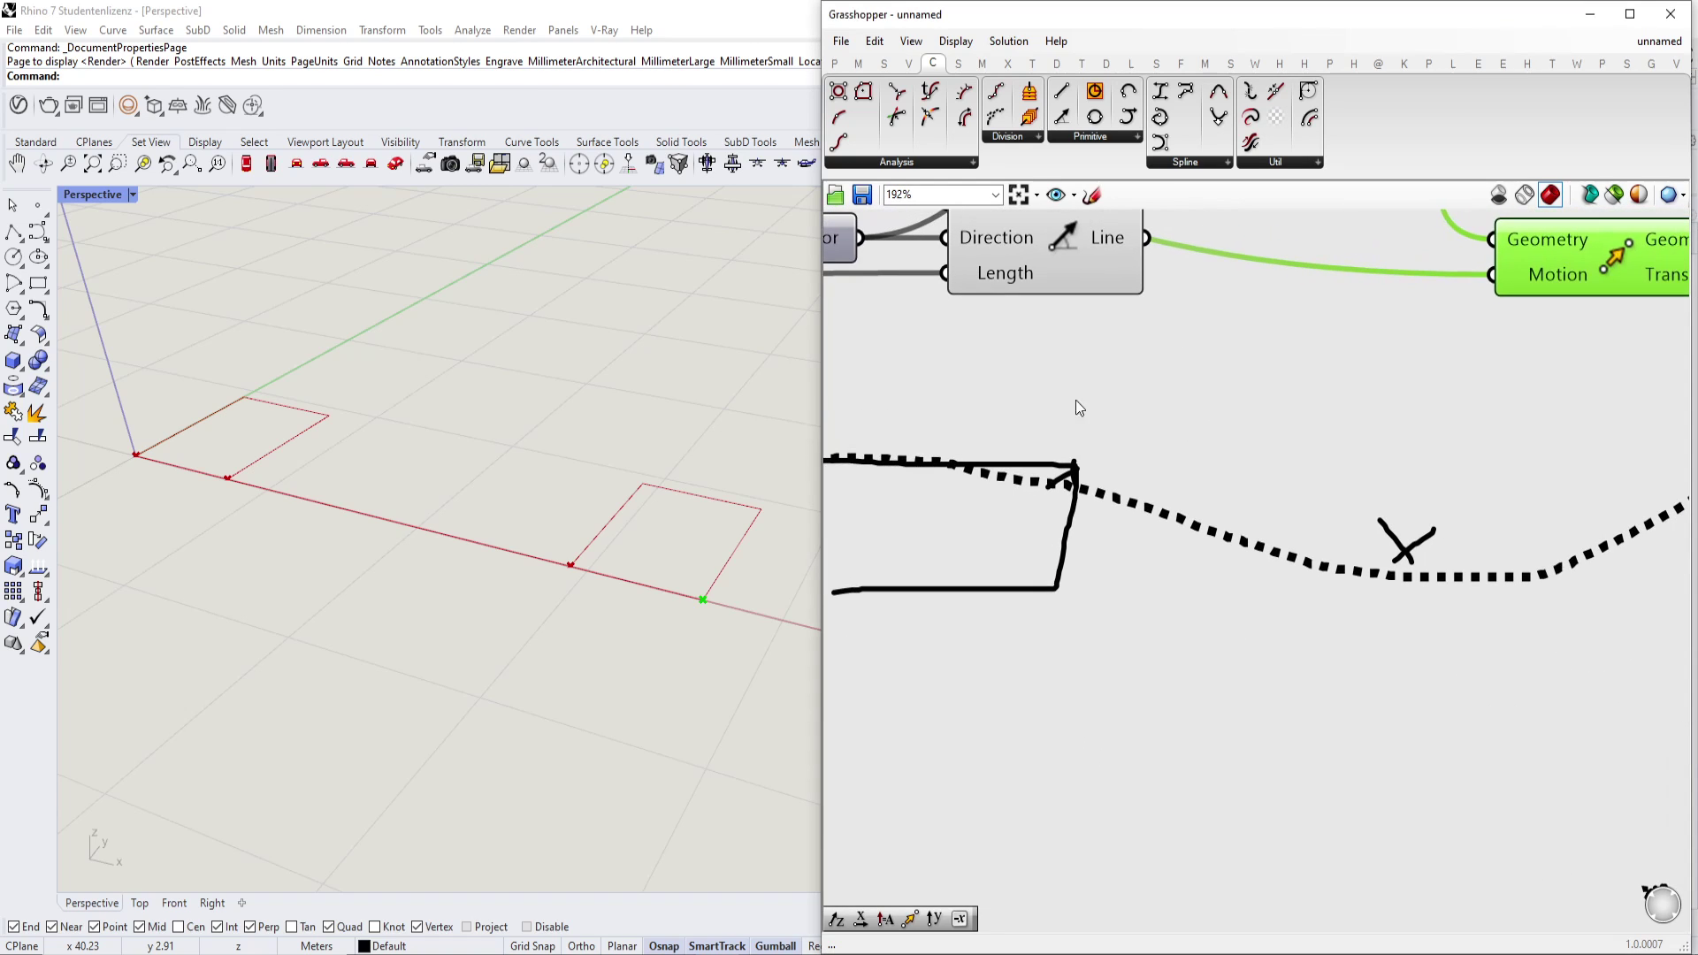
Sketch a red cross beside the rectangle's second corner and a solid red curve from the first corner through it, following the dotted curve.
left_click(1091, 195)
left_click(1136, 227)
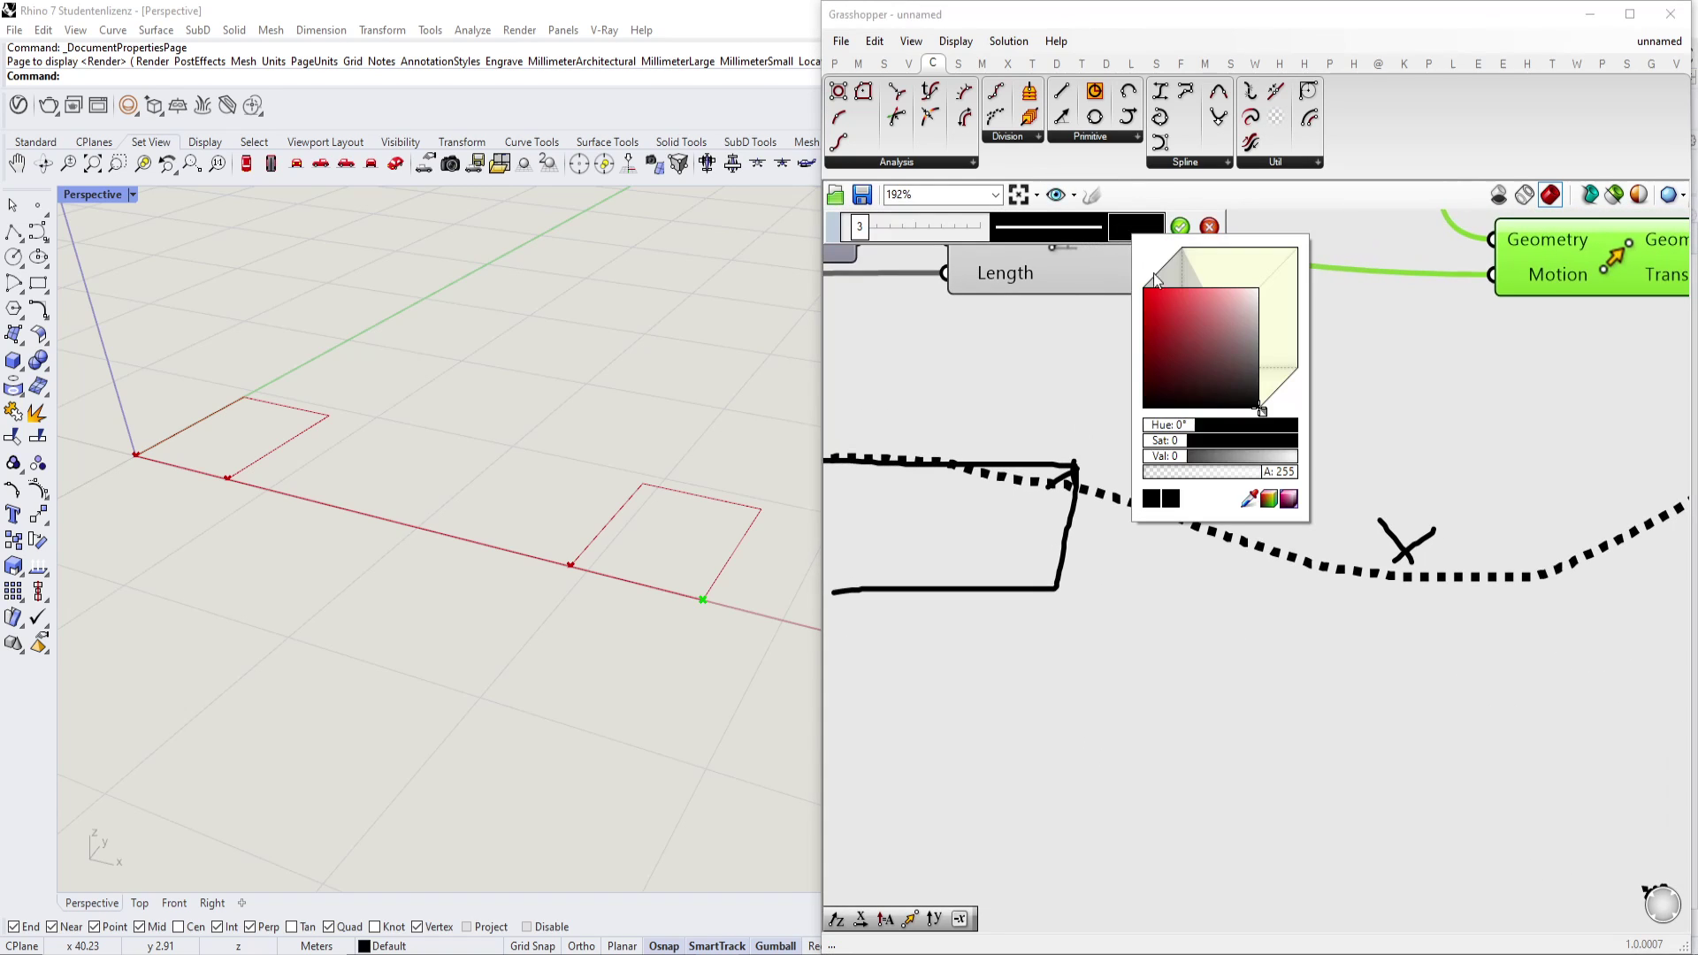
left_click(1163, 343)
mouse_move(1107, 473)
left_mouse_down()
mouse_move(1130, 461)
mouse_move(1131, 479)
left_mouse_up()
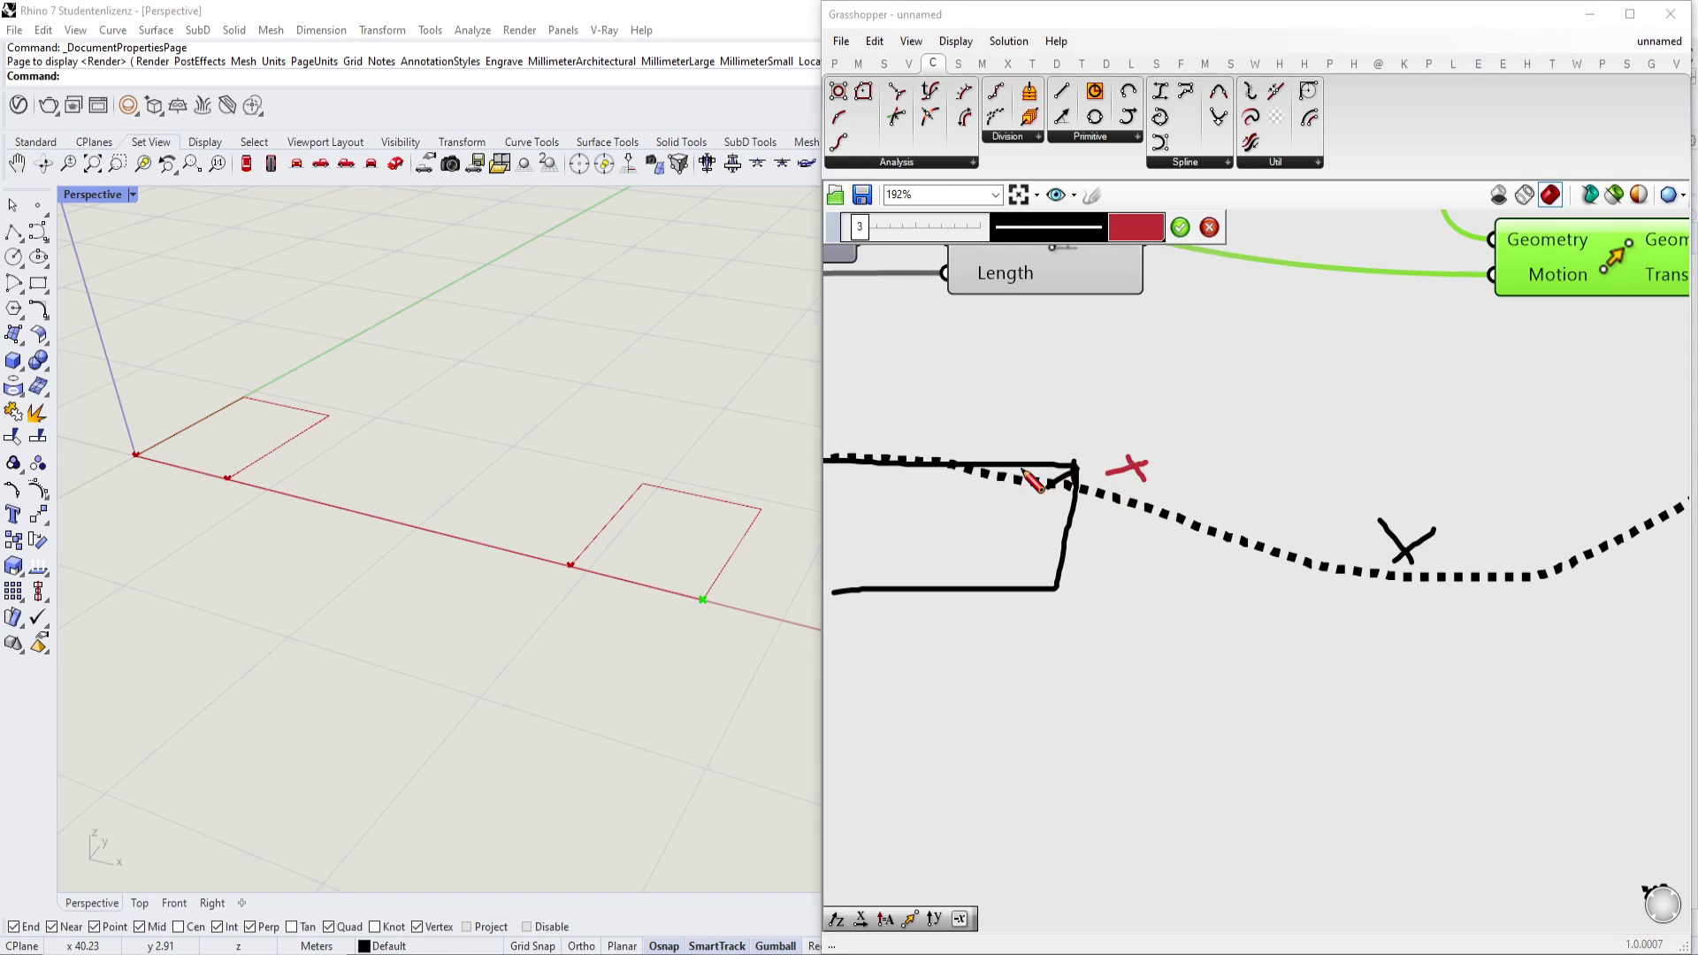
scroll(1031, 482, "down", 3)
mouse_move(913, 462)
left_mouse_down()
mouse_move(1140, 484)
mouse_move(1246, 530)
mouse_move(1397, 536)
left_mouse_up()
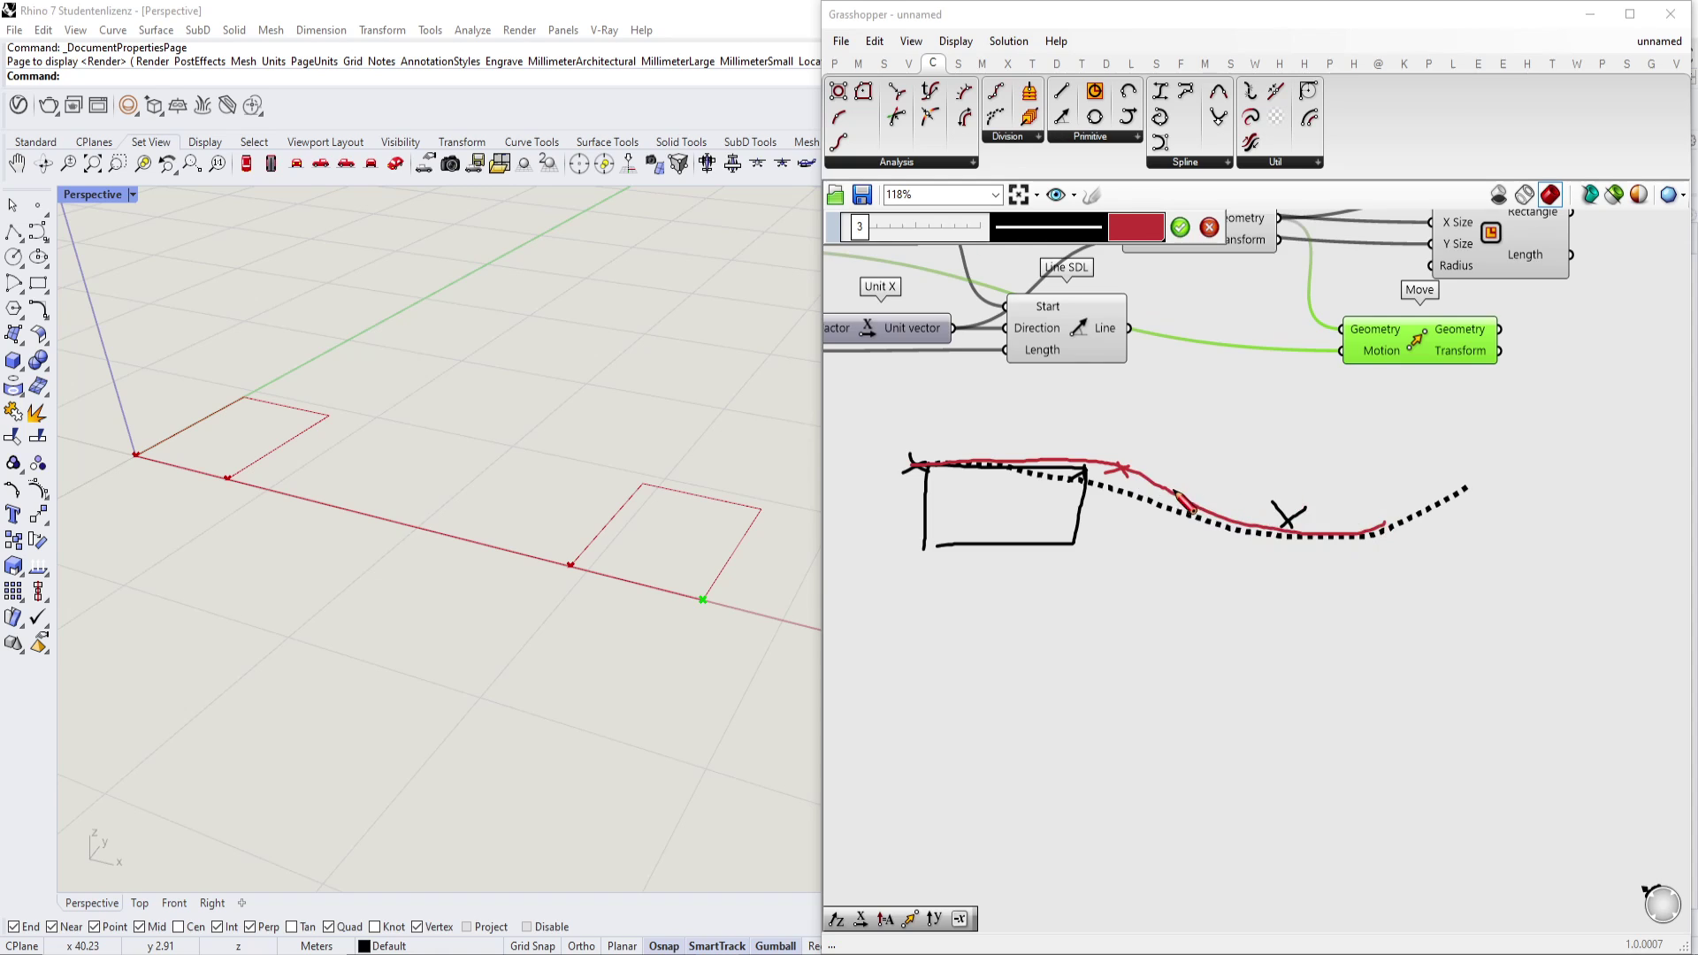
scroll(1181, 495, "up", 3)
left_click(1181, 228)
Select all the freehand sketches together and shift them down, farther below the components.
left_click(1106, 464)
left_click(1166, 432)
scroll(1165, 432, "down", 3)
mouse_move(1340, 425)
right_mouse_down()
mouse_move(1451, 464)
mouse_move(1407, 505)
right_mouse_up()
scroll(1408, 505, "down", 2)
left_click_drag(1424, 703, 955, 494)
left_click_drag(1096, 555, 1058, 665)
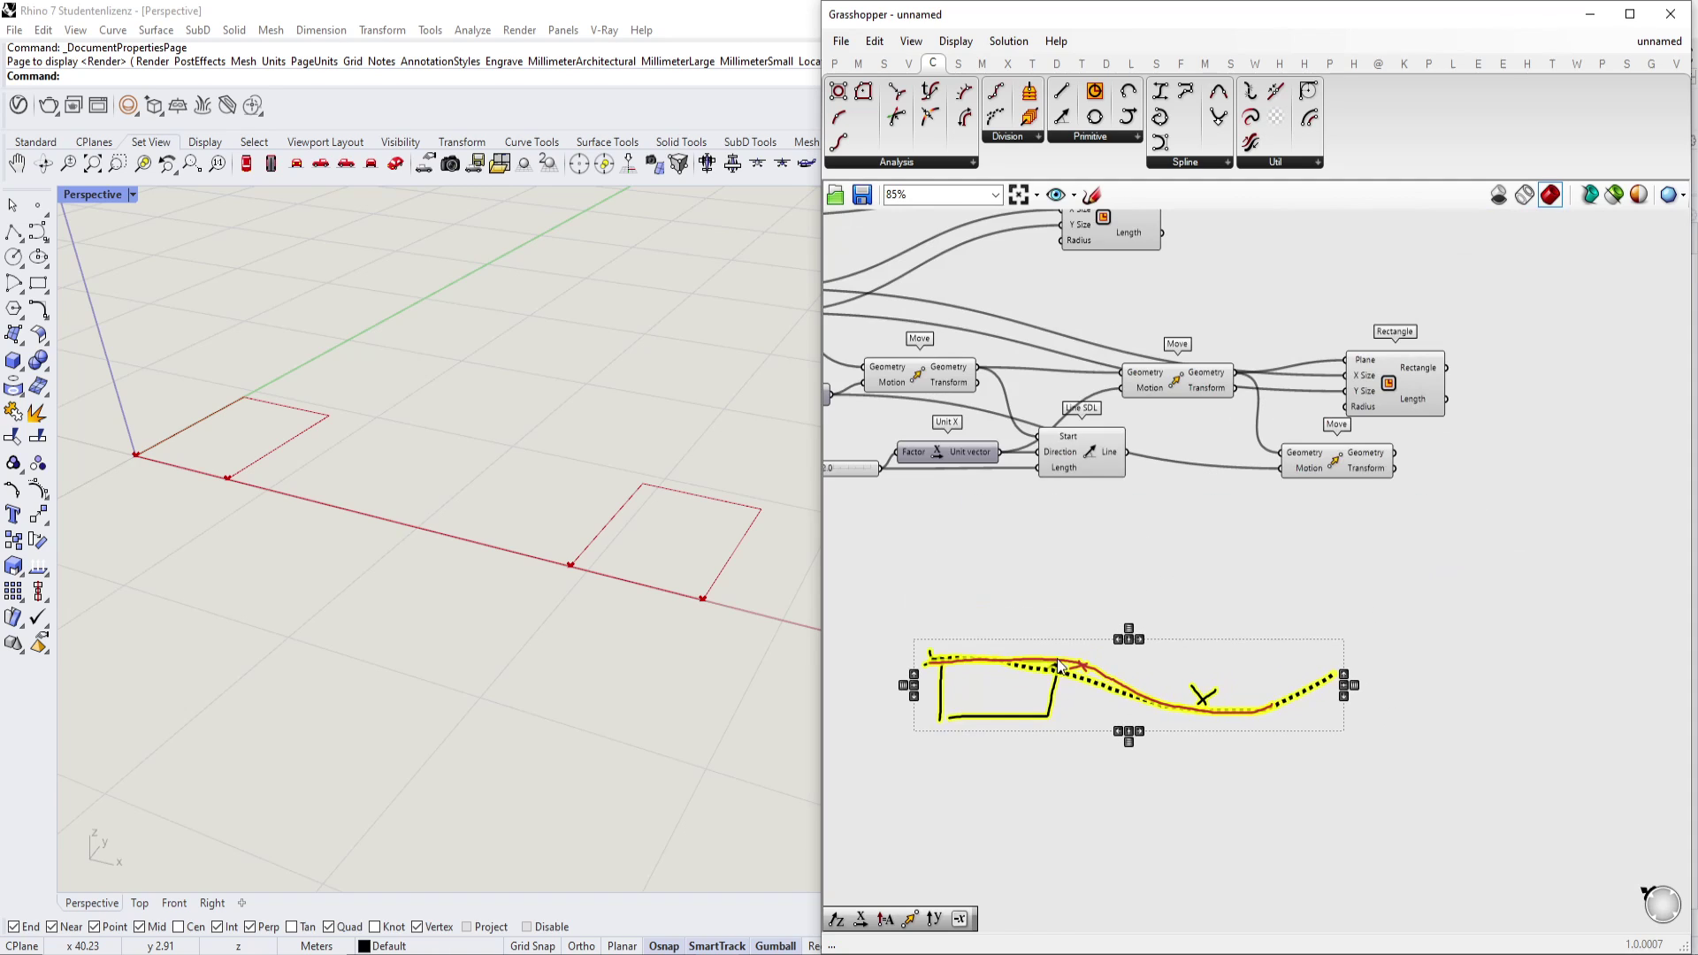
Check the points of the first two Move components and add a new Move component below the first Rectangle.
left_click(1157, 384)
mouse_move(1202, 378)
right_mouse_down()
mouse_move(1201, 427)
mouse_move(1365, 442)
right_mouse_up()
left_click(1091, 427)
right_click_drag(1090, 427, 1063, 487)
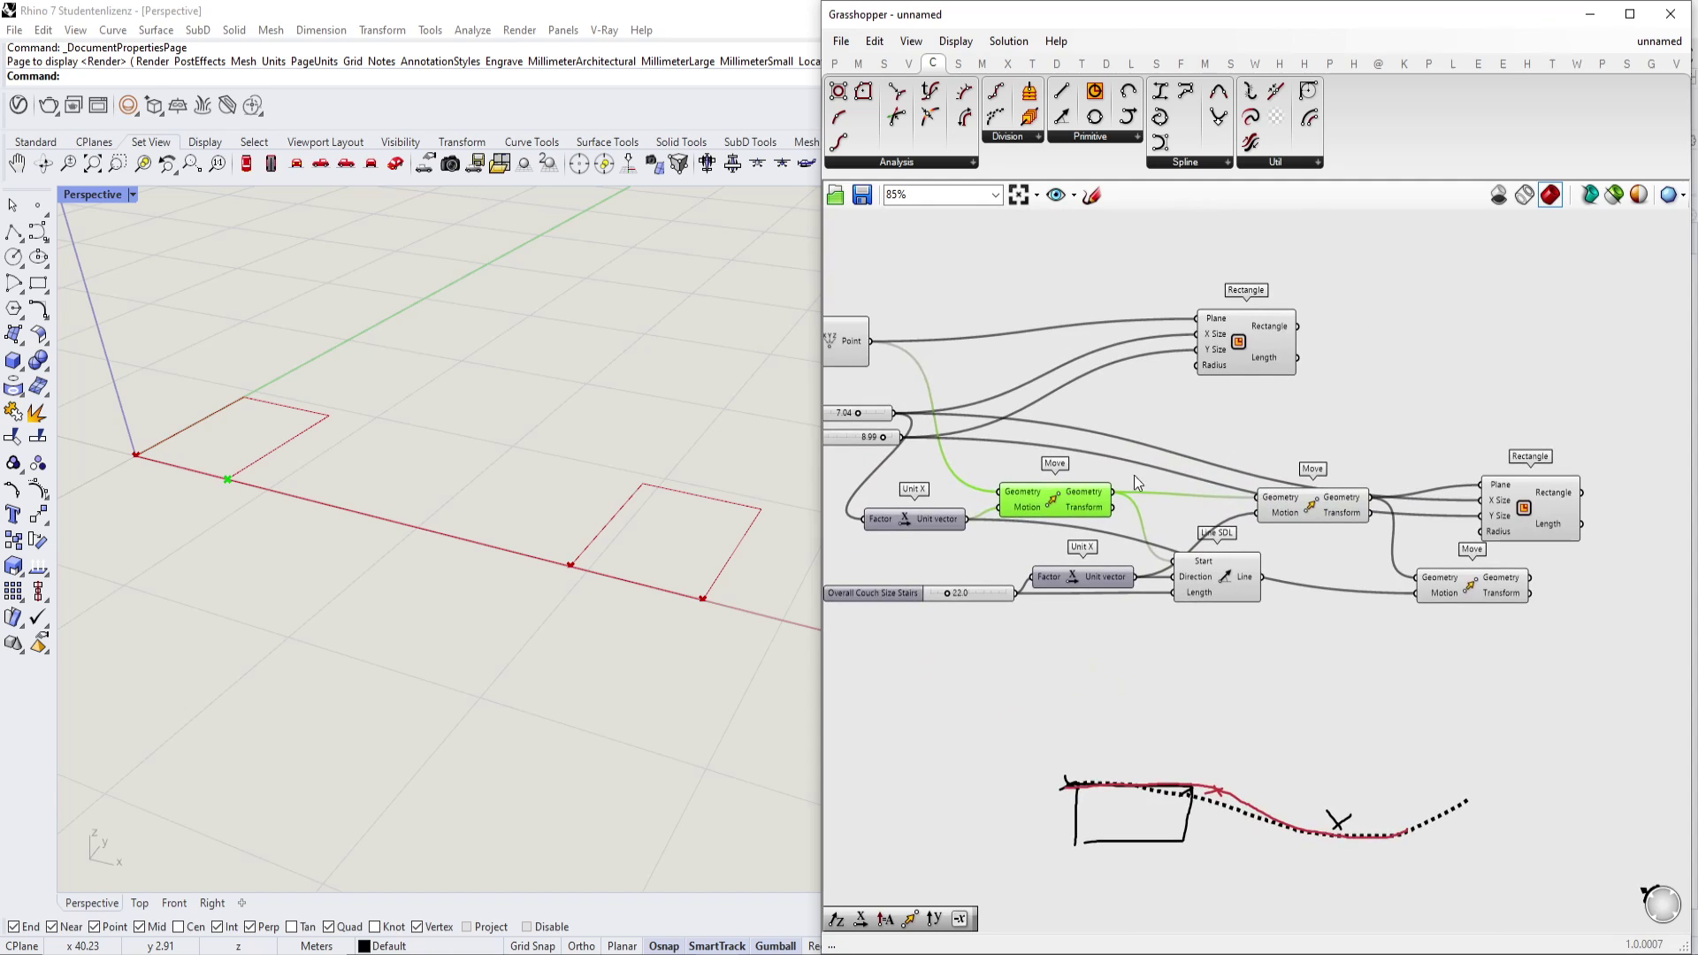
left_click(1304, 517)
right_click_drag(1229, 497, 1130, 542)
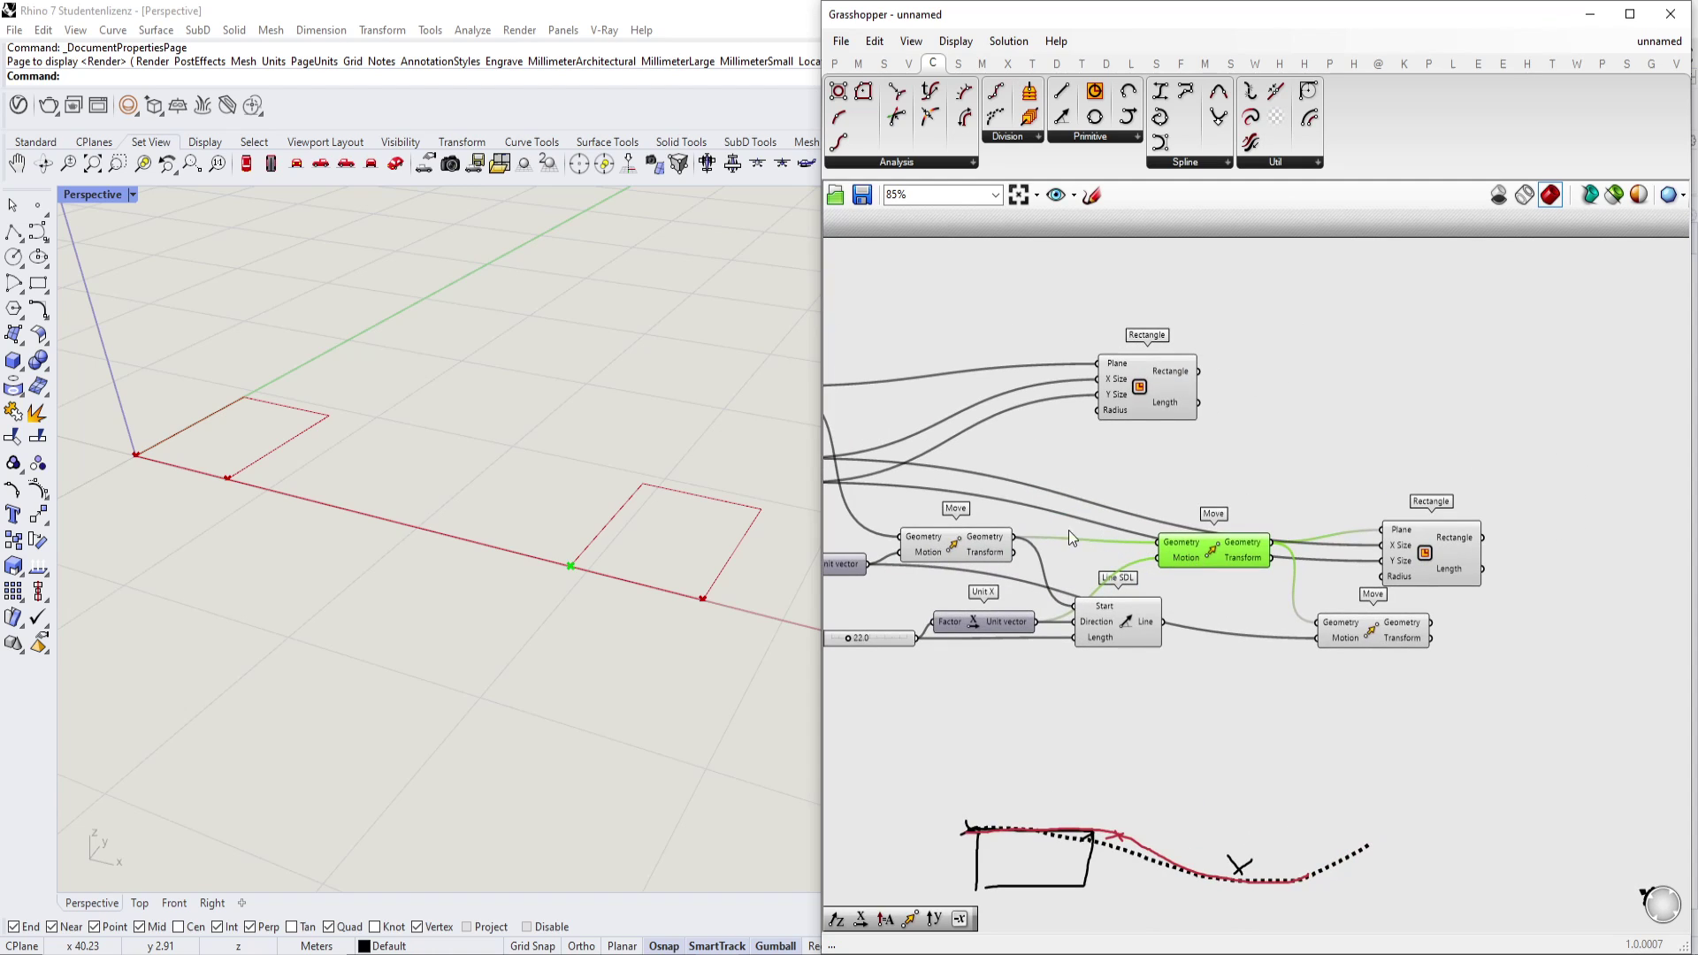
double_click(1193, 453)
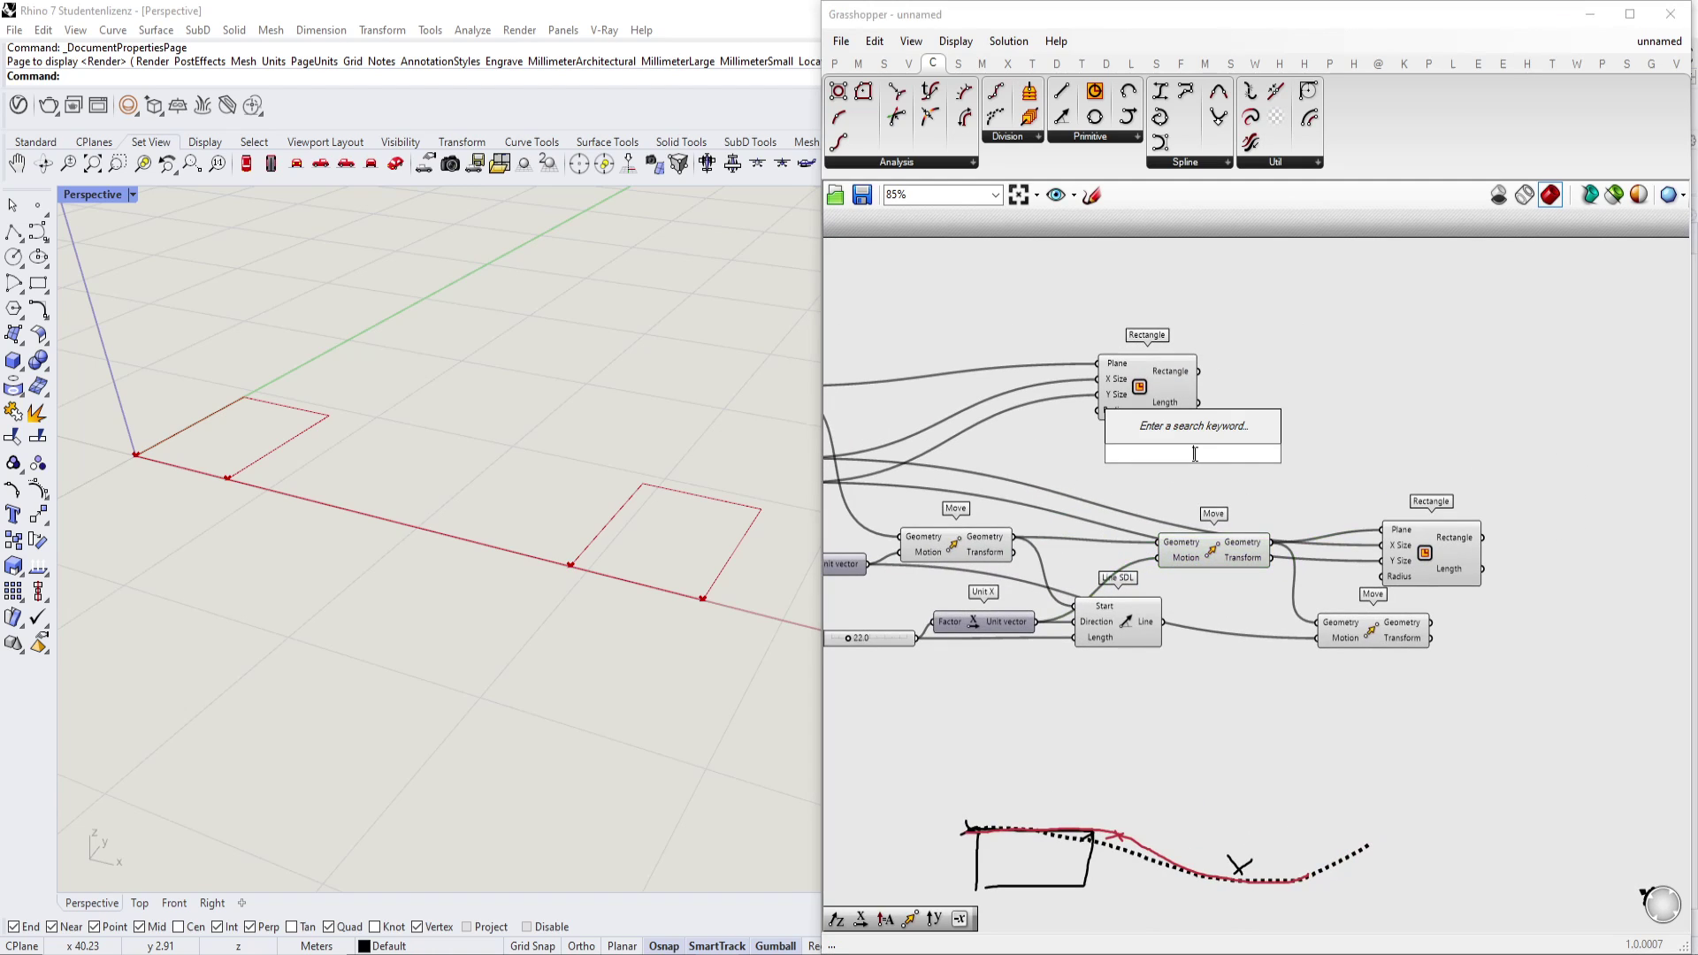
type("move")
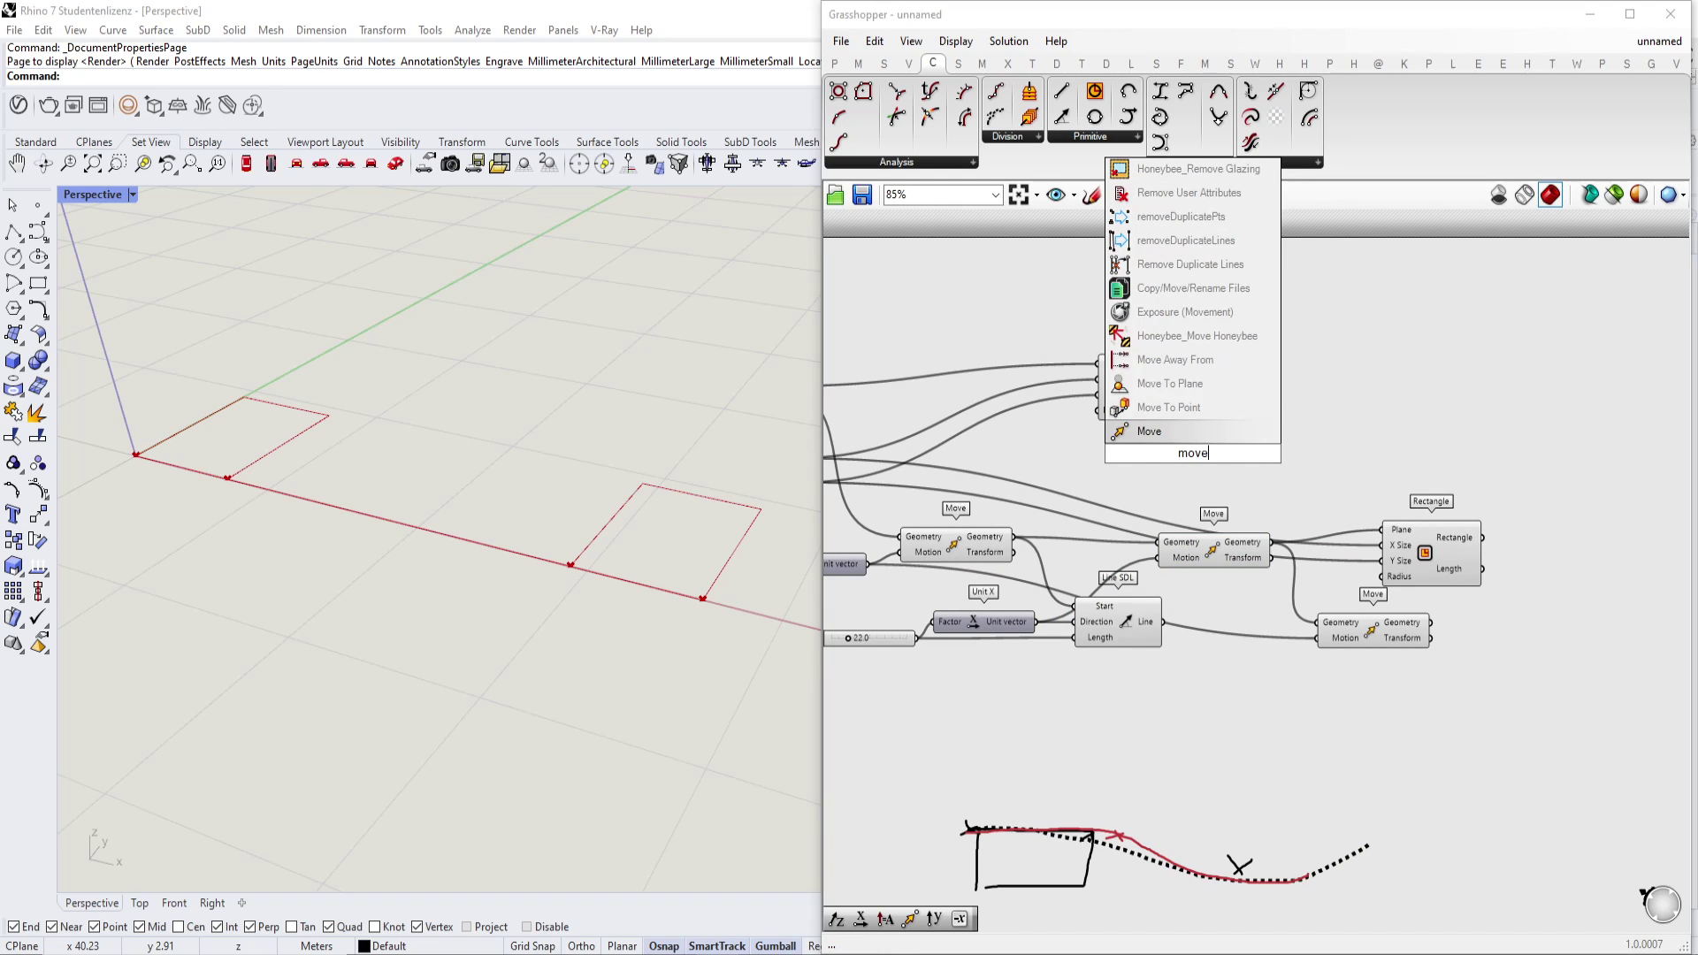
key("Return")
Add a Unit X component beside the new Move and a number slider with the value 2.00.
scroll(1107, 459, "up", 3)
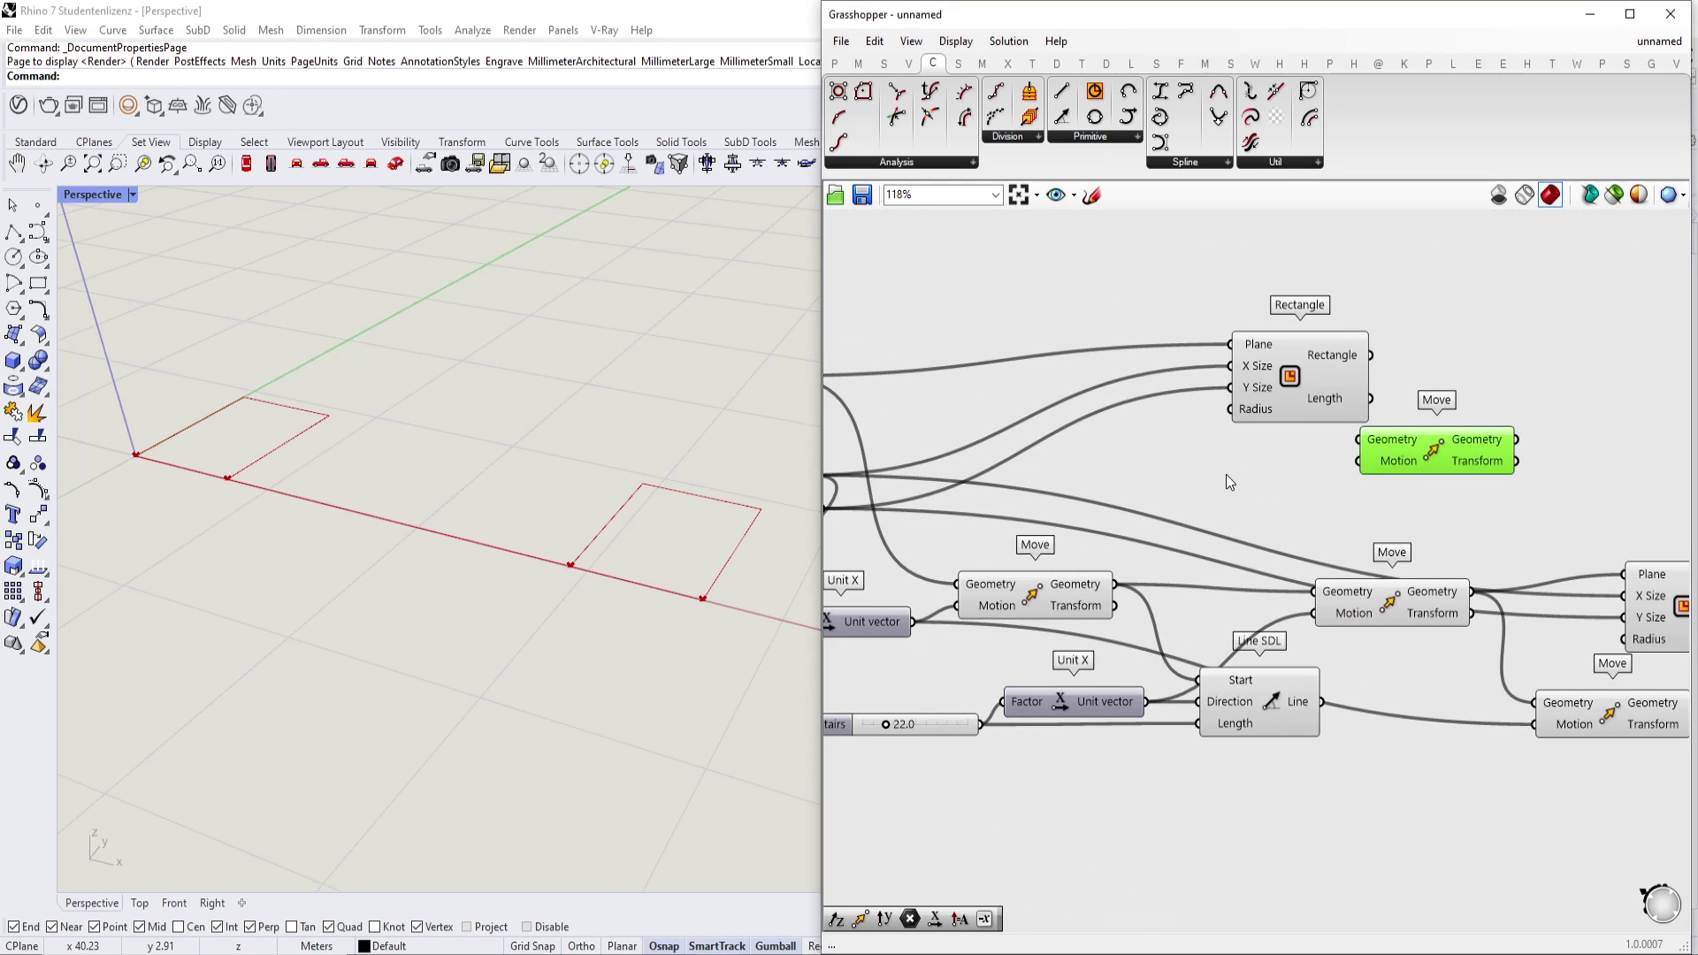
double_click(1226, 474)
type("x")
left_click(1202, 403)
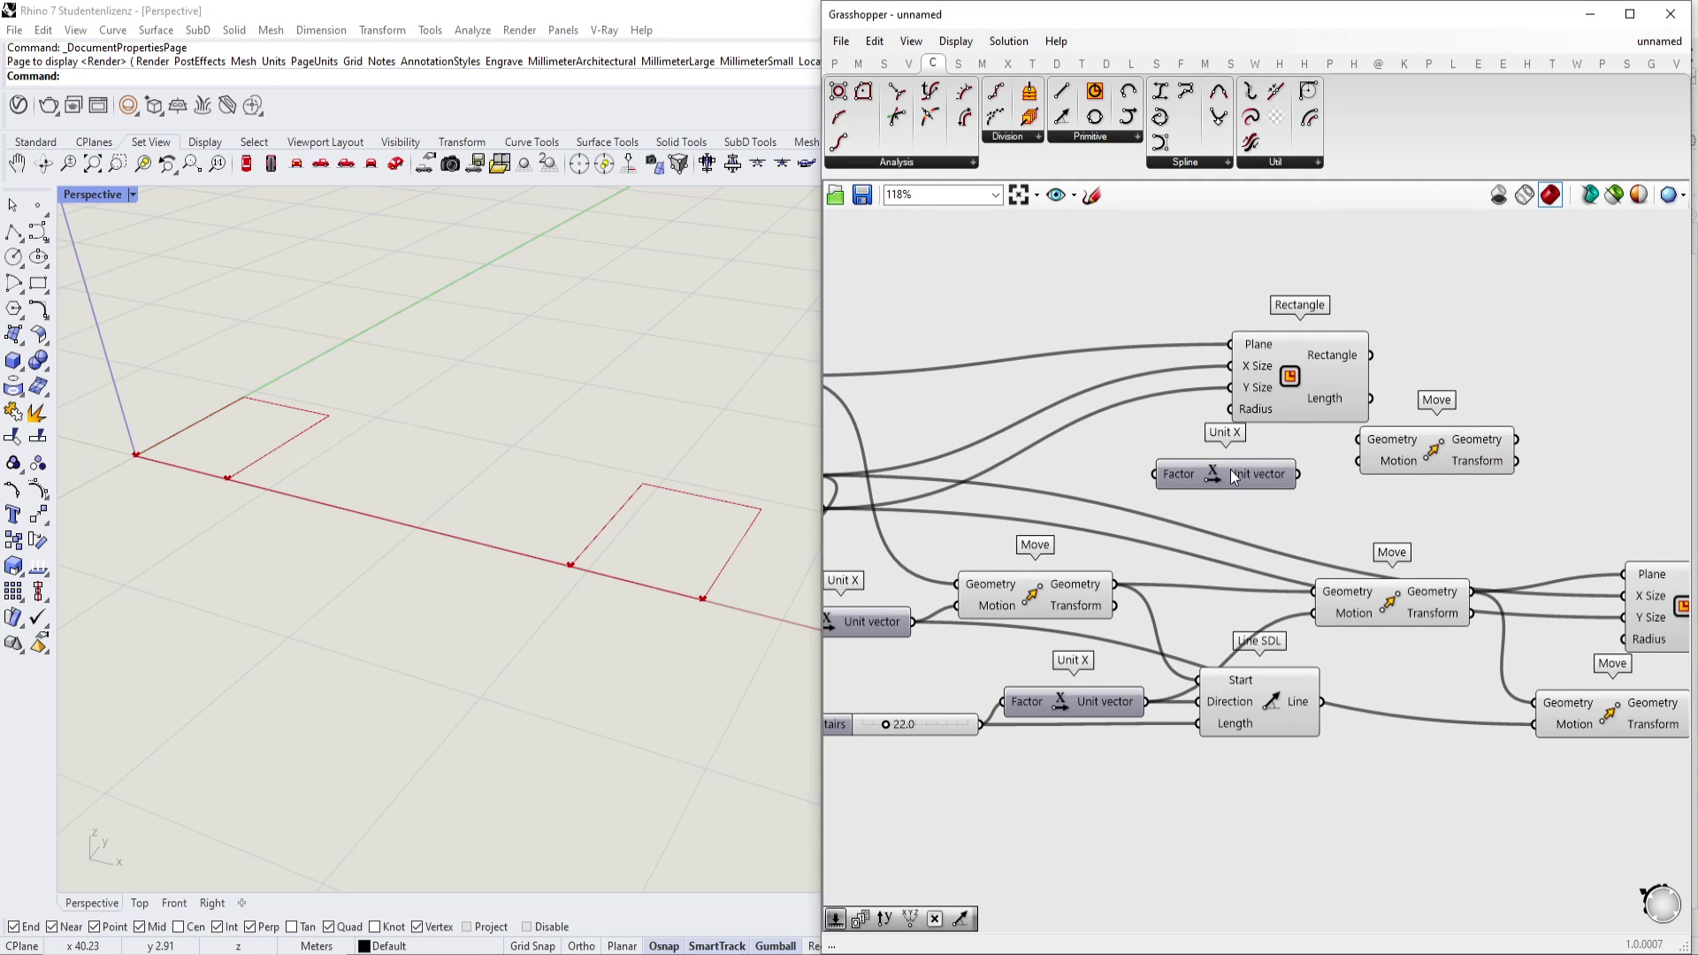
double_click(1139, 475)
type("2")
key("Return")
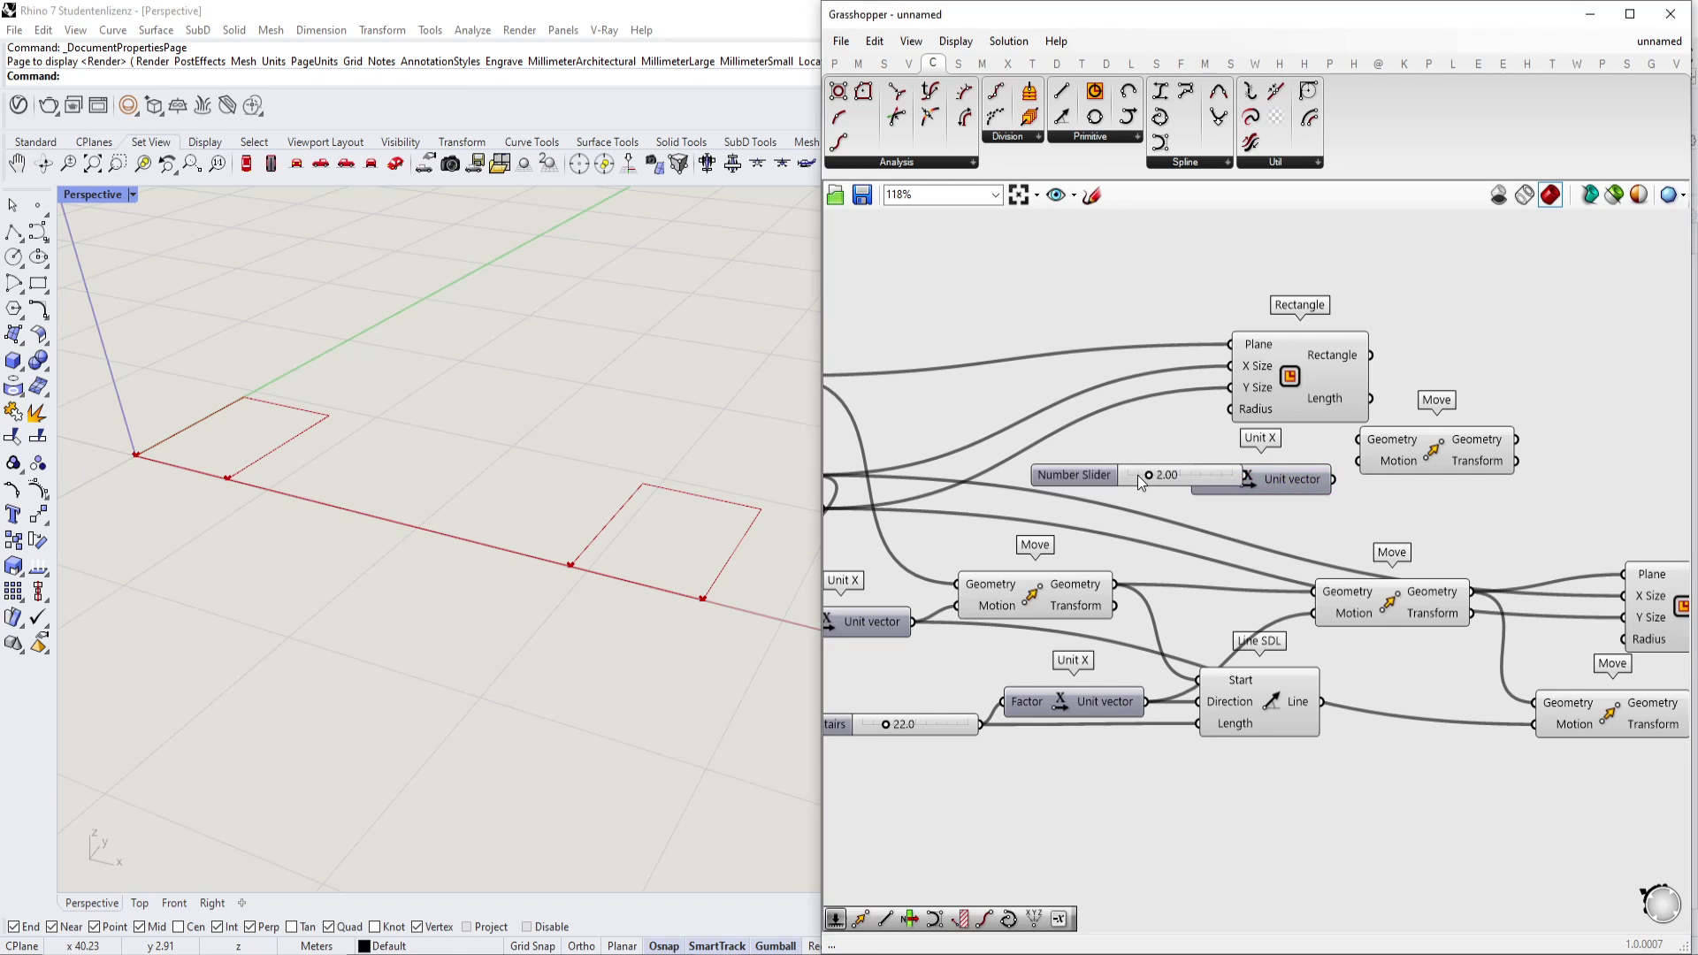
Rename the new number slider Couch Start and place it clear of the Unit X component.
double_click(1100, 474)
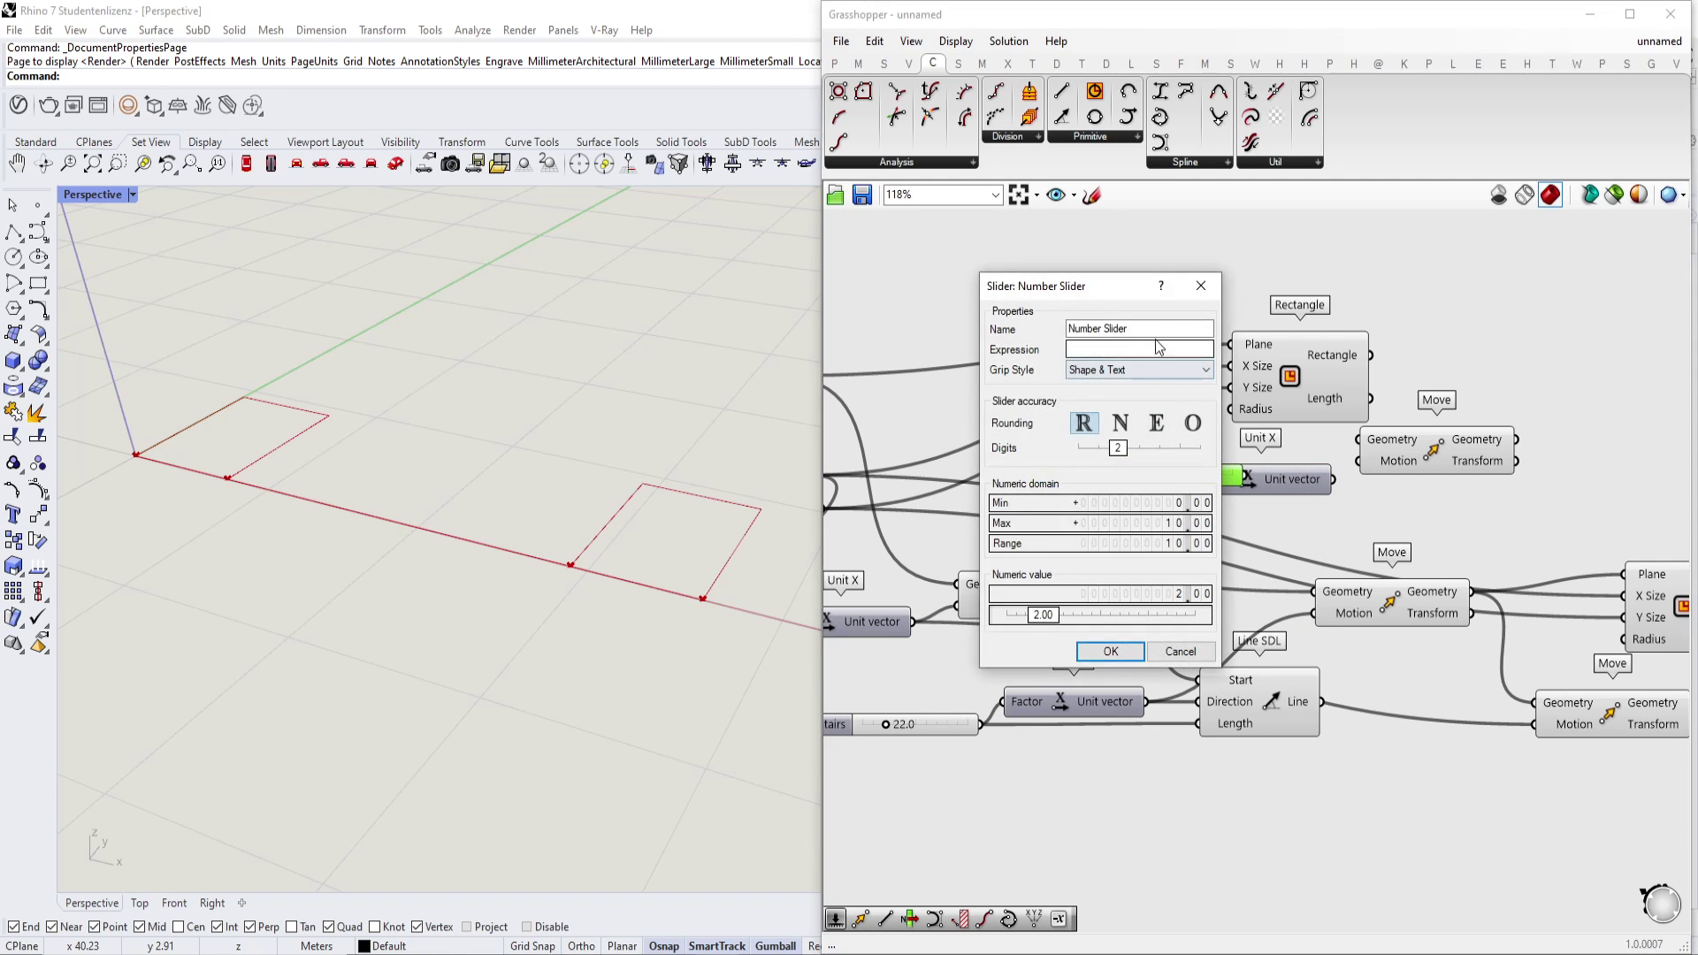
type("Couch")
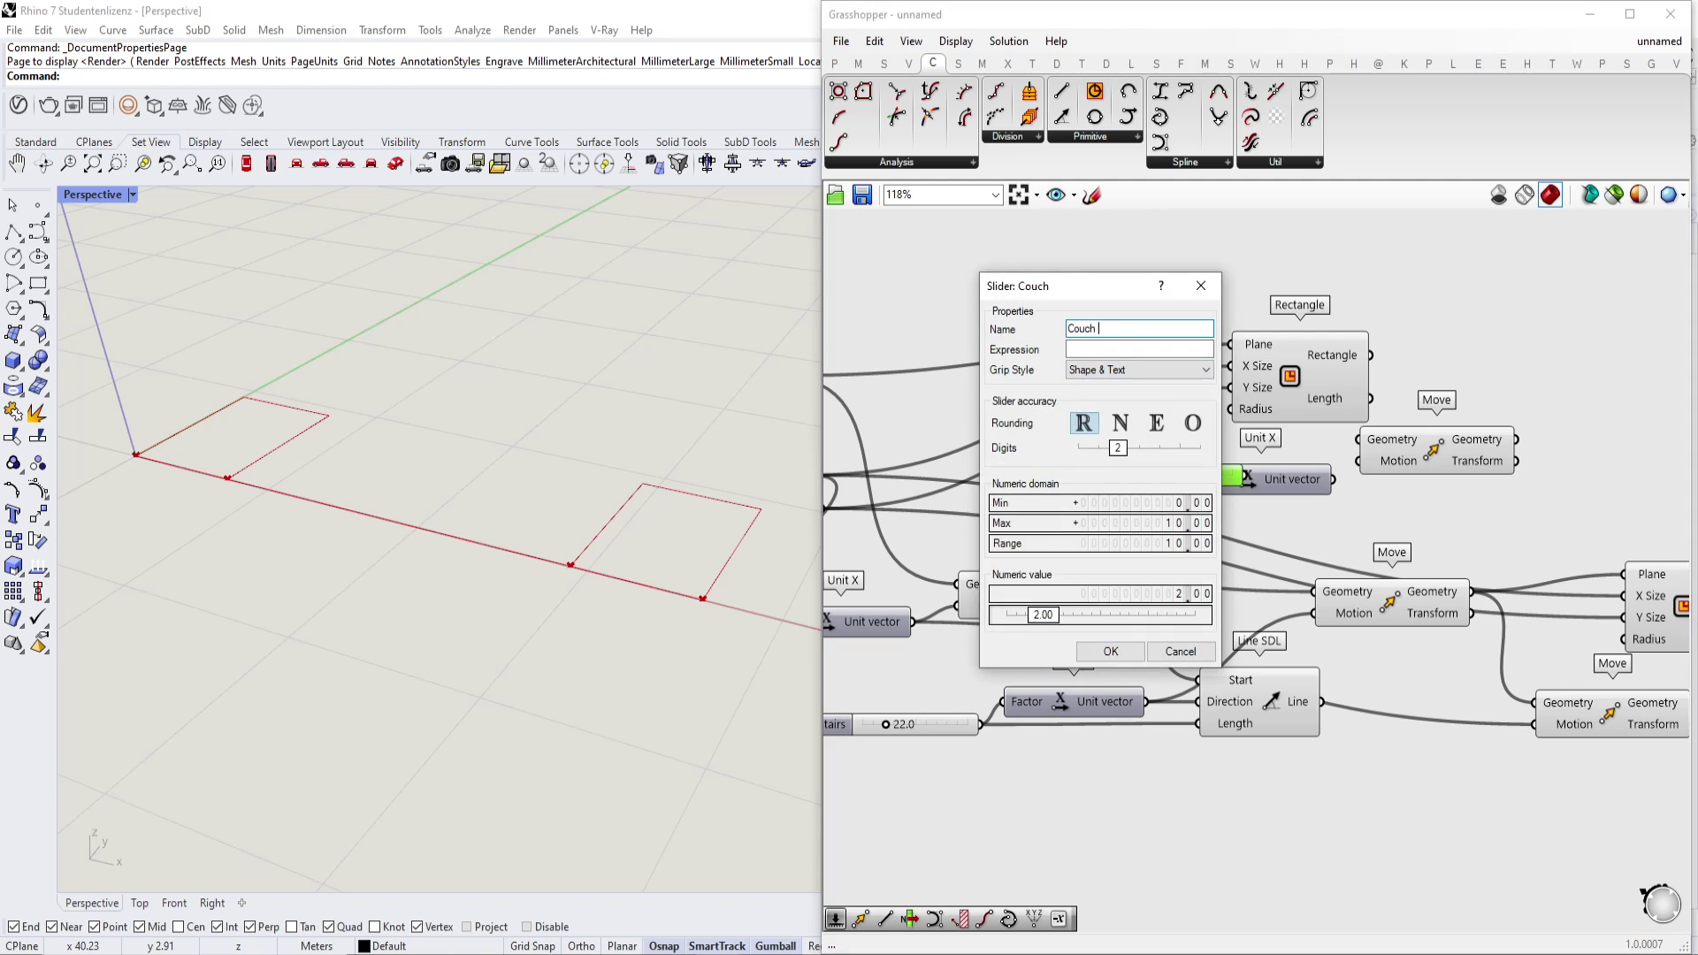
type(" Start")
left_click(1110, 651)
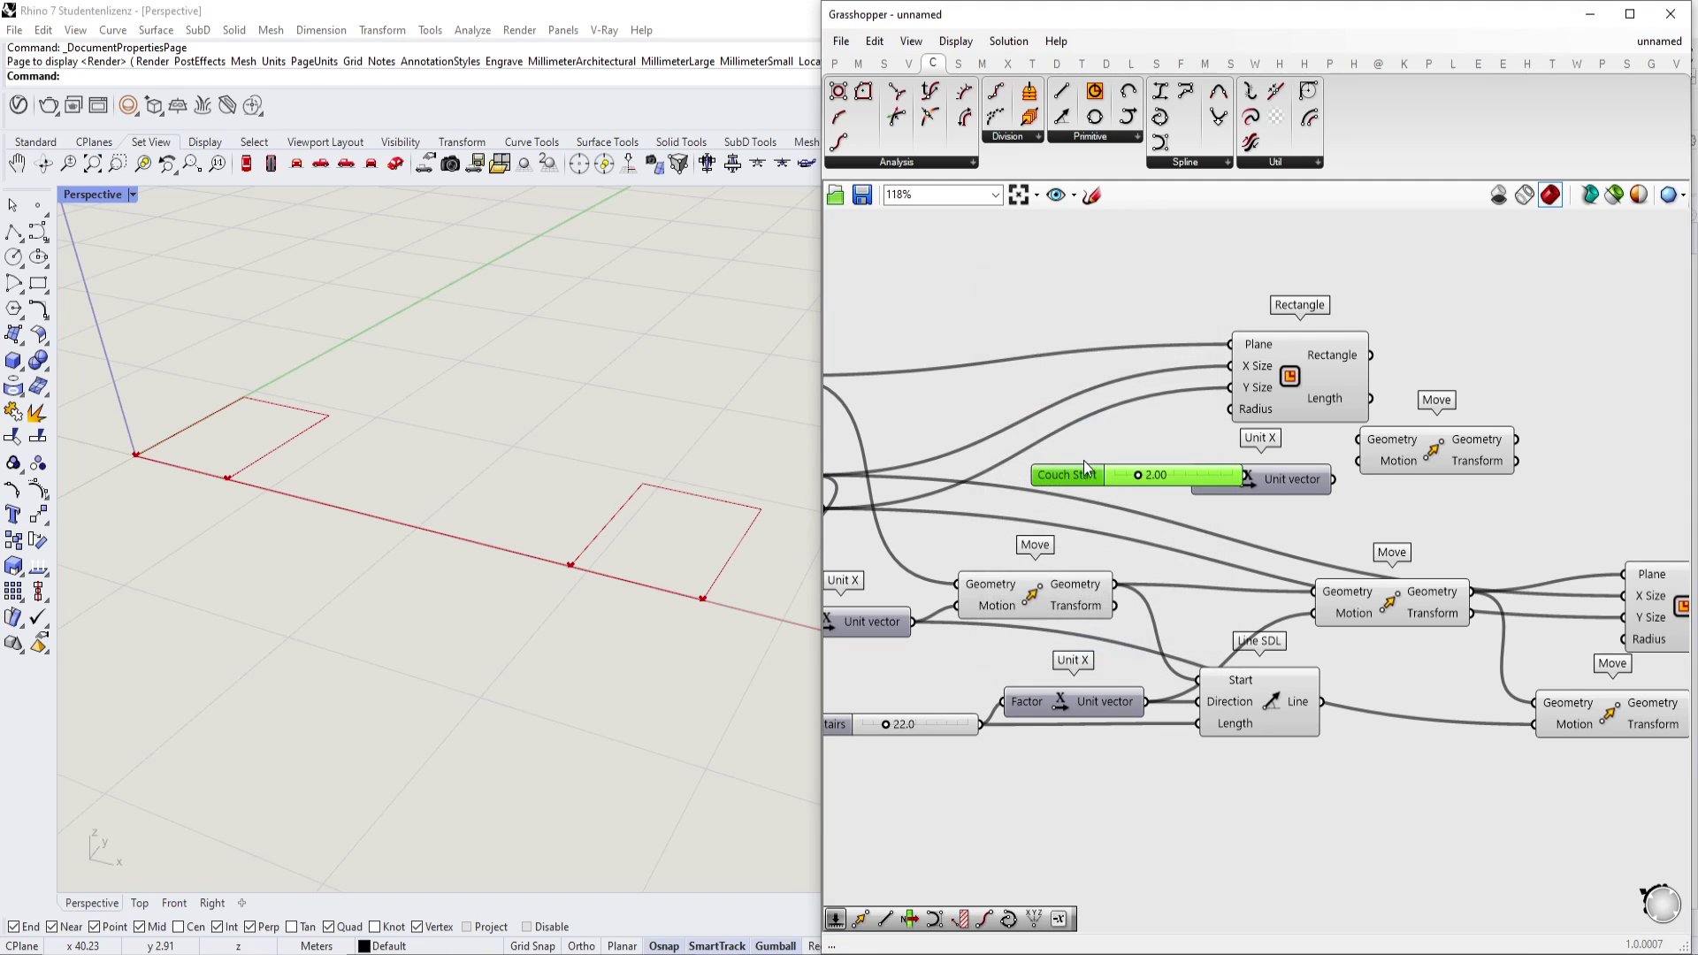
left_click_drag(1111, 506, 1002, 487)
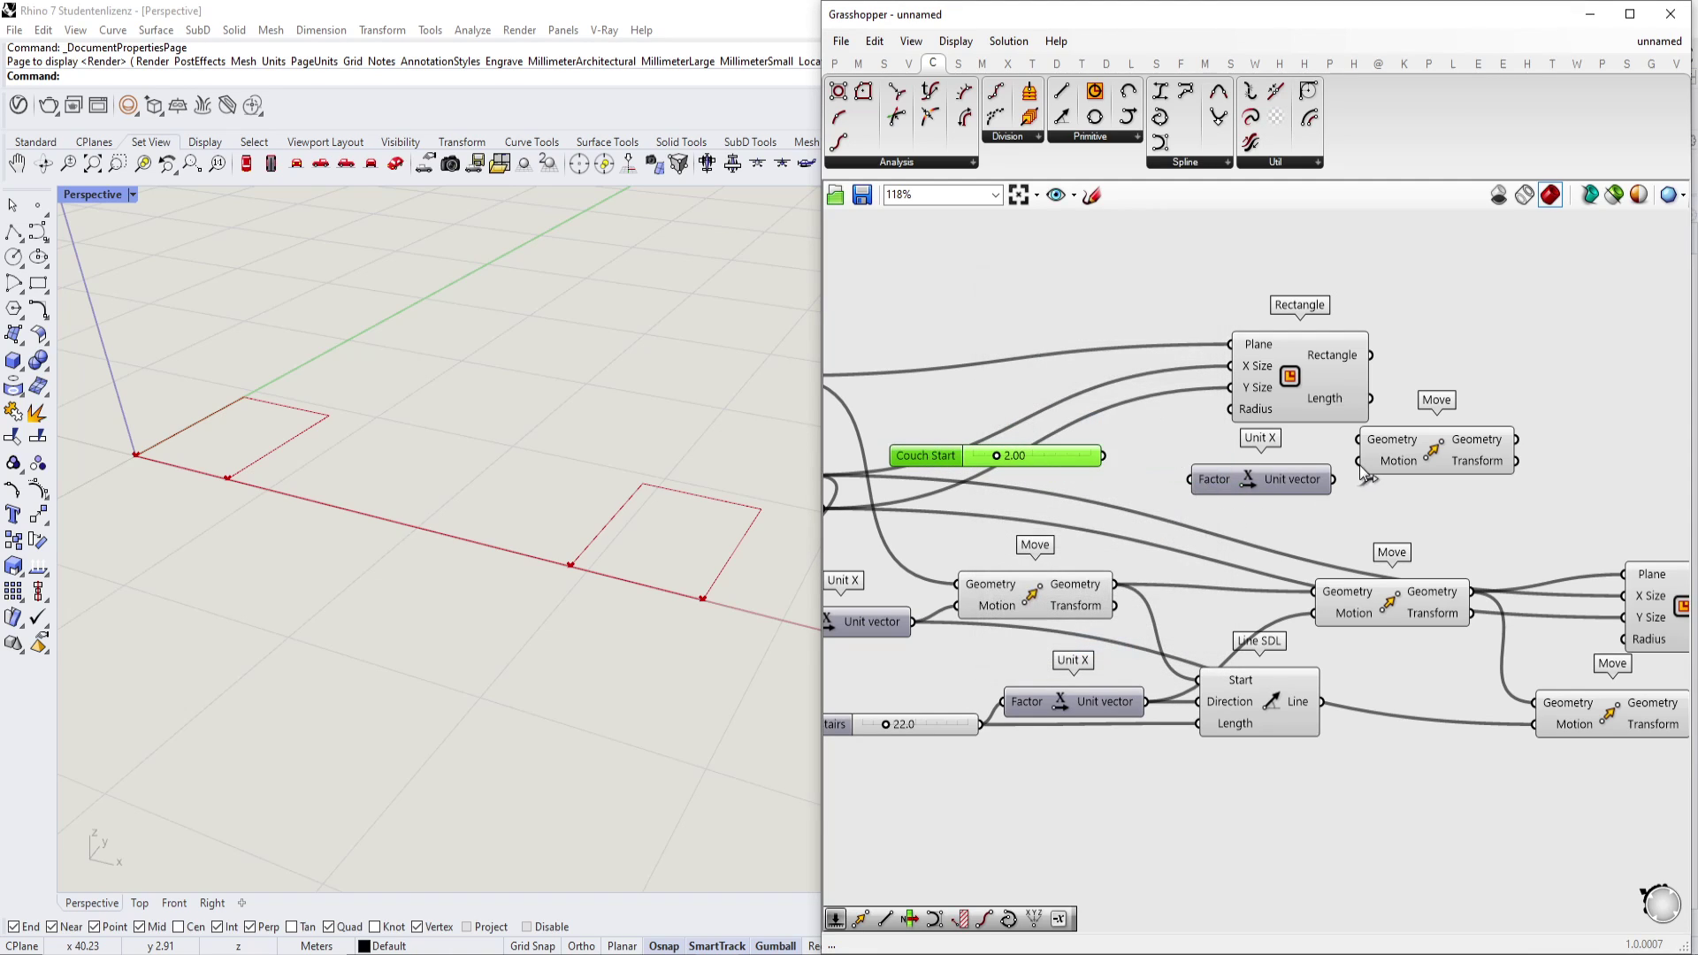
Wire Couch Start into the Unit X Factor, its vector into the new Move's Motion, and the first Move's point into Geometry.
left_click_drag(1189, 479, 1089, 461)
left_click(1093, 602)
left_click_drag(1116, 584, 1359, 440)
left_click(1407, 459)
right_click_drag(1407, 460, 1173, 449)
left_click(1162, 594)
left_click_drag(1196, 435, 1272, 397)
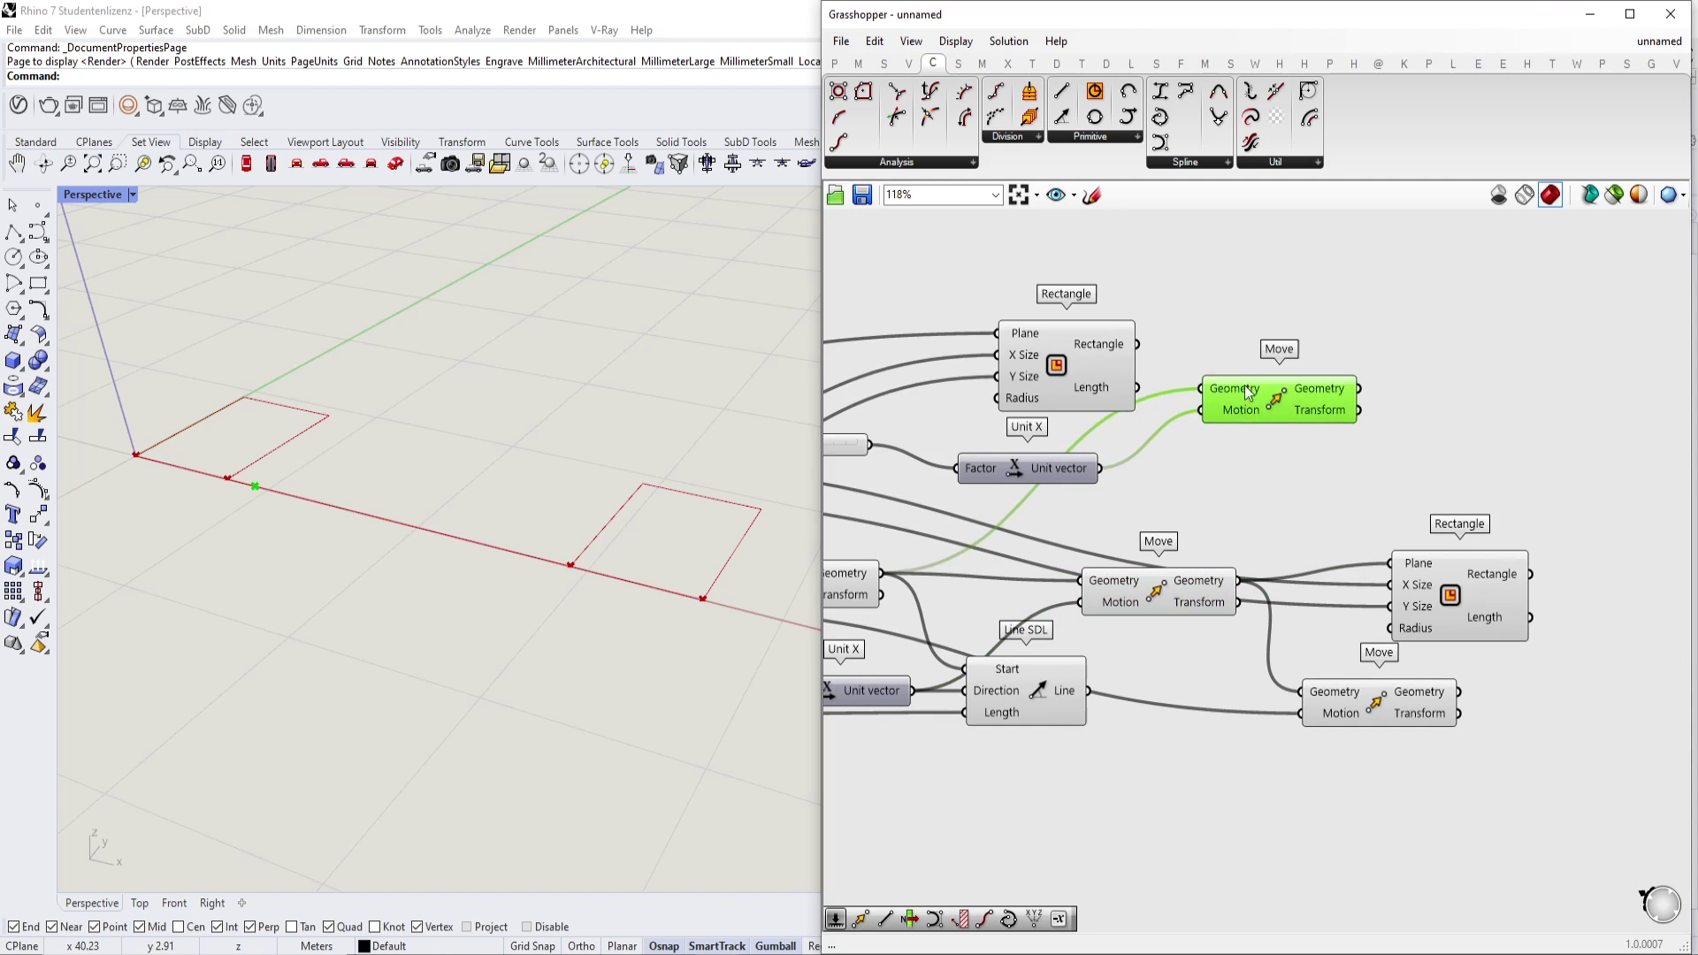
Space out the first Rectangle and the new Move, and add a Negative component between the Unit X and the Moves.
left_click_drag(1057, 365, 1002, 261)
left_click(1154, 592)
left_click(1252, 408)
left_click_drag(1252, 407, 1348, 380)
double_click(1275, 522)
type("neg")
key("Return")
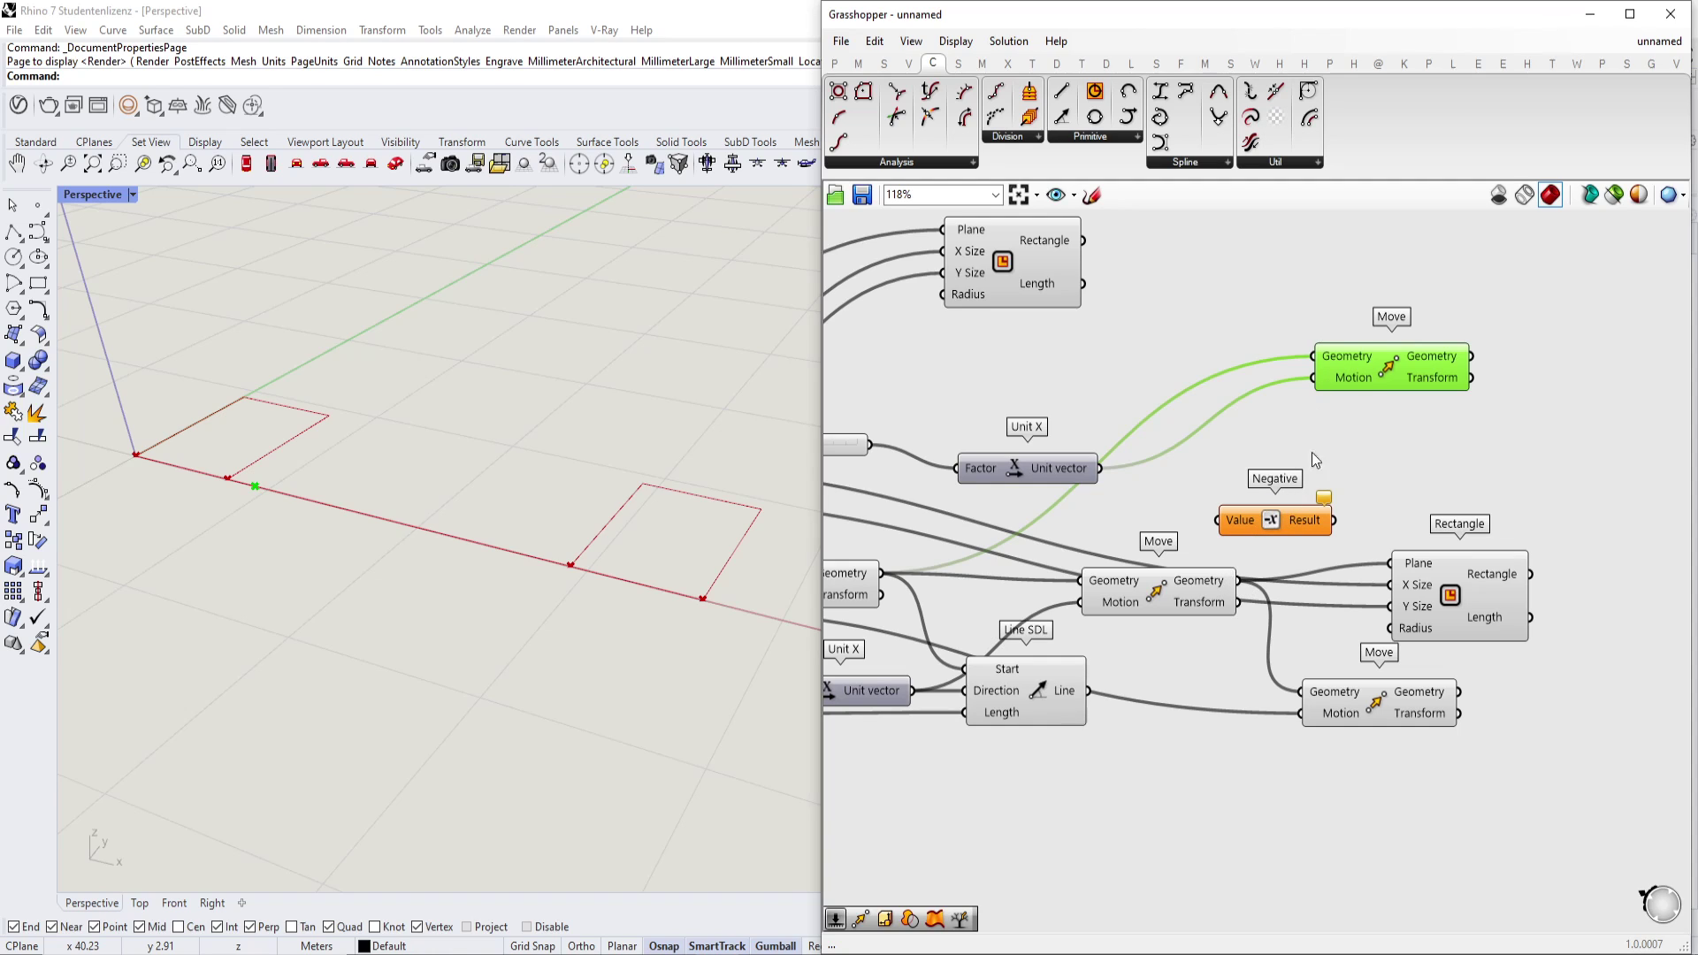
Duplicate the new Move, feeding its Geometry from the second Move's point and its Motion from the Unit X vector through Negative.
left_click_drag(1365, 385, 1238, 581, "alt")
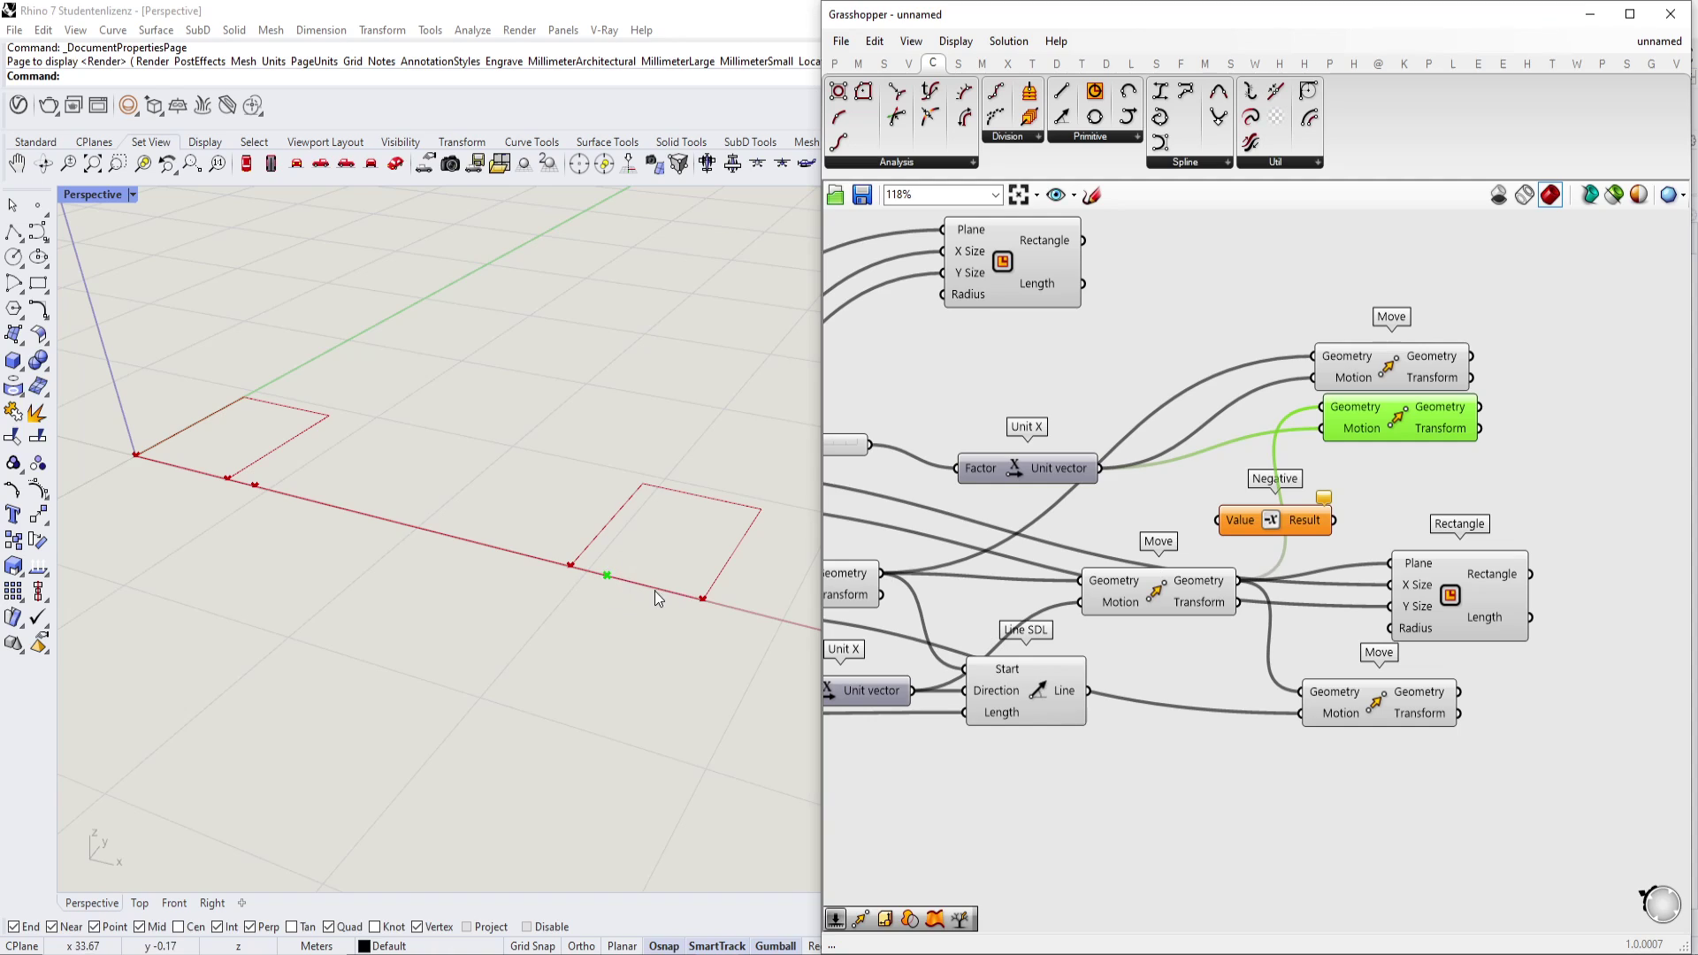
left_click_drag(1270, 520, 1222, 500)
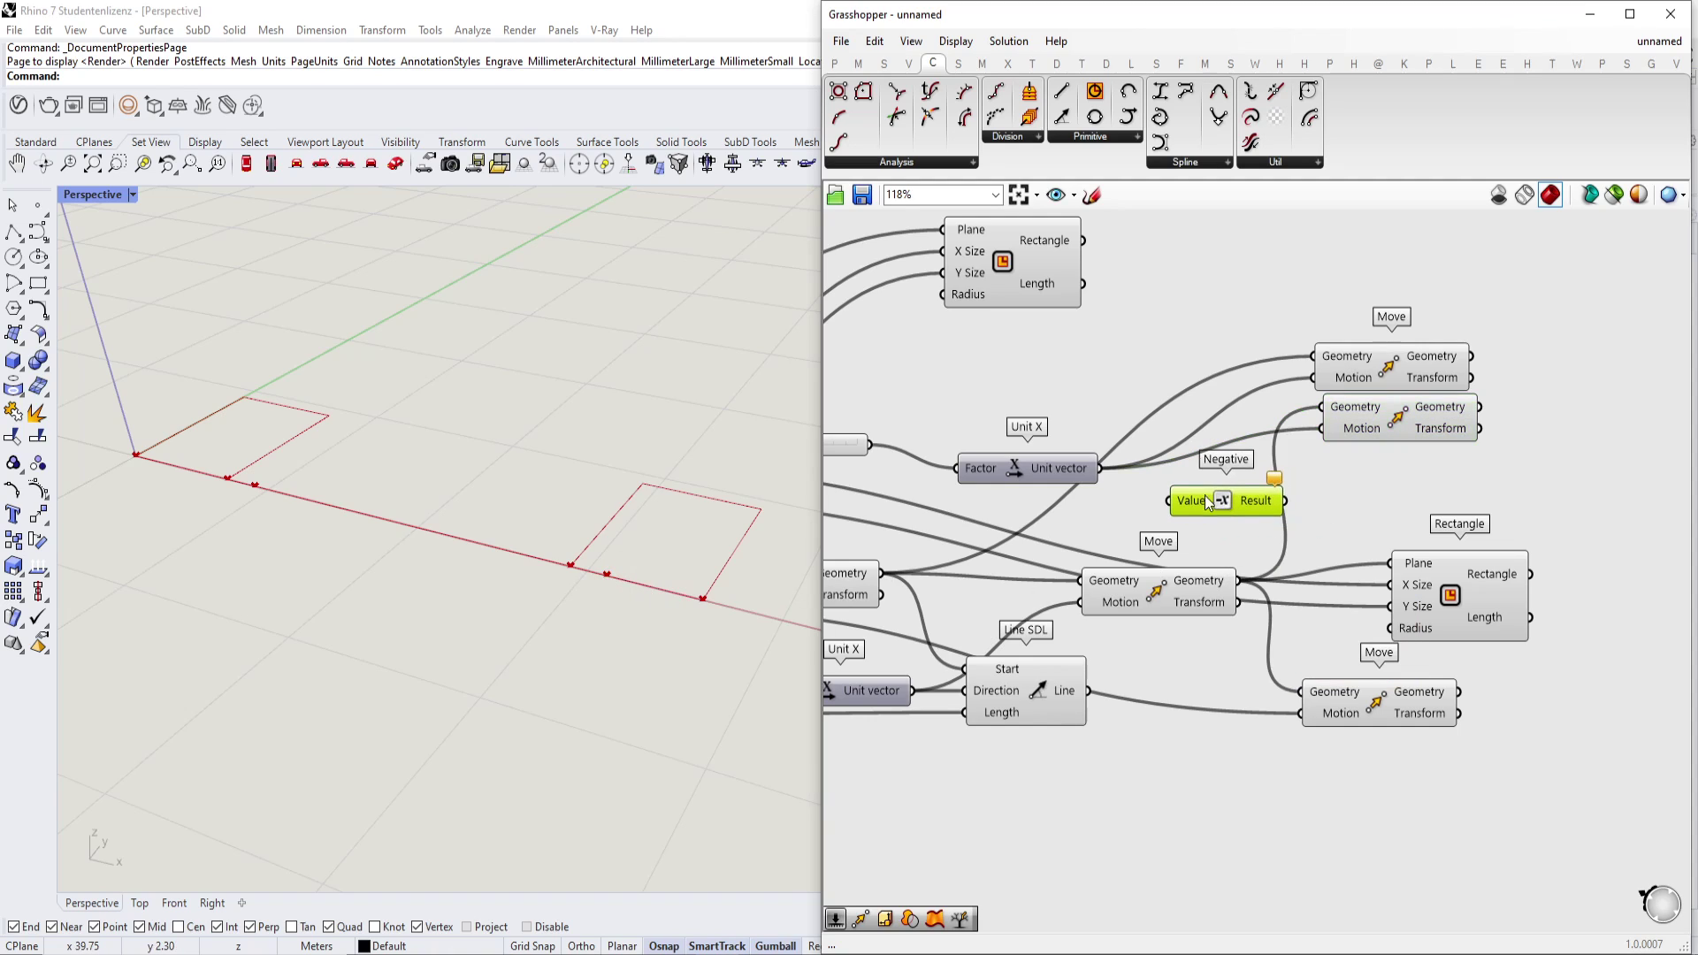
left_click_drag(1096, 468, 1168, 500)
left_click_drag(1283, 499, 1402, 430)
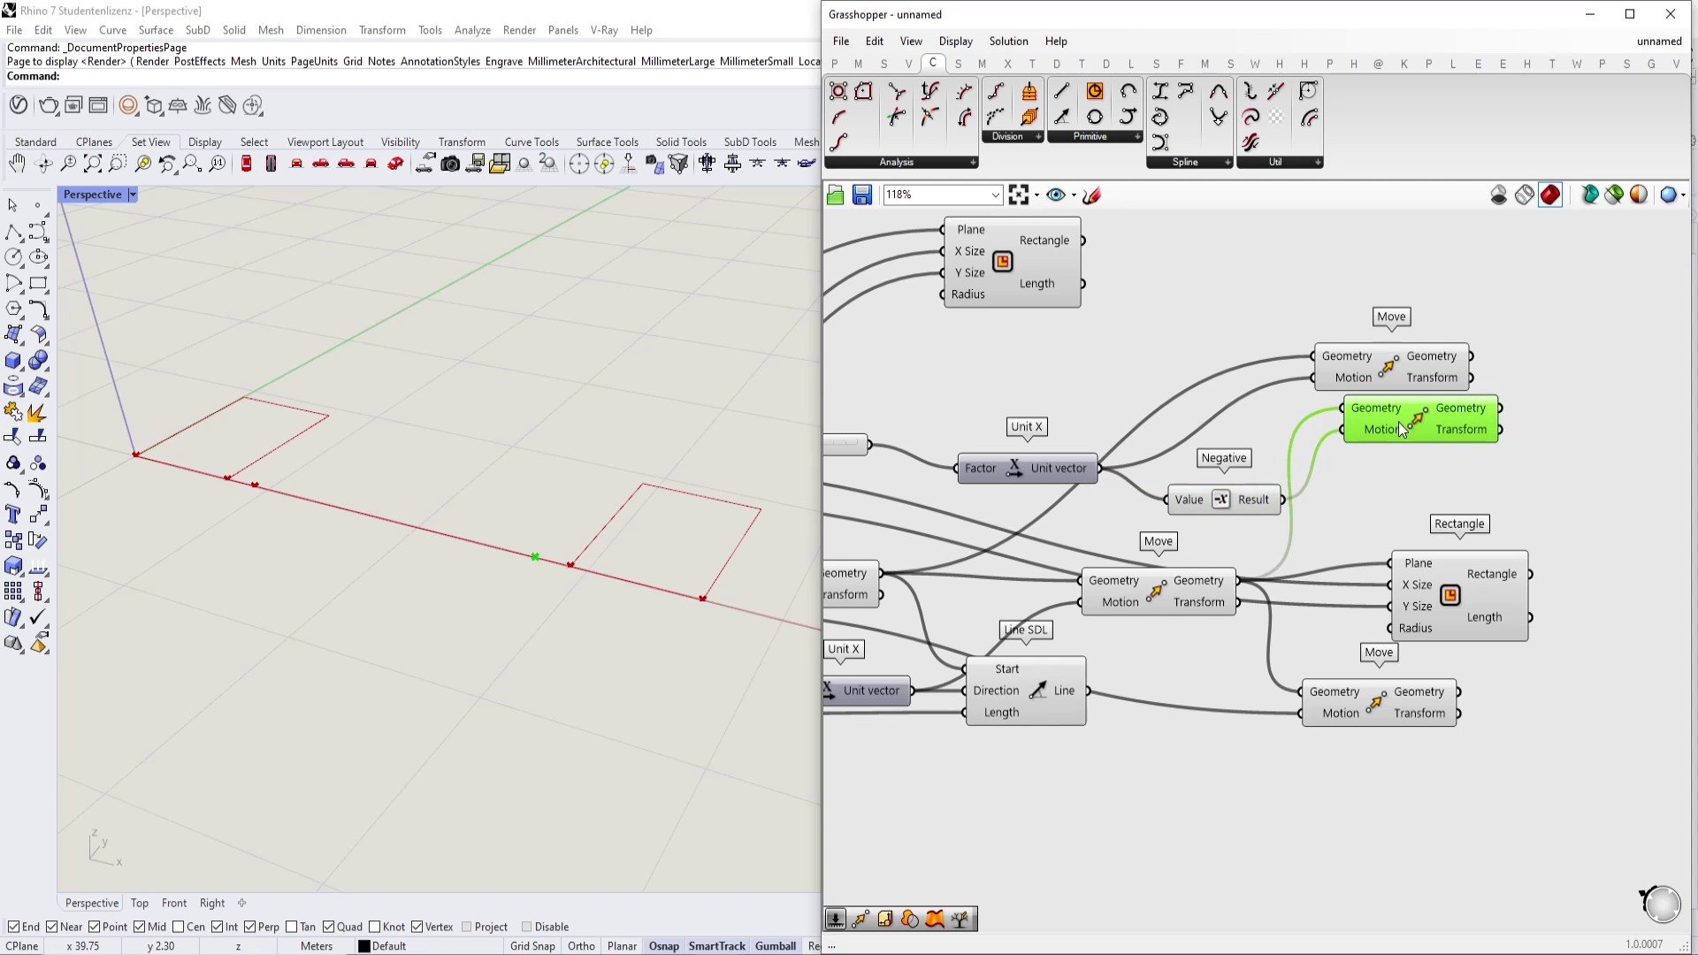
left_click_drag(1236, 502, 1244, 464)
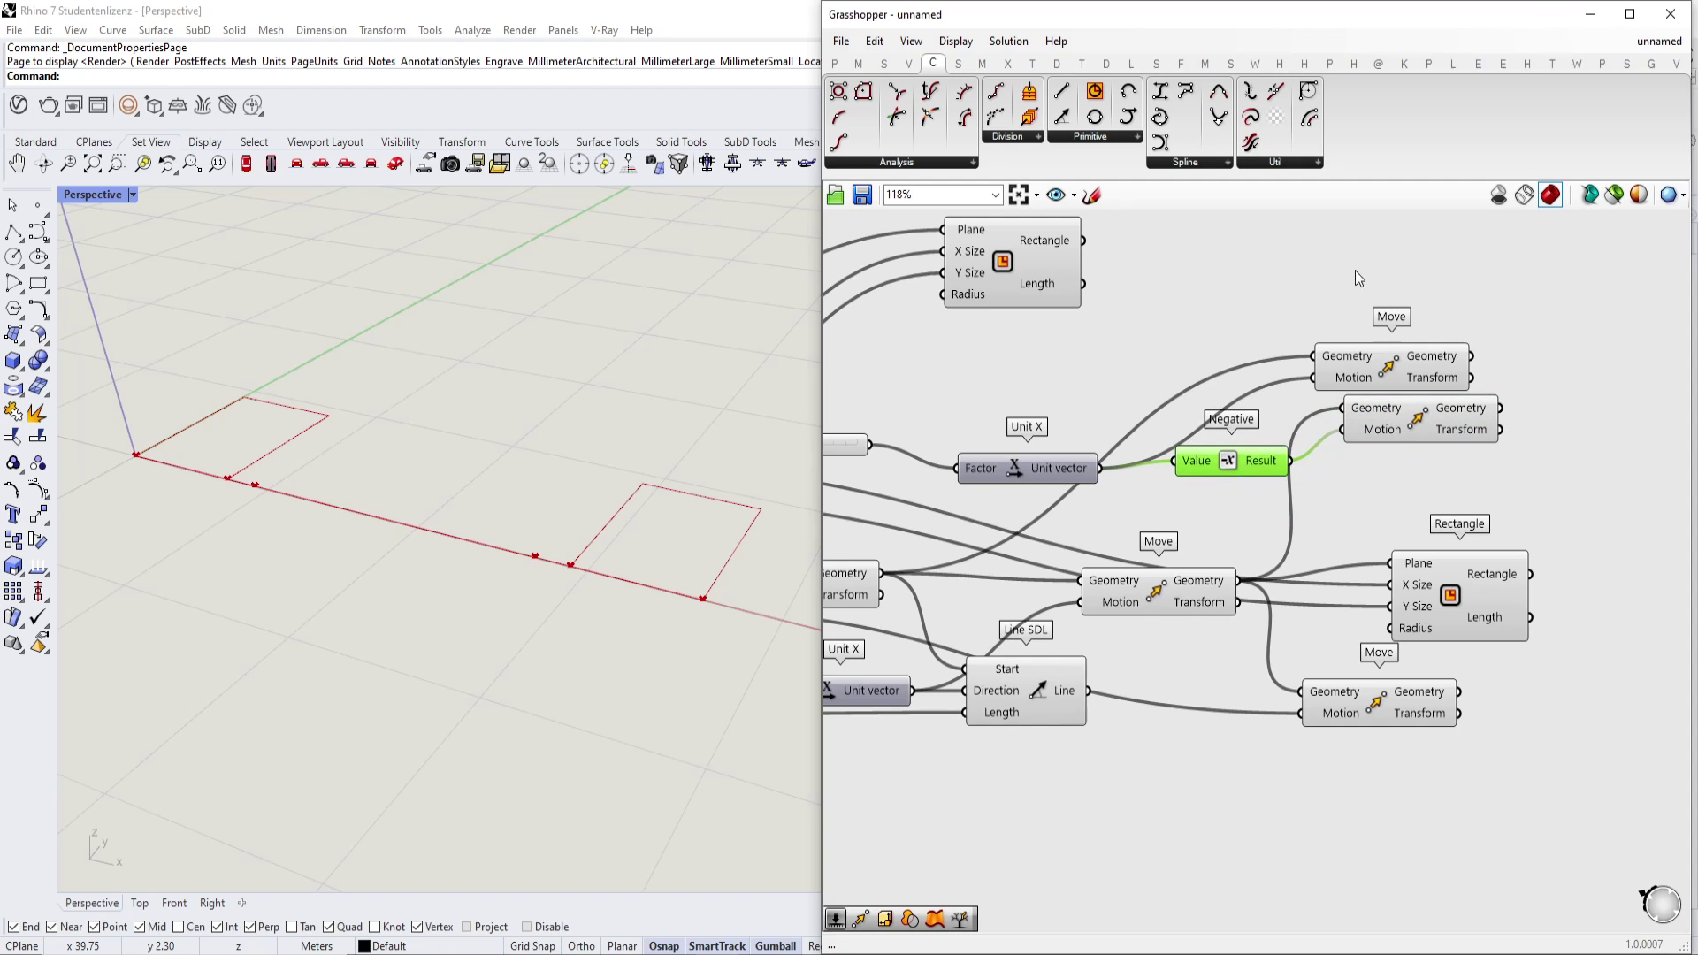
Set the Couch Start slider to 6.92 to shift both couch points along the connecting line.
left_click(1388, 418)
right_click_drag(1387, 416, 1357, 456)
scroll(1357, 456, "down", 1)
right_click_drag(507, 501, 541, 500)
right_click_drag(832, 480, 1008, 484)
scroll(1008, 484, "up", 1)
left_click_drag(1004, 485, 1072, 487)
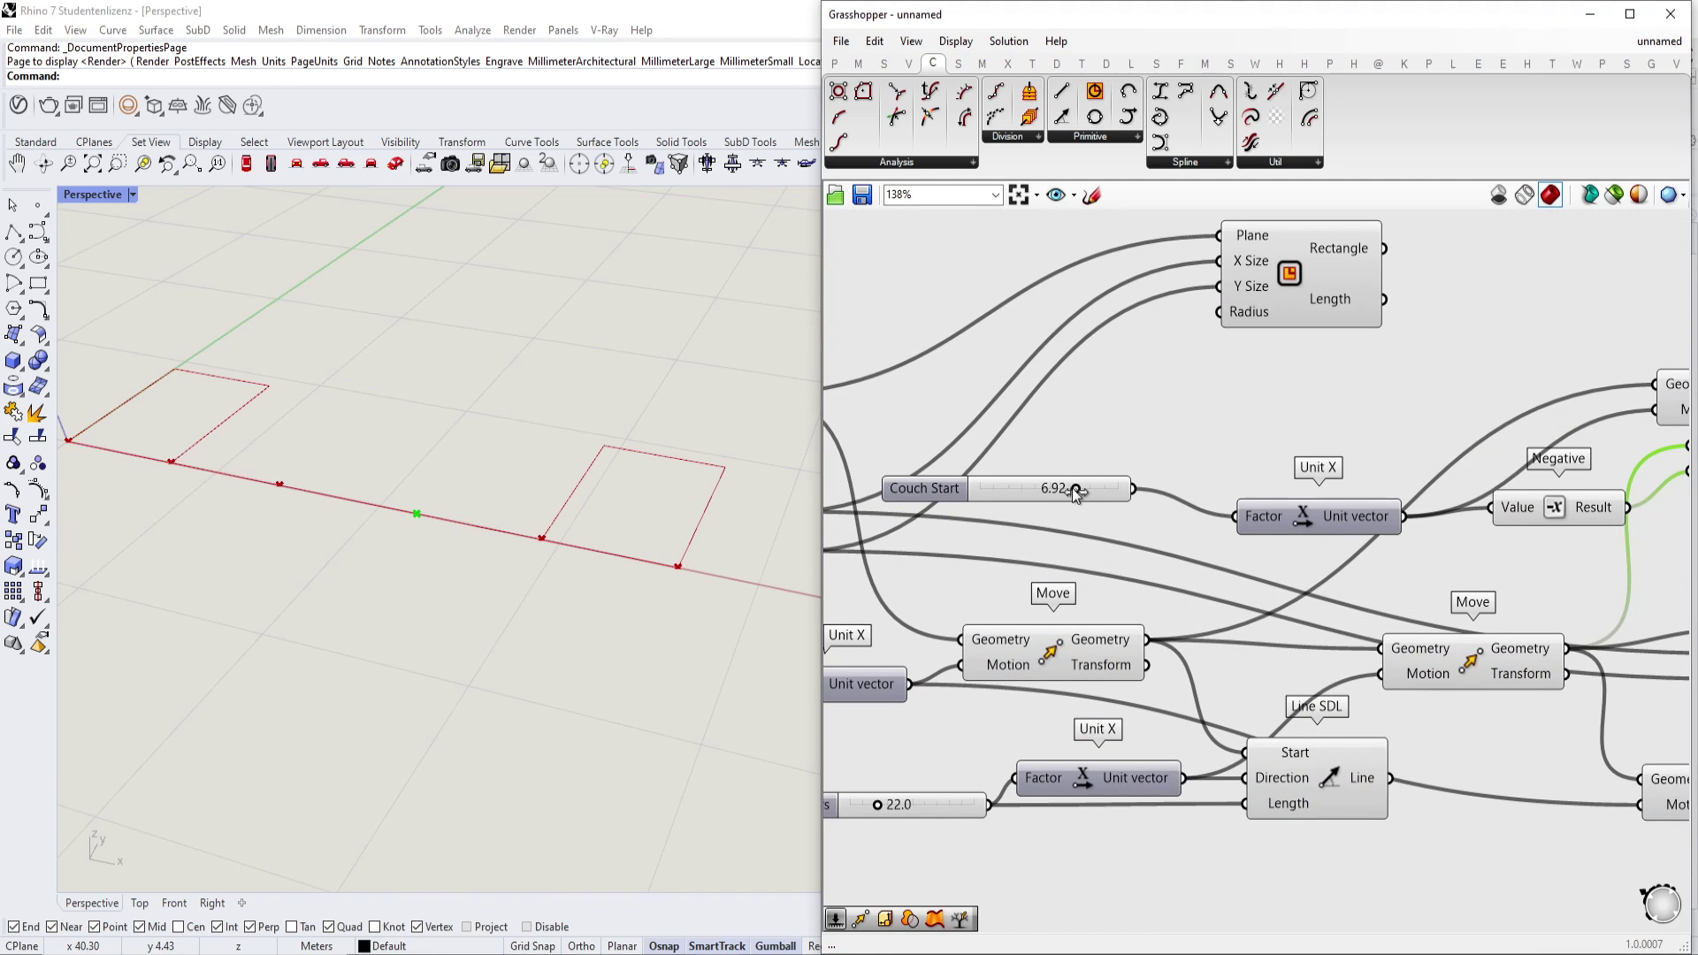
Examine the couch points, the first two Move points and the Line SDL connecting line in the viewport.
scroll(1061, 482, "up", 1)
scroll(1061, 478, "down", 2)
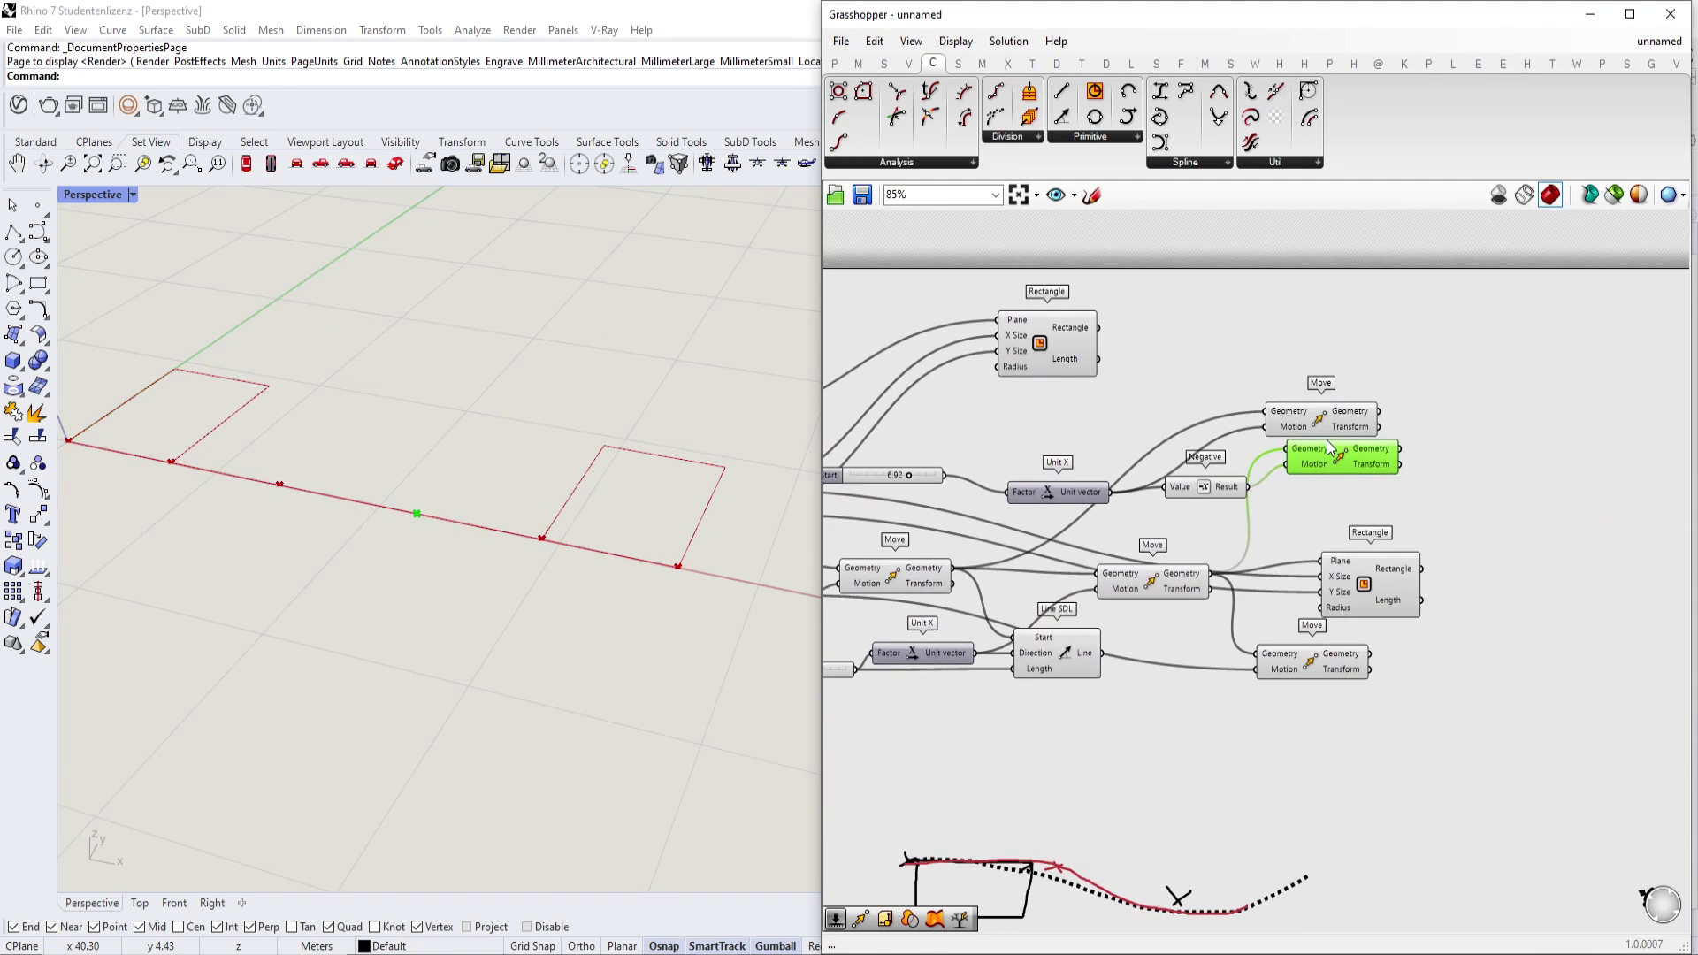
scroll(1273, 592, "down", 1)
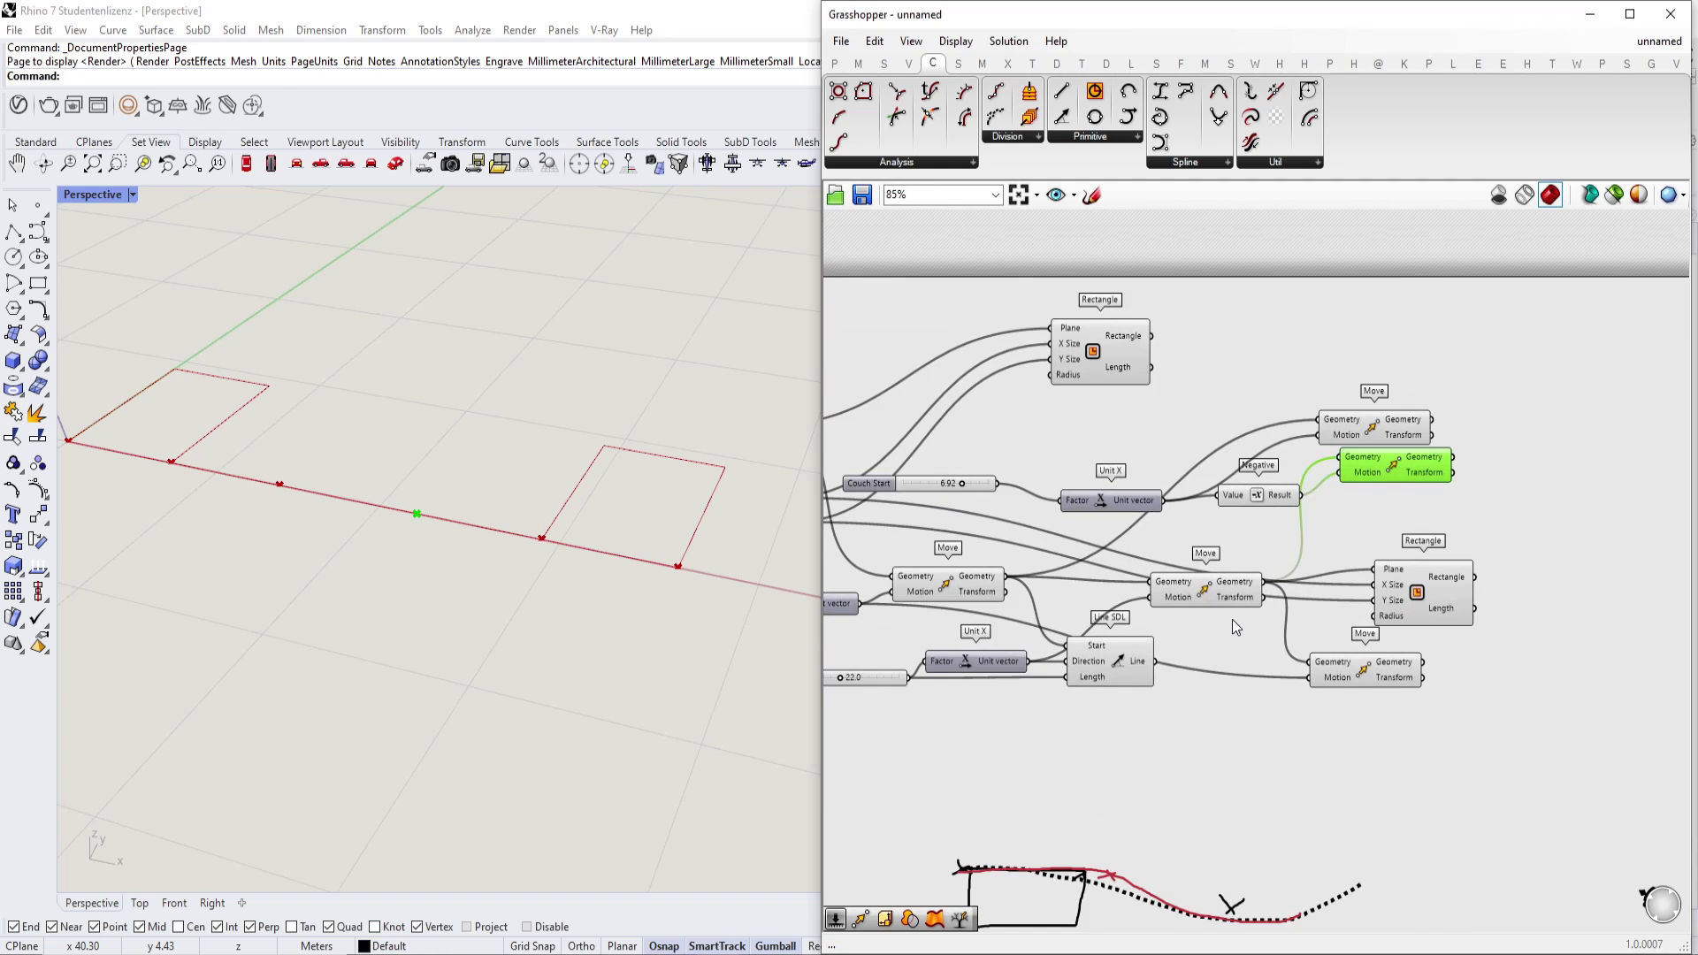
scroll(1296, 588, "down", 1)
scroll(1296, 585, "up", 1)
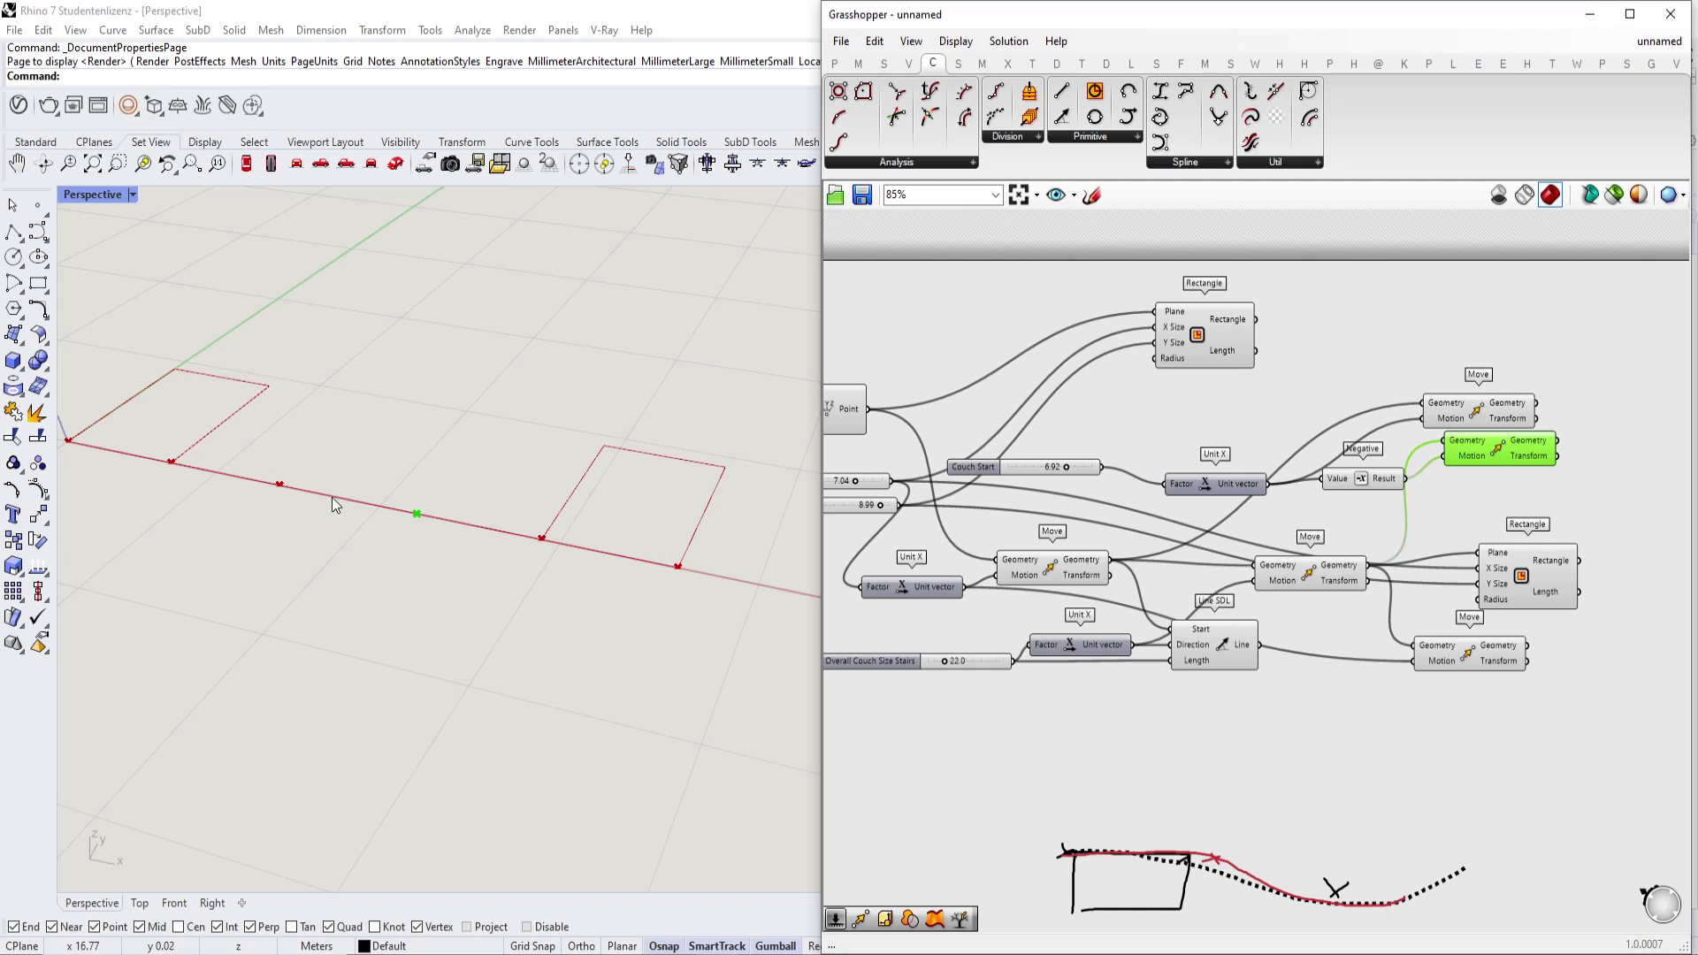
right_click_drag(1336, 390, 1318, 425)
left_click(1155, 645)
left_click(1278, 612)
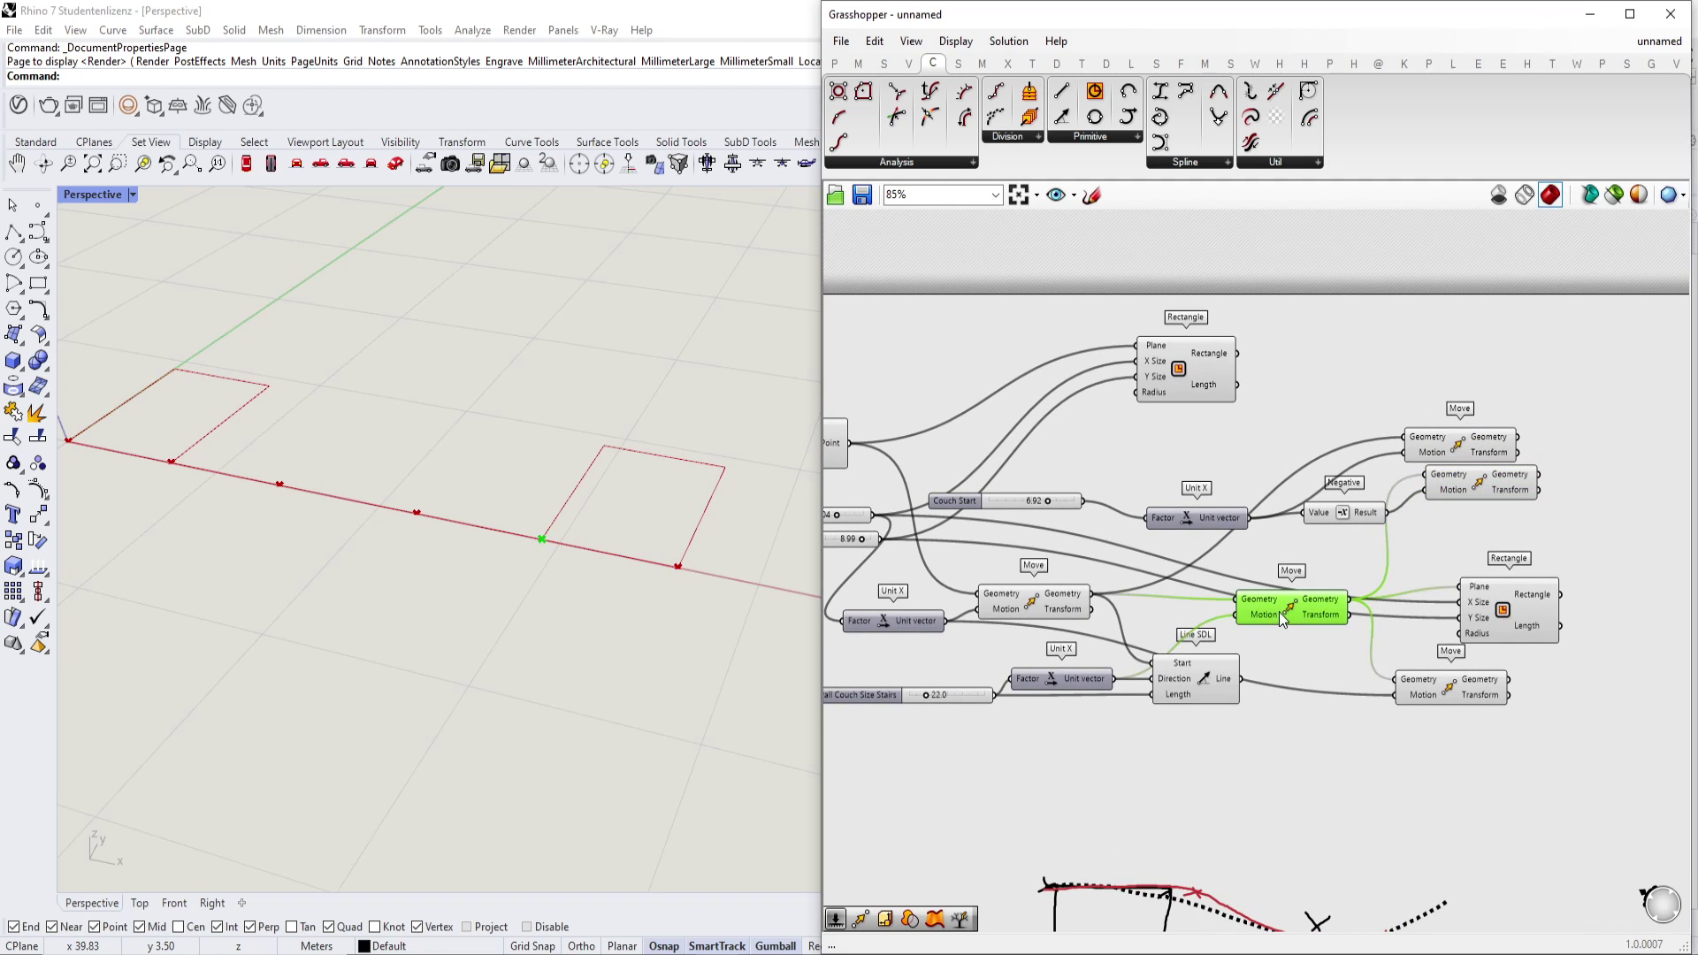
left_click(1029, 606)
right_click_drag(962, 617, 1065, 593)
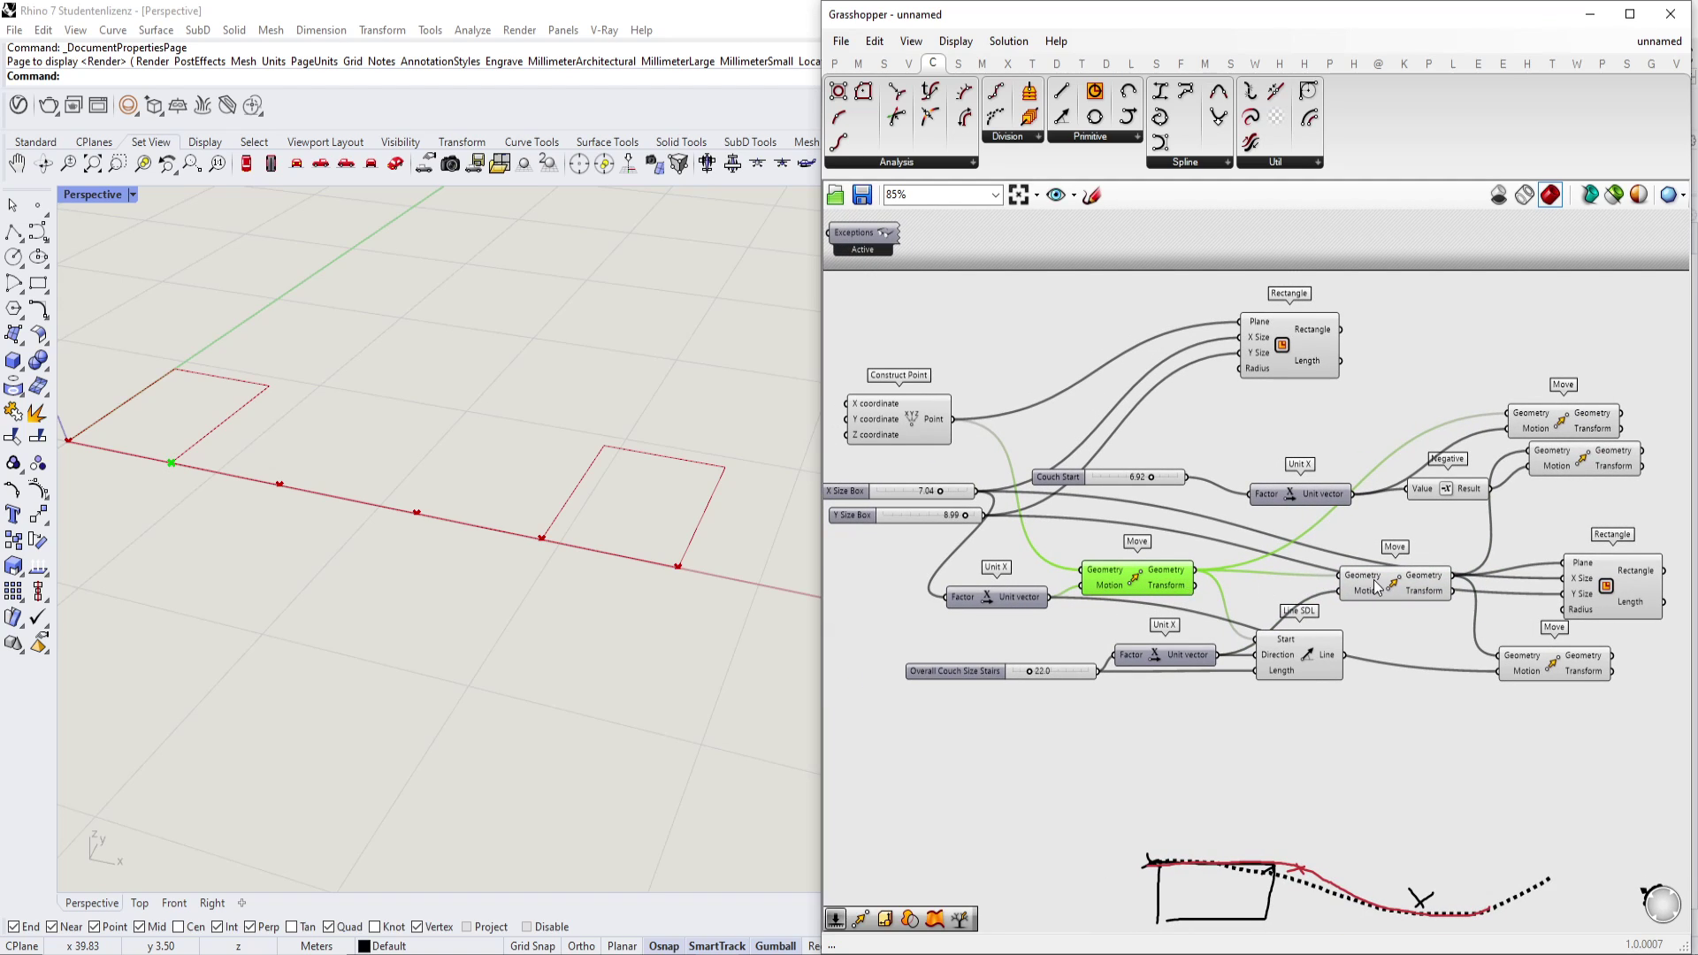
left_click(1261, 672)
scroll(1264, 662, "up", 1)
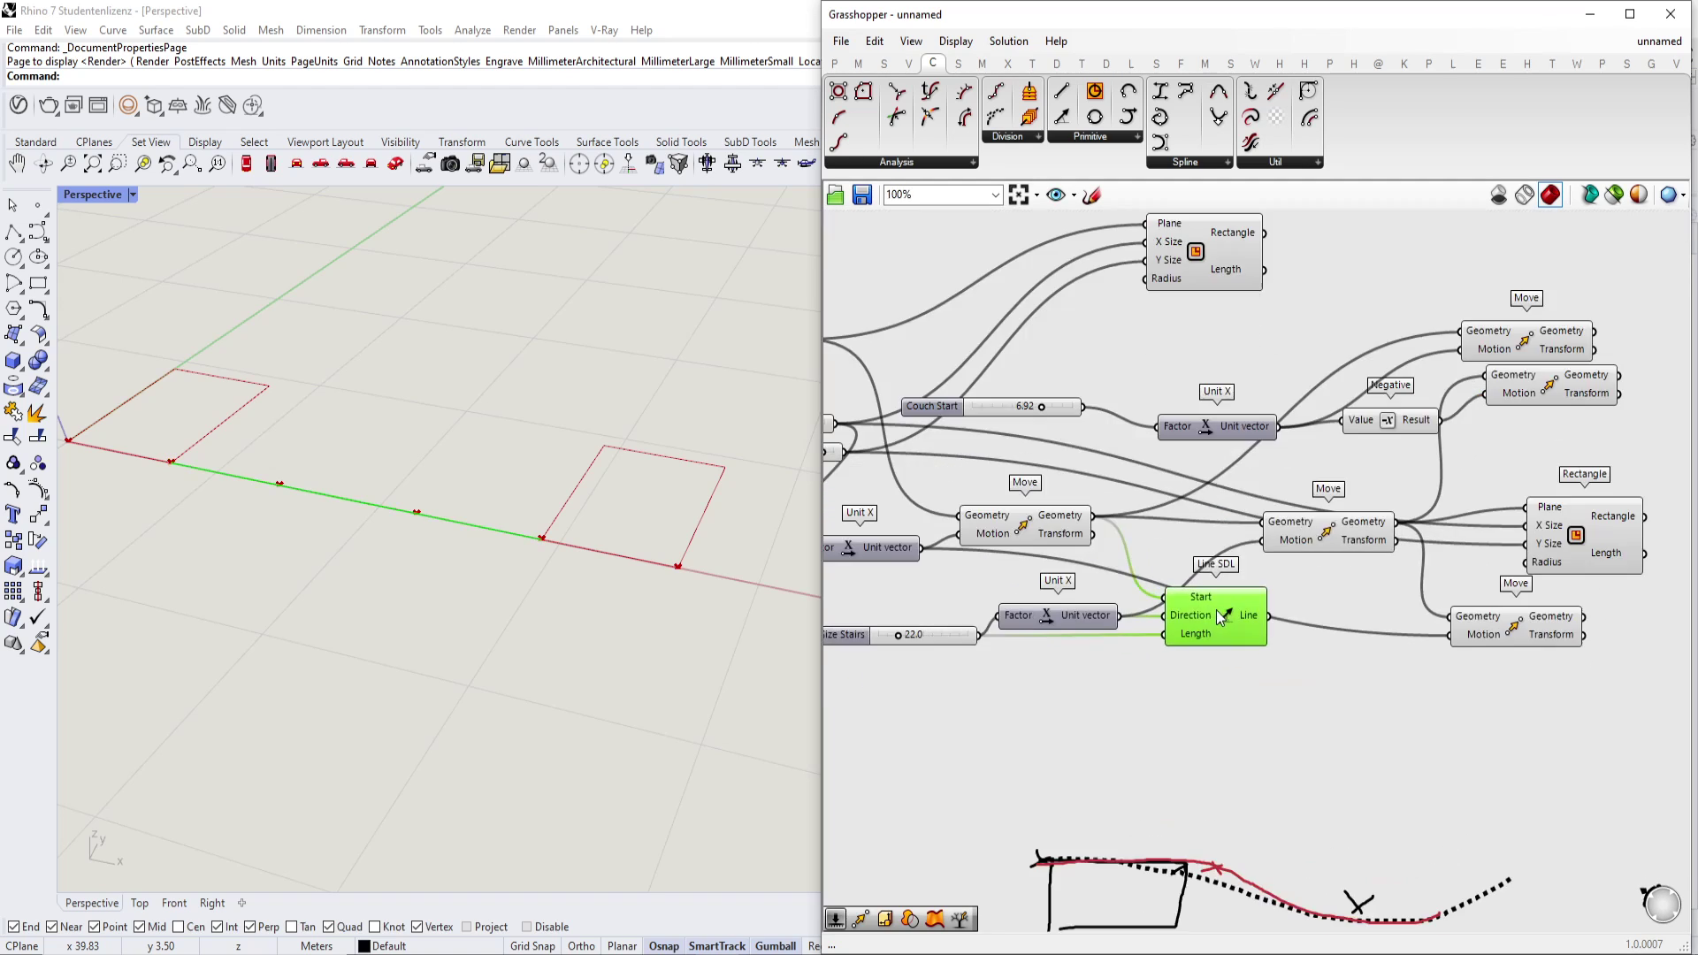
Duplicate the second Move and give the copy's Motion input the expression x/2 to create a midpoint along the connecting line.
left_click(1330, 549)
left_click_drag(1322, 544, 1371, 679, "alt")
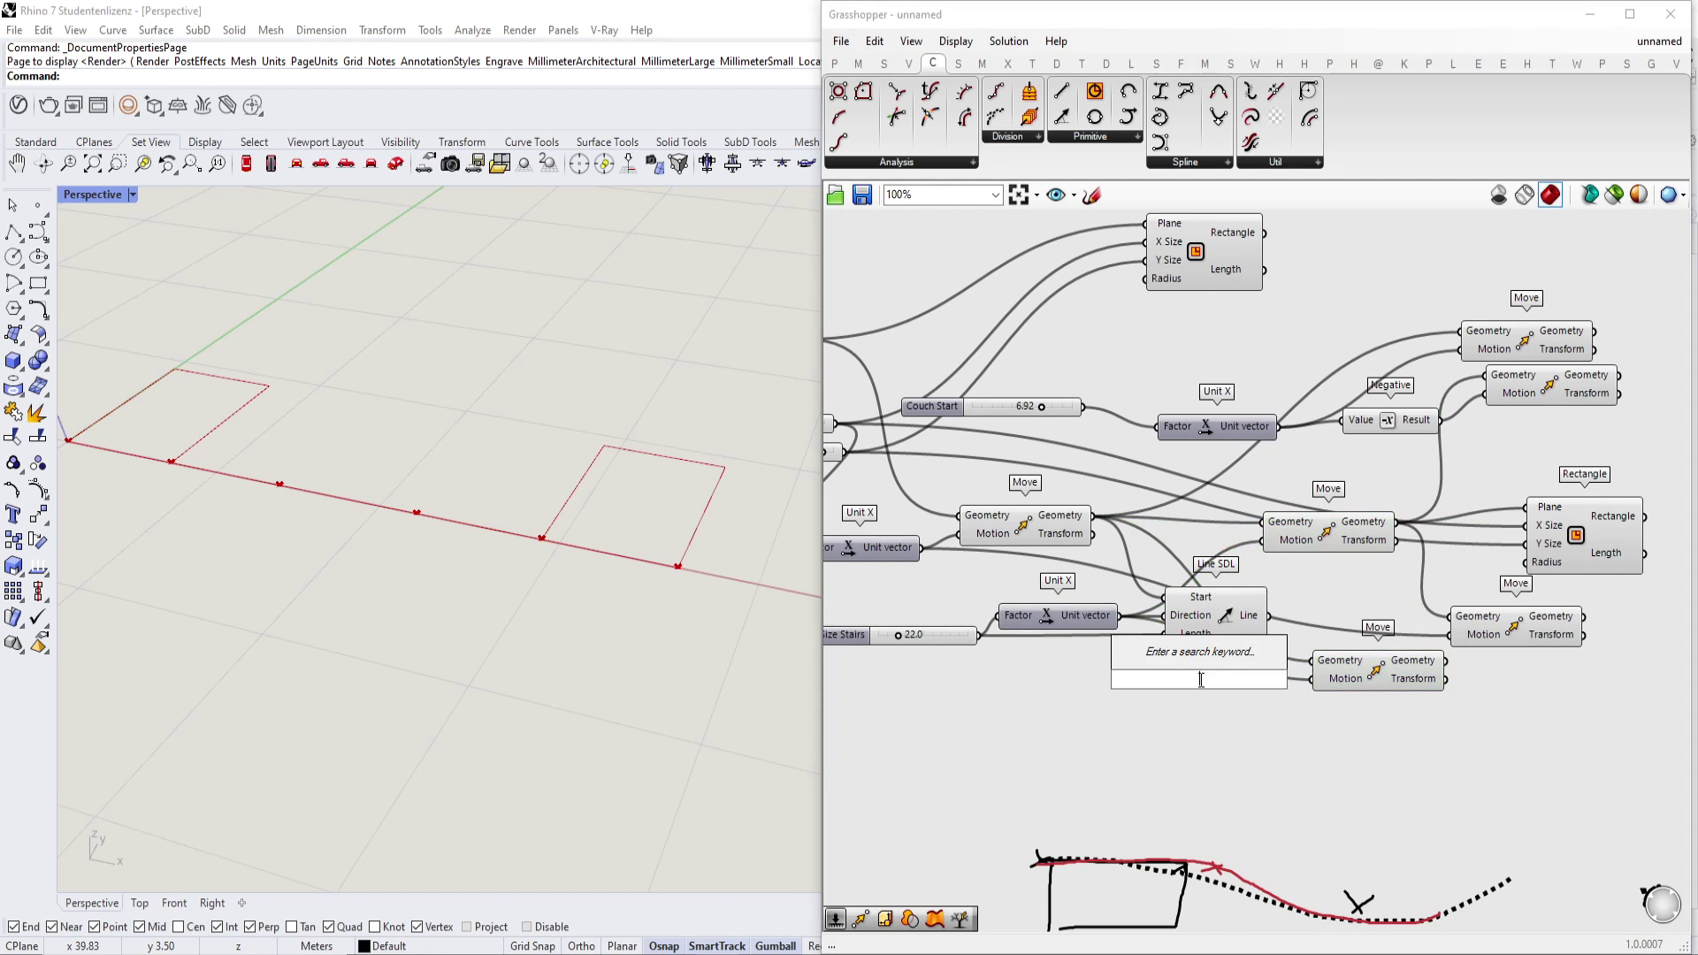
scroll(1375, 685, "up", 2)
right_click(1333, 679)
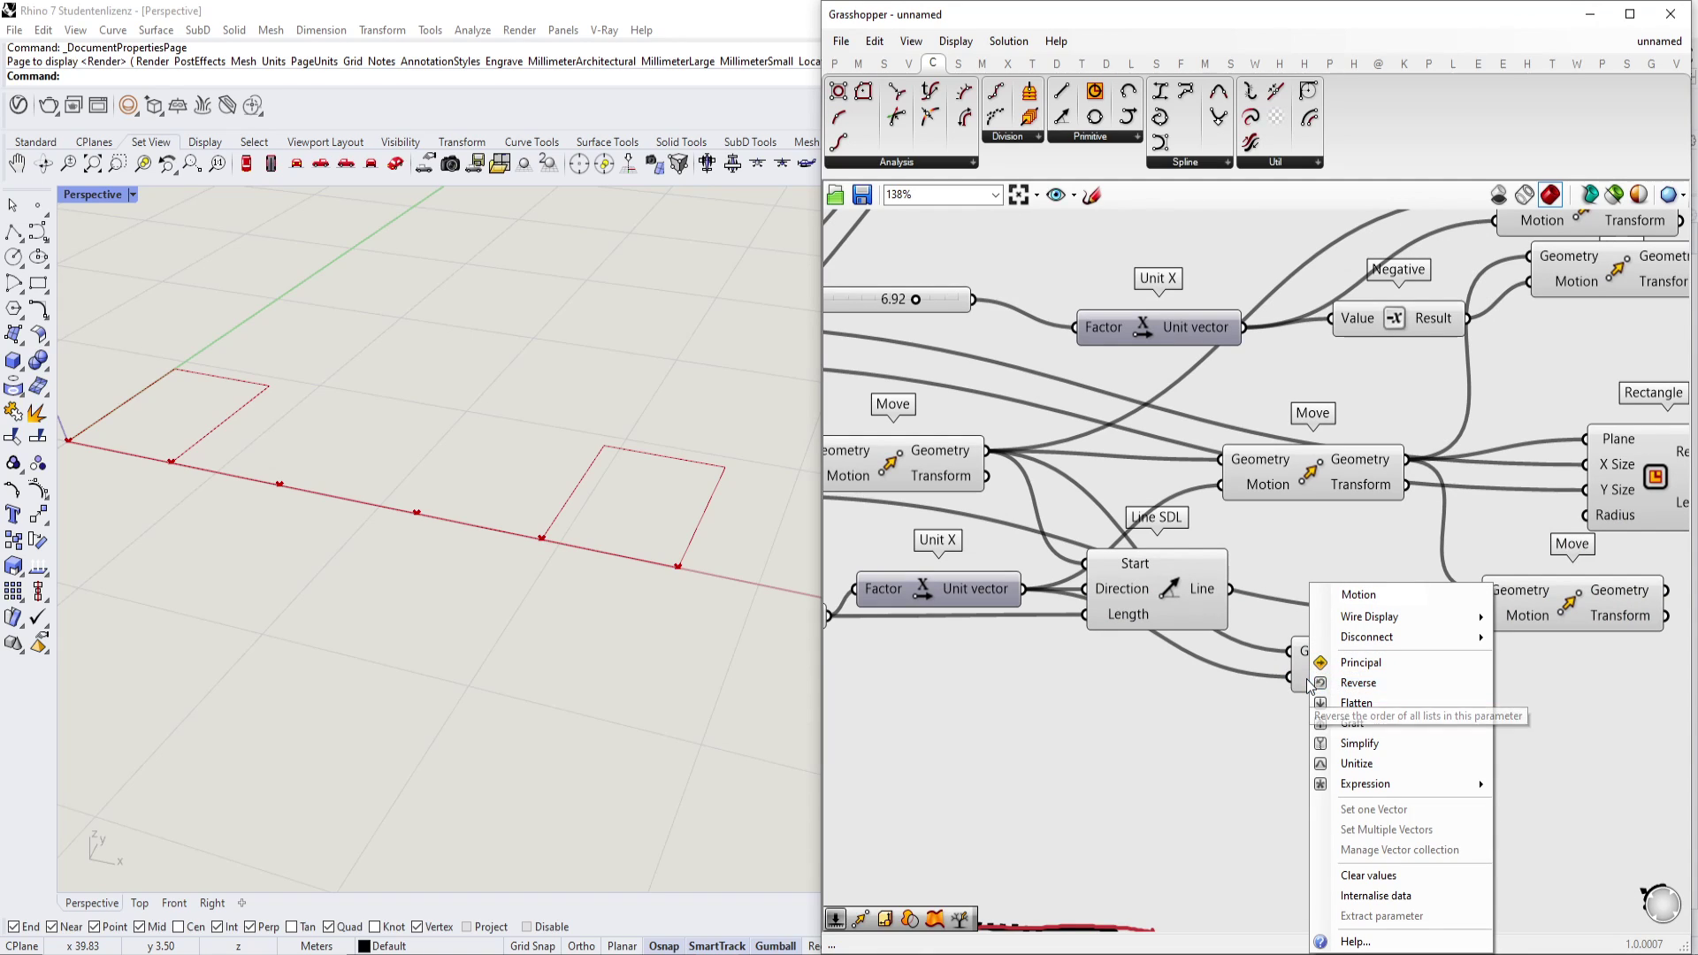
mouse_move(1357, 784)
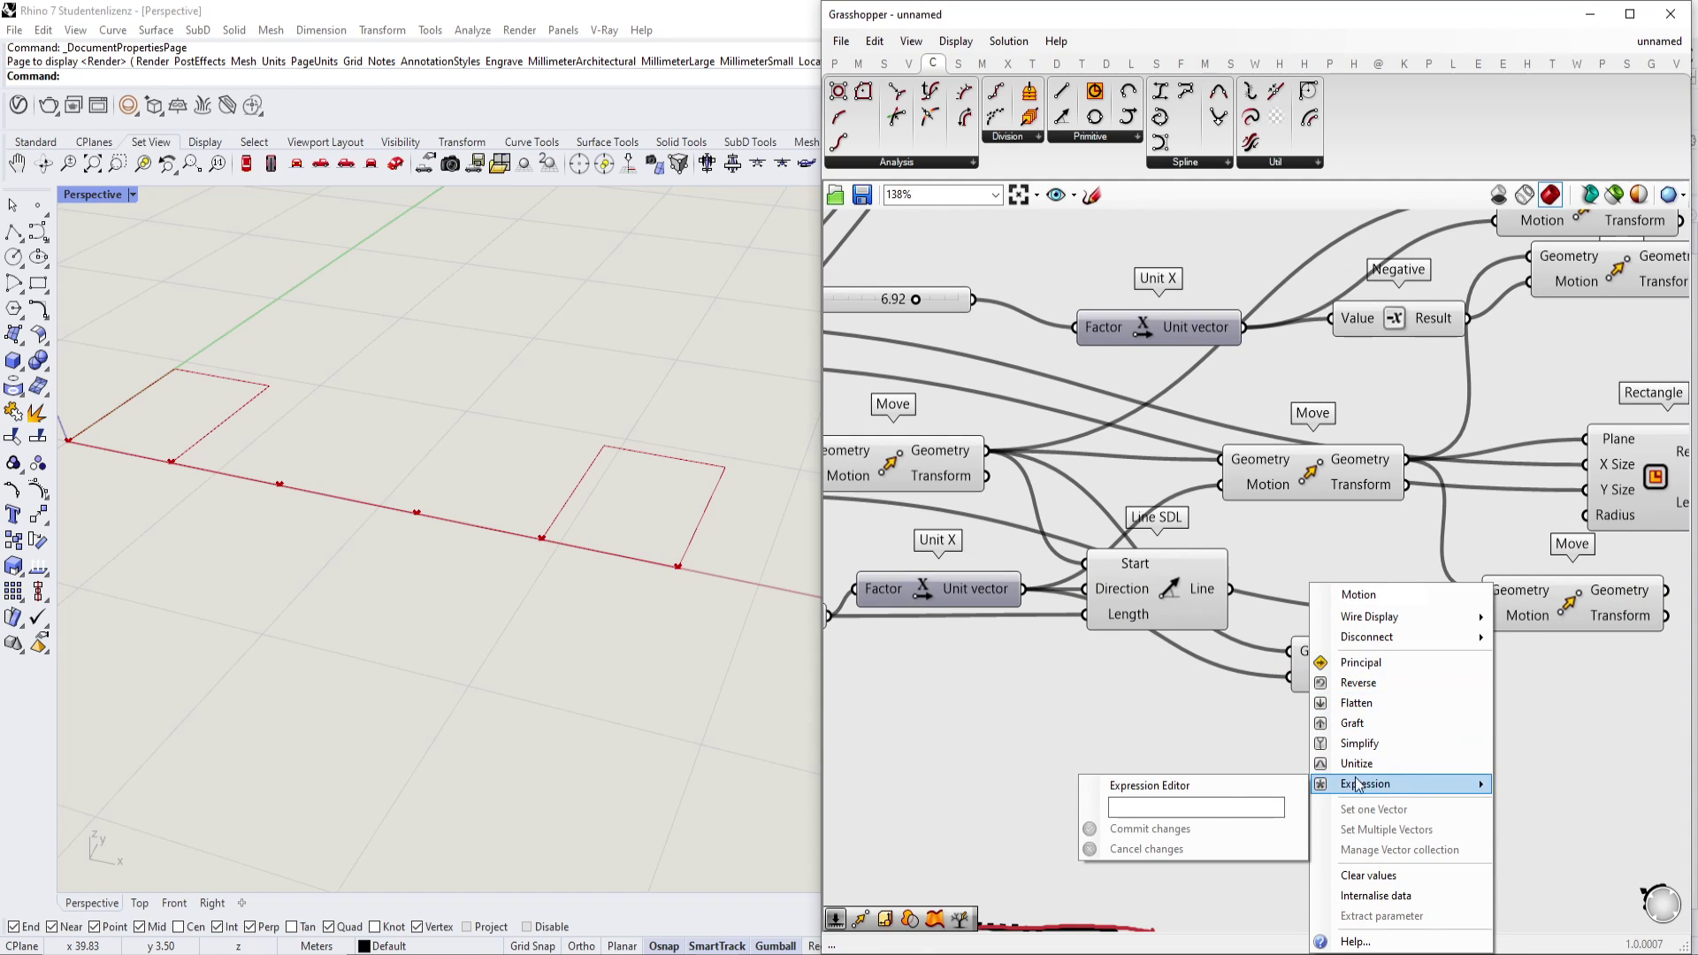
left_click(1194, 805)
type("x/2")
left_click(1168, 831)
left_click(1356, 665)
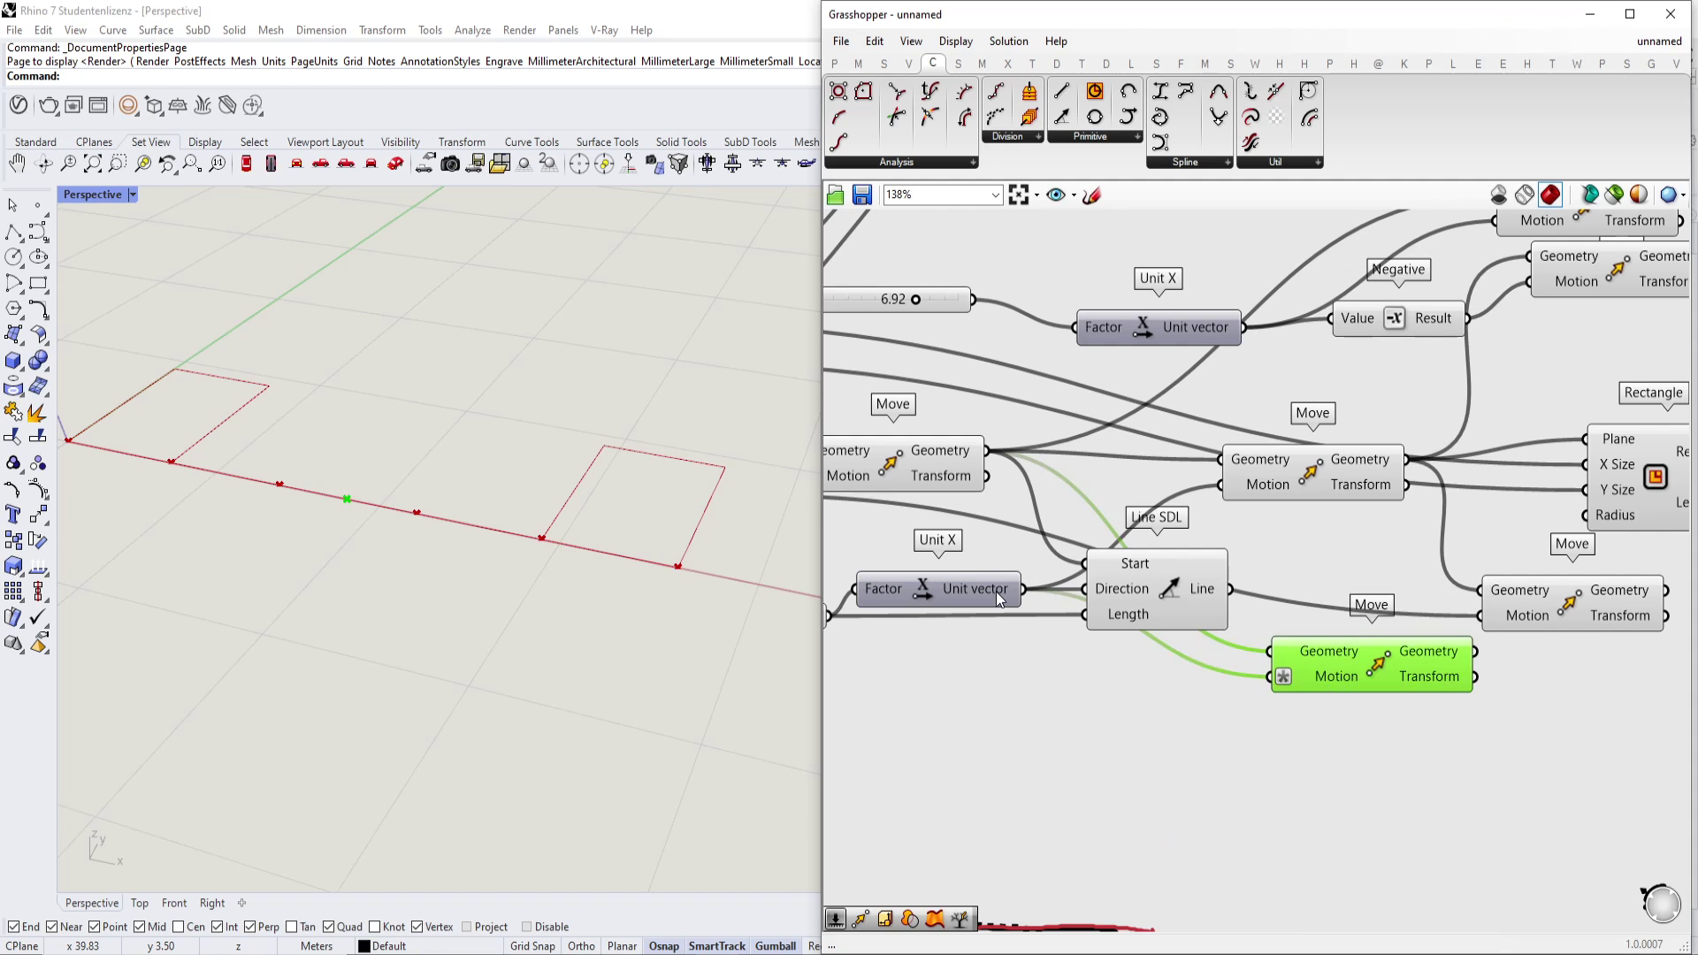
Move the first couch point's Move clear of its neighbour and set the Couch Start slider to 5.51.
right_click_drag(996, 591, 1068, 567)
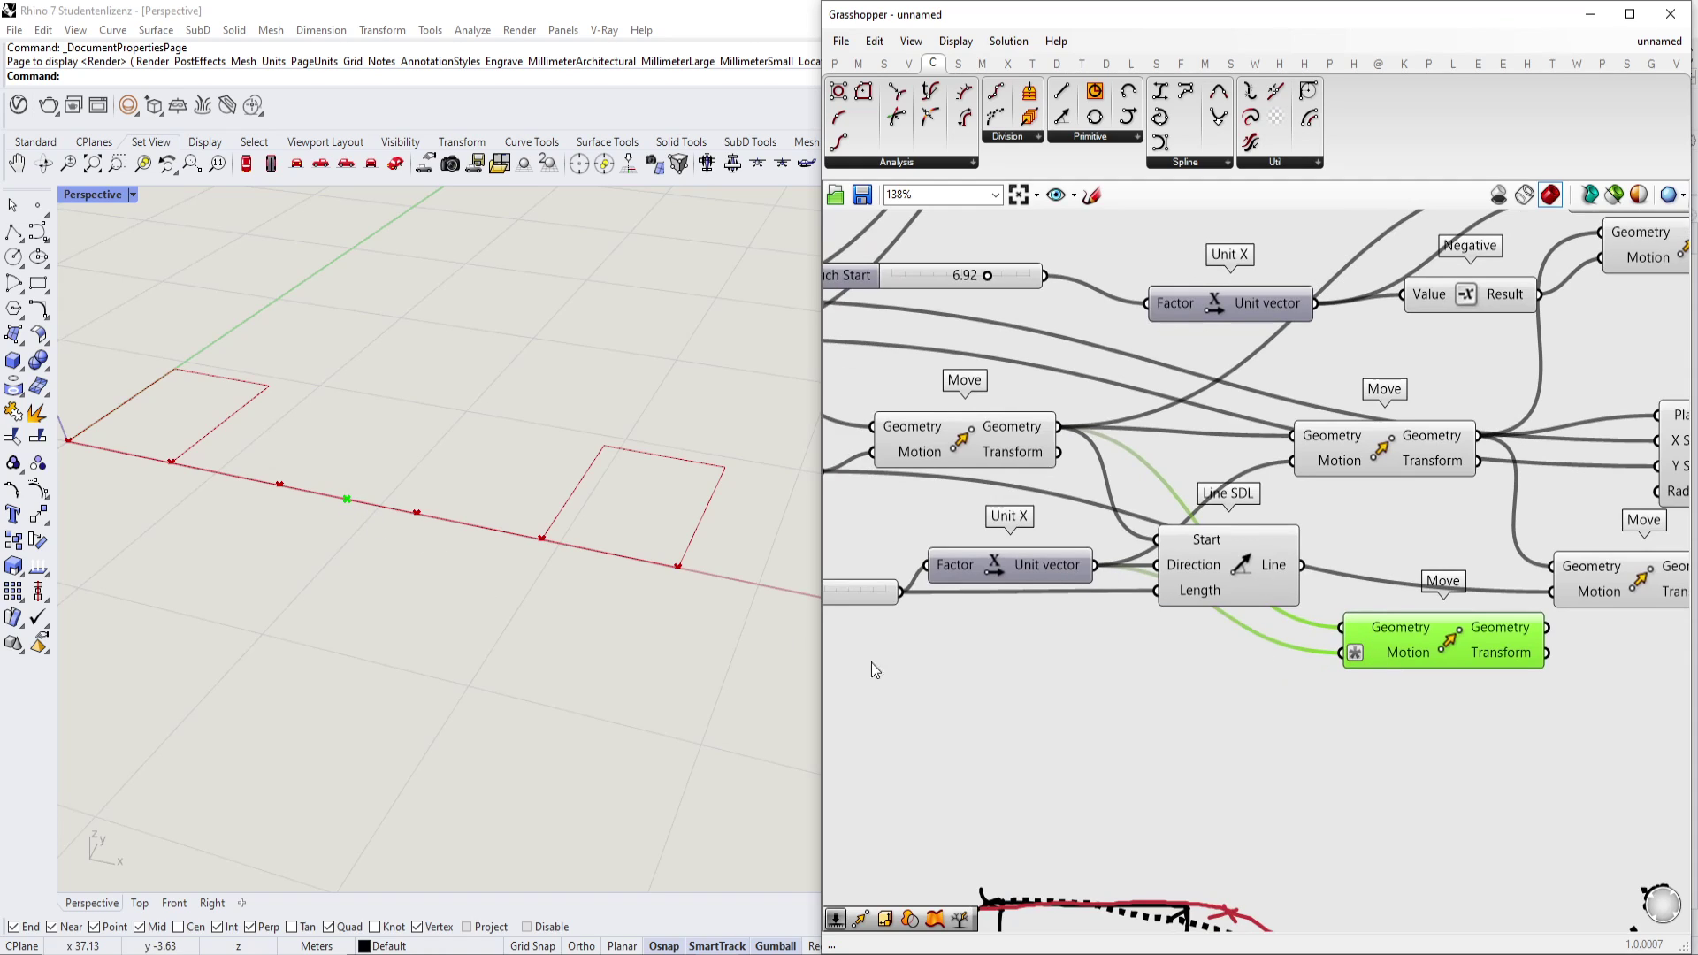
scroll(1440, 652, "down", 5)
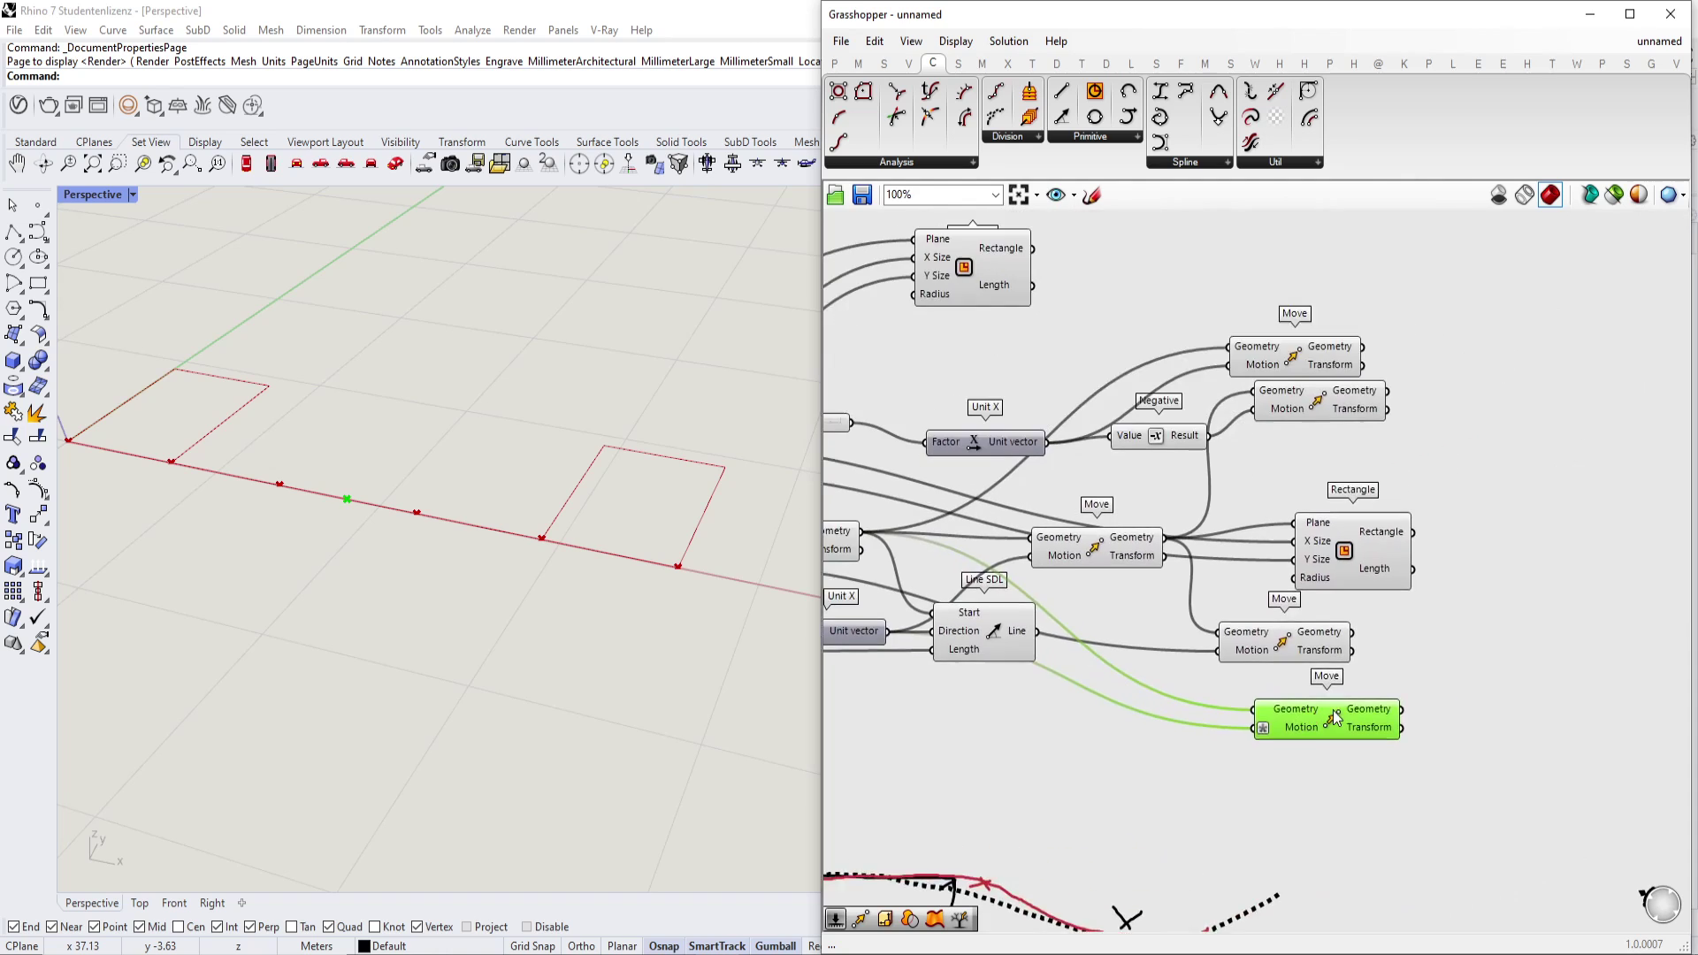
left_click_drag(1300, 411, 1344, 350)
right_click_drag(1172, 528, 1429, 550)
scroll(1143, 487, "up", 5)
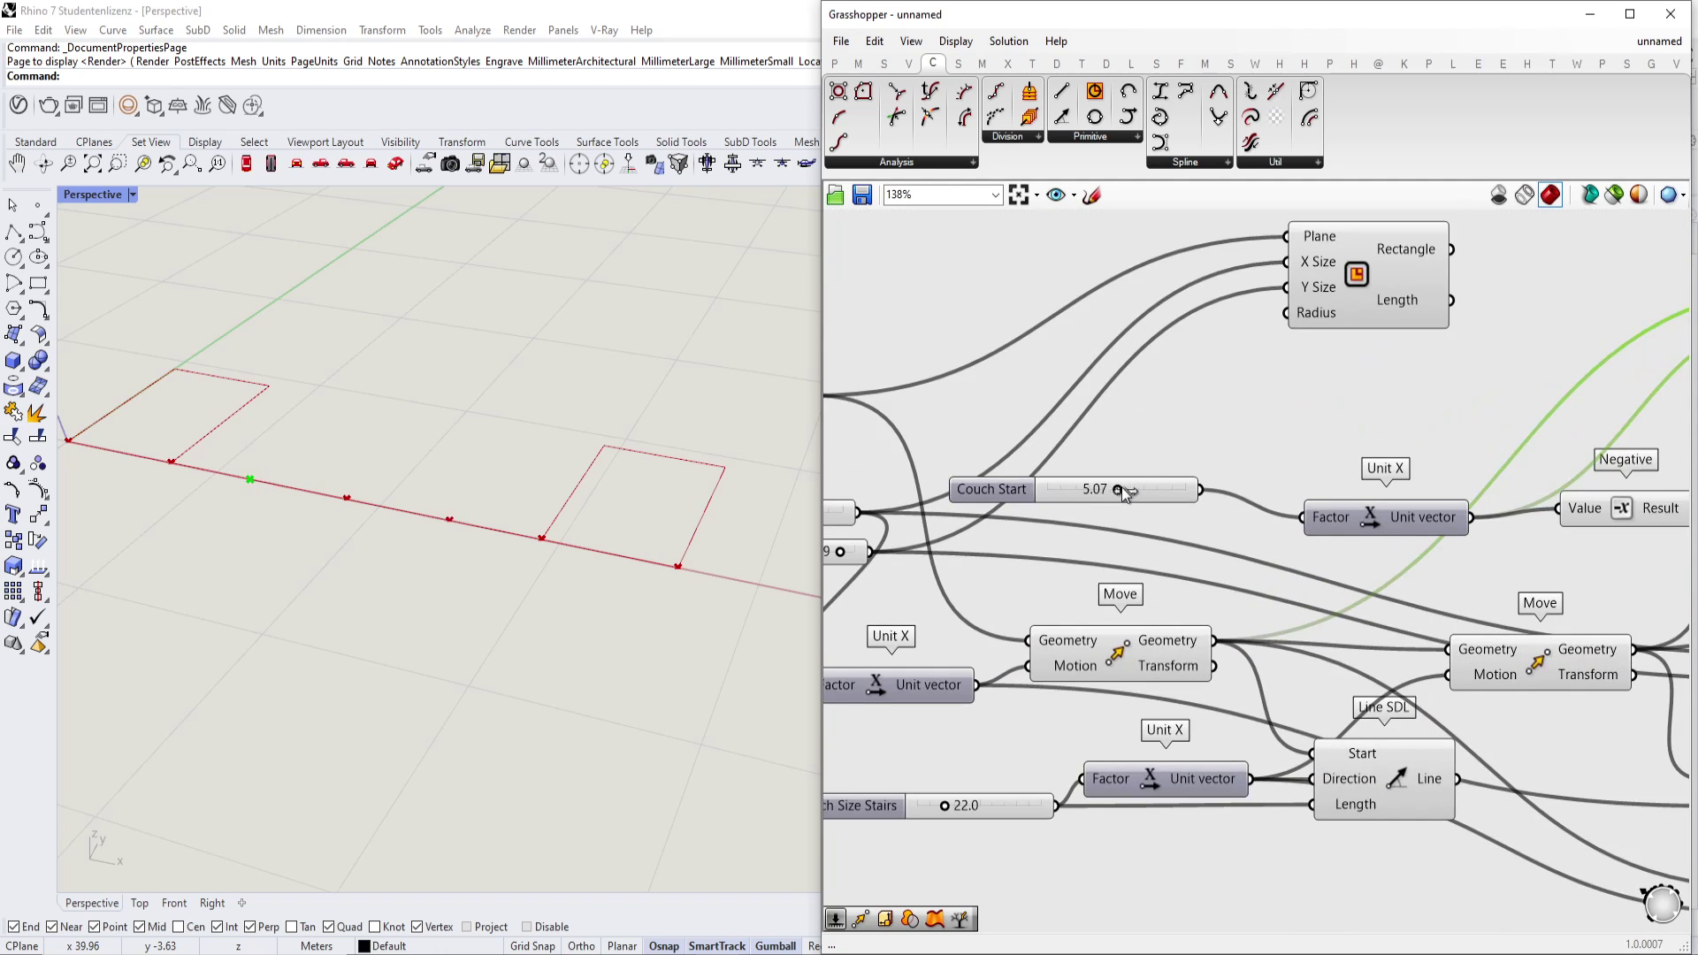
scroll(1123, 482, "down", 1)
right_click_drag(869, 485, 1064, 479)
Try the X Size Box slider at 8.44 and 7.48 to test how the rectangles and points respond.
mouse_move(1044, 502)
left_mouse_down()
mouse_move(1027, 497)
mouse_move(1061, 502)
mouse_move(1021, 502)
mouse_move(1049, 501)
mouse_move(1077, 535)
mouse_move(1070, 501)
mouse_move(1018, 502)
mouse_move(1055, 500)
left_mouse_up()
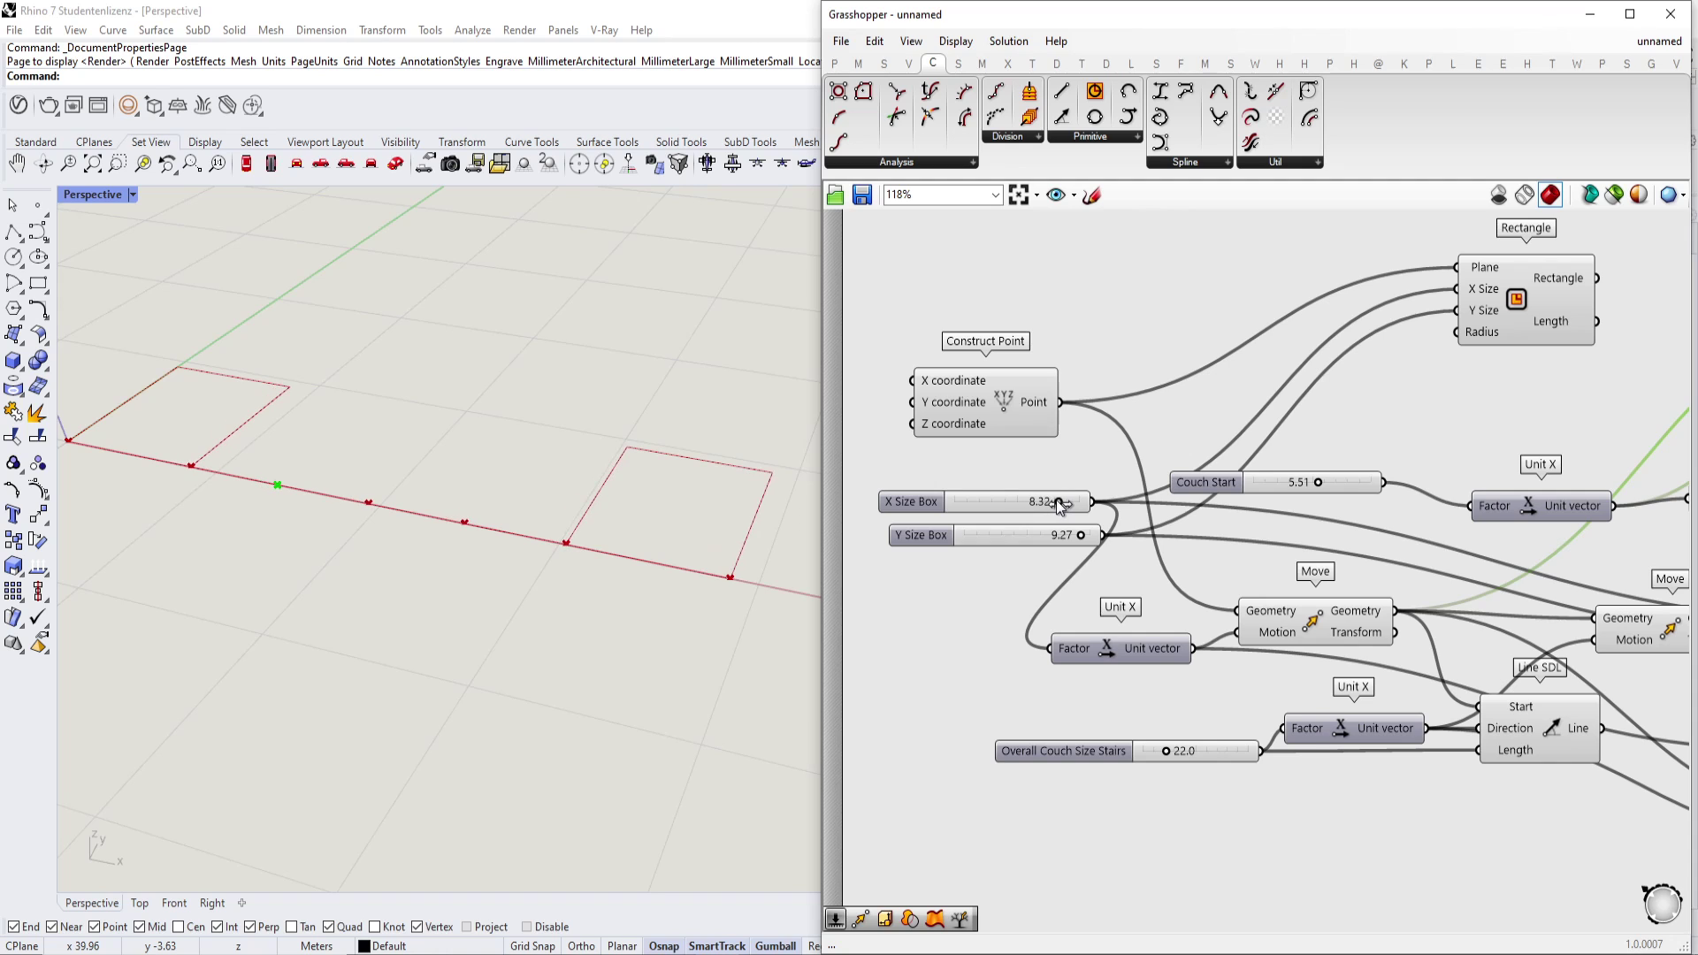
scroll(1056, 500, "down", 2)
right_click_drag(1232, 536, 1100, 502)
right_click_drag(1163, 548, 1118, 524)
scroll(1117, 524, "down", 1)
scroll(949, 451, "up", 2)
right_click_drag(949, 451, 977, 472)
scroll(977, 471, "up", 1)
mouse_move(1021, 502)
left_mouse_down()
mouse_move(973, 505)
mouse_move(1023, 504)
left_mouse_up()
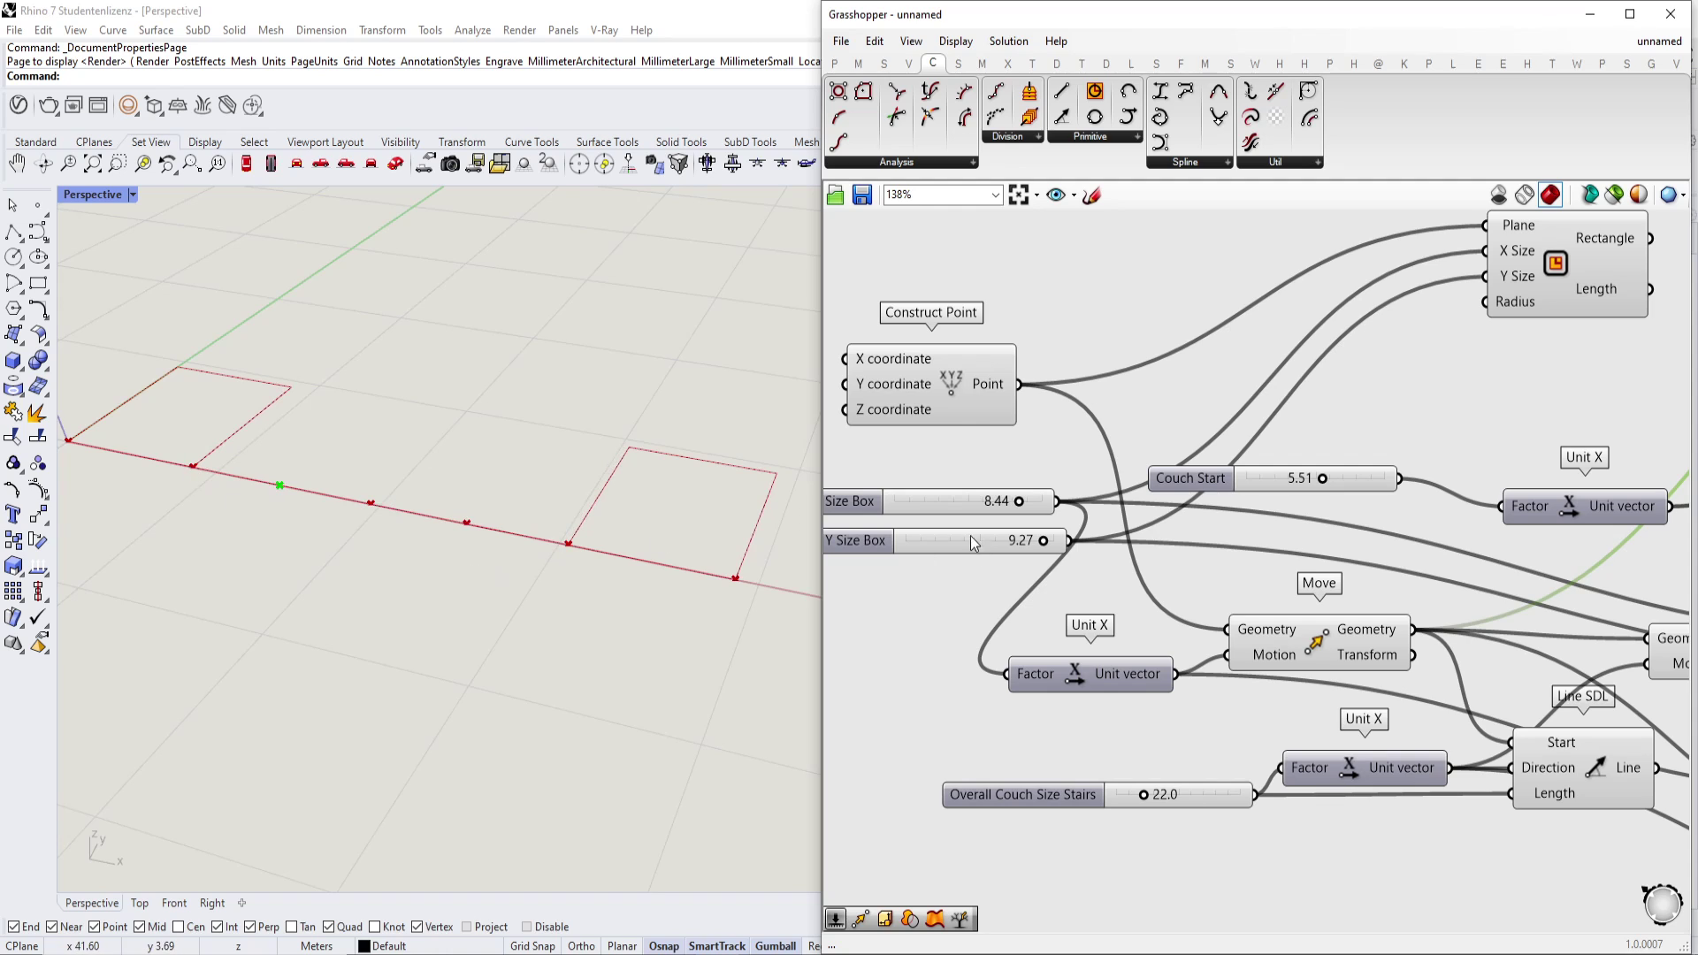
left_click_drag(1022, 502, 1006, 501)
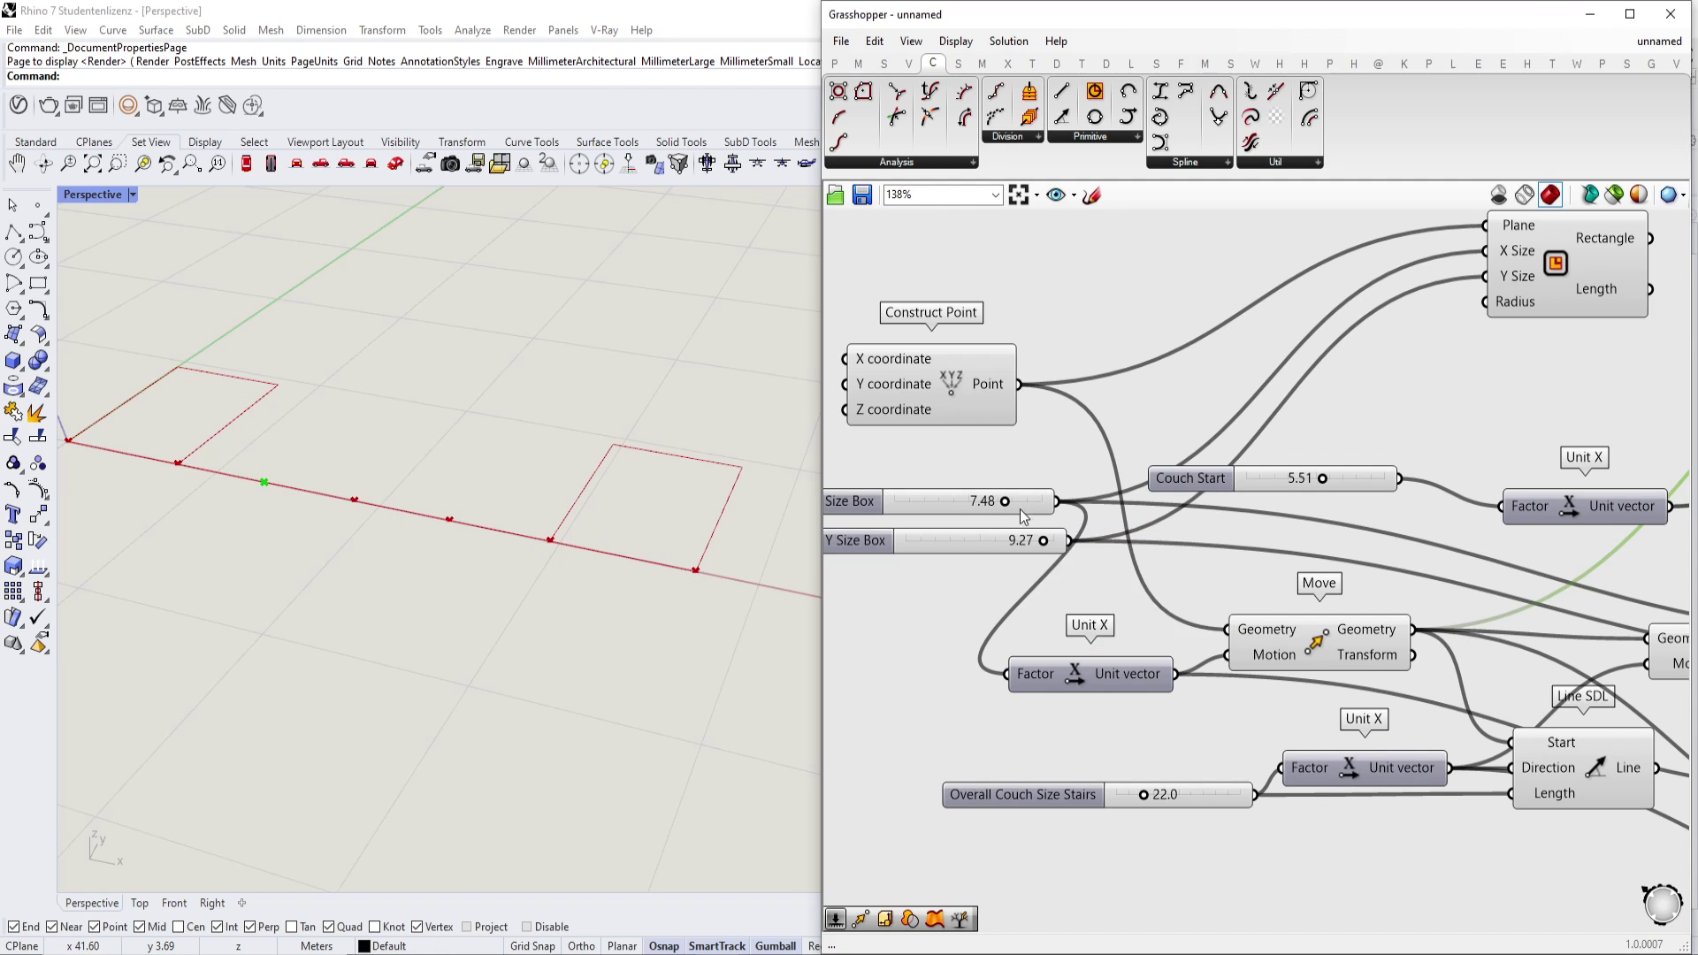
Examine which viewport points belong to the individual Move components.
scroll(1025, 511, "down", 2)
right_click_drag(1242, 695, 1174, 632)
right_click_drag(1359, 679, 1246, 651)
left_click(1455, 644)
left_click(1429, 566)
left_click(1249, 455)
right_click_drag(1245, 449, 1372, 520)
Set the X Size Box slider to 7.89 to resize both end rectangles.
right_click_drag(1096, 533, 1281, 565)
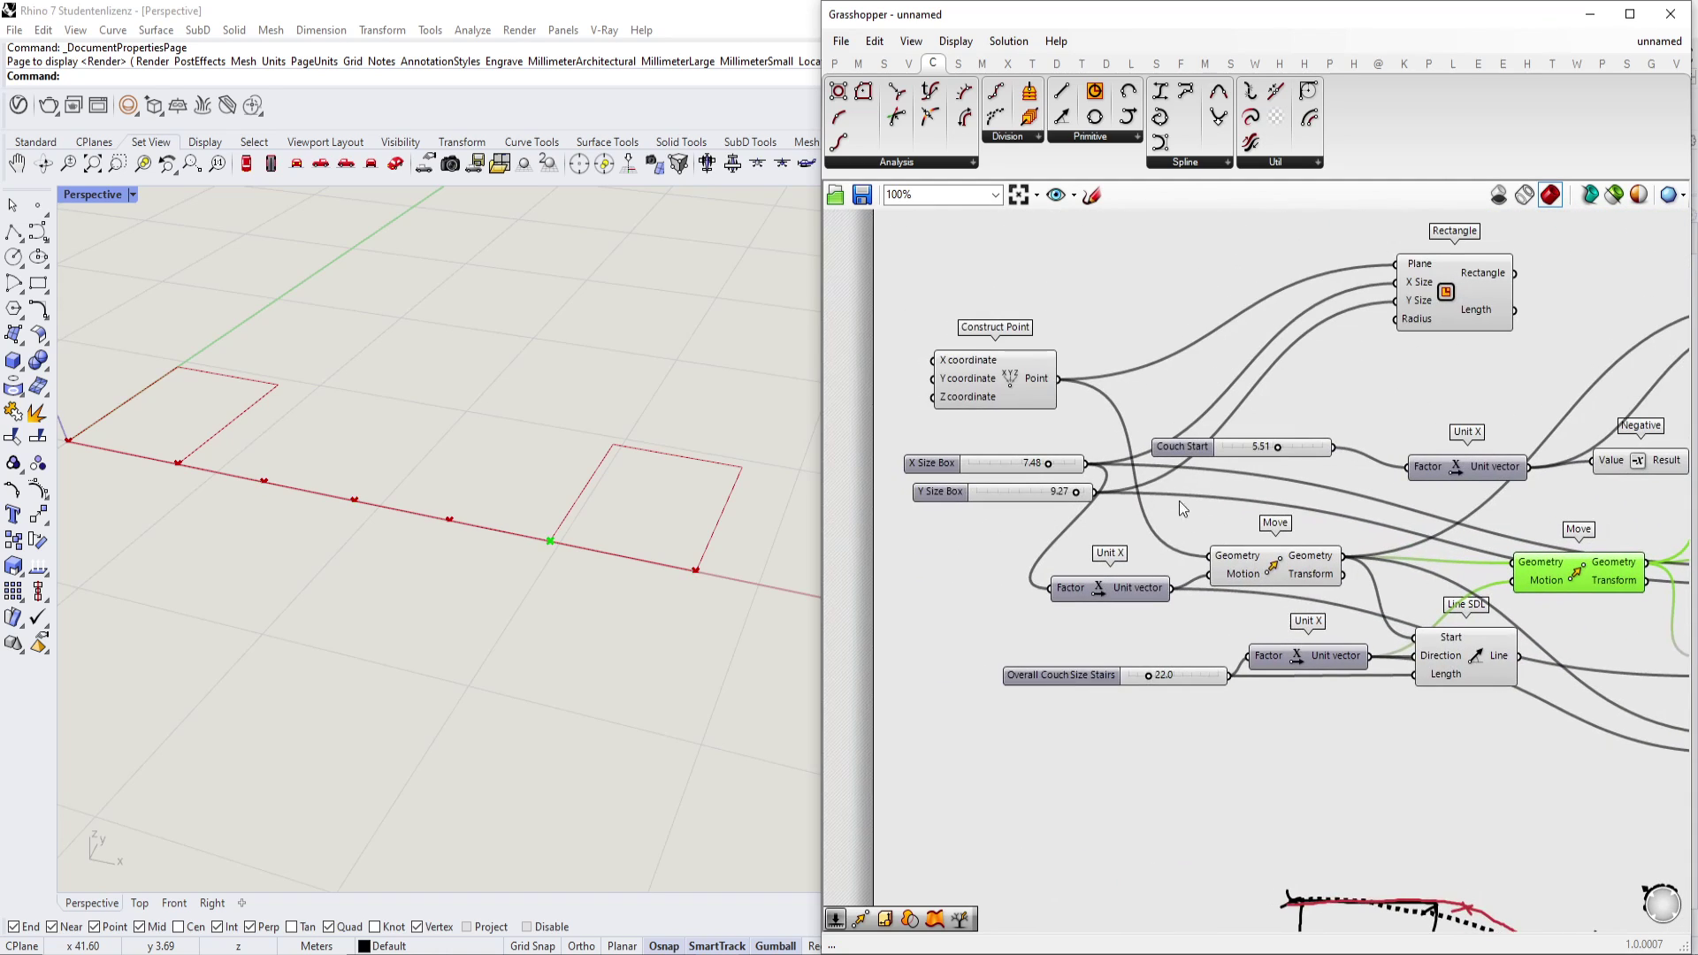
scroll(1088, 451, "up", 1)
scroll(1022, 471, "up", 2)
left_click_drag(1044, 468, 1072, 472)
left_click_drag(1059, 478, 1037, 478)
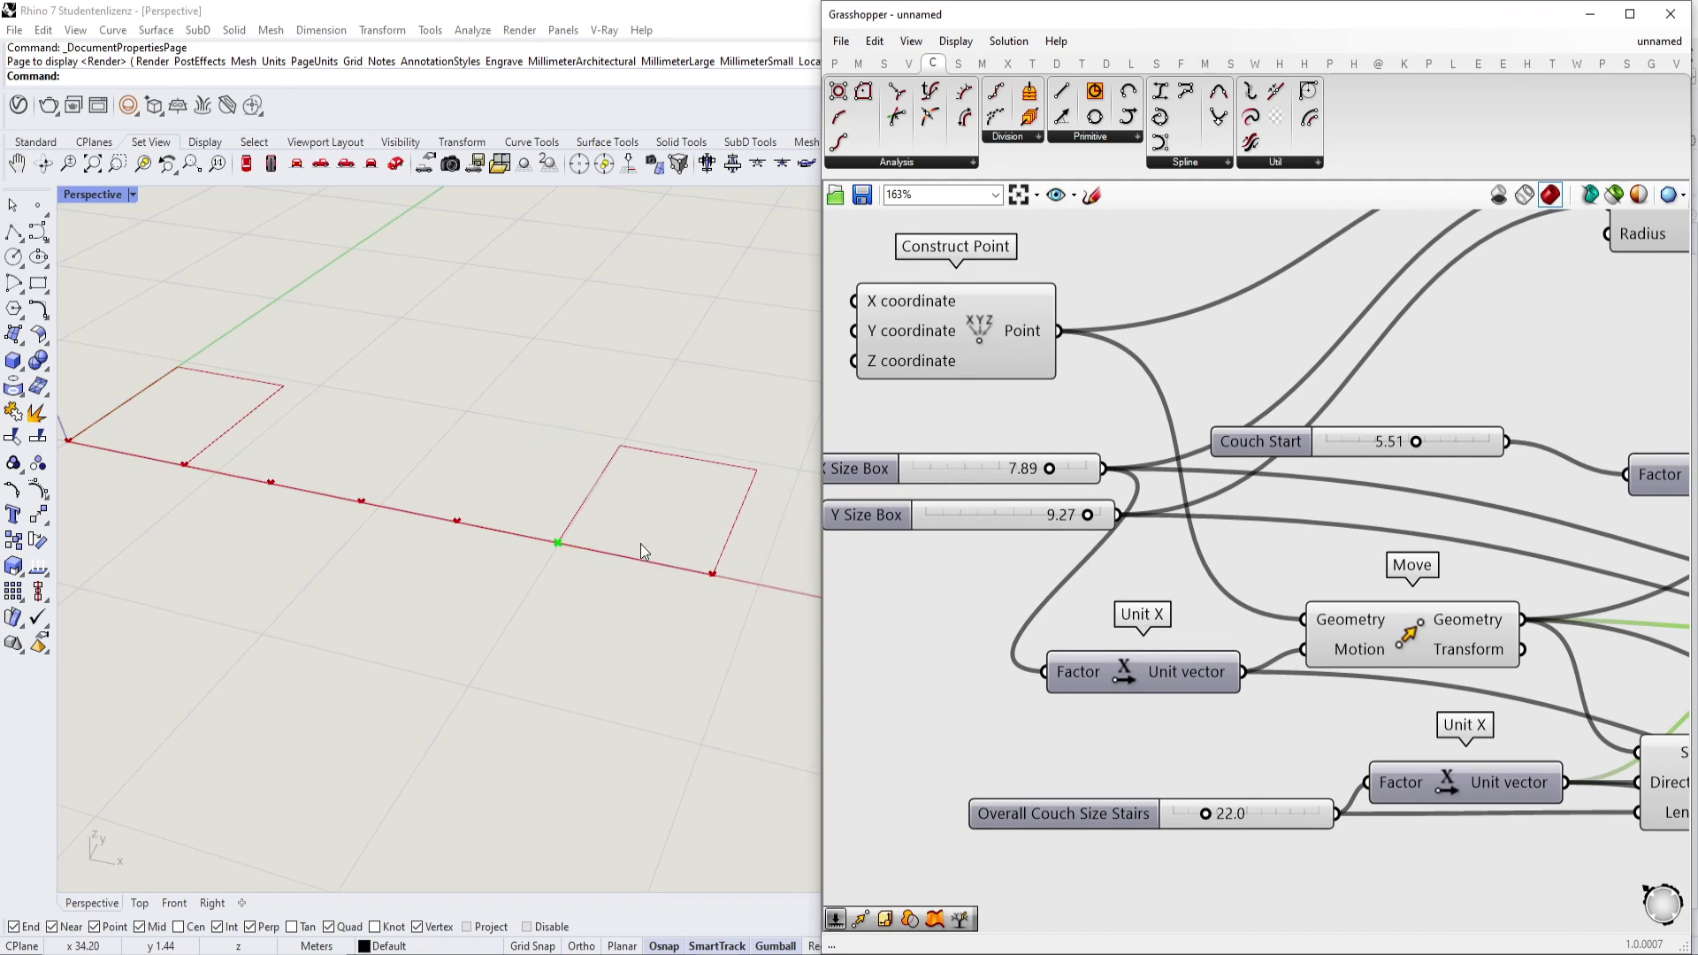
Space out the second Rectangle, the Move fed by Negative and the two lower Moves on the canvas.
scroll(1047, 495, "down", 3)
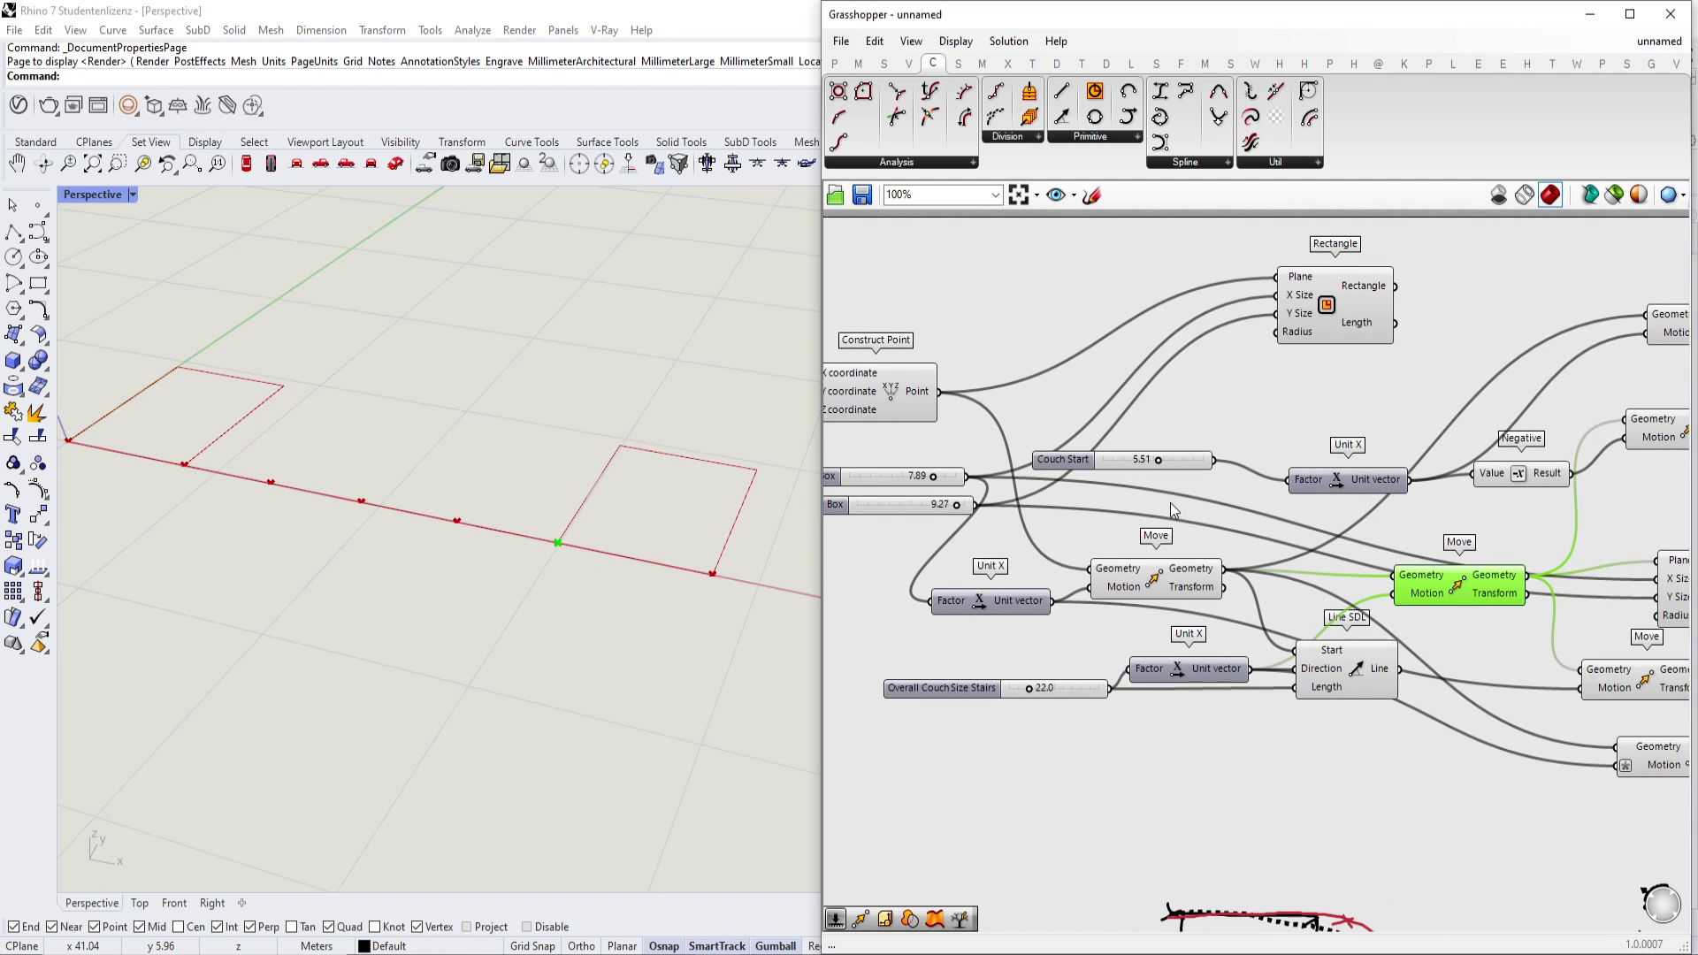
right_click_drag(1240, 489, 1057, 477)
scroll(1132, 480, "down", 2)
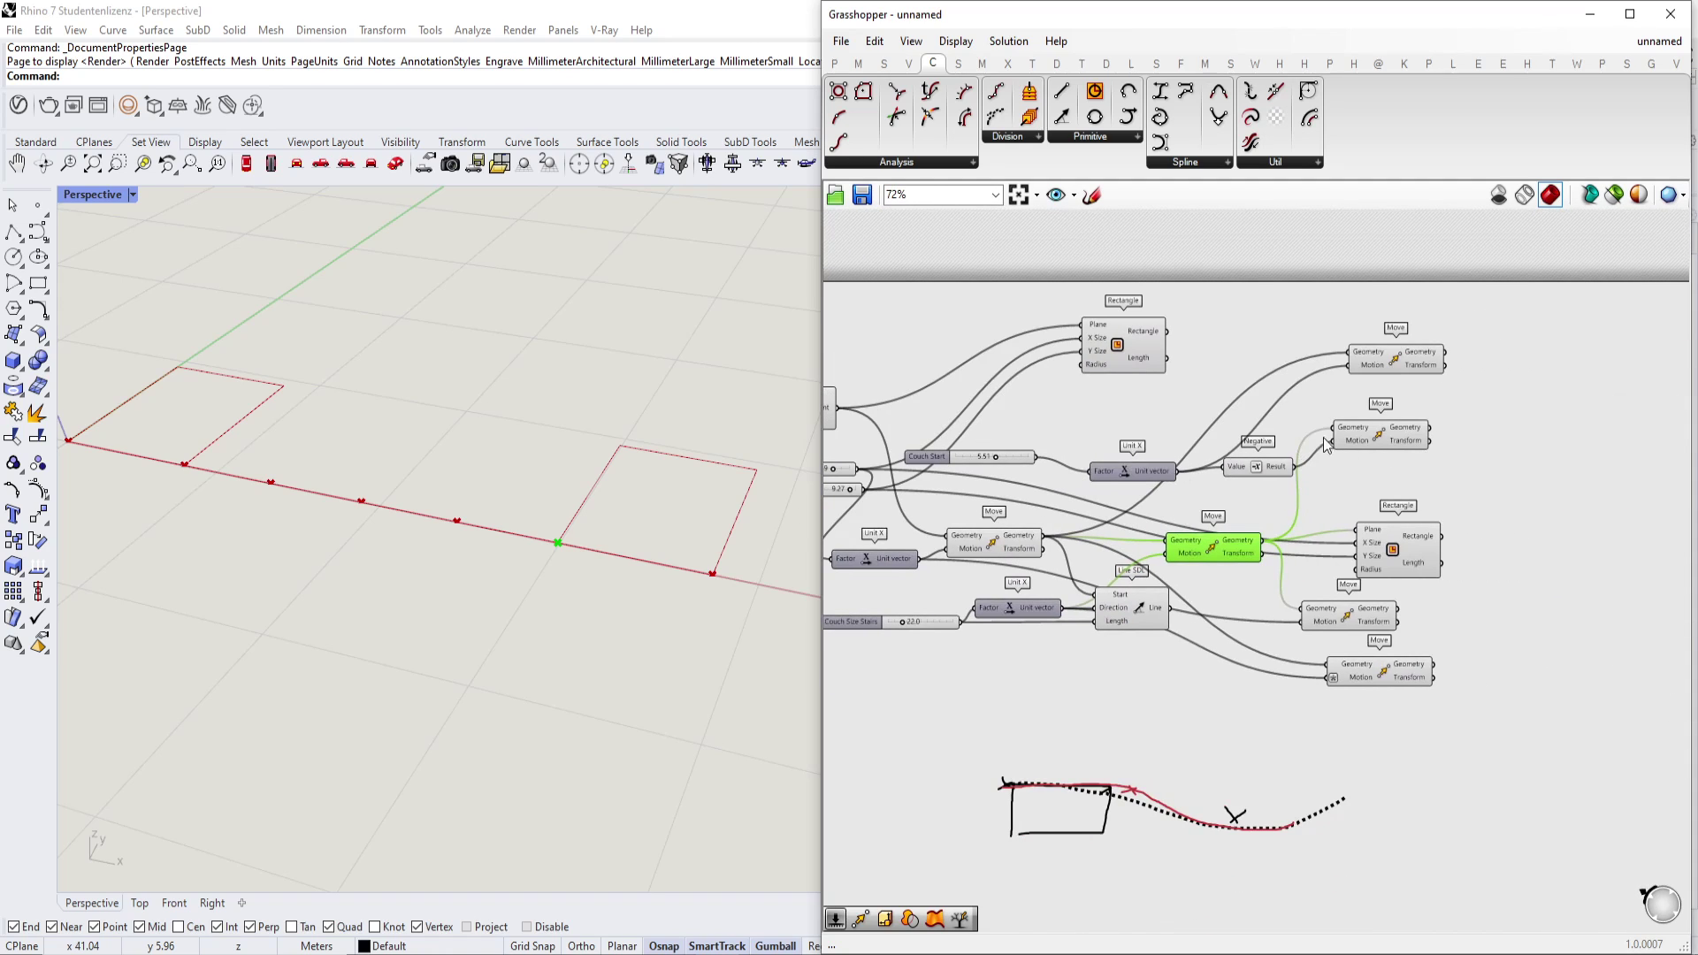
right_click_drag(1347, 450, 1263, 462)
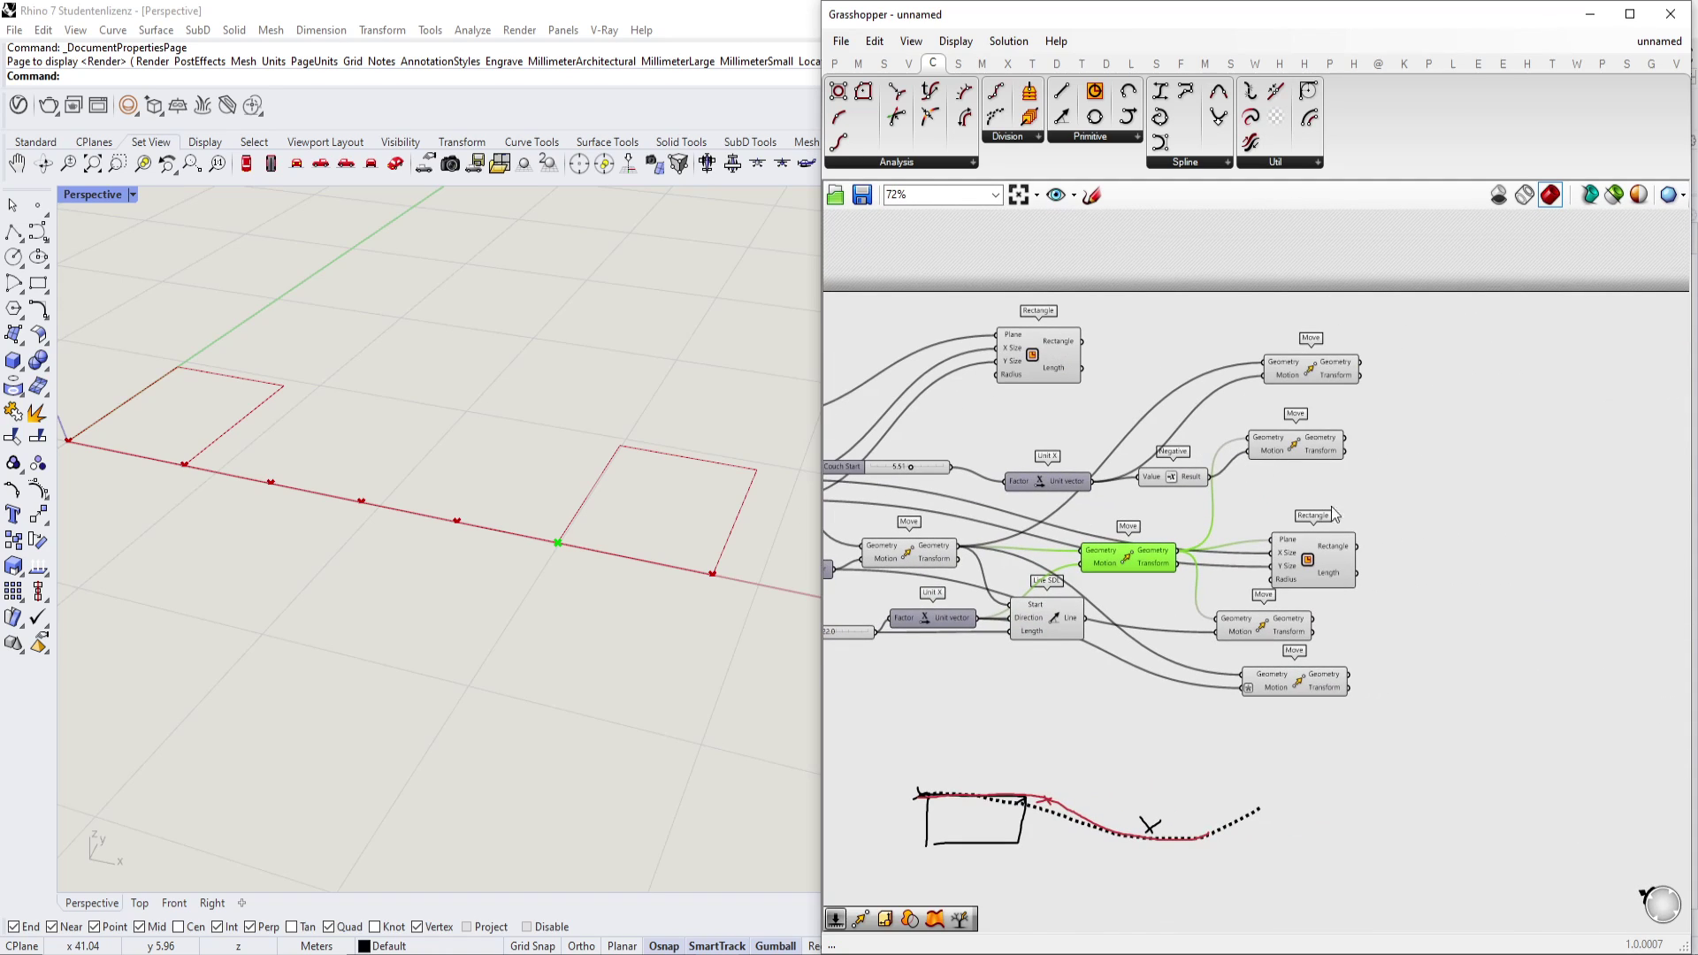
left_click(1336, 542)
scroll(1335, 553, "up", 2)
left_click(1326, 390)
right_click_drag(1349, 485, 1227, 460)
left_click_drag(1193, 607, 1225, 621)
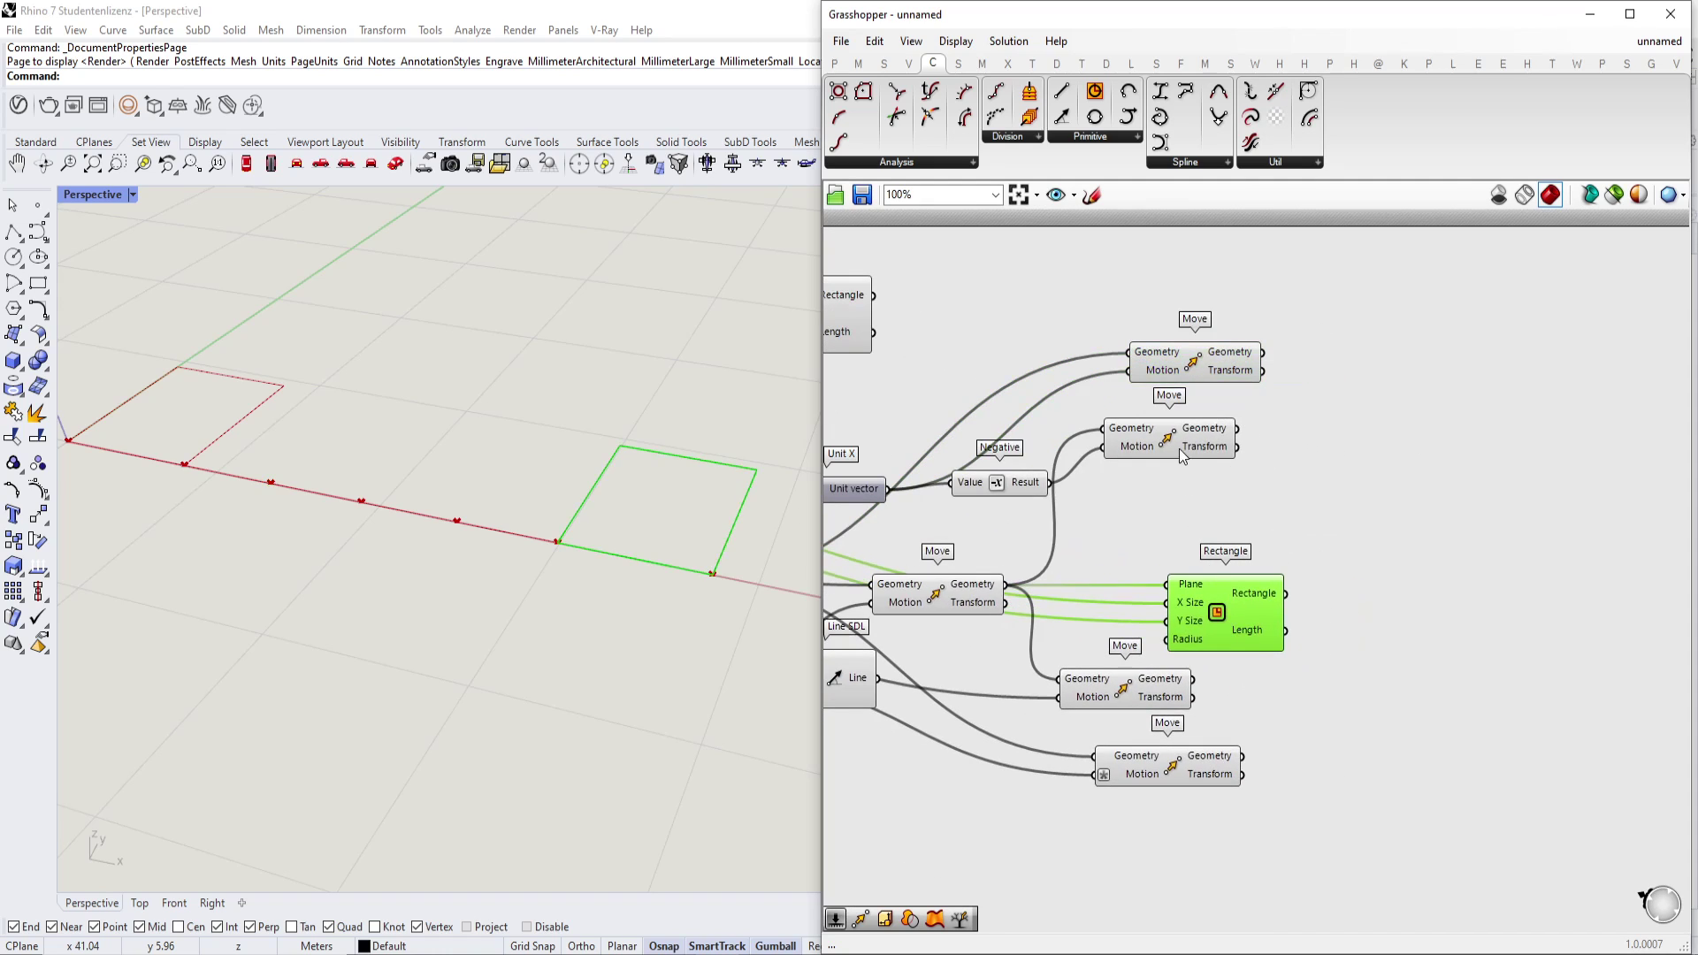
left_click_drag(1180, 451, 1270, 509)
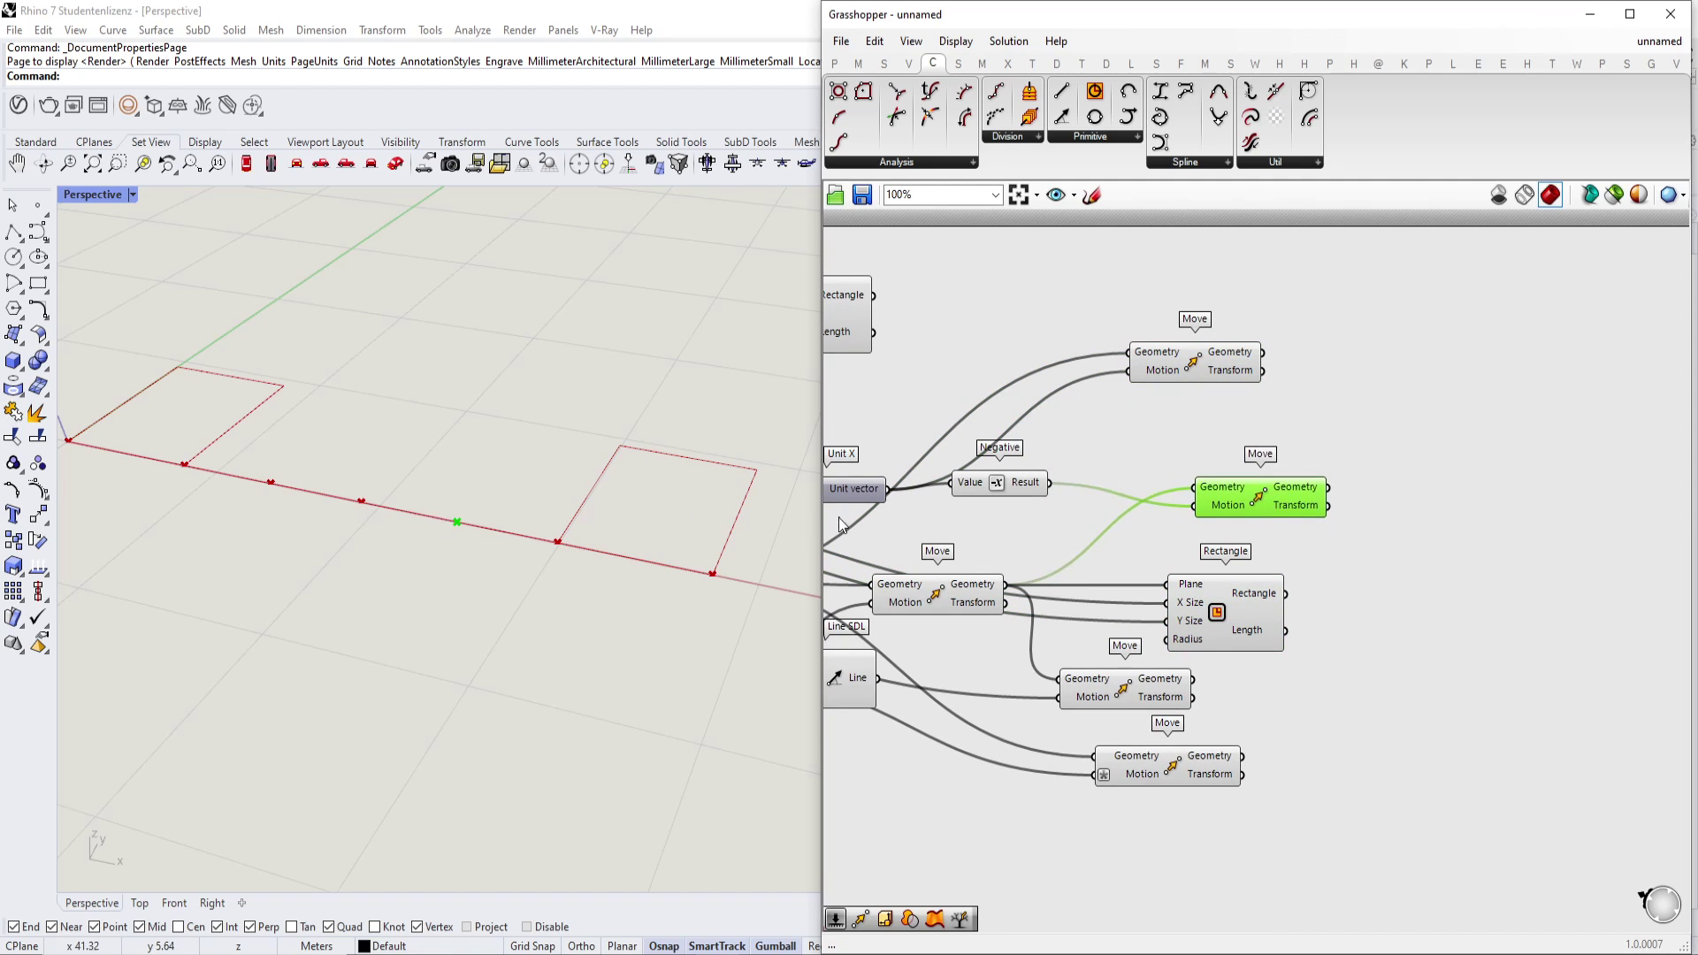
scroll(1093, 531, "down", 1)
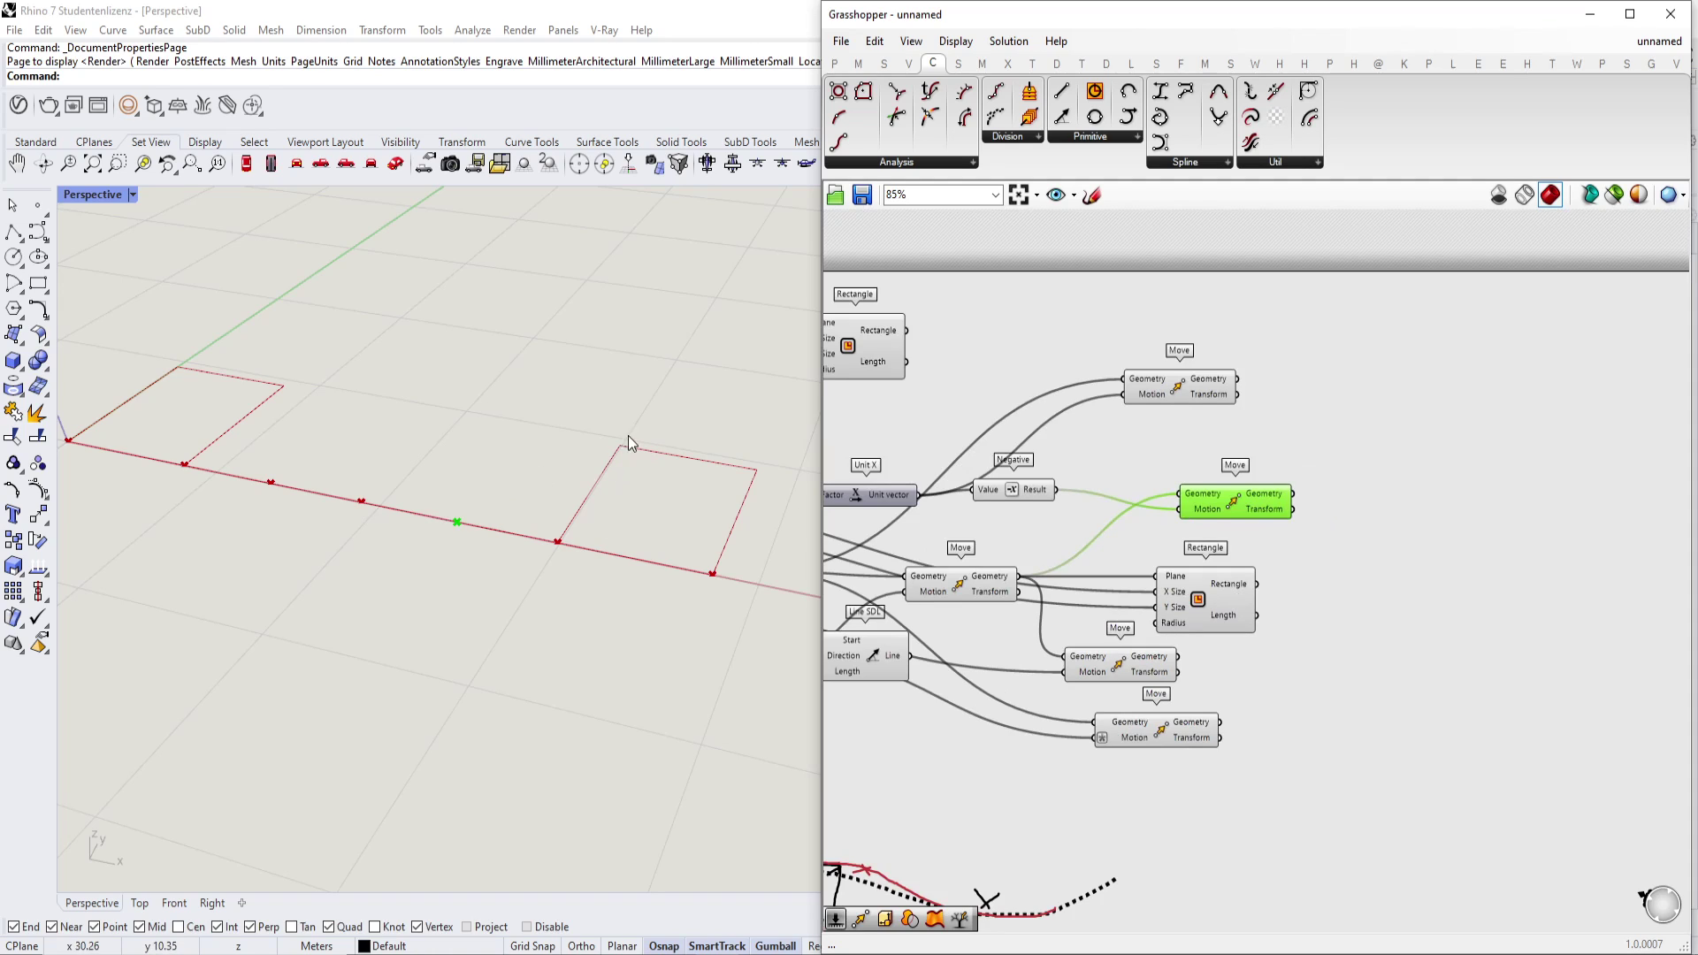
left_click_drag(1187, 613, 1205, 609)
left_click_drag(1119, 665, 1240, 733)
Add an unconnected Move component and place it beyond the existing point Moves.
left_click(1419, 692)
double_click(1419, 691)
type("move")
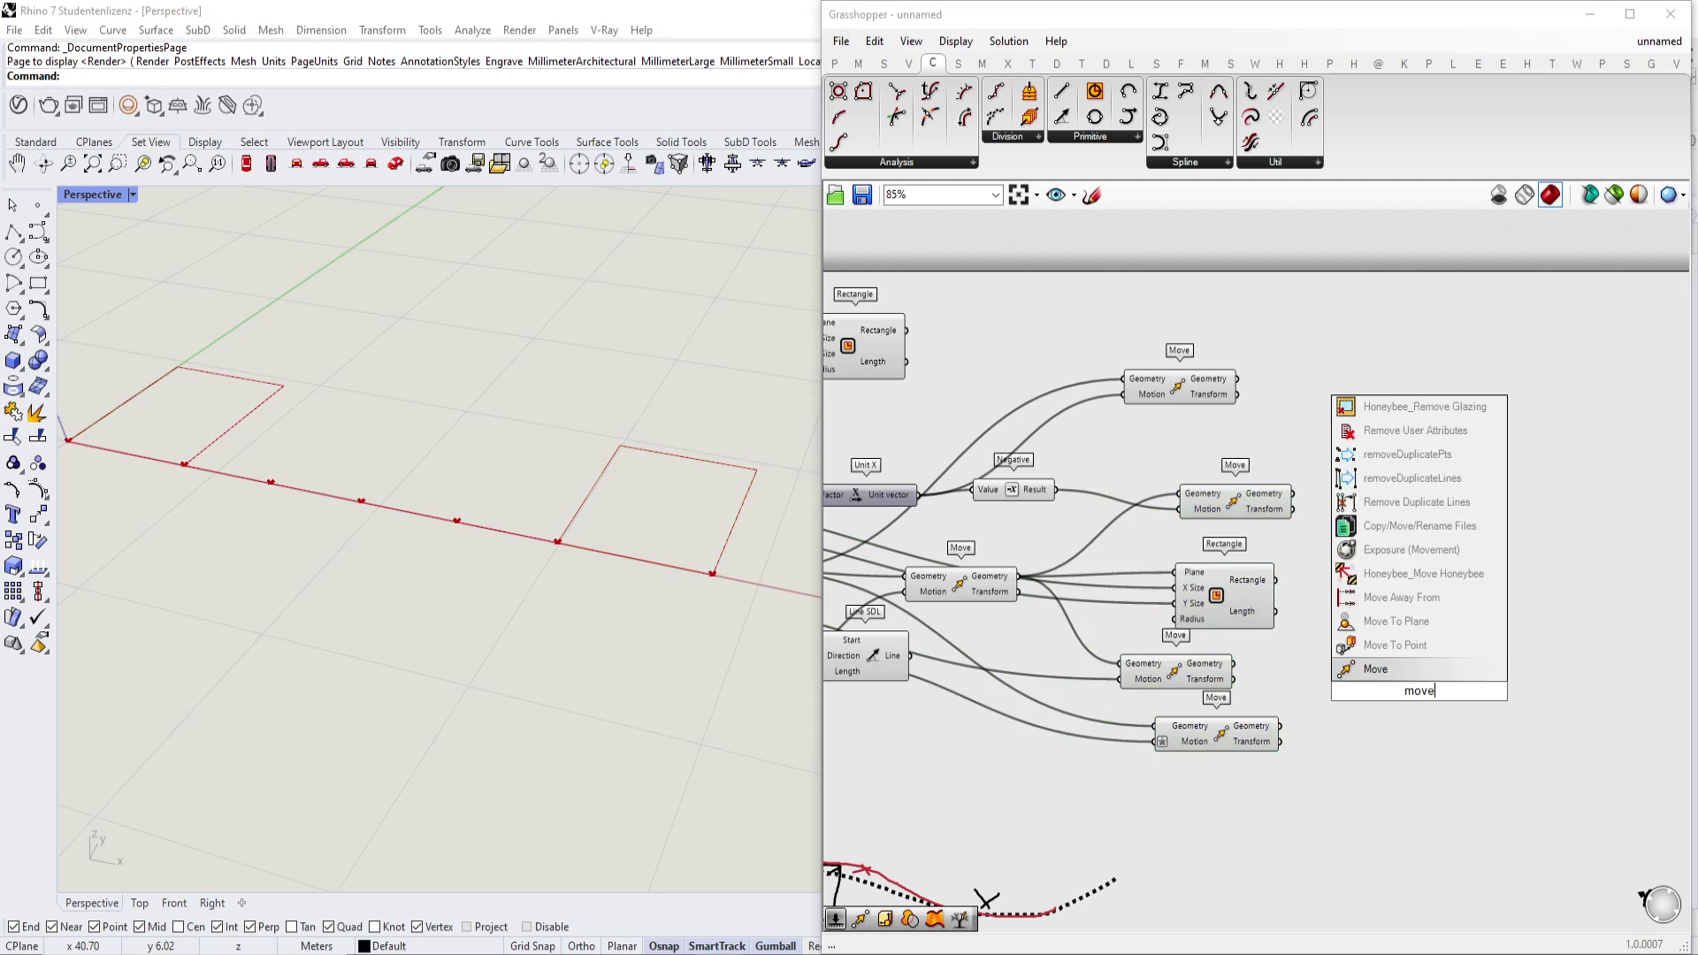
key("Return")
left_click_drag(1419, 682, 1432, 566)
left_click(1213, 396)
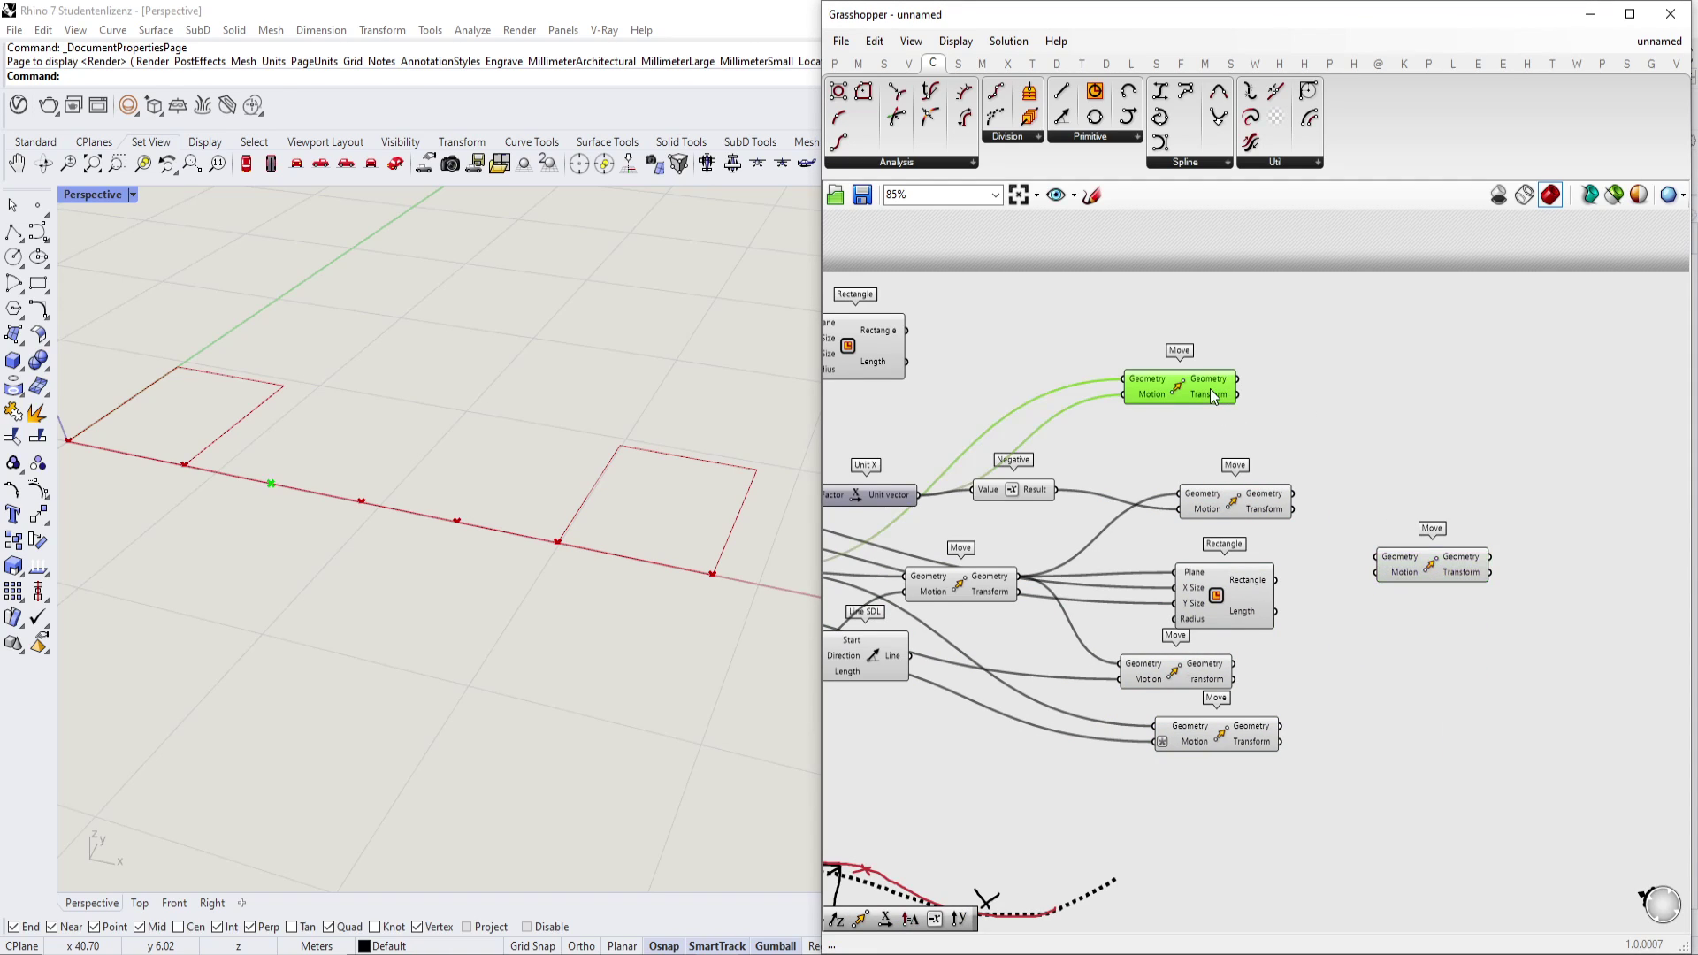
left_click(976, 589)
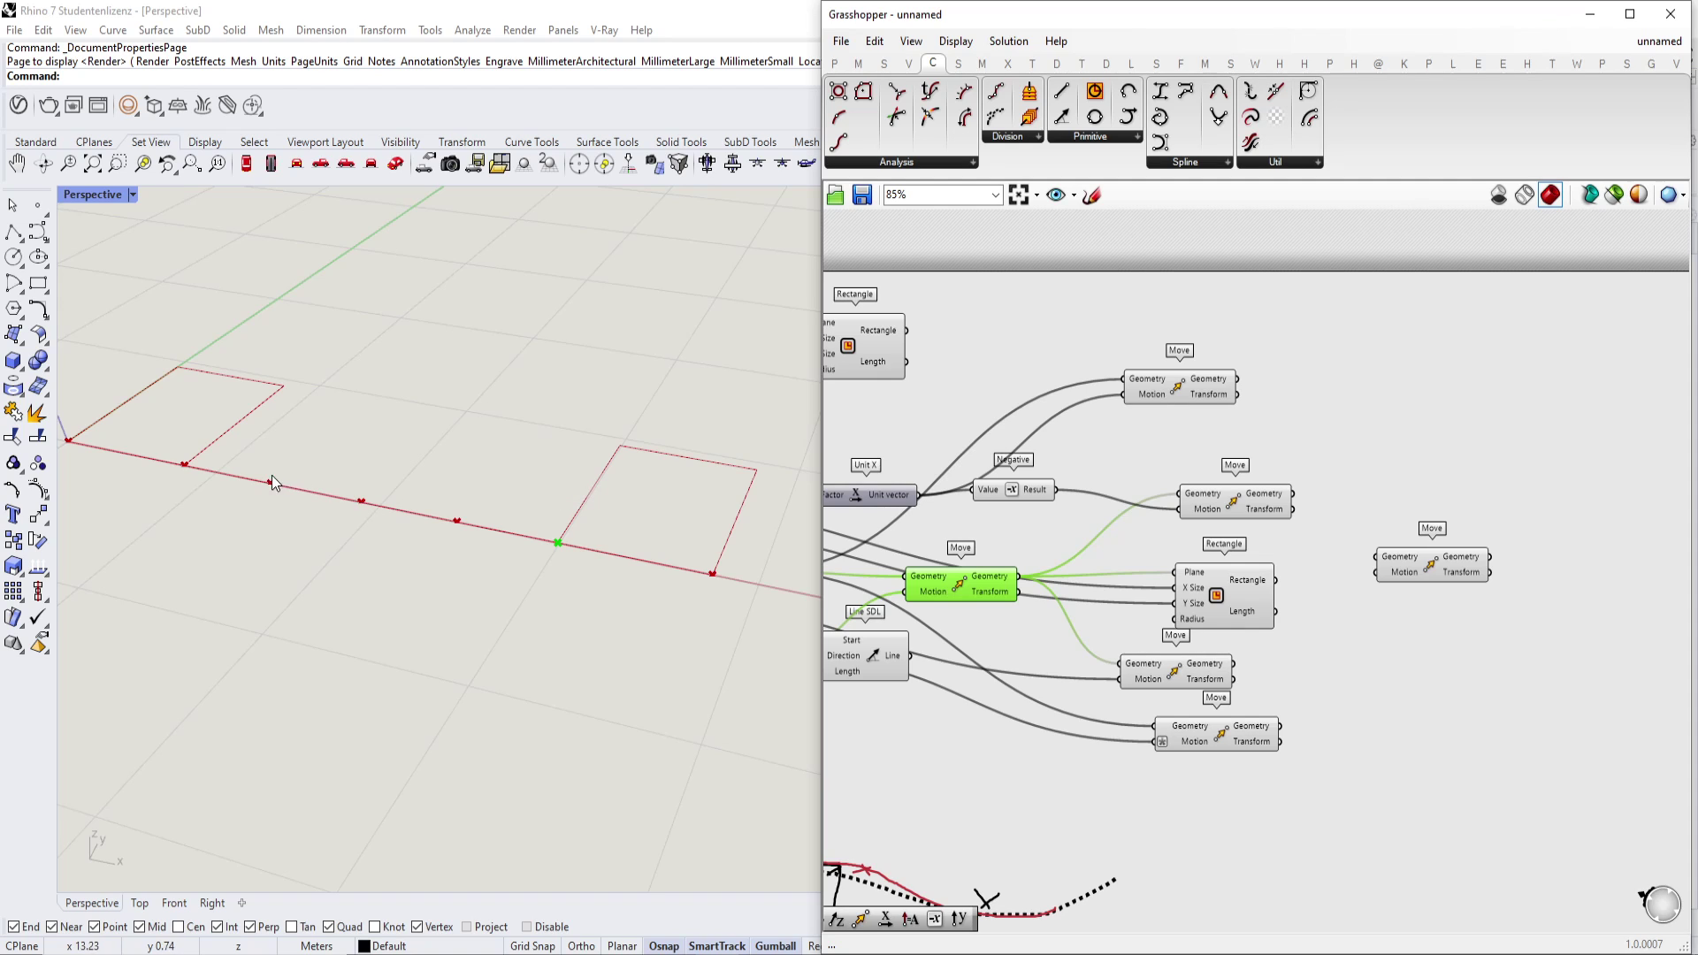
left_click_drag(1408, 575, 1503, 360)
Reposition the second Rectangle next to the first Rectangle, away from the point Moves.
scroll(1260, 575, "down", 2)
left_click(1260, 575)
left_click_drag(1260, 576, 1068, 359)
Add a Merge component beside the Moves for collecting the line's points.
scroll(1068, 359, "up", 1)
double_click(1313, 468)
type("merge")
key("Return")
Connect the Construct Point output to the Merge's first data input.
right_click_drag(1115, 533, 1311, 479)
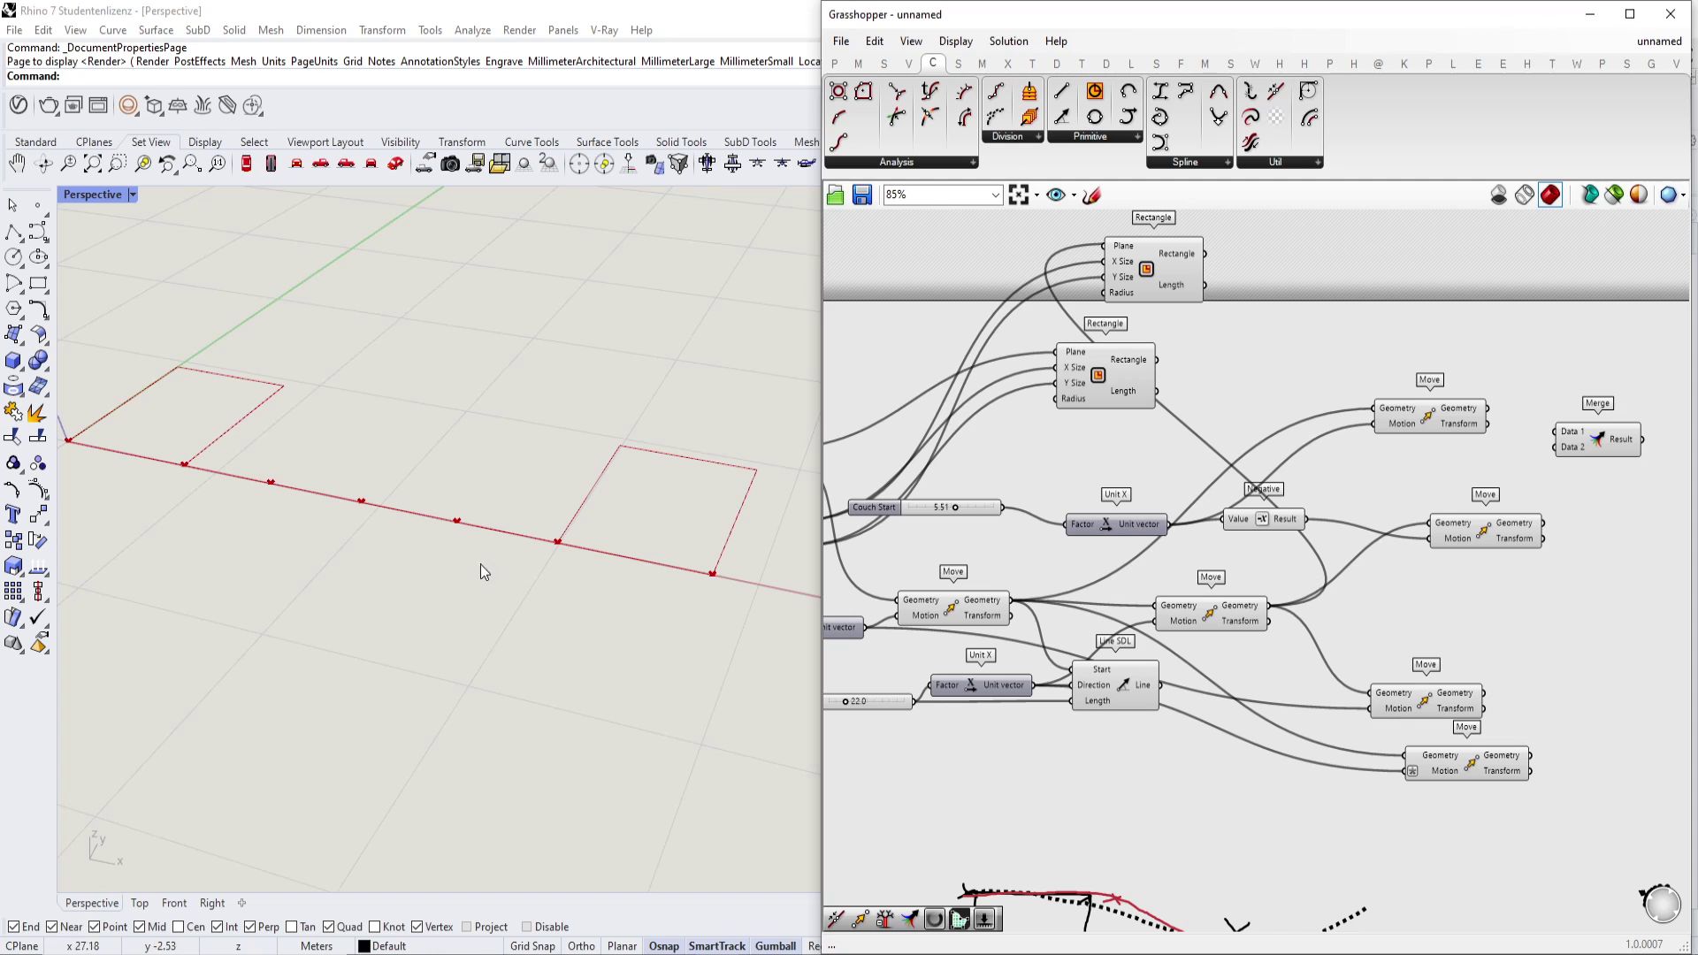
right_click_drag(1234, 579, 1128, 546)
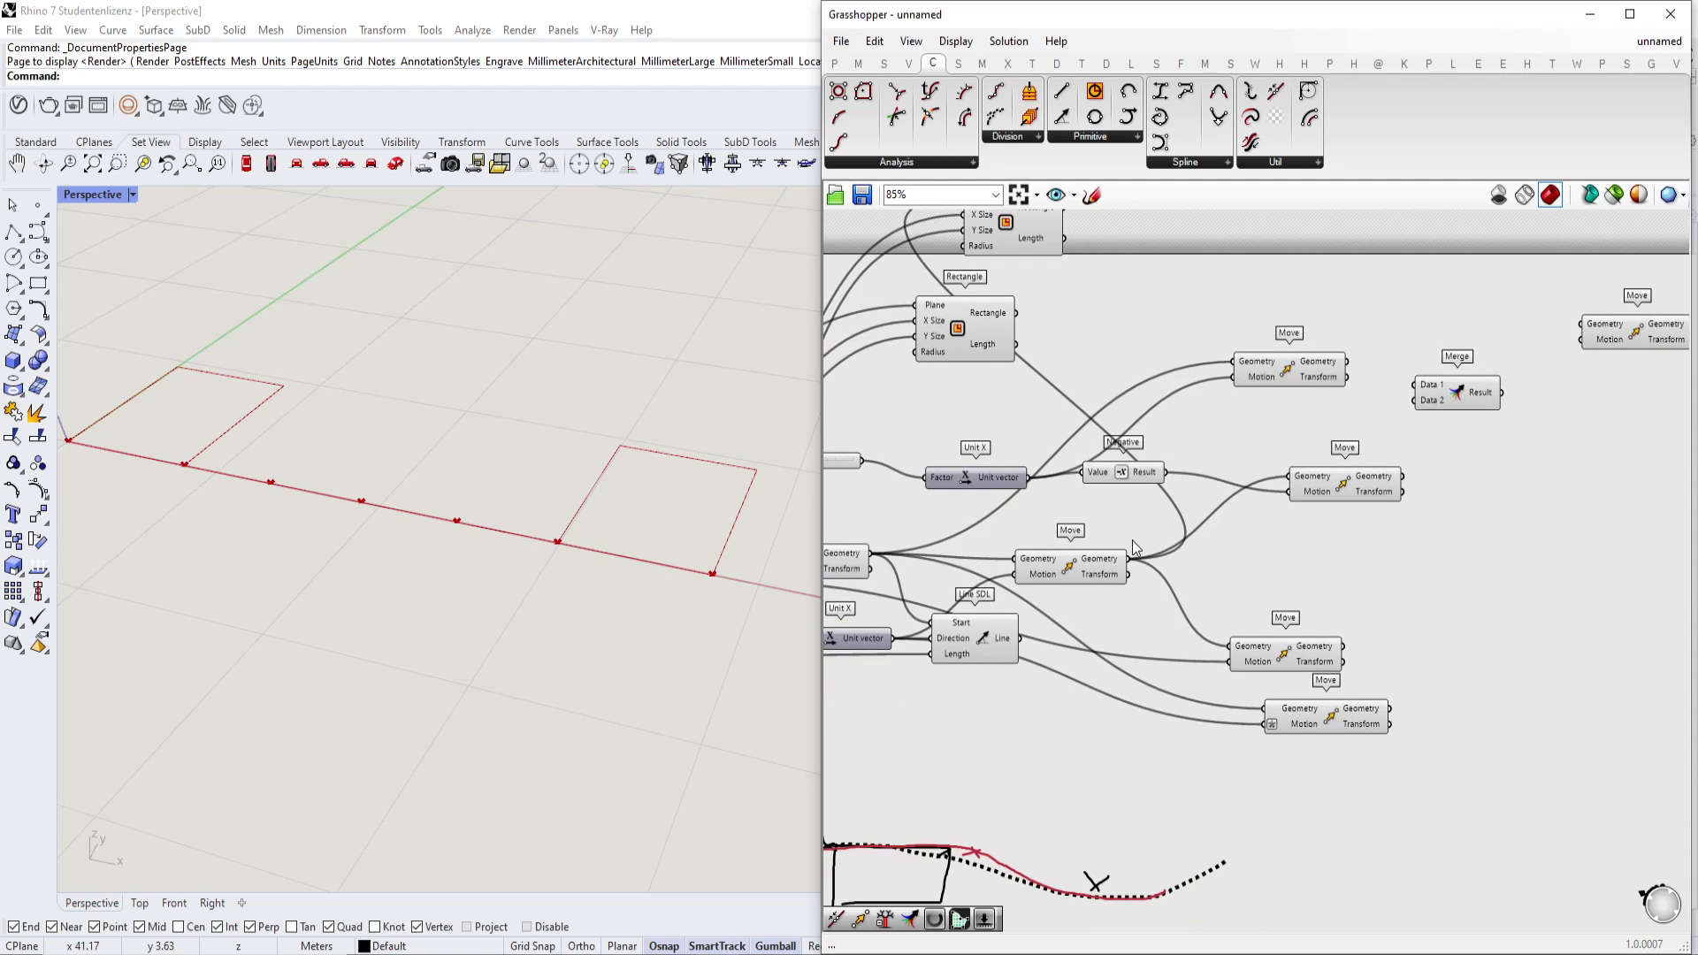
scroll(1394, 380, "up", 3)
scroll(1308, 380, "down", 3)
right_click_drag(1181, 414, 1427, 430)
left_click(1026, 592)
right_click_drag(948, 603, 1192, 590)
left_click(1050, 412)
scroll(1150, 440, "down", 2)
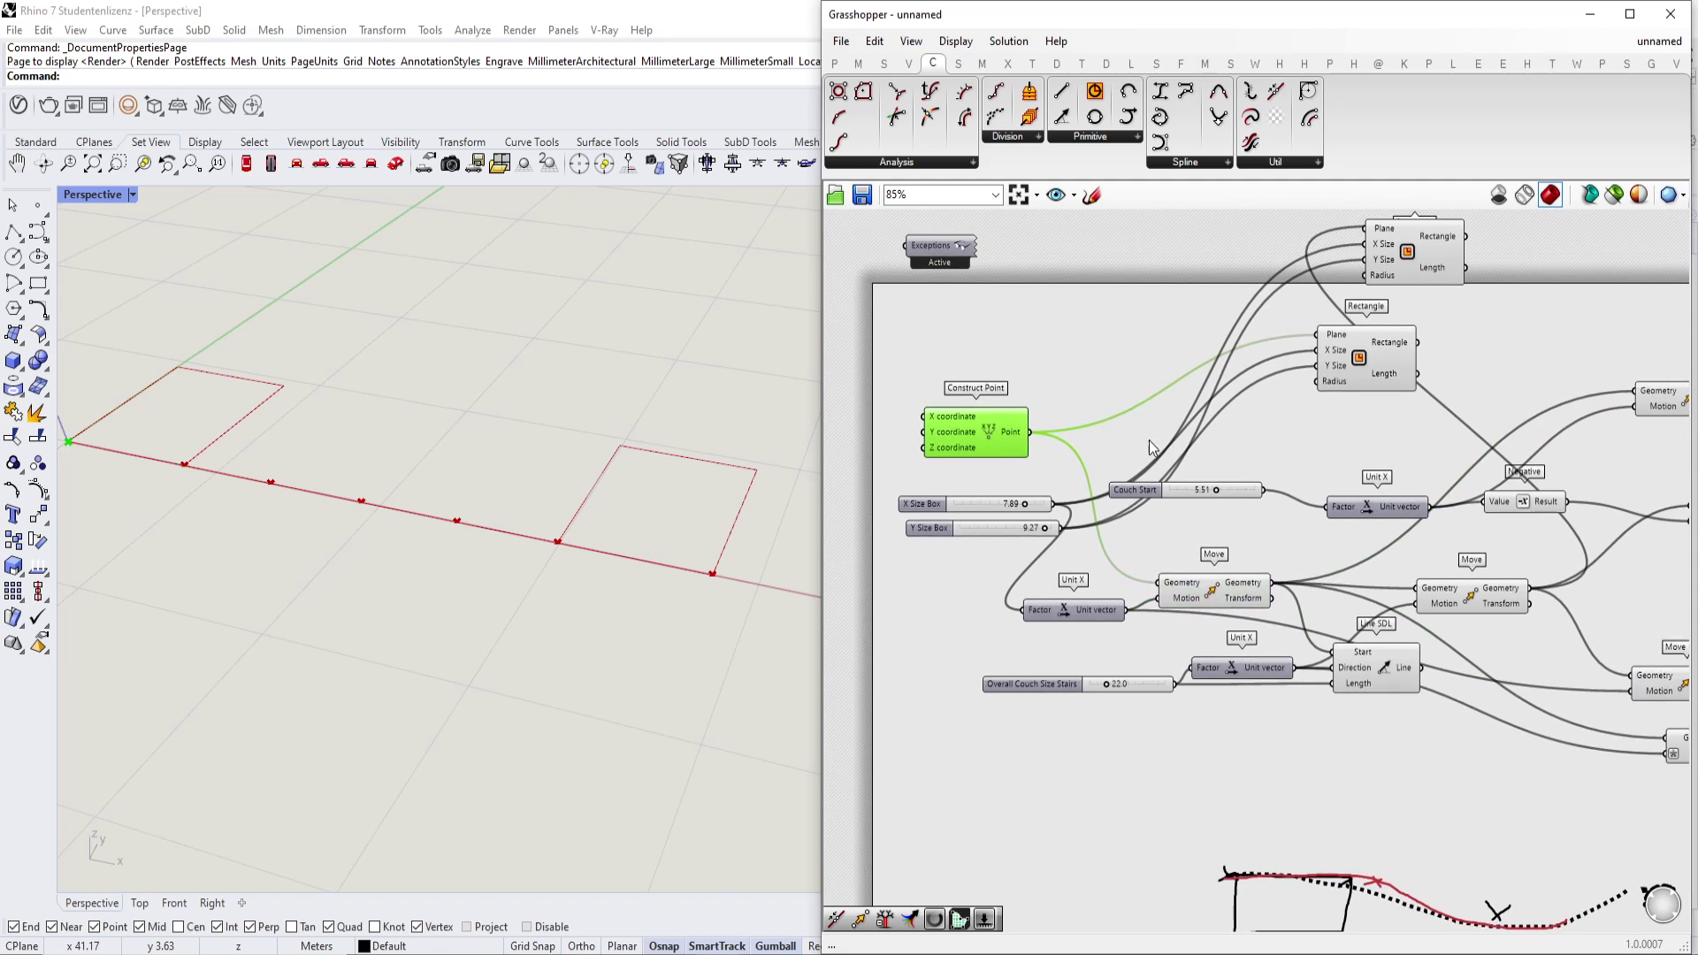
scroll(995, 448, "down", 2)
scroll(1514, 428, "up", 4)
left_click_drag(990, 447, 1404, 423)
Connect the first Move's Geometry output to the Merge's second data input.
scroll(1404, 428, "down", 6)
scroll(1273, 468, "up", 4)
left_click(1033, 550)
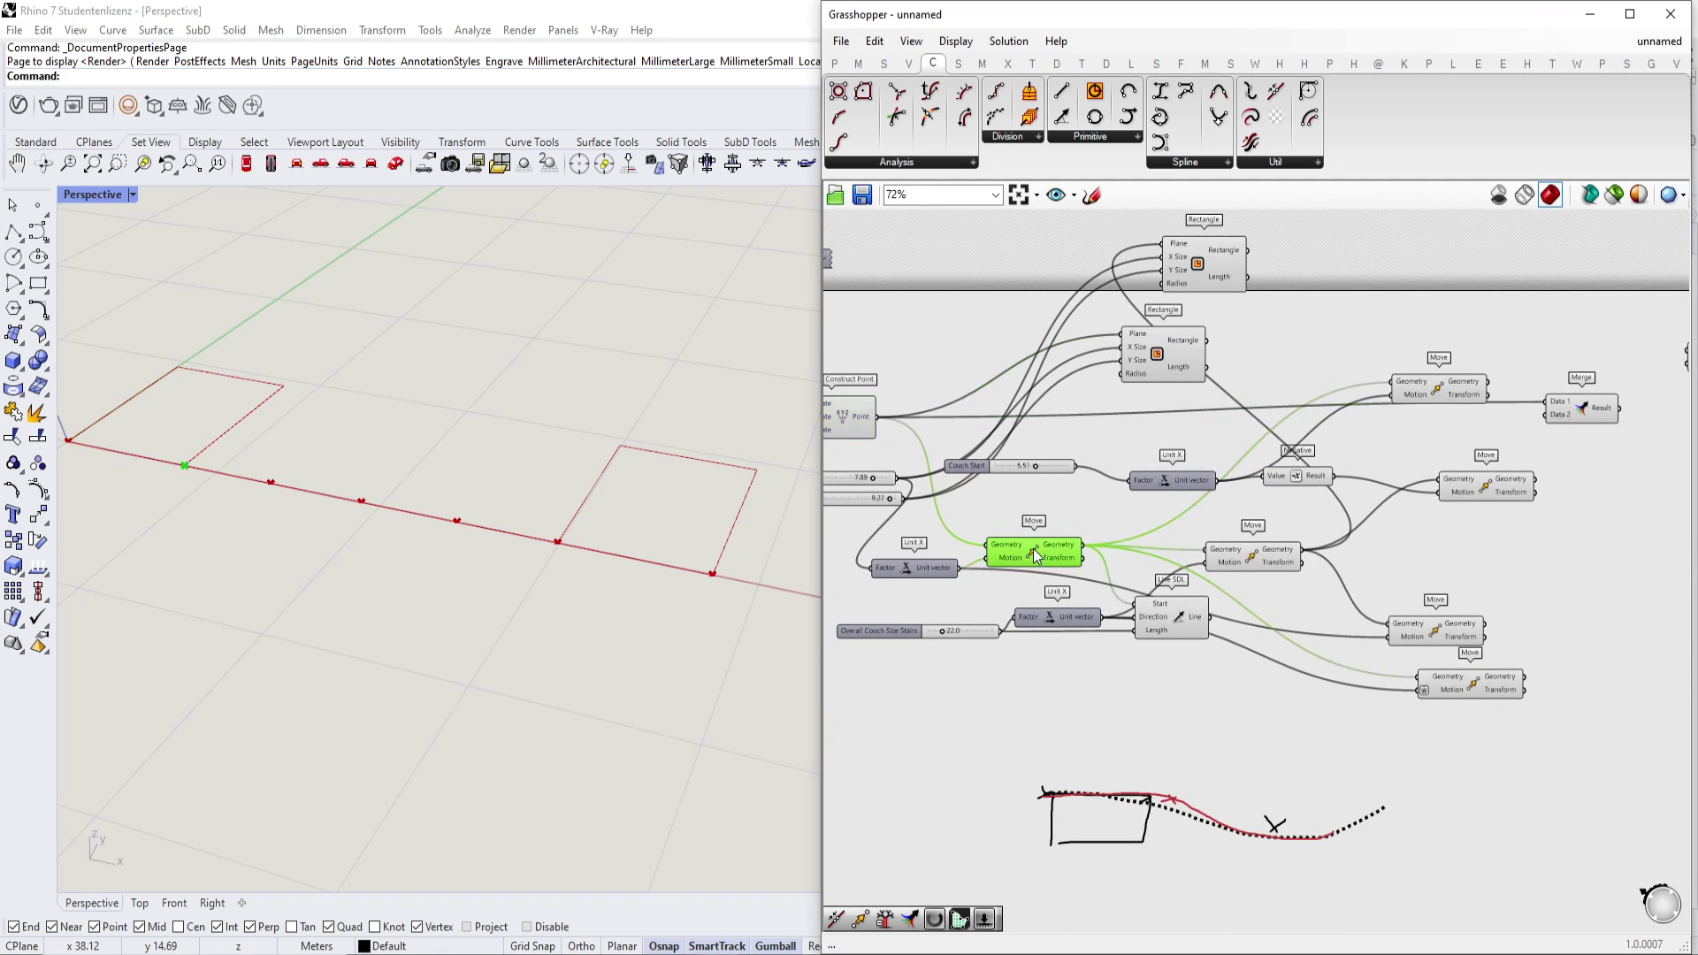
right_click_drag(1115, 547, 1128, 562)
left_click_drag(1096, 562, 1627, 418)
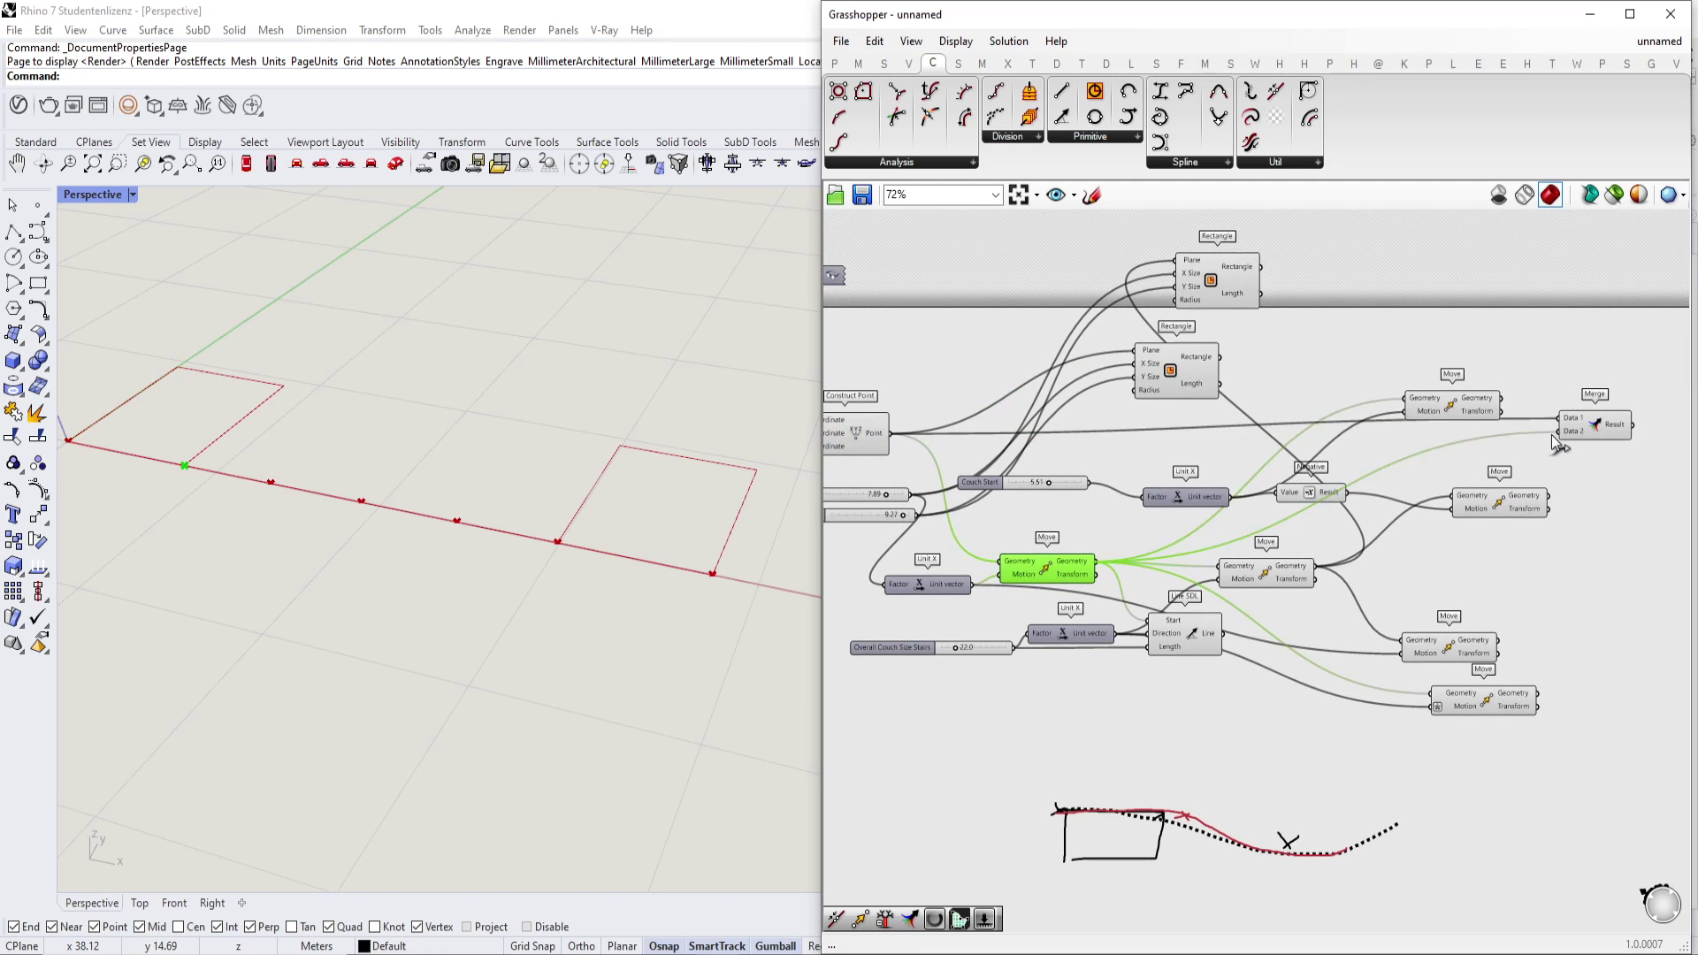
Identify the next point along the line and connect the first couch point's Move Geometry to Merge input D3.
left_click(1270, 575)
left_click(1441, 654)
left_click(1473, 708)
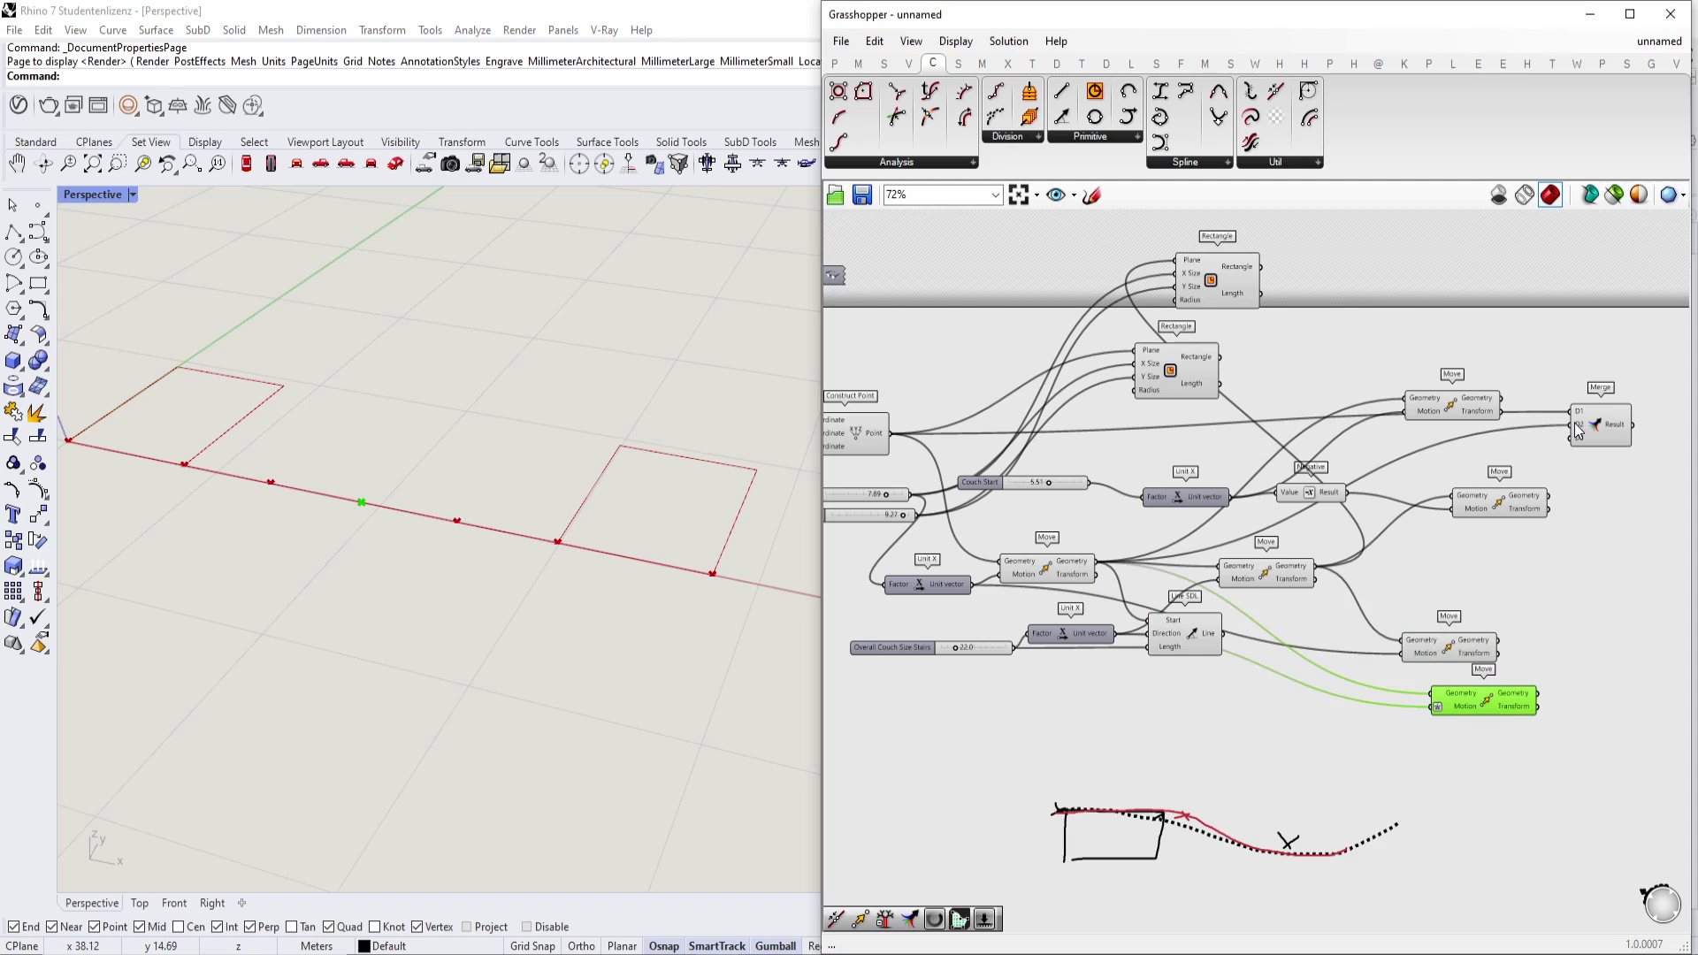
left_click(1489, 497)
right_click_drag(1562, 513, 1505, 519)
left_click(1413, 393)
left_click(1391, 407)
left_click_drag(1447, 405, 1515, 442)
Place the midpoint Move above the last Move and connect its Geometry output to Merge input D4.
left_click(1463, 526)
left_click(1457, 519)
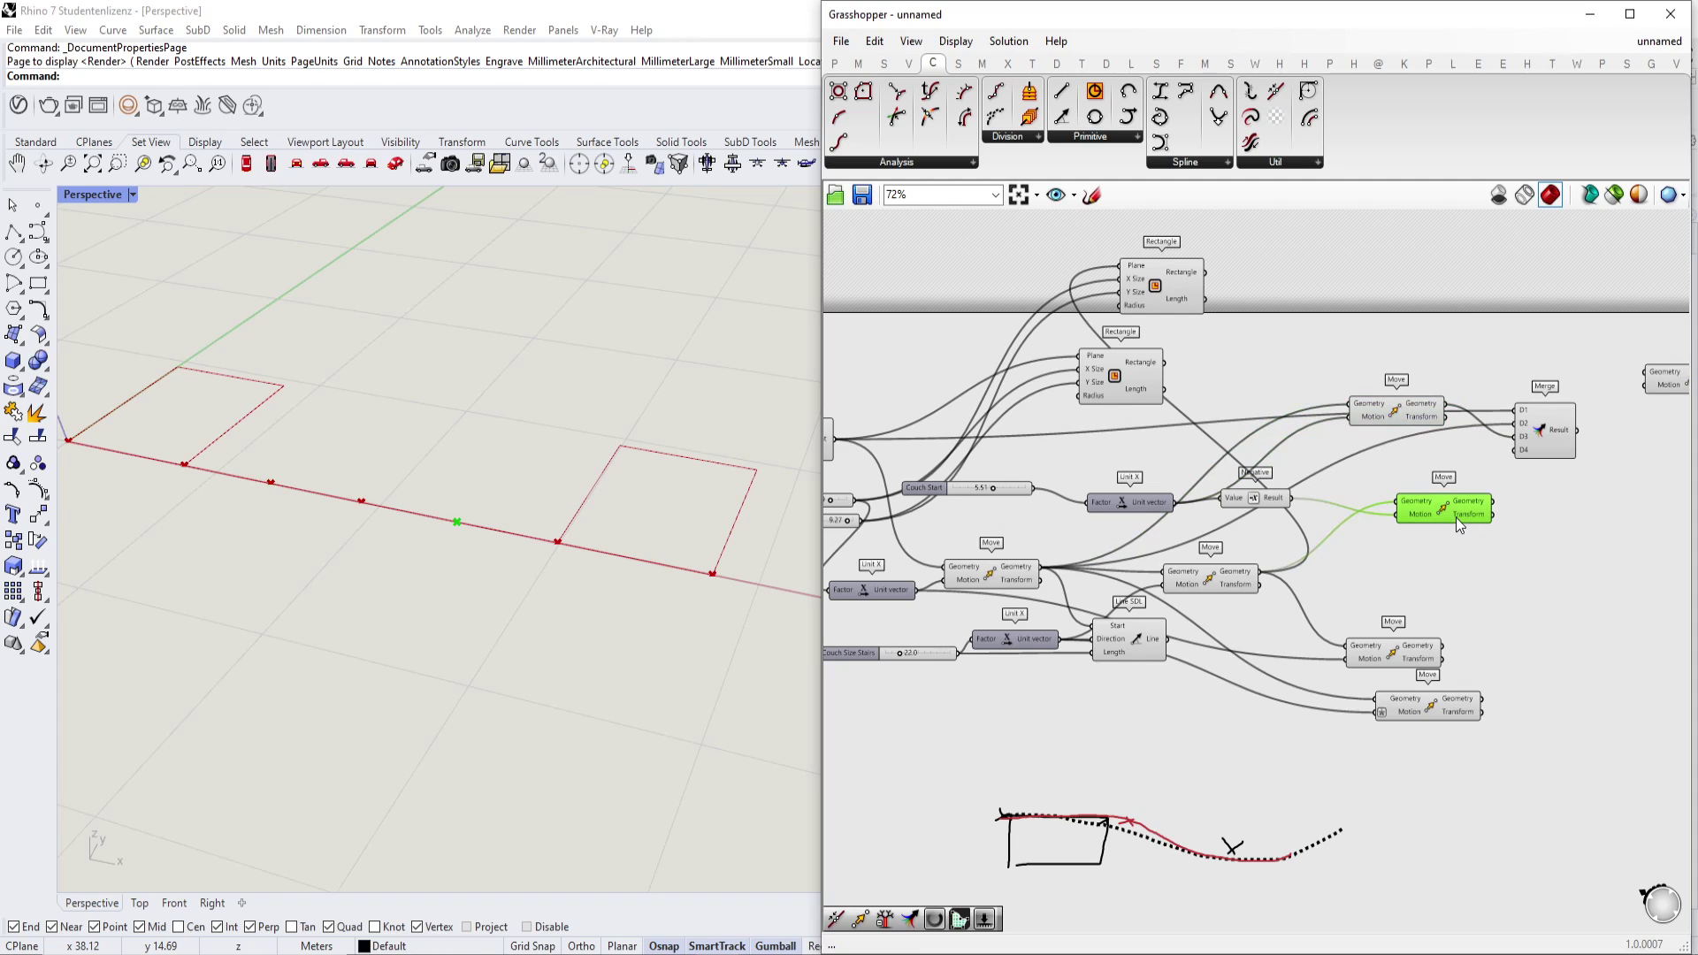
left_click(1410, 649)
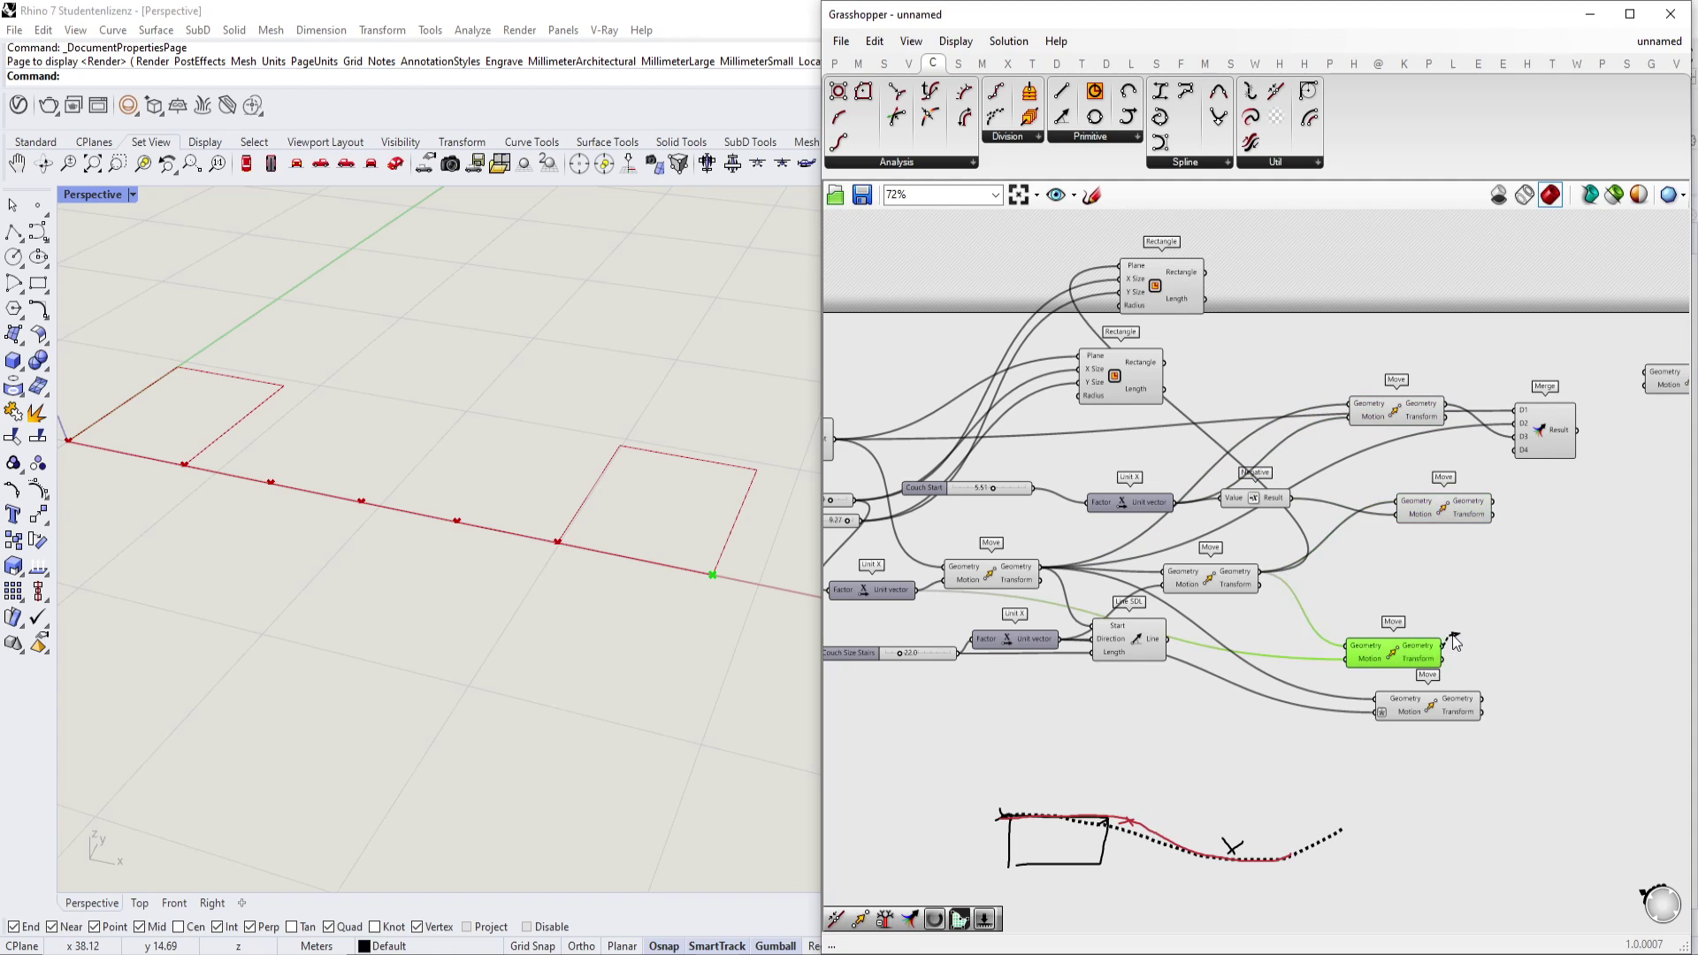
left_click(1452, 713)
left_click_drag(1484, 693, 1514, 458)
Connect the Geometry output of the Move fed by Negative to Merge input D5.
scroll(1514, 458, "up", 2)
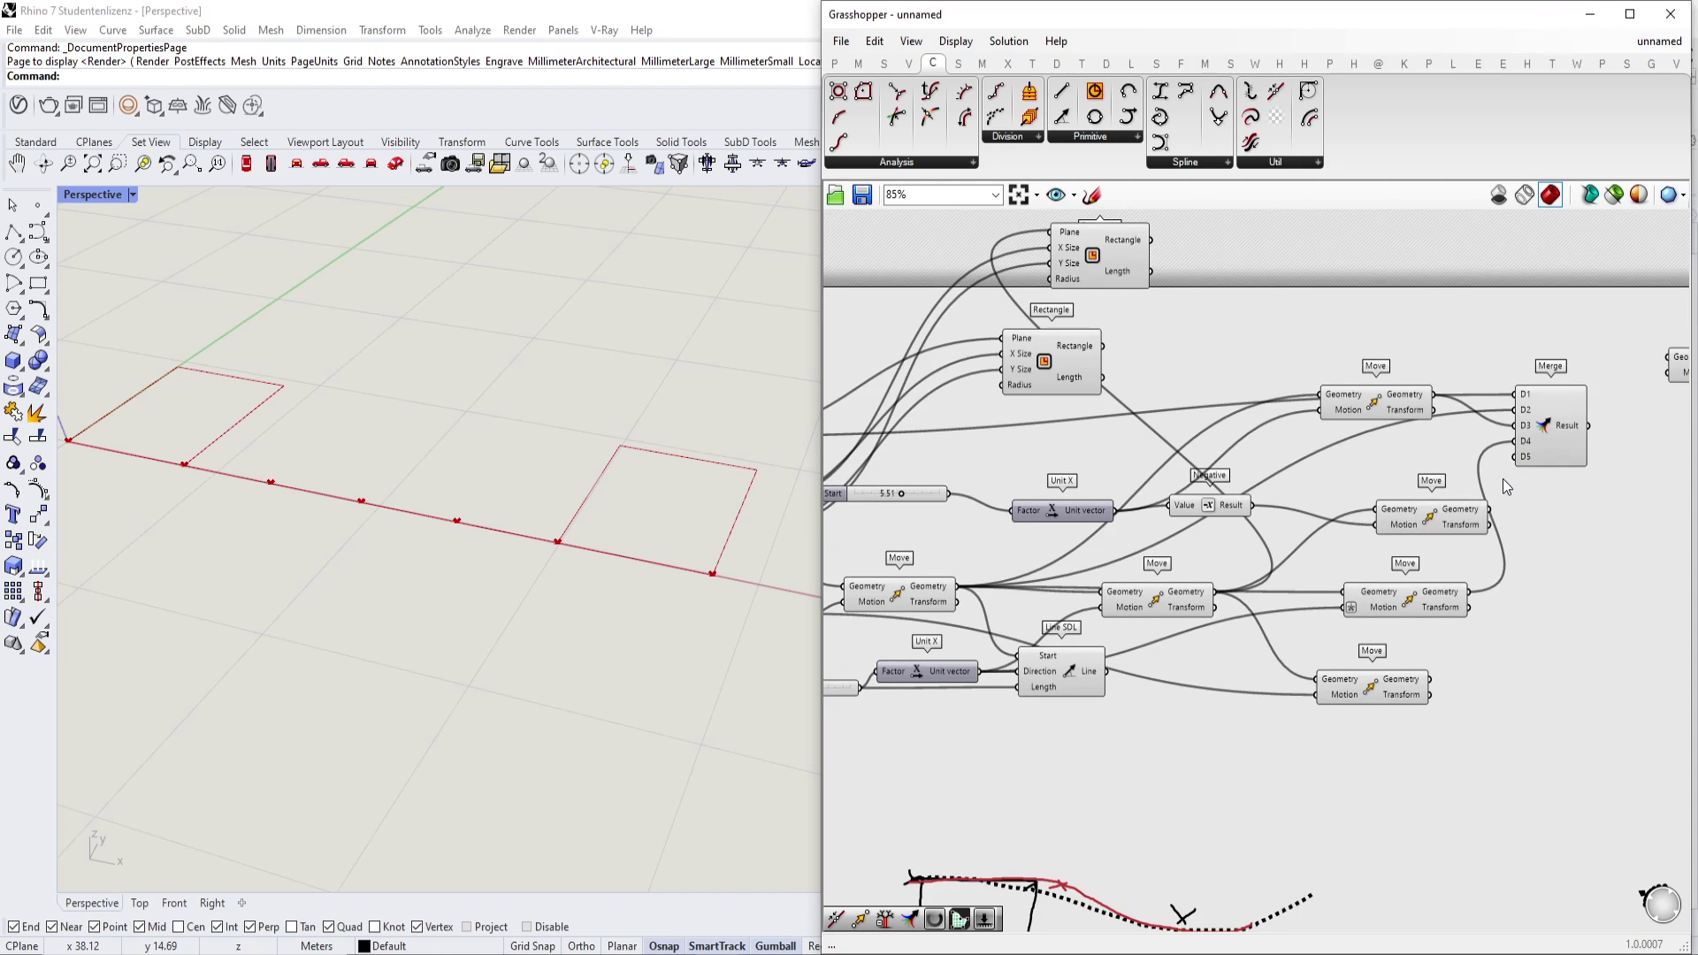
left_click(1443, 523)
left_click_drag(1490, 525, 1516, 456)
Connect the second Move's Geometry to Merge input D6 and the last Move's Geometry to D7, checking the merged points.
left_click(1391, 695)
left_click(1413, 605)
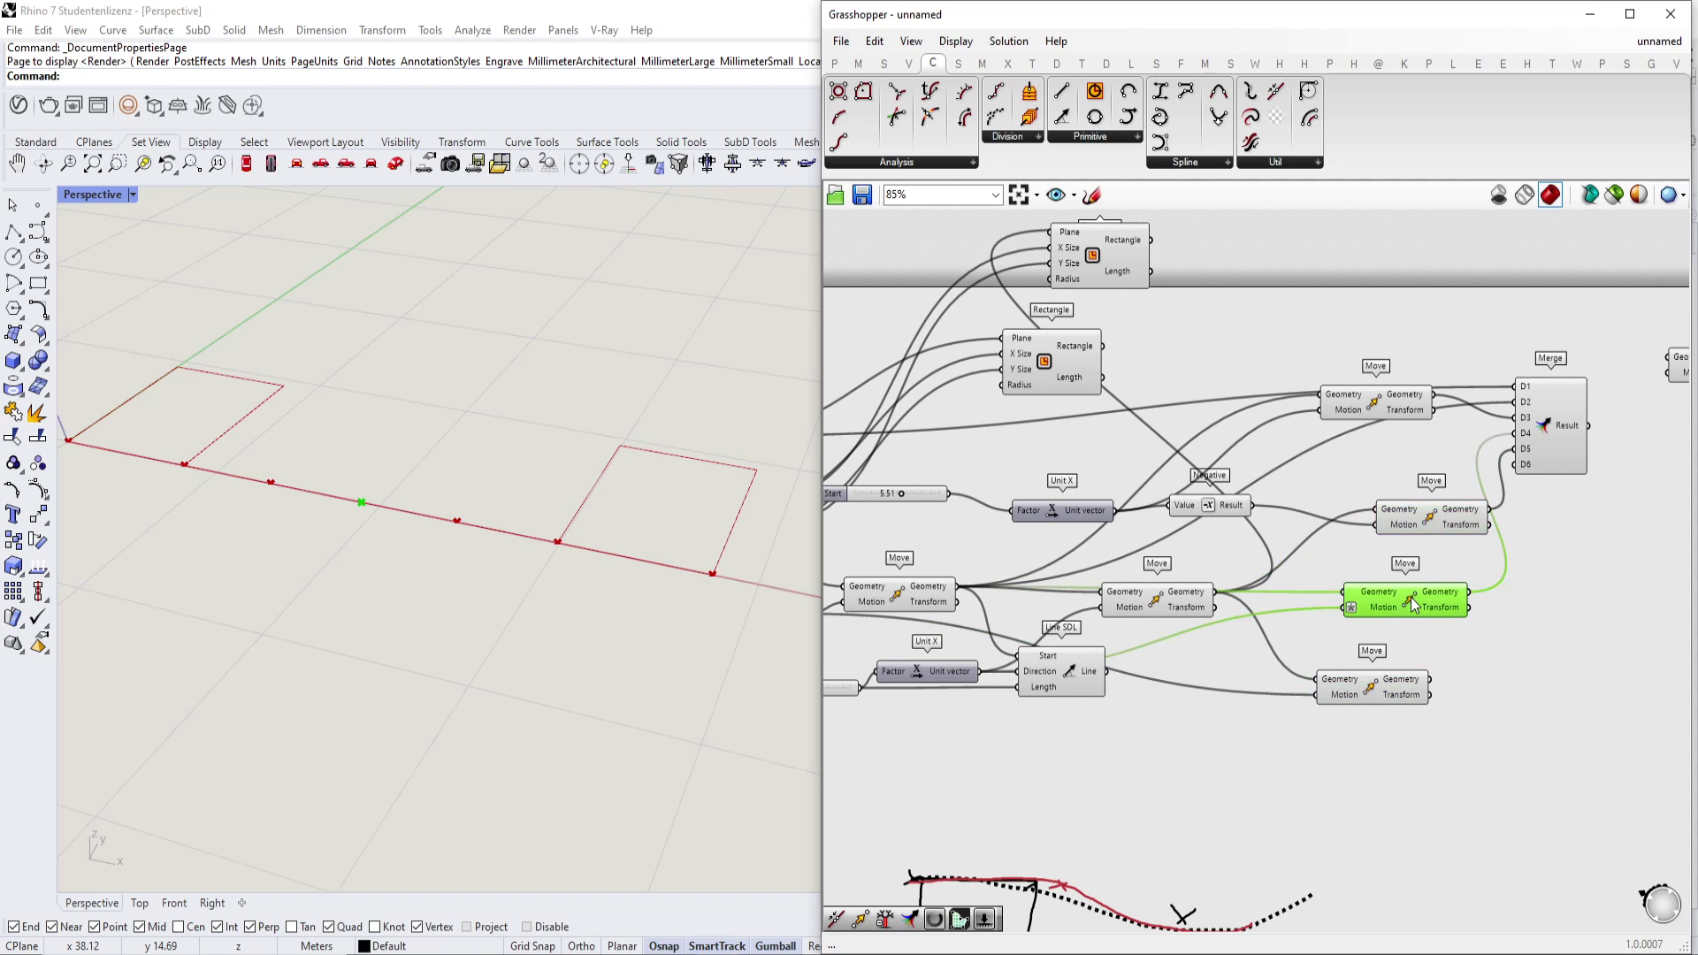
left_click(1105, 610)
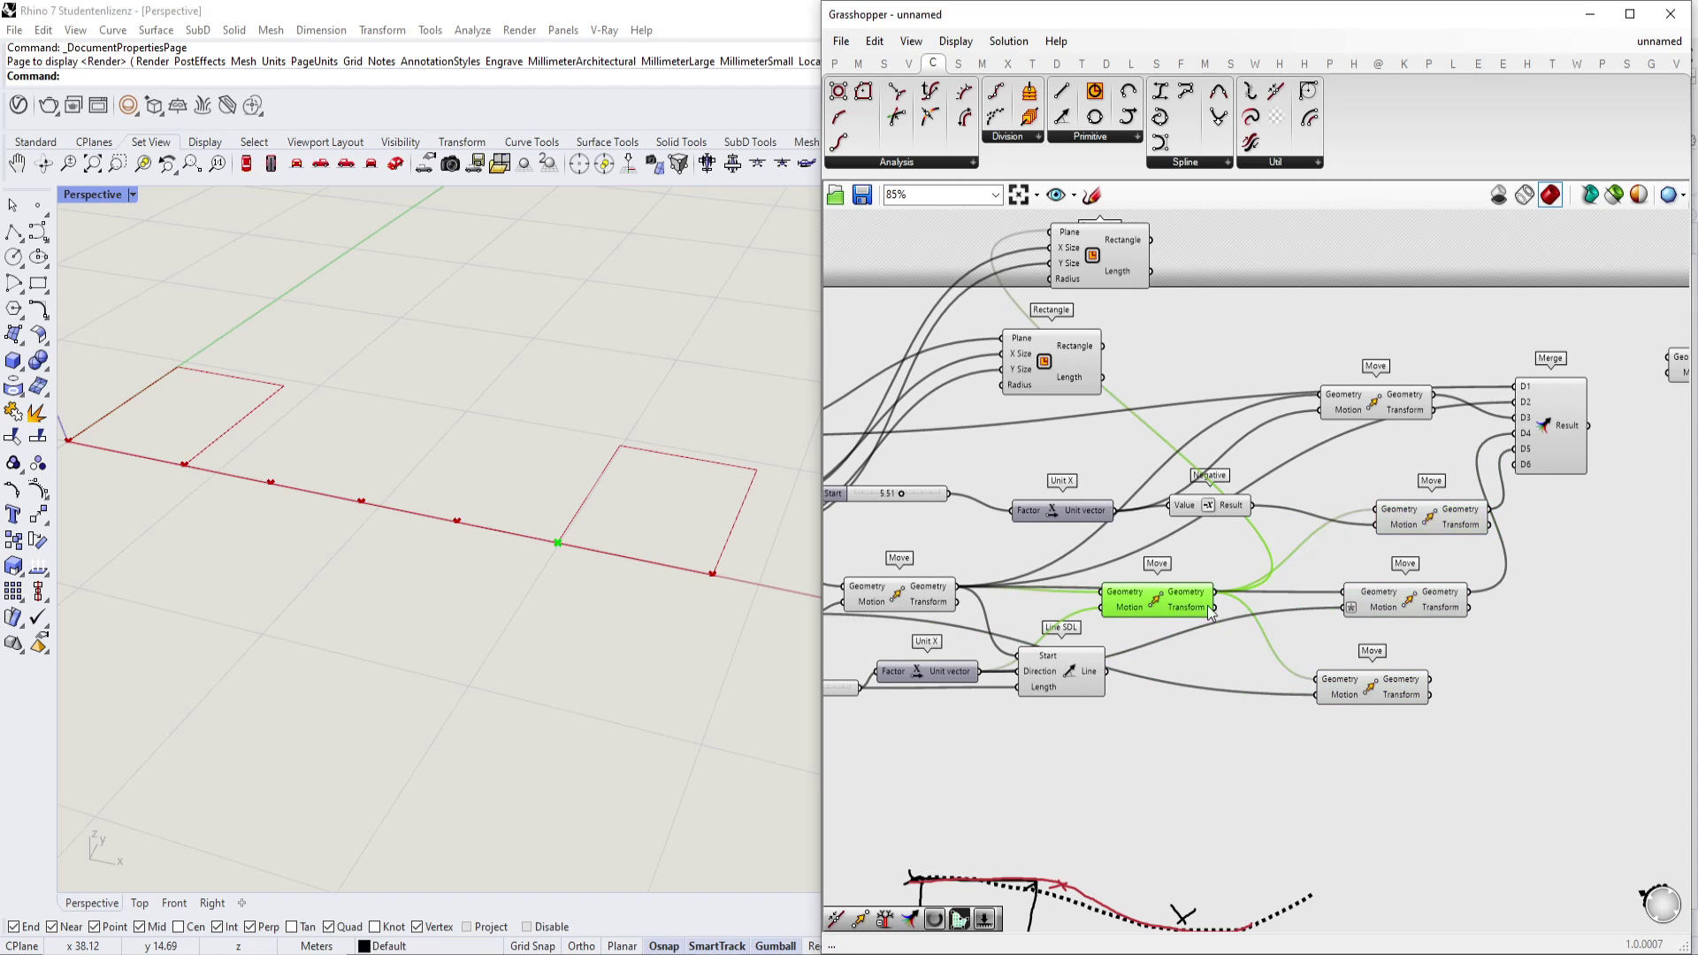
left_click_drag(1218, 593, 1515, 465)
left_click_drag(1430, 679, 1516, 472)
left_click(1587, 499)
Add a Point List fed by the Merge result, with a number slider of 3 as its Size.
scroll(1591, 531, "up", 3)
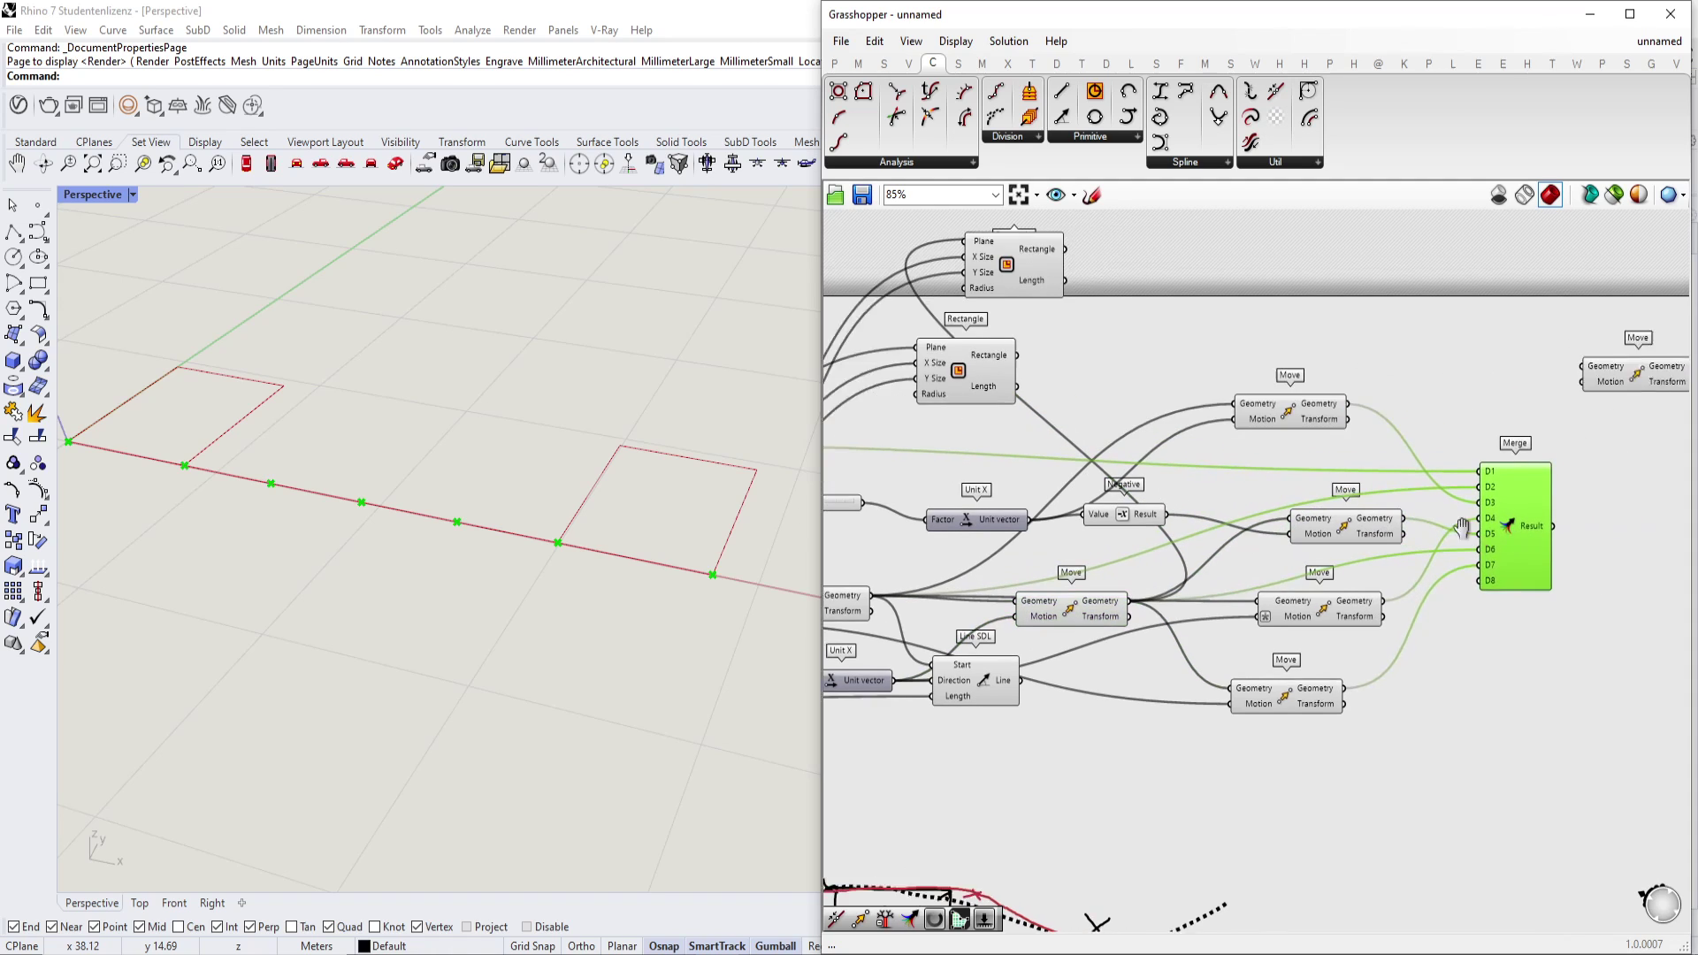
double_click(1597, 564)
type("point list")
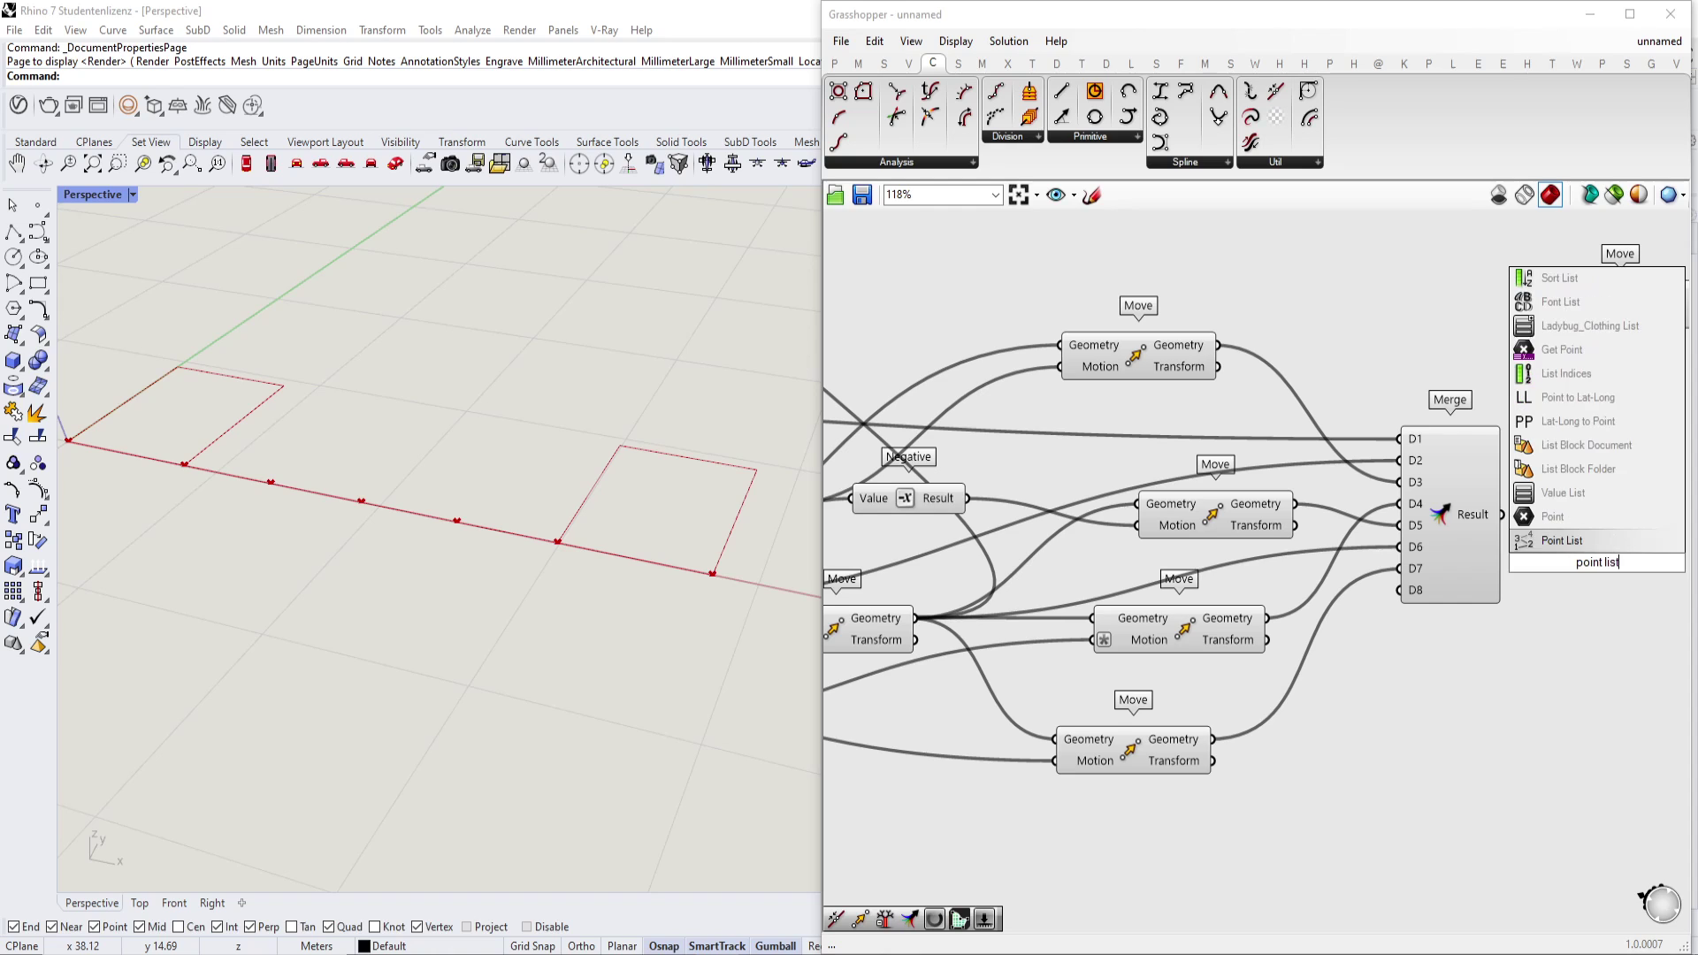
left_click(1592, 540)
left_click_drag(1501, 515, 1589, 675)
double_click(1482, 676)
type("3")
key("Return")
left_click(479, 576)
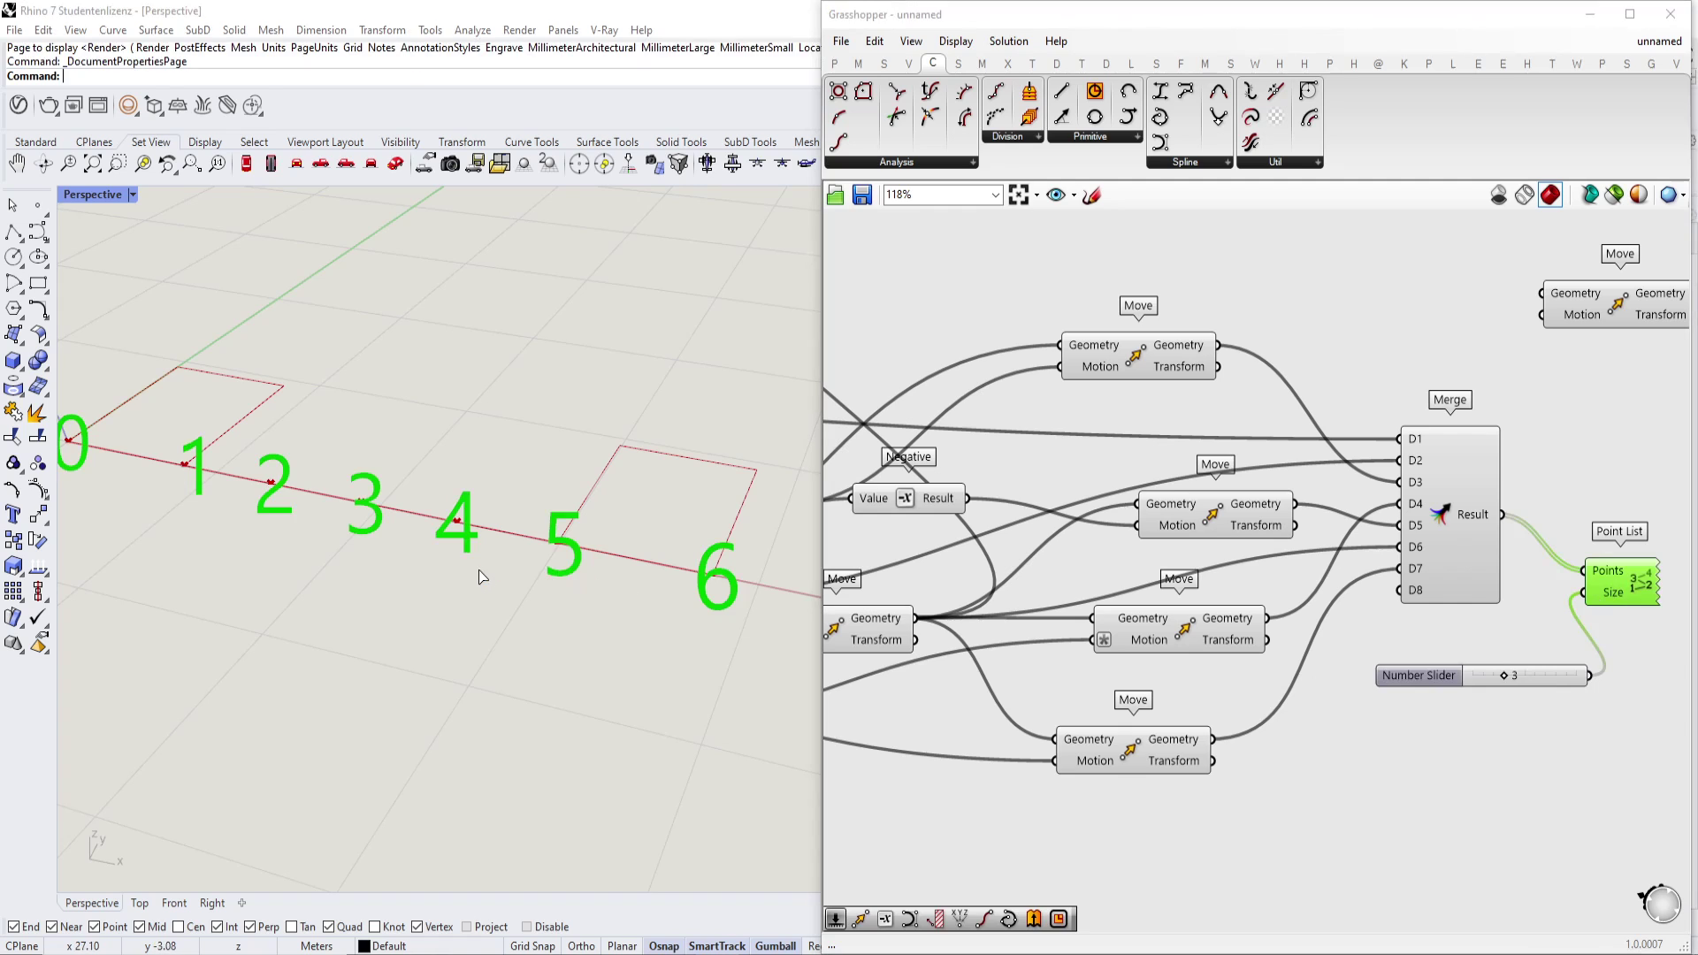
Examine the order of the merged points numbered along the couch's base line and the Point List's input values.
key("Escape")
scroll(147, 456, "down", 3)
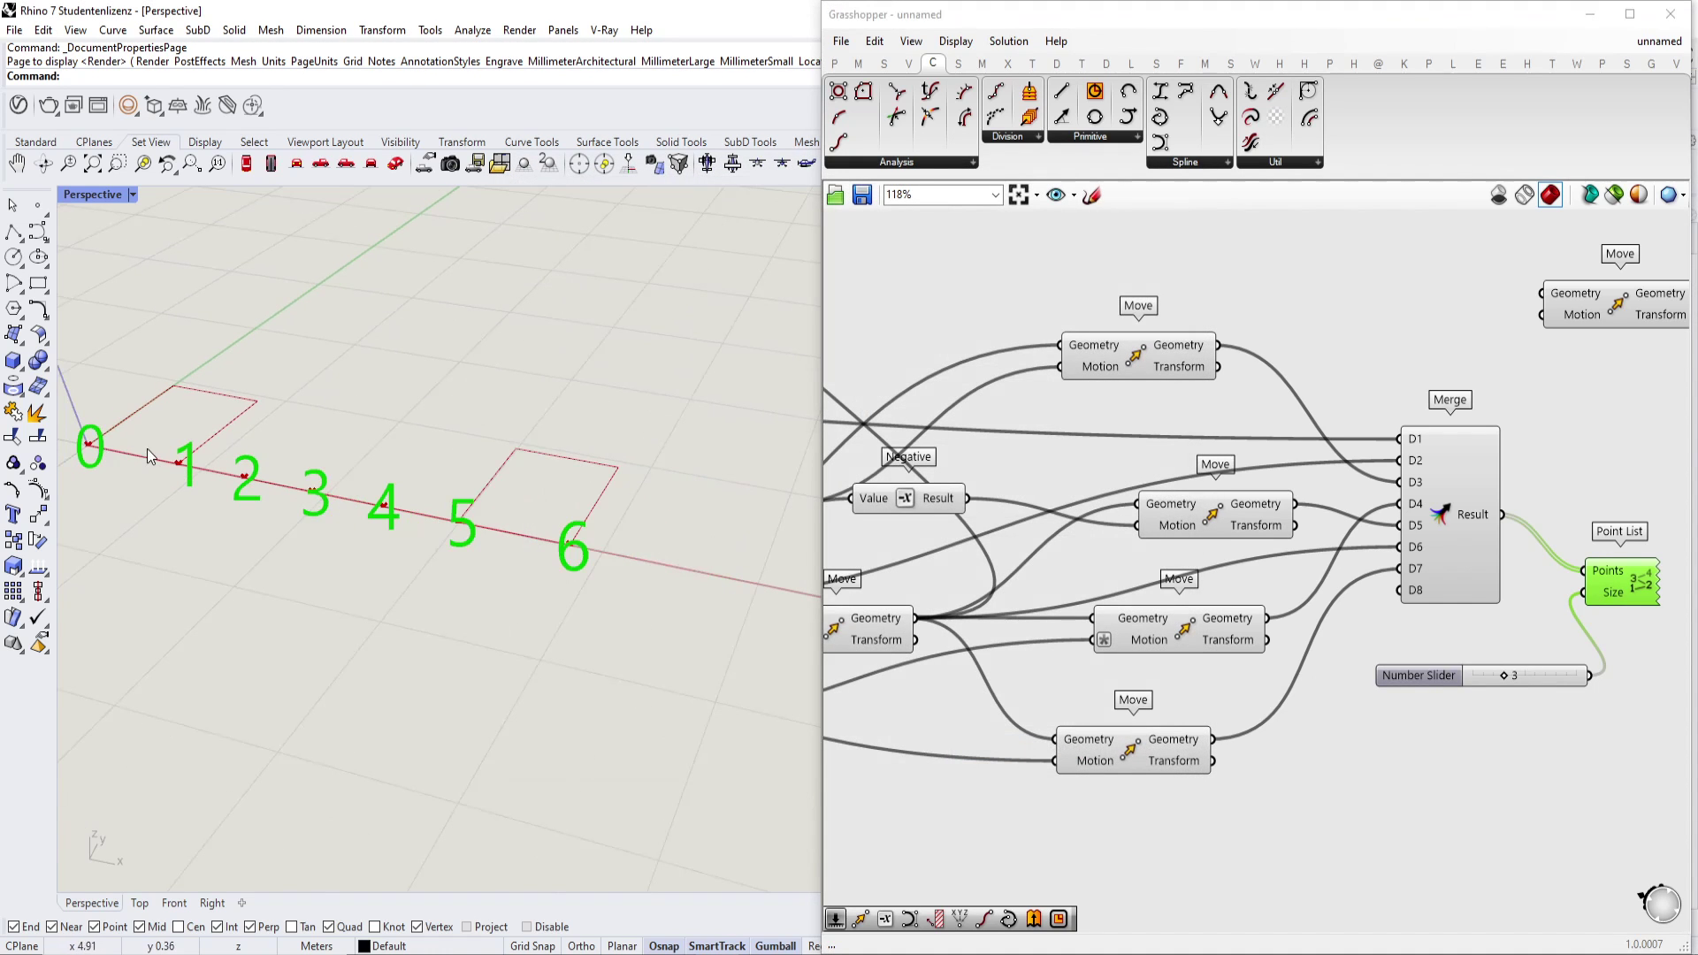
right_click_drag(1503, 597, 1388, 592)
mouse_move(1378, 598)
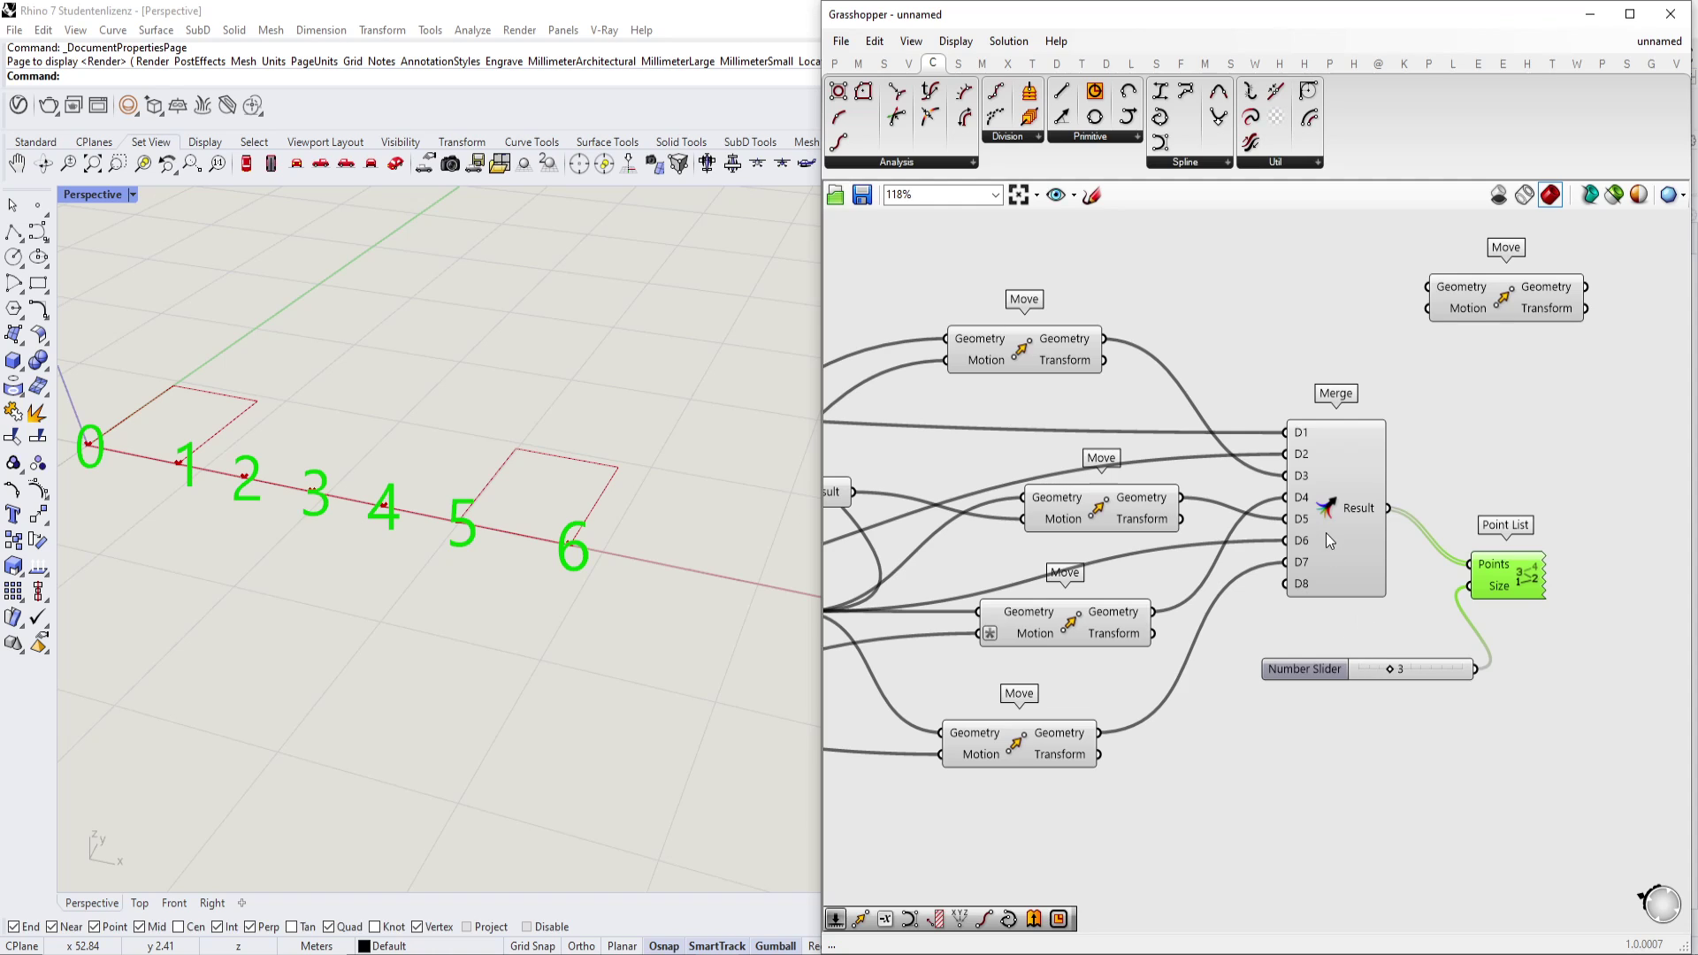
right_click_drag(1402, 574, 1298, 584)
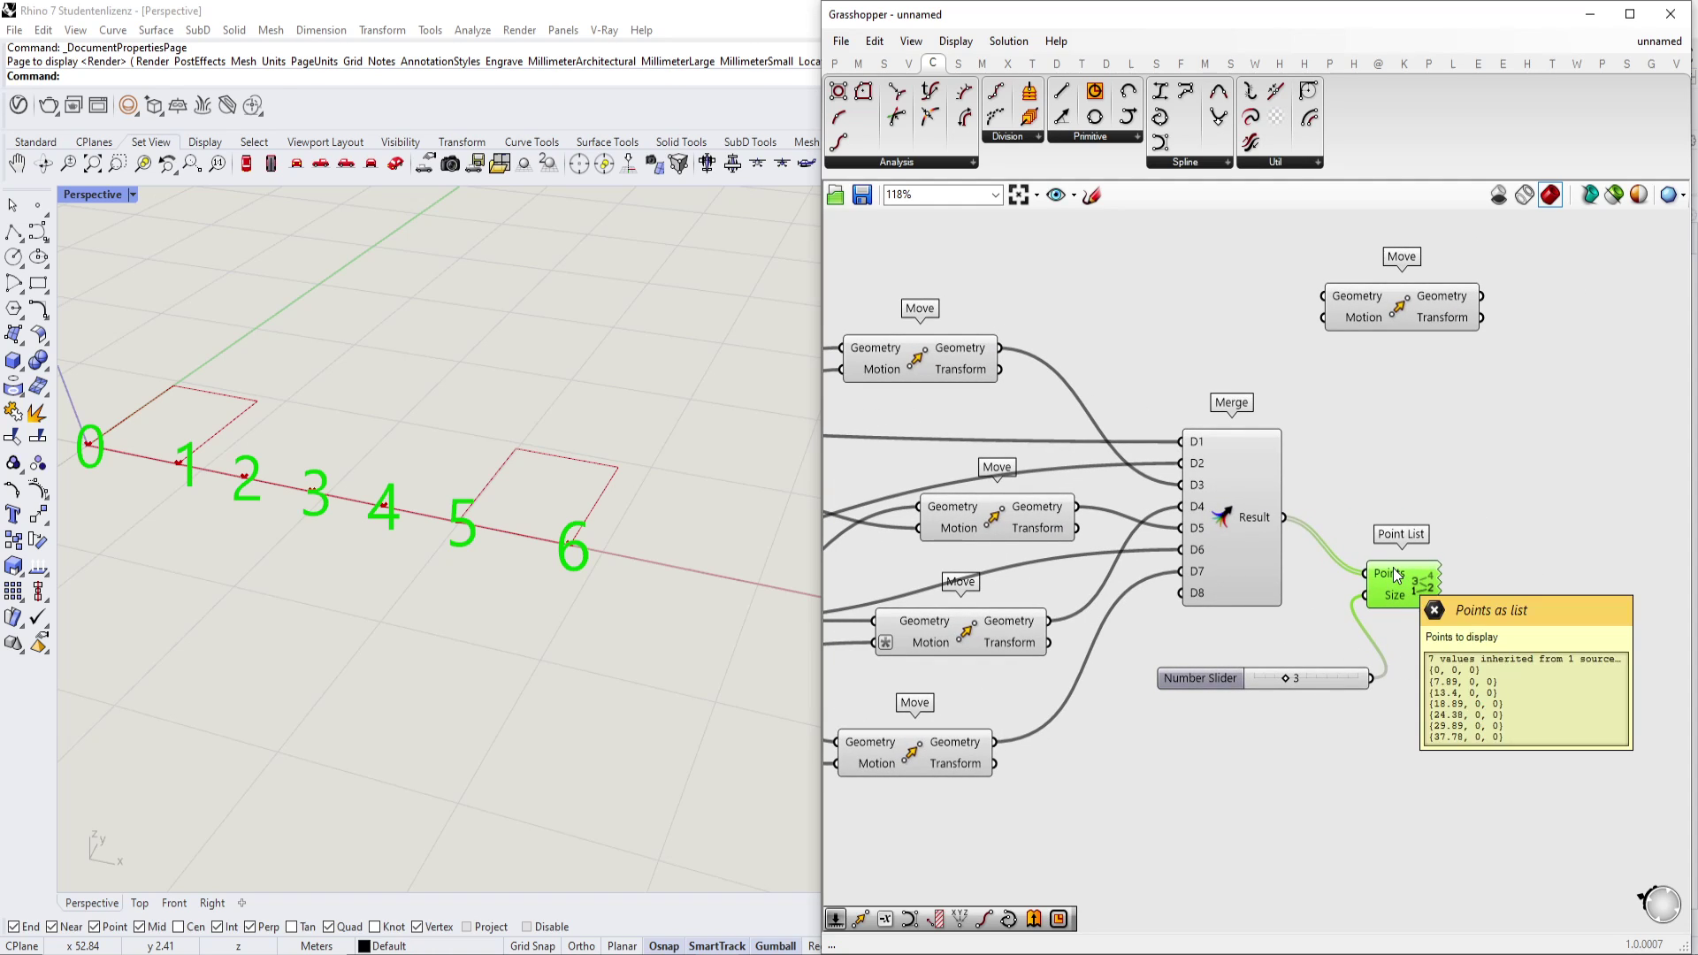
right_click_drag(1345, 558, 1377, 593)
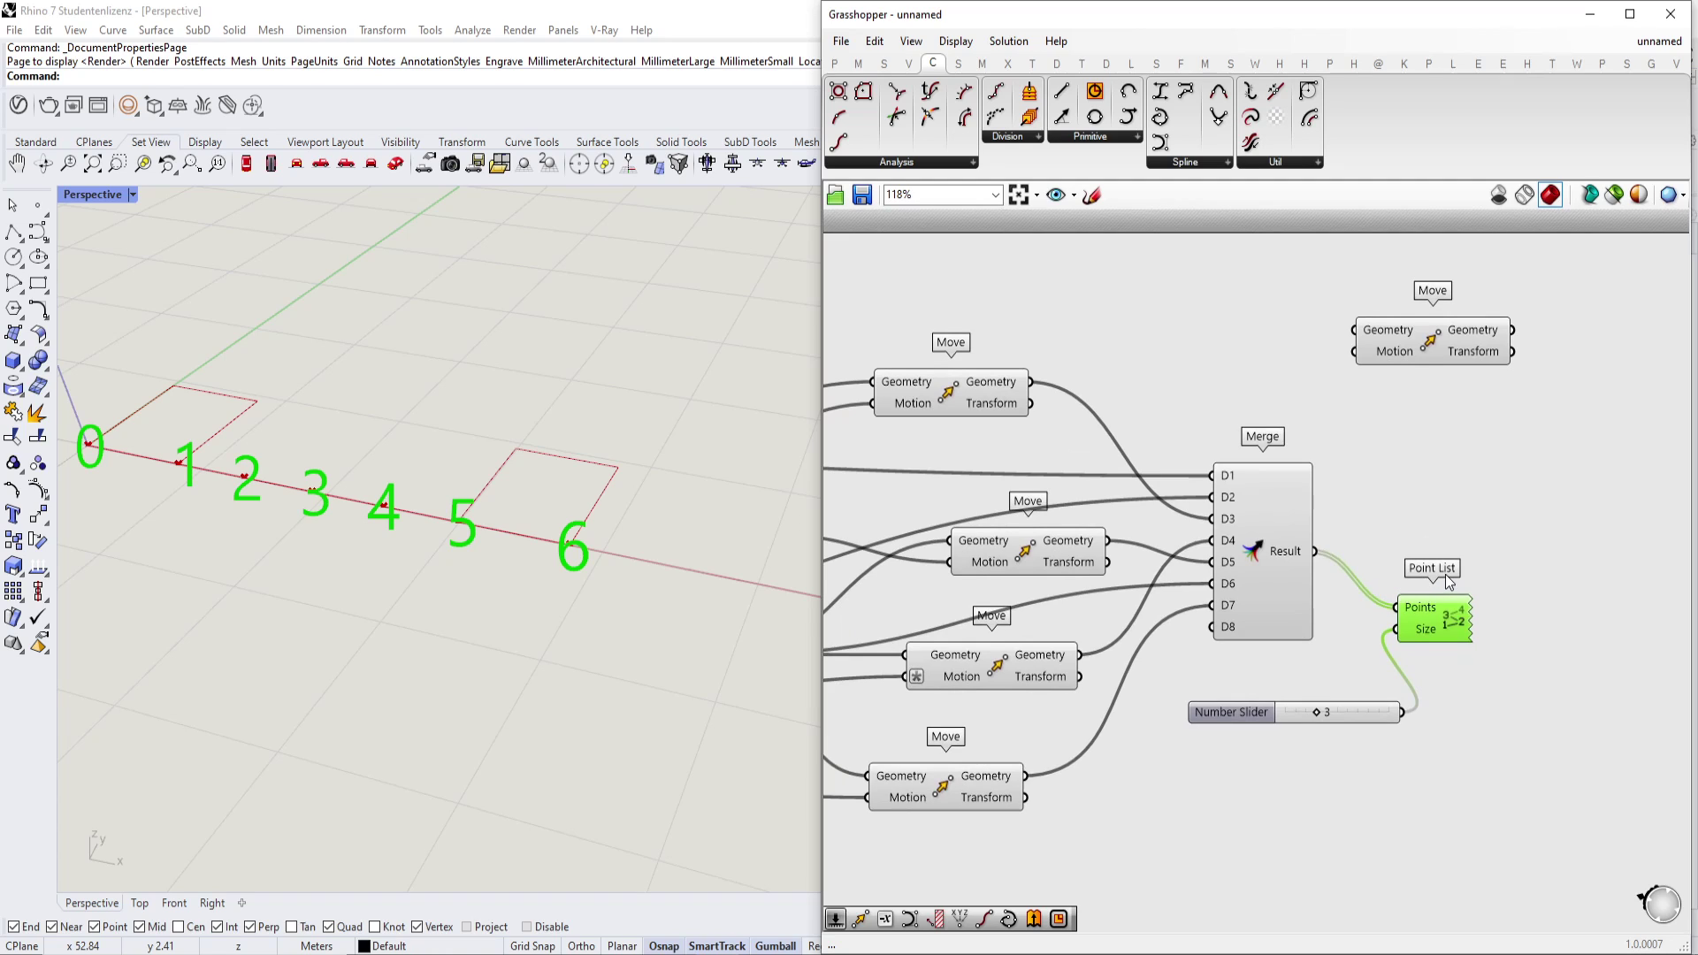
scroll(1449, 581, "down", 1)
mouse_move(1247, 566)
left_click_drag(1247, 566, 1317, 609)
double_click(1362, 520)
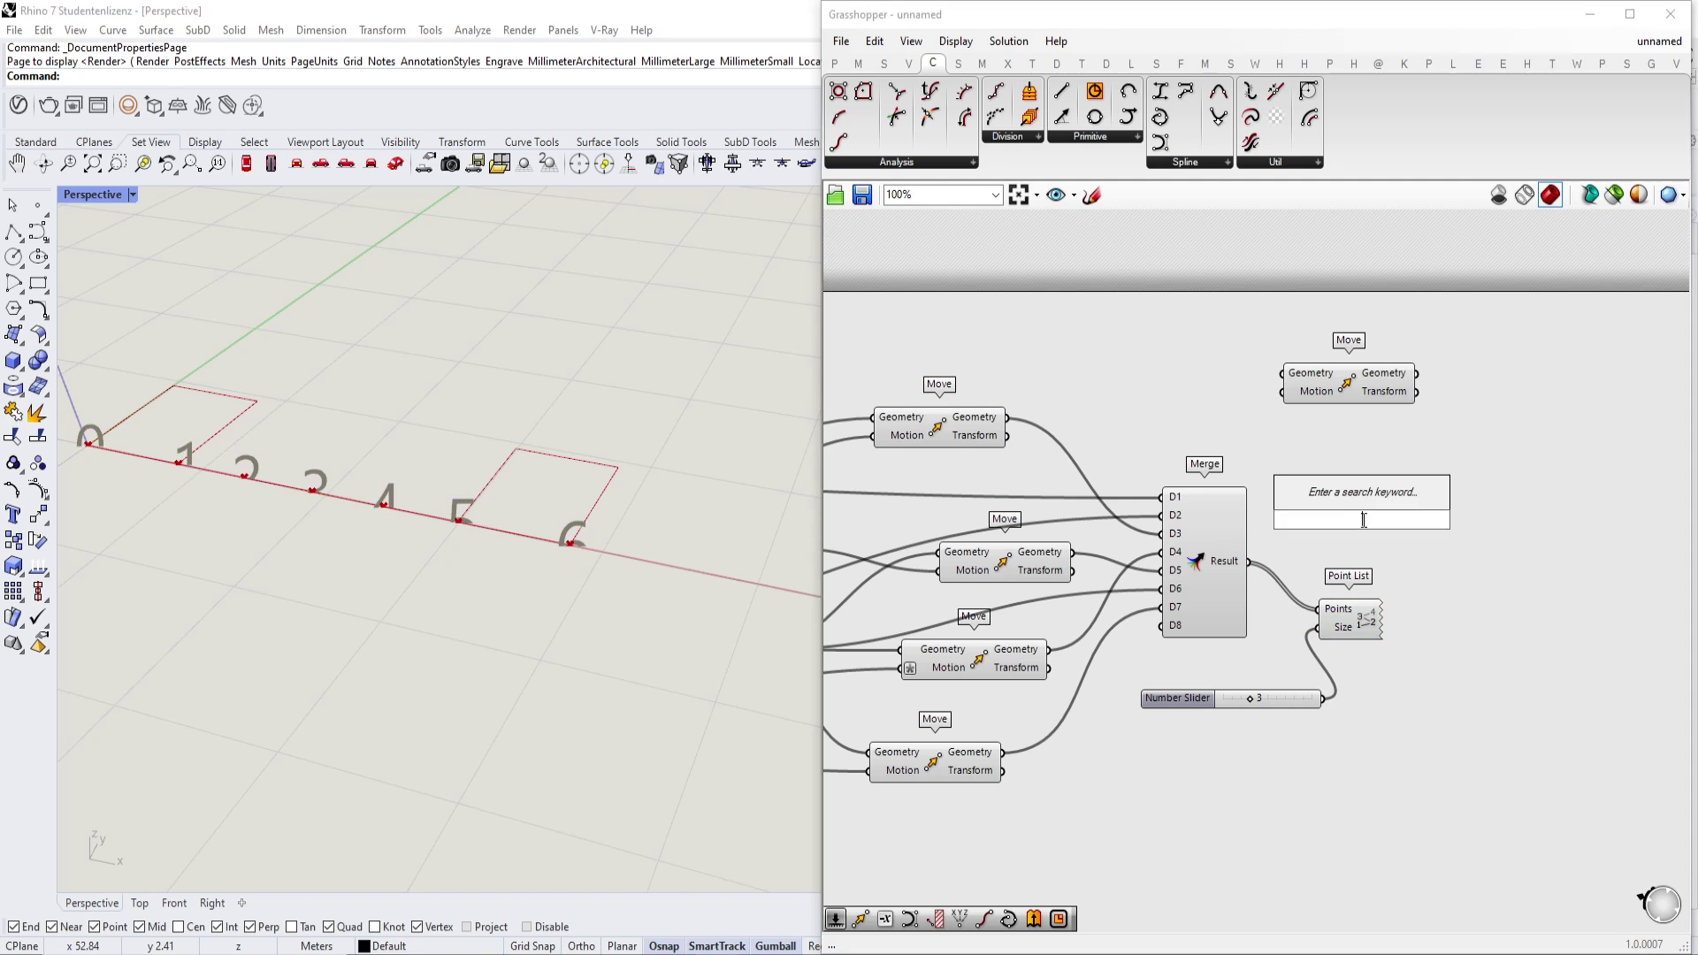
type("m")
left_click(1238, 449)
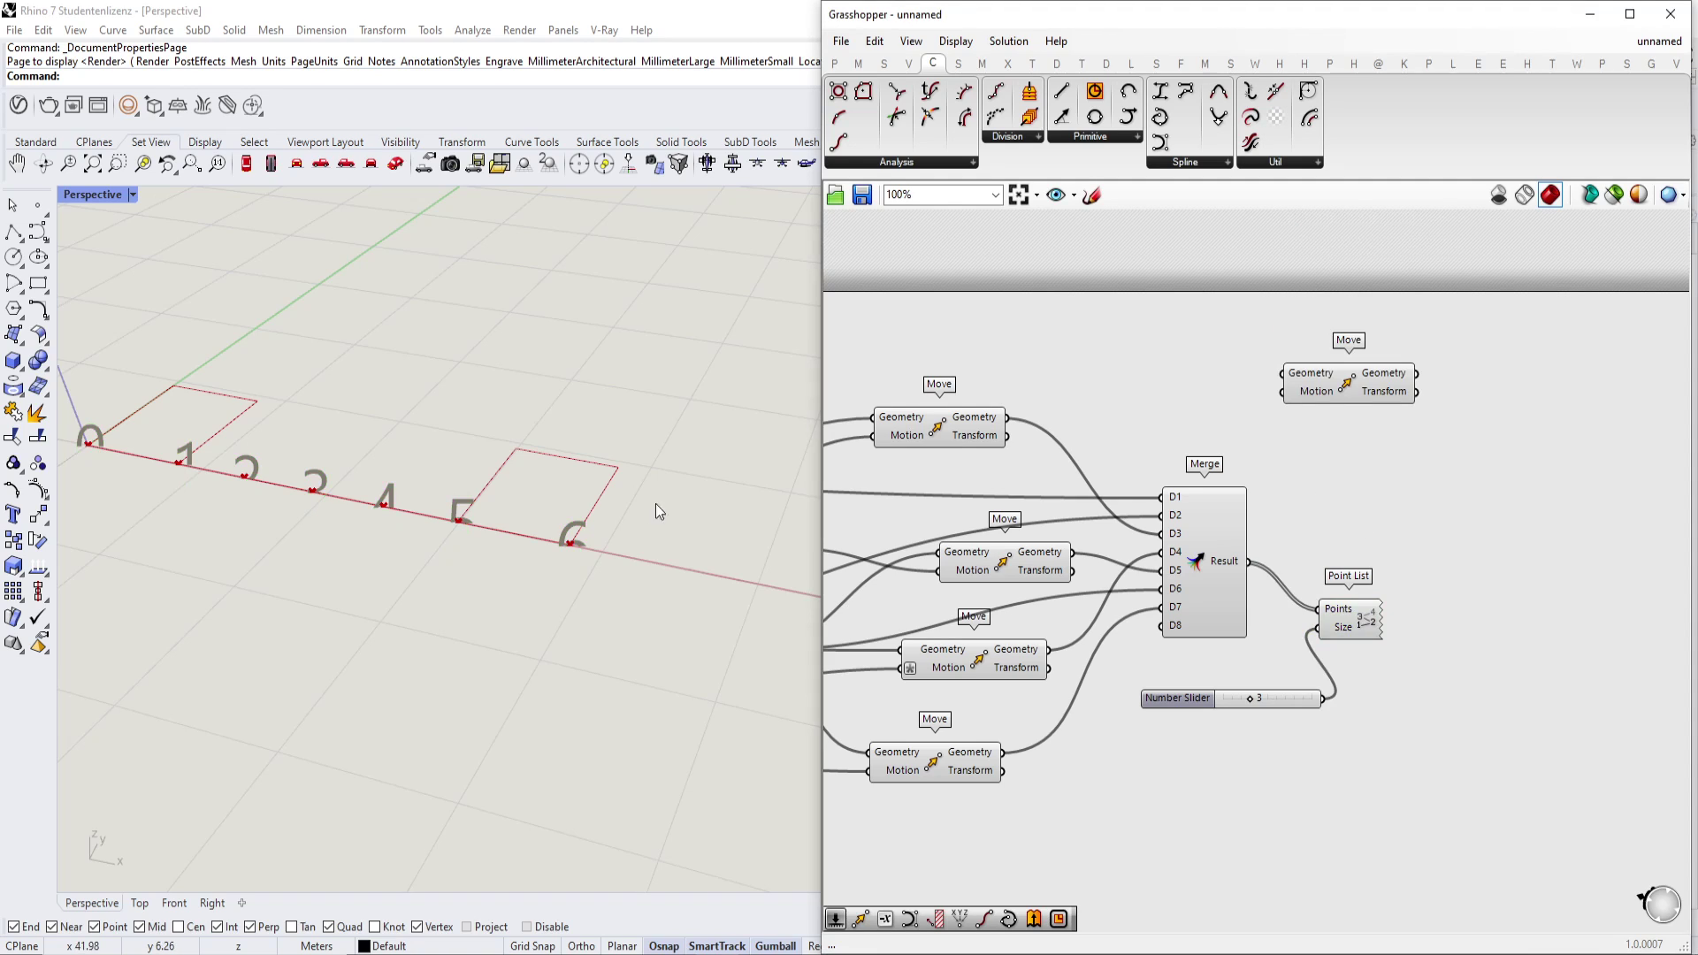
Add a Unit Y vector above the Merge component and connect the Y Size Box slider to its Factor.
double_click(1314, 482)
type("unit y")
key("Return")
left_click_drag(1299, 503, 1176, 346)
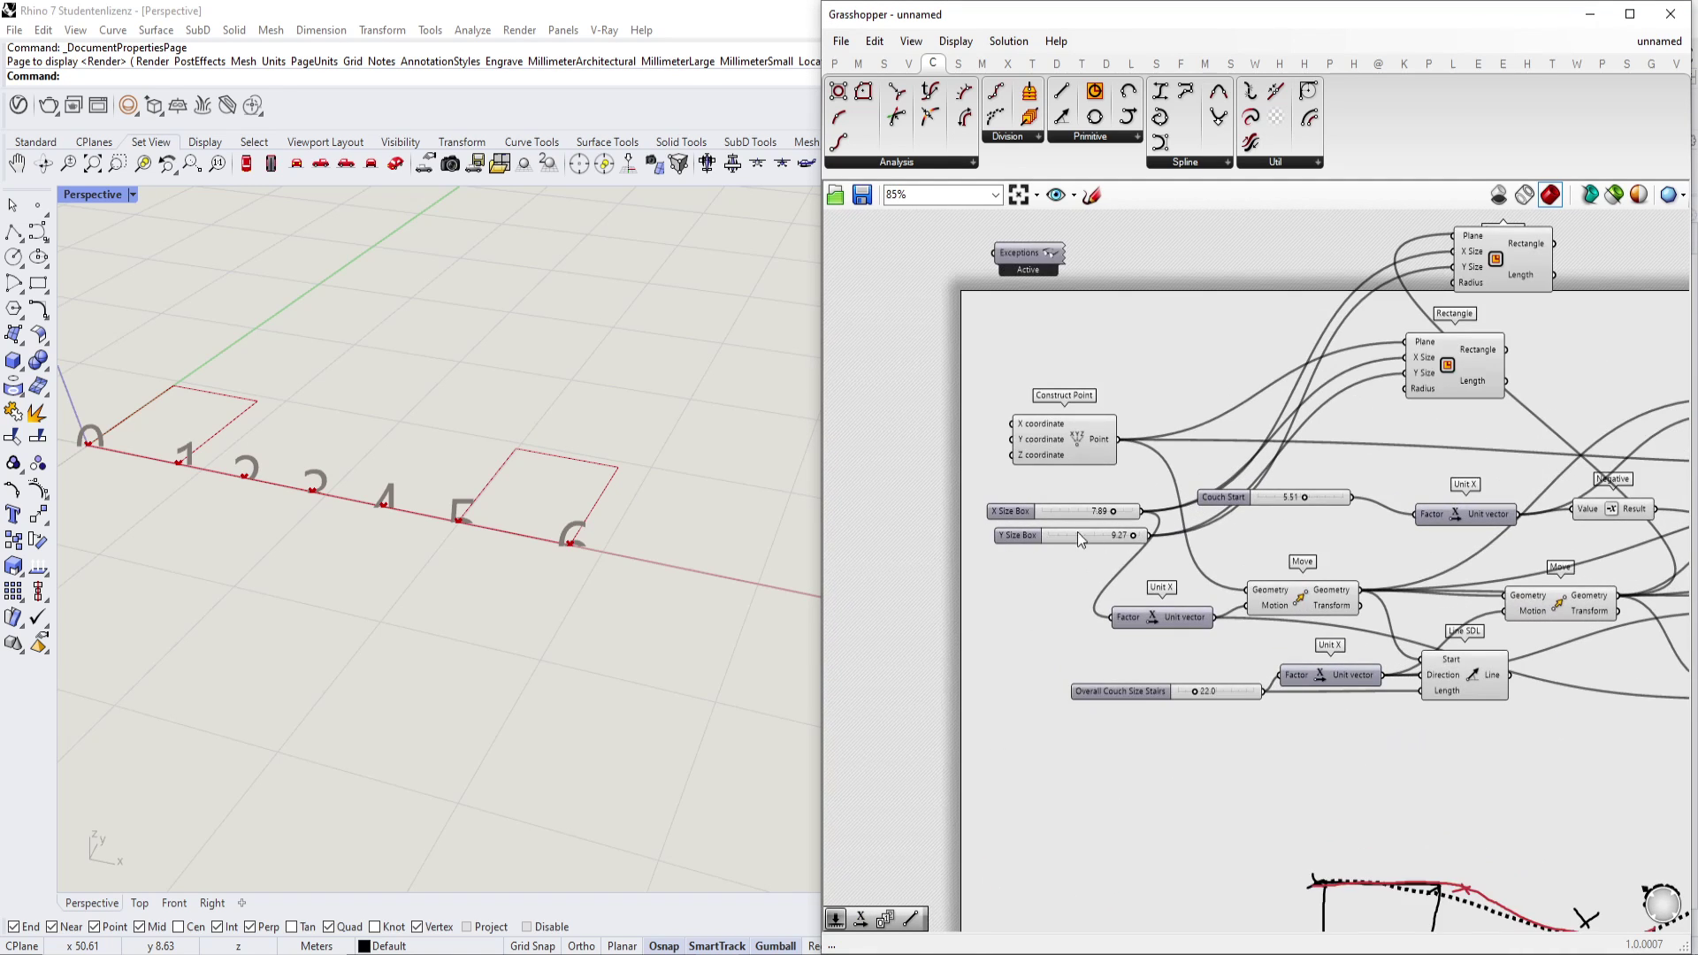
scroll(1077, 532, "up", 3)
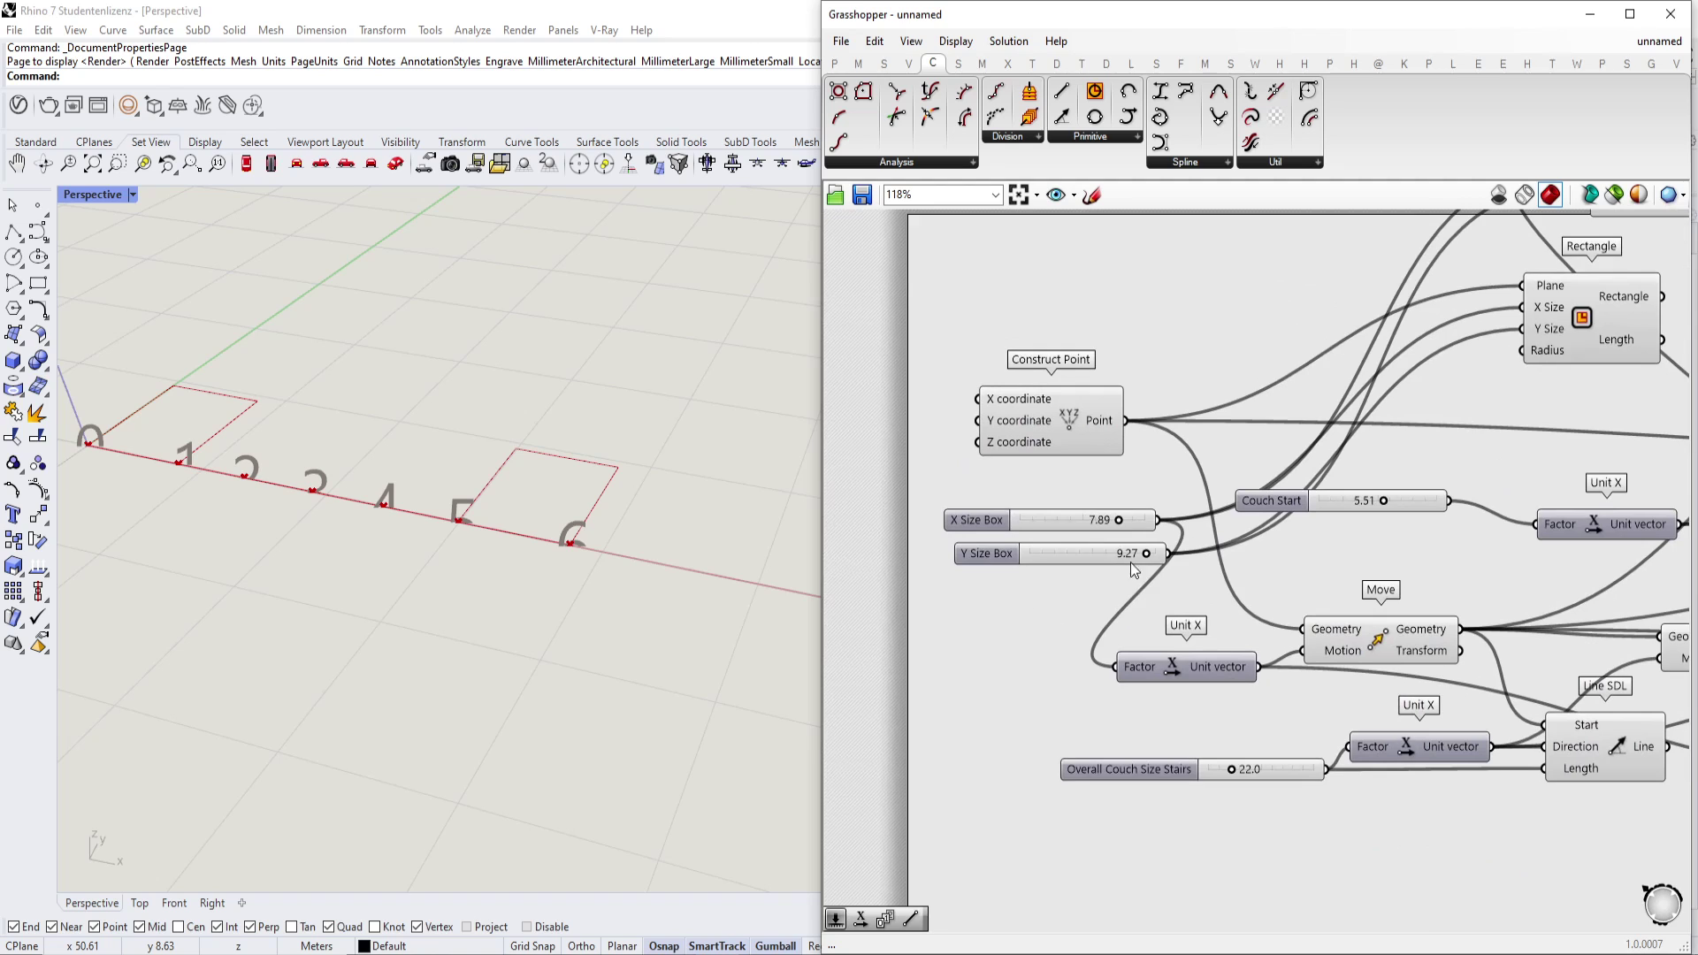
scroll(1109, 577, "down", 2)
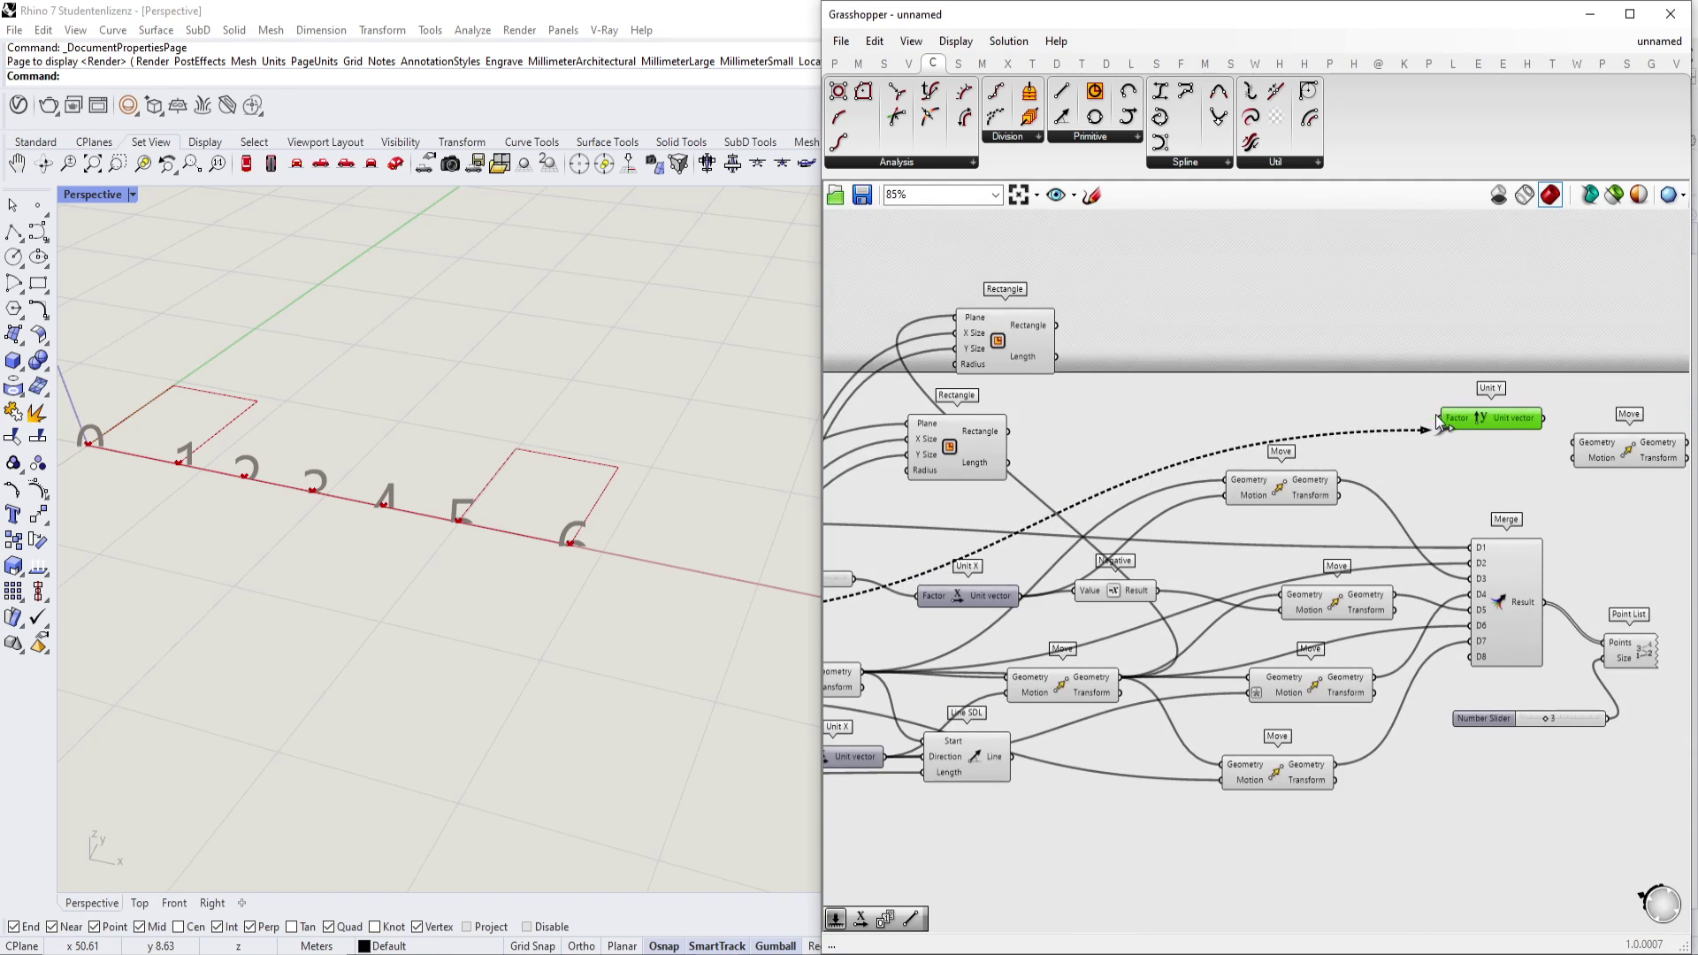
left_click_drag(1436, 425, 1359, 699)
Move the merged points along the Unit Y vector with the unused Move, and feed its Geometry output into the Point List.
scroll(1371, 464, "up", 3)
right_click_drag(1501, 514, 1426, 488)
left_click(1406, 484)
left_click_drag(1482, 483, 1513, 739)
right_click_drag(1536, 726, 1373, 702)
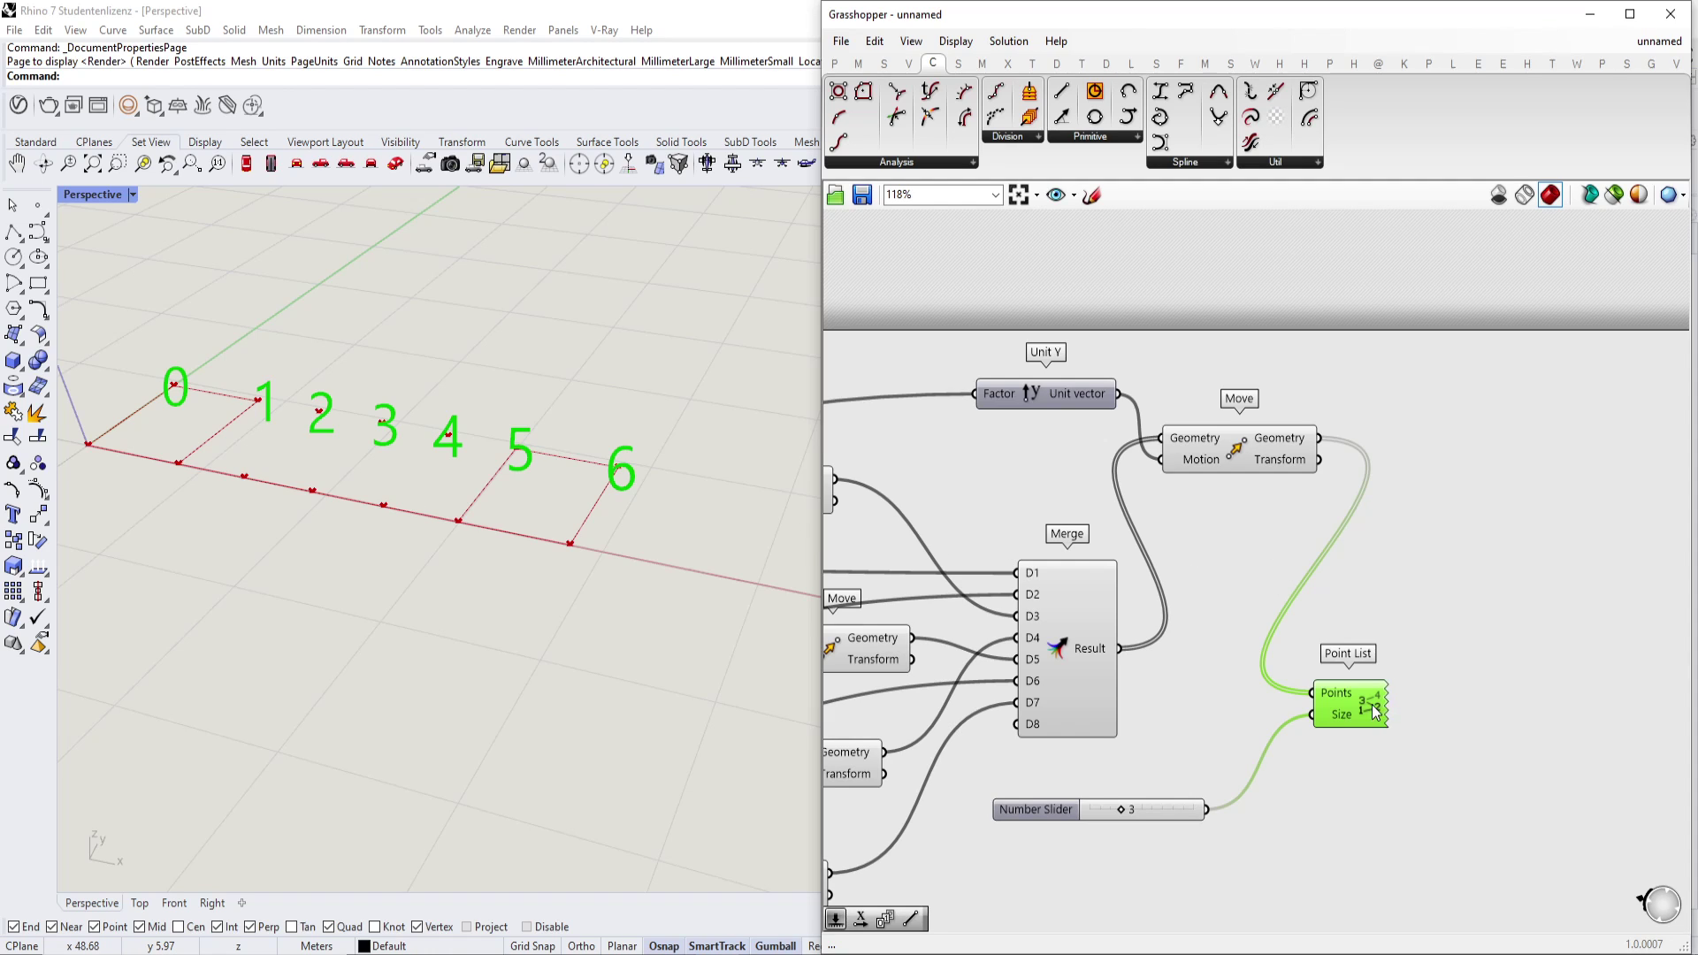
left_click_drag(1375, 711, 1529, 708)
Add another Move beside the Merge component and connect the Merge Result to its Geometry input.
double_click(1249, 661)
type("move")
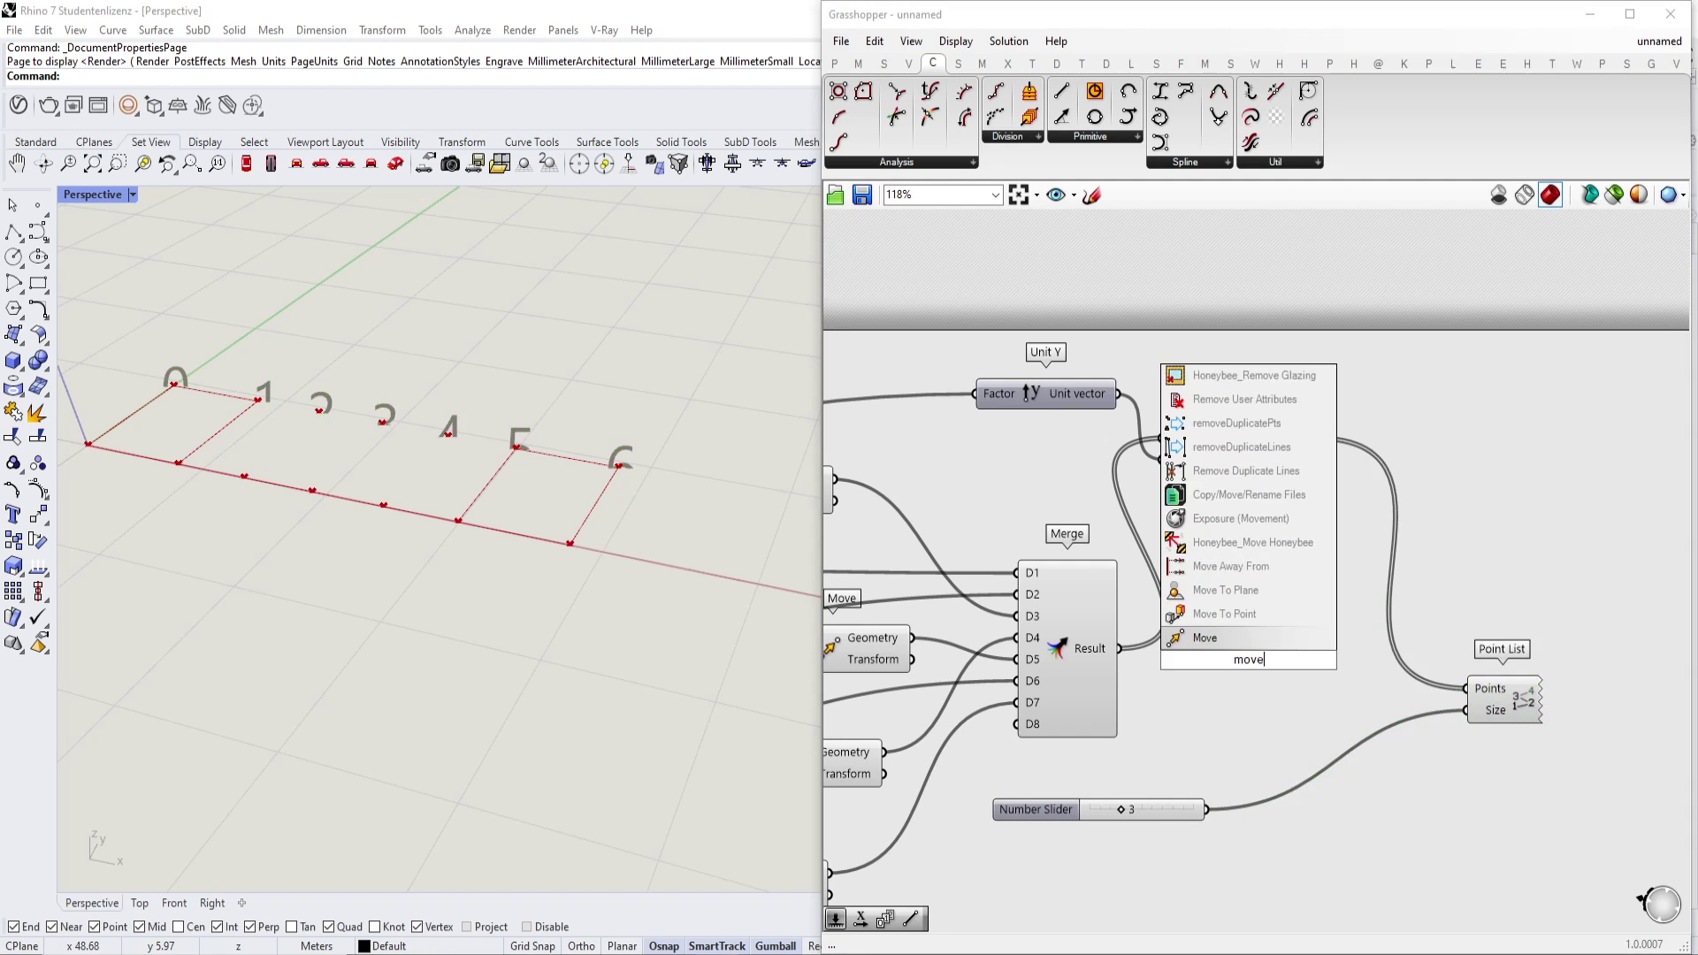
key("Return")
left_click_drag(1119, 649, 1235, 688)
Add a Unit Z vector below the new Move and a number slider of 3.00 beside it.
double_click(1165, 761)
type("z")
left_click(1164, 748)
right_click_drag(1267, 708, 1332, 582)
left_click_drag(1110, 686, 1270, 786)
double_click(1093, 719)
type("3")
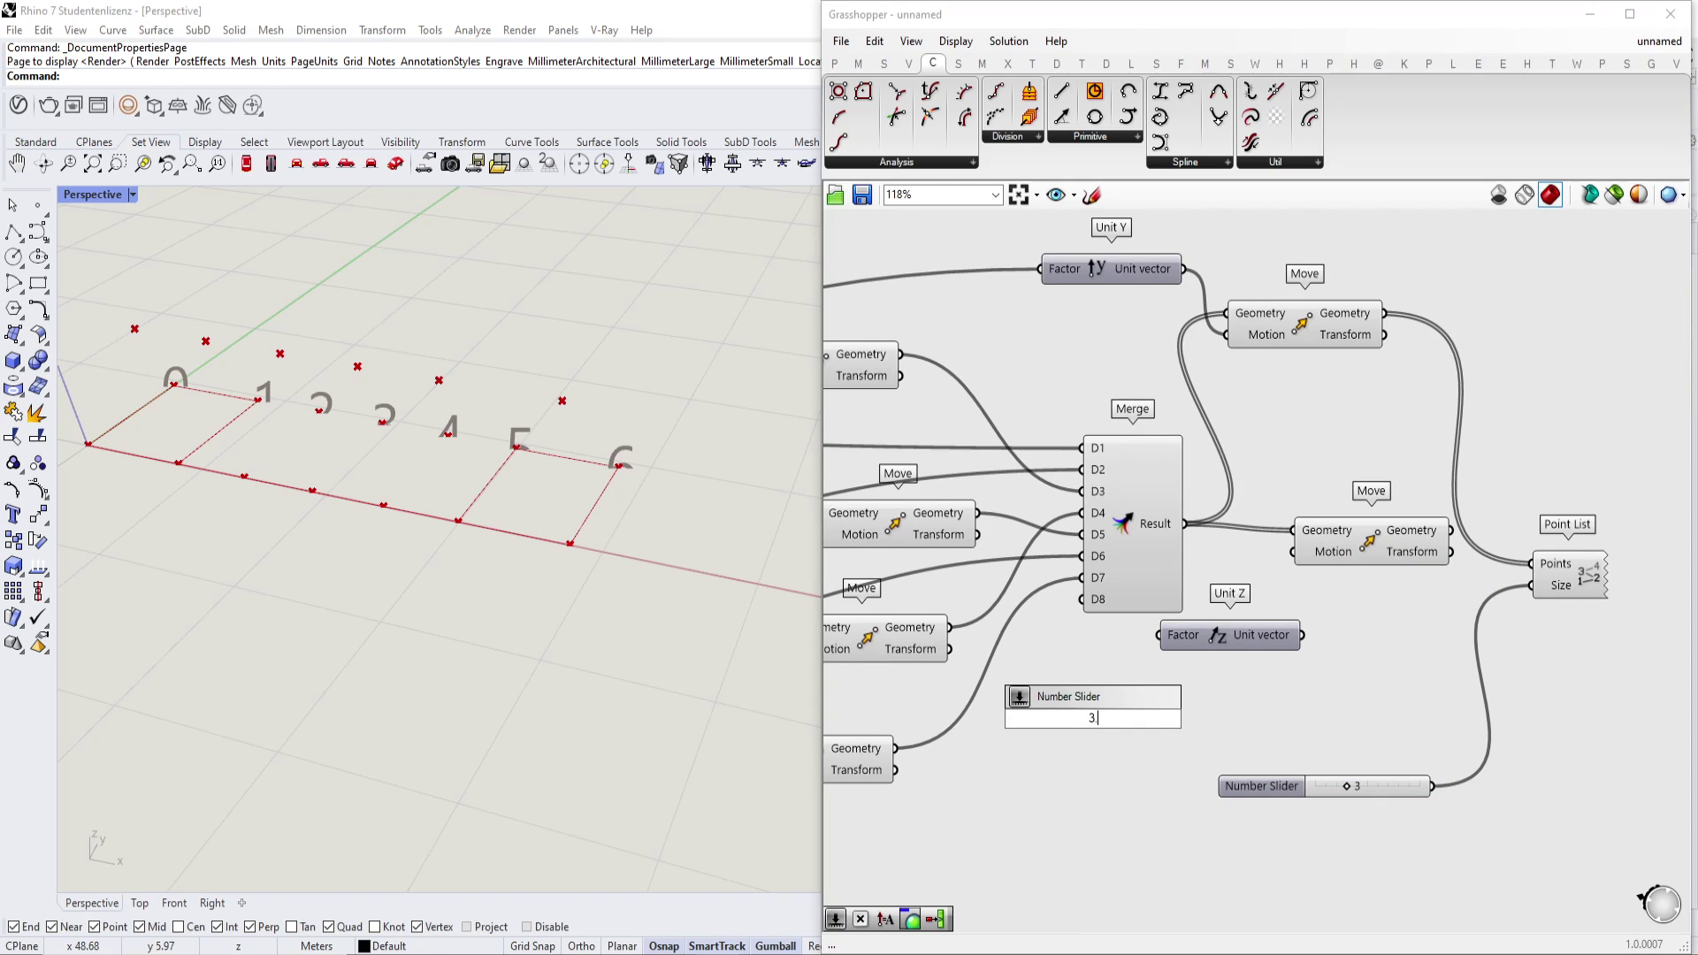
key("Return")
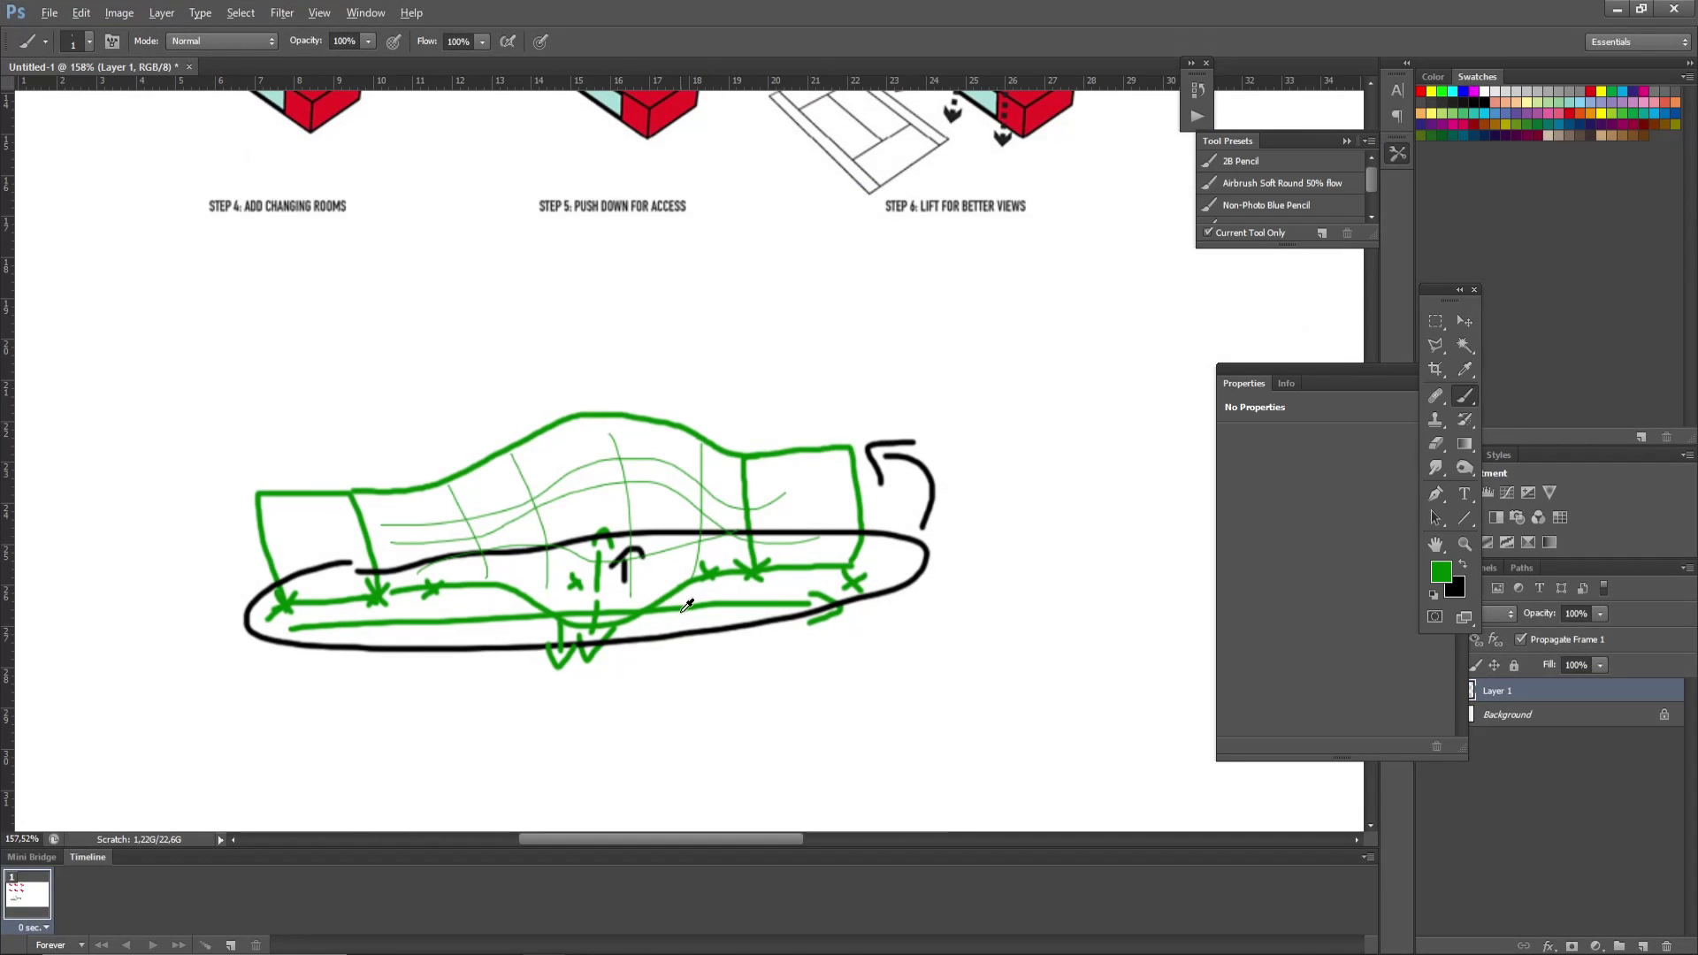
Set the new slider to 3.73, feed it into Unit Z's Factor and connect Unit Z to the new Move's Motion.
scroll(657, 530, "up", 3)
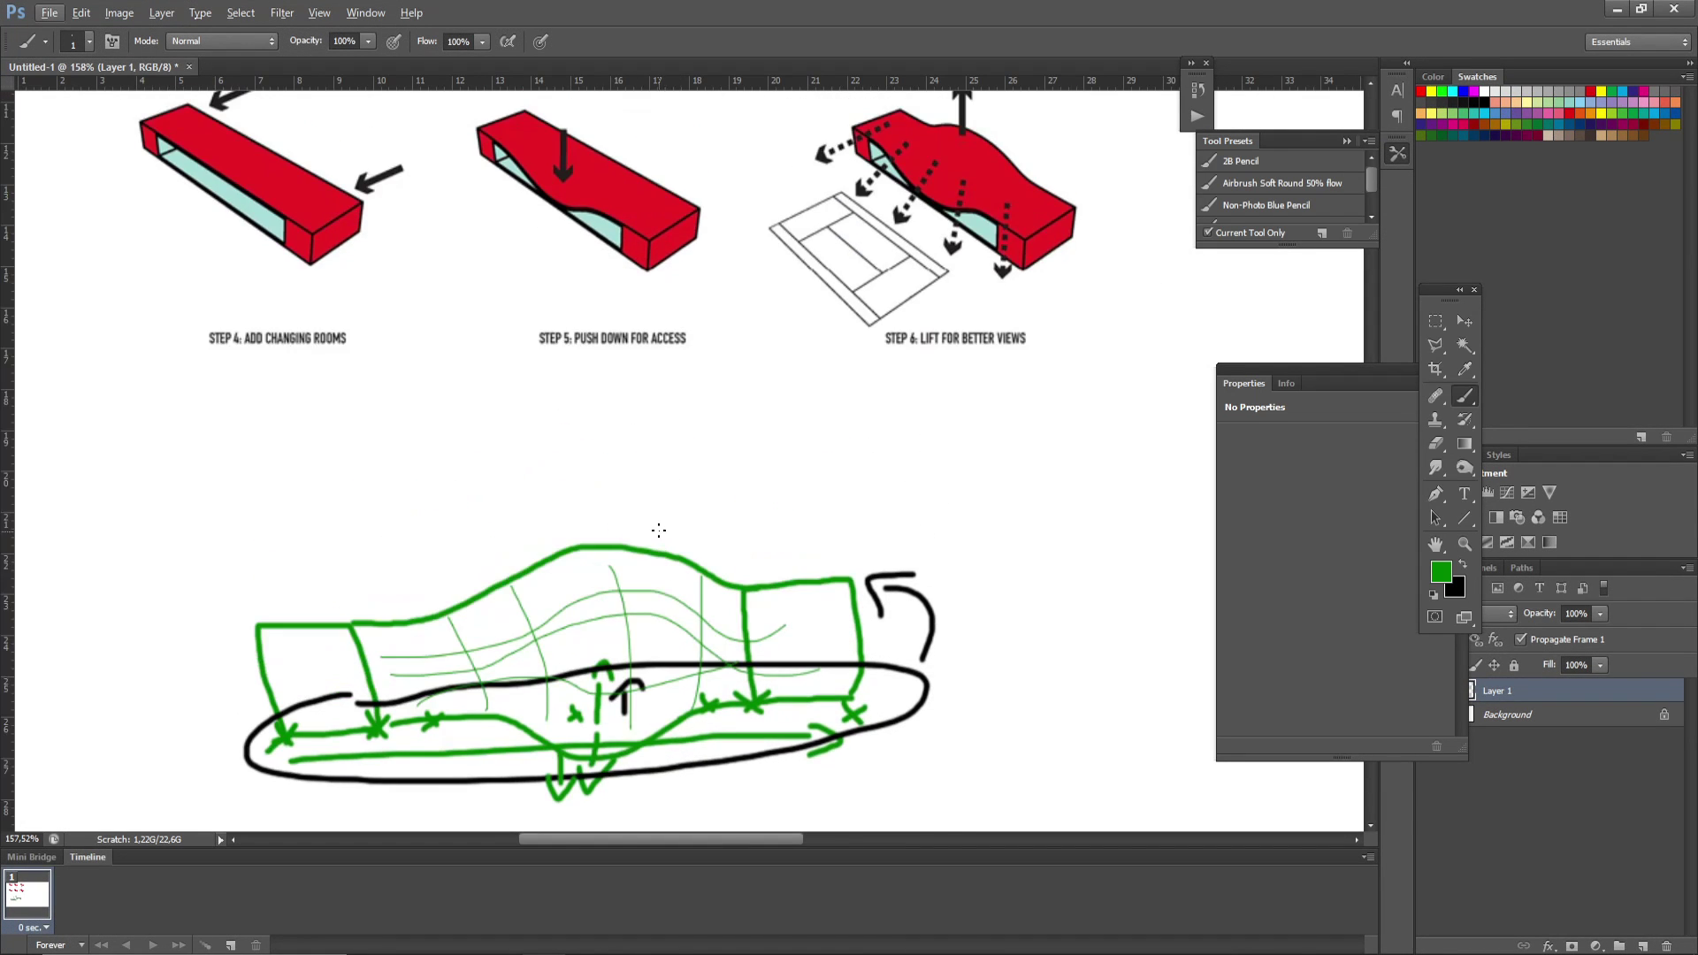
scroll(658, 530, "up", 3)
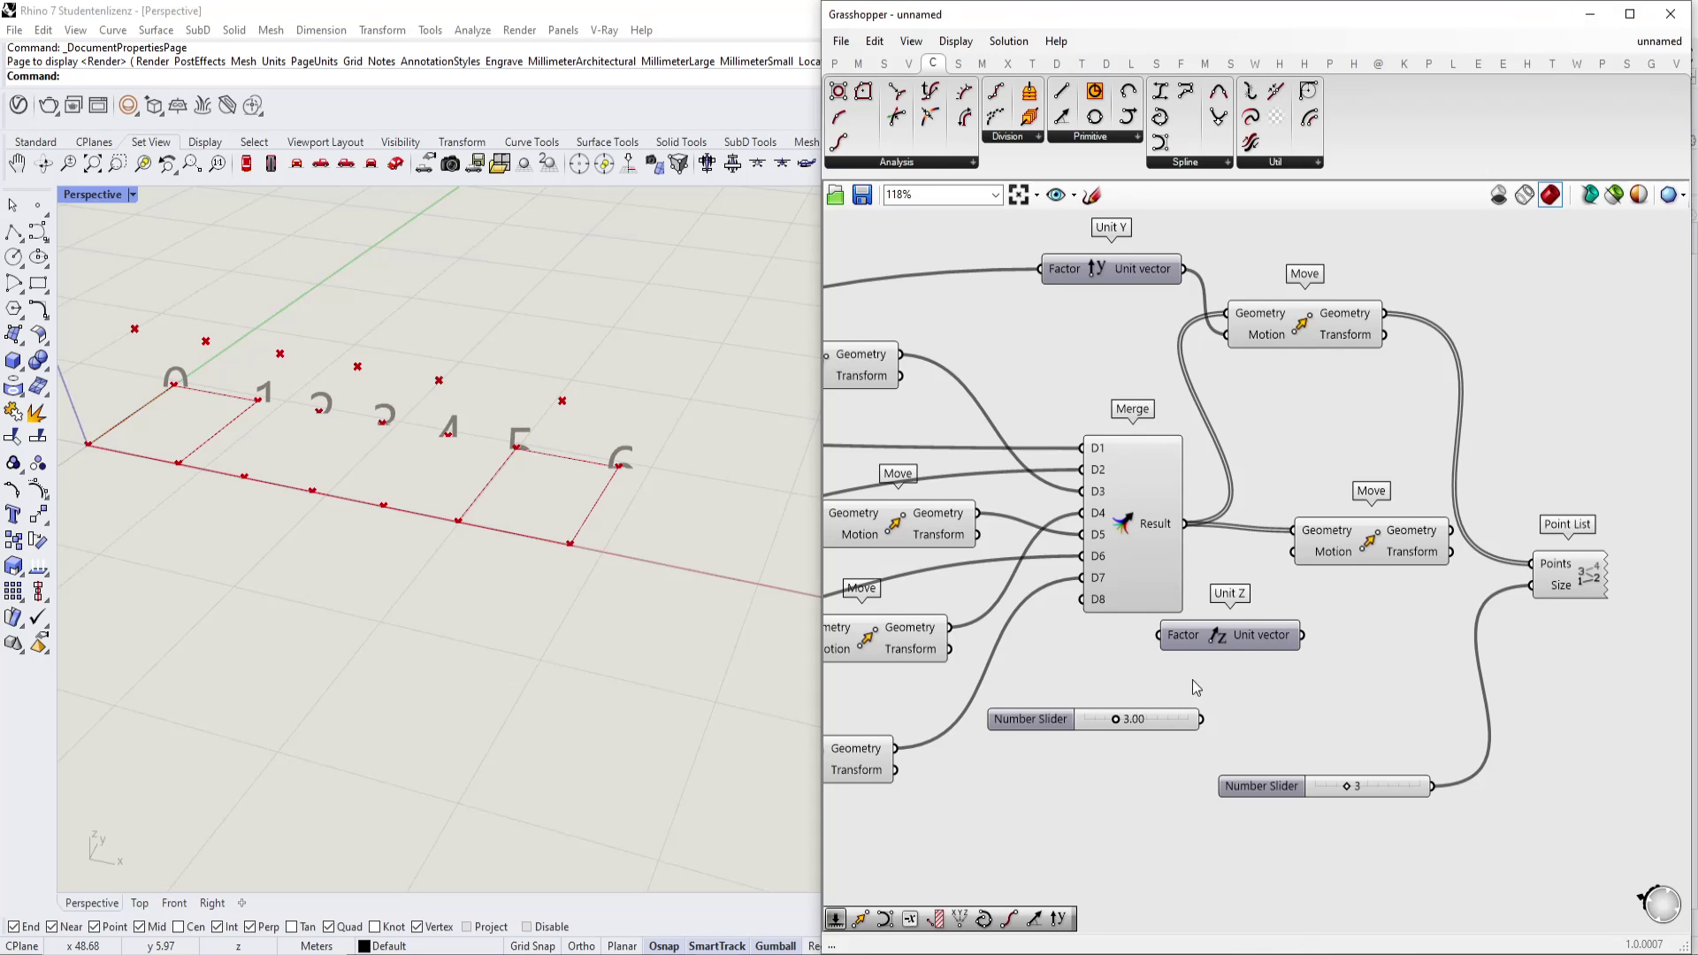
scroll(1195, 687, "up", 3)
left_click_drag(1099, 718, 1127, 601)
left_click_drag(1360, 601, 1346, 466)
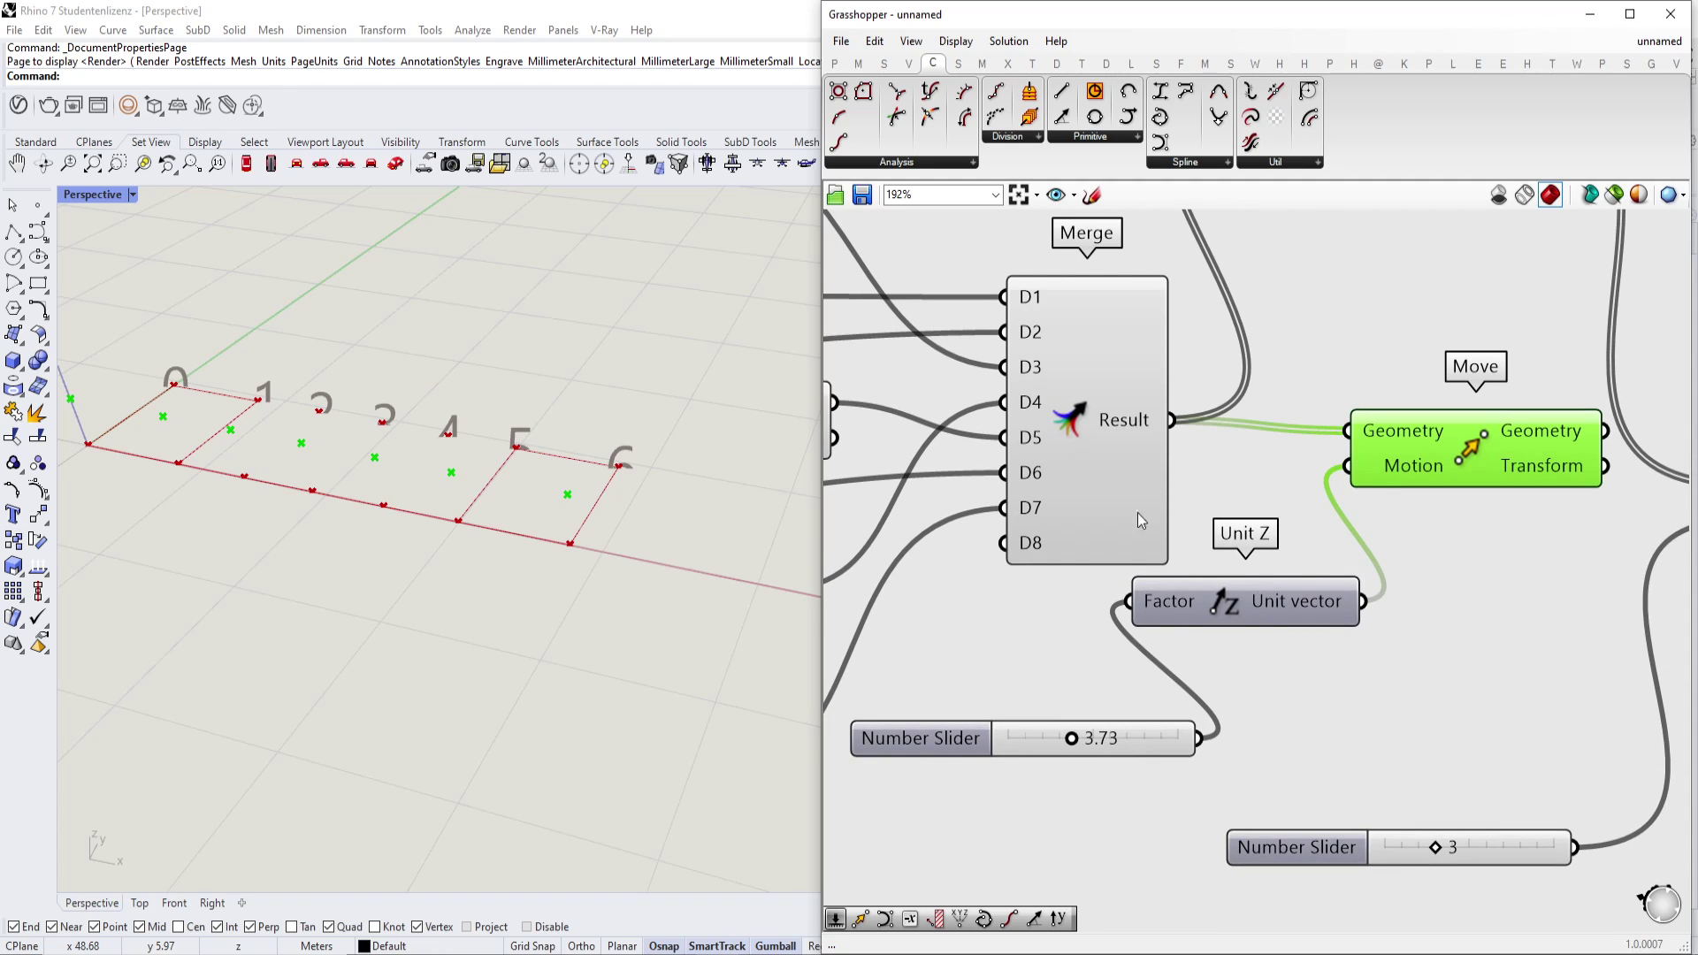
Replace the Unit Y Move's Geometry input with the Unit Z Move's output and place the Unit Y Move farther from its vector.
scroll(1292, 518, "down", 2)
left_click_drag(1333, 553, 1071, 299)
left_click_drag(1165, 340, 1318, 379)
right_click_drag(1039, 435, 1091, 486)
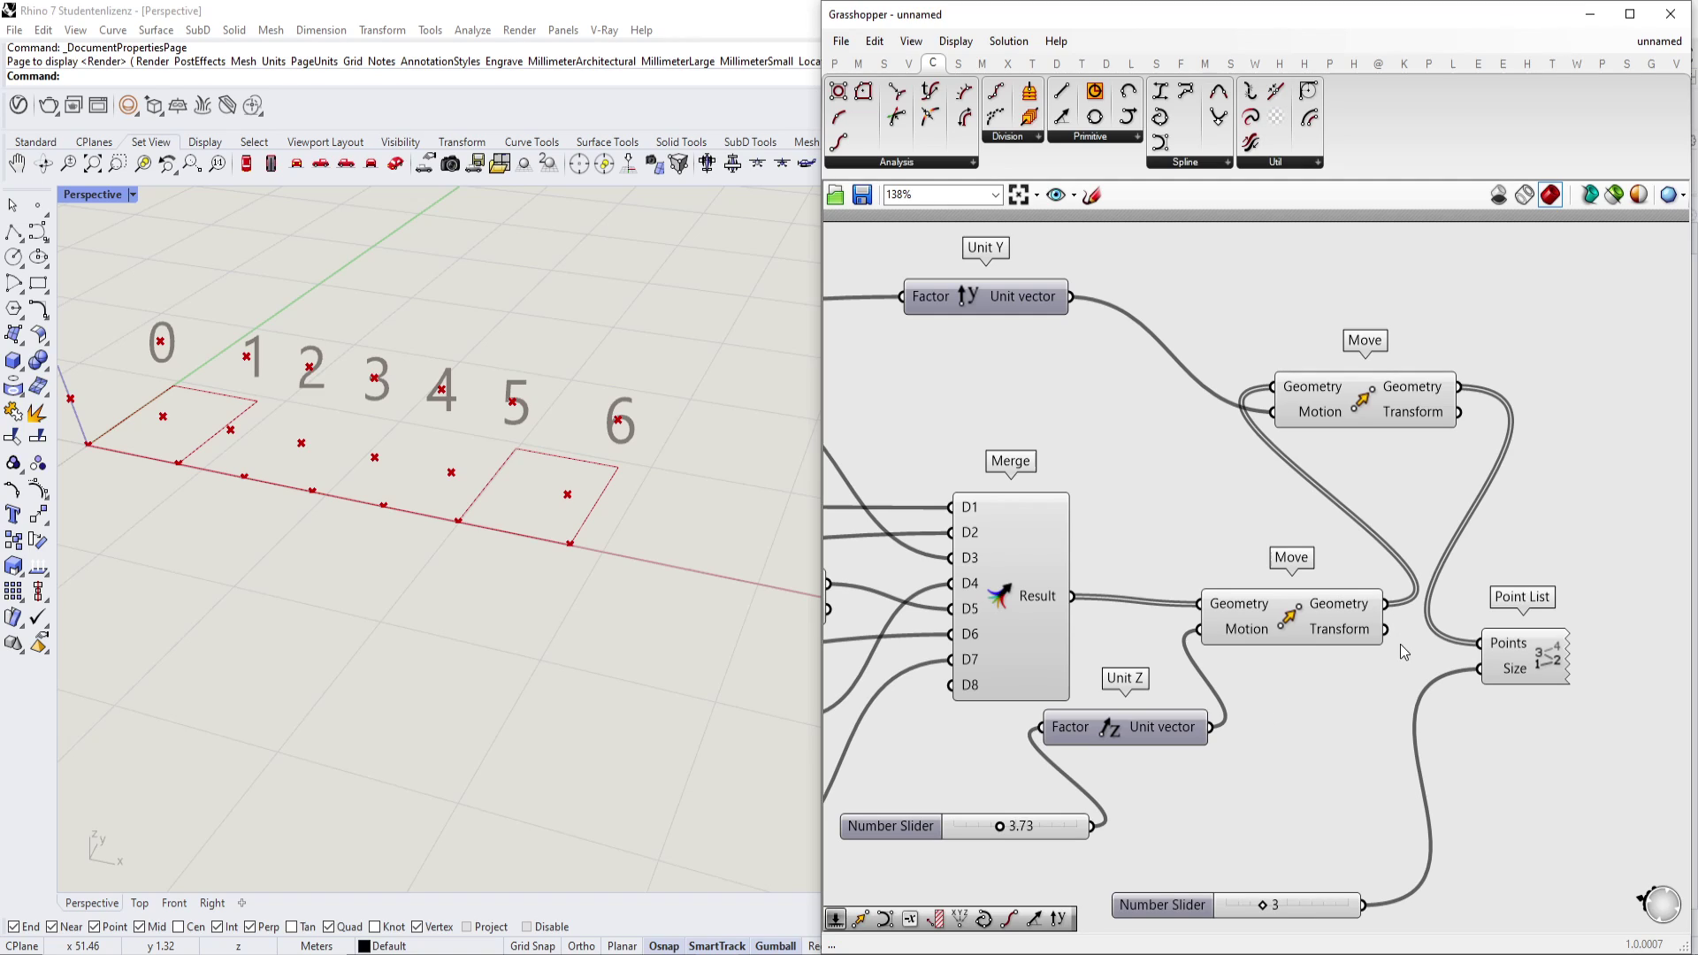
Examine the raised and offset points in the viewport by selecting the Unit Y Move and the Point List.
right_click_drag(1421, 538, 1247, 556)
left_click(1246, 428)
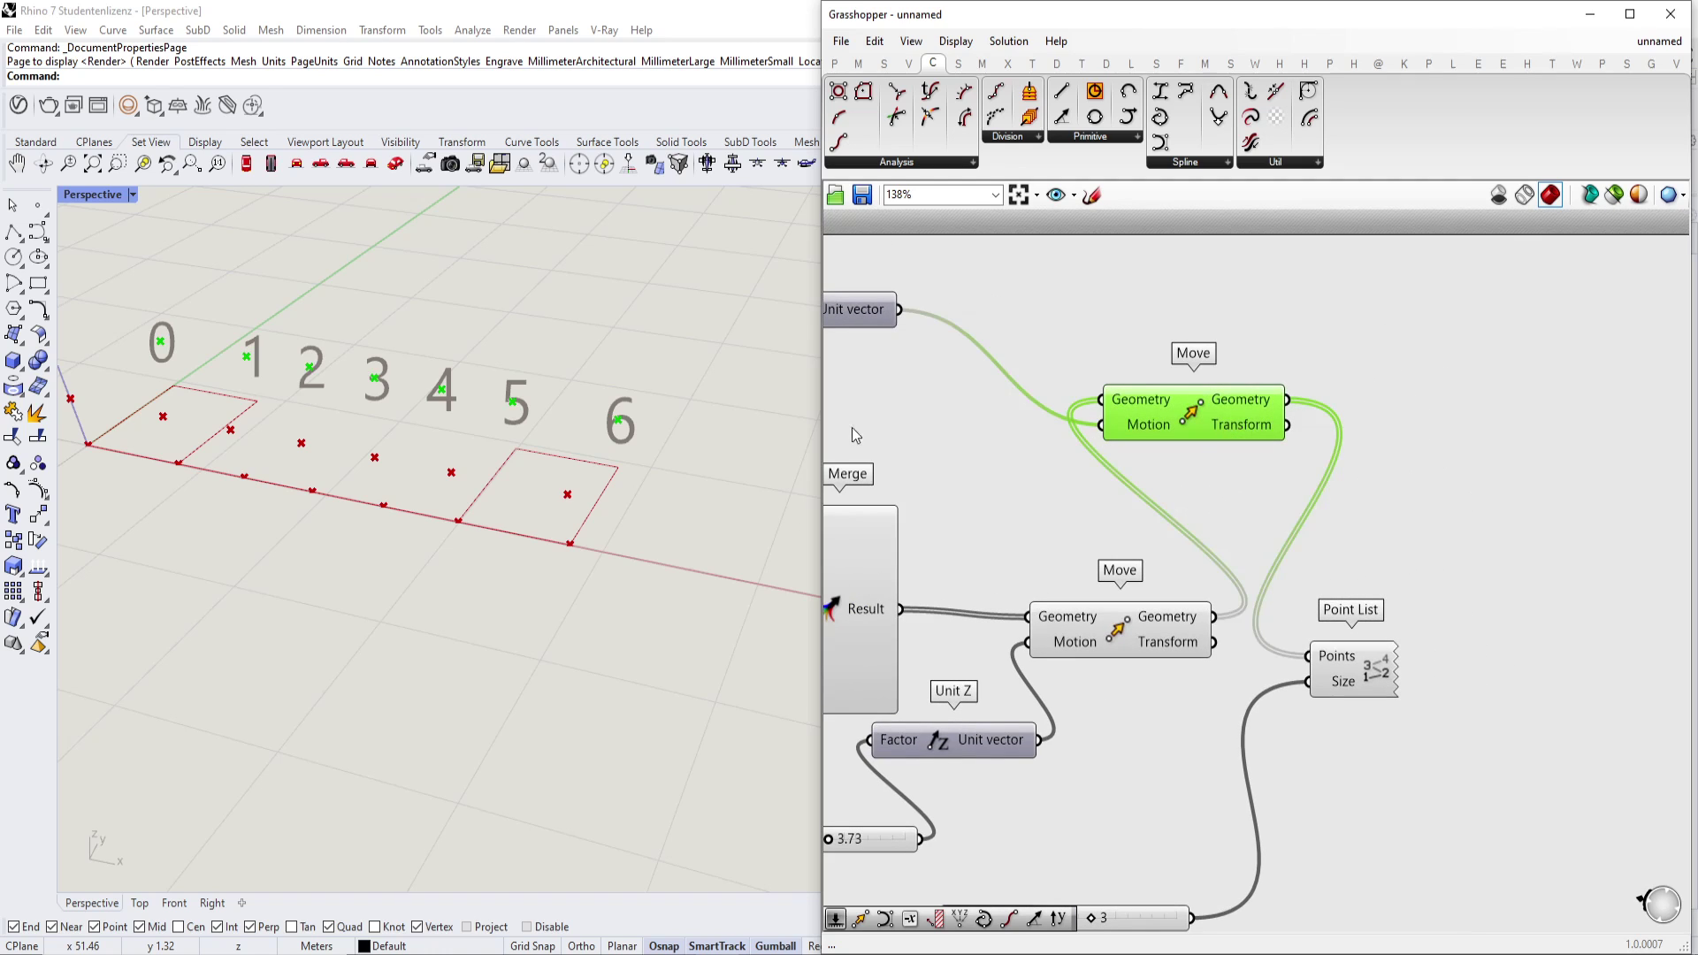
right_click_drag(394, 393, 581, 507)
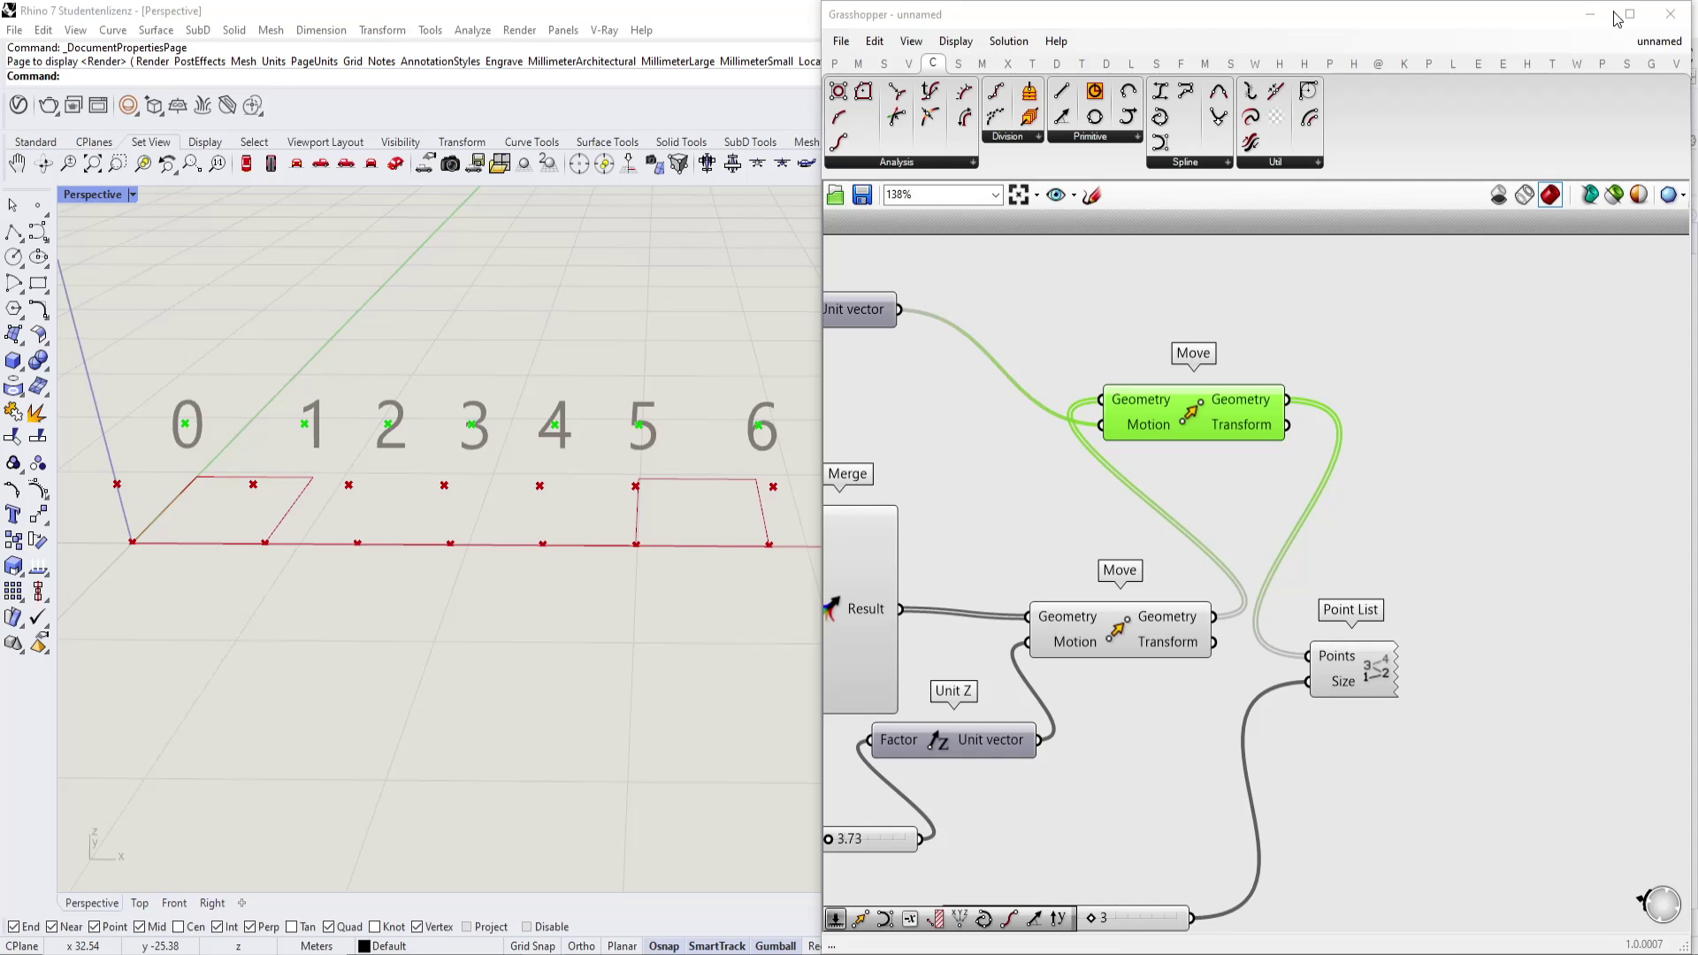
right_click_drag(1222, 507, 1143, 527)
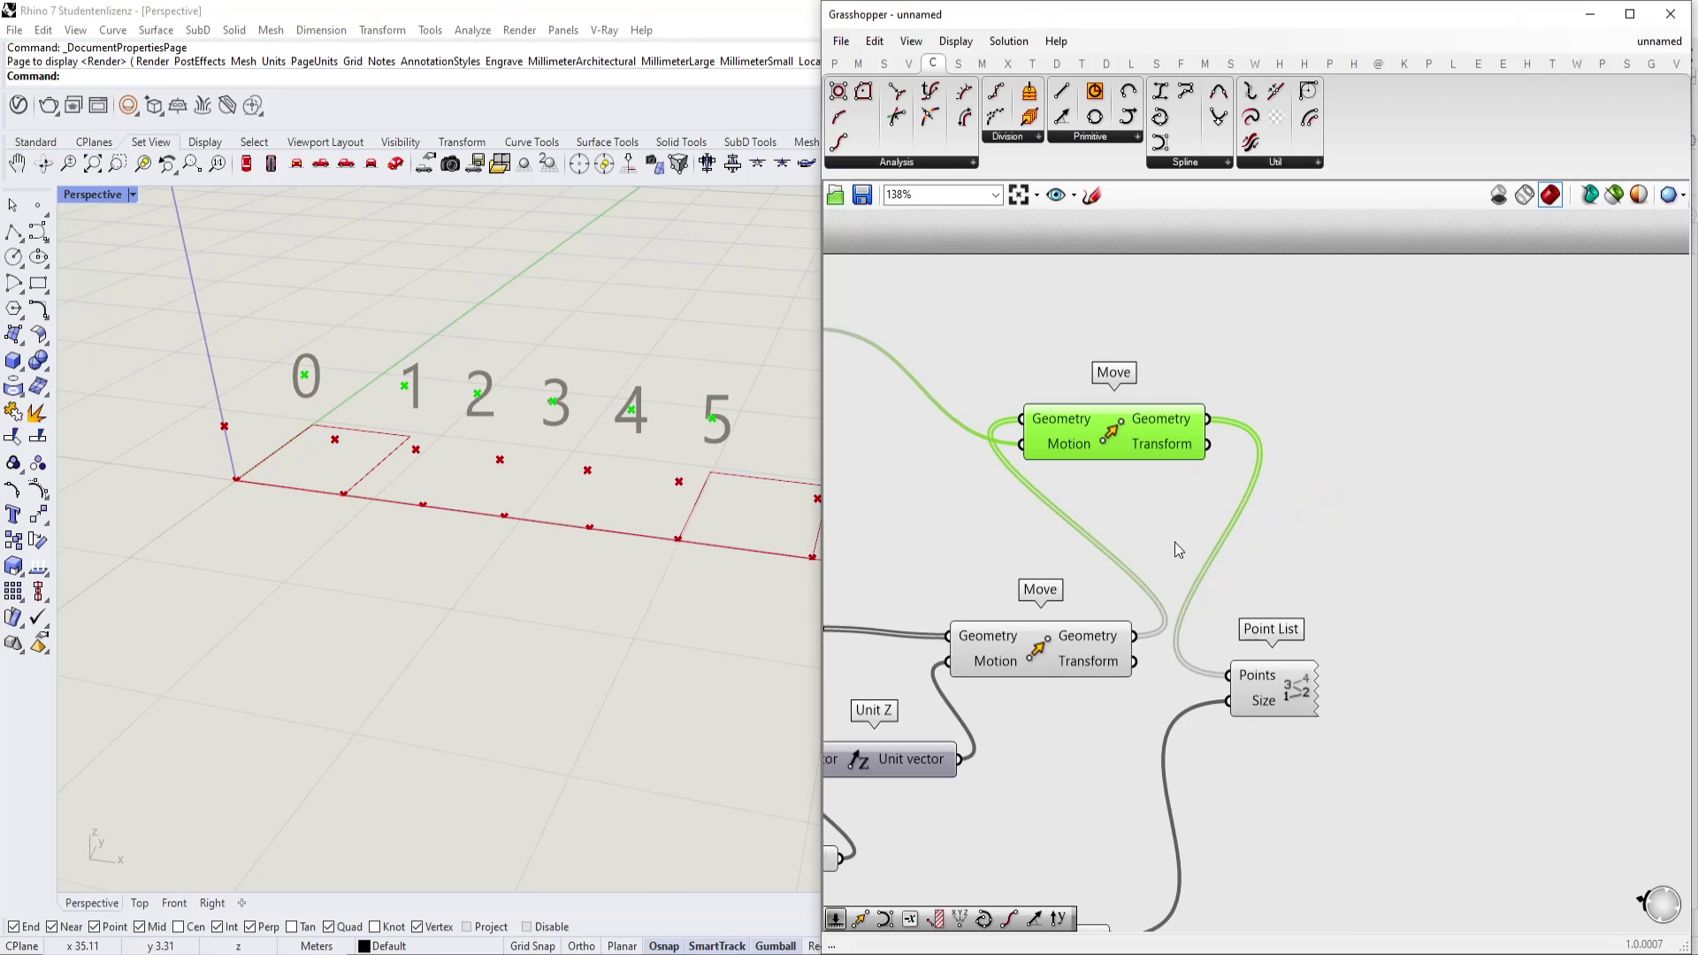
left_click(1315, 694)
left_click(1183, 441)
right_click_drag(1183, 440, 1241, 487)
double_click(1519, 485)
left_click(1291, 591)
scroll(1290, 586, "down", 2)
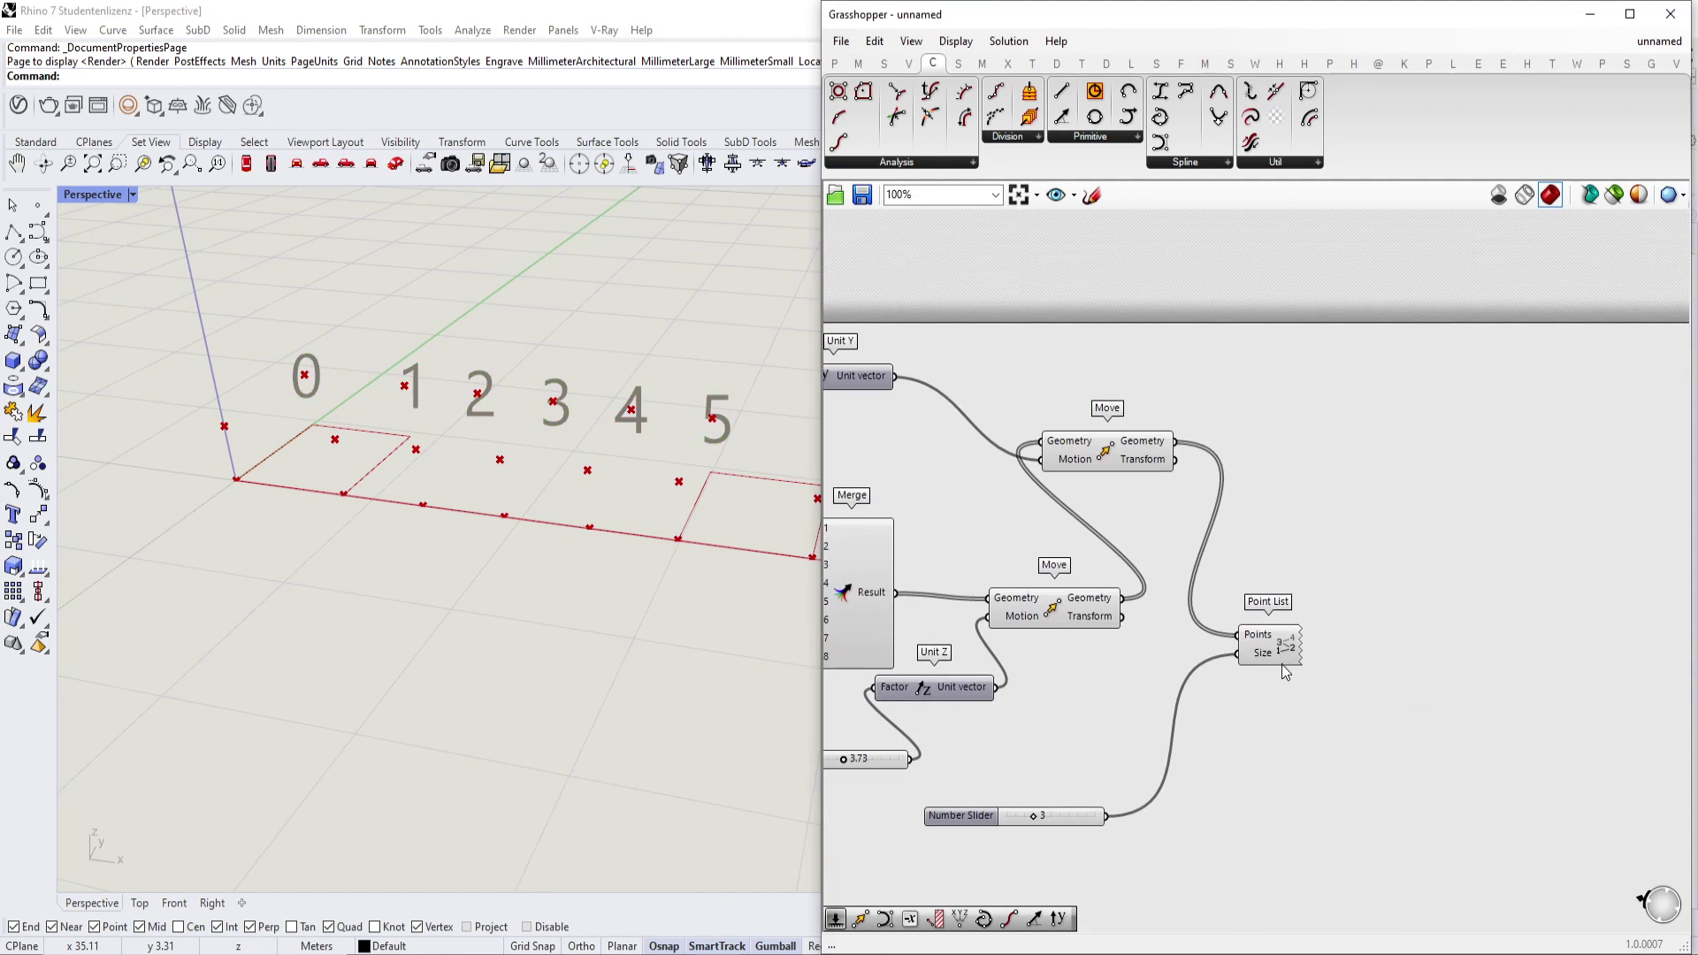
Space the Unit Y Move and the Point List farther from the Unit Z Move, and check the point numbering in the viewport.
left_click(1406, 662)
left_click_drag(1100, 452, 1181, 438)
scroll(1238, 456, "up", 1)
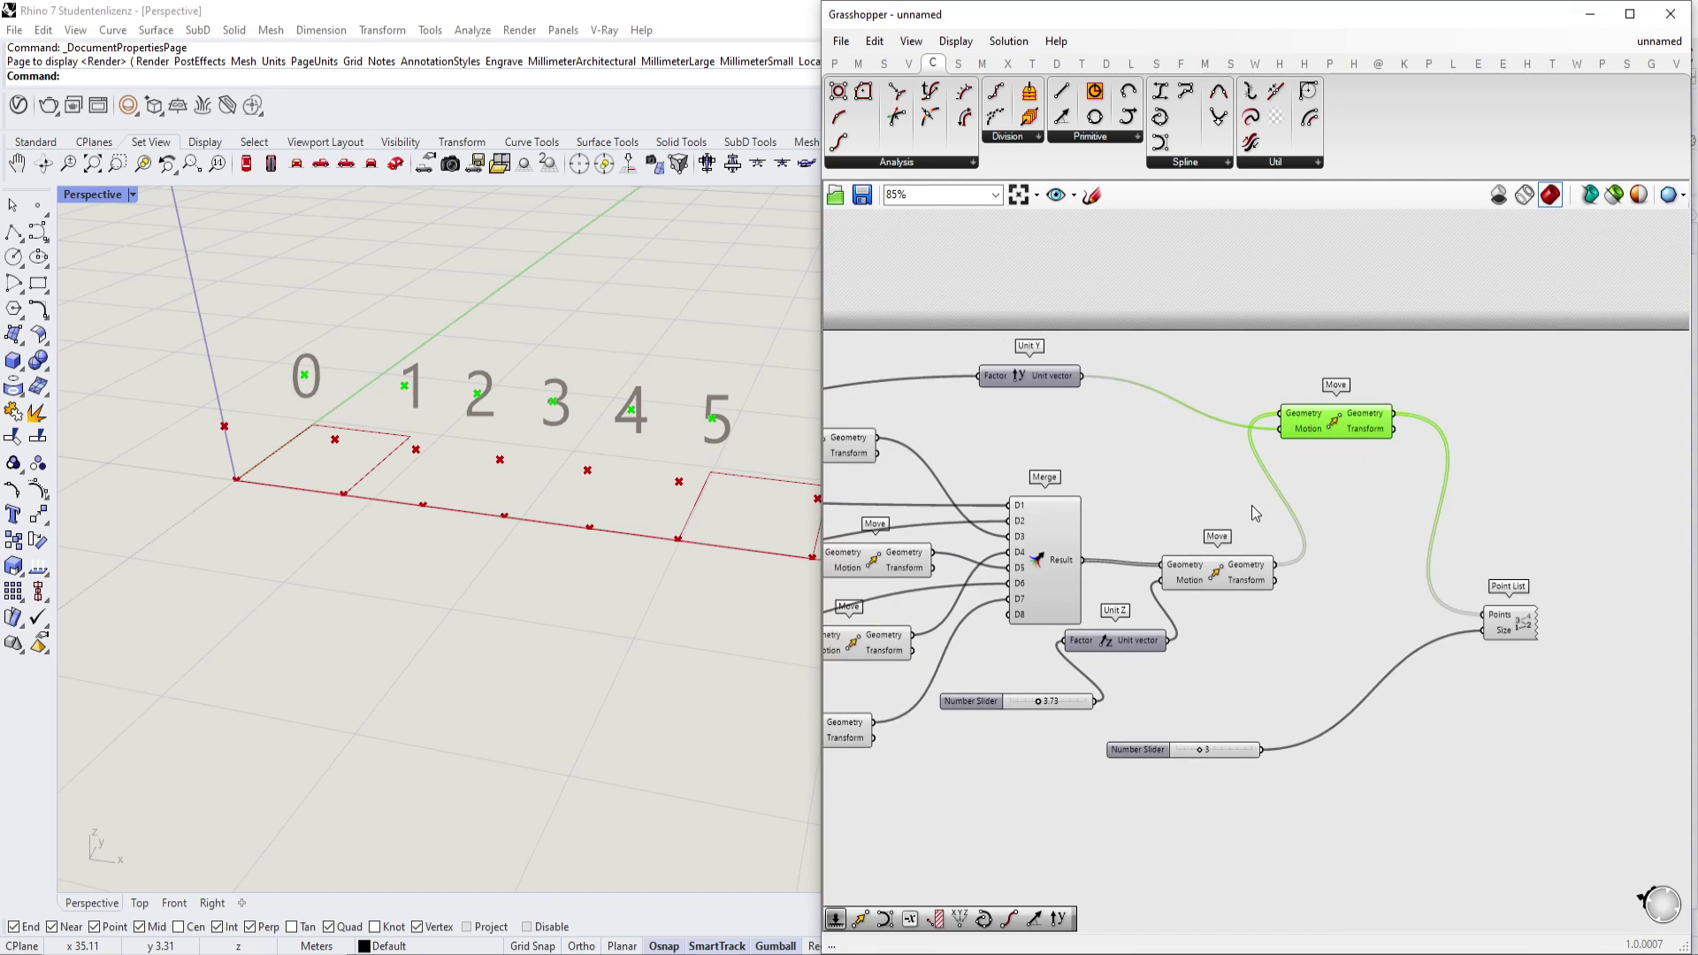
left_click(1592, 663)
right_click_drag(1597, 672, 1393, 645)
right_click_drag(332, 418, 394, 442)
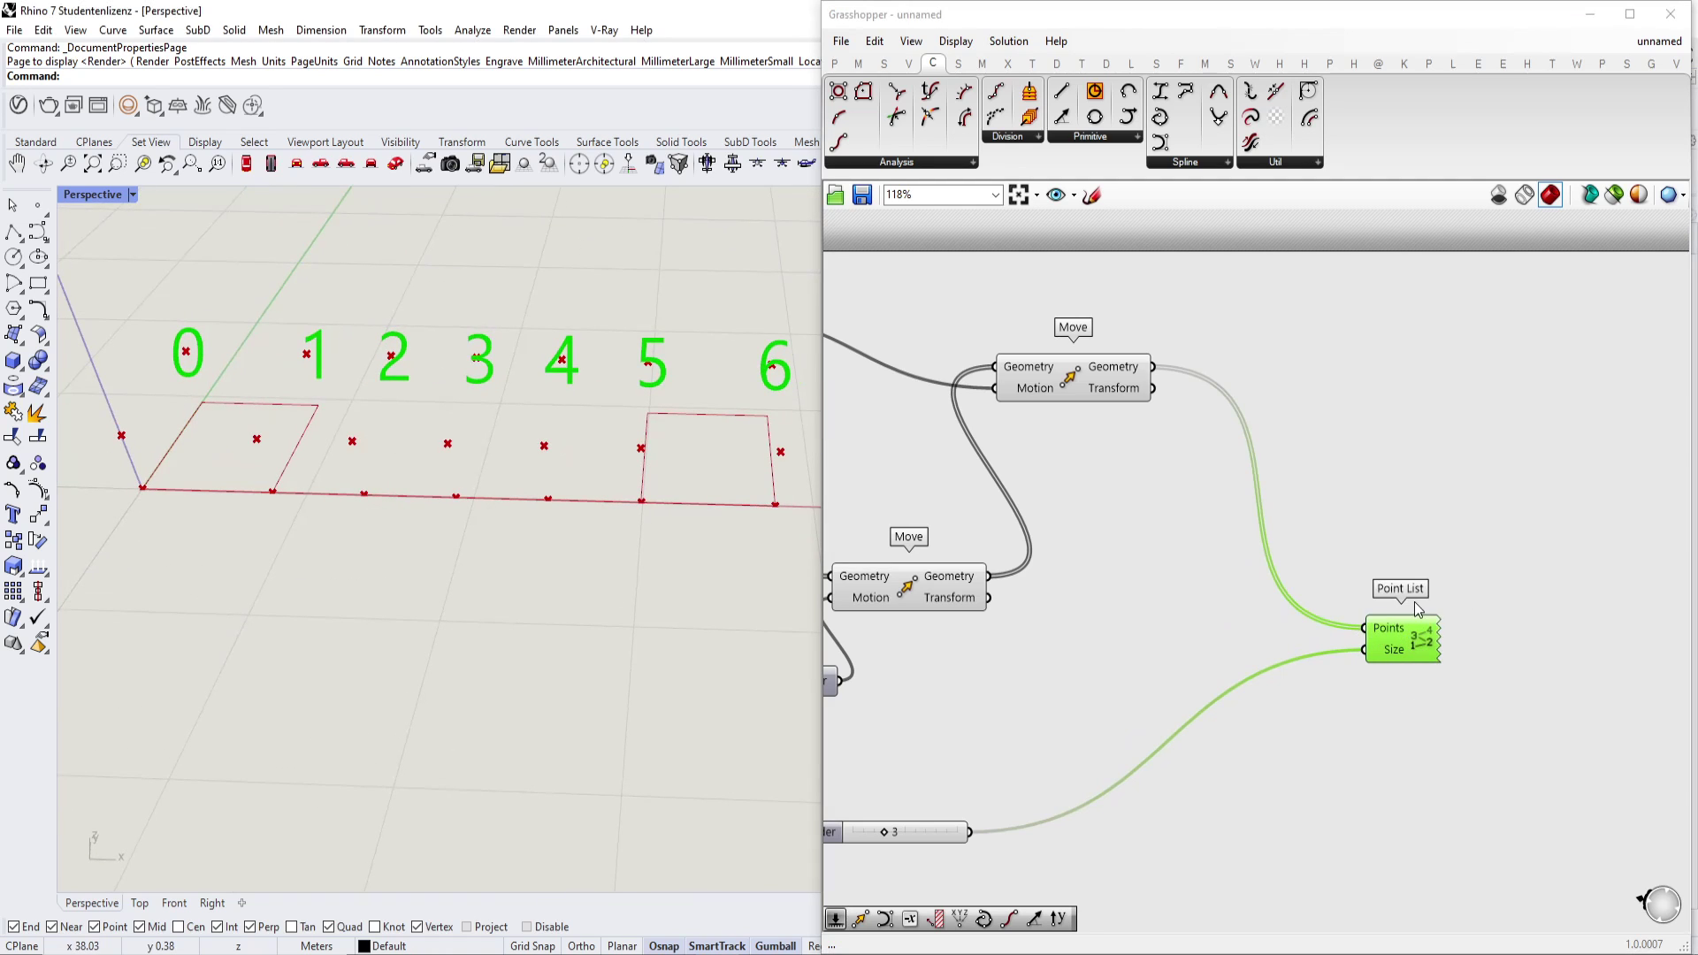
right_click_drag(548, 424, 354, 471)
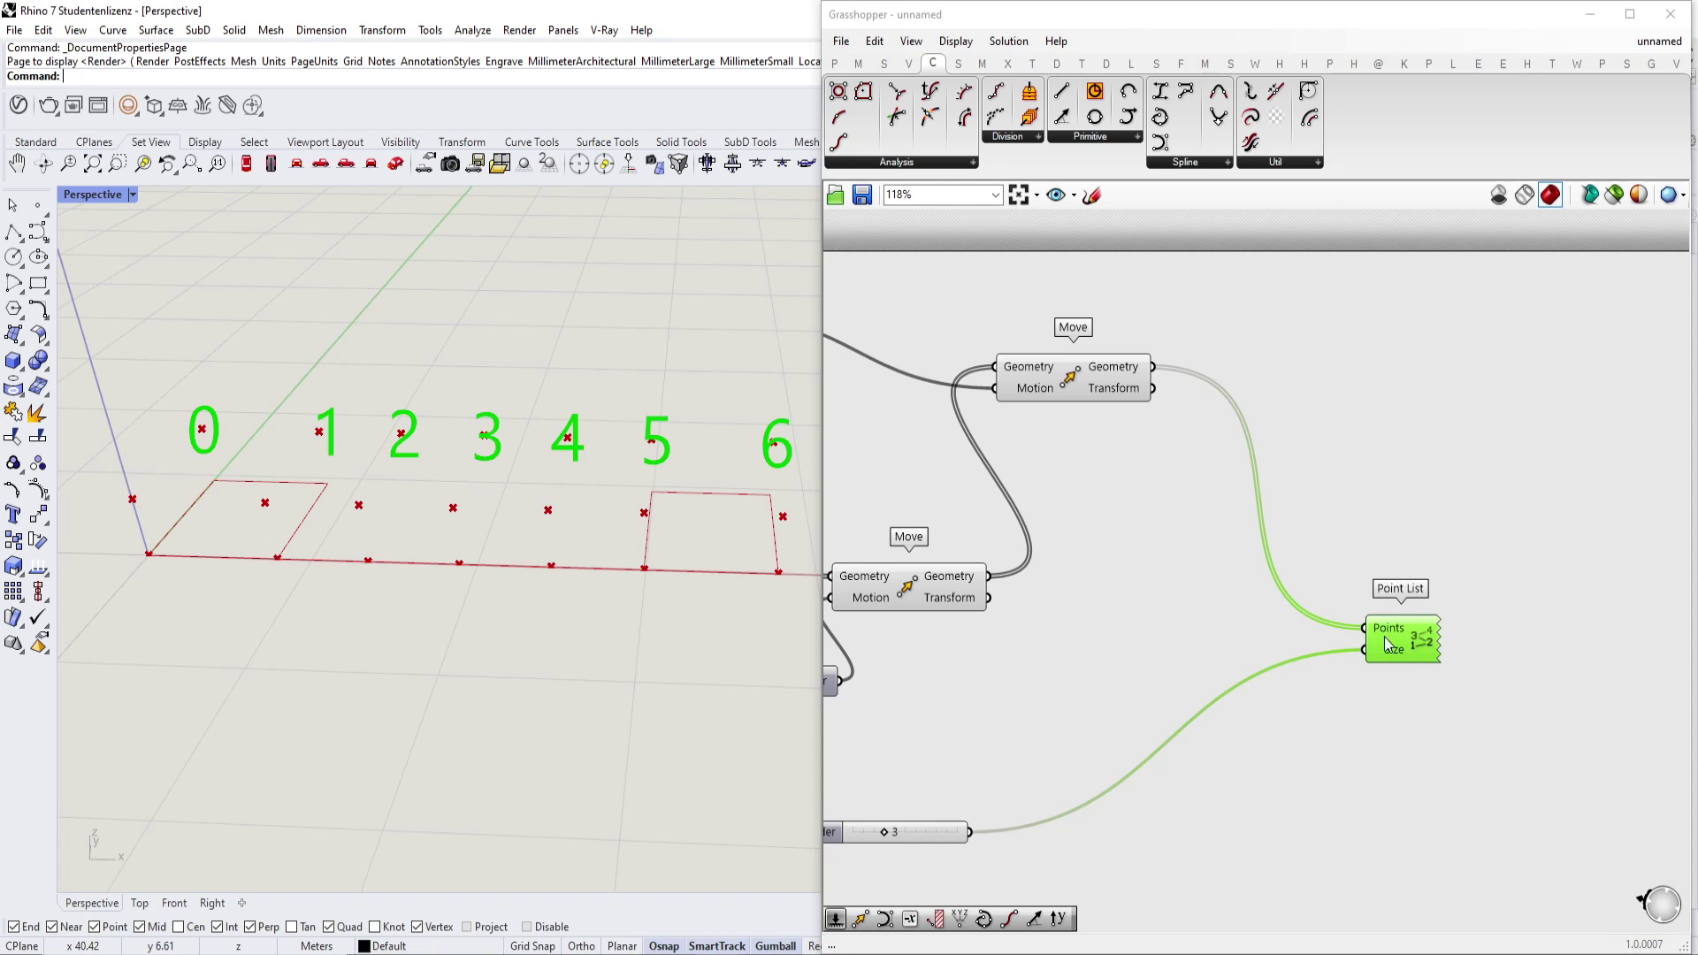
Add another Move component and place it beyond the Unit Y Move.
left_click_drag(1386, 635, 1394, 645)
double_click(1393, 523)
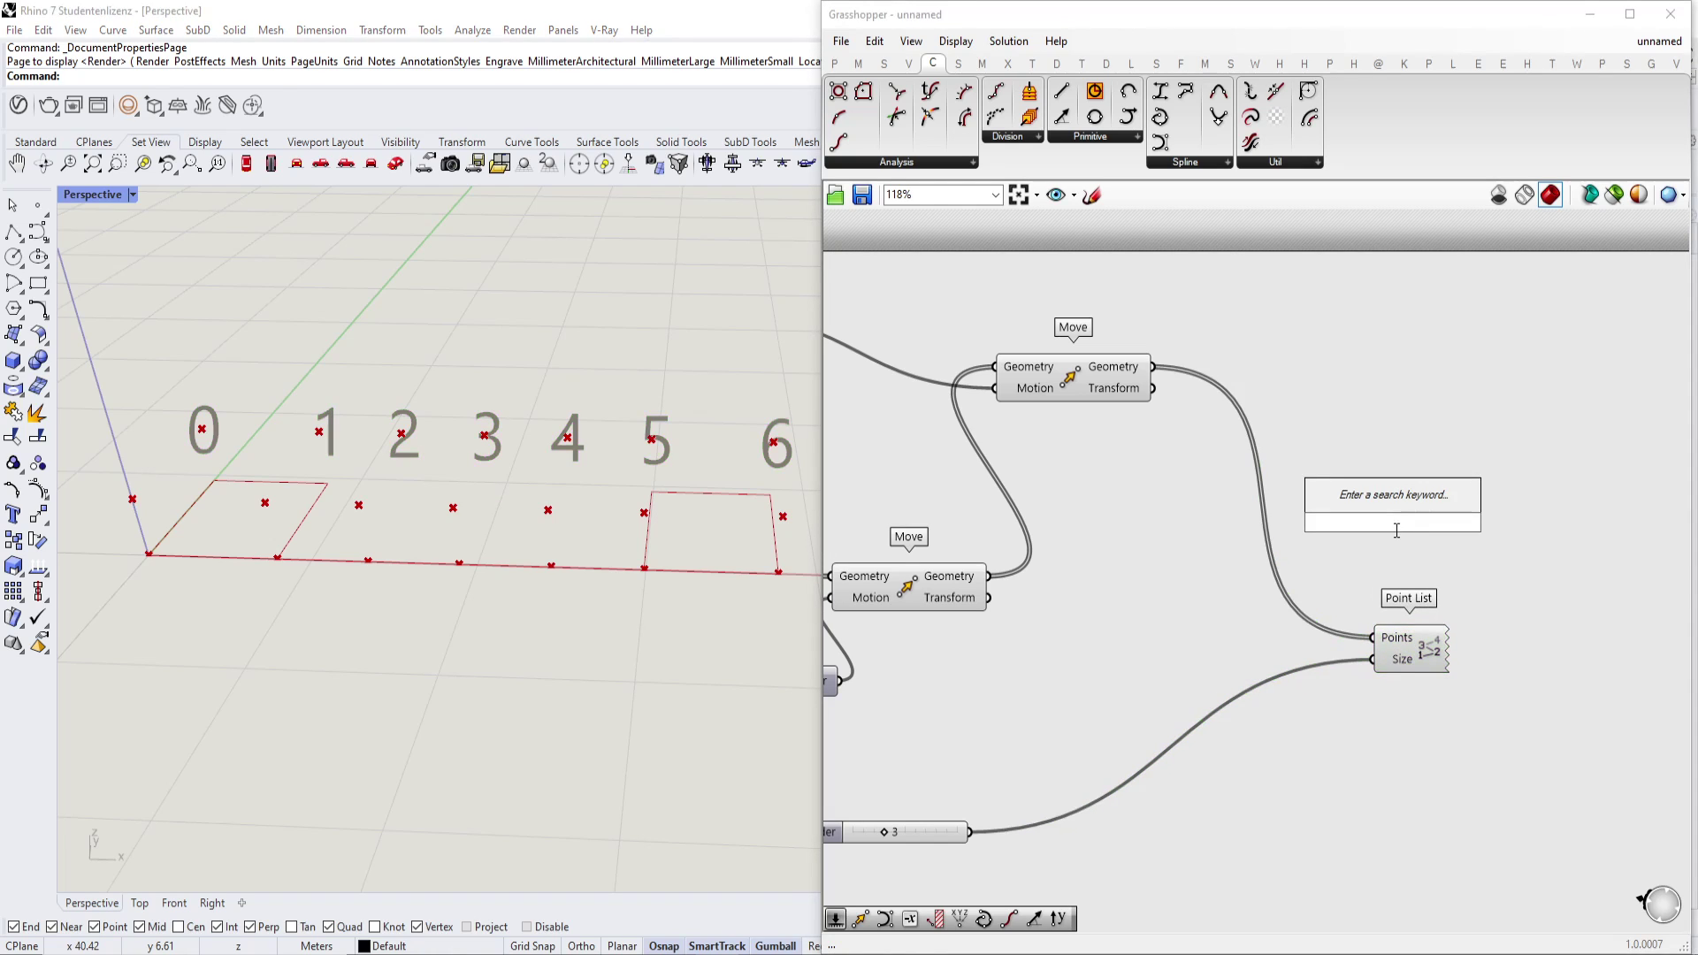
type("move")
key("Return")
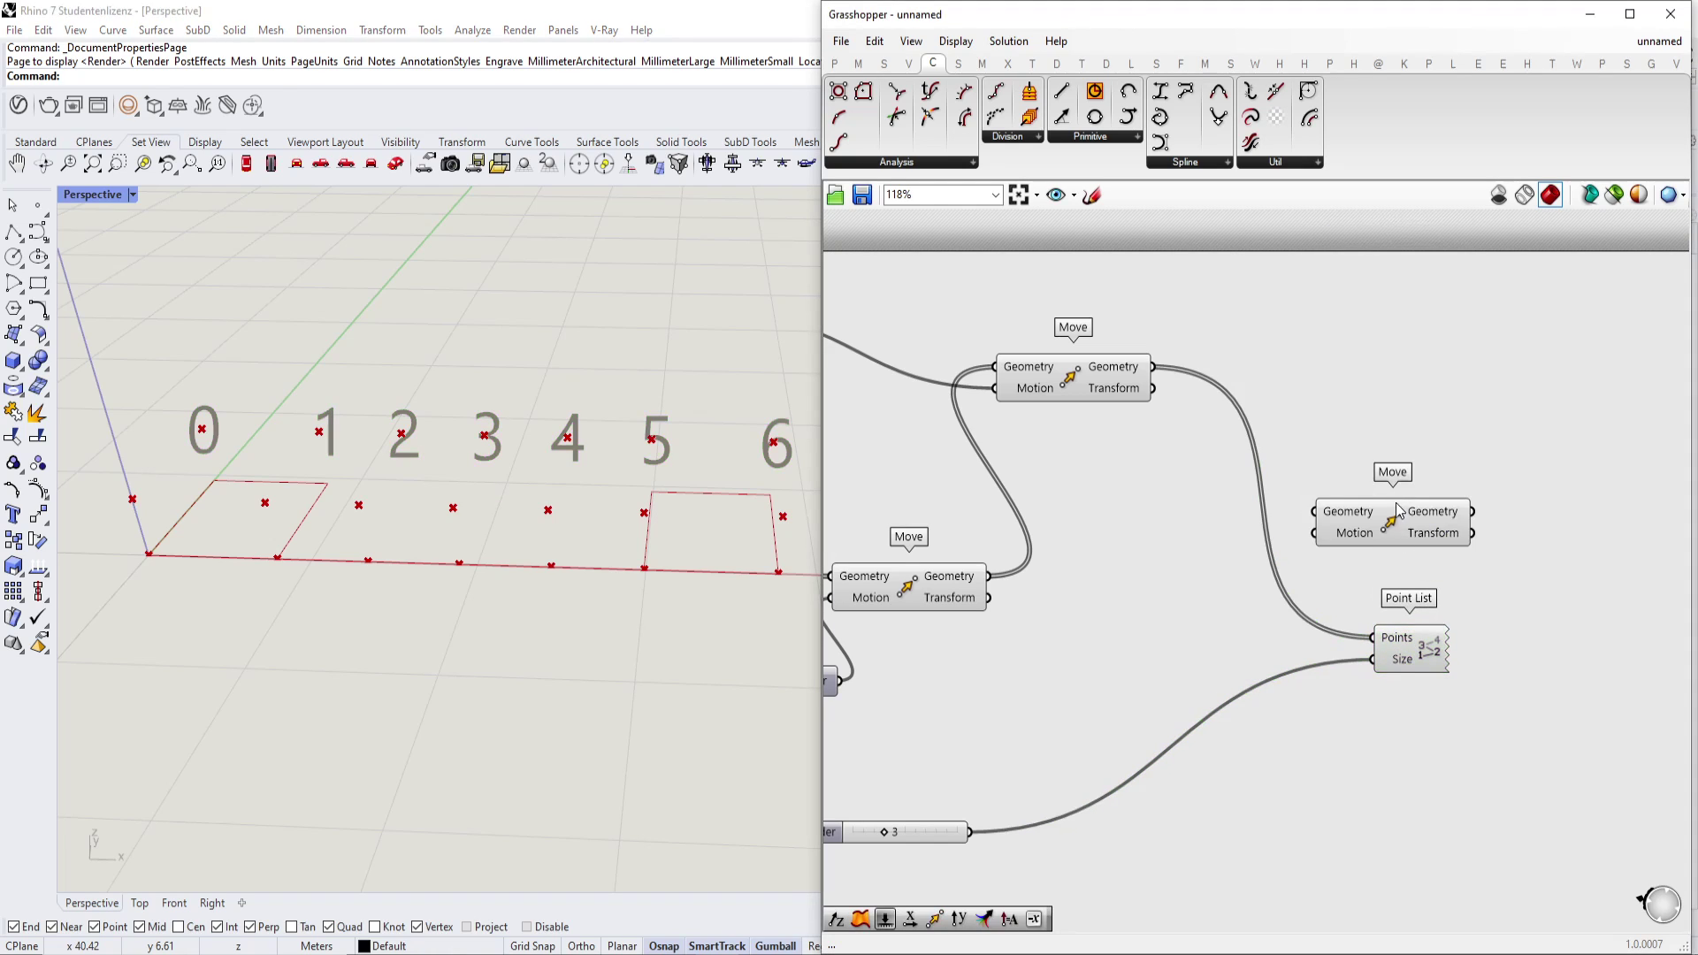
left_click_drag(1155, 367, 1425, 387)
Add a second Unit Z vector as the new Move's Motion and connect the Unit Y Move's Geometry to its Geometry input.
left_click(1186, 517)
double_click(1185, 518)
type("z")
left_click(1201, 498)
left_click_drag(1207, 505, 1309, 452)
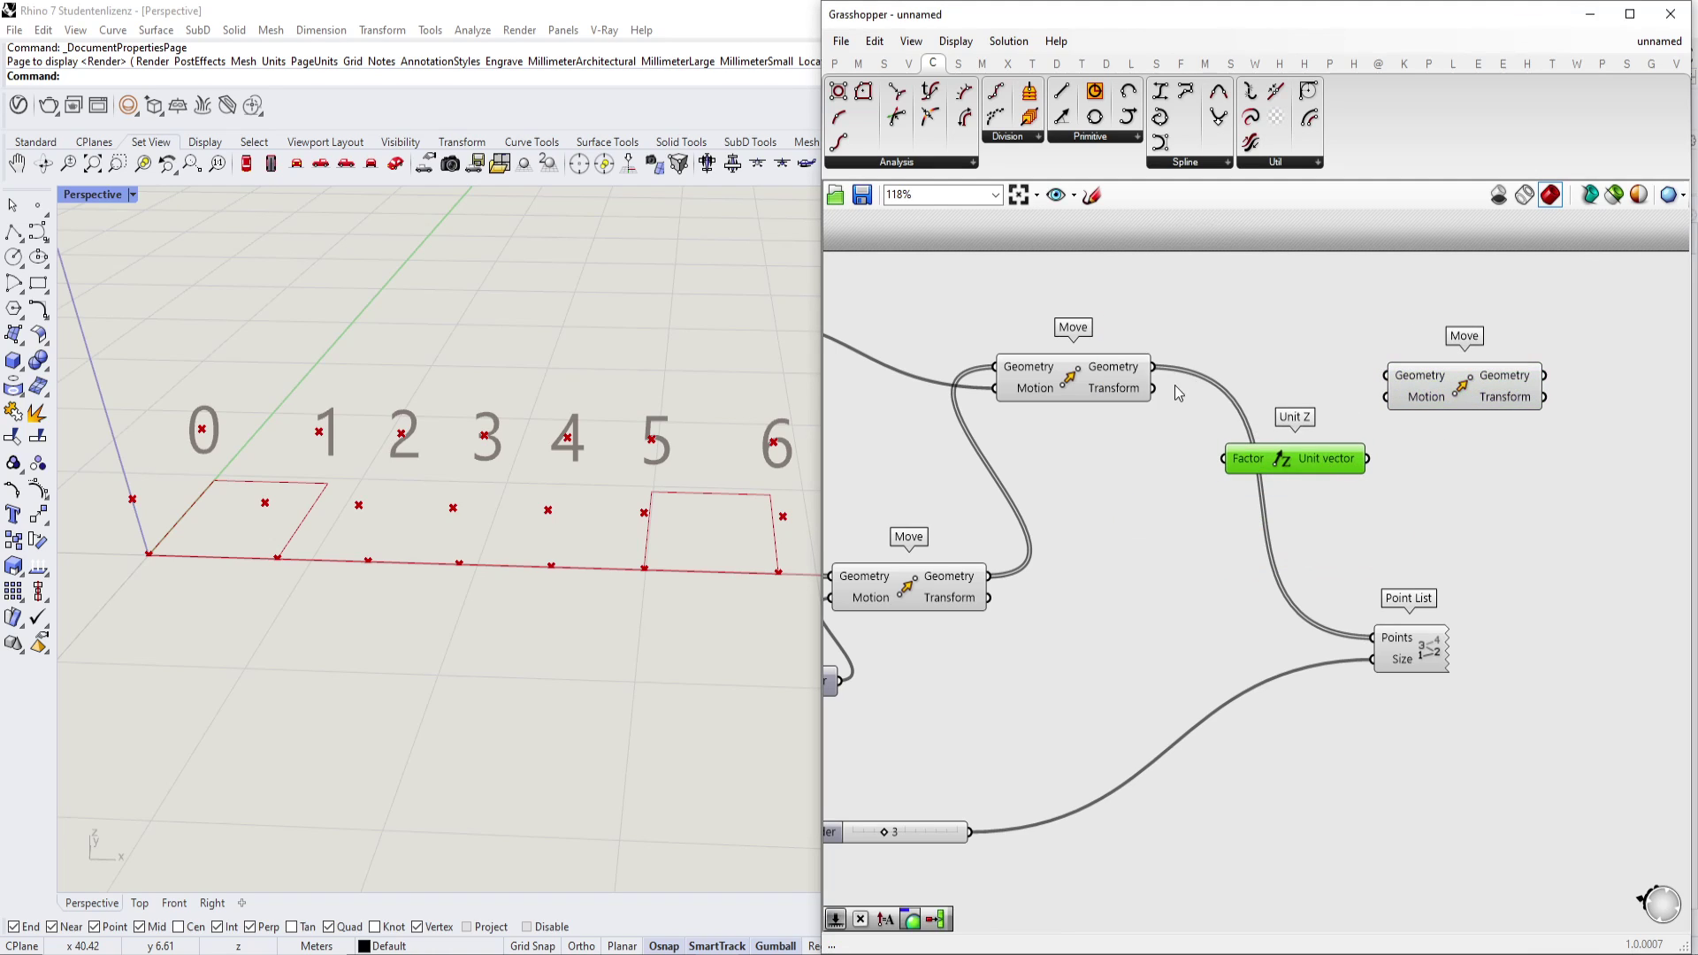
left_click_drag(1154, 367, 1402, 371)
left_click_drag(1426, 384, 1469, 375)
left_click_drag(1367, 458, 1430, 389)
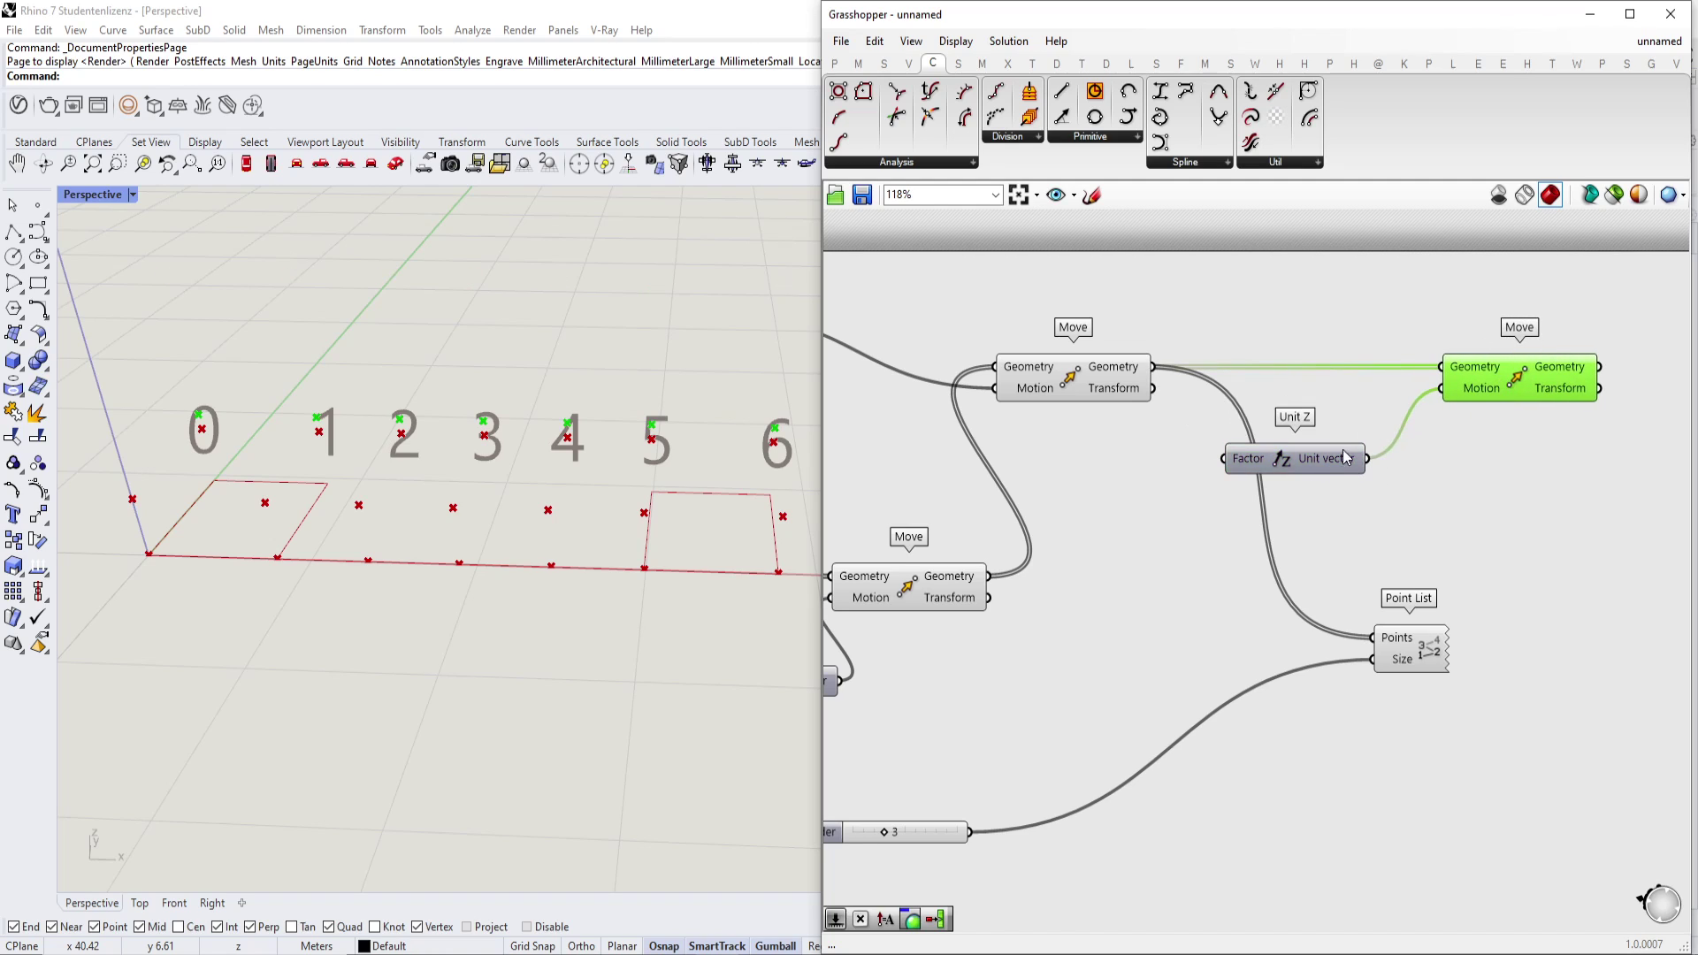
Add a number slider of 2.00 and connect it to the second Unit Z's Factor.
double_click(1178, 466)
type("2")
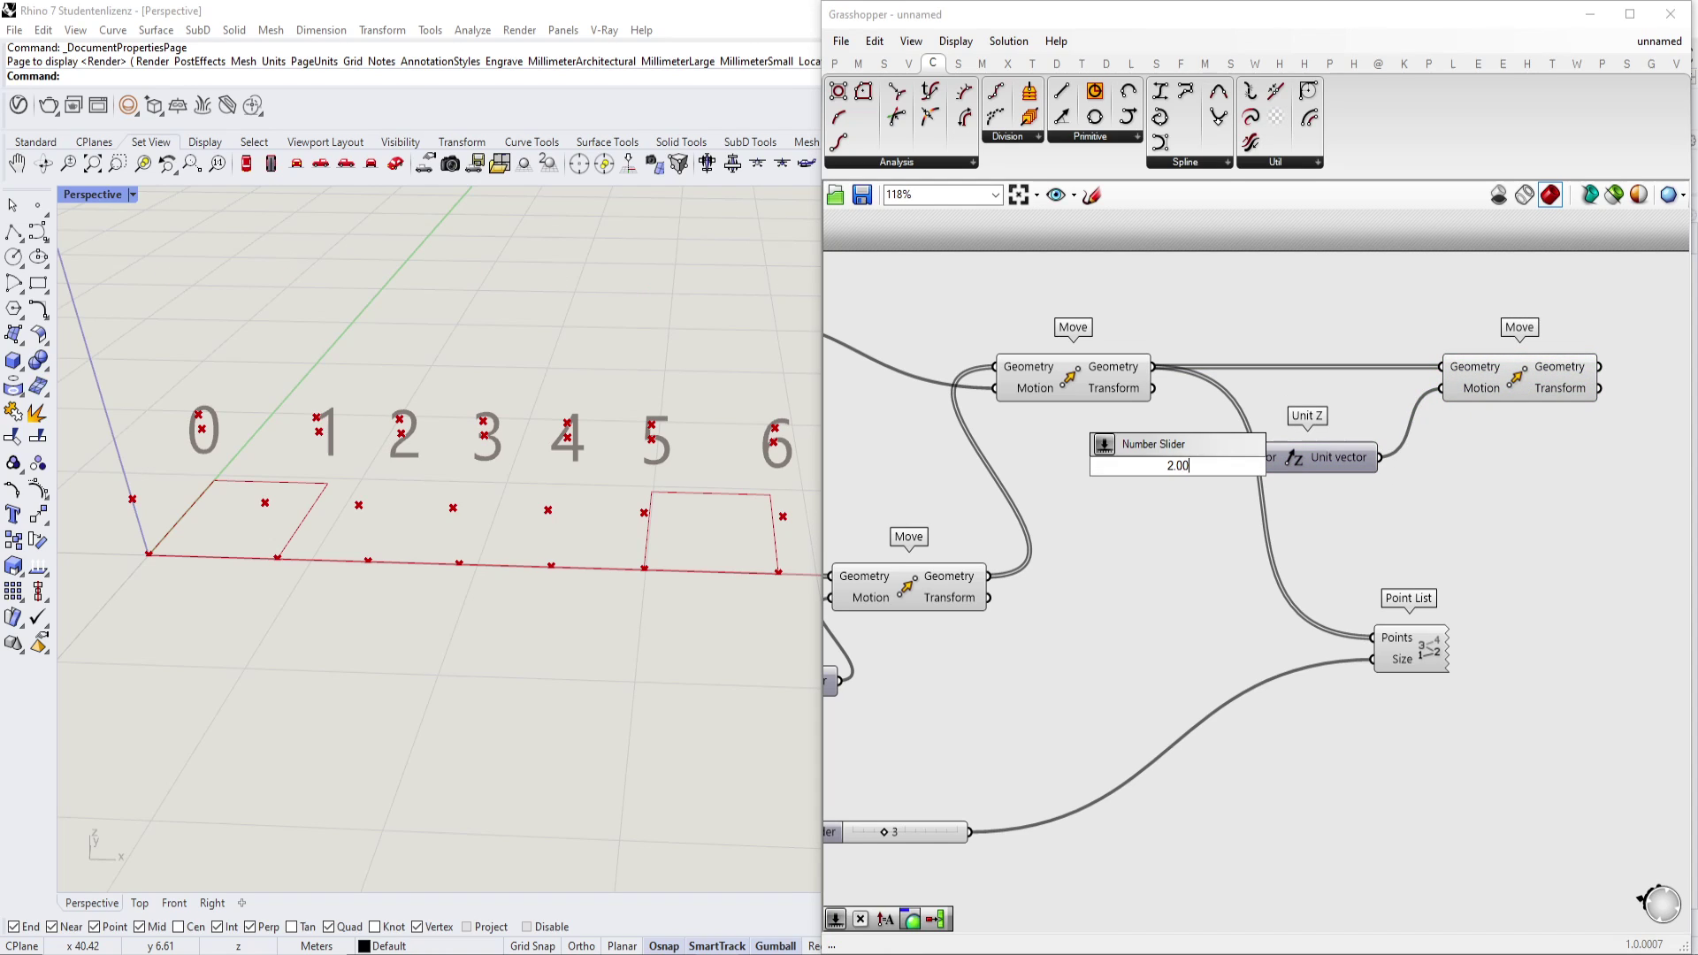
type(".00")
key("Return")
left_click_drag(1222, 450, 1274, 469)
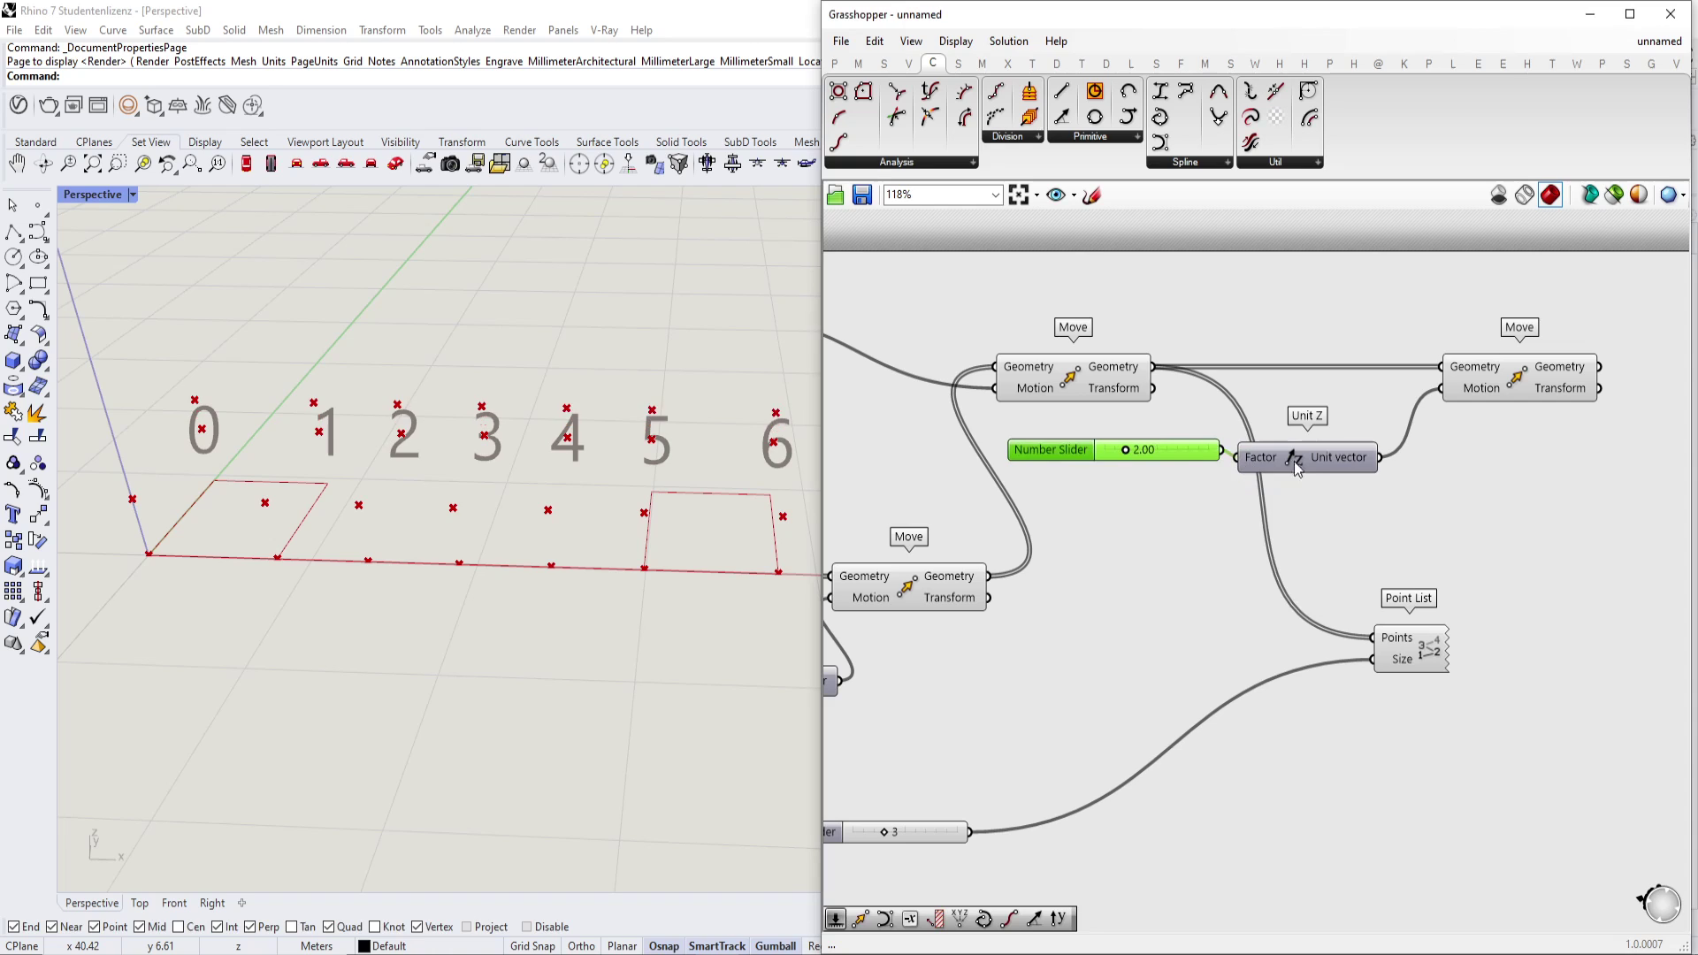
Place the last Move farther from its Unit Z and select it to check which points it raises.
left_click_drag(1496, 393, 1537, 379)
left_click(1506, 402)
right_click_drag(1324, 447, 1224, 488)
left_click(1444, 410)
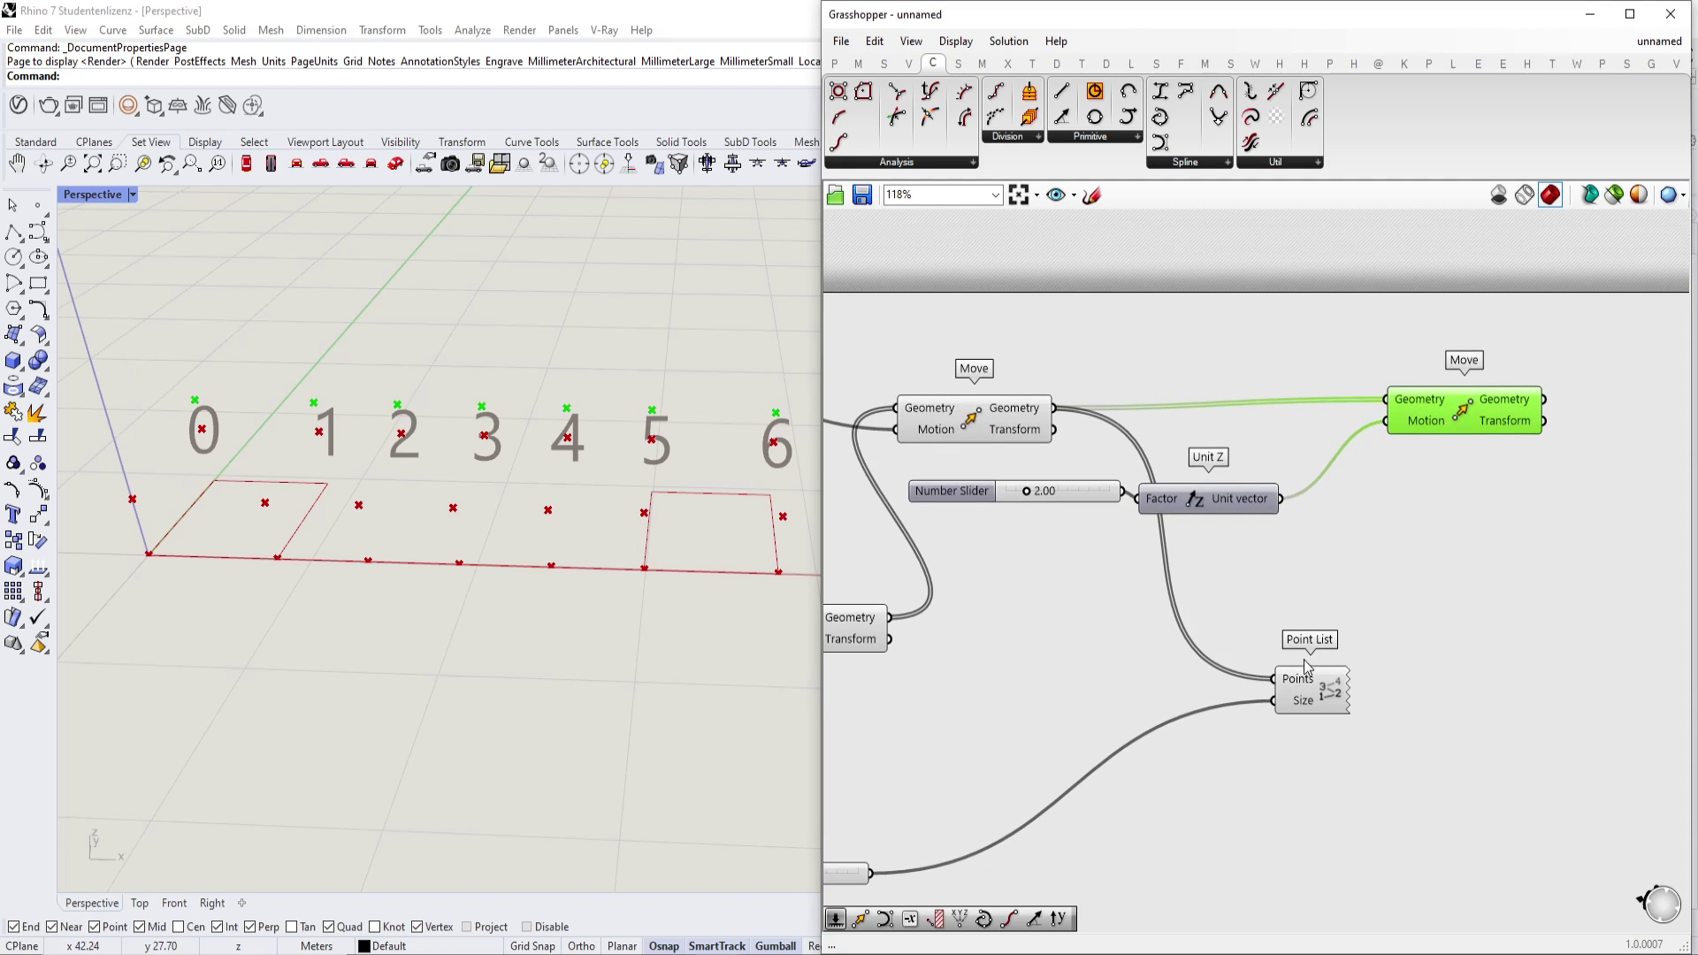
Add a List Item component and connect the Unit Y Move's Geometry output to its List input.
right_click_drag(1336, 529, 1285, 560)
double_click(1107, 374)
type("list it")
key("Return")
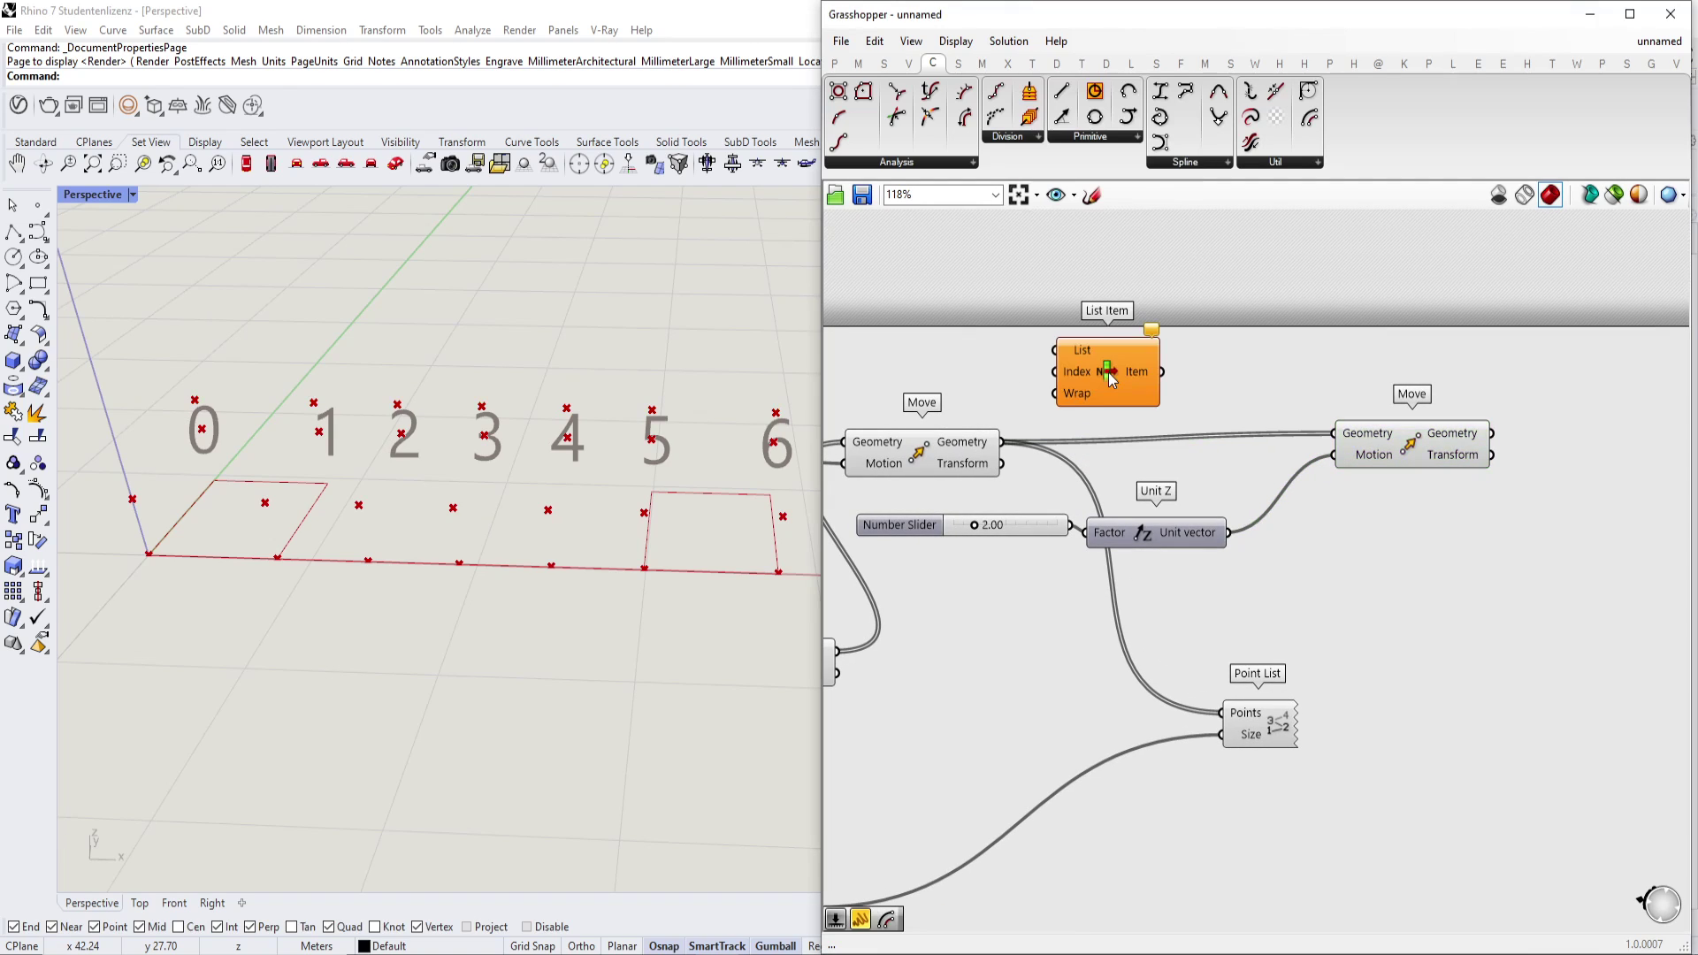
left_click(984, 445)
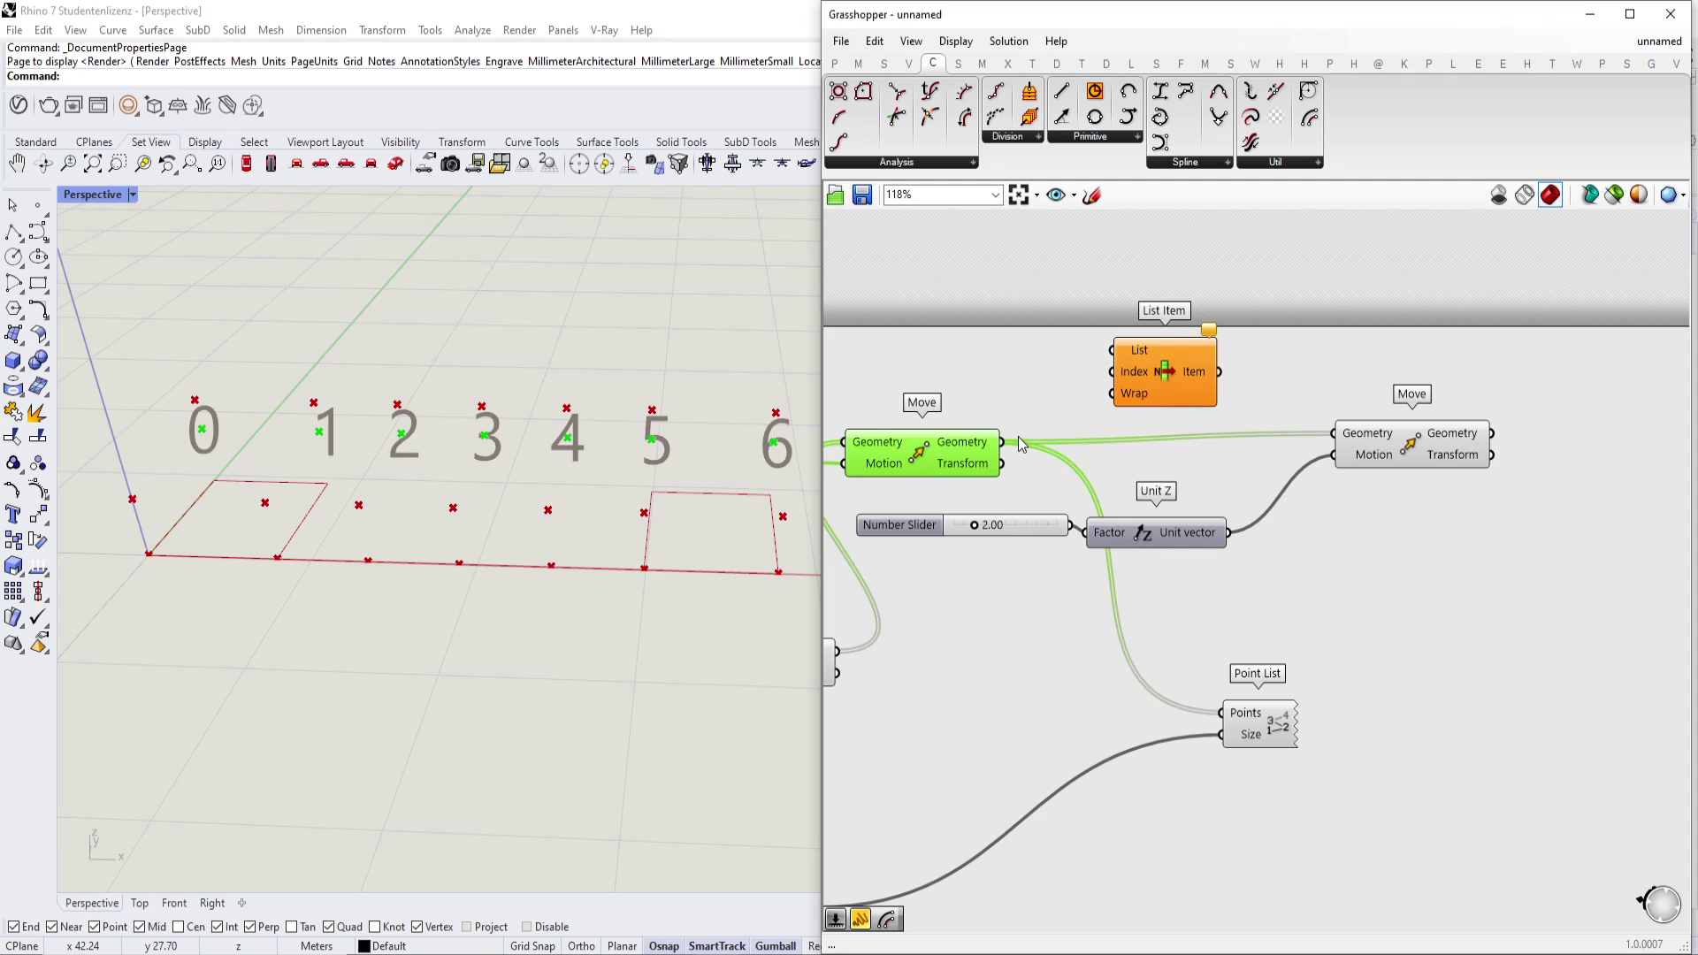
left_click_drag(1007, 448, 1216, 393)
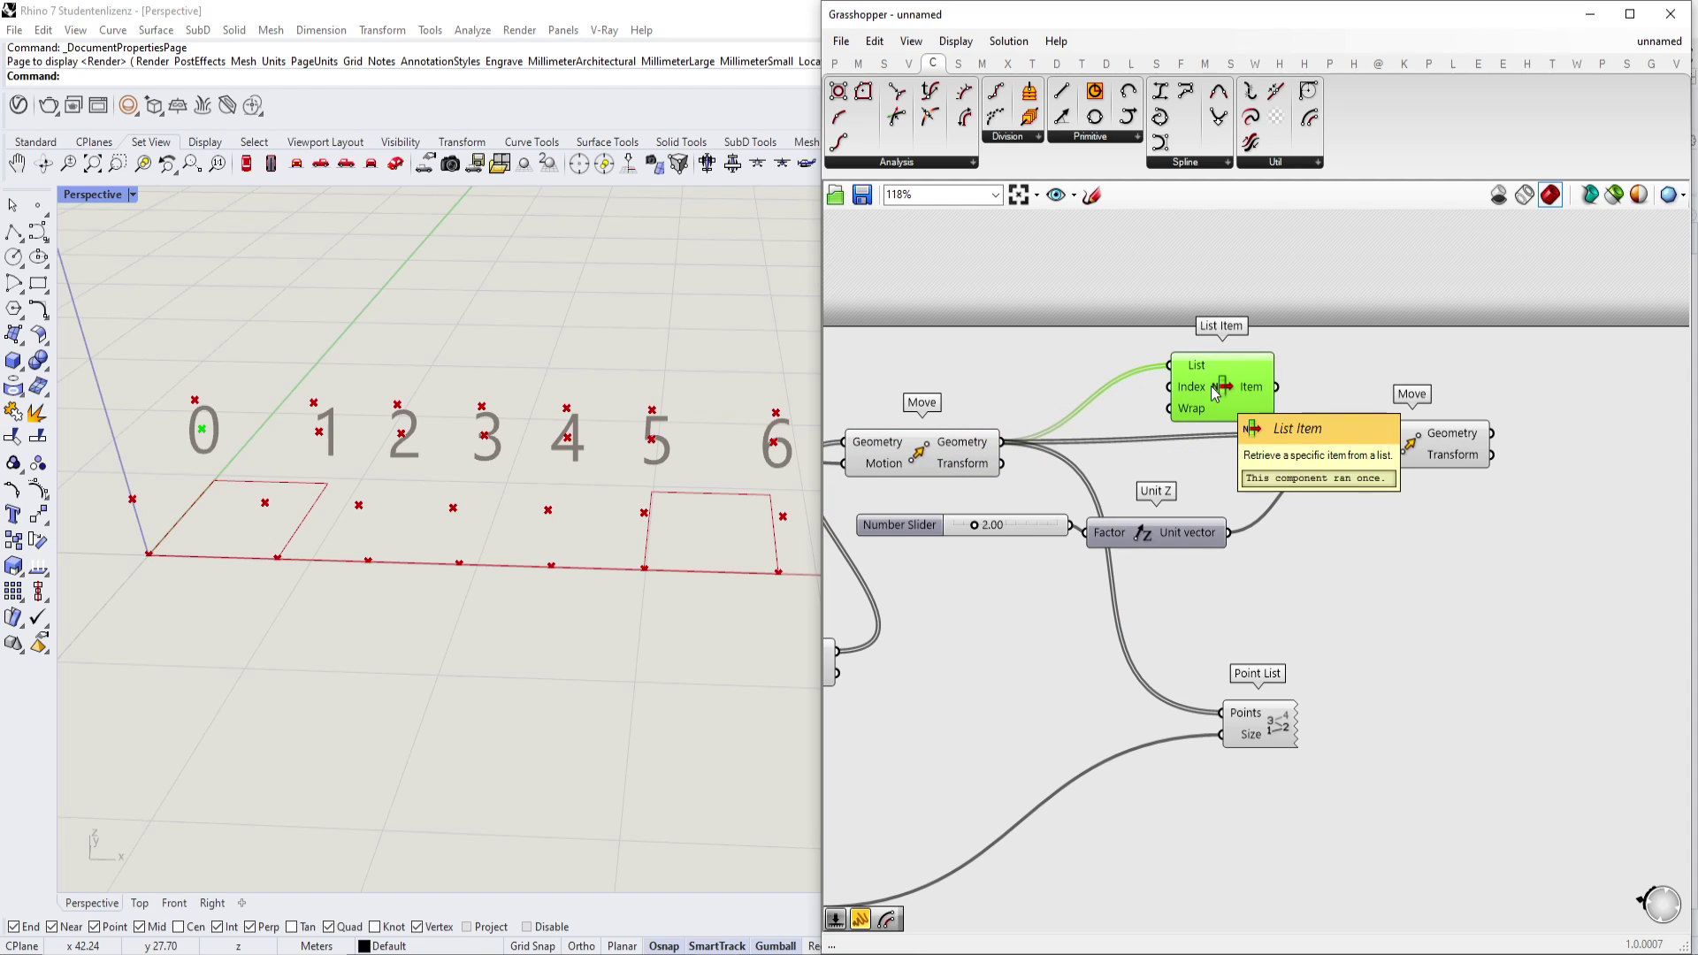
Add a panel containing 3 and connect it to the List Item's Index input.
double_click(1008, 379)
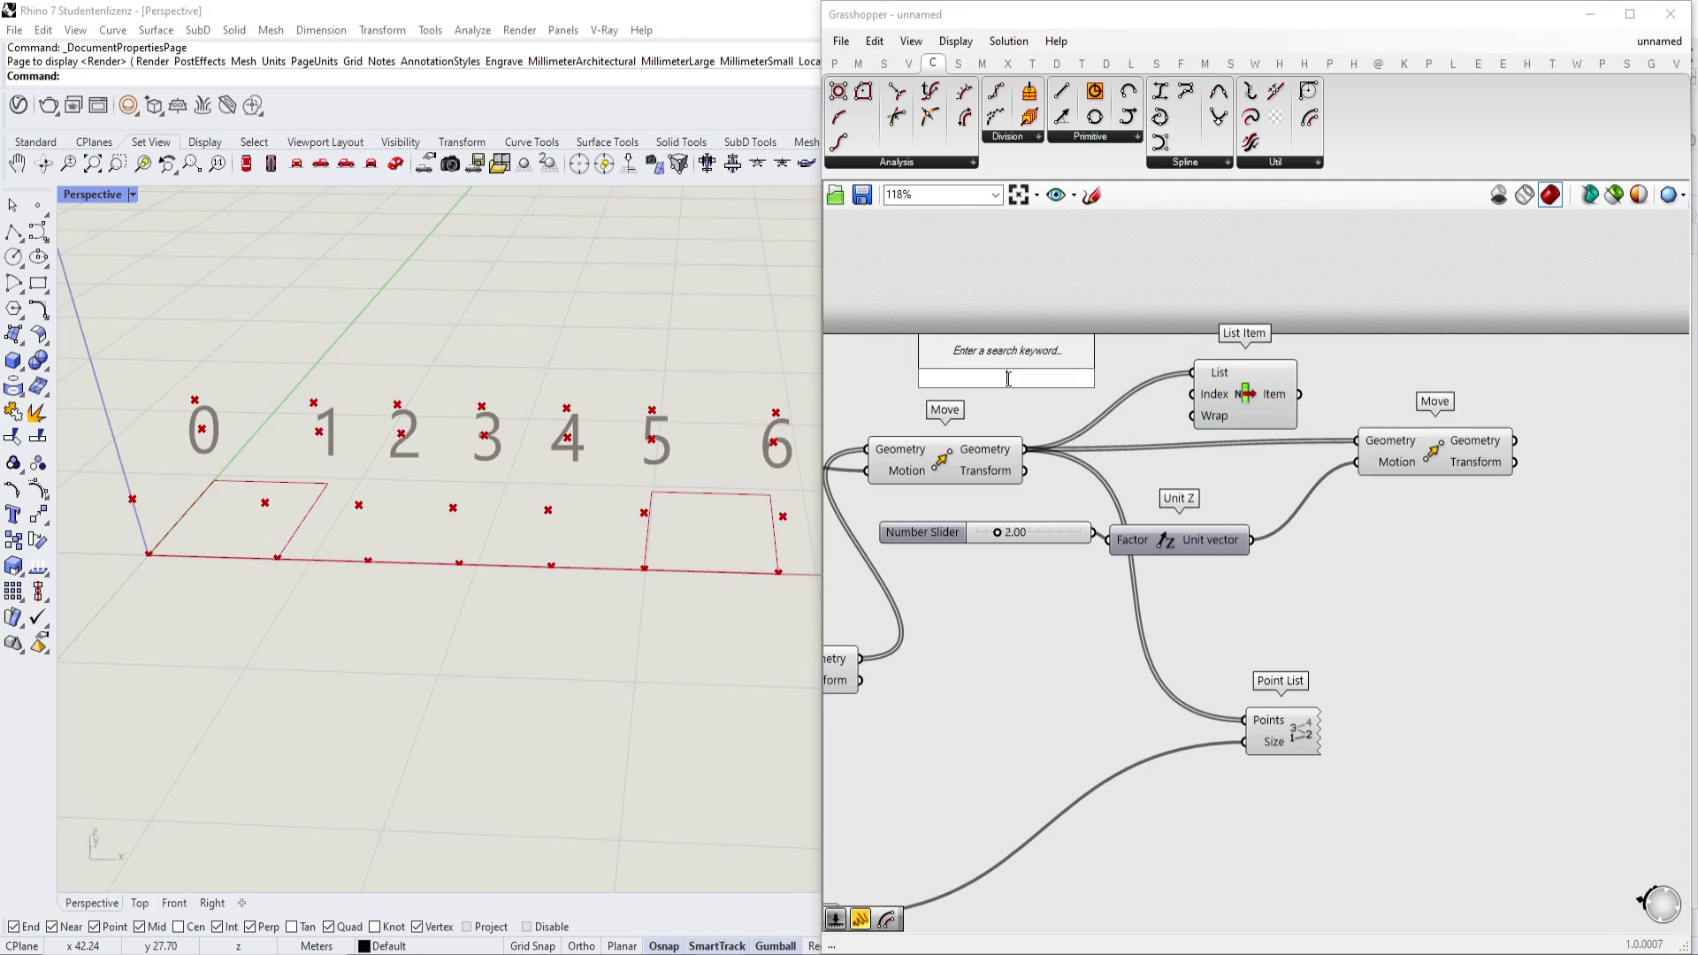
type("//")
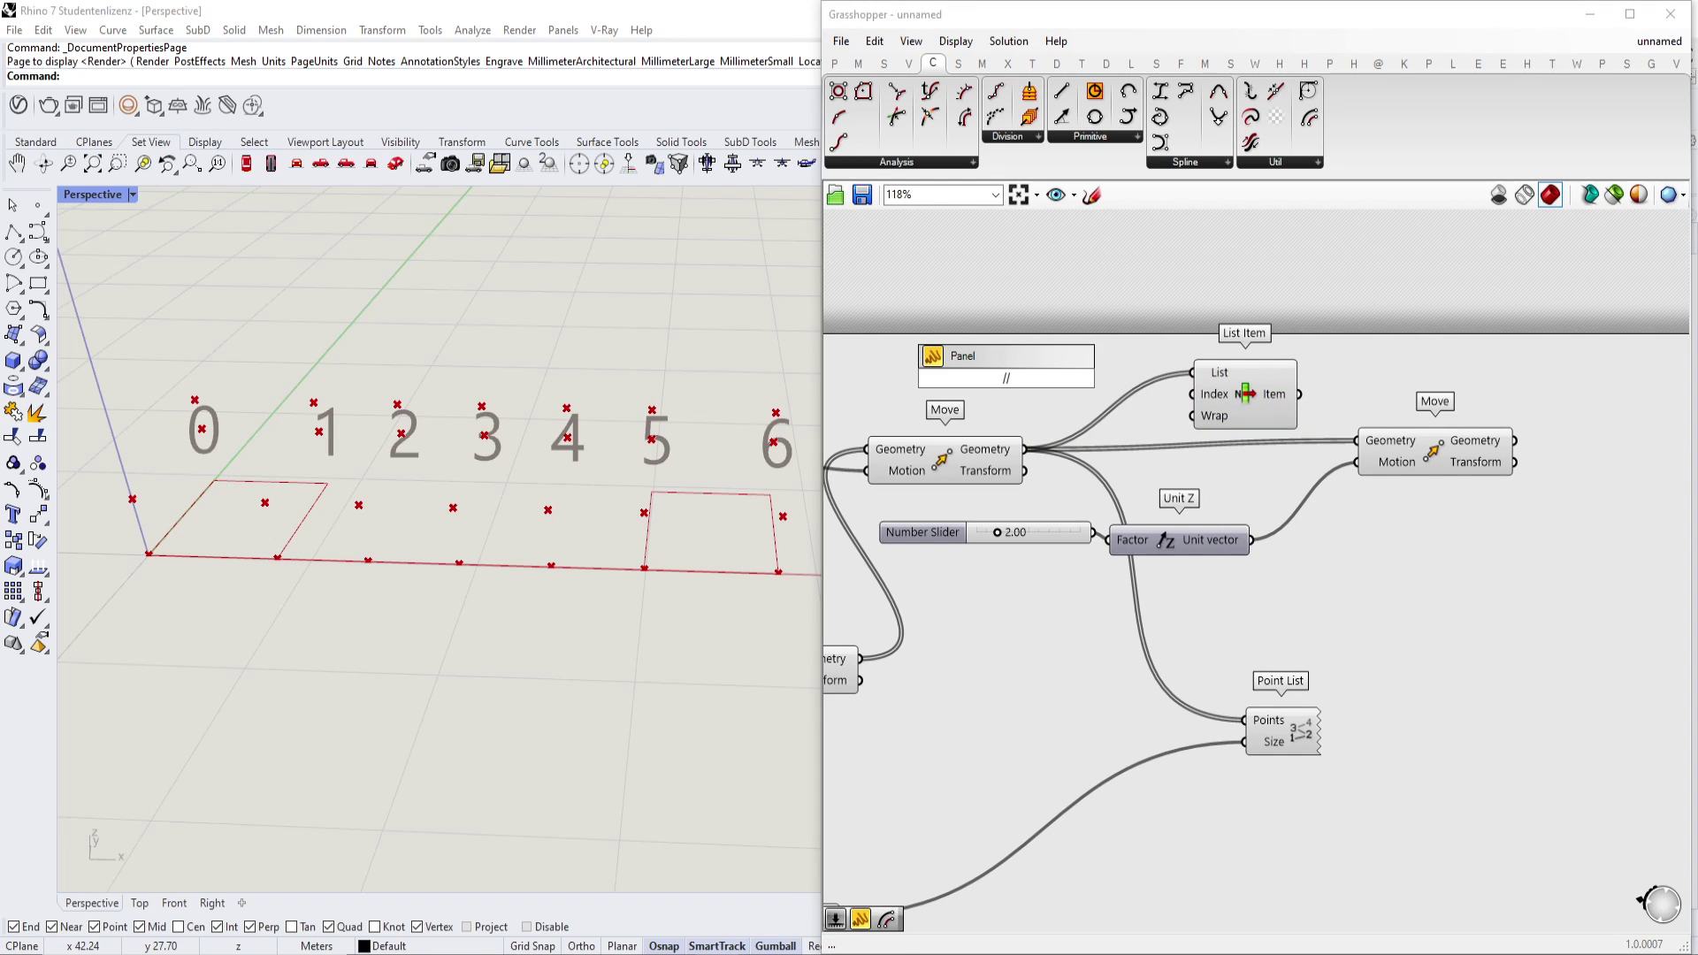
type("3")
key("Return")
scroll(1030, 394, "up", 4)
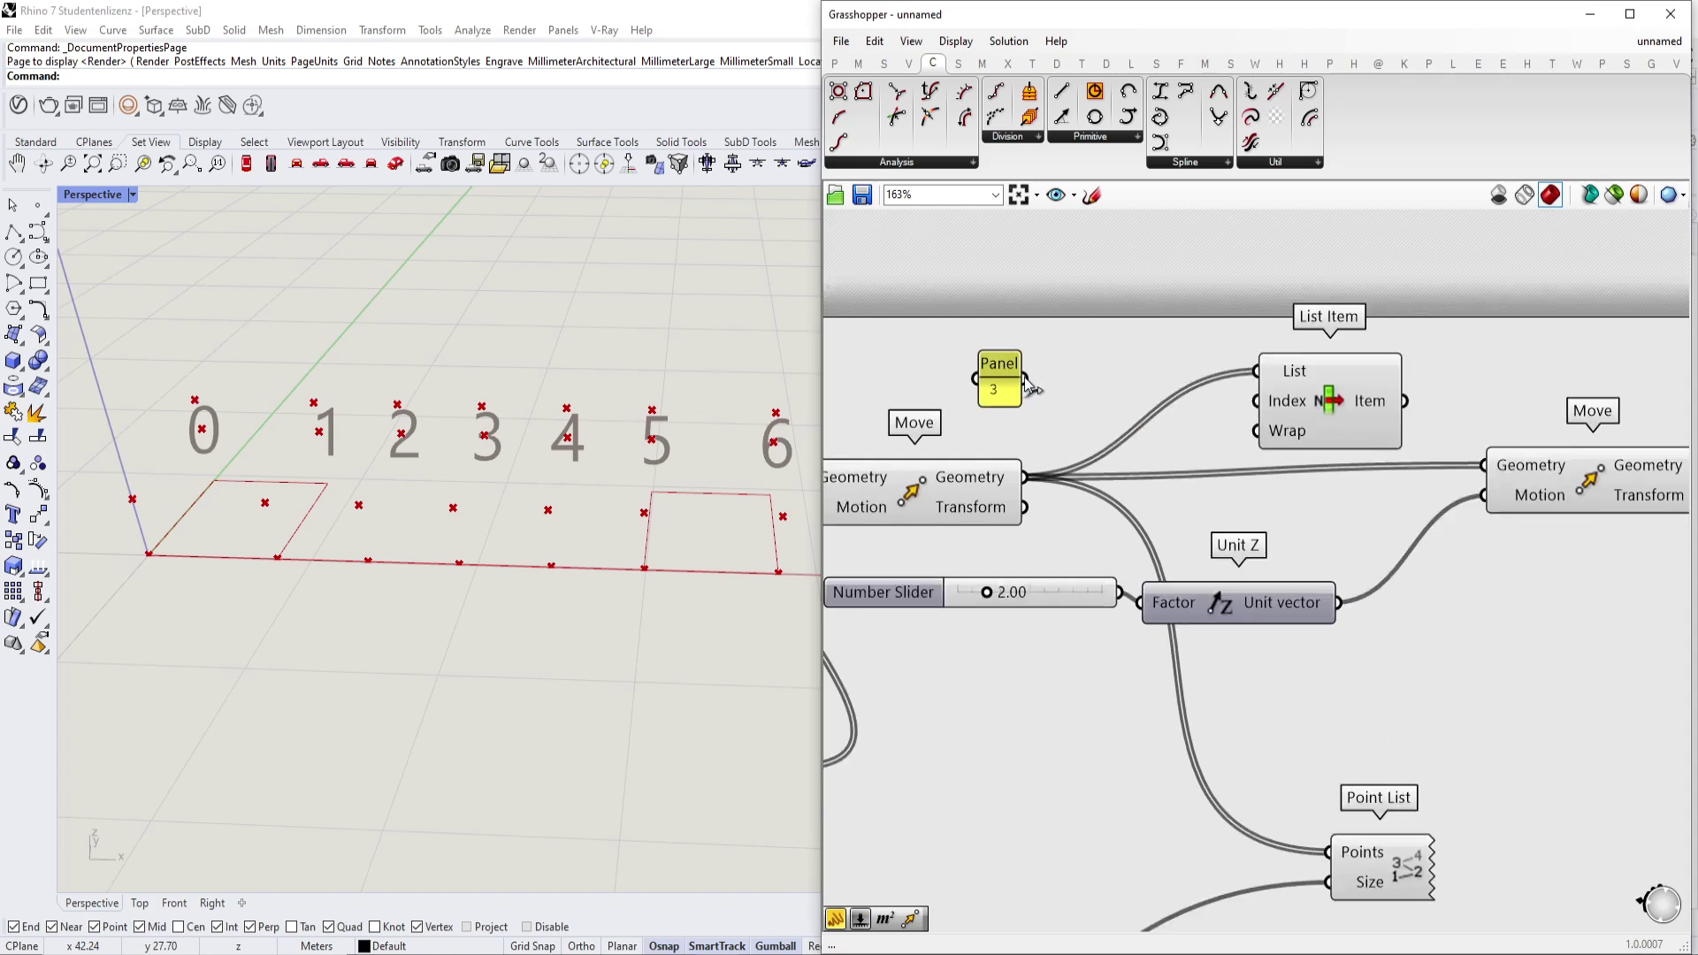
left_click_drag(1025, 379, 1298, 406)
Try a number slider of 3 as the List Item's Index in place of the panel.
double_click(1141, 362)
type("3")
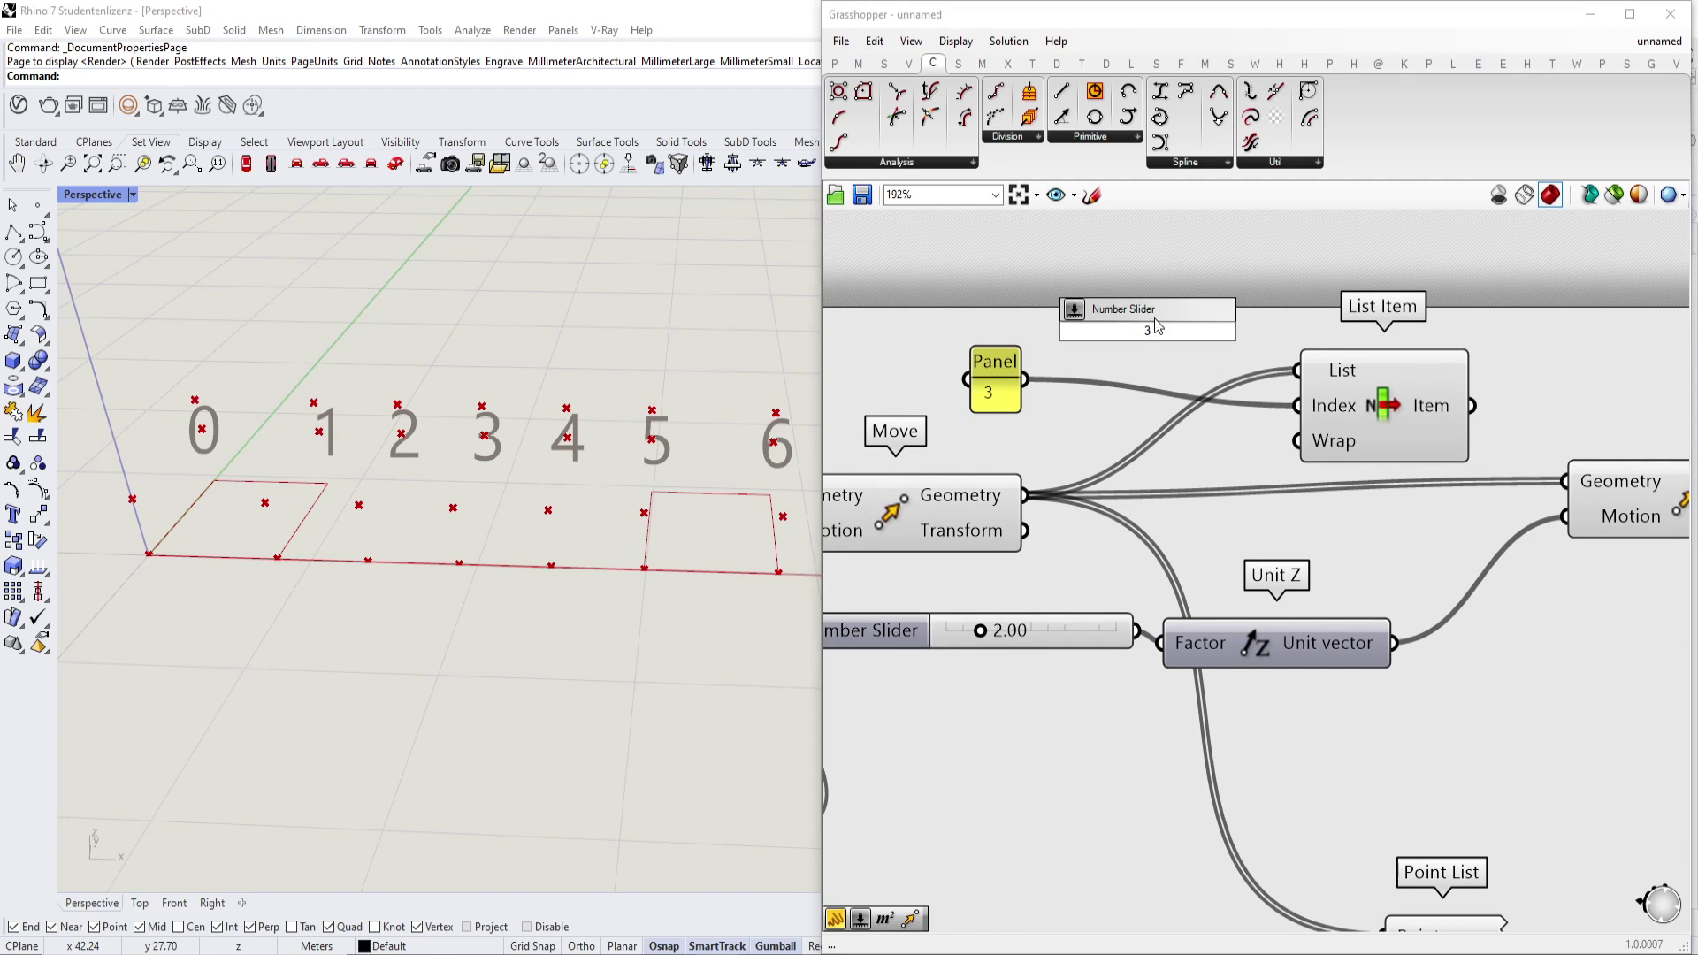
key("Return")
left_click(1331, 378)
left_click_drag(1316, 330, 1338, 410)
left_click_drag(1201, 347, 1078, 310)
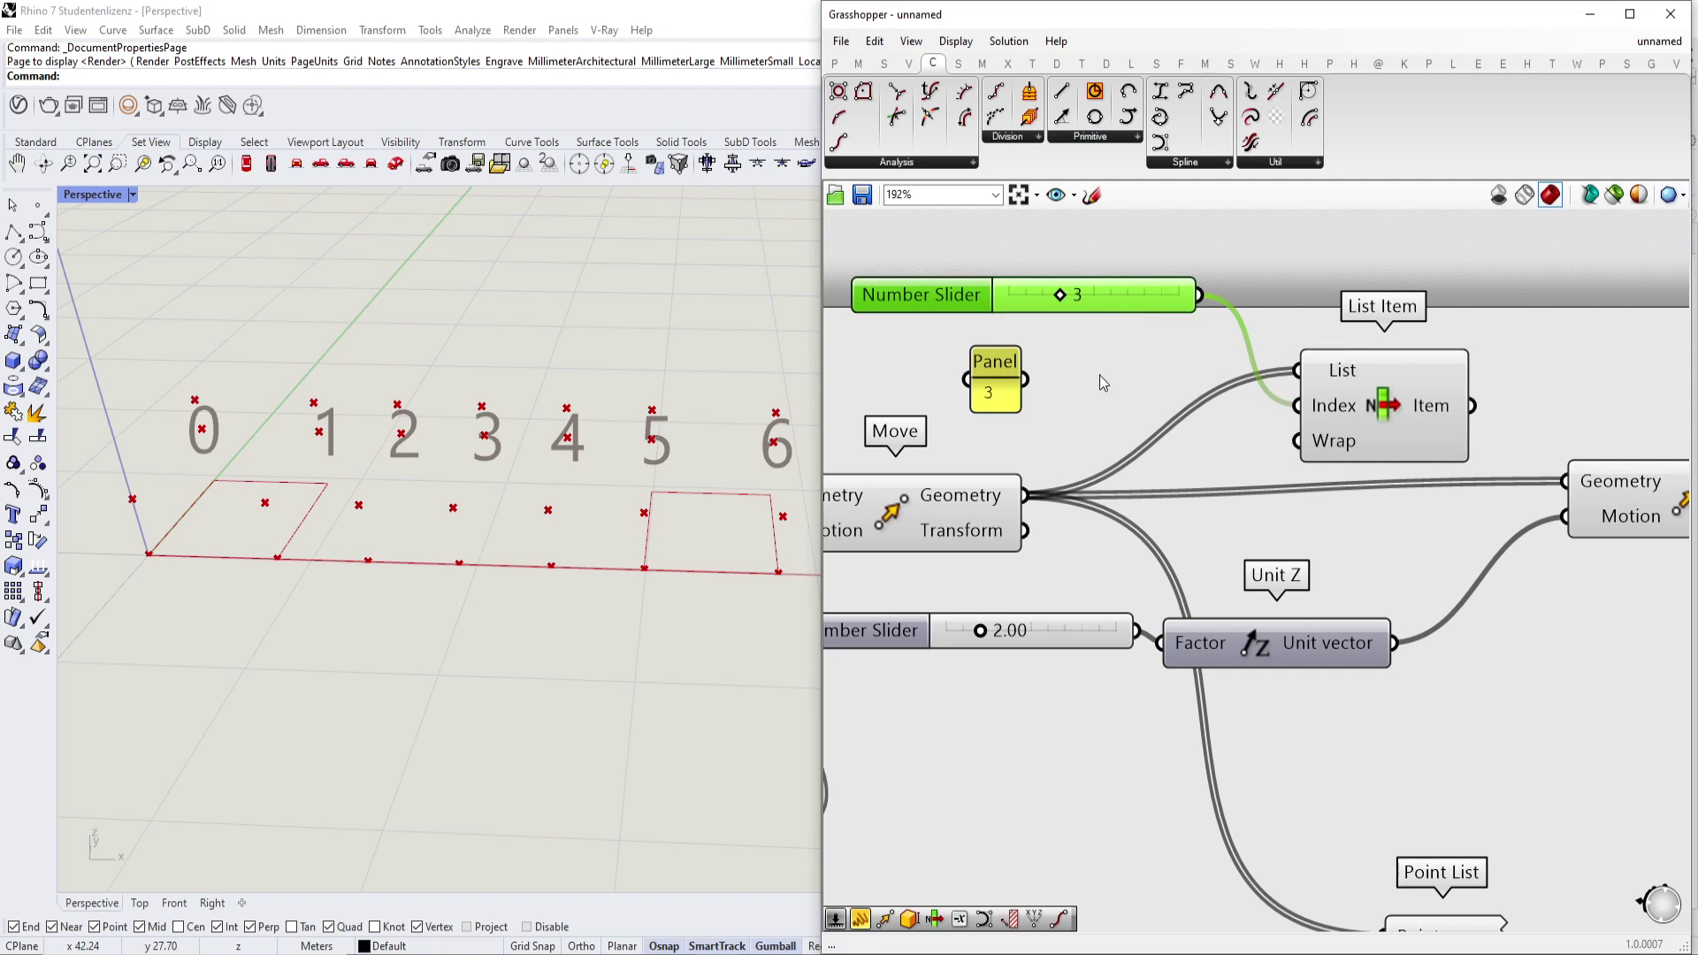
Reconnect the panel to the List Item's Index and delete the extra number slider.
left_click_drag(1025, 380, 1317, 429, "shift")
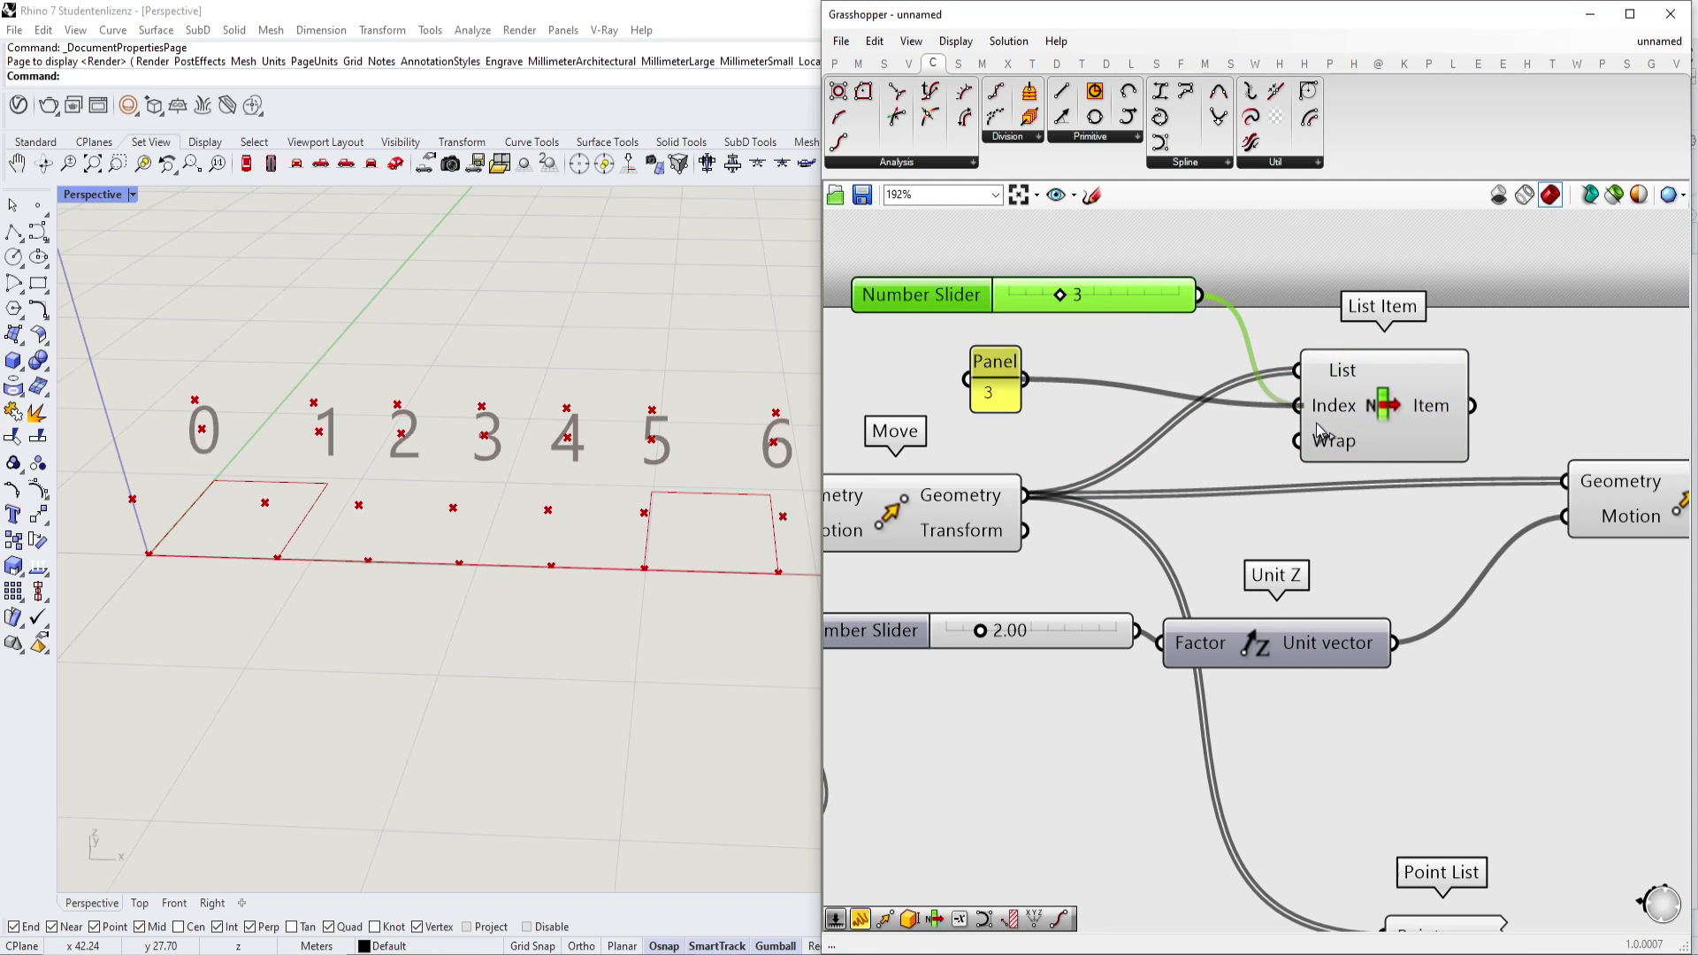
left_click(1383, 423)
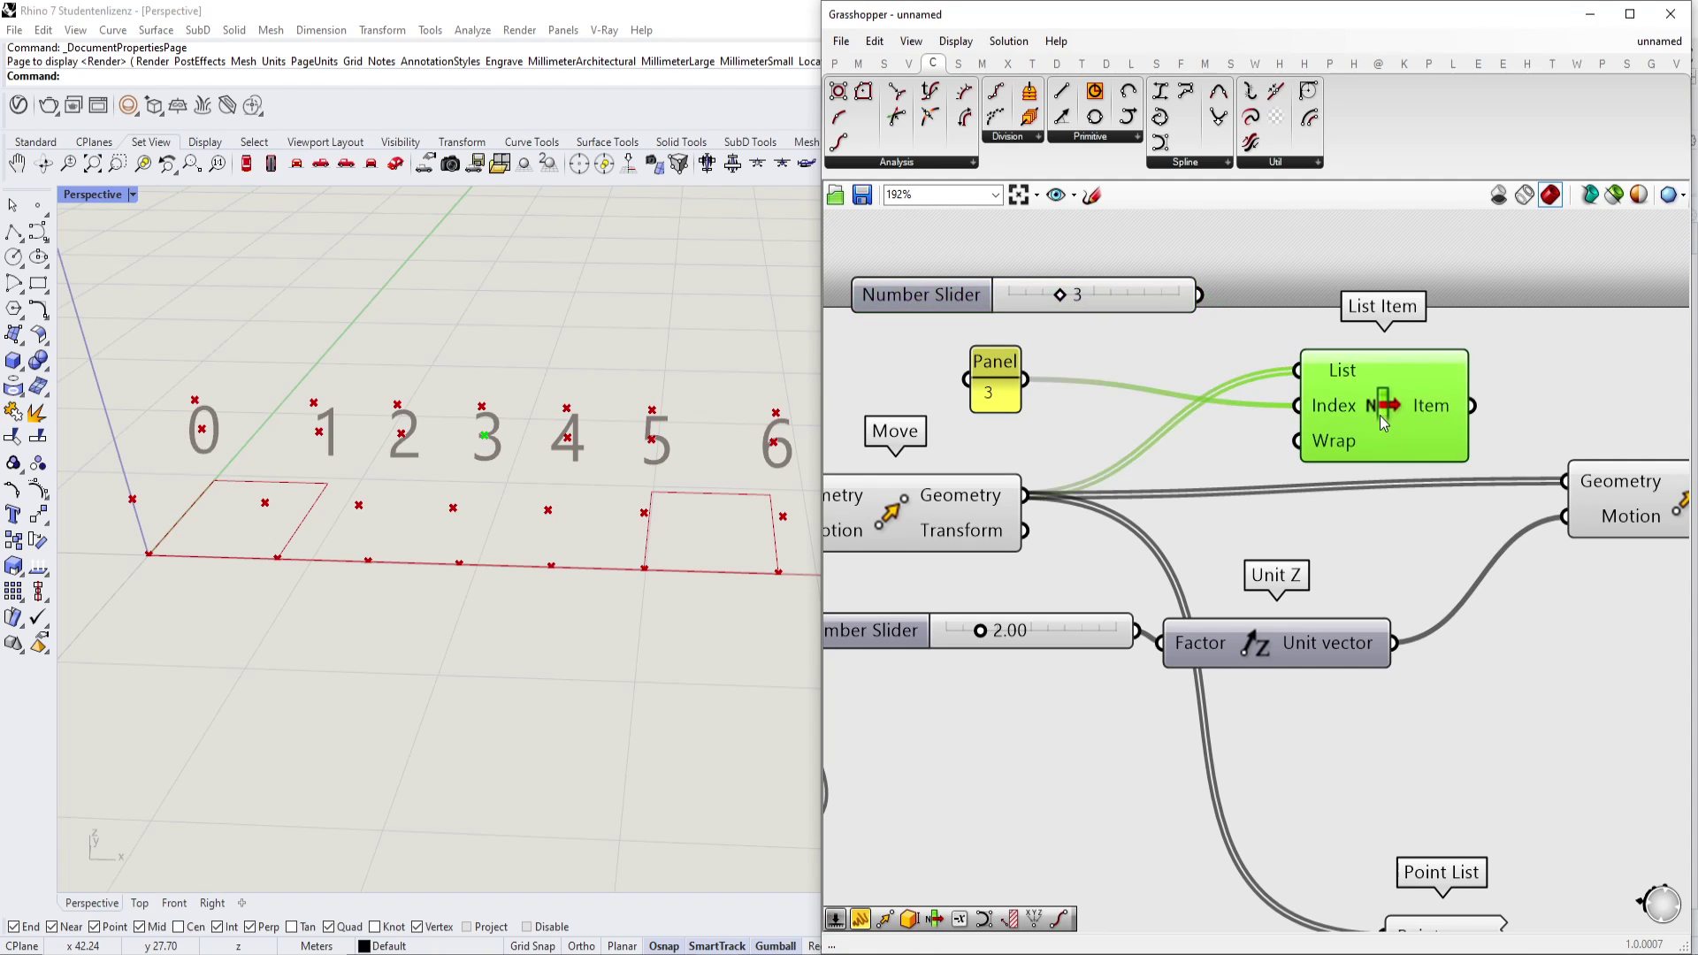
left_click(1150, 299)
scroll(1149, 300, "down", 2)
key("Delete")
Connect the List Item's Item output to the last Move's Geometry and select that Move to check which point it raises.
right_click_drag(1331, 378, 1266, 349)
left_click(1266, 350)
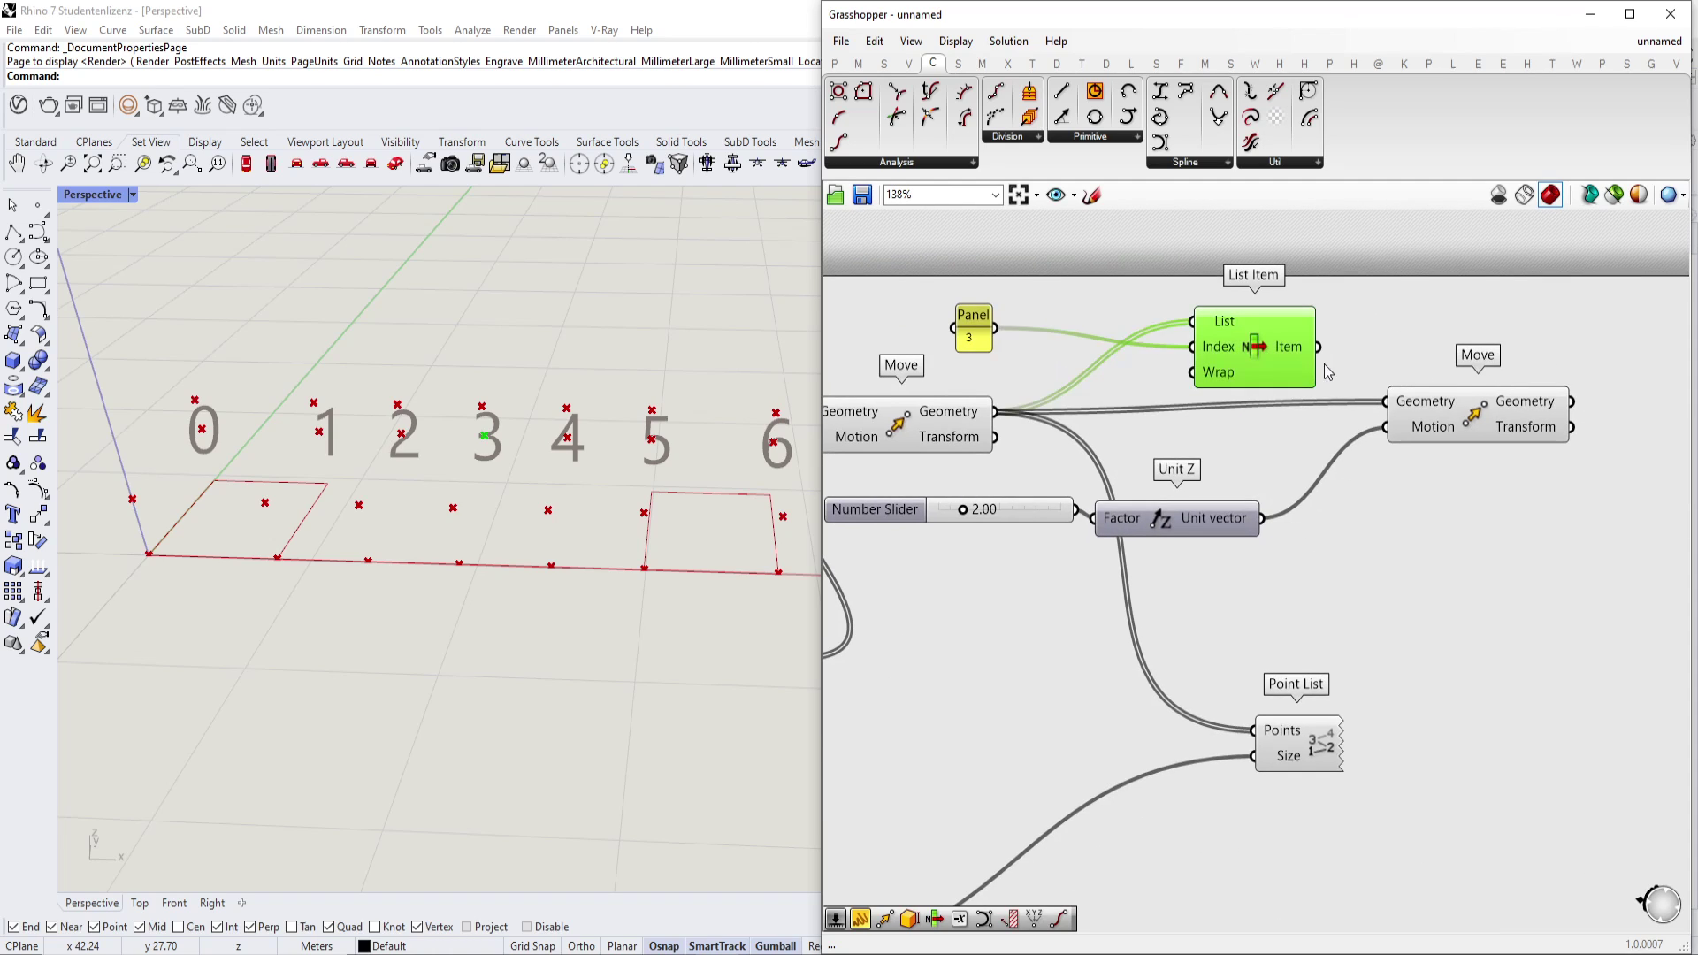
left_click_drag(1318, 347, 1388, 402)
right_click_drag(1418, 422, 1343, 423)
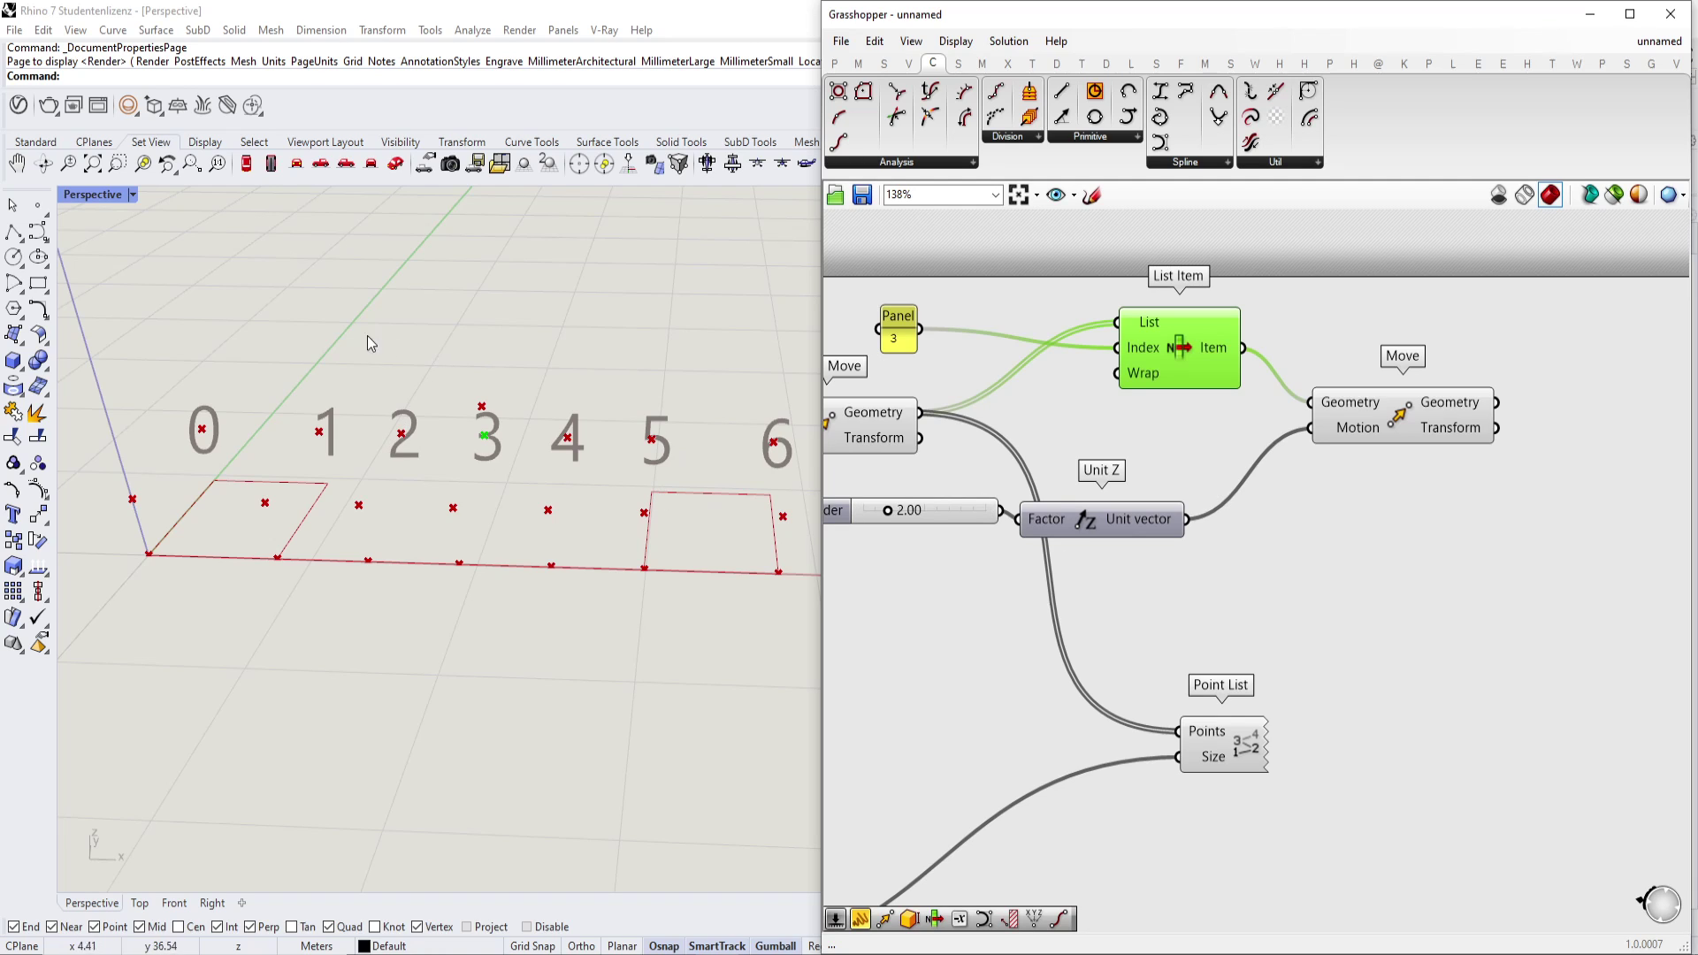
right_click_drag(1296, 461, 1144, 474)
scroll(1144, 474, "down", 2)
left_click(1248, 503)
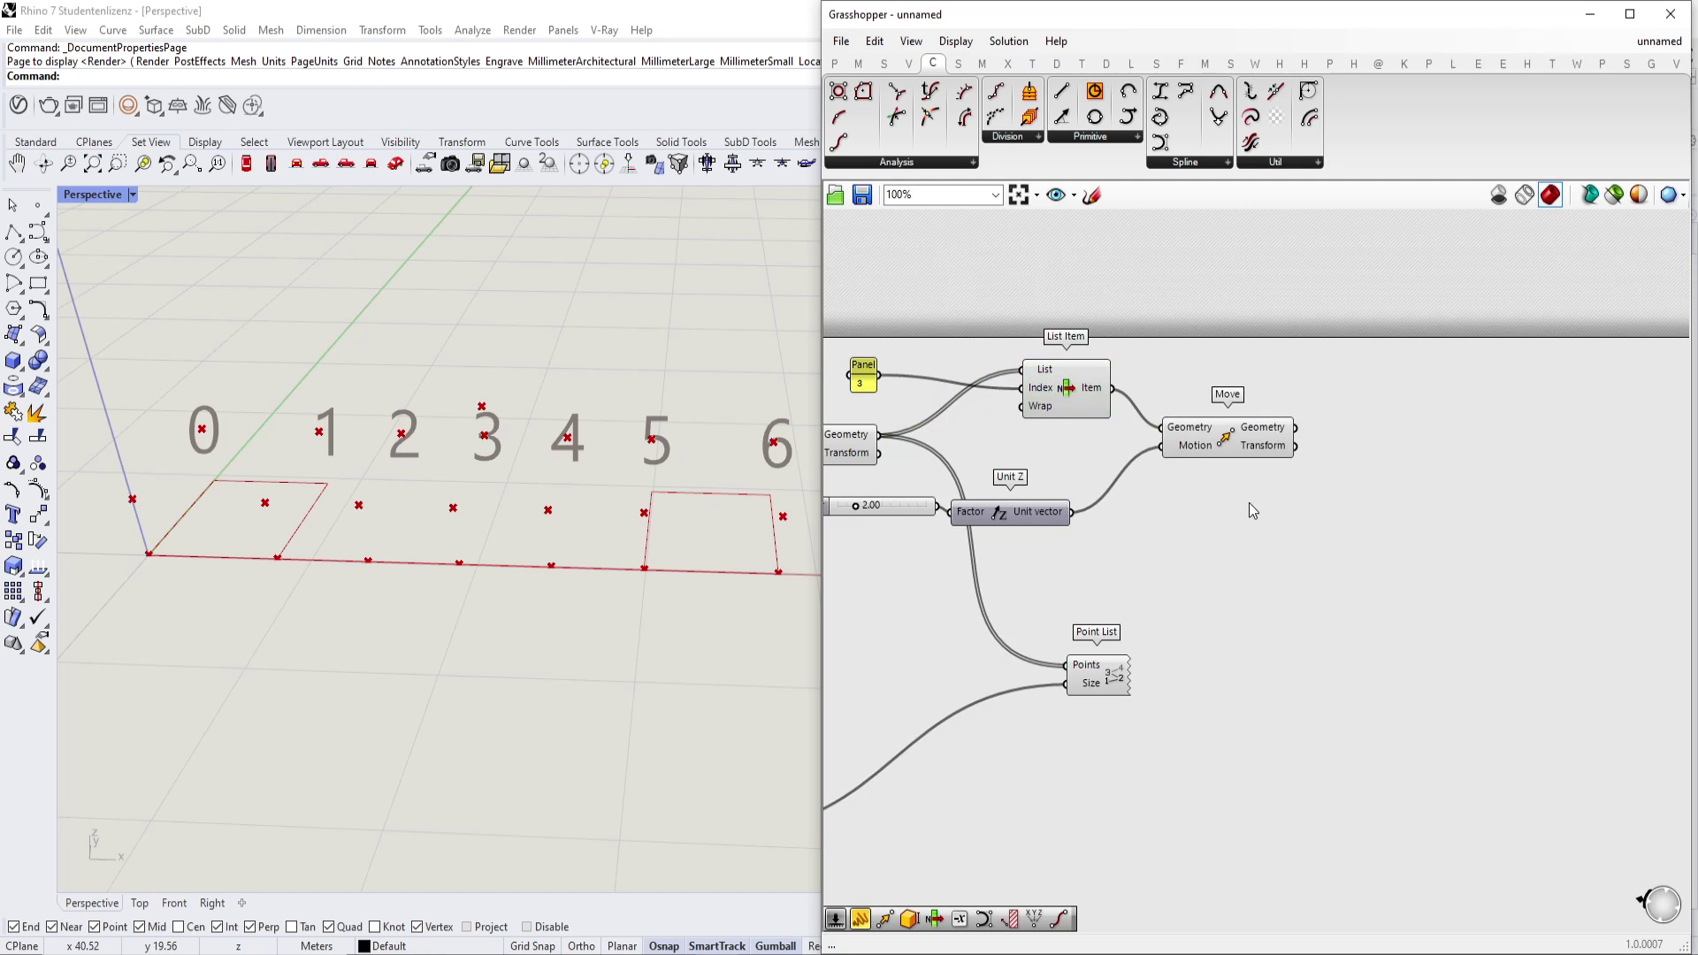
right_click_drag(1008, 475, 1208, 471)
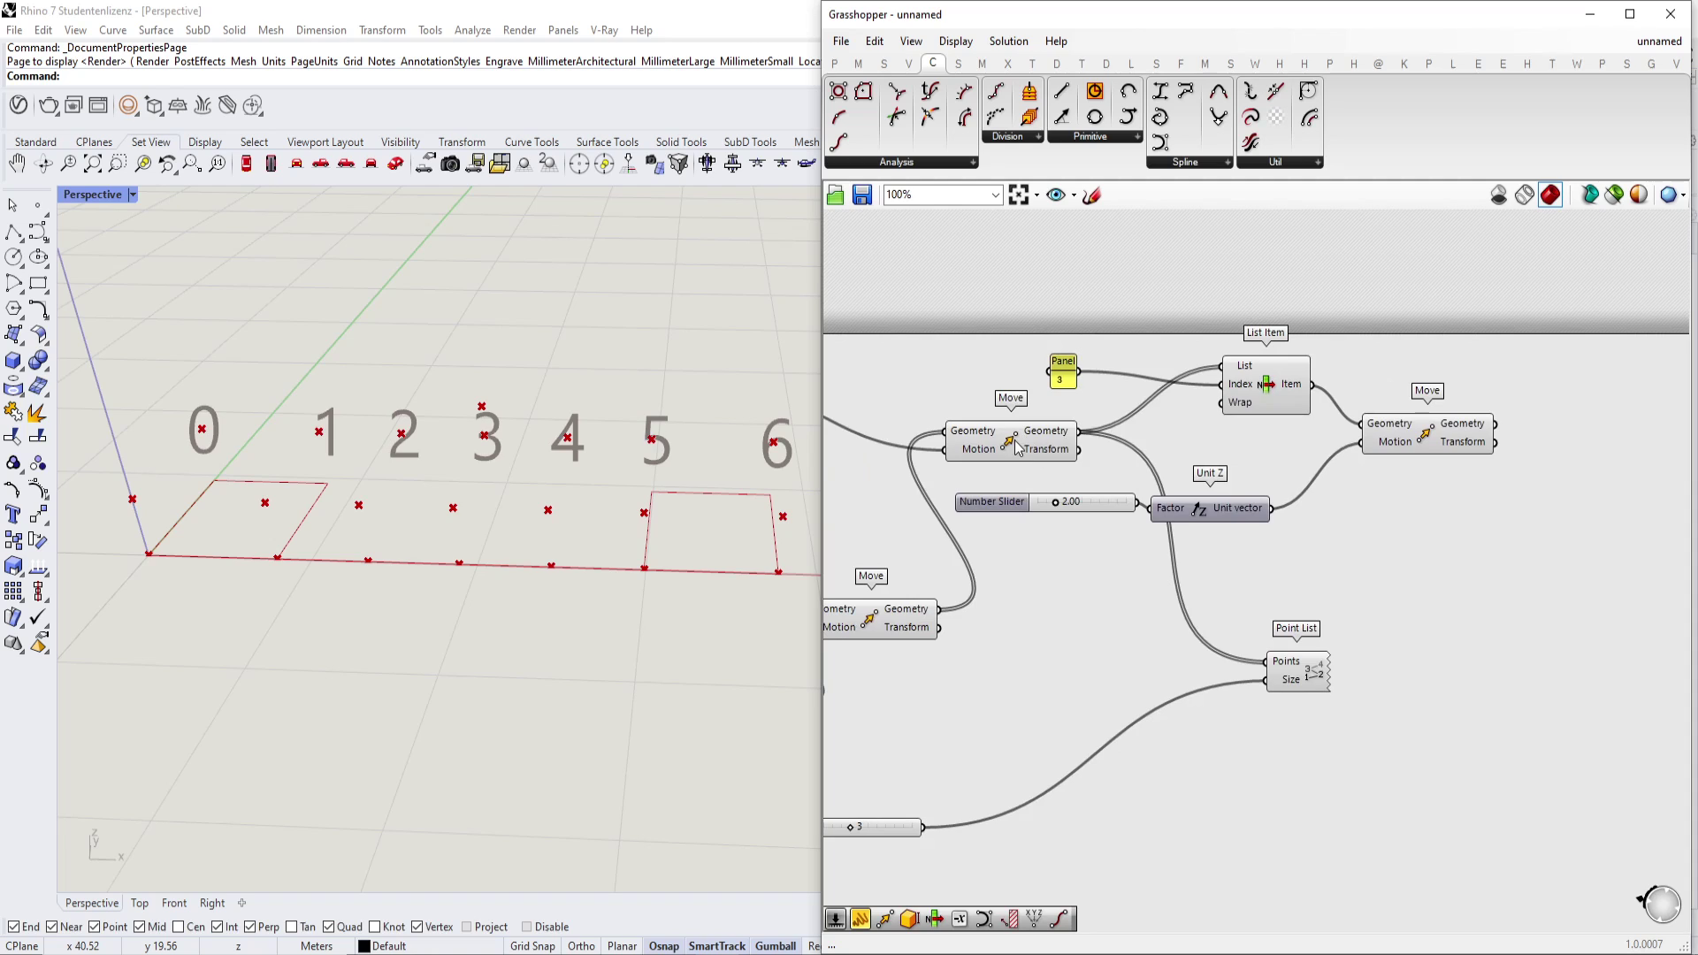
left_click(1438, 448)
right_click_drag(1437, 448, 1350, 463)
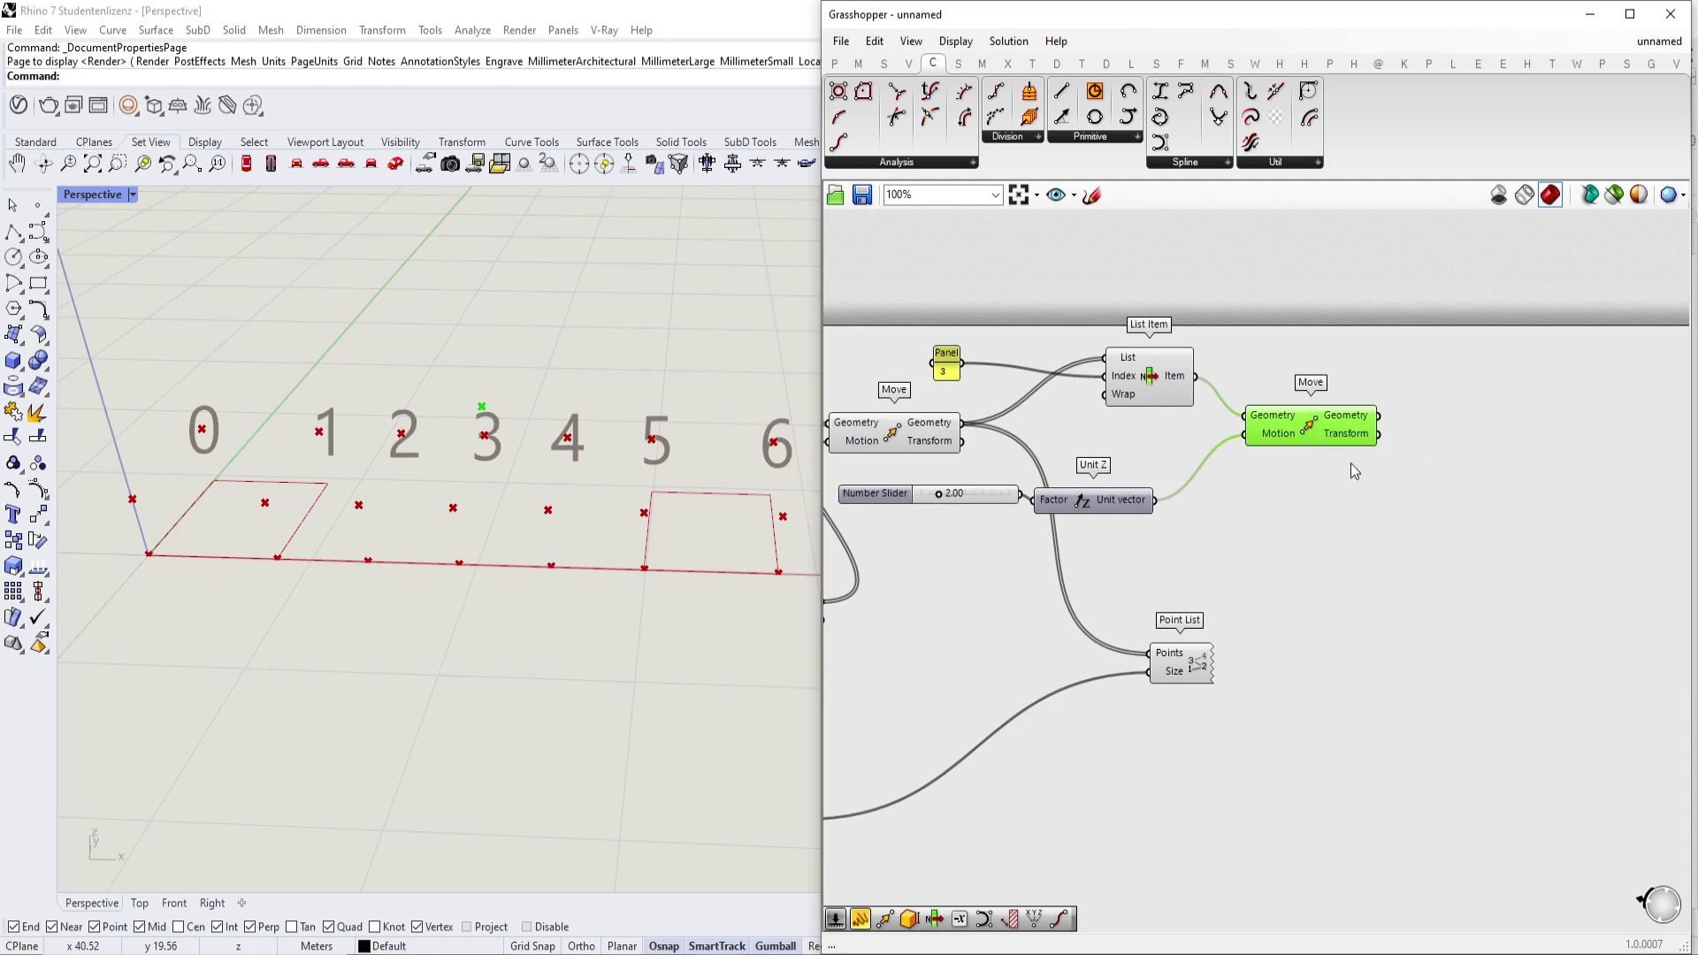
Try merging the raised point with the Unit Y Move's points in a Merge component that feeds the Point List.
double_click(1414, 474)
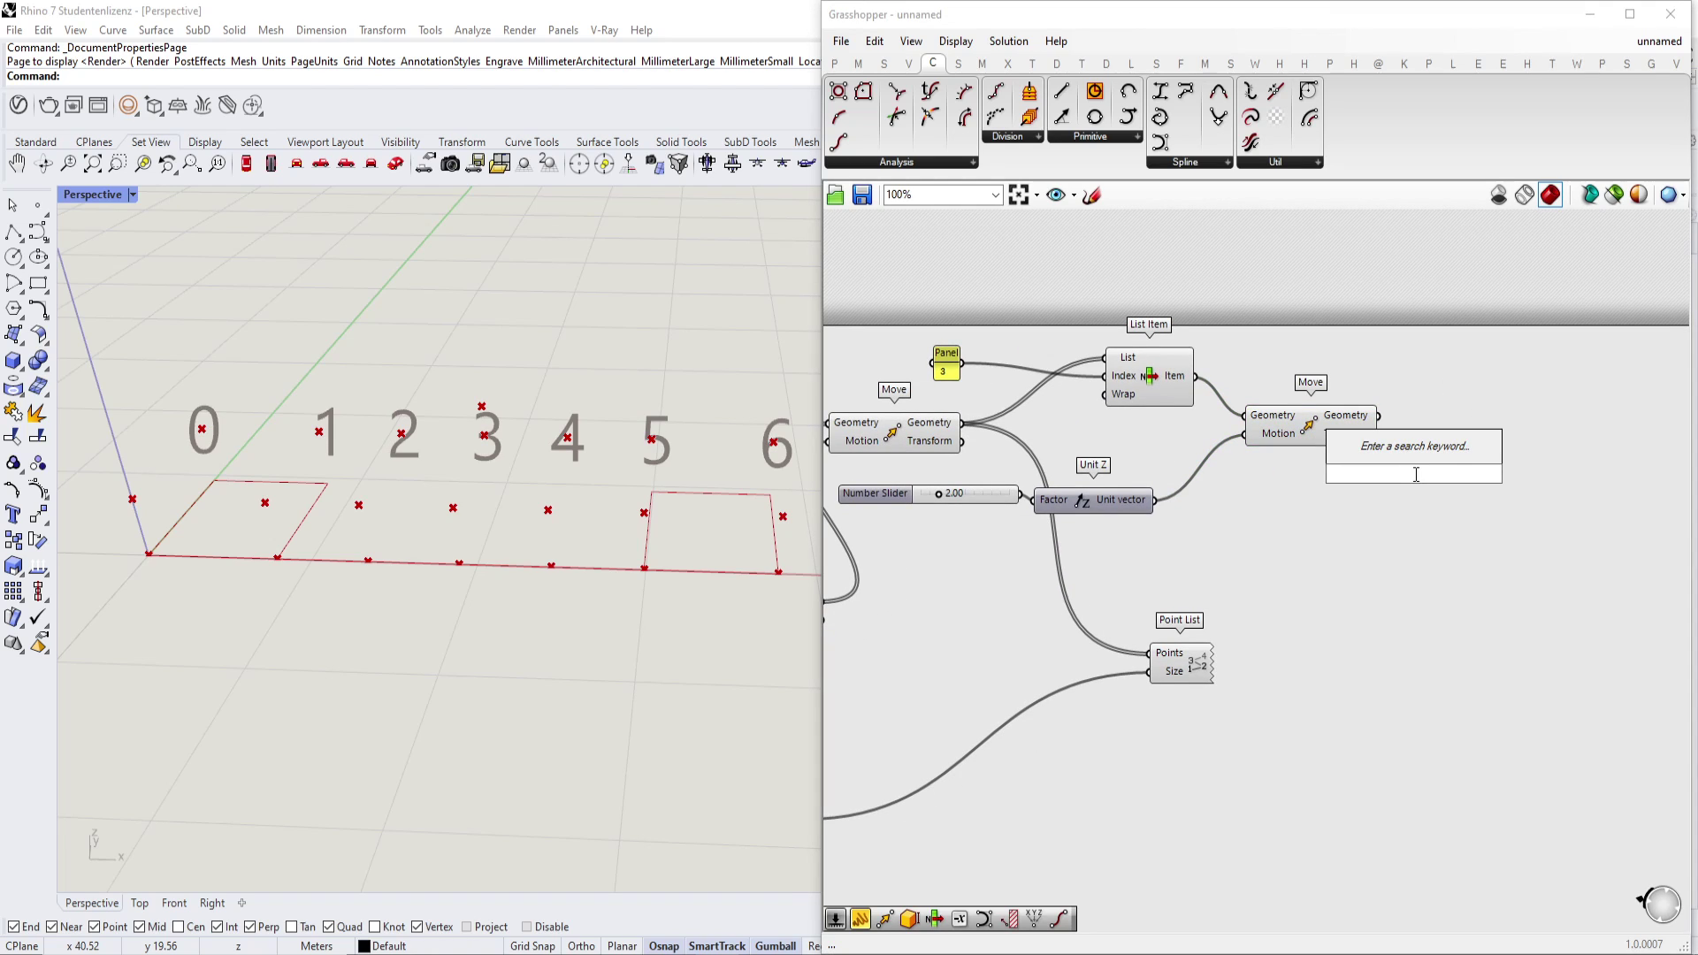
type("rep")
key("BackSpace")
key("BackSpace")
key("BackSpace")
type("mre")
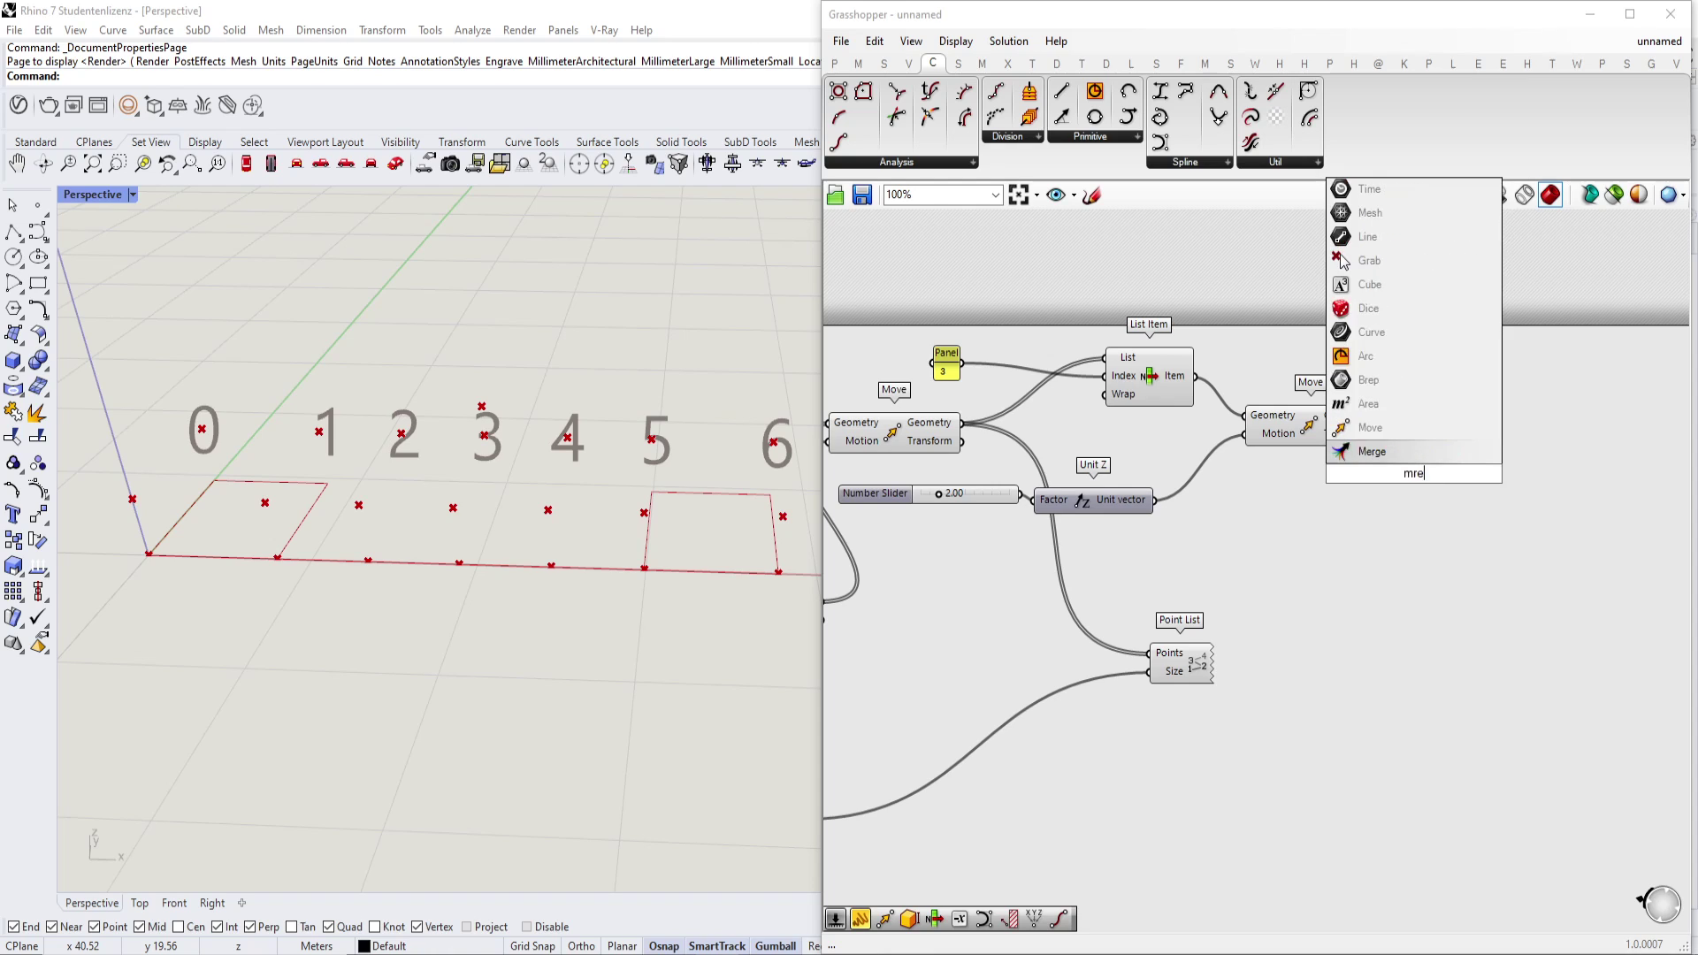
key("Return")
left_click_drag(1413, 432, 962, 423)
left_click_drag(1513, 426, 1148, 653)
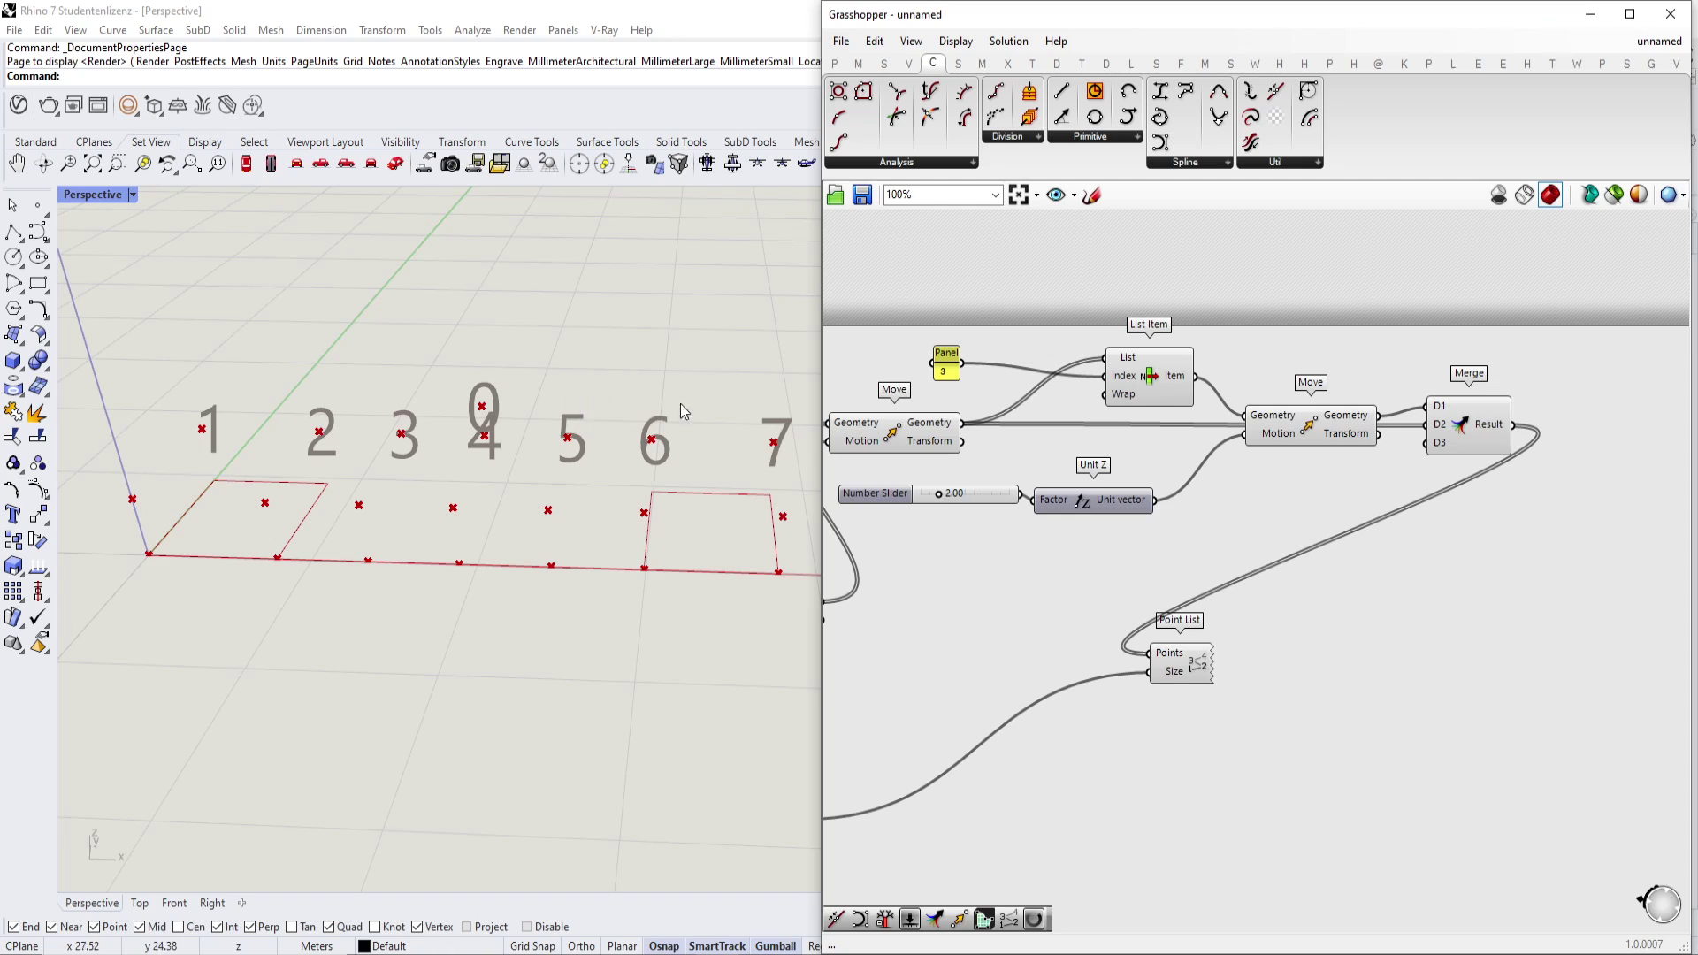
Inspect the order of the Merge's Result and delete the Merge component.
scroll(1468, 405, "up", 2)
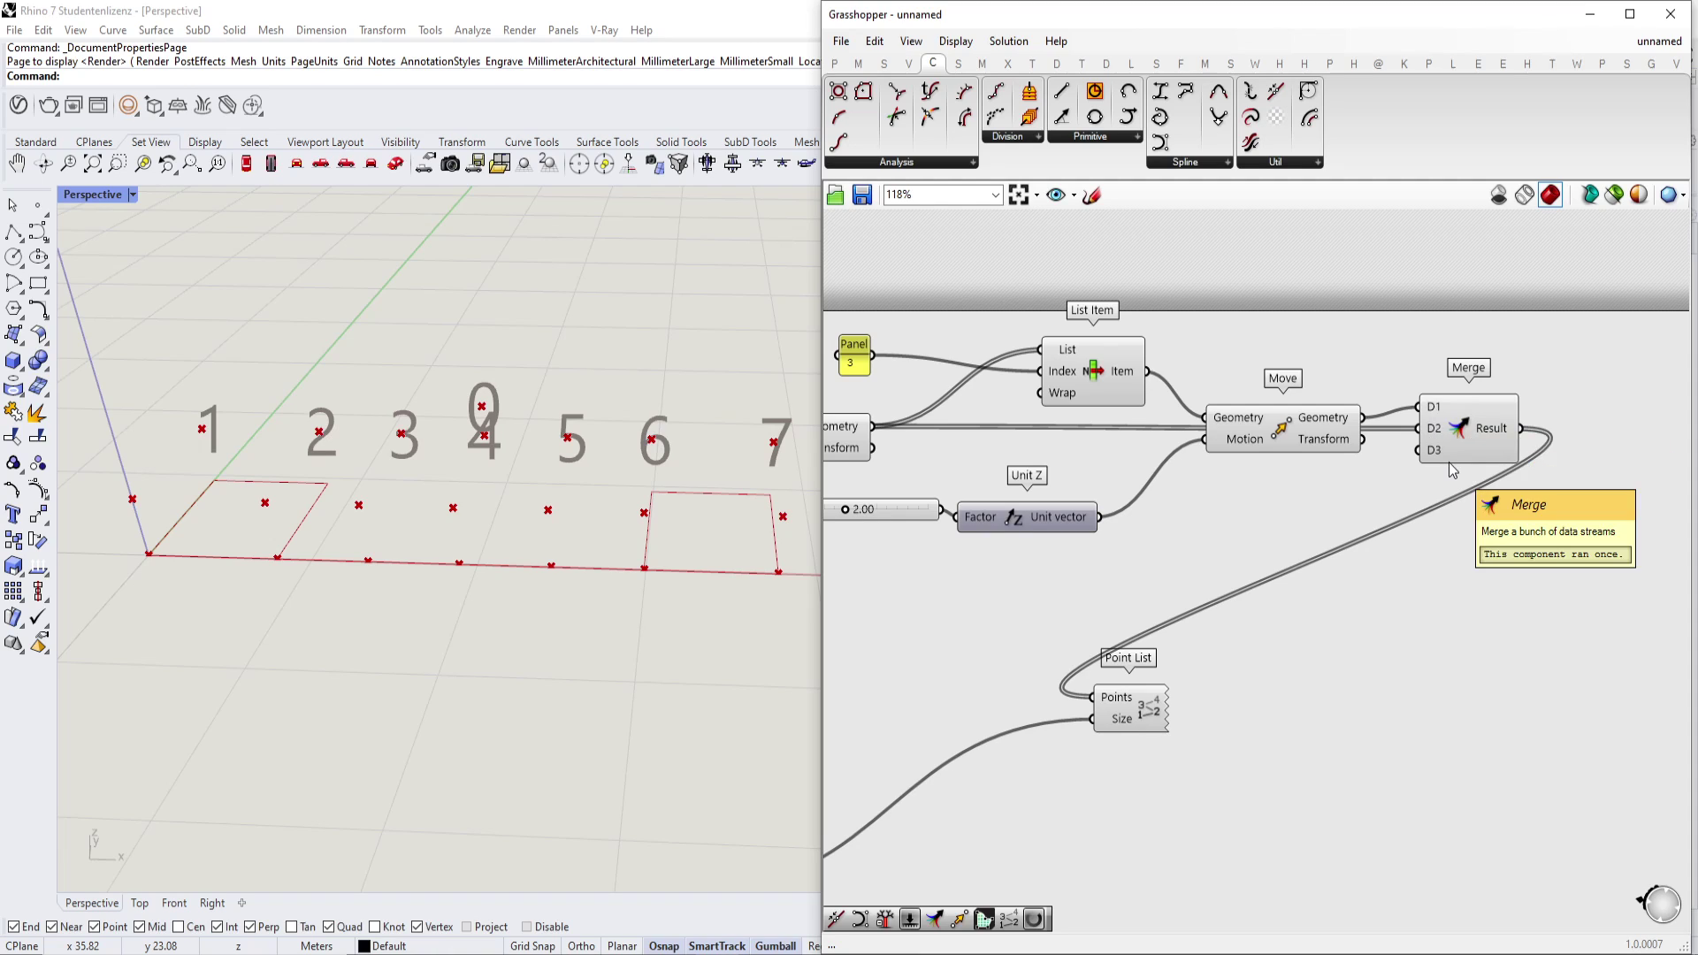
mouse_move(1511, 427)
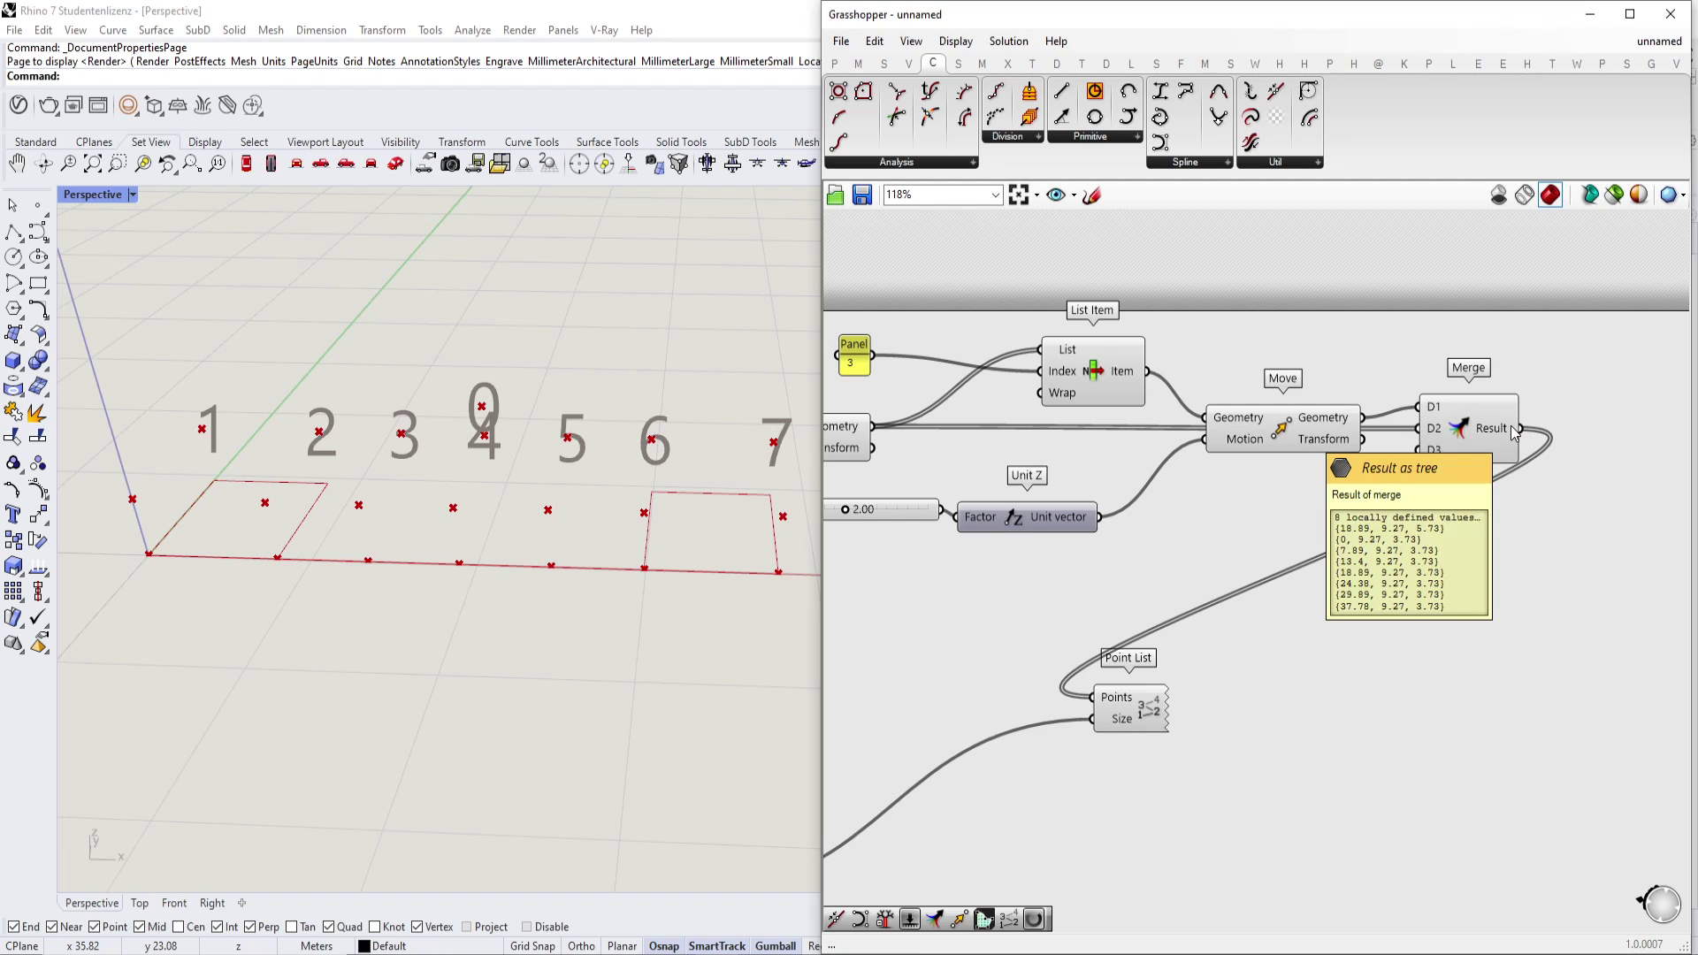
left_click_drag(1514, 430, 1474, 476)
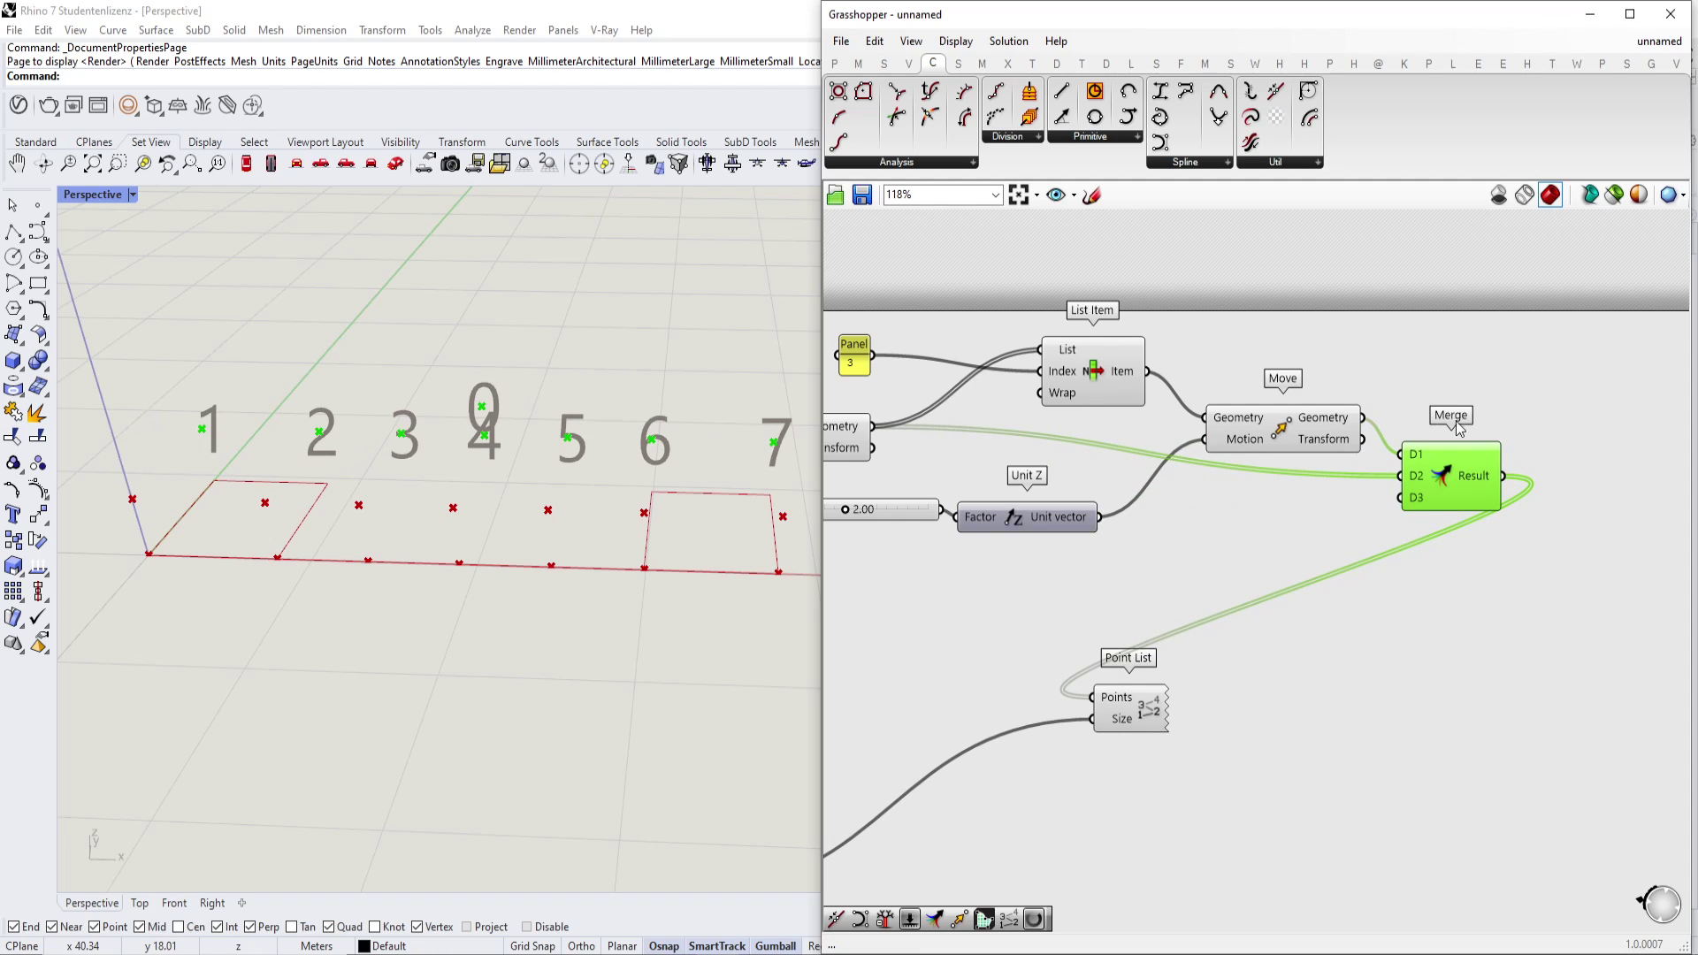
key("Delete")
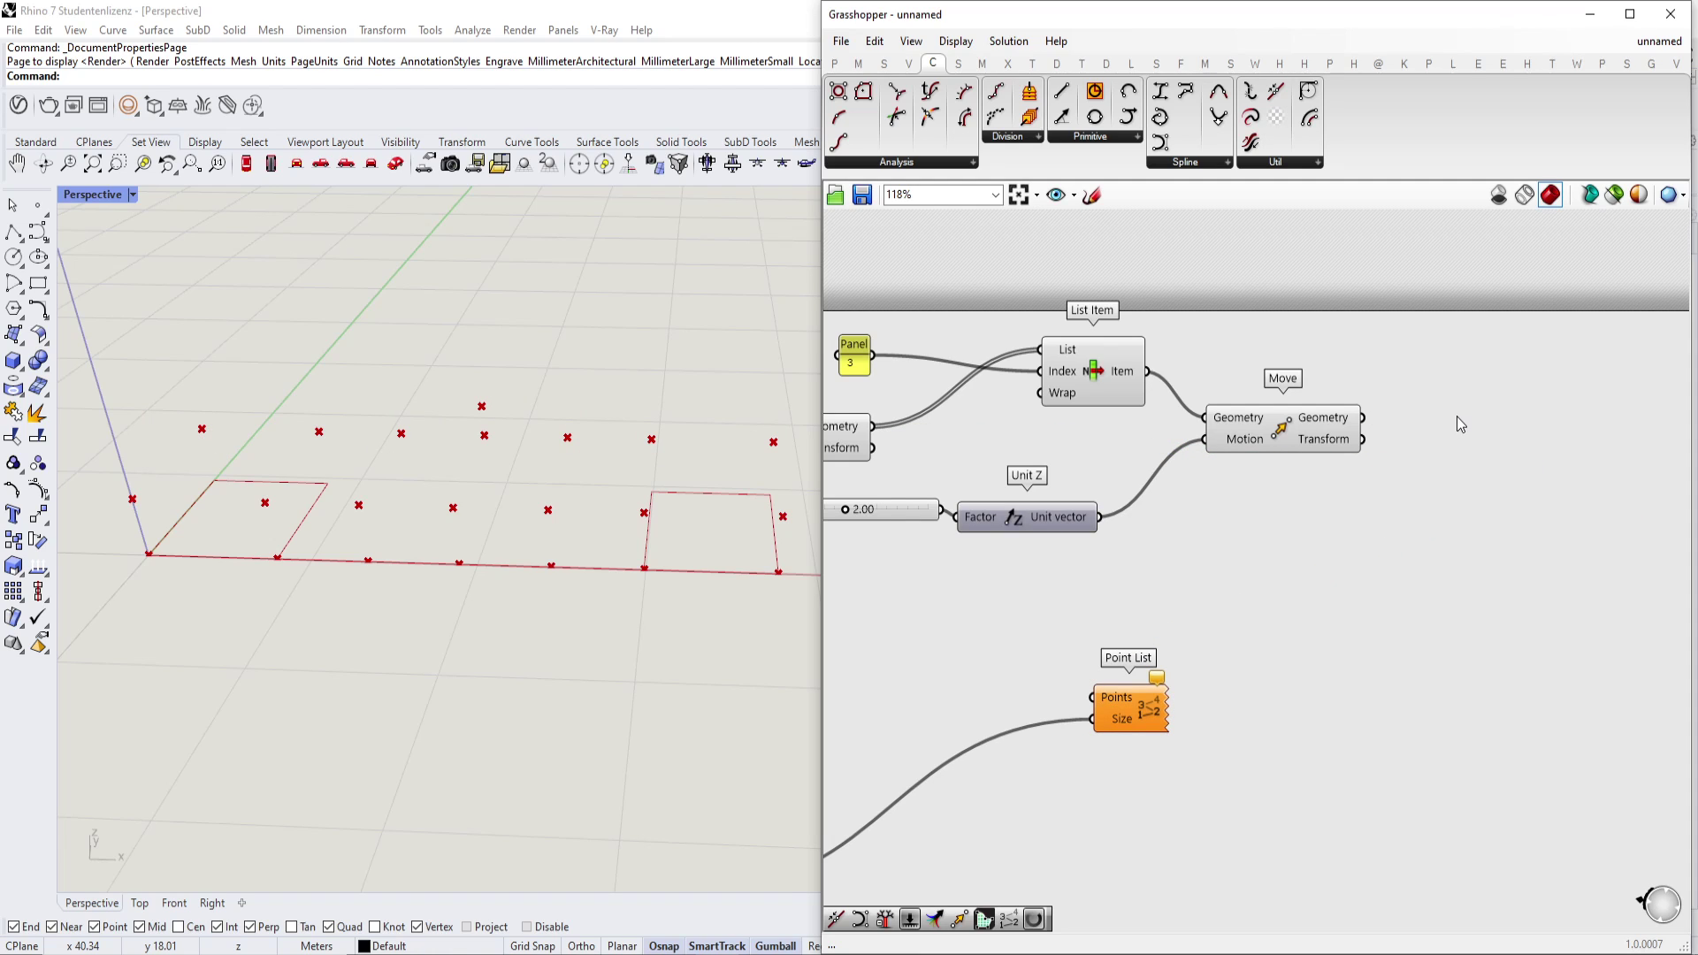
Add a Replace Items component beyond the last Move.
double_click(1456, 417)
type("replace")
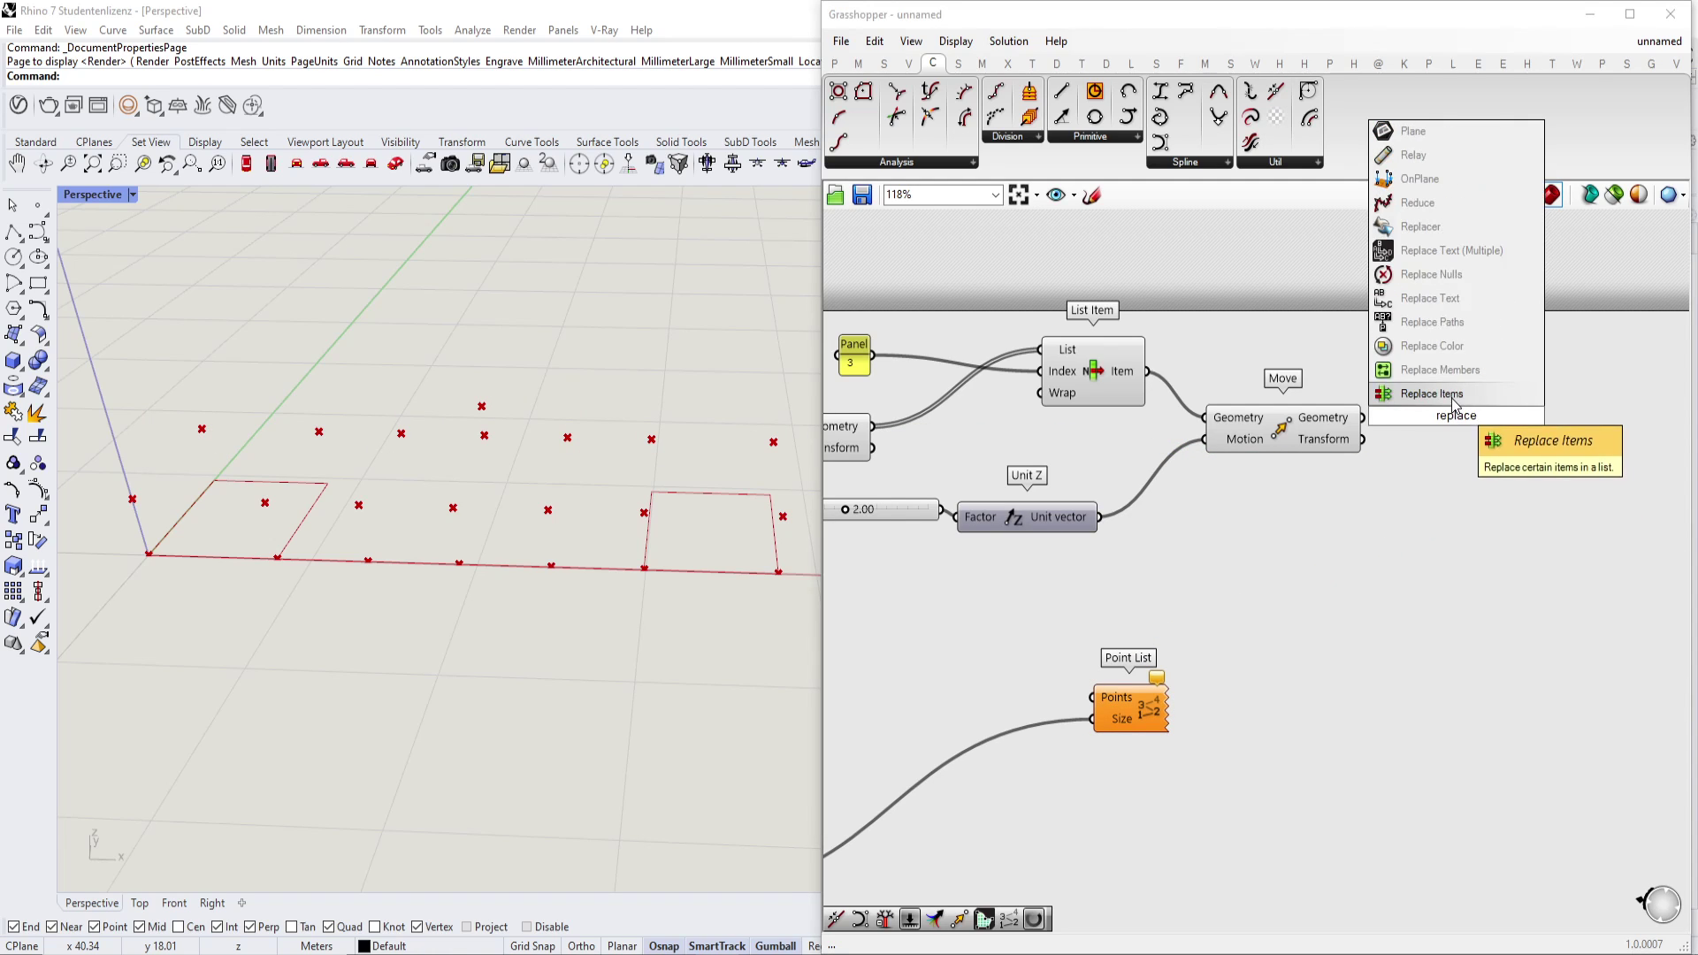
key("Return")
scroll(1477, 426, "up", 4)
scroll(1466, 435, "down", 2)
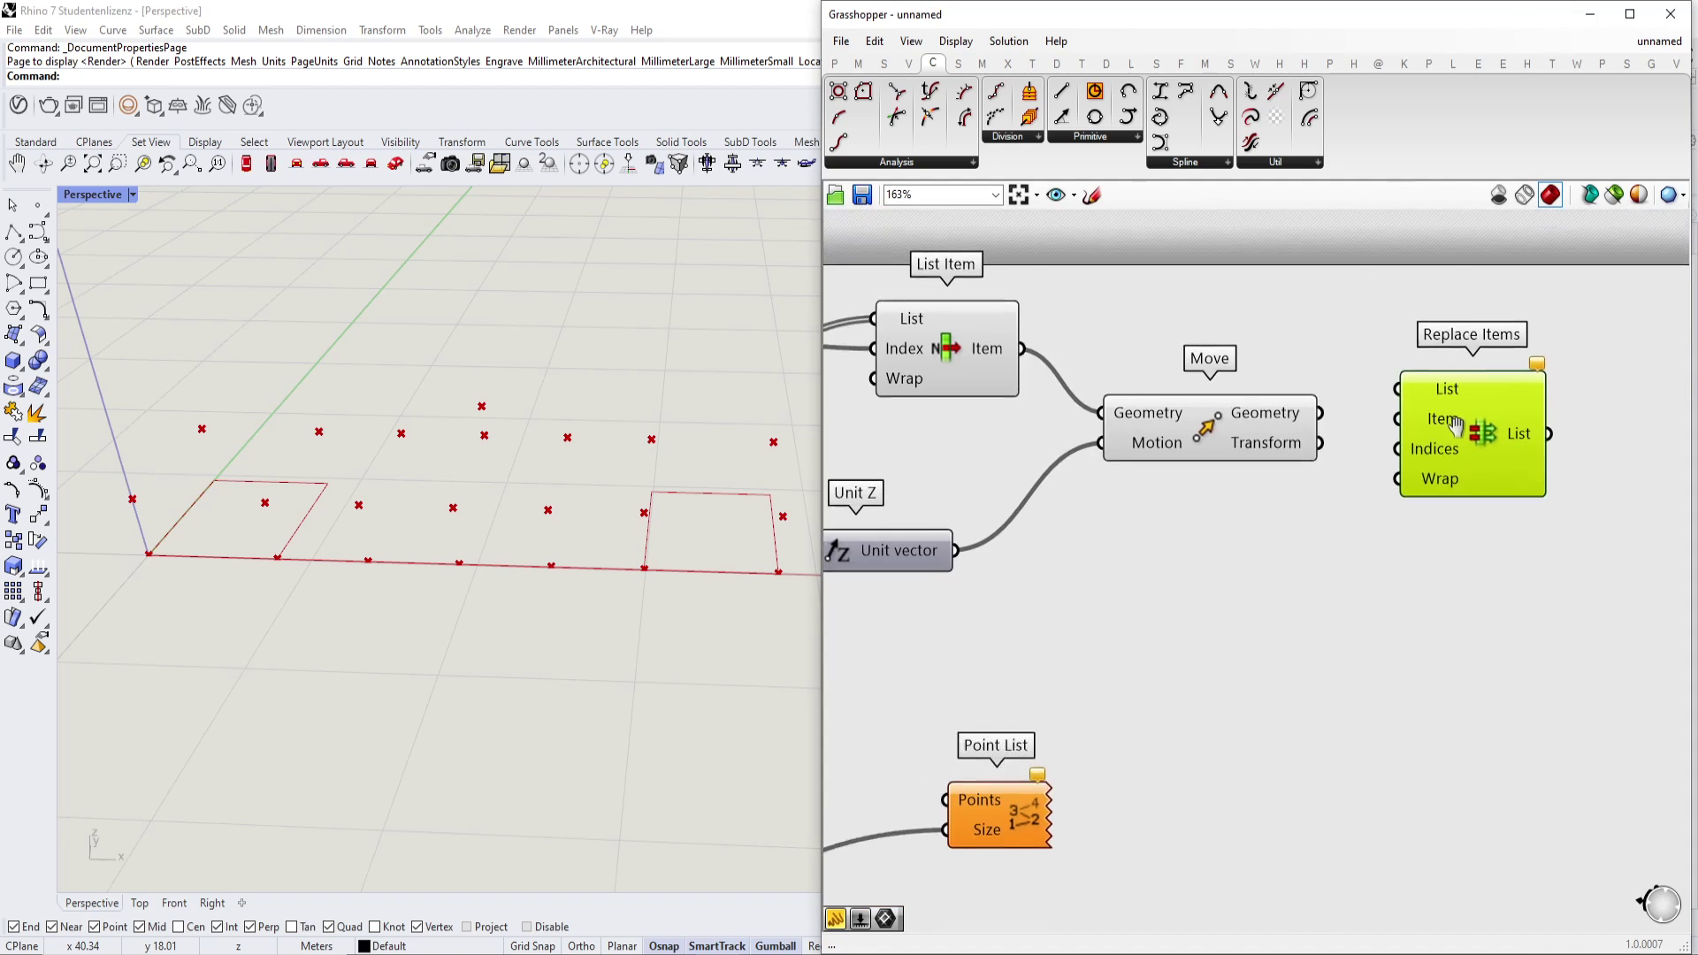
scroll(1430, 432, "up", 3)
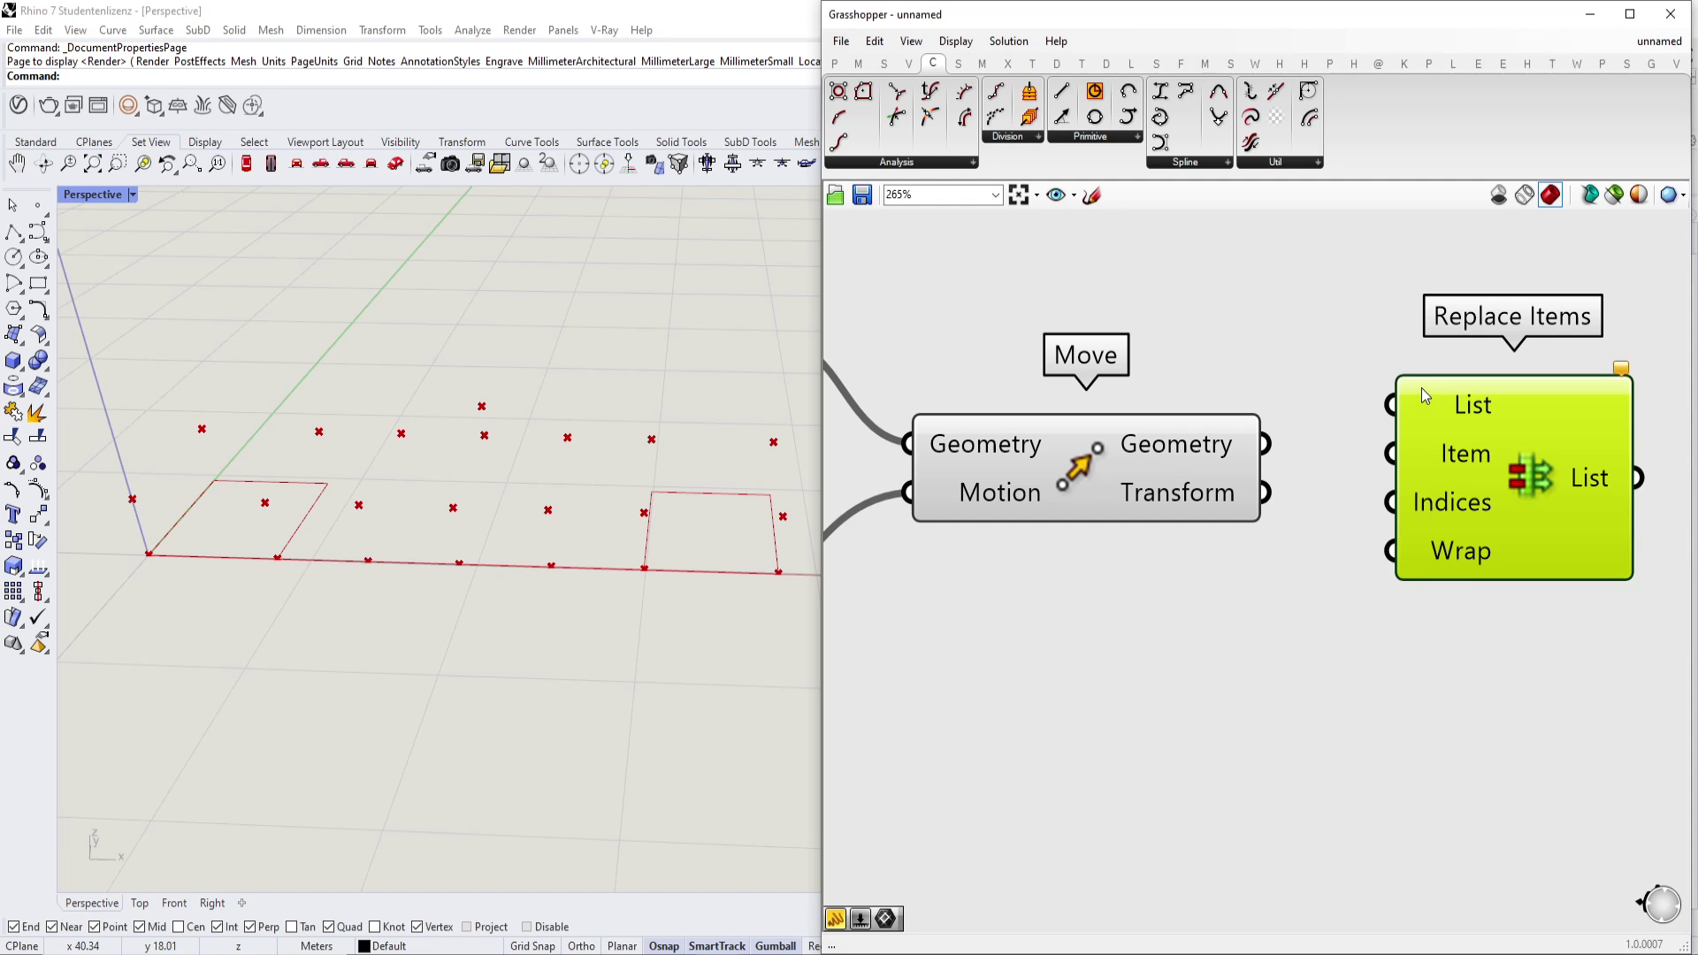
Connect the Unit Y Move's Geometry to the Replace Items' List input and reposition Replace Items.
scroll(1422, 401, "down", 3)
mouse_move(1223, 395)
right_mouse_down()
mouse_move(1364, 448)
mouse_move(1440, 448)
right_mouse_up()
right_click_drag(1220, 440, 1393, 418)
left_click(989, 478)
left_click_drag(1042, 469, 1552, 387)
scroll(1553, 387, "down", 2)
right_click_drag(1549, 398, 1521, 443)
left_click_drag(1542, 448, 1543, 479)
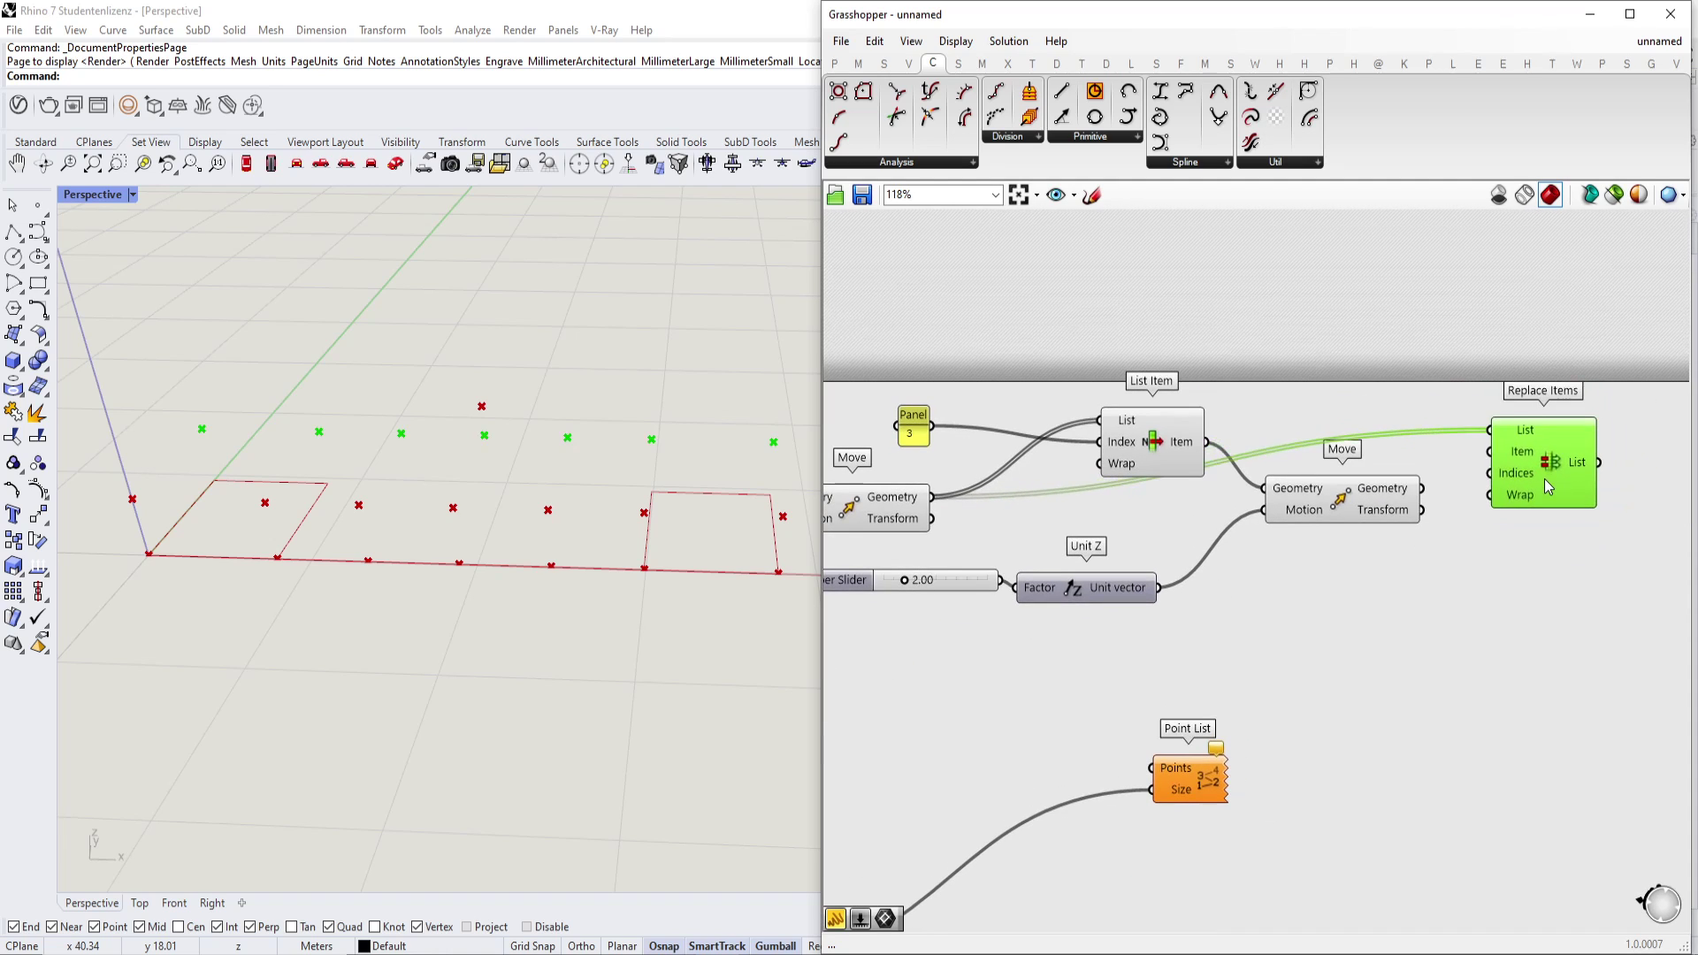
Connect the last Move's Geometry to the Replace Items' Item input and the index panel to its Indices input.
scroll(1544, 479, "up", 2)
left_click(1324, 492)
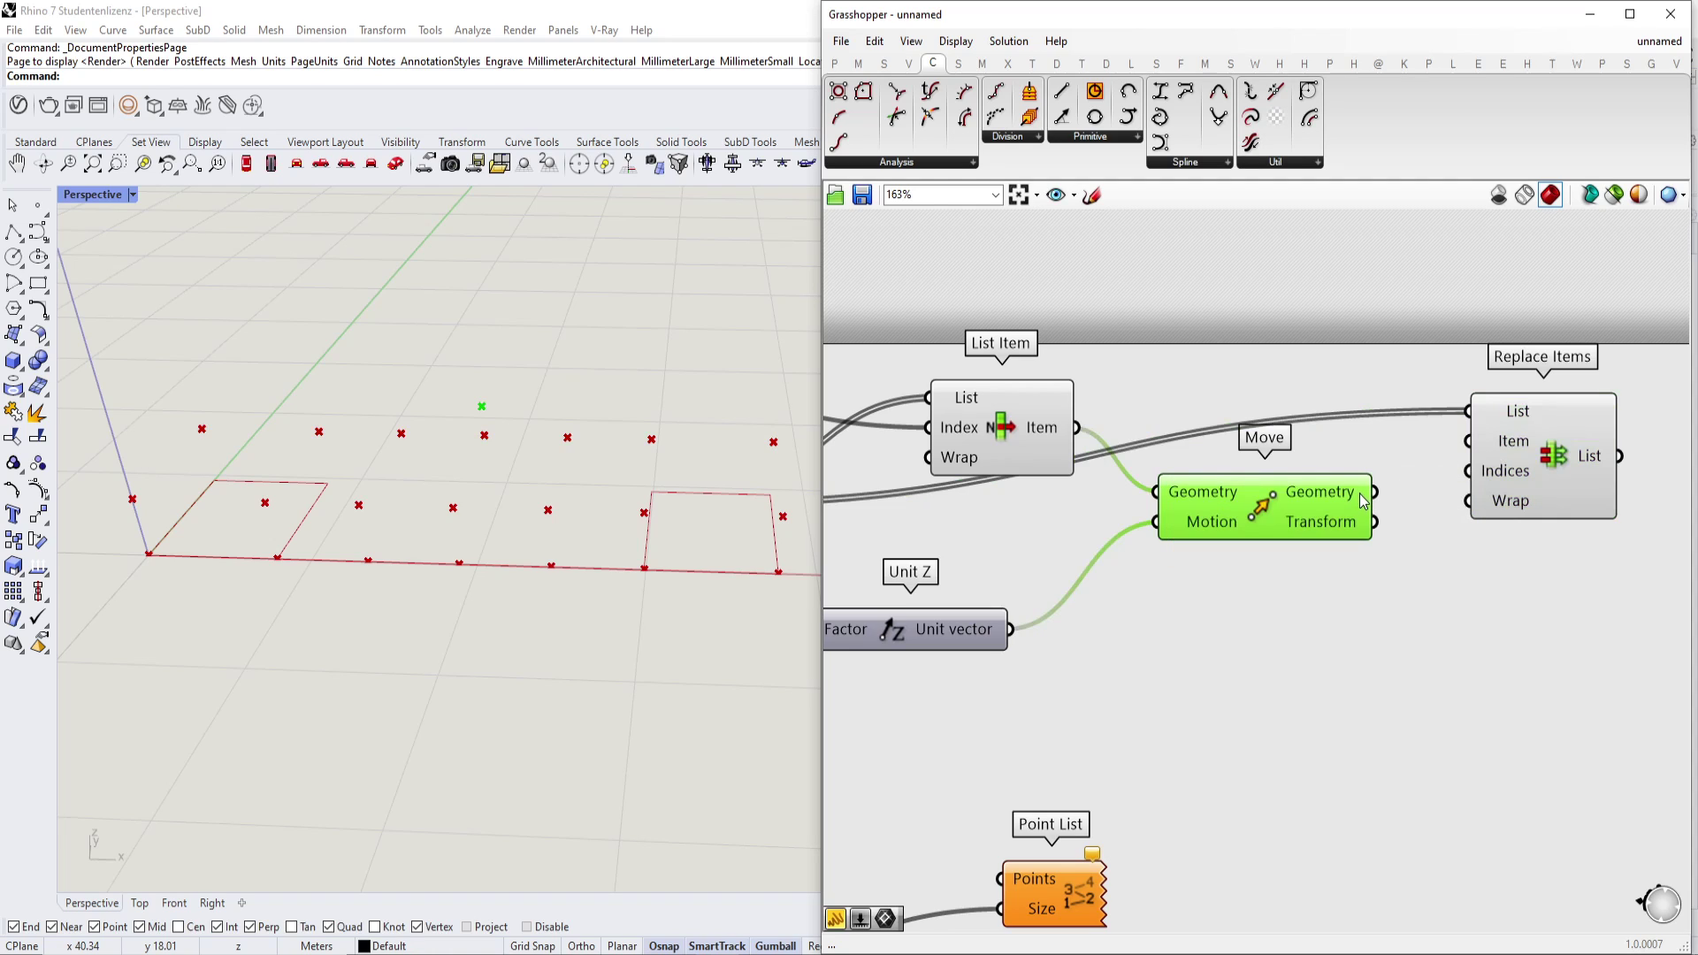
left_click_drag(1368, 497, 1469, 441)
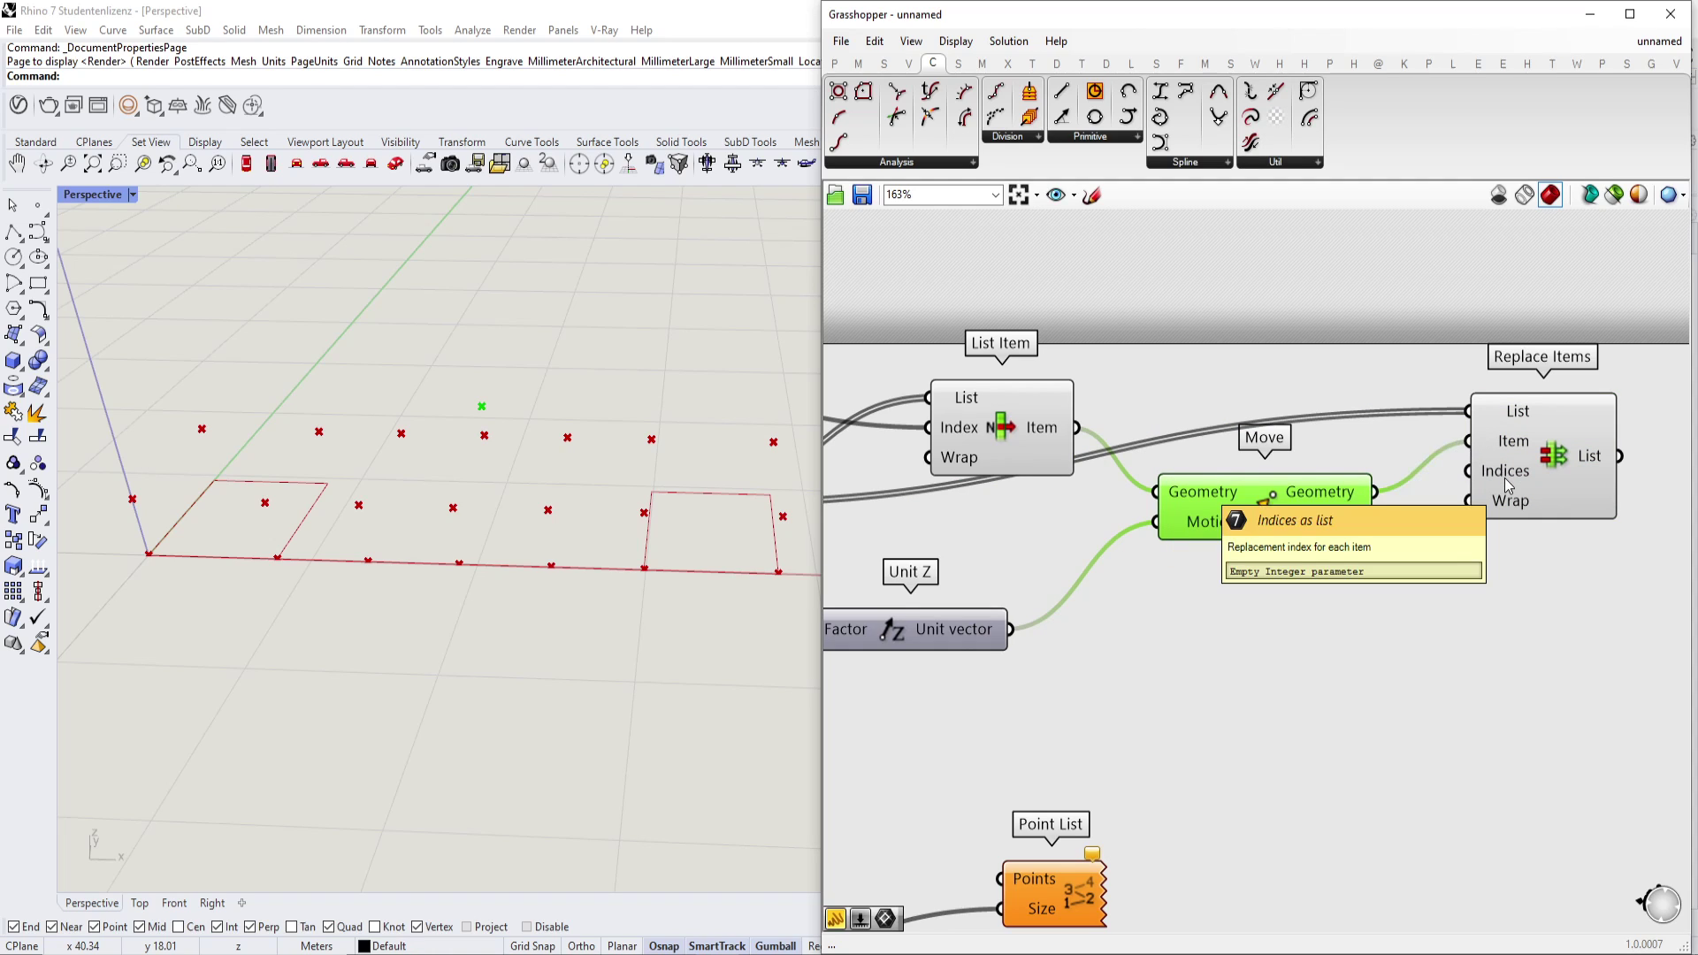
scroll(1504, 477, "down", 2)
right_click_drag(1301, 427, 1421, 421)
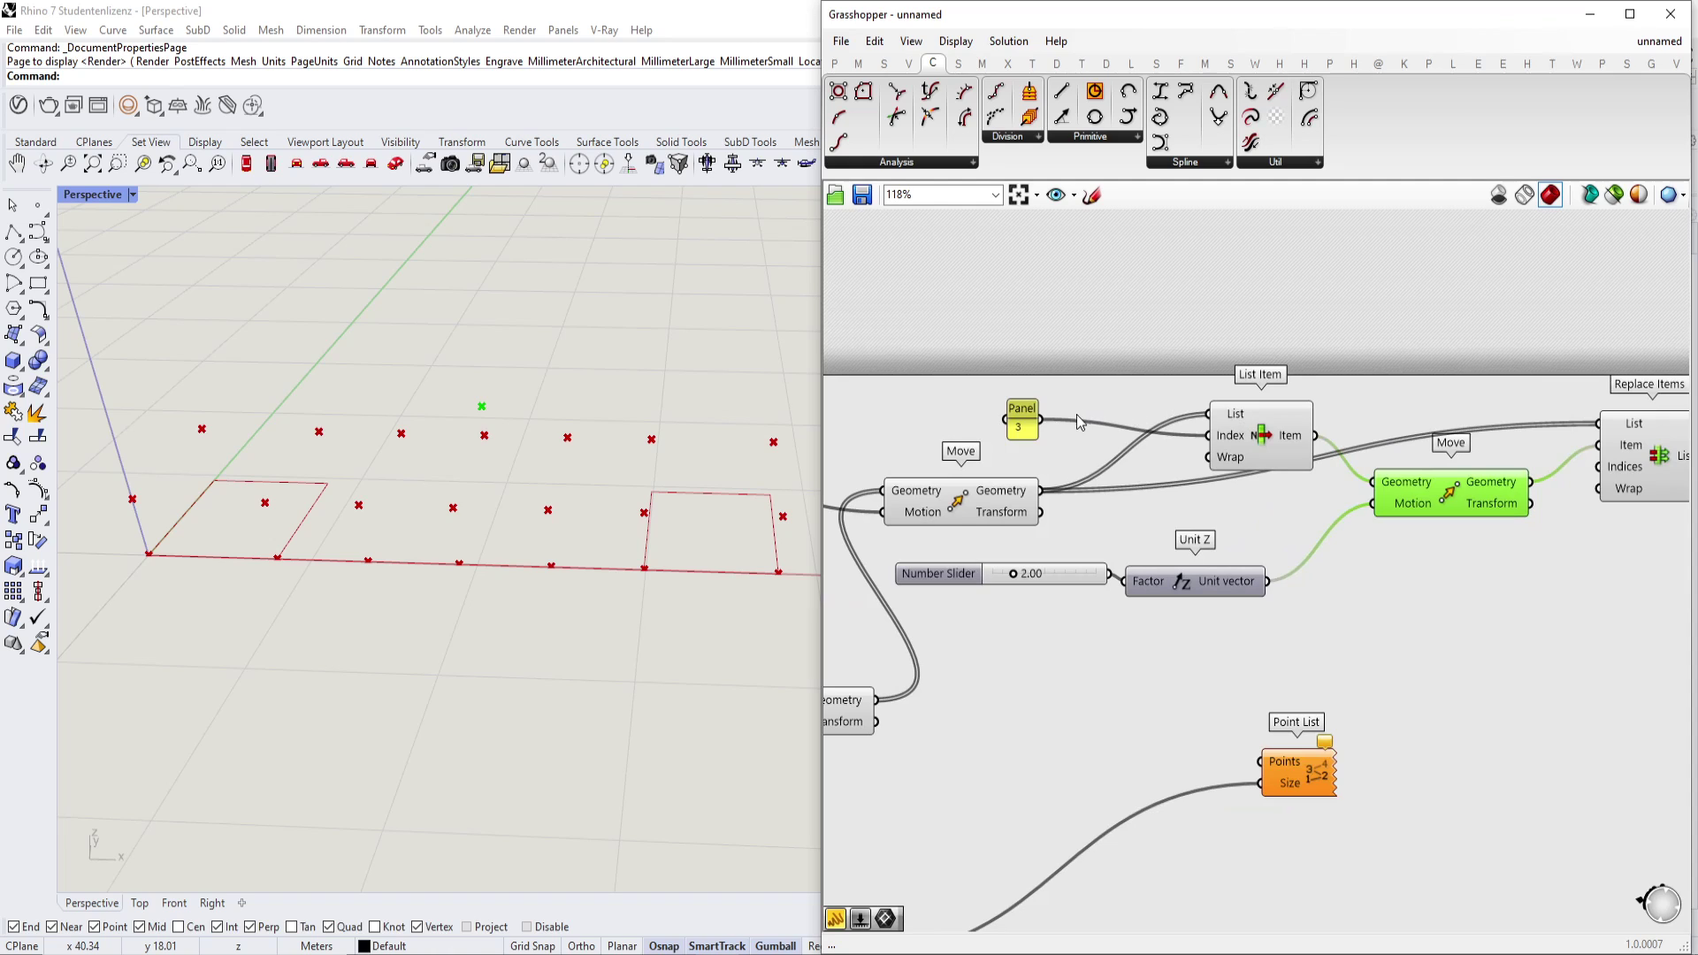
left_click_drag(1045, 429, 1444, 466)
left_click(1444, 468)
Connect the Replace Items' List output to the Point List's Points and set the last Move's Unit Z slider to 3.88.
left_click_drag(1441, 453, 1380, 719)
scroll(1381, 483, "down", 1)
left_click(1086, 734)
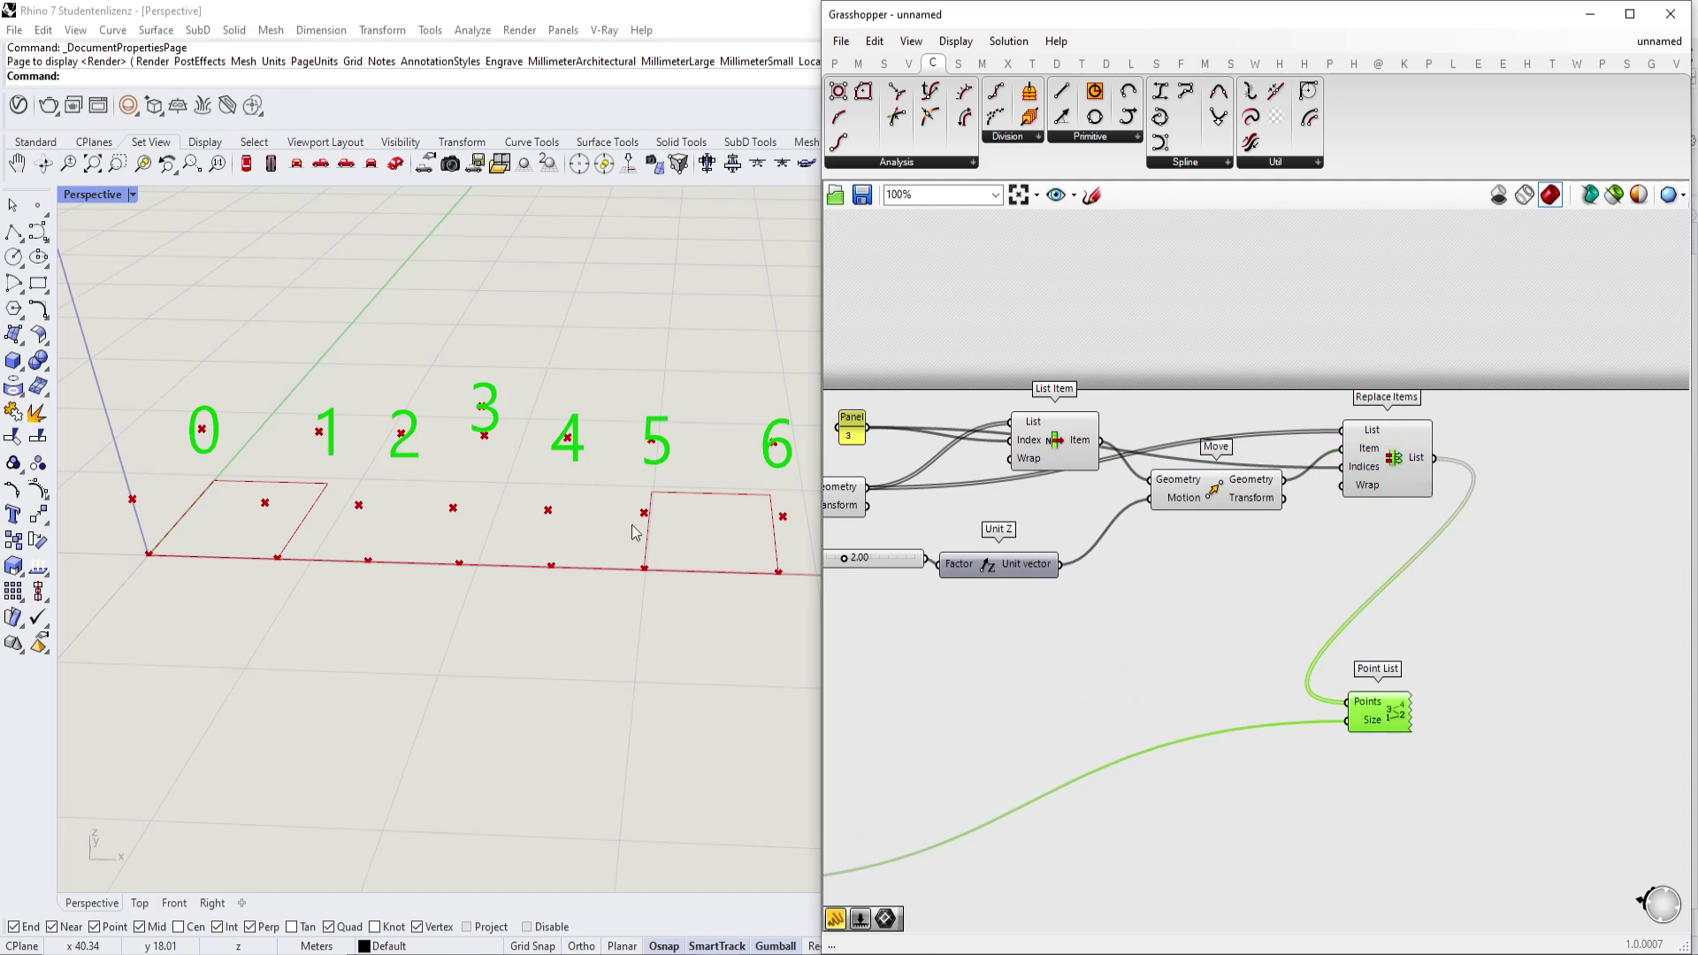
scroll(1046, 531, "up", 3)
mouse_move(1043, 530)
left_mouse_down()
mouse_move(1092, 530)
mouse_move(1066, 530)
left_mouse_up()
Rearrange Replace Items and the Point List so they sit beyond the last Move with clear wires.
right_click_drag(1410, 524, 1074, 541)
left_click_drag(1422, 782, 1589, 703)
right_click_drag(1543, 520, 1310, 538)
left_click_drag(1235, 401, 1260, 370)
left_click_drag(1357, 704, 1474, 686)
left_click_drag(1217, 428, 1231, 463)
right_click_drag(1232, 462, 1562, 415)
scroll(1325, 441, "down", 4)
scroll(1561, 415, "down", 2)
scroll(1350, 441, "up", 3)
right_click_drag(1330, 491, 1234, 491)
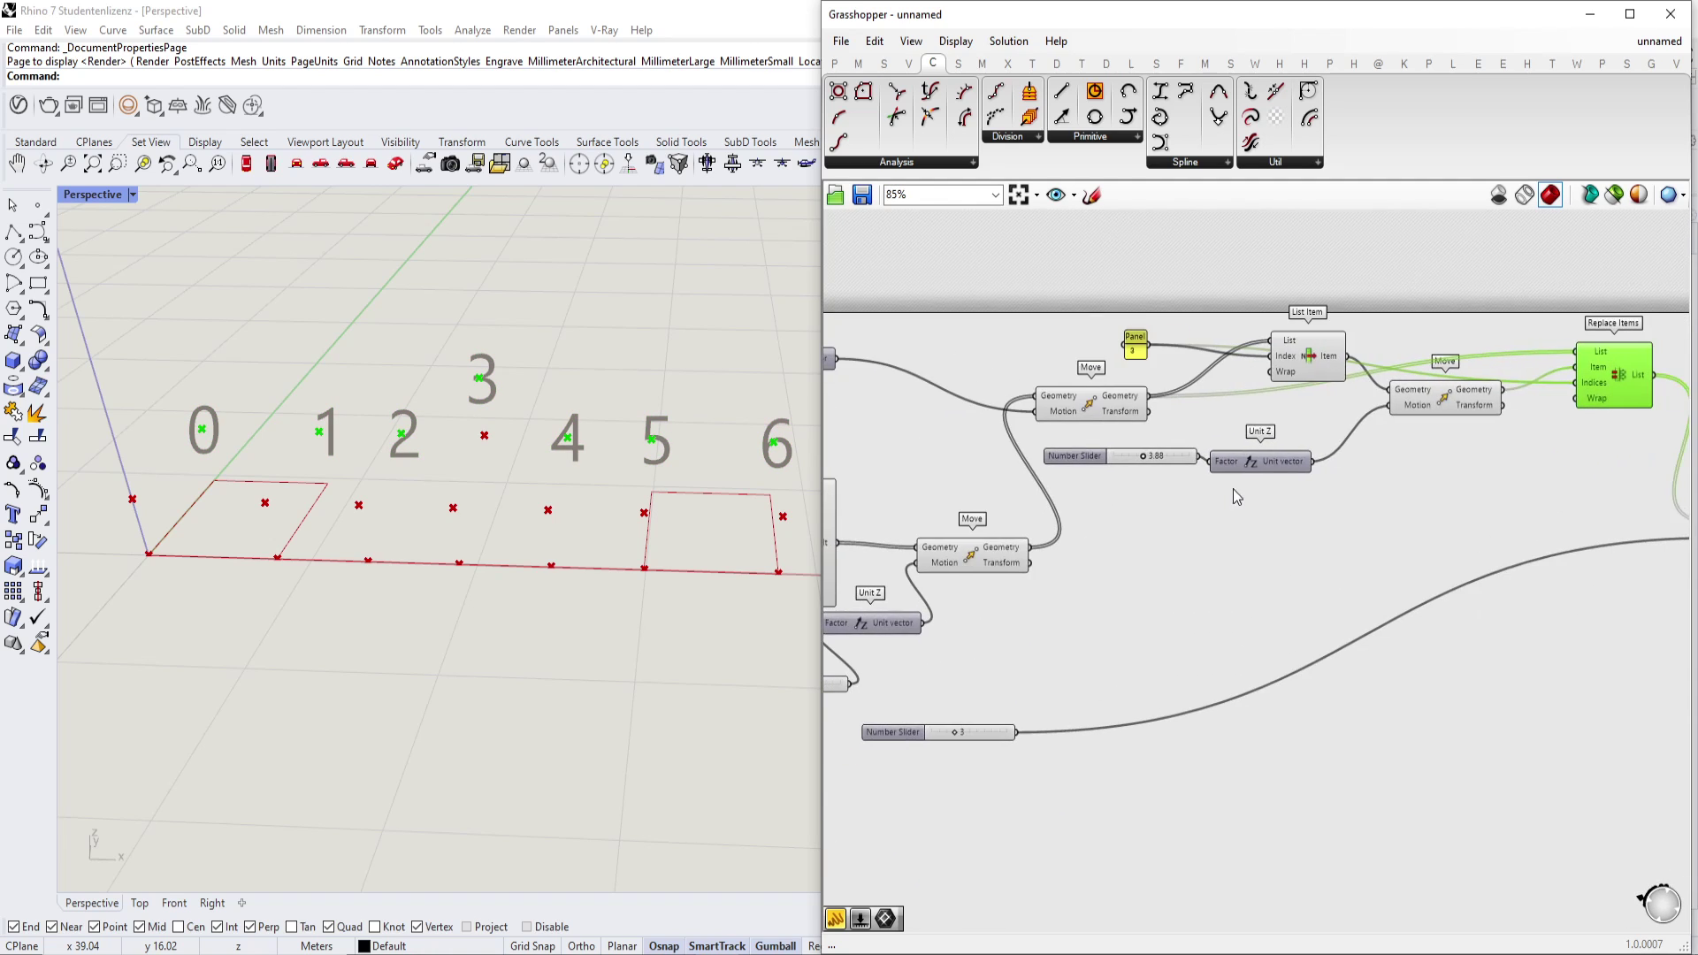
Align the last Unit Z with its slider, raise the List Item, and reposition and resize the index panel beside it.
right_click_drag(1397, 458, 1287, 469)
left_click_drag(1050, 471, 1195, 482)
left_click_drag(1176, 371, 1199, 334)
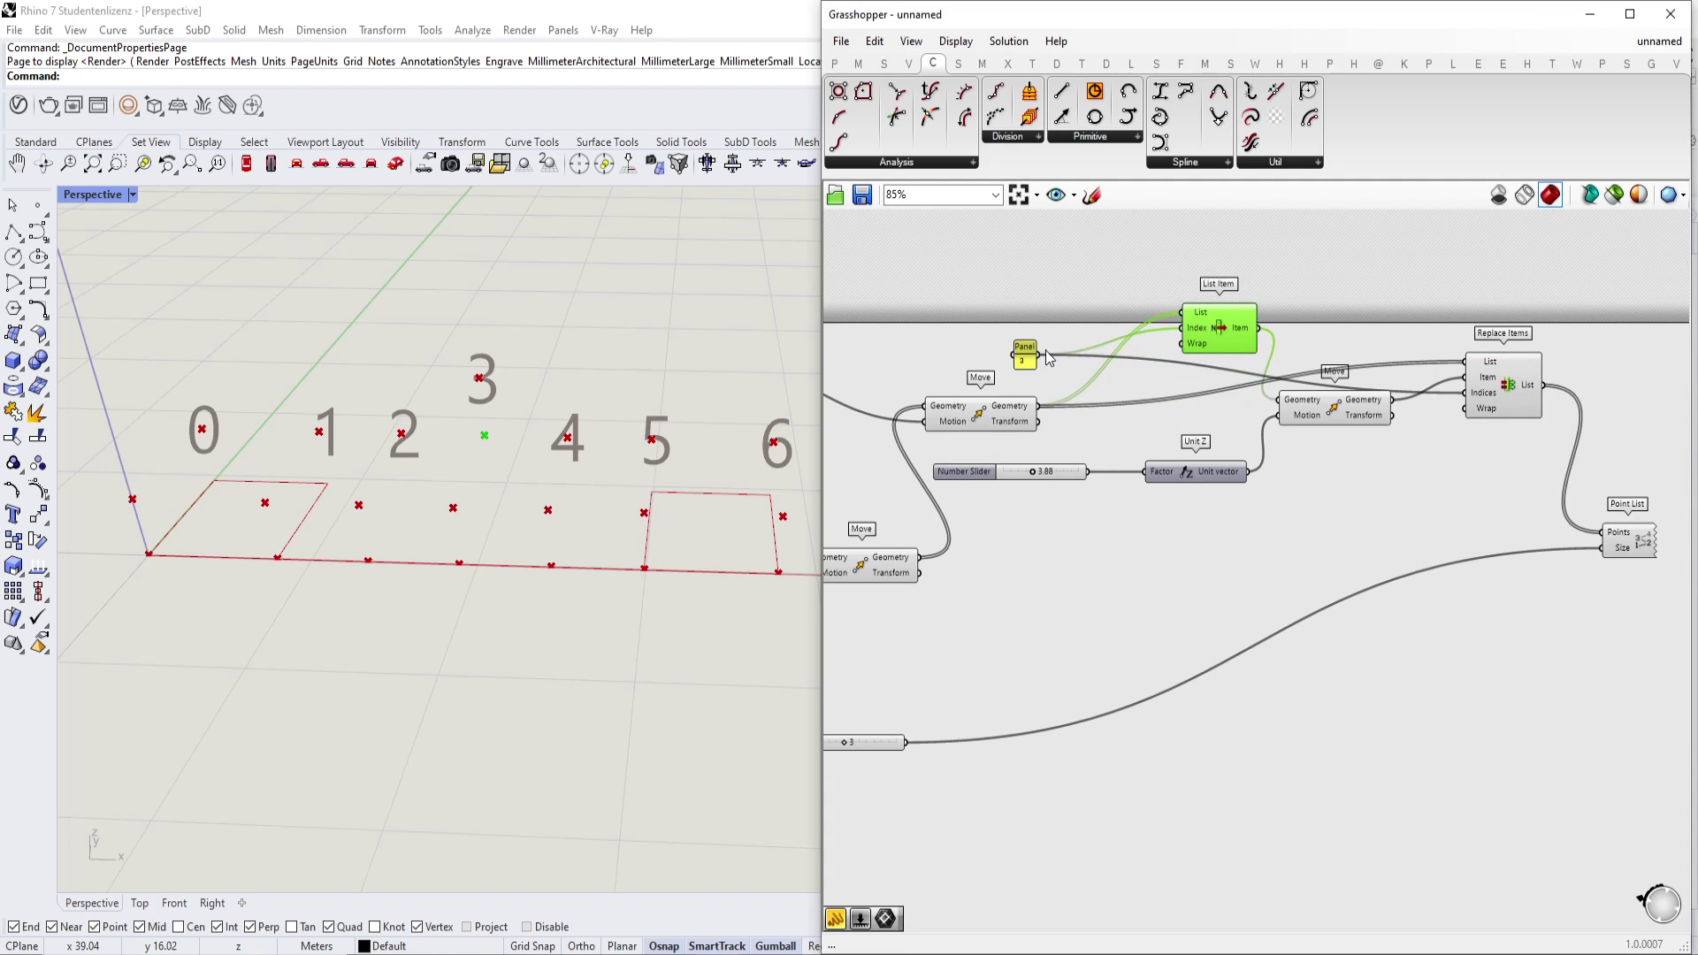
left_click_drag(1013, 354, 987, 318)
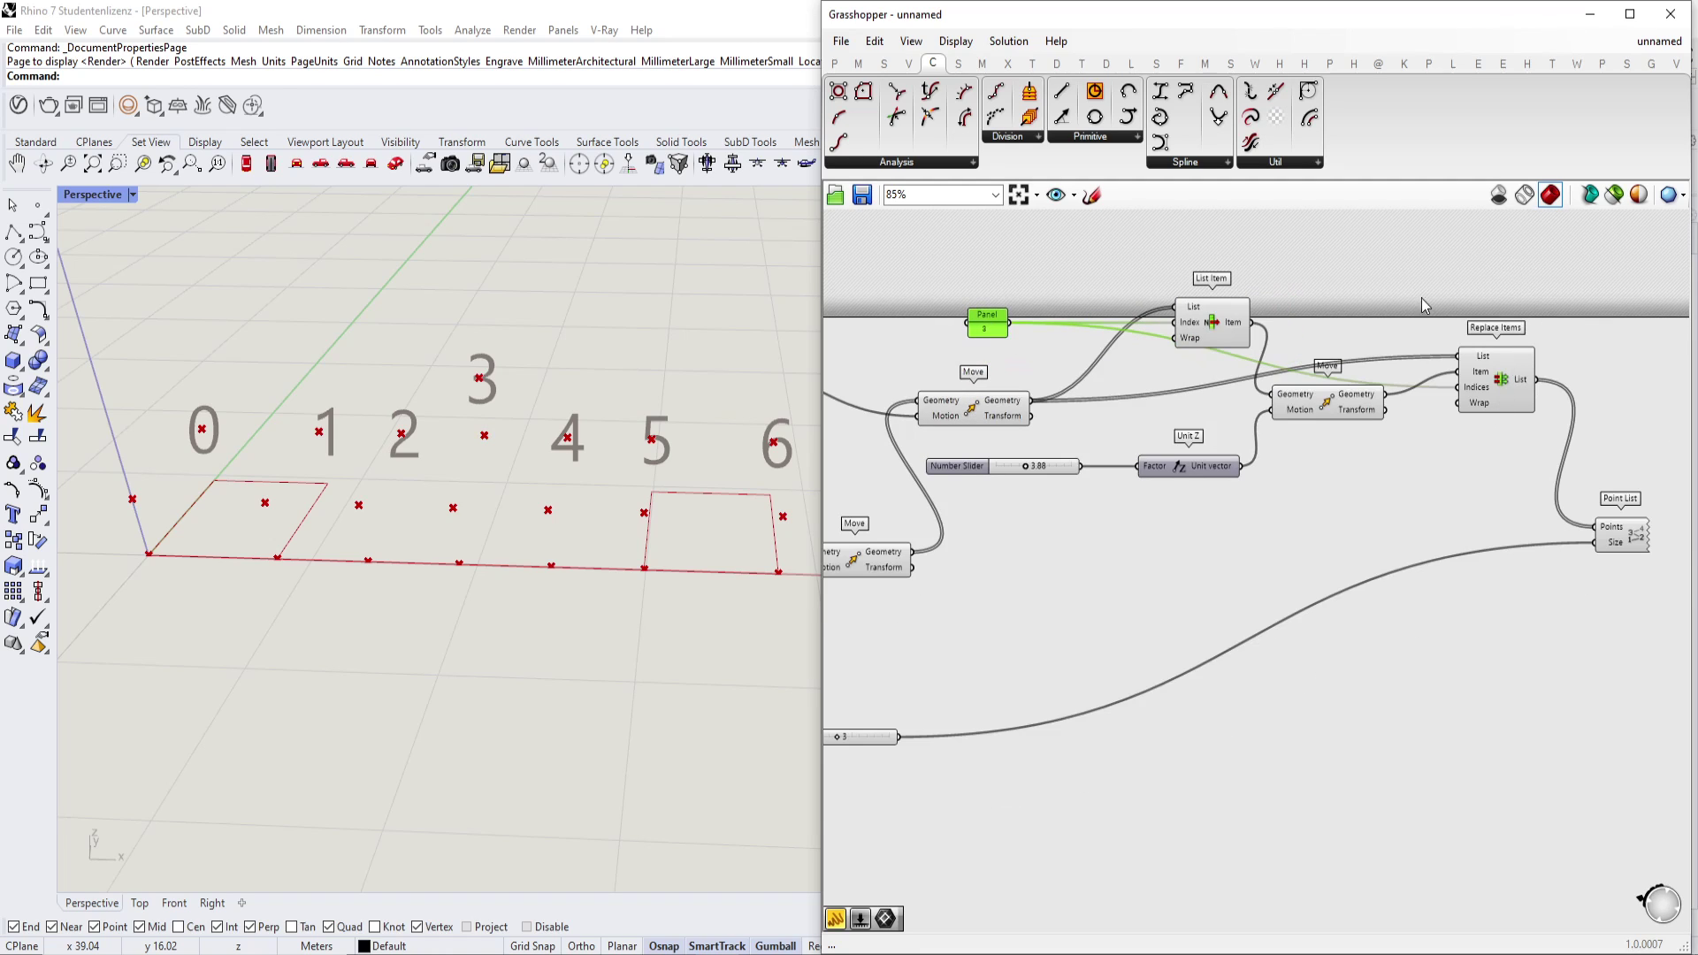
Add a Data parameter beside the index panel and route the panel's connections to List Item and Replace Items through it.
scroll(1003, 386, "up", 3)
double_click(1031, 347)
type("data")
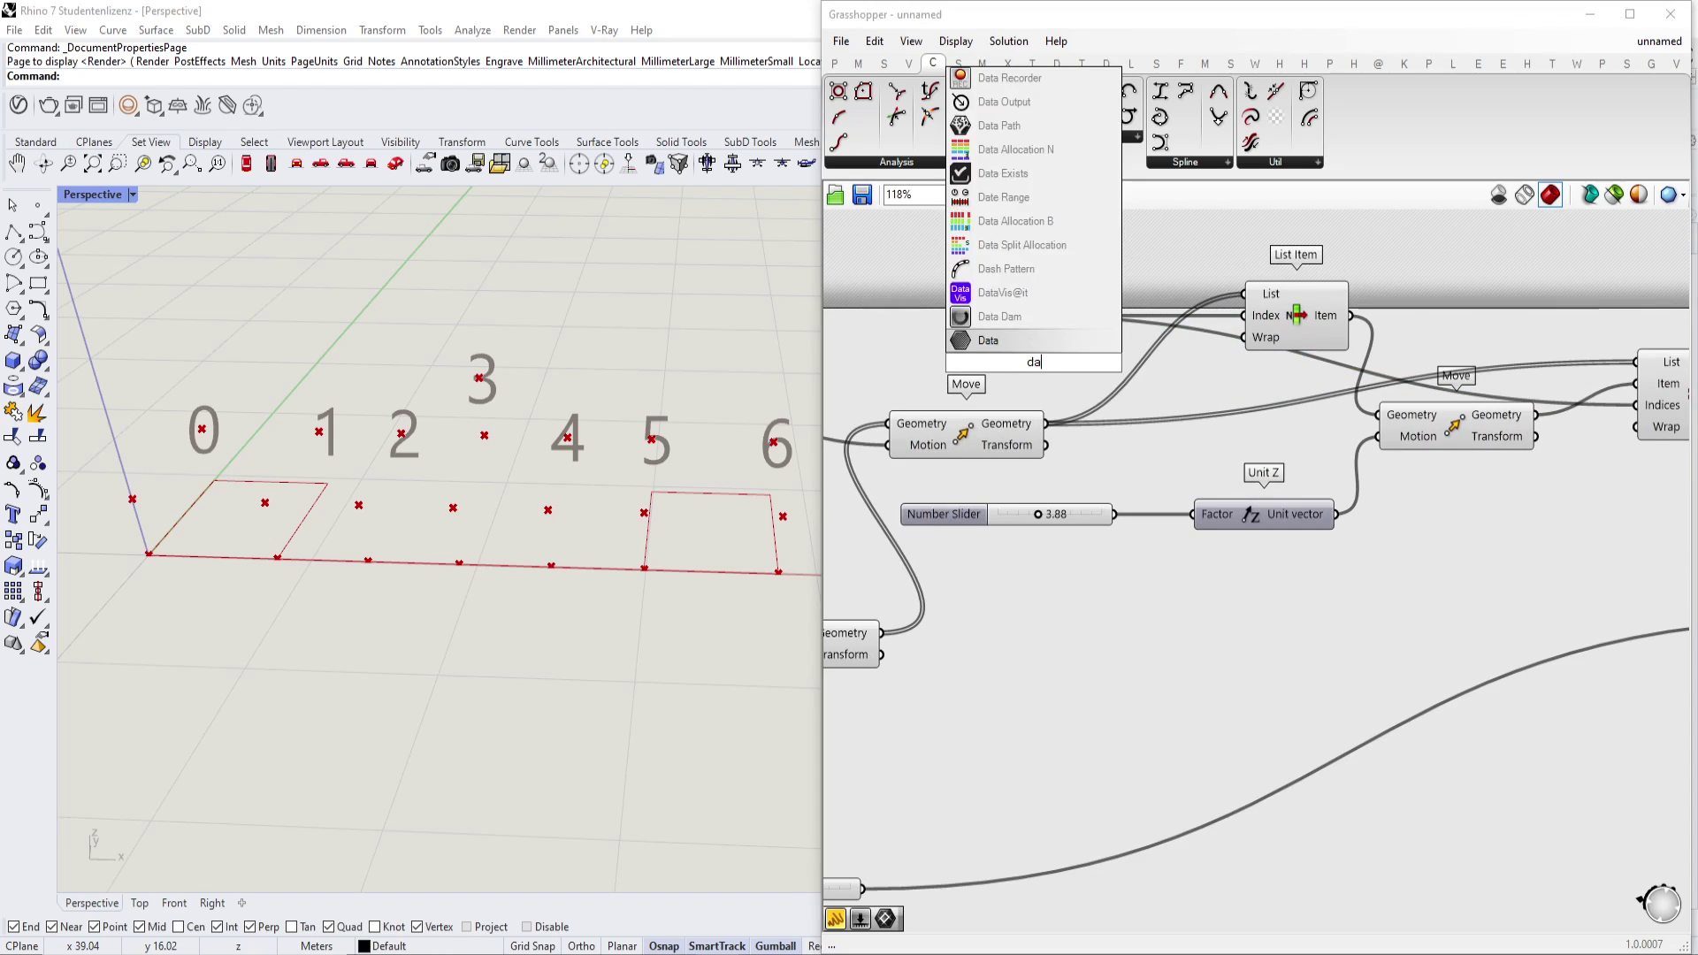
left_click(1029, 342)
left_click_drag(1016, 315, 1058, 364, "ctrl+shift")
left_click_drag(1024, 360, 1065, 329)
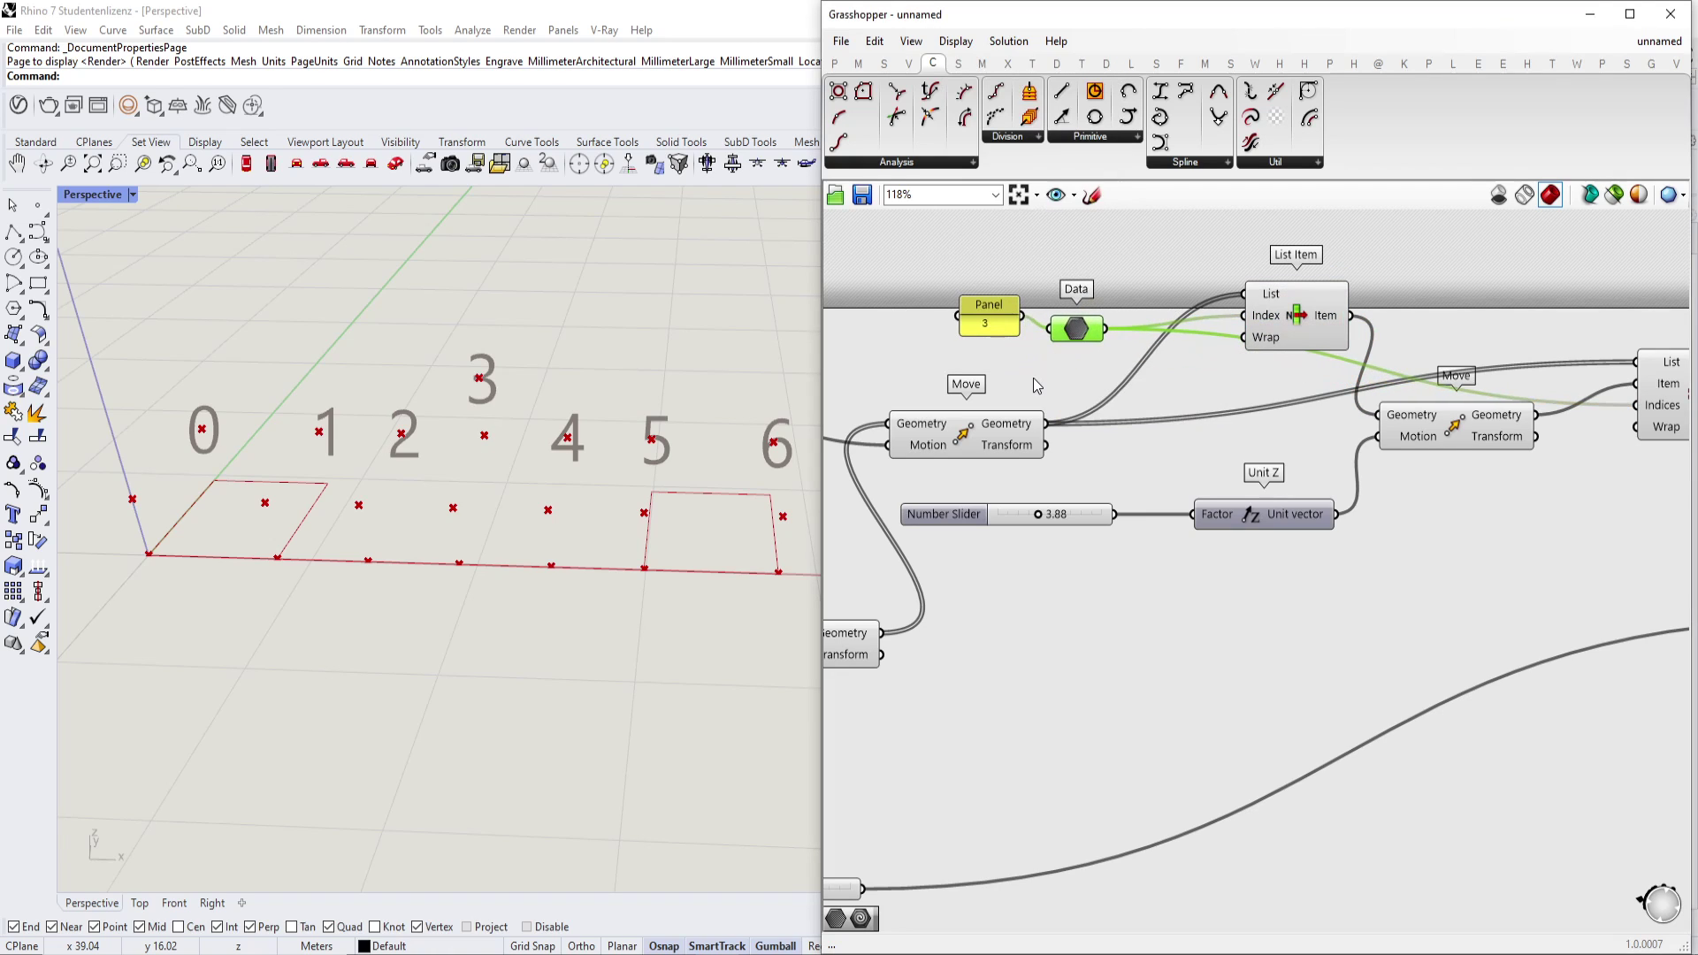
Add a Data parameter beside the last offset Move and route its Geometry output to List Item and Replace Items through it.
double_click(1033, 379)
type("data")
left_click(1028, 353)
left_click_drag(1048, 423, 1098, 425, "ctrl+shift")
left_click_drag(1086, 334, 1089, 328)
right_click(1089, 326)
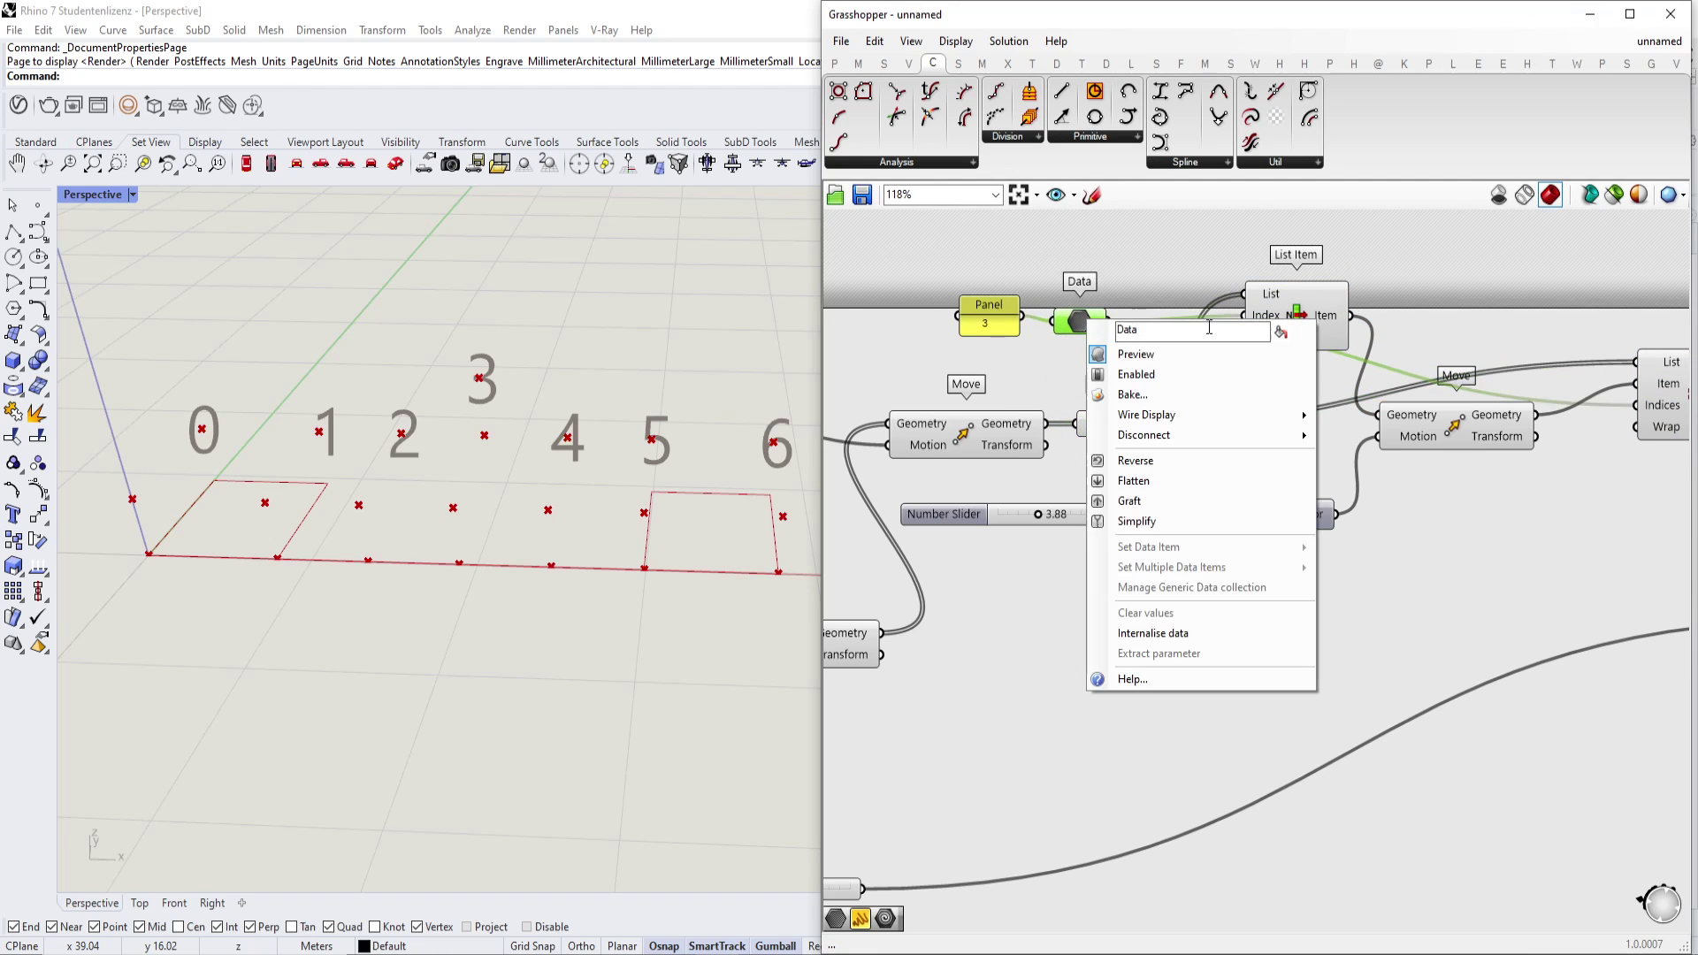
left_click(1067, 333)
left_click(1008, 324)
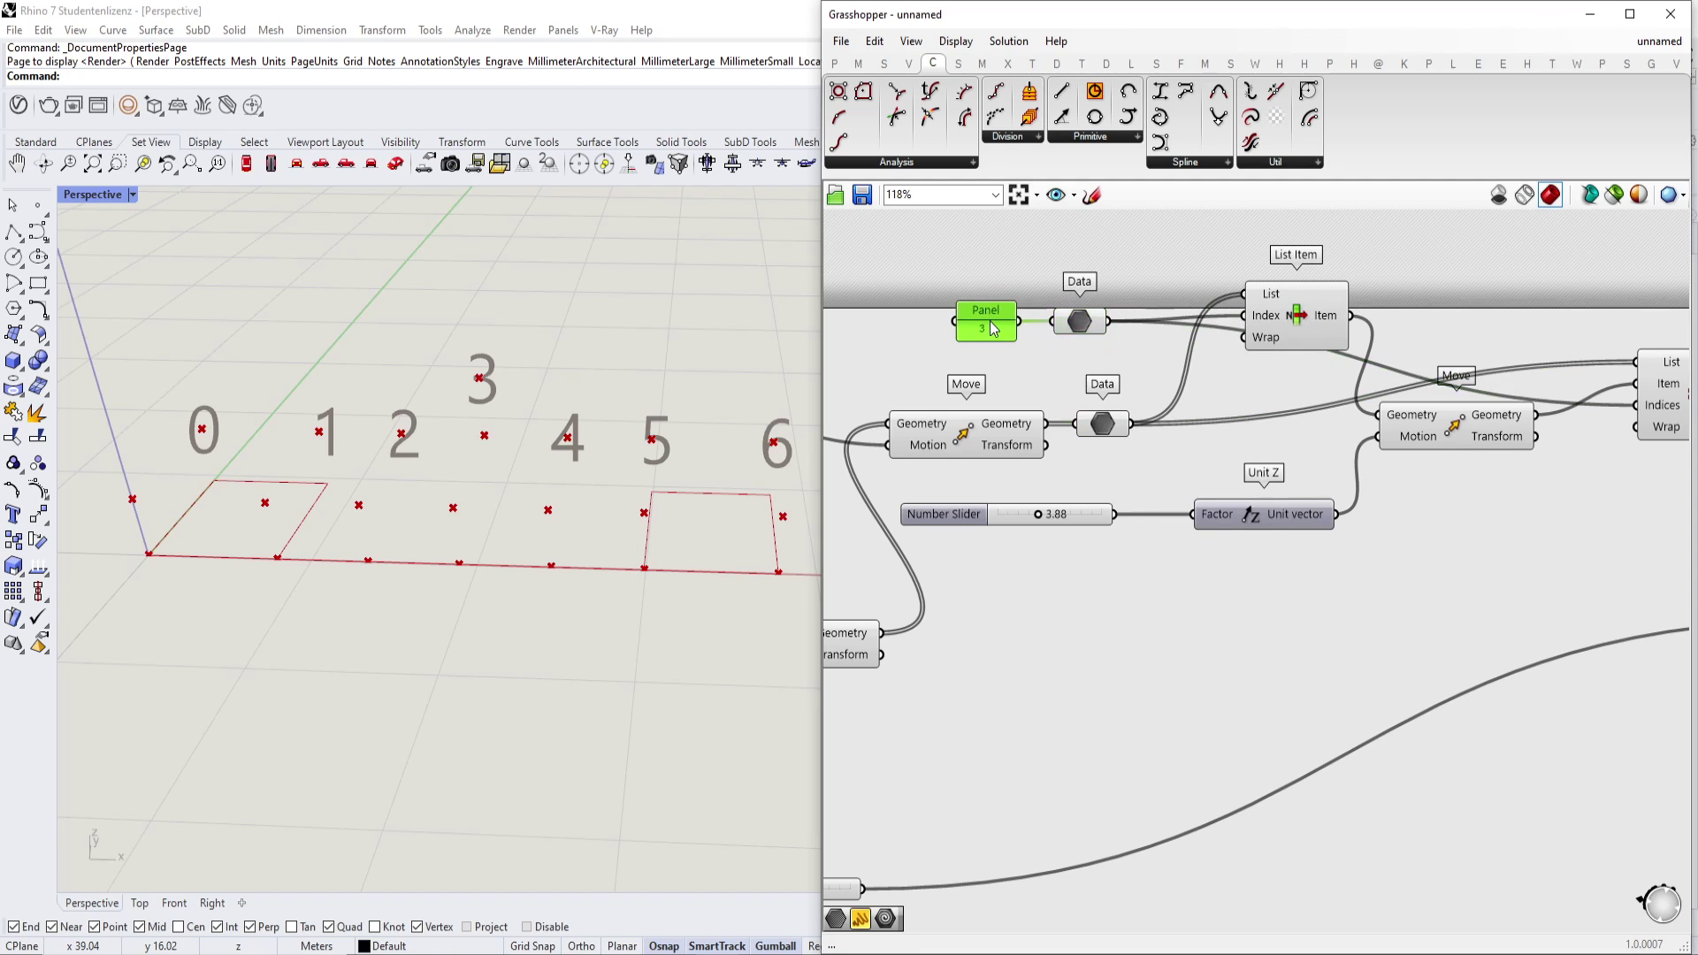
Insert a Relay on the wire between Replace Items and the Point List.
scroll(1242, 352, "down", 1)
right_click_drag(1212, 385, 1102, 379)
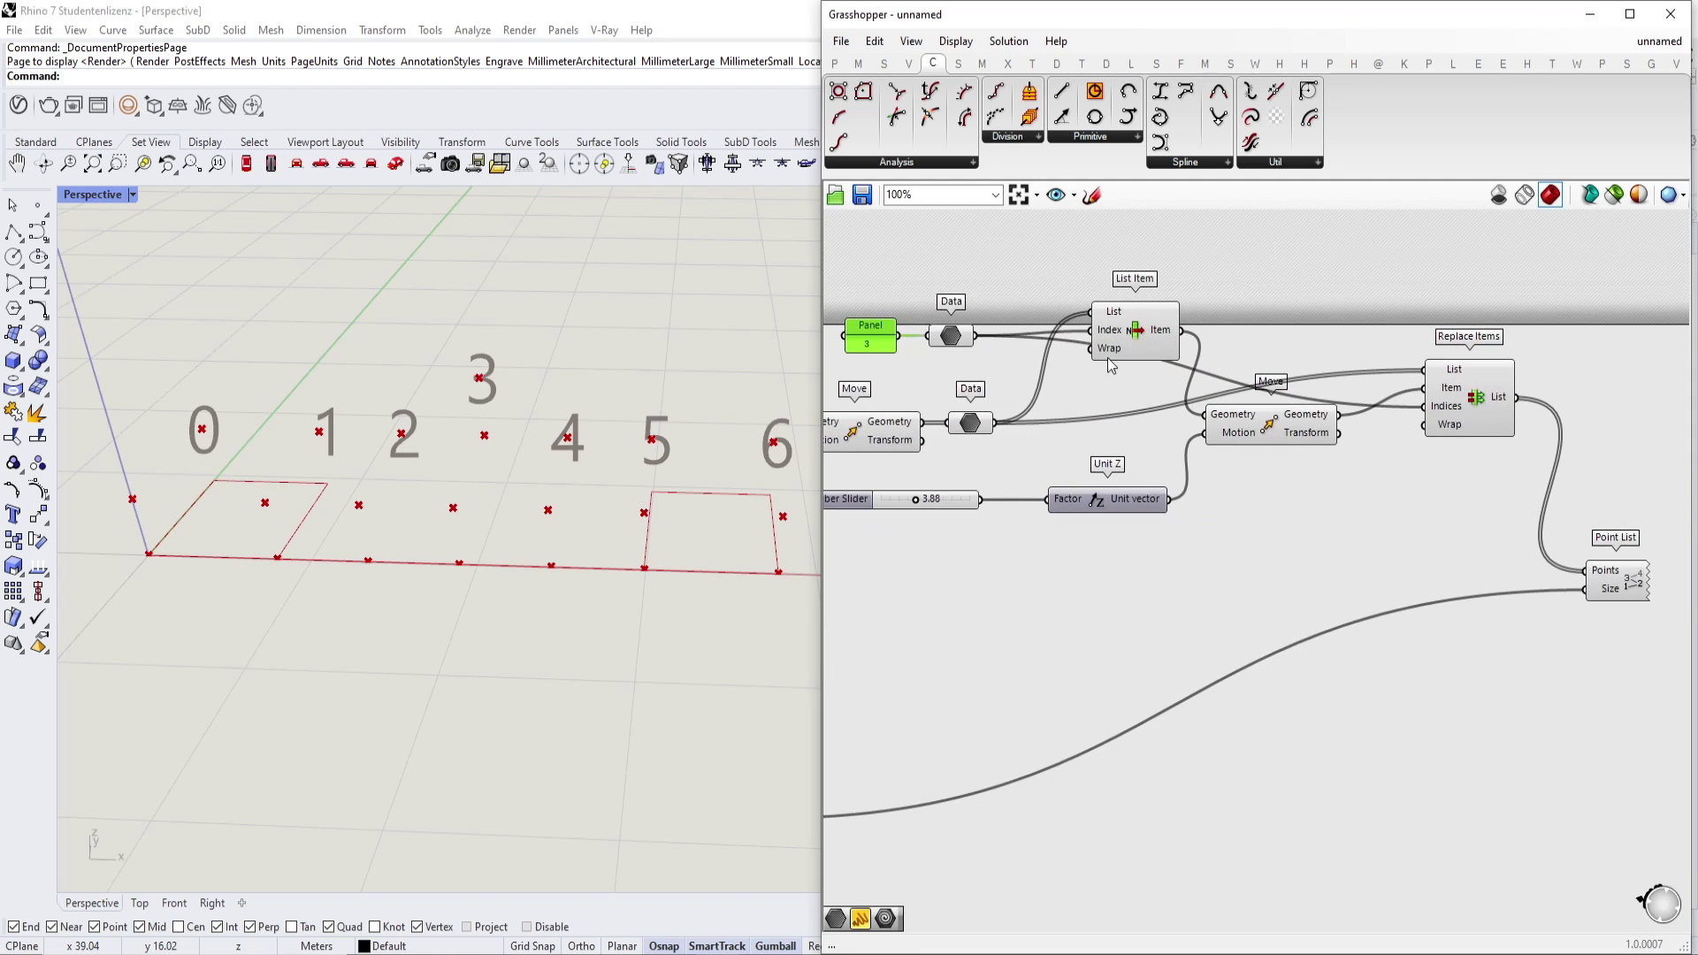
scroll(1177, 504, "down", 1)
double_click(1535, 433)
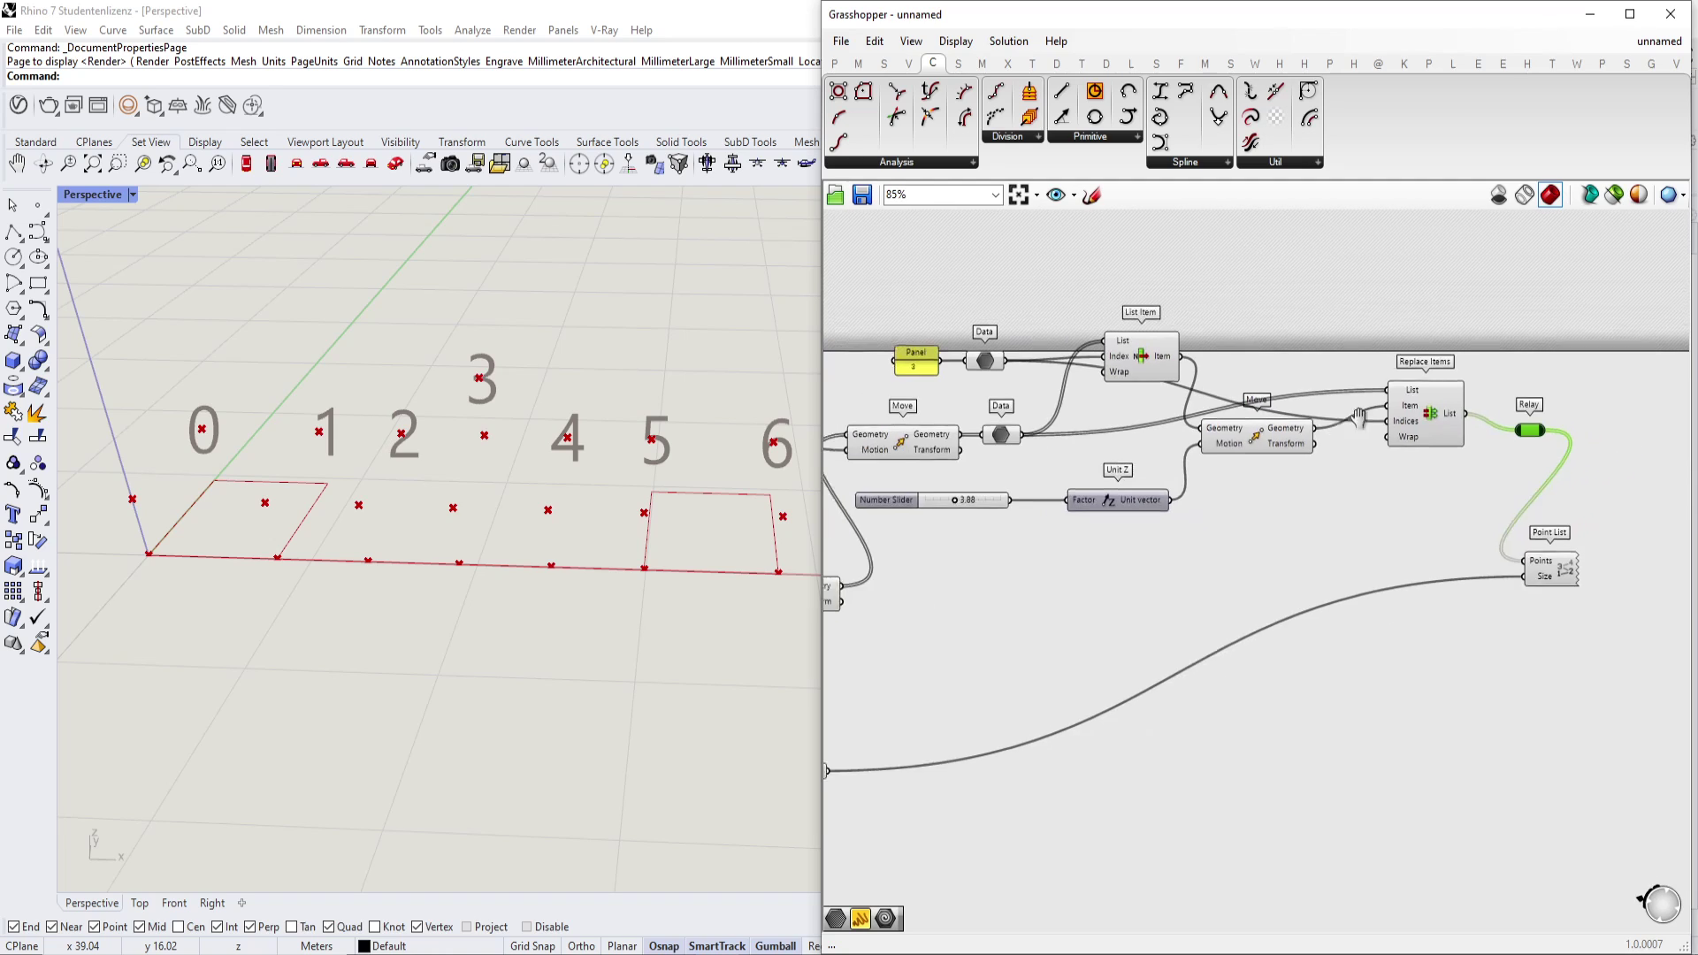
Combine both Data parameters, List Item, Unit Z, the last Move and Replace Items into a cluster.
right_click_drag(1346, 418, 1385, 410)
left_click_drag(1512, 279, 1110, 539)
left_click_drag(1160, 289, 1016, 460, "shift")
middle_click(1181, 347)
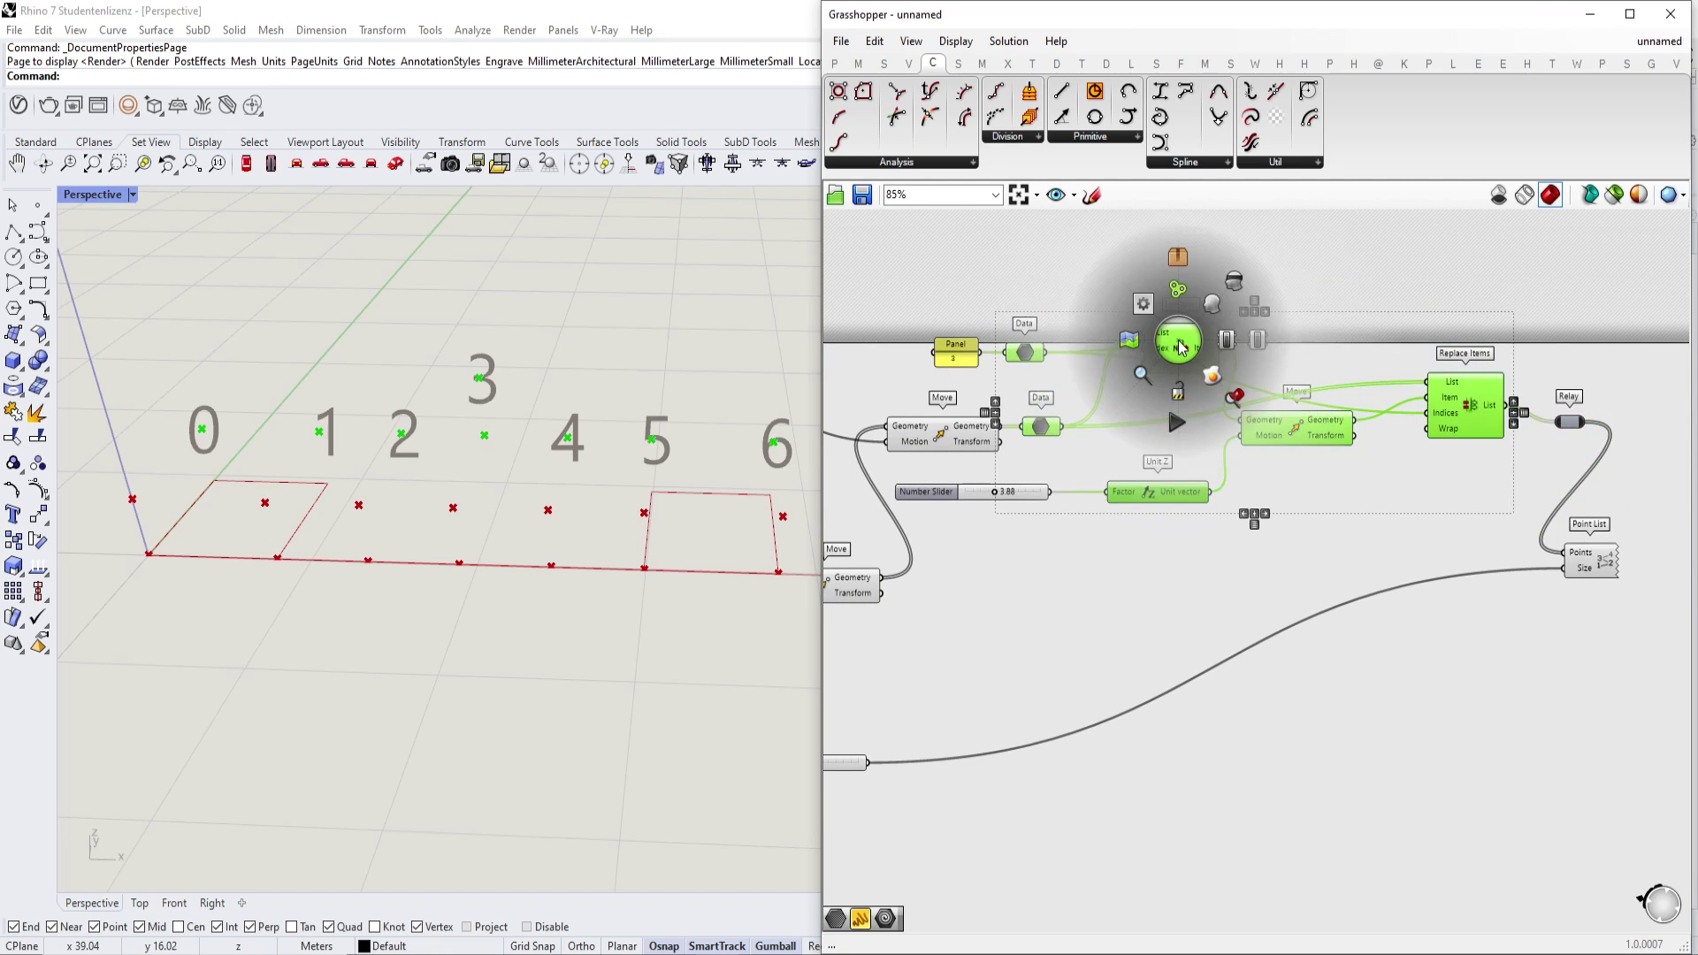
left_click(1177, 257)
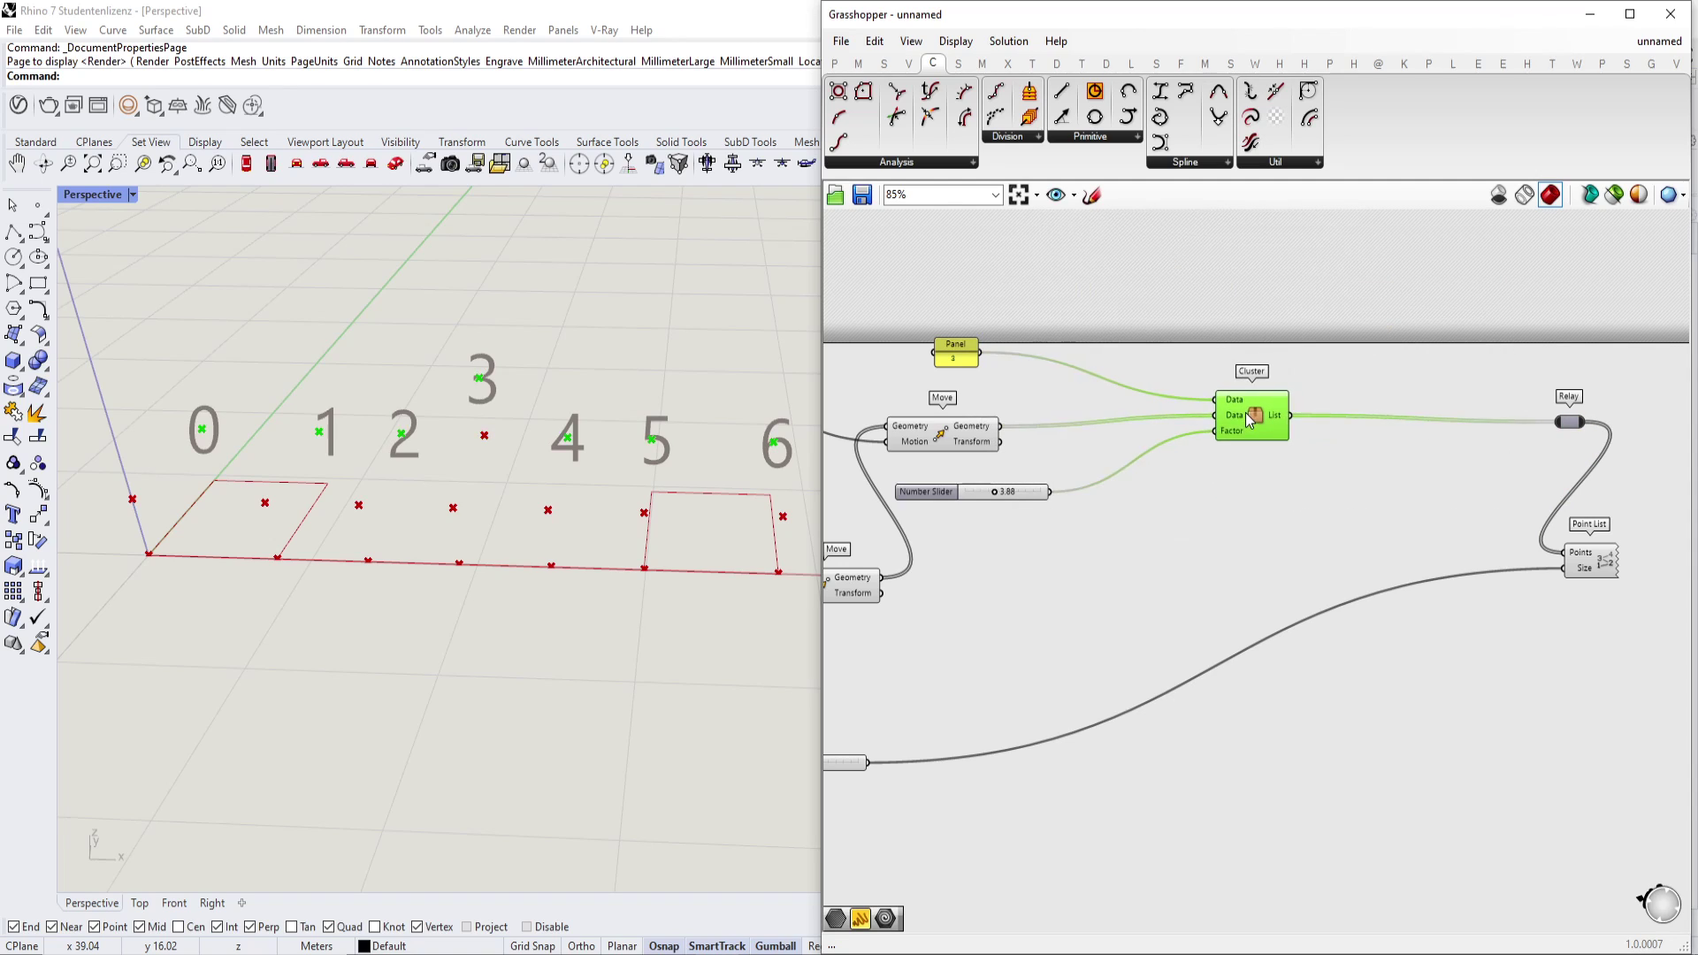
Rename the cluster's two Data inputs to Index and Points, and bring the Move and the Factor slider closer to it.
scroll(1145, 426, "up", 1)
left_click_drag(908, 437, 979, 436)
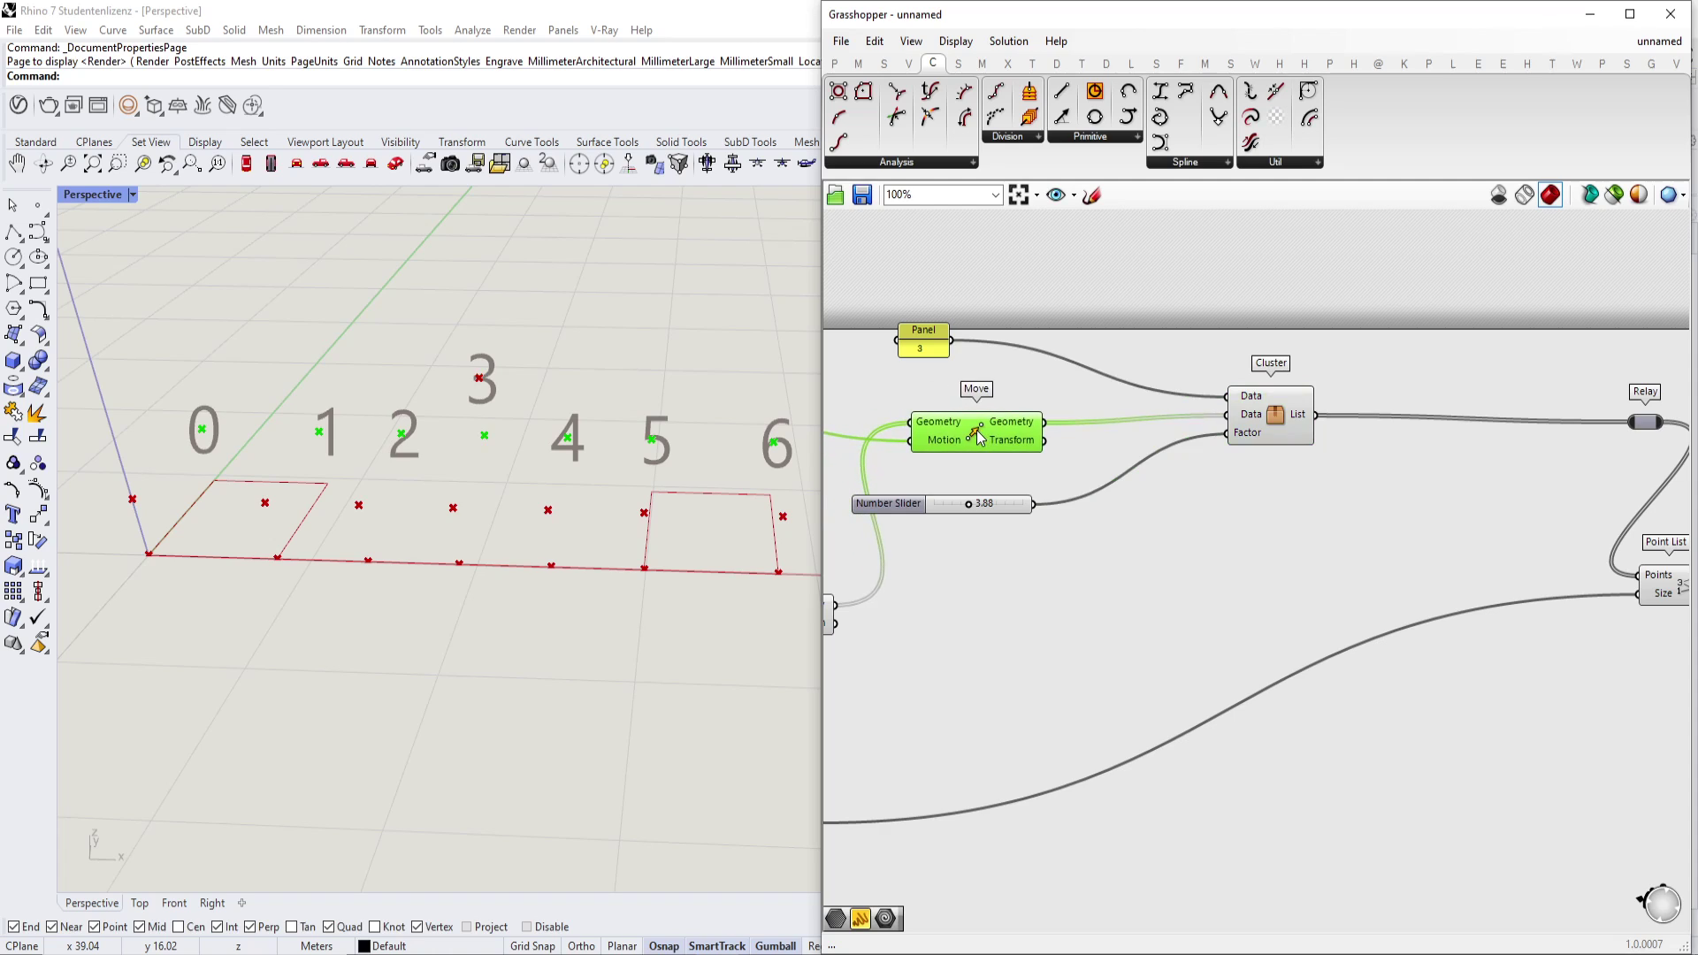
scroll(1242, 415, "up", 2)
right_click(1240, 414)
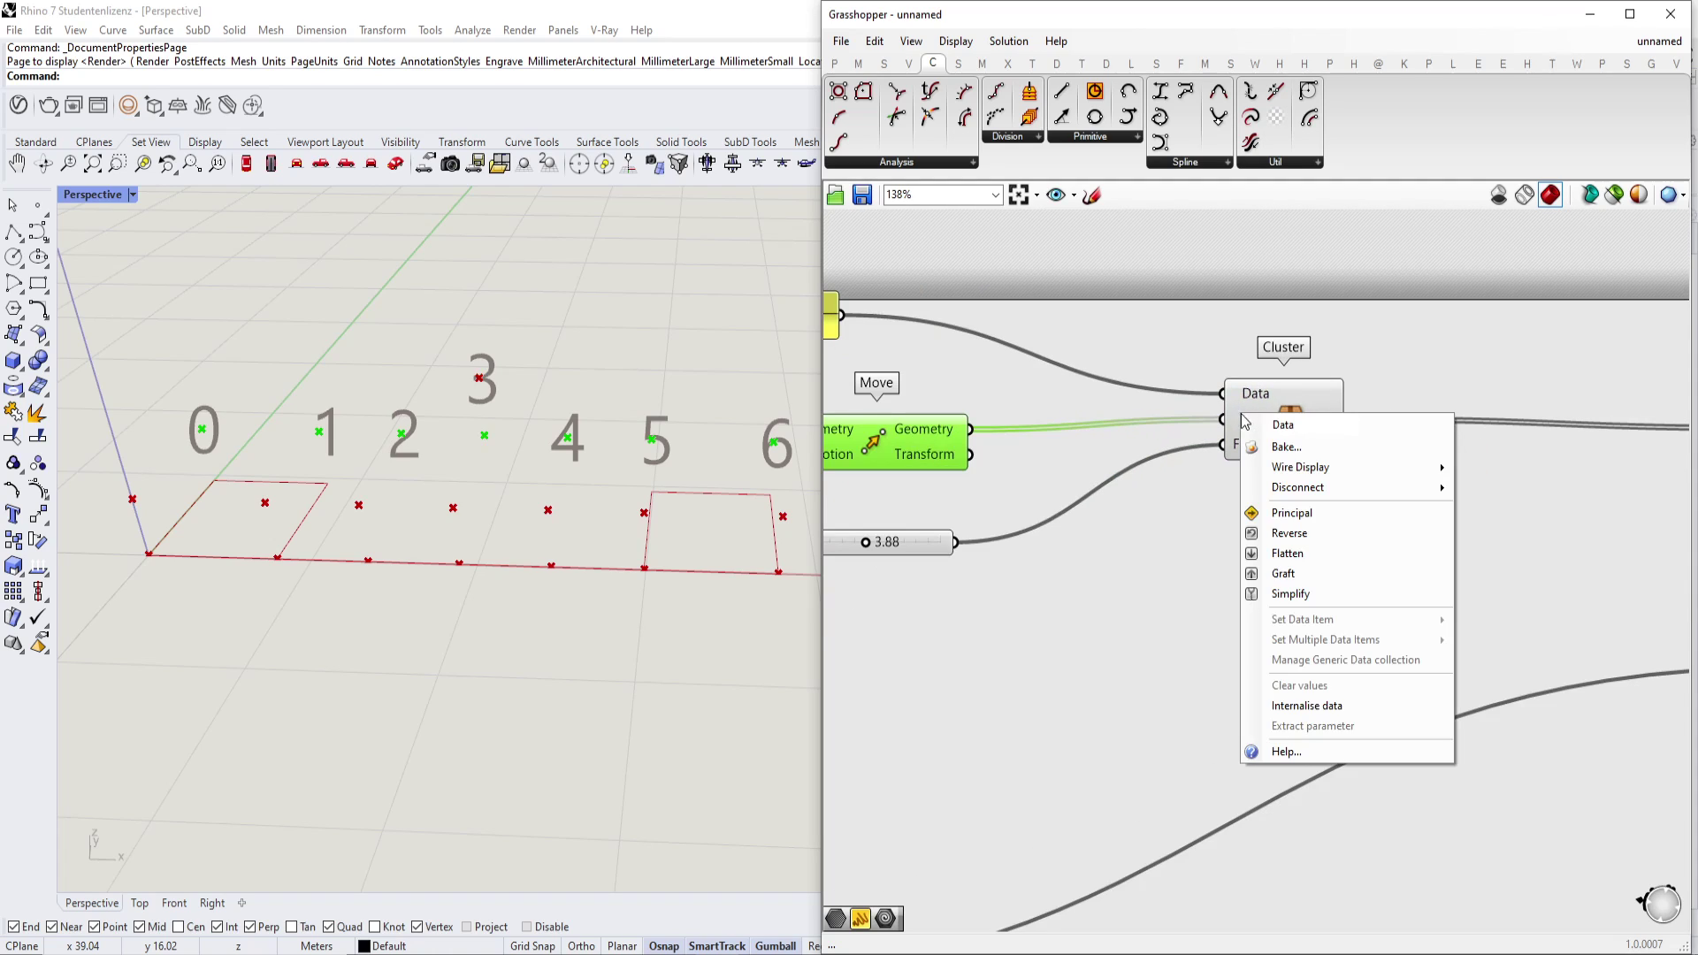
left_click(1331, 424)
left_click(1158, 367)
right_click(1250, 399)
type("ndex")
key("Return")
right_click_drag(1096, 496, 1173, 487)
left_click_drag(984, 530, 1149, 495)
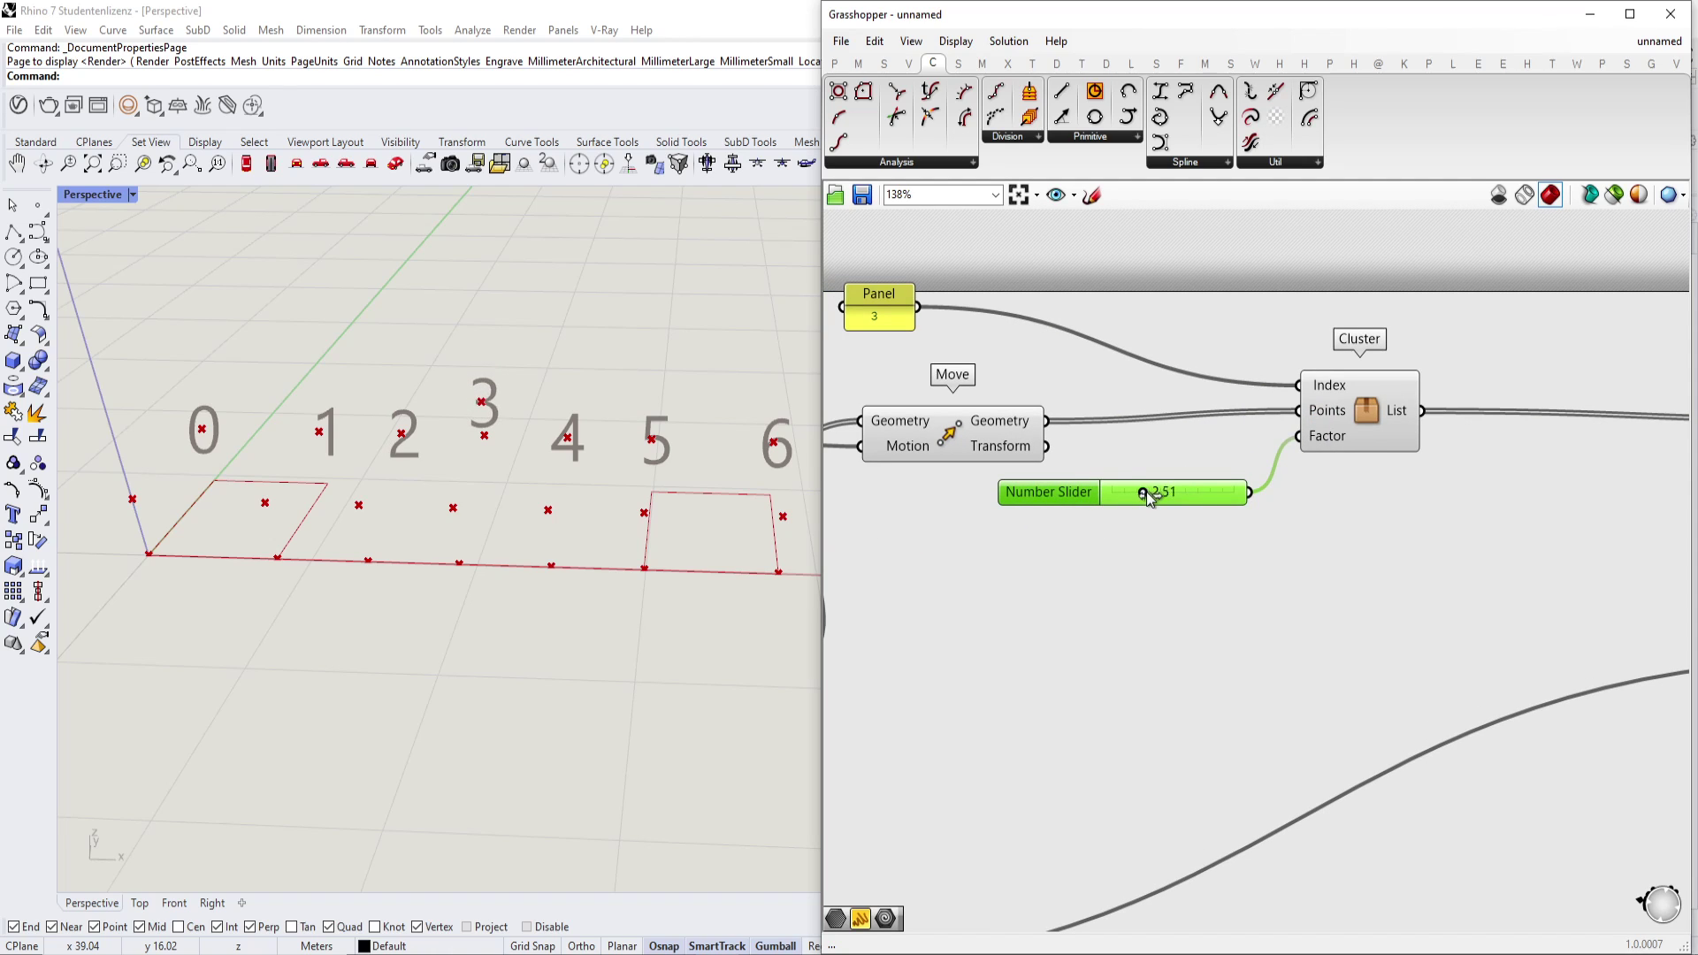
Duplicate the cluster and place the copy below the original.
scroll(1232, 494, "down", 2)
left_click(1298, 410)
key("ctrl+c")
key("ctrl+v")
left_click_drag(1298, 410, 1313, 577)
Duplicate the Factor slider, give the copy a negative minimum, and connect it to the second cluster's Factor in place of the original.
scroll(1099, 611, "up", 2)
left_click(1204, 414)
key("ctrl+c")
key("ctrl+v")
mouse_move(1204, 413)
left_mouse_down()
mouse_move(1154, 573)
mouse_move(1100, 651)
left_mouse_up()
double_click(1025, 568)
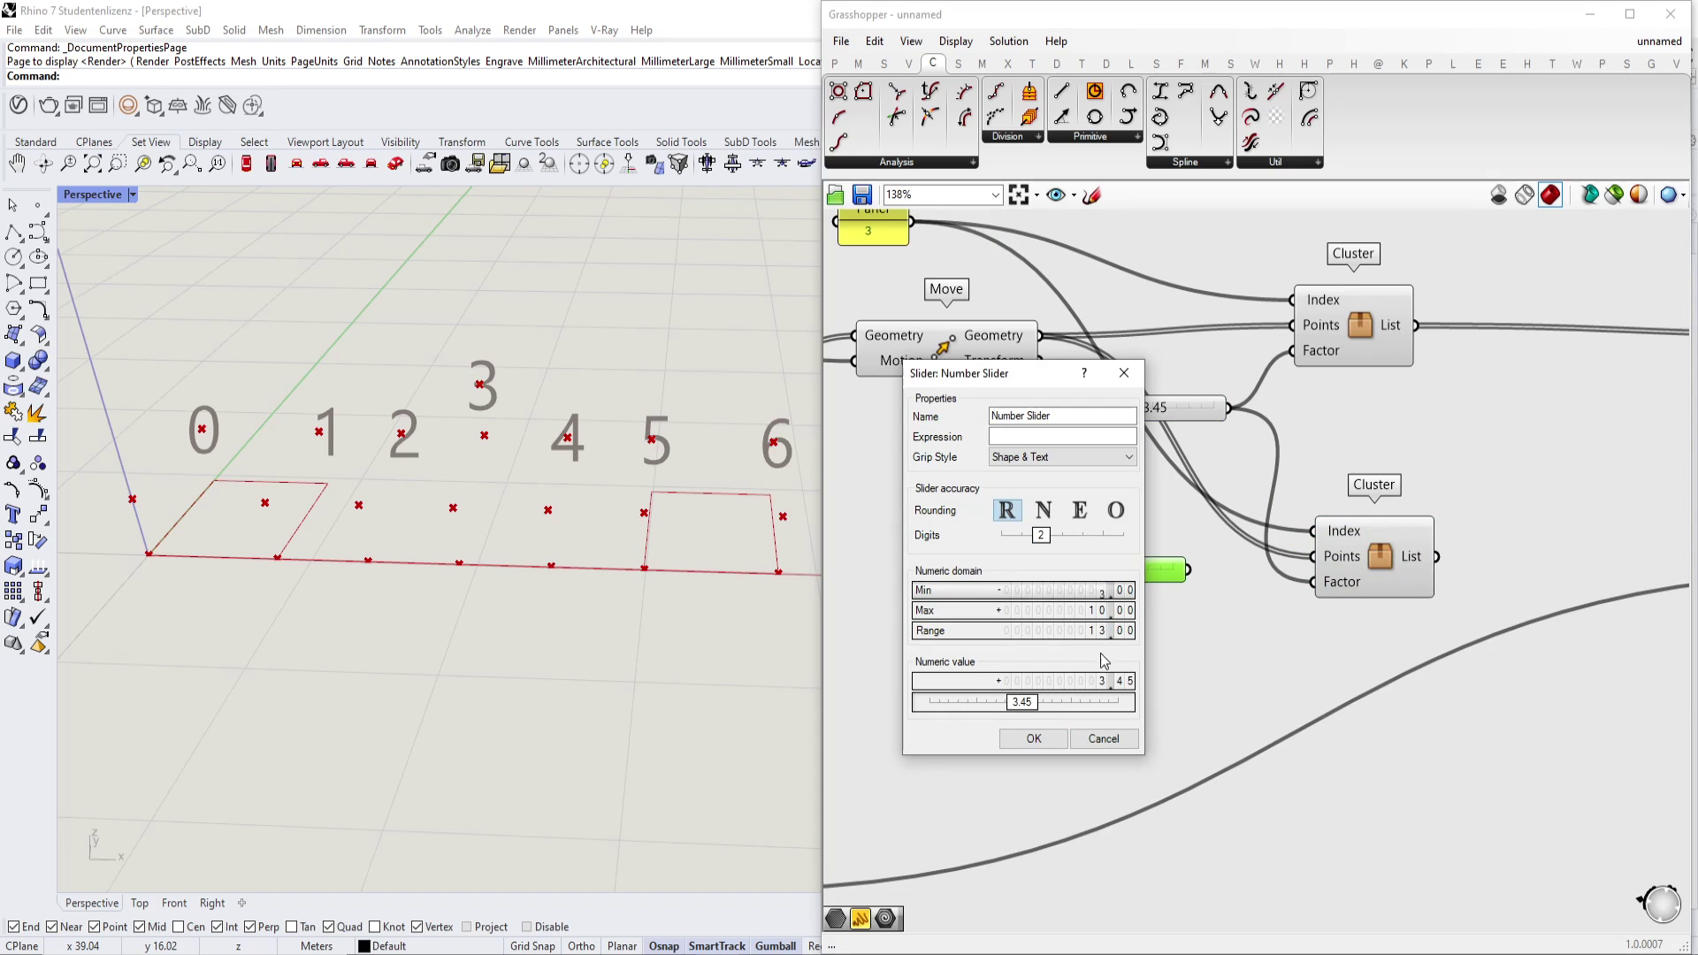
left_click(1036, 738)
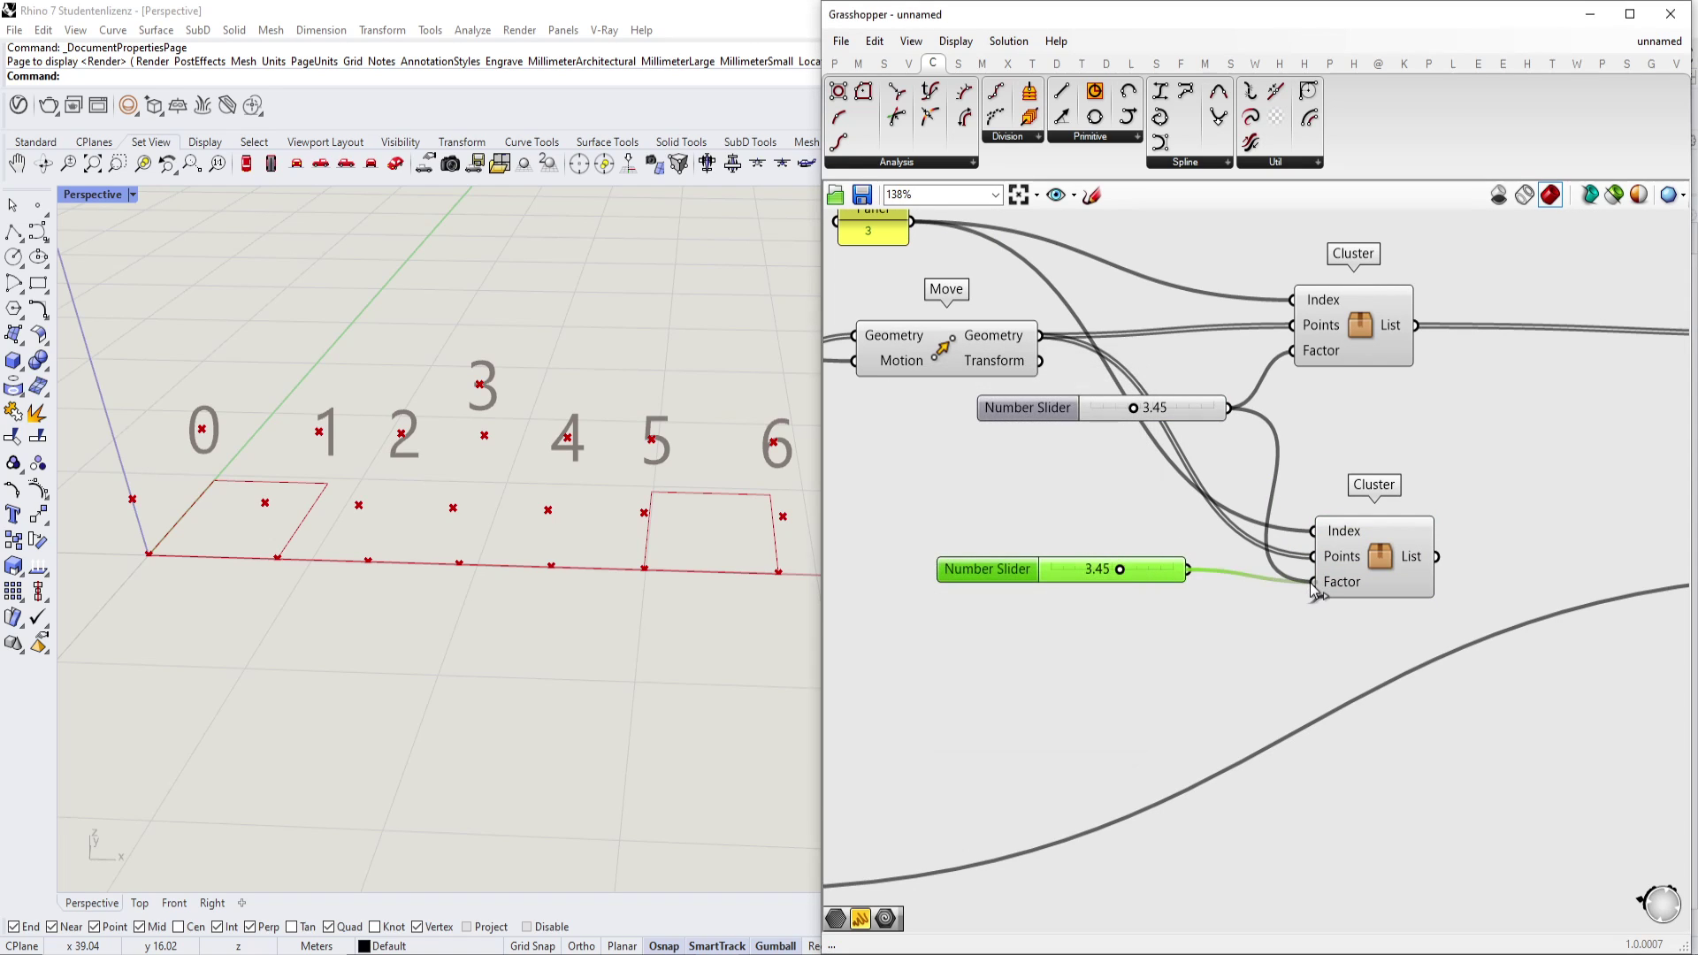
Connect the Geometry output of the Move after Merge to the second cluster's Points, replacing the existing wire.
scroll(1314, 590, "down", 2)
right_click_drag(1065, 528, 1230, 497)
left_click(1043, 537)
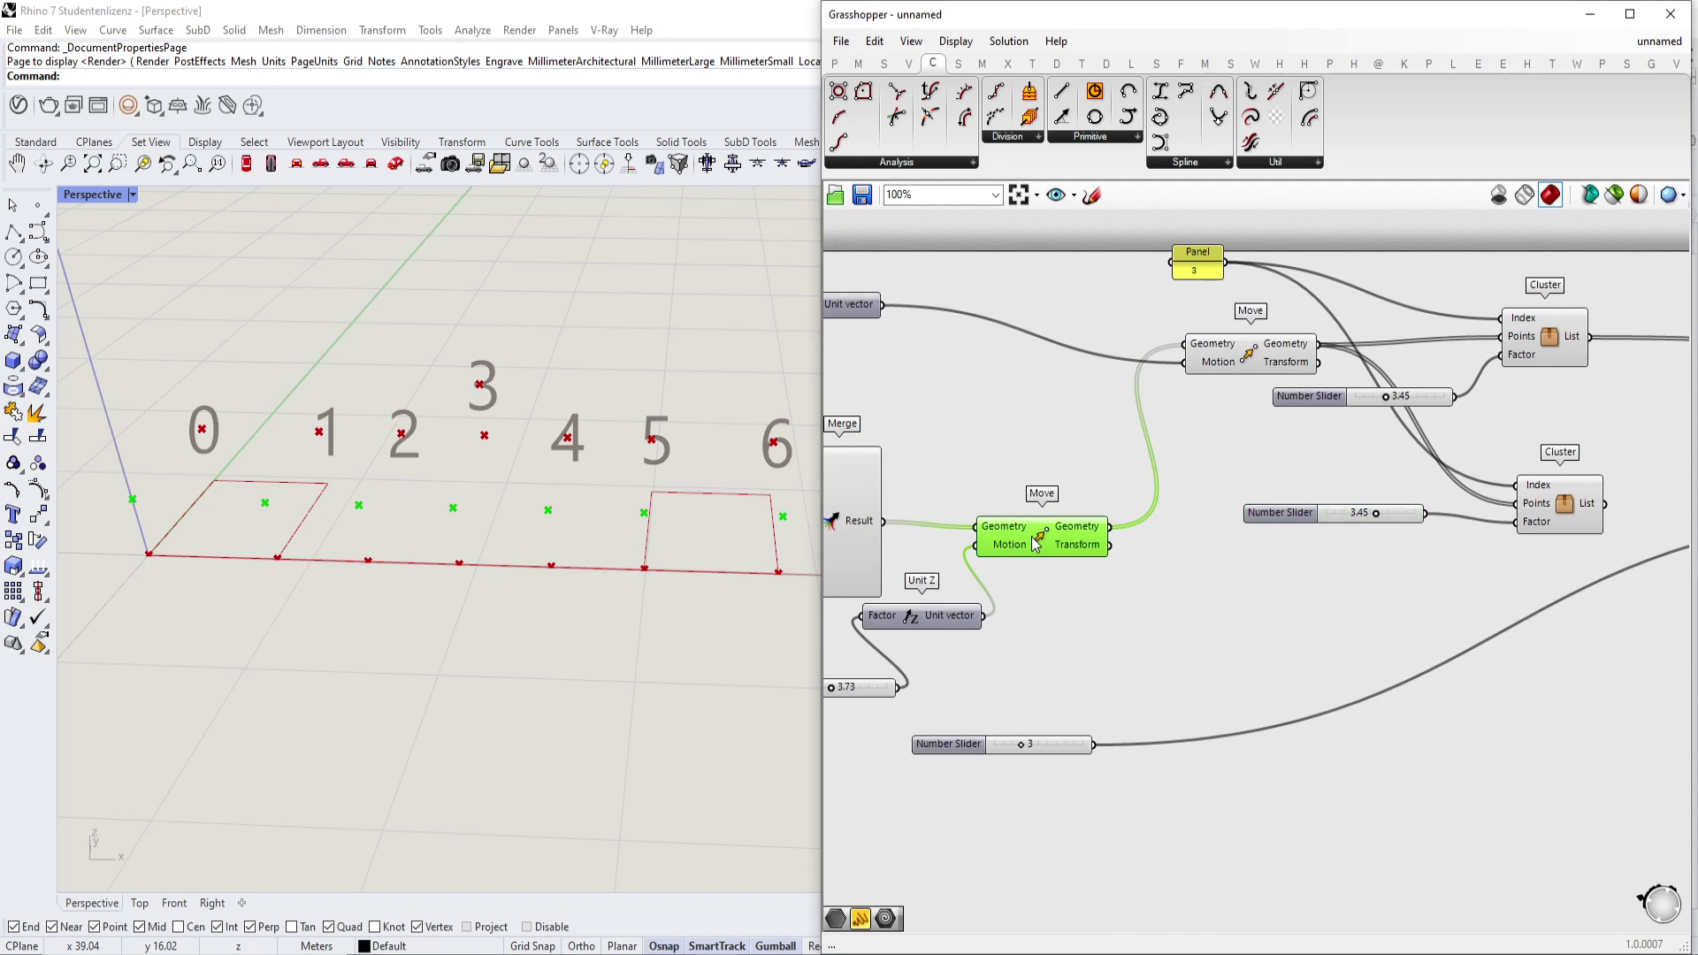
right_click_drag(934, 537, 1016, 522)
right_click_drag(1200, 509, 1140, 509)
right_click_drag(1202, 365, 1205, 439)
left_click_drag(1135, 590, 1543, 565)
right_click_drag(1463, 565, 1228, 557)
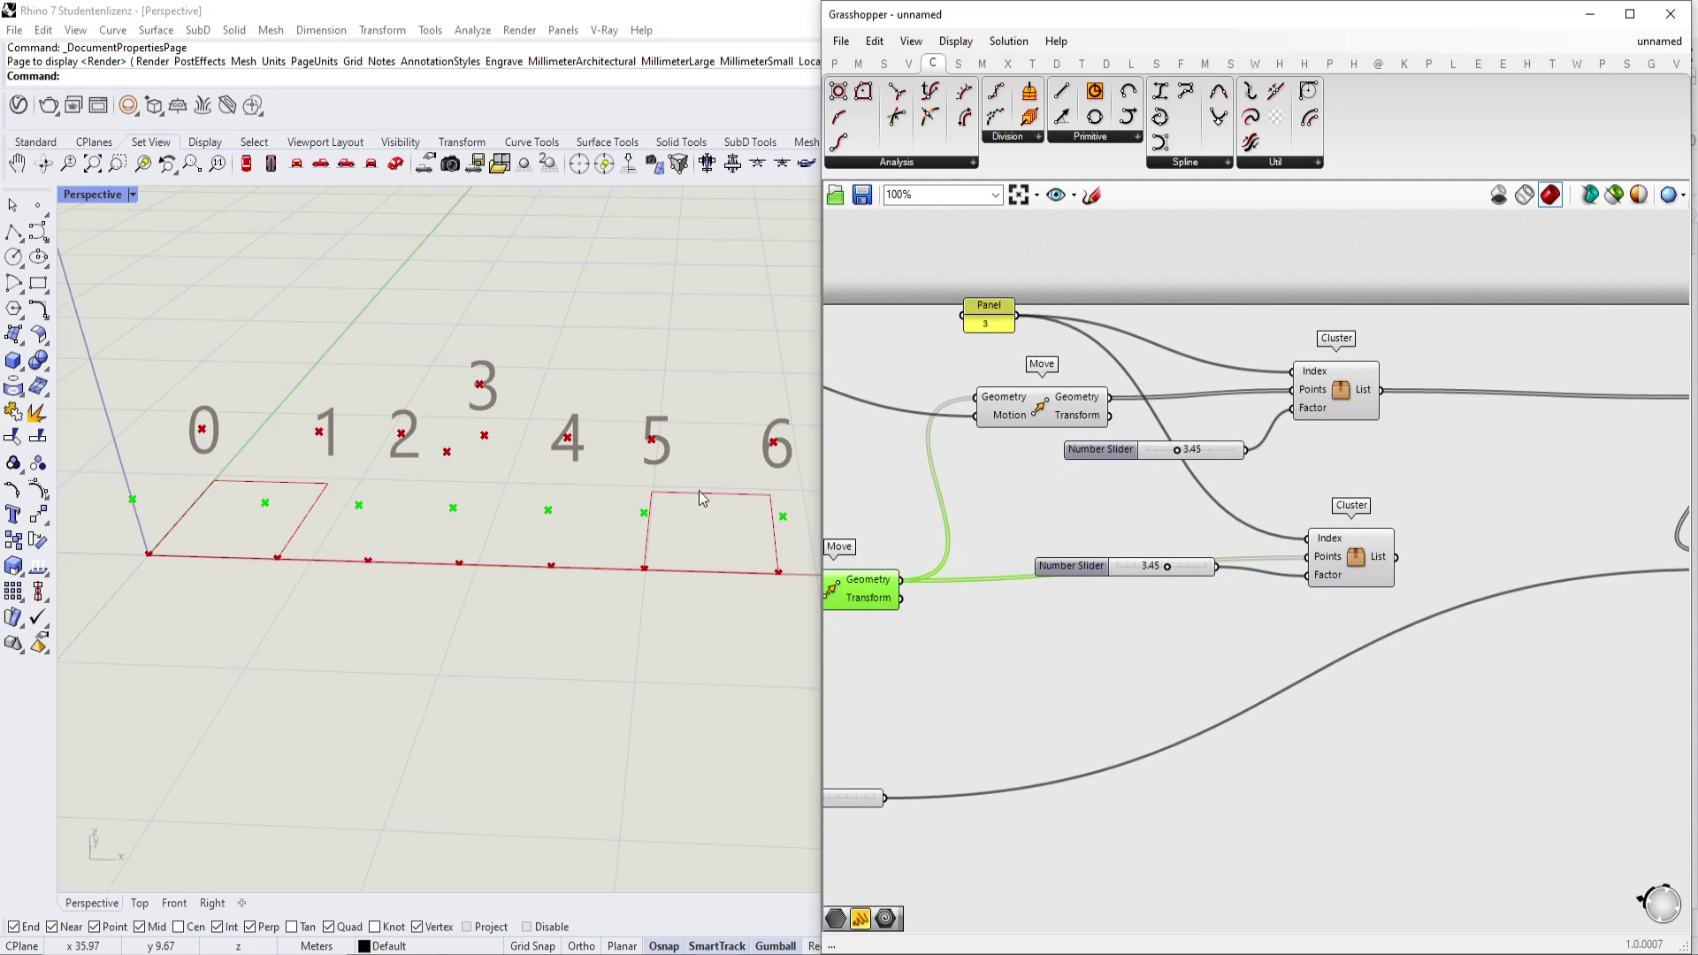
left_click(1357, 555)
right_click_drag(661, 544, 601, 479)
right_click_drag(1135, 554, 1189, 533)
right_click_drag(637, 531, 557, 511)
Turn off the preview of the intermediate Move components, Merge and Line SDL, leaving the rectangles displayed.
scroll(1172, 554, "up", 2)
right_click_drag(862, 569, 1213, 570)
scroll(957, 561, "down", 3)
left_click(1208, 570)
left_click(1072, 556)
right_click_drag(1052, 549, 1353, 541)
scroll(1352, 541, "down", 3)
left_click_drag(1268, 367, 1107, 667)
scroll(1092, 590, "up", 2)
left_click(1016, 646)
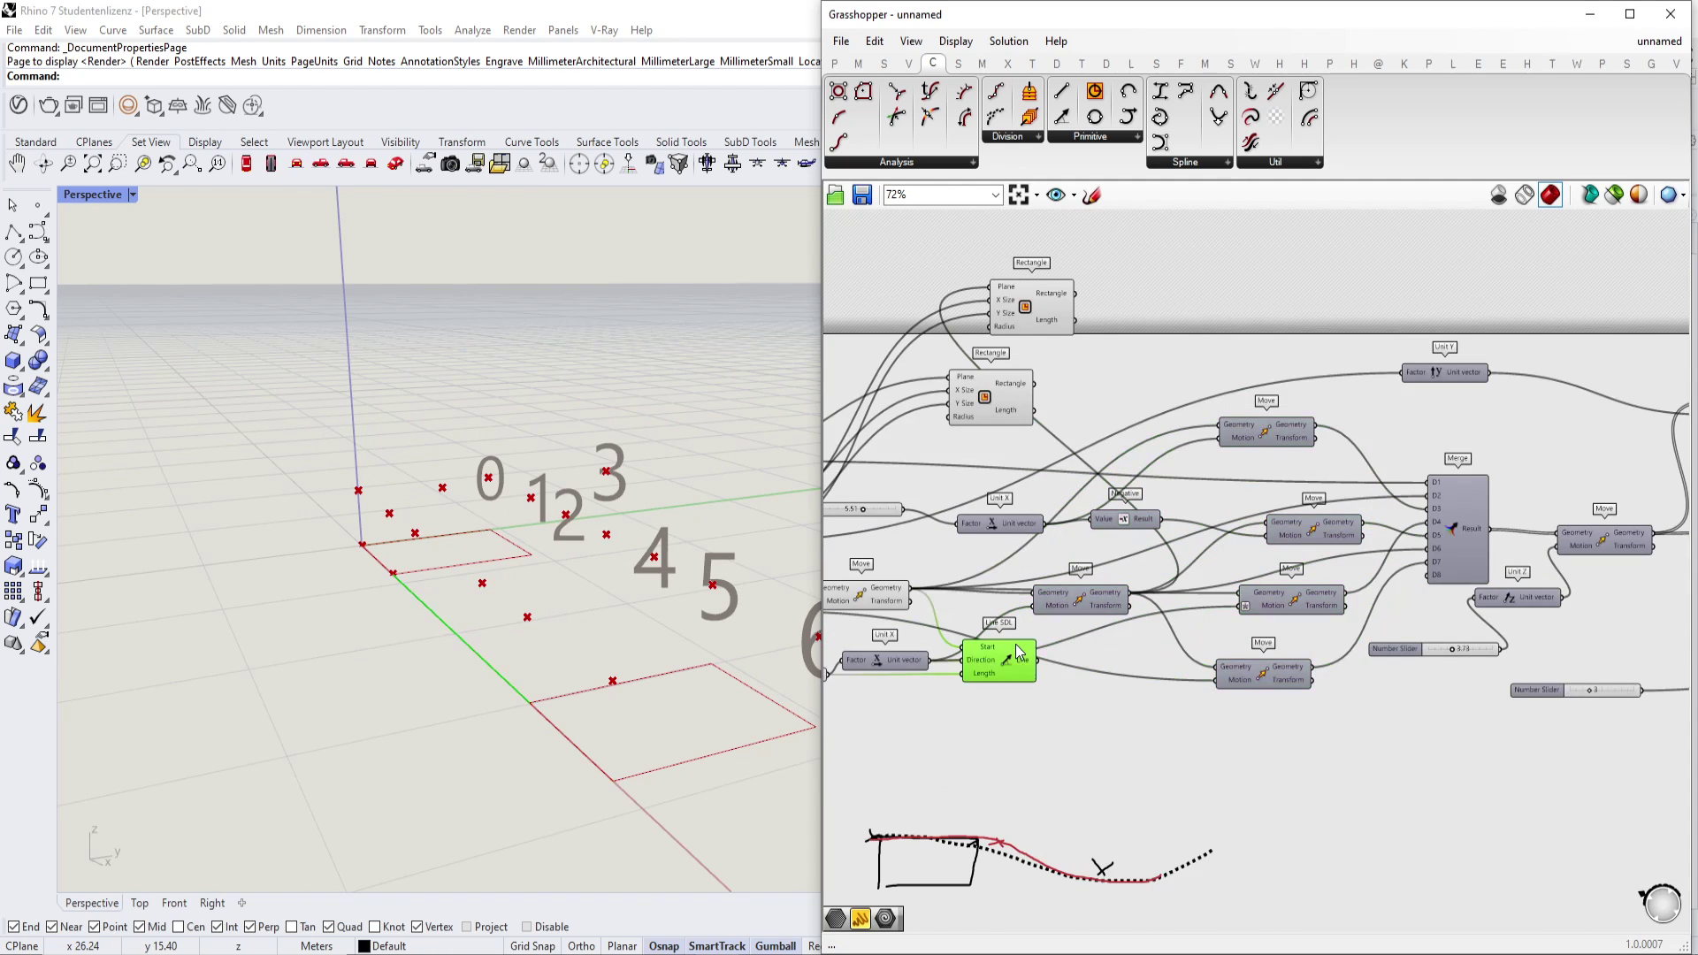
left_click(900, 592)
key("ctrl+q")
Check the two Rectangle components and turn off the preview of Construct Point.
left_click_drag(1120, 283, 1020, 394)
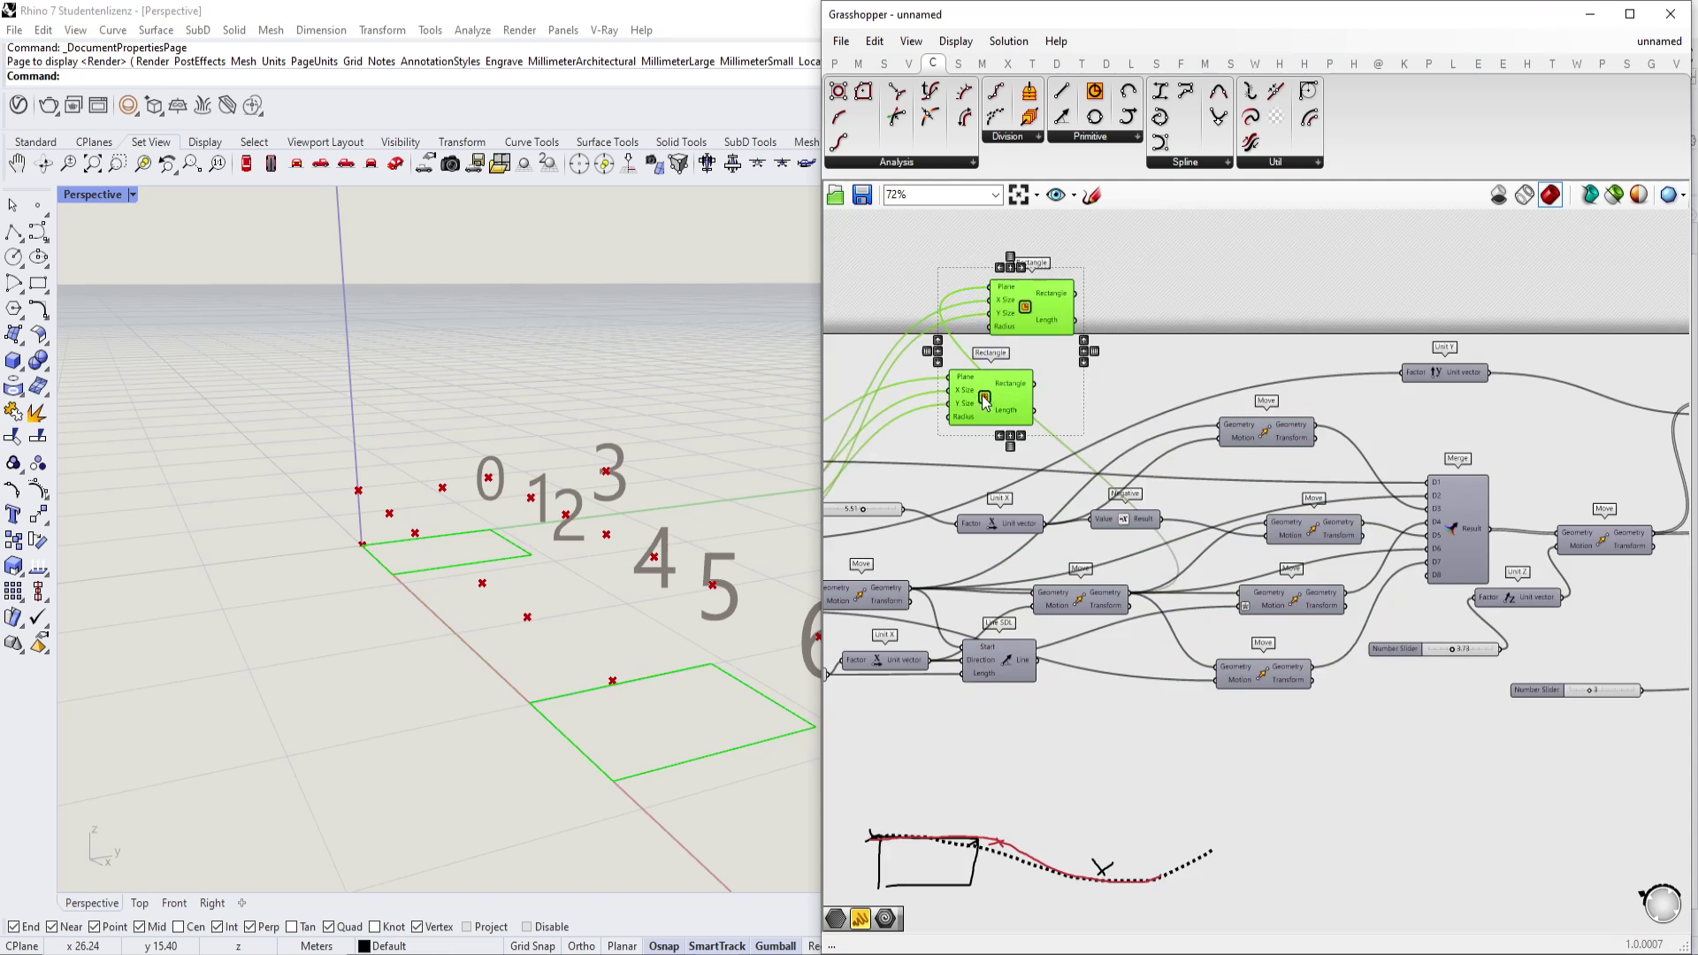
right_click_drag(1022, 396, 1412, 393)
left_click(1101, 385)
left_click(1054, 467)
key("ctrl+q")
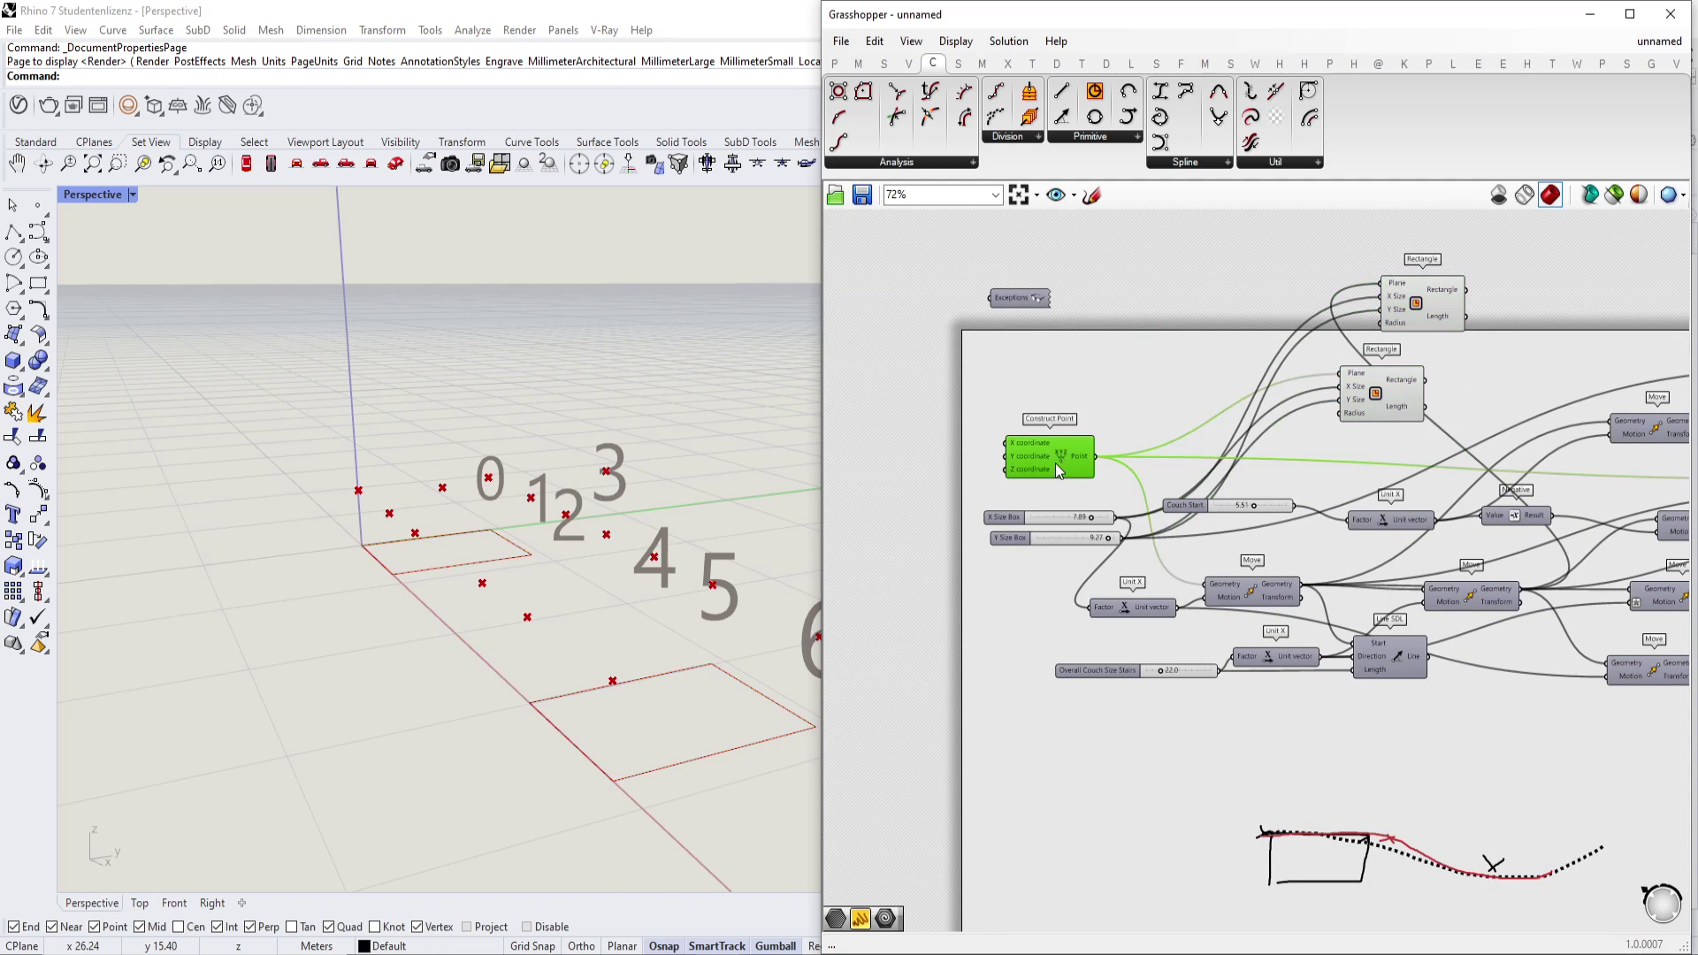
scroll(1061, 465, "down", 2)
right_click_drag(1541, 509, 1356, 479)
right_click_drag(1535, 467, 1221, 494)
Compare the offset Move's points with the second cluster's, and connect the second cluster's List to the Point List's Points.
left_click(1327, 423)
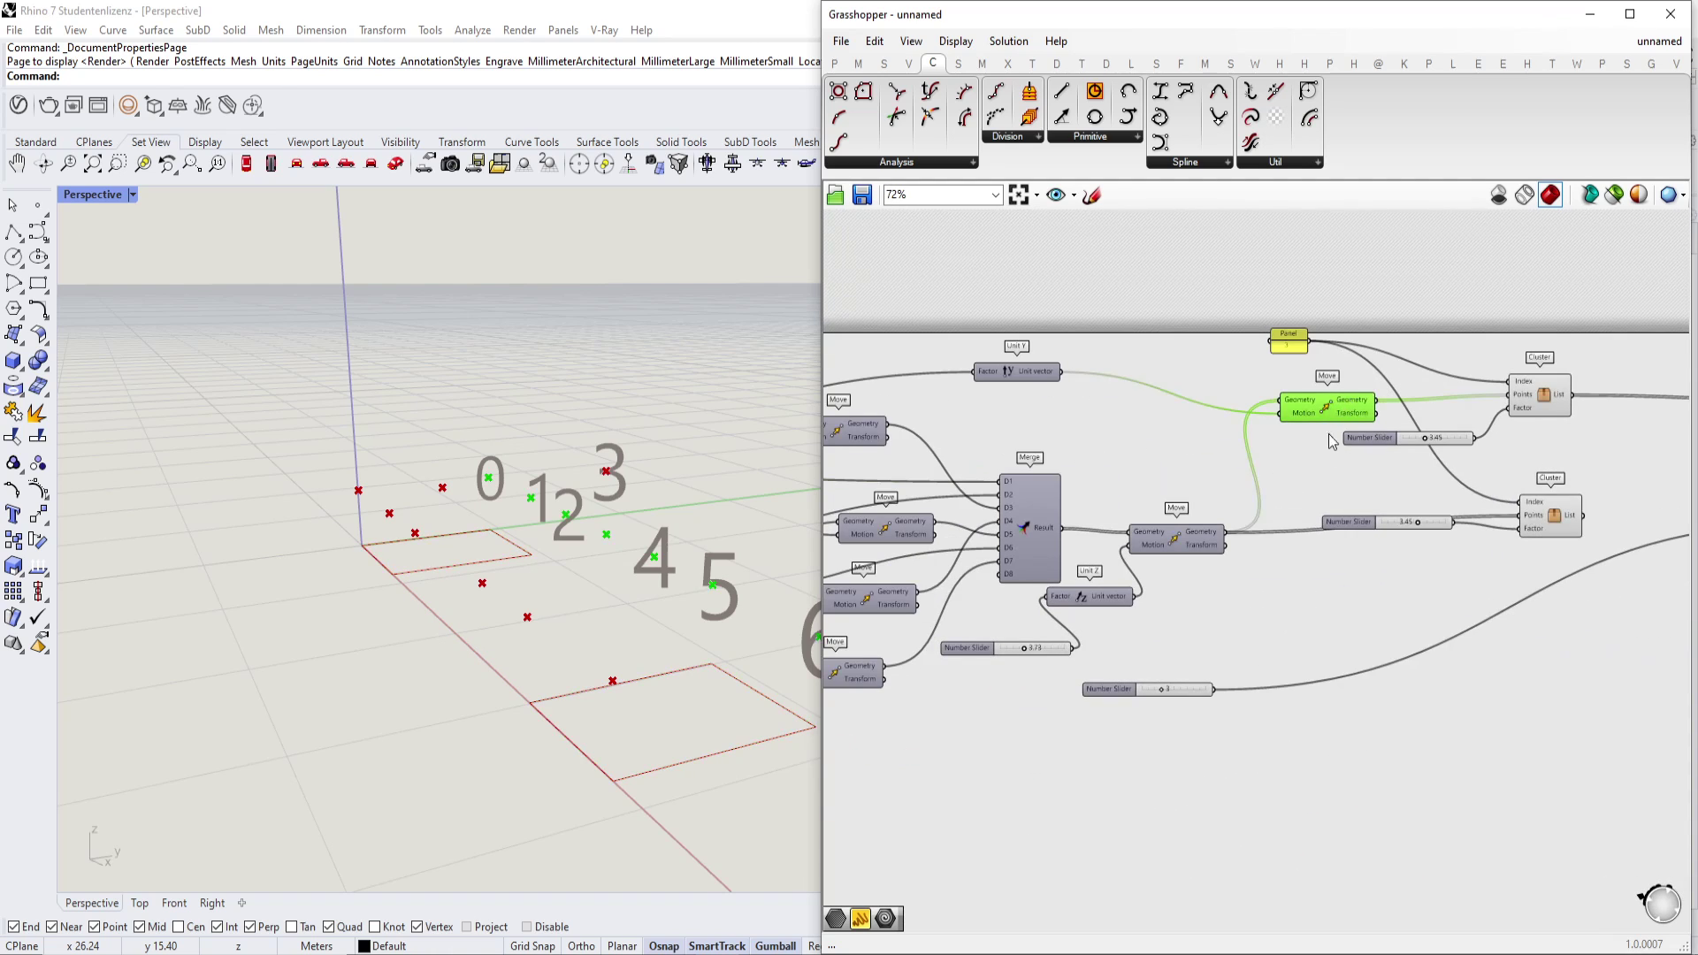
scroll(1583, 477, "up", 4)
left_click(1415, 506)
scroll(1416, 506, "up", 1)
right_click_drag(460, 566, 550, 552)
scroll(1249, 529, "down", 2)
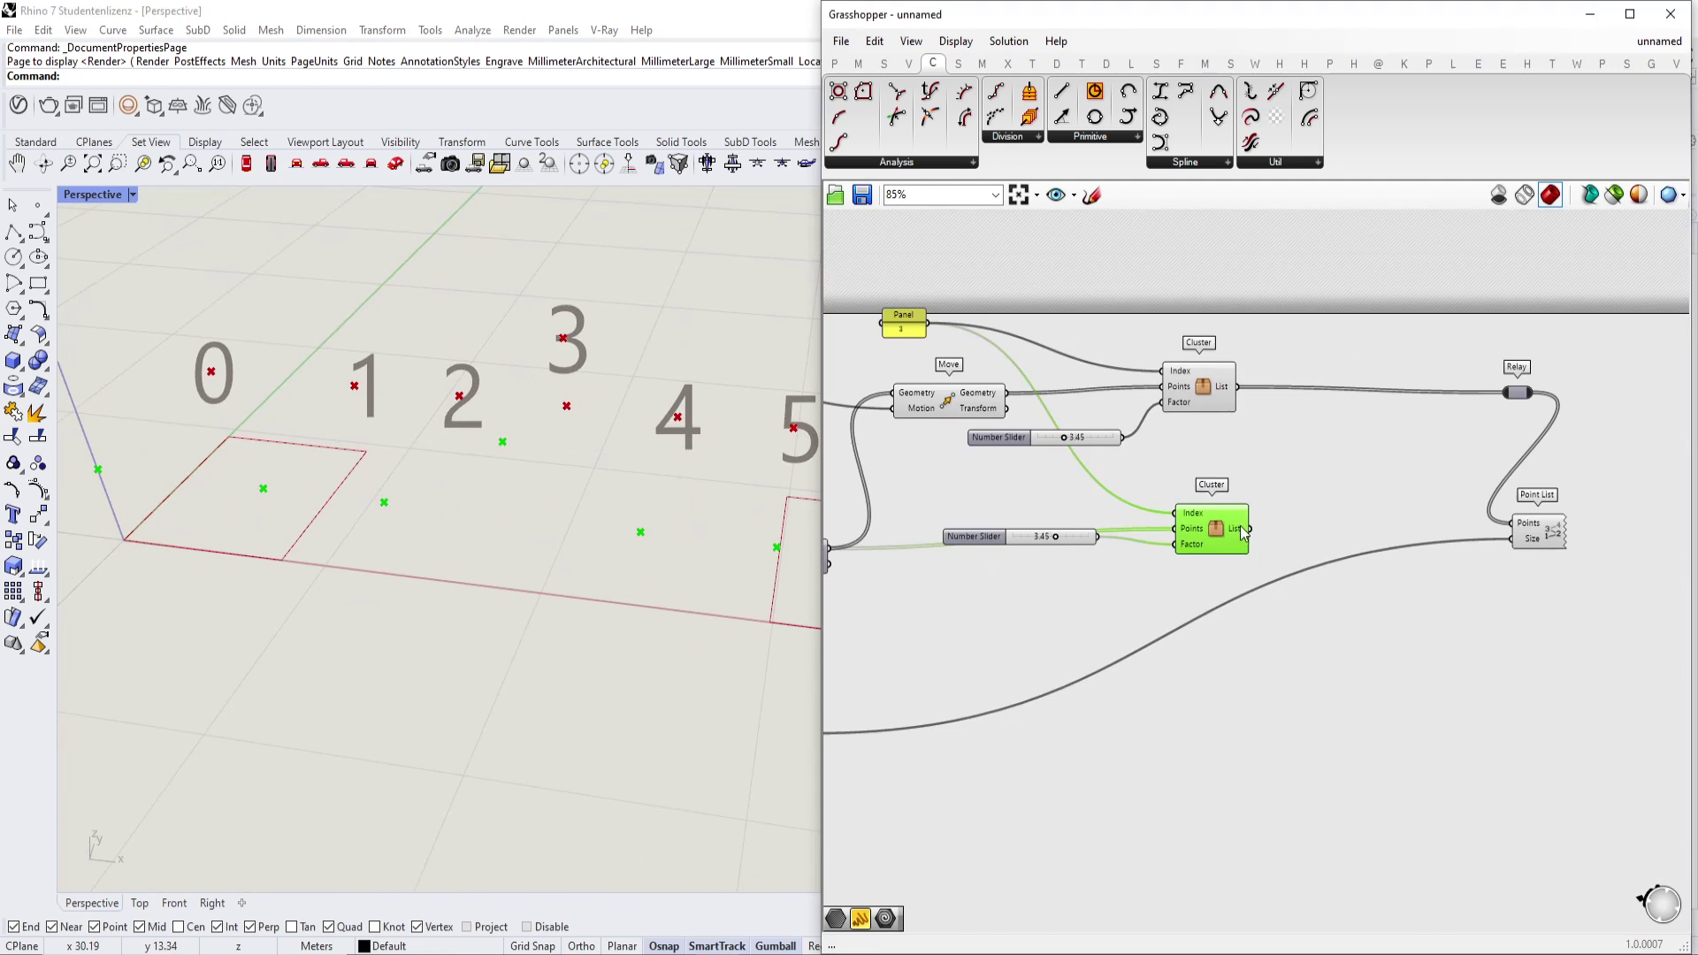
right_click_drag(654, 619, 521, 583)
Set the second cluster's Factor slider to -2.81 to lower point 3.
scroll(1118, 523, "up", 1)
scroll(1117, 523, "up", 2)
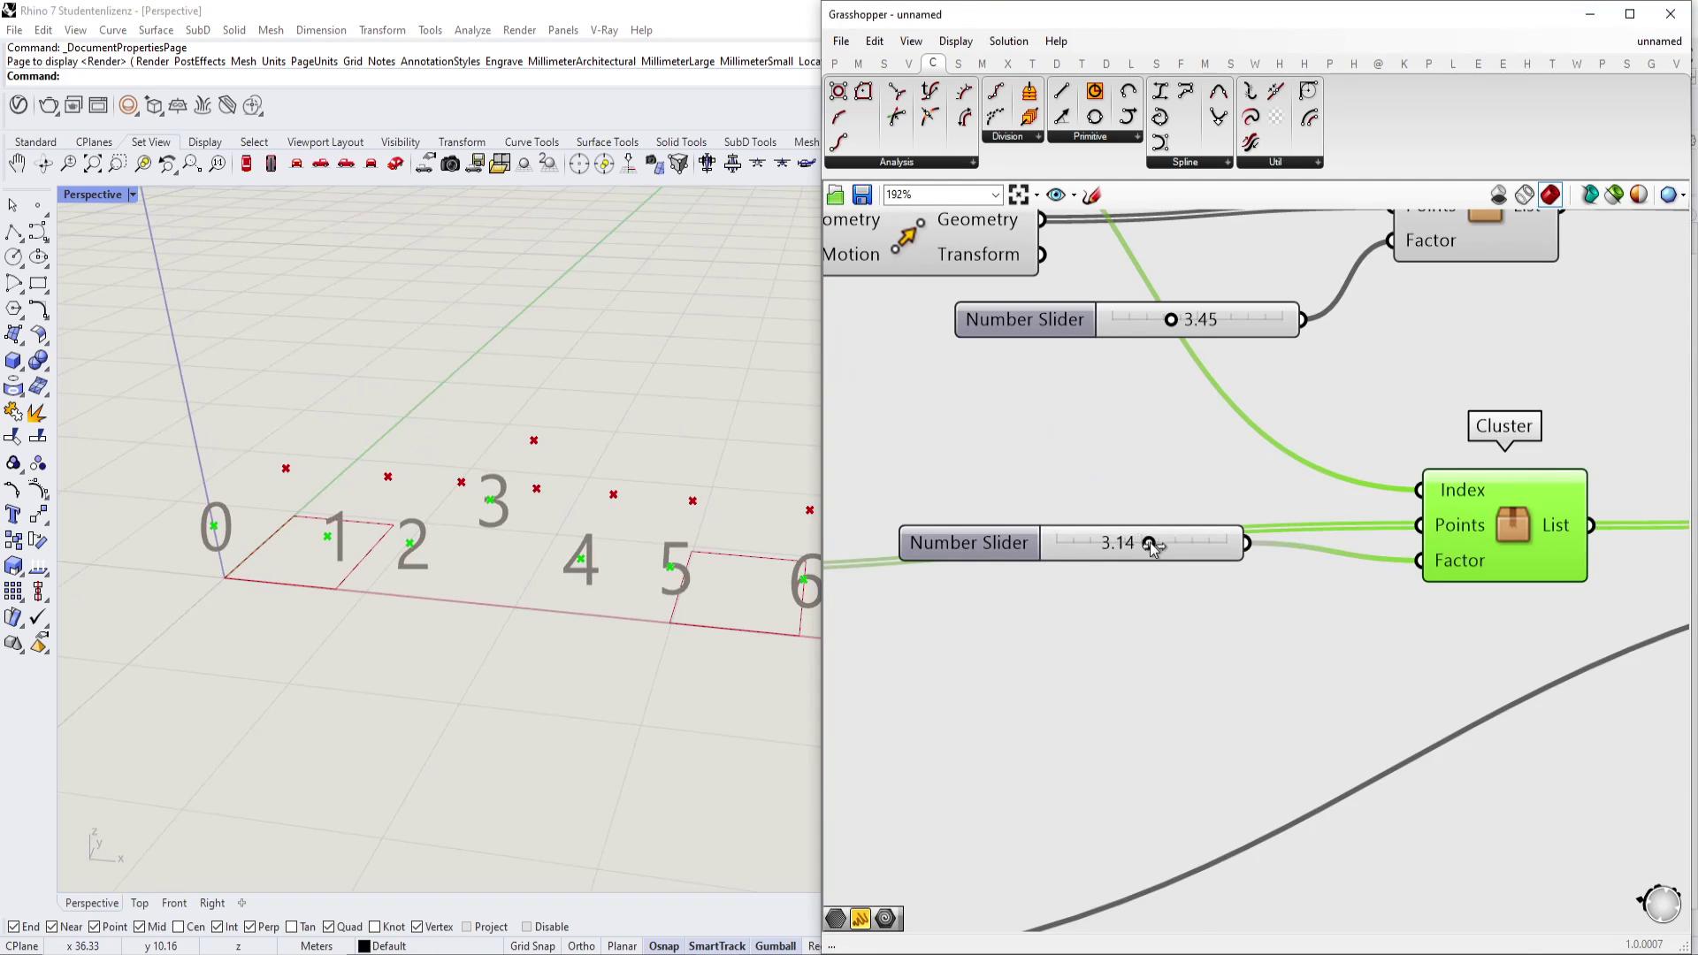
right_click_drag(472, 541, 447, 538)
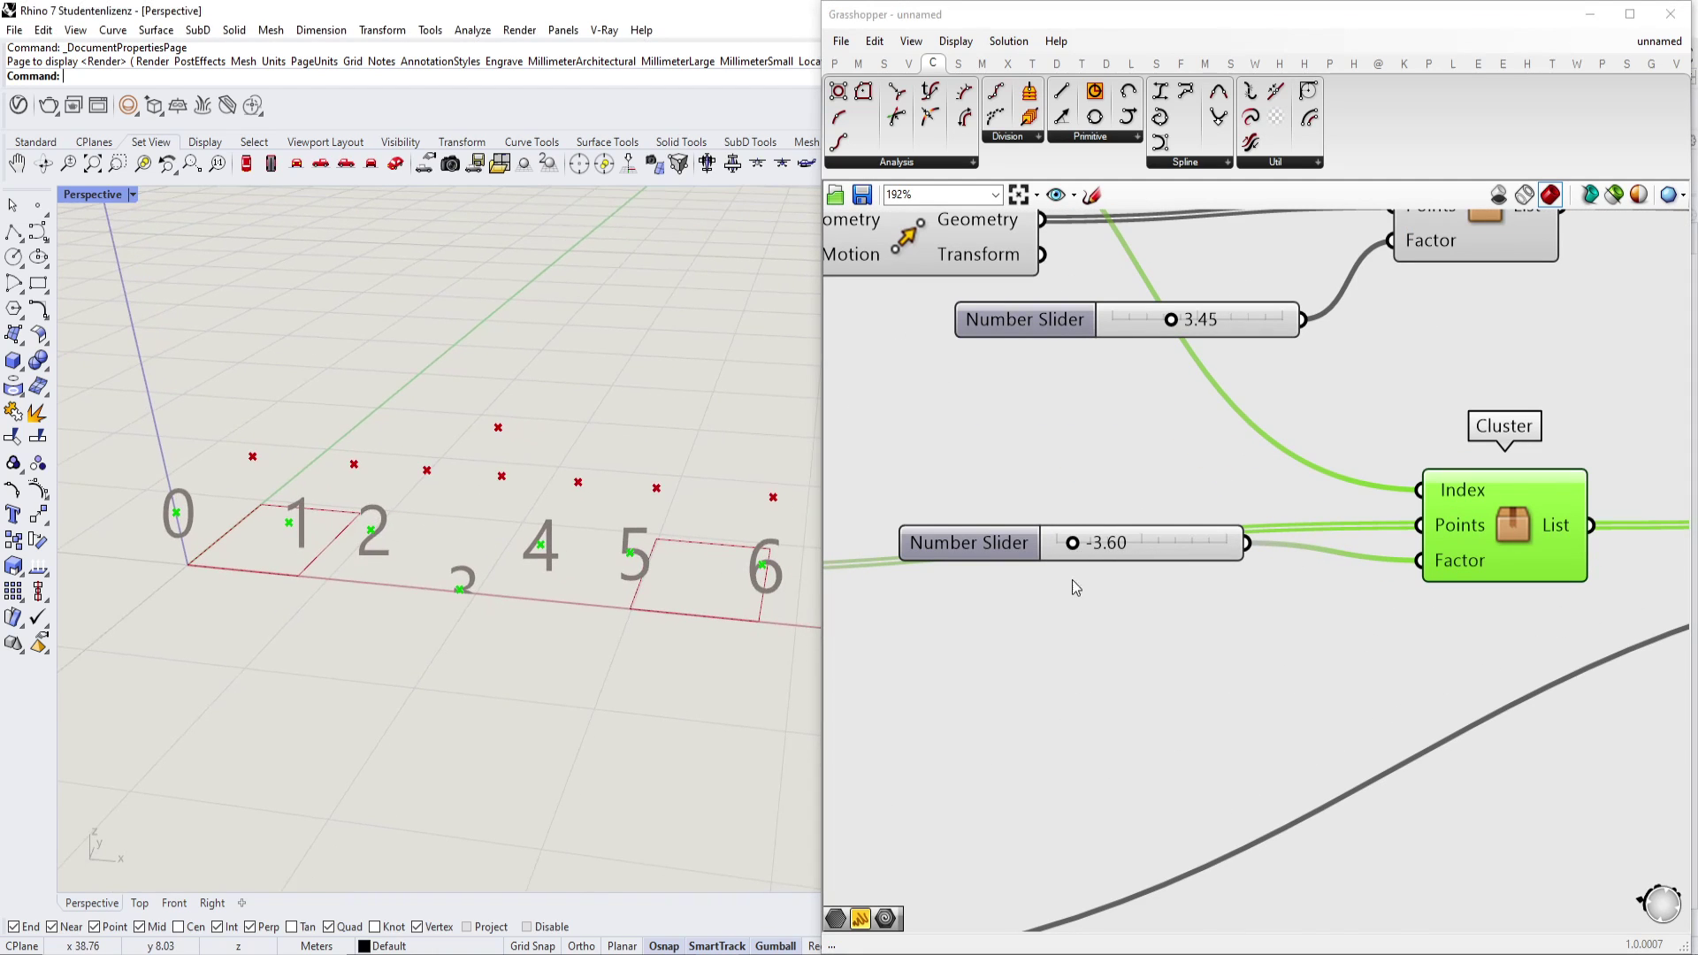
scroll(1073, 536, "up", 1)
left_click_drag(1075, 544, 1080, 547)
right_click_drag(537, 570, 494, 564)
scroll(1105, 566, "down", 3)
scroll(1242, 546, "down", 2)
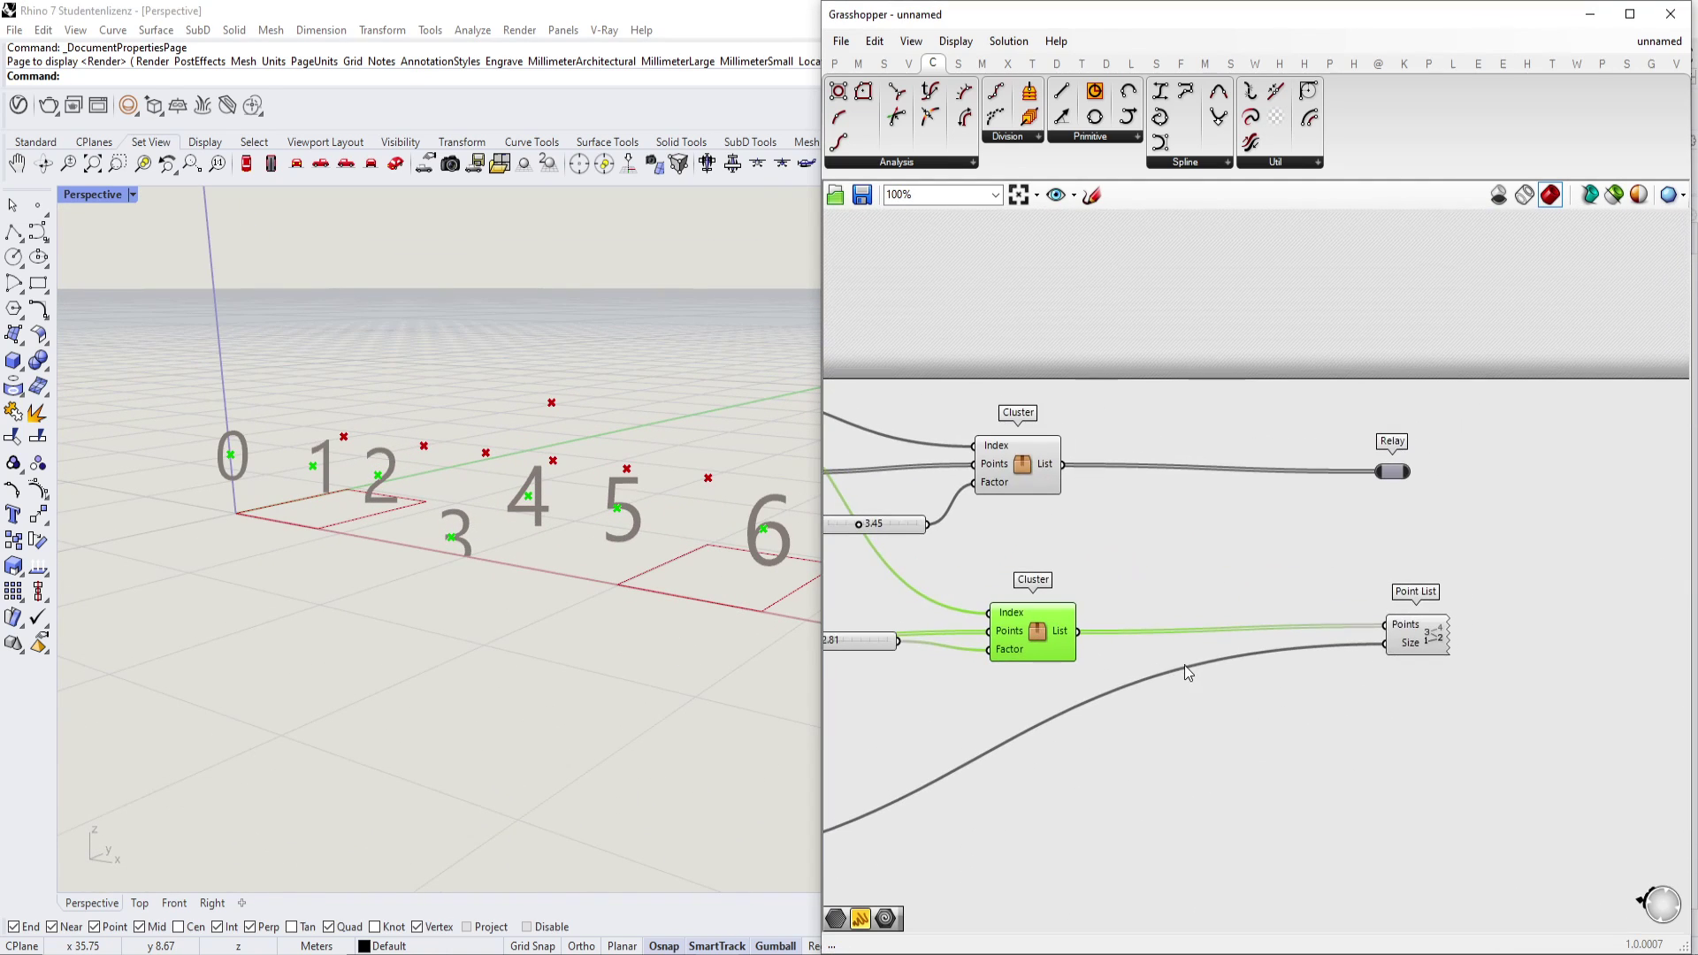
Select the second cluster to check its points, and turn off the Point List's preview.
double_click(1202, 569)
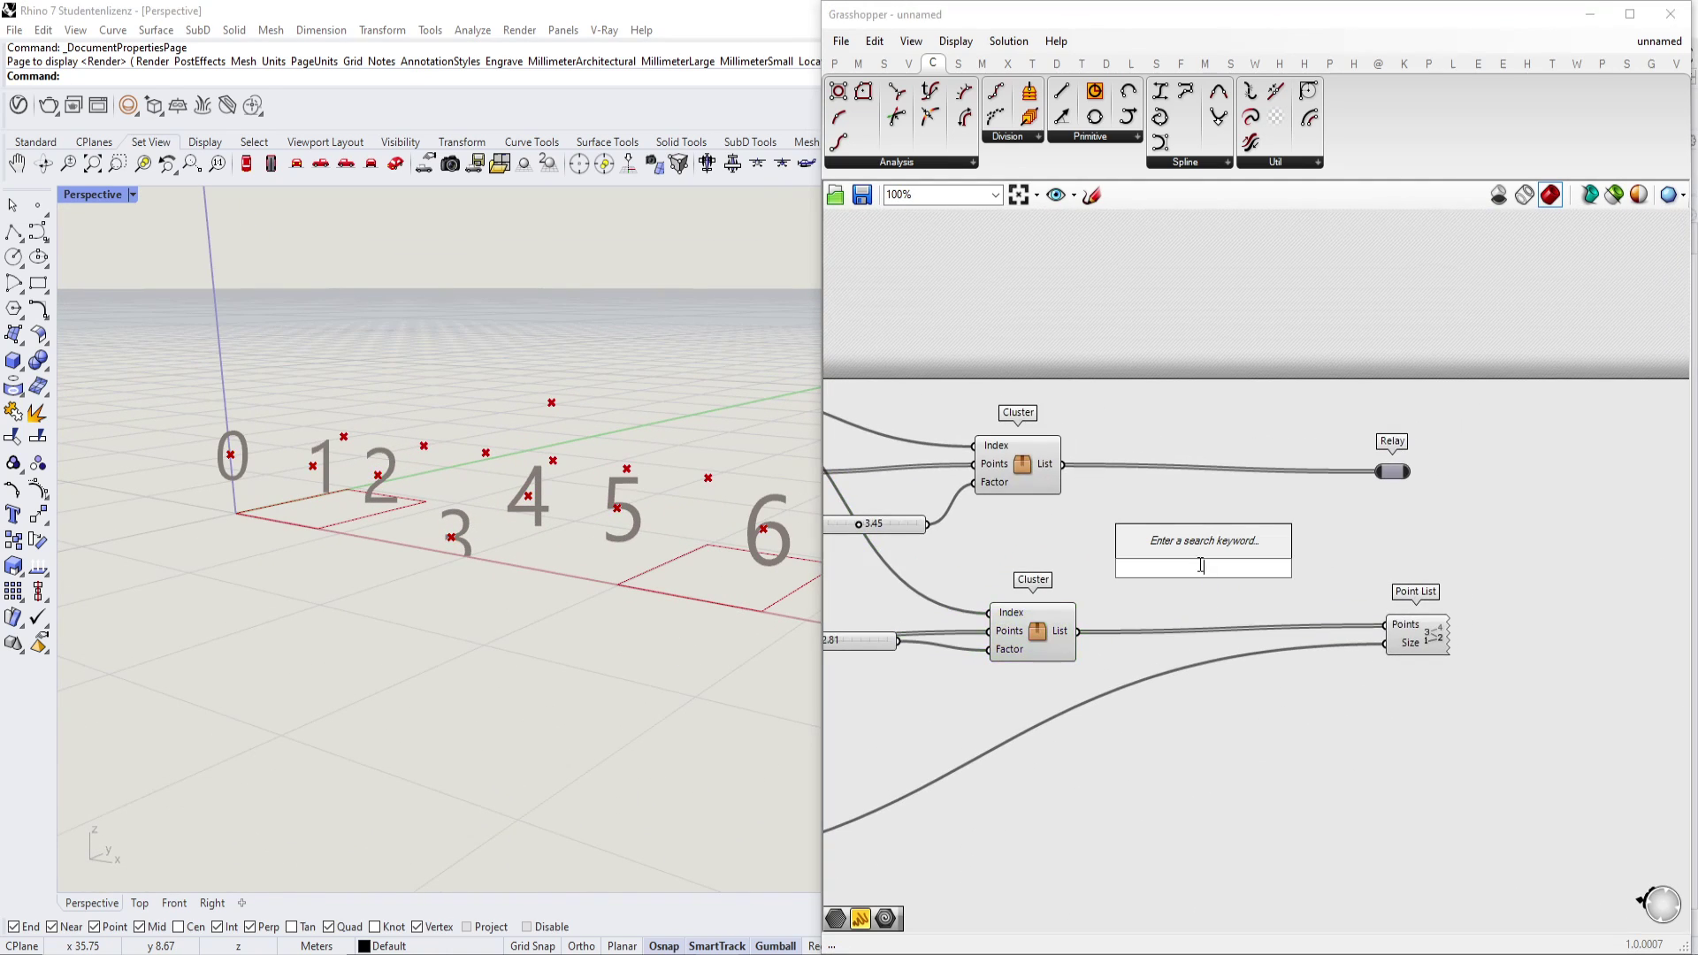
left_click(1015, 629)
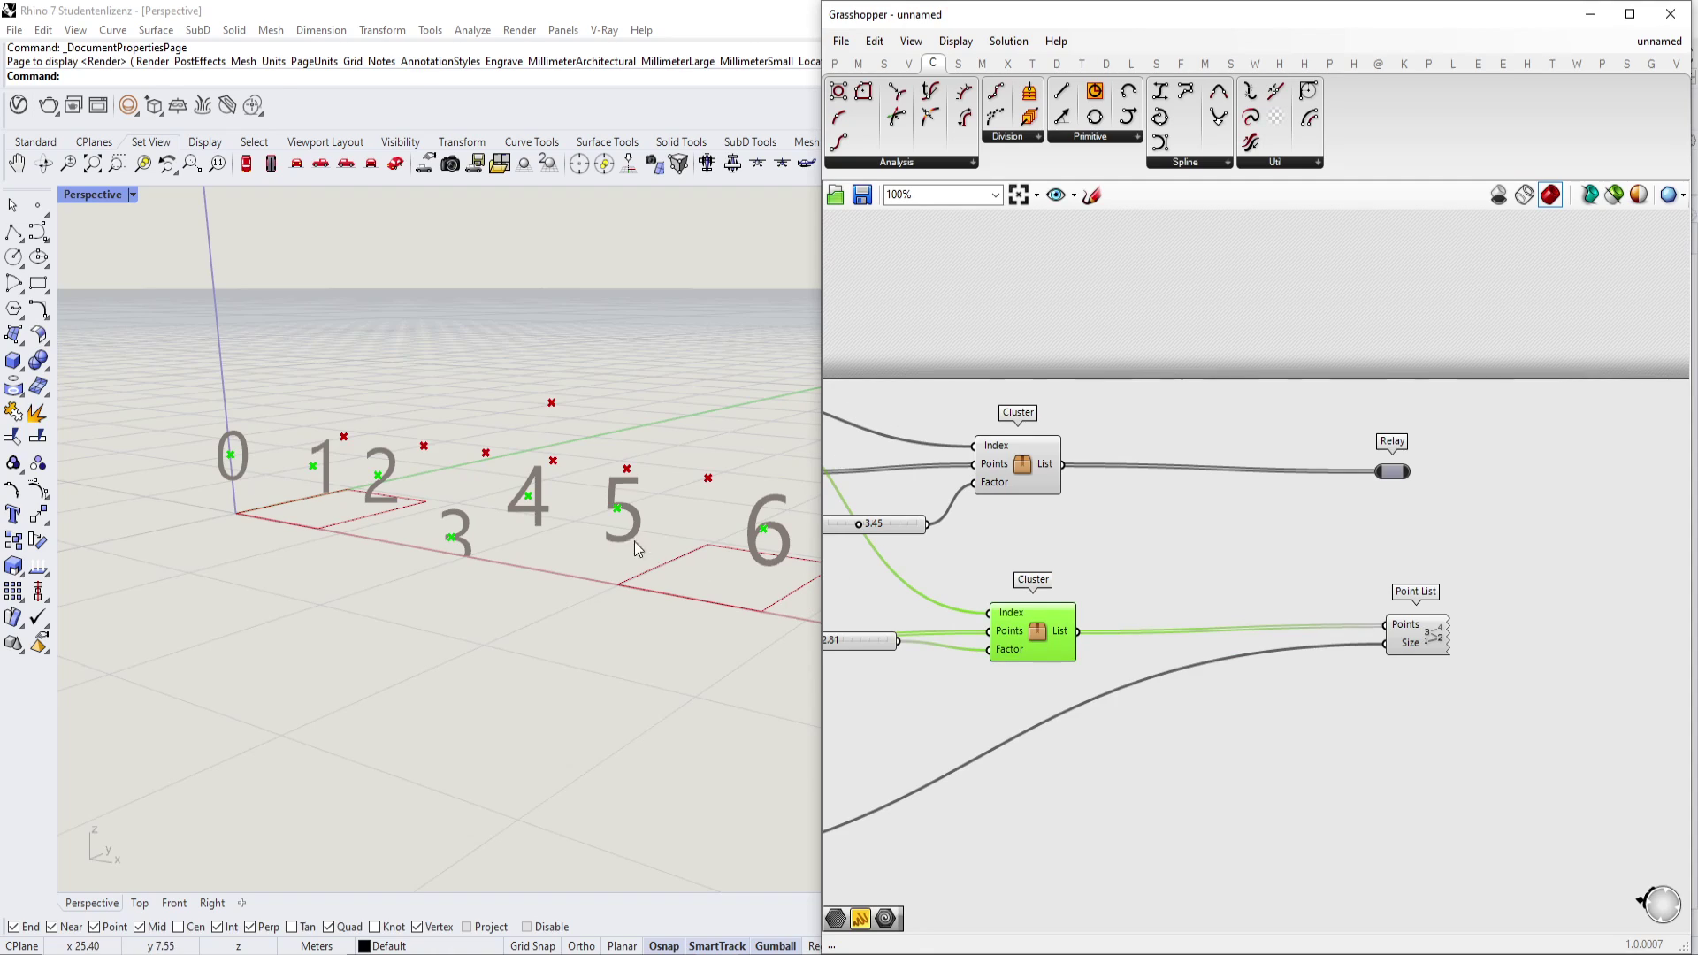
left_click(1438, 643)
left_click(1183, 578)
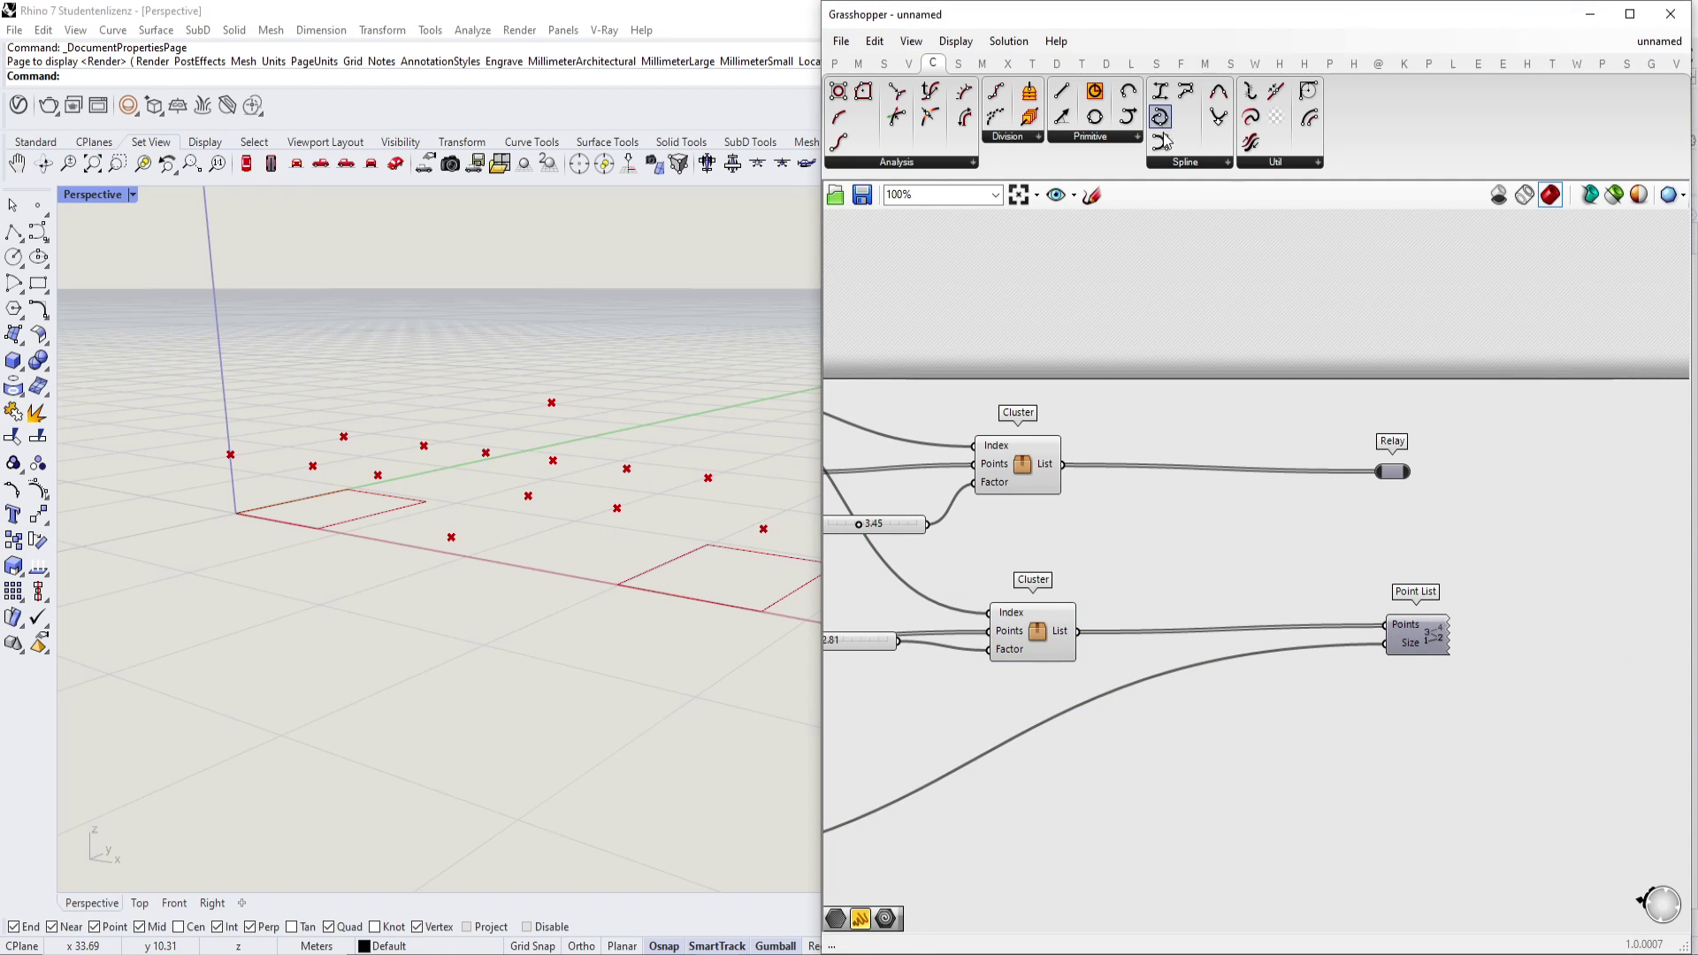
left_click(1176, 162)
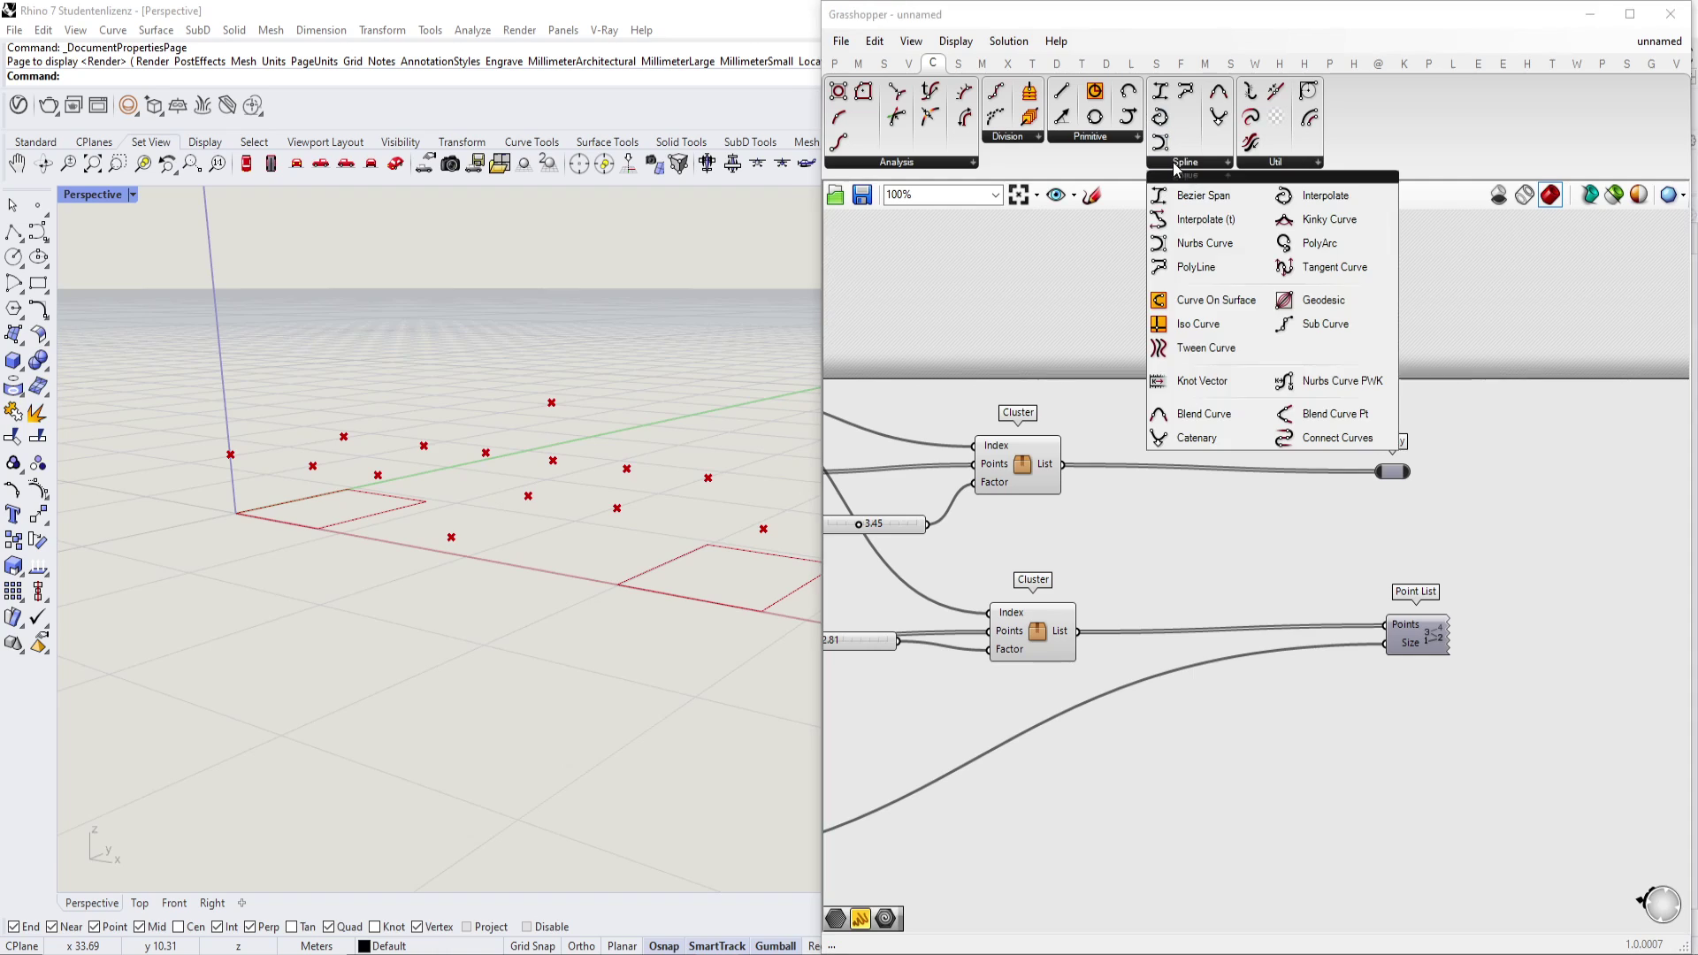
left_click(1220, 221)
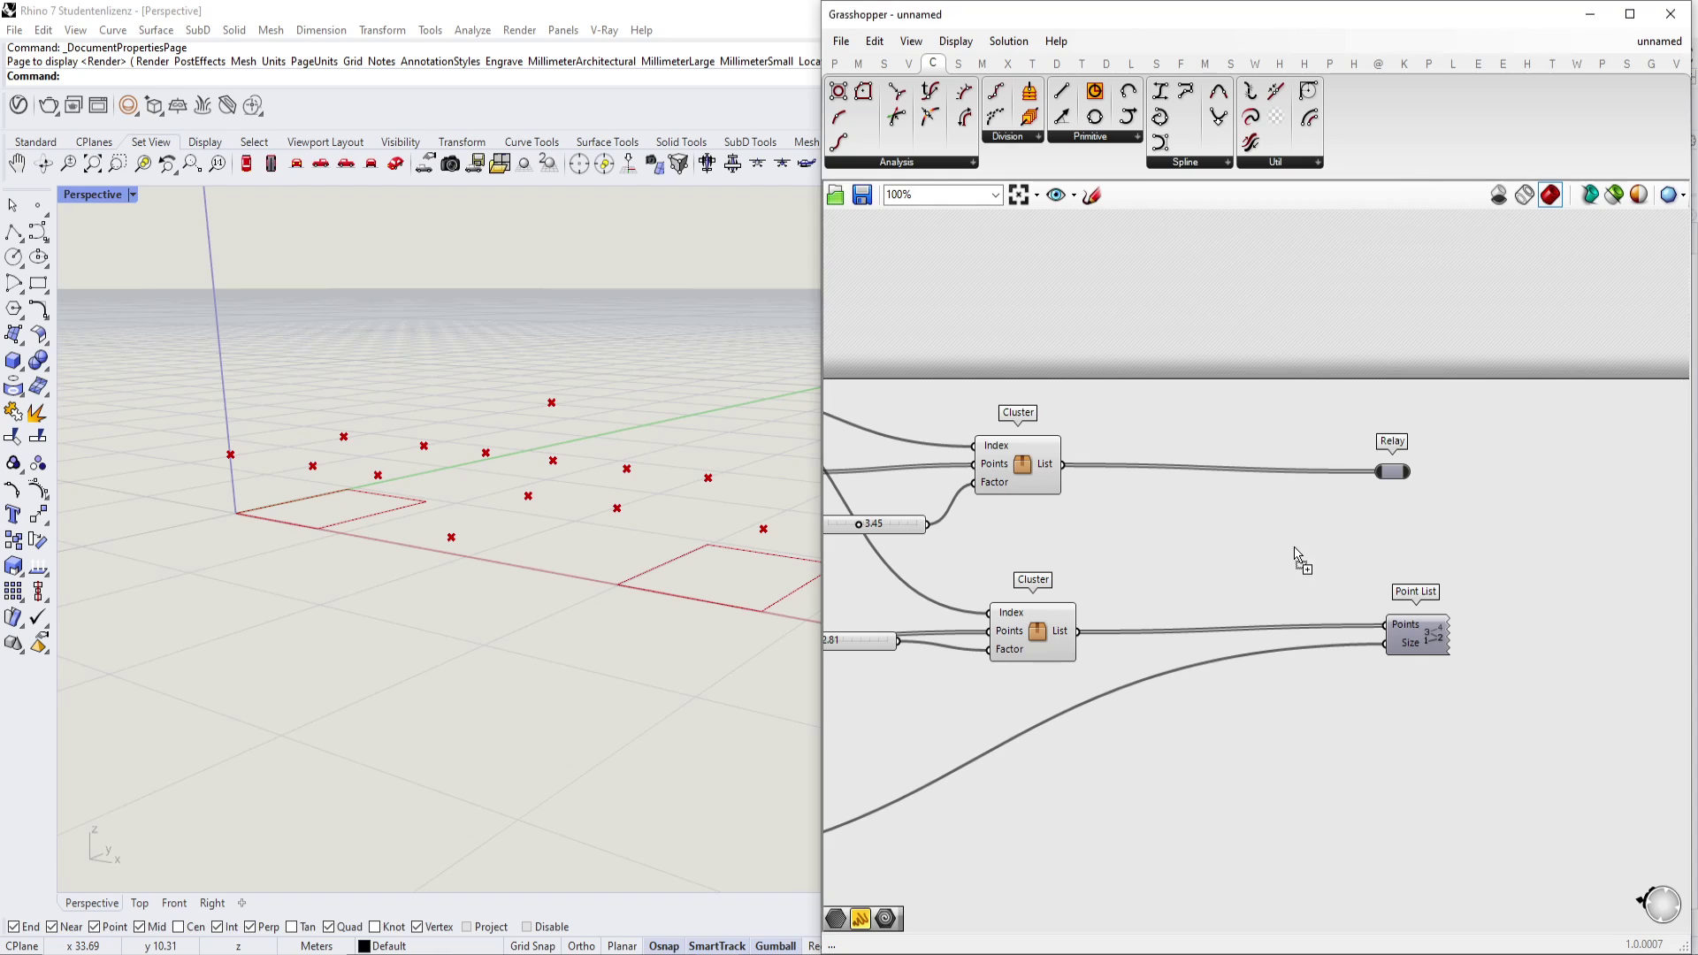
left_click(1296, 552)
scroll(1279, 555, "up", 1)
key("Delete")
Add an Interpolate and a Nurbs Curve component, and connect the second cluster's List to the Nurbs Curve's Vertices.
left_click(1185, 162)
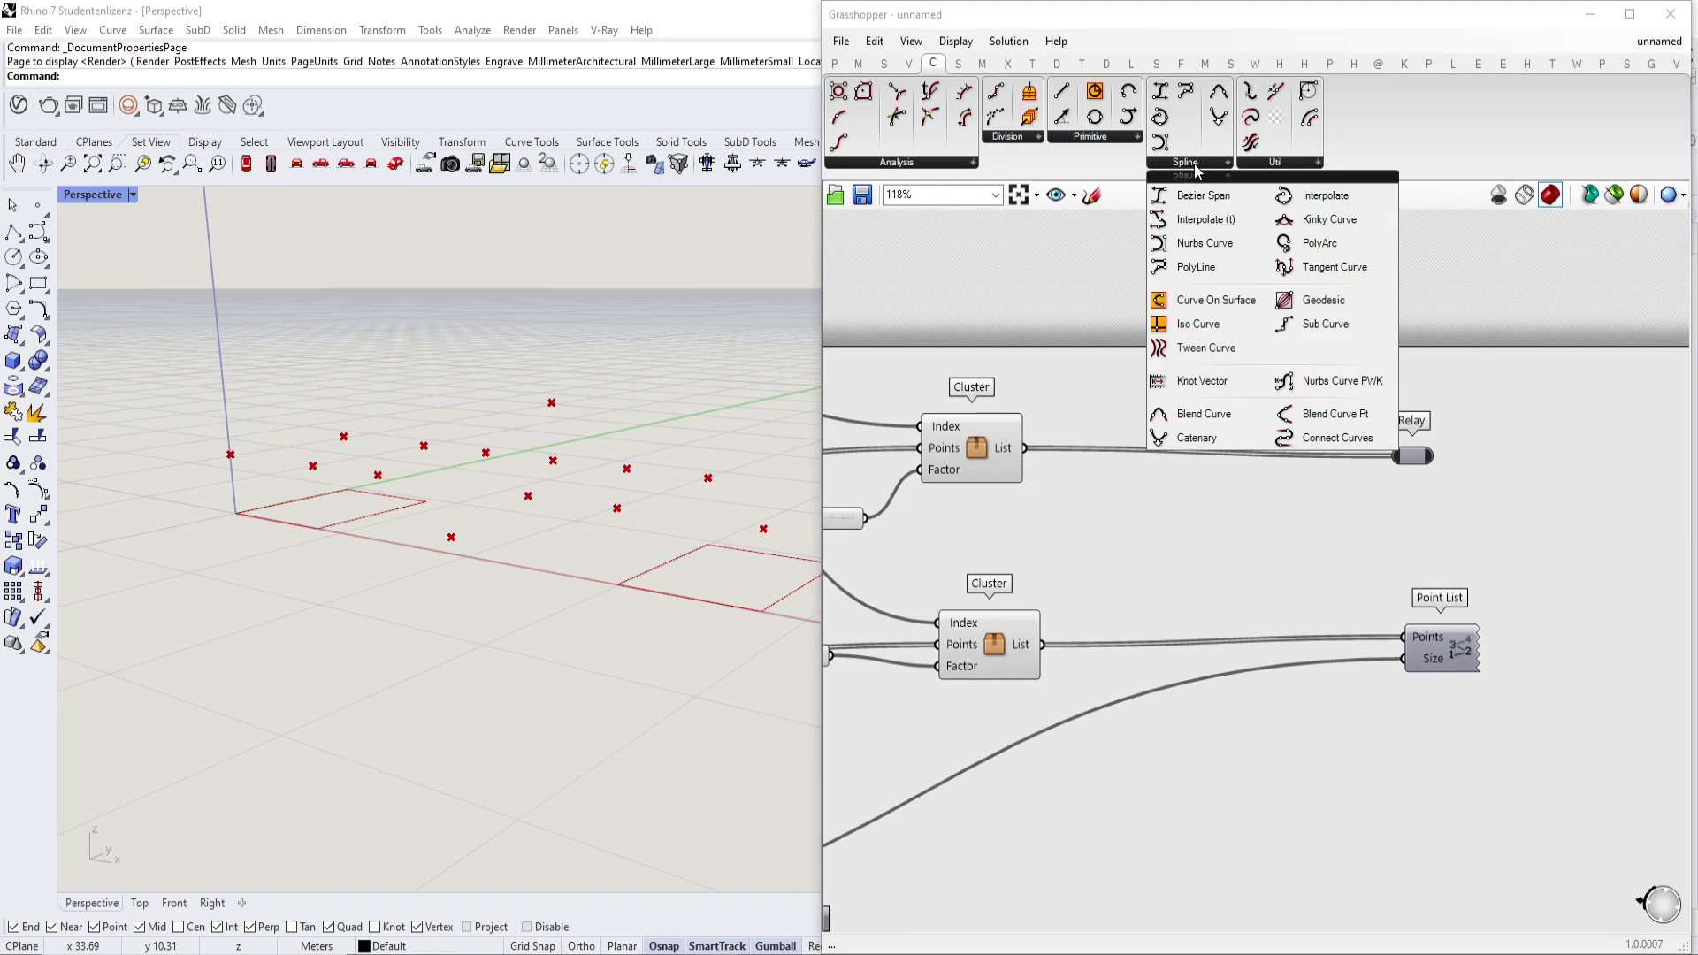
left_click(1300, 191)
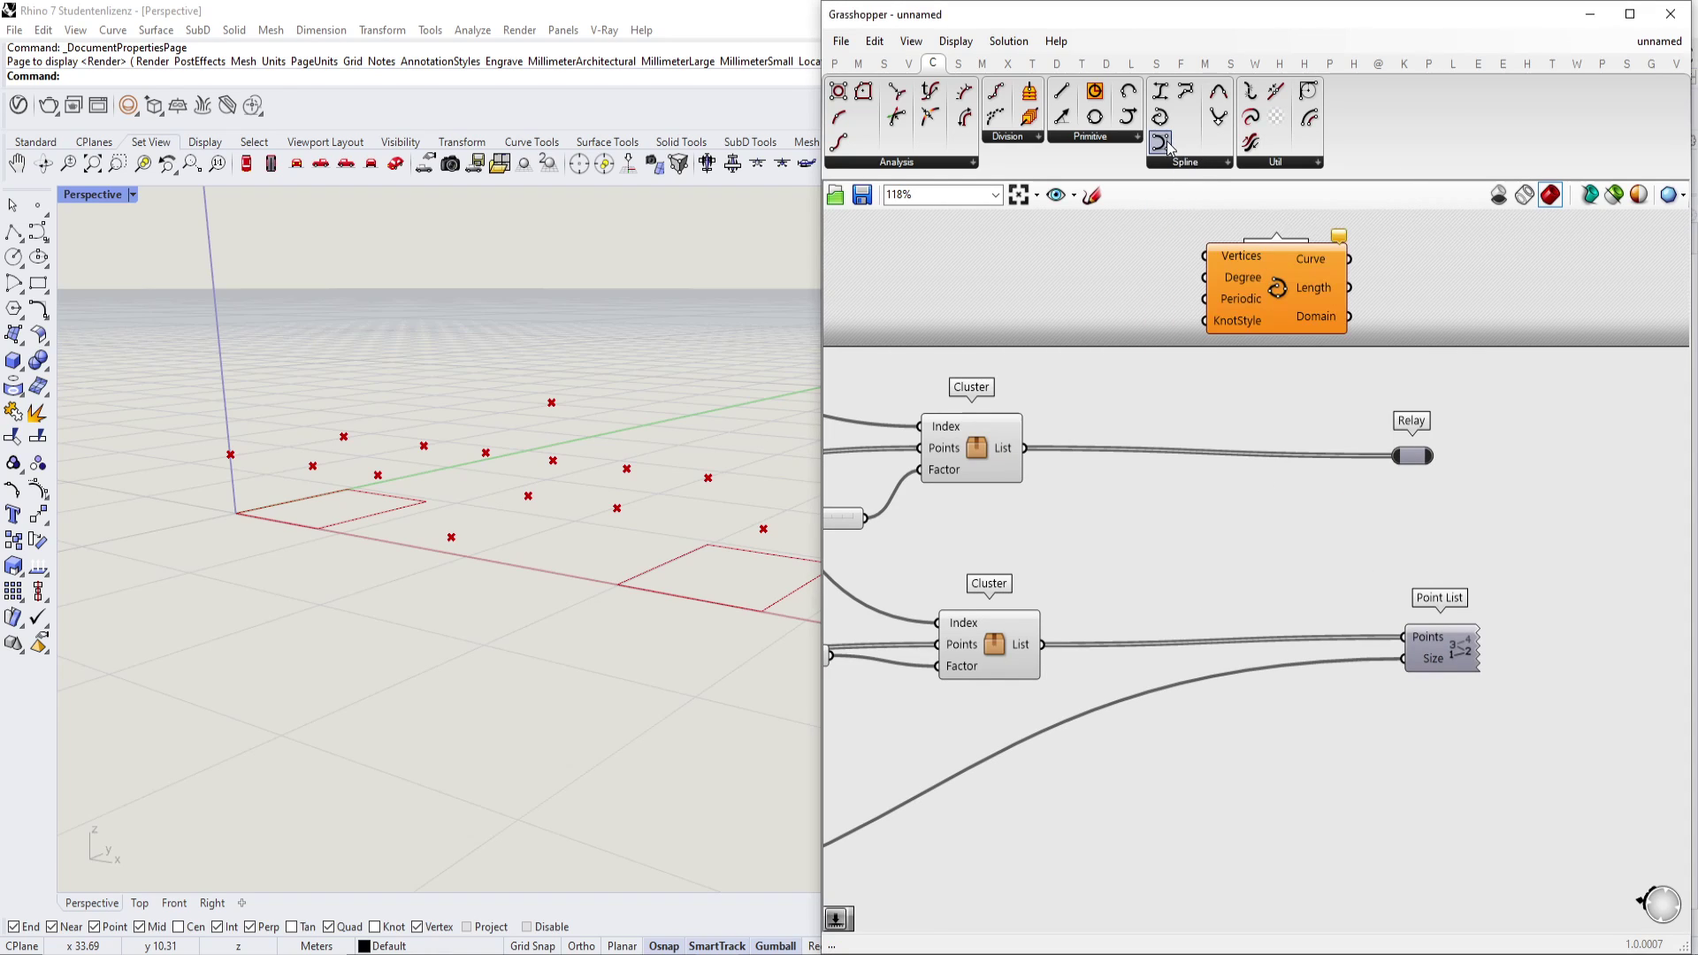
left_click_drag(1160, 142, 1186, 506)
scroll(1176, 530, "up", 2)
left_click_drag(1231, 515, 1259, 548)
right_click_drag(694, 574, 413, 544)
mouse_move(1231, 558)
Add a number slider with value 2 and connect it to the Nurbs Curve's Degree.
double_click(921, 550)
type("2")
left_click(960, 530)
scroll(450, 566, "up", 3)
scroll(407, 533, "up", 3)
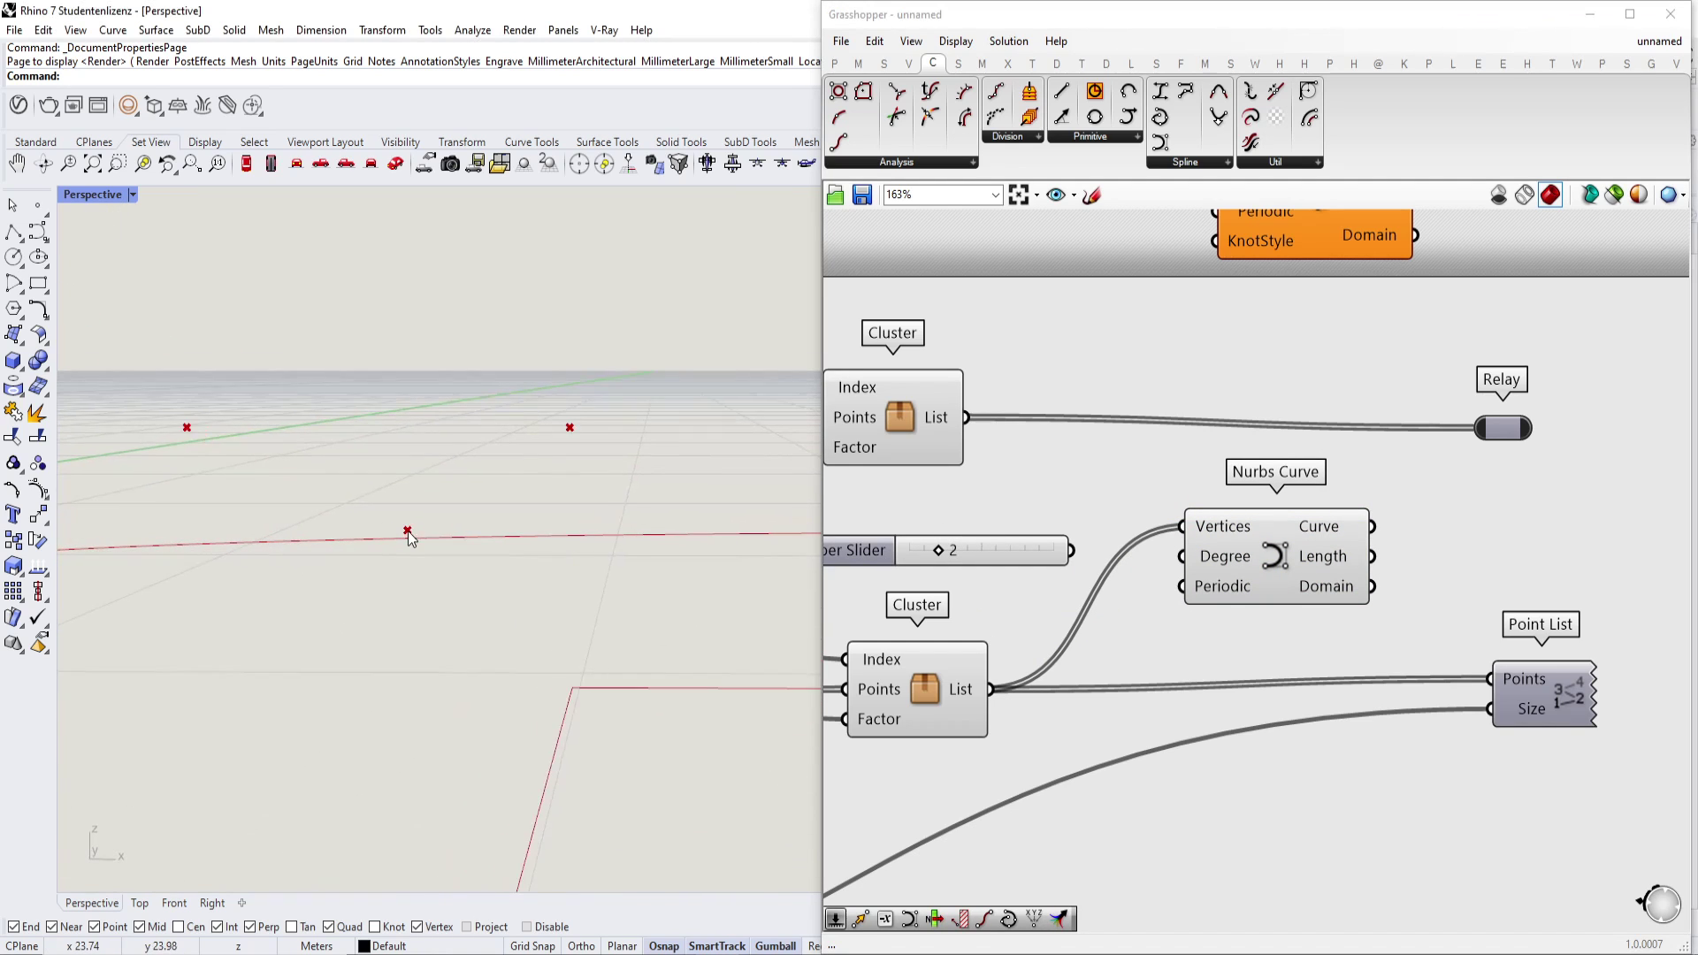
left_click_drag(1071, 550, 1181, 557)
left_click(1219, 569)
Examine the Nurbs Curve against its control points near the far rectangle, and check its Degree input.
scroll(431, 555, "down", 8)
right_click_drag(432, 554, 537, 534)
scroll(538, 534, "up", 2)
scroll(575, 517, "up", 2)
scroll(536, 501, "down", 3)
scroll(615, 482, "up", 3)
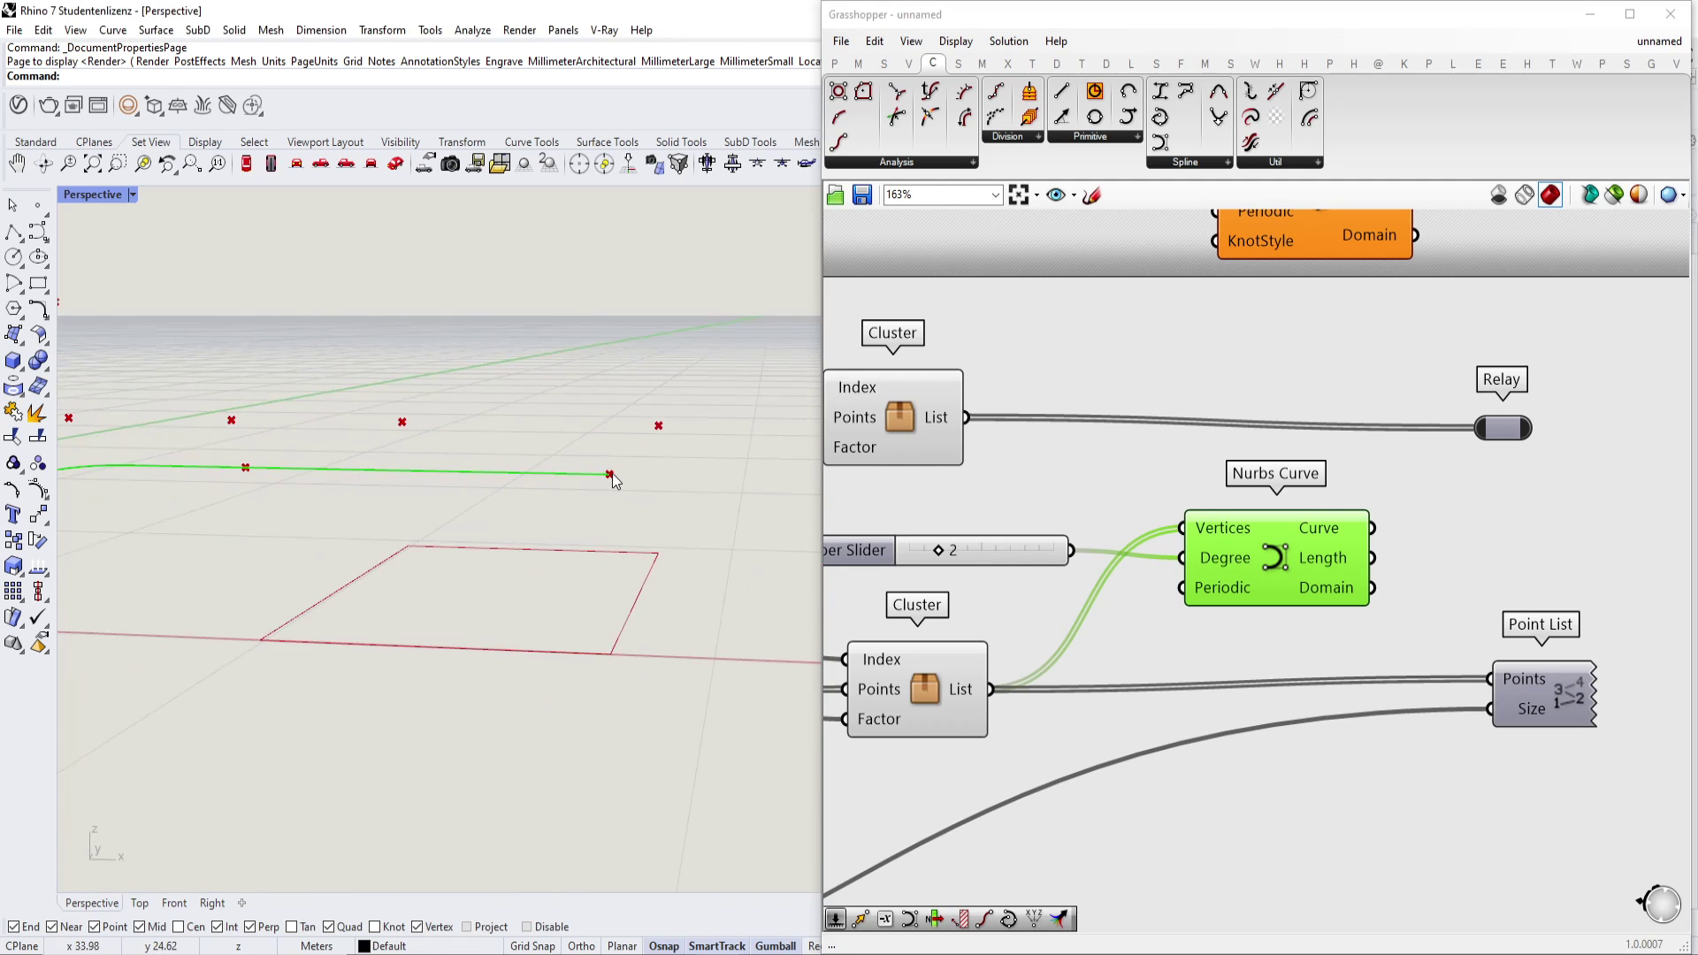
scroll(250, 467, "up", 4)
scroll(241, 465, "down", 6)
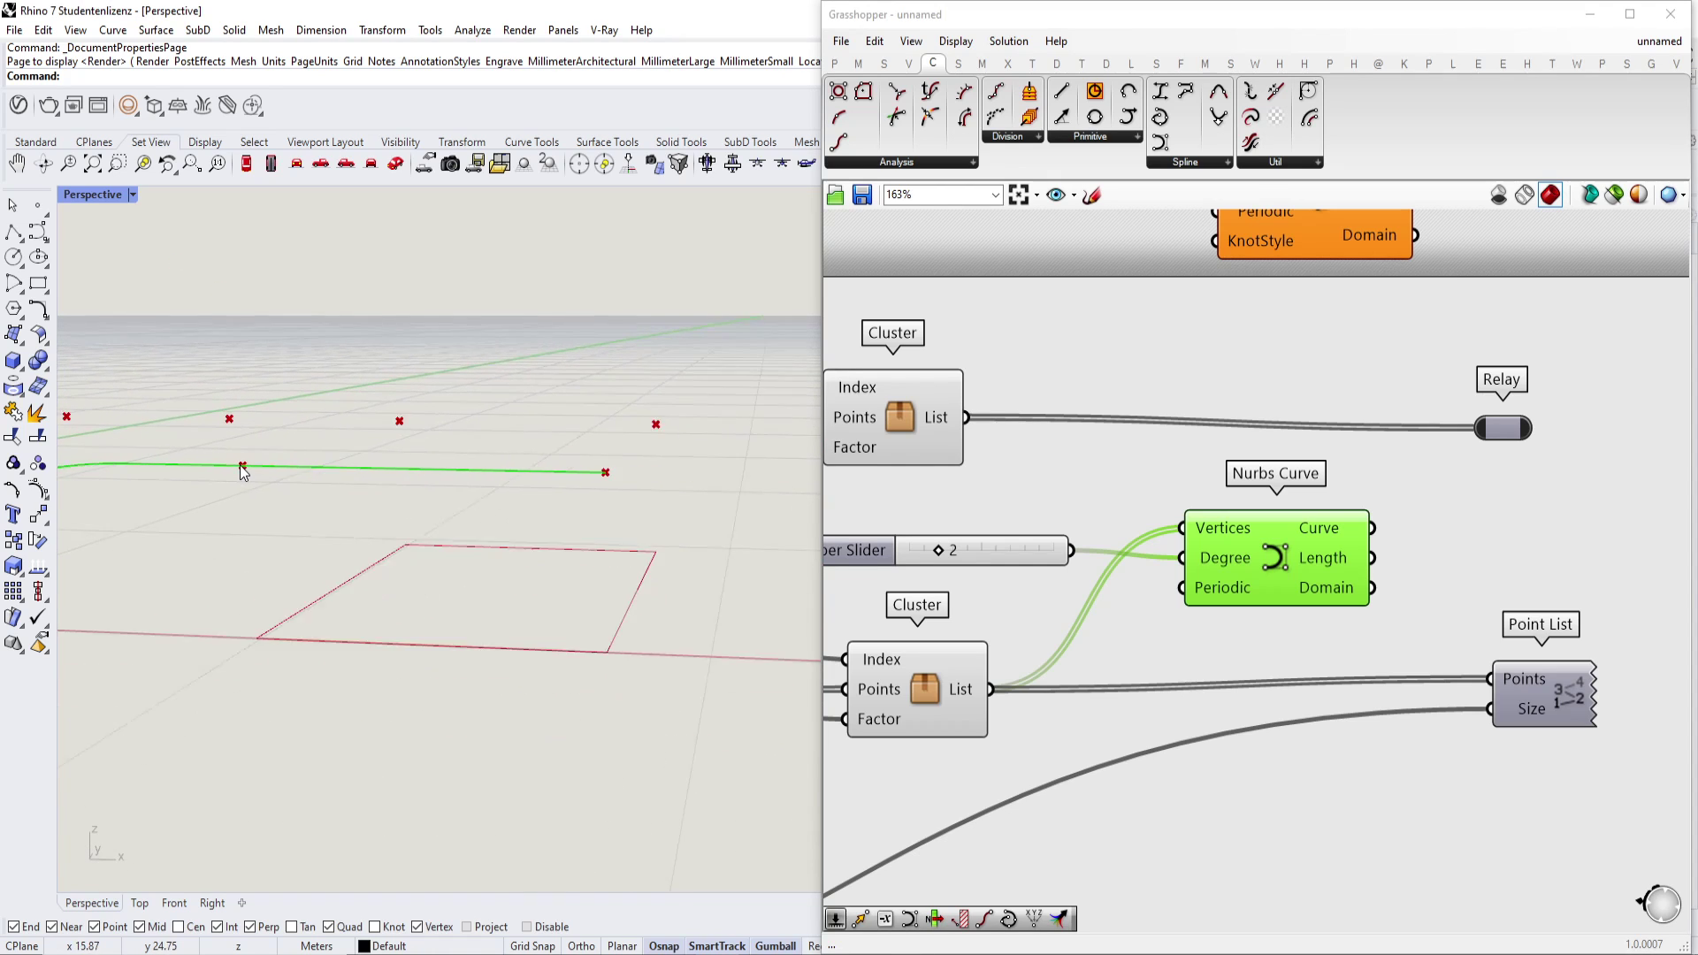
scroll(521, 478, "down", 4)
scroll(523, 477, "down", 3)
scroll(496, 458, "up", 3)
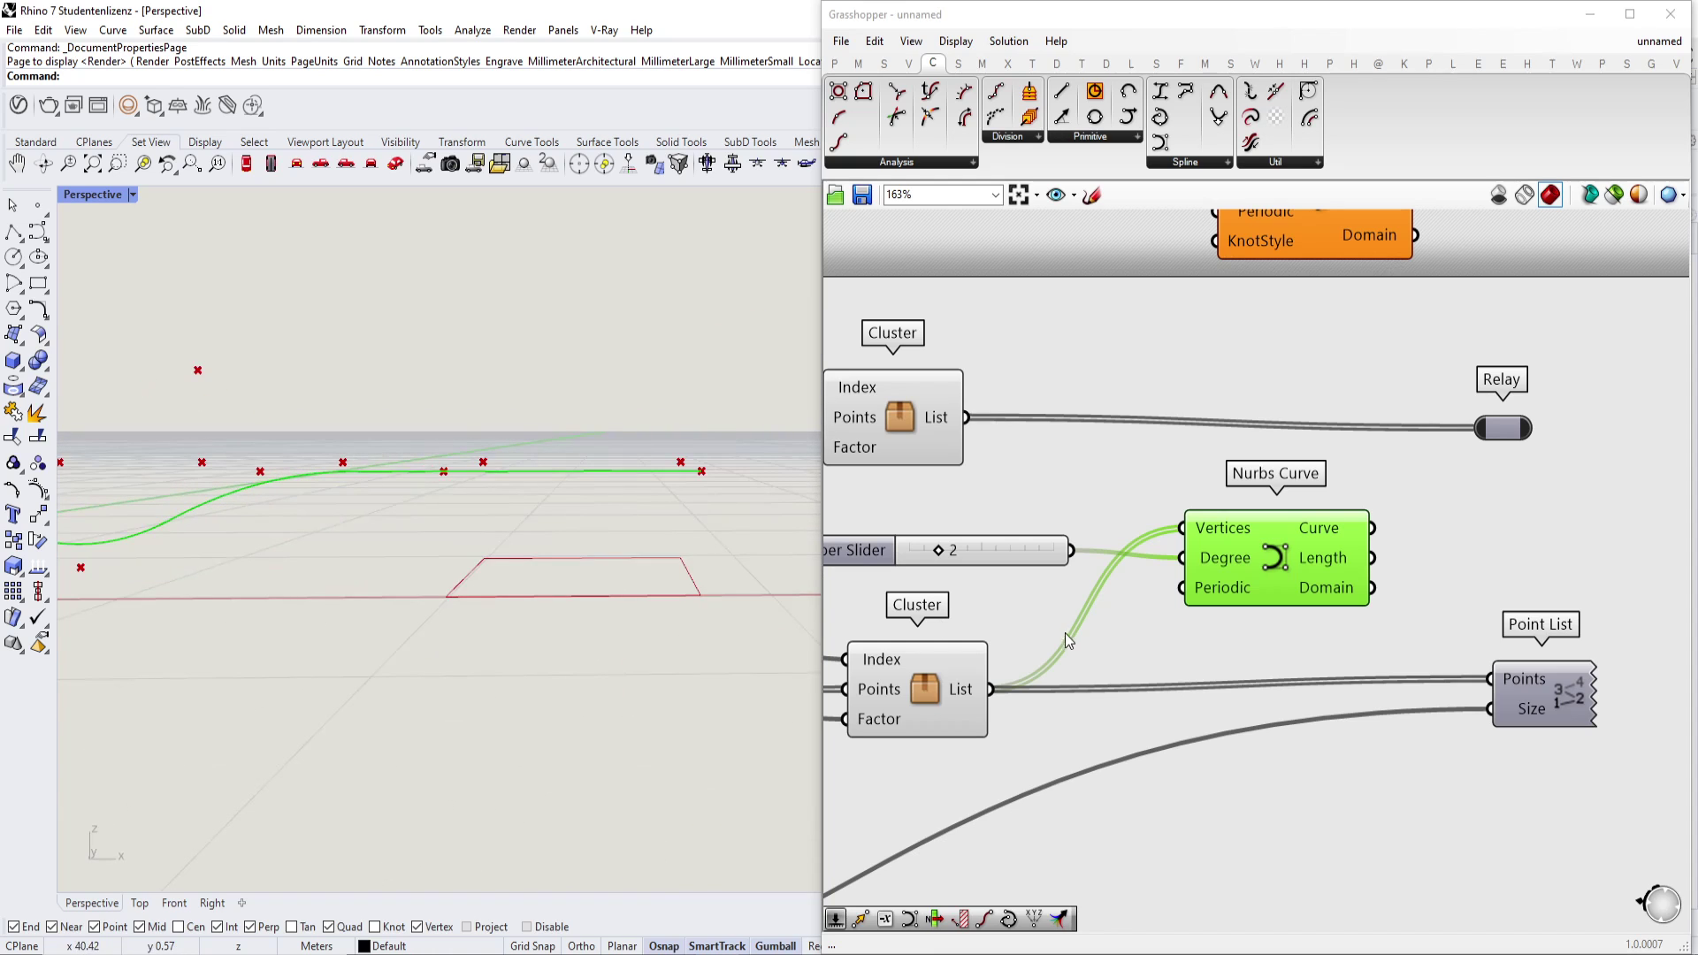
scroll(915, 553, "up", 3)
mouse_move(951, 557)
left_mouse_down()
mouse_move(978, 550)
mouse_move(958, 555)
left_mouse_up()
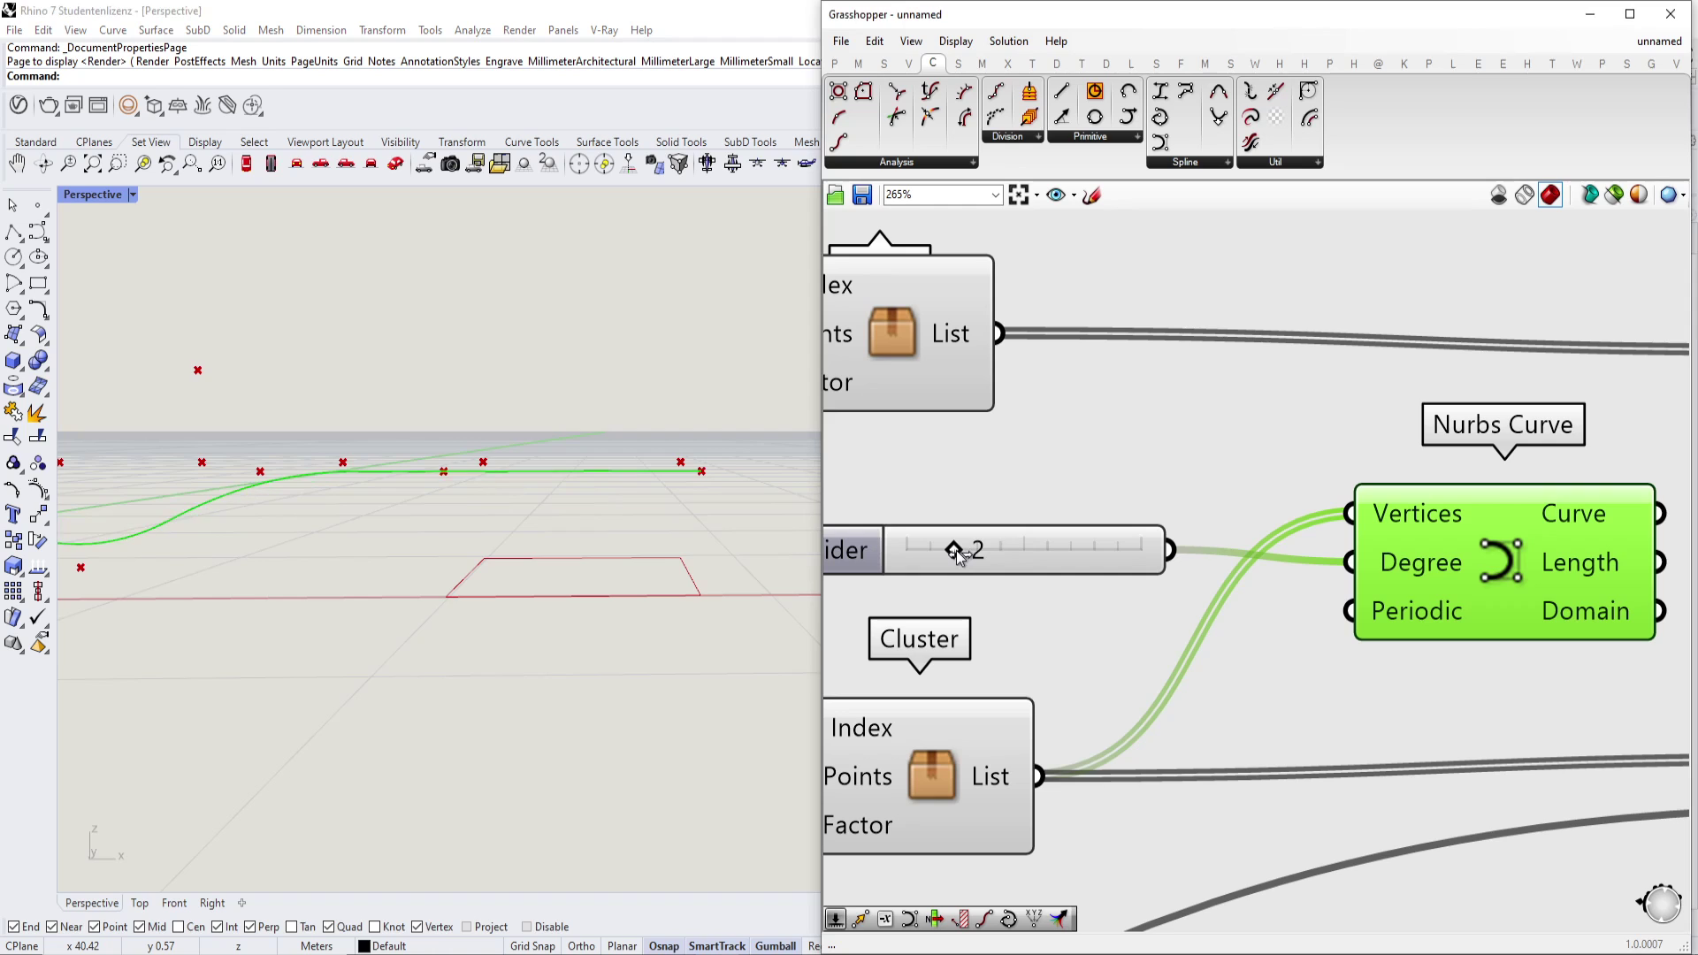
mouse_move(1434, 571)
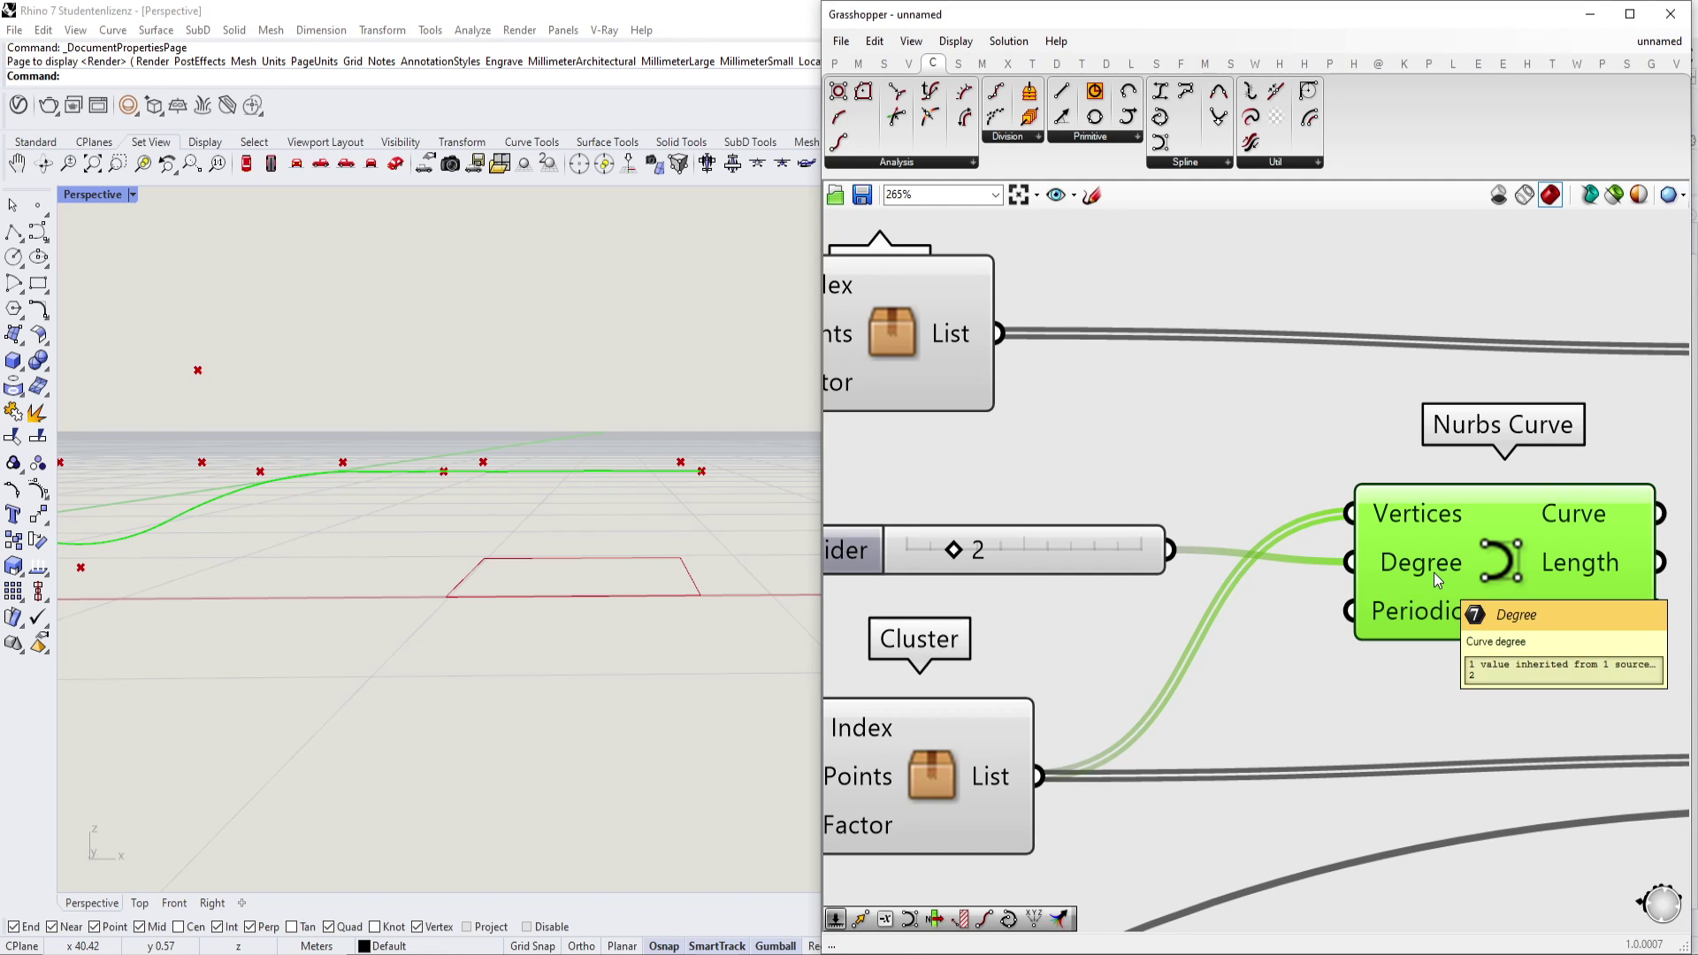
right_click_drag(728, 523, 515, 474)
right_click_drag(744, 482, 723, 511)
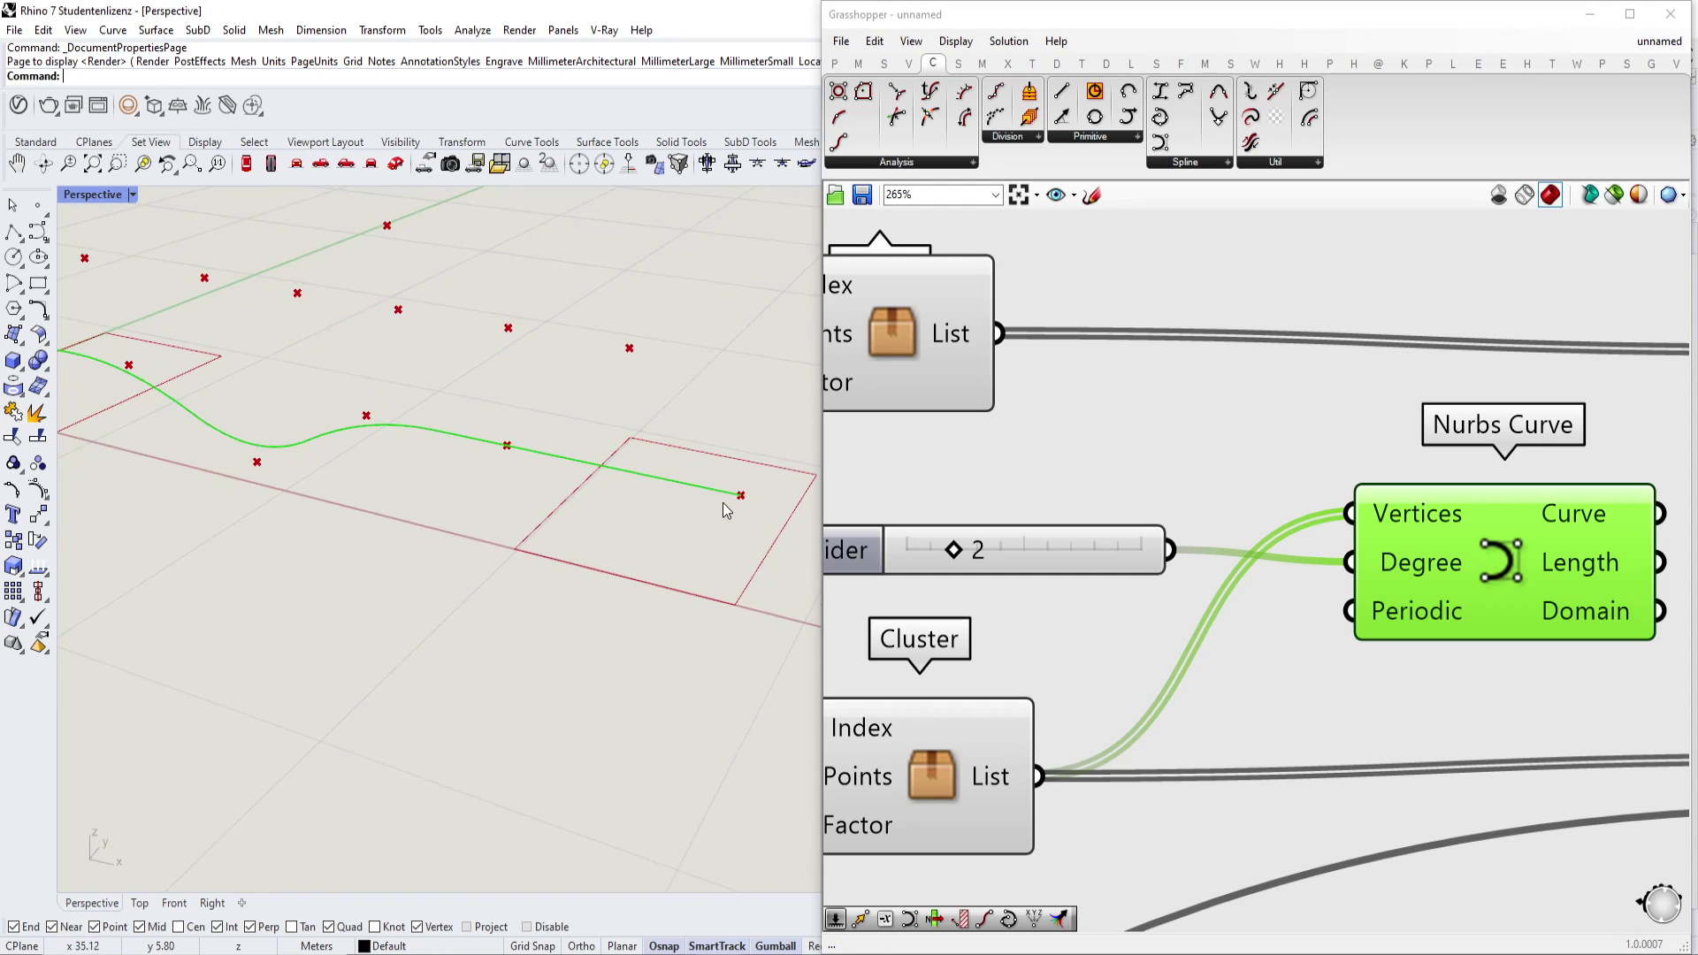
Try a degree of 1 on the Nurbs Curve, then return the Degree slider to 2.
scroll(1385, 568, "down", 2)
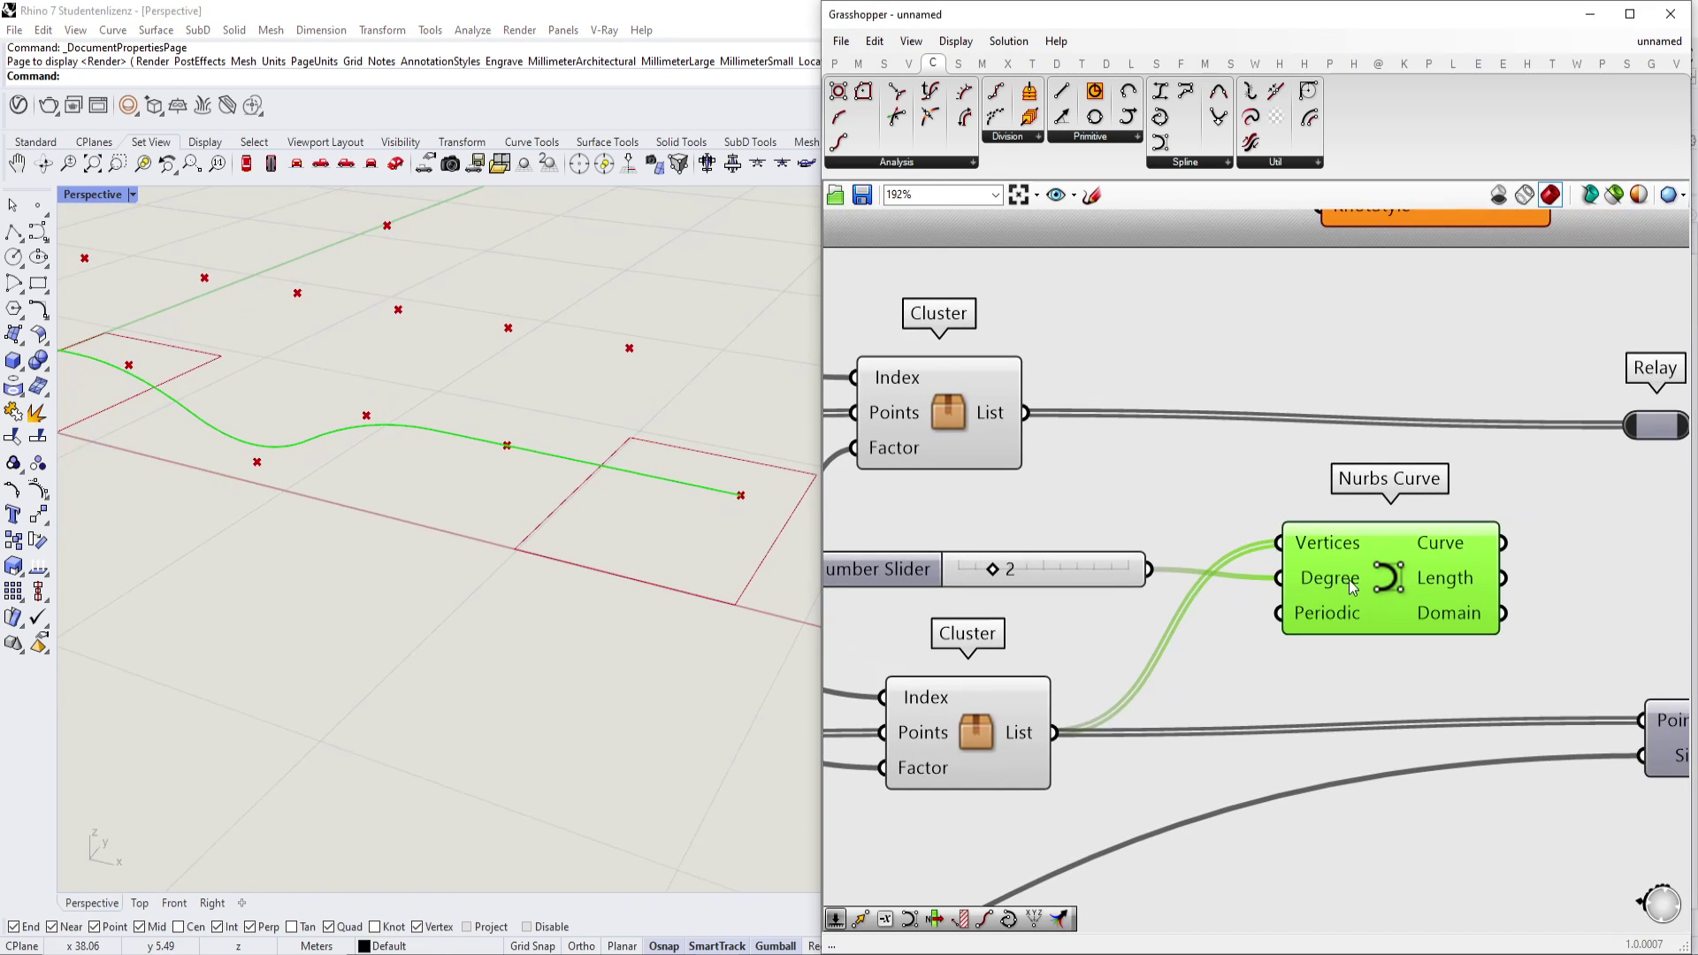
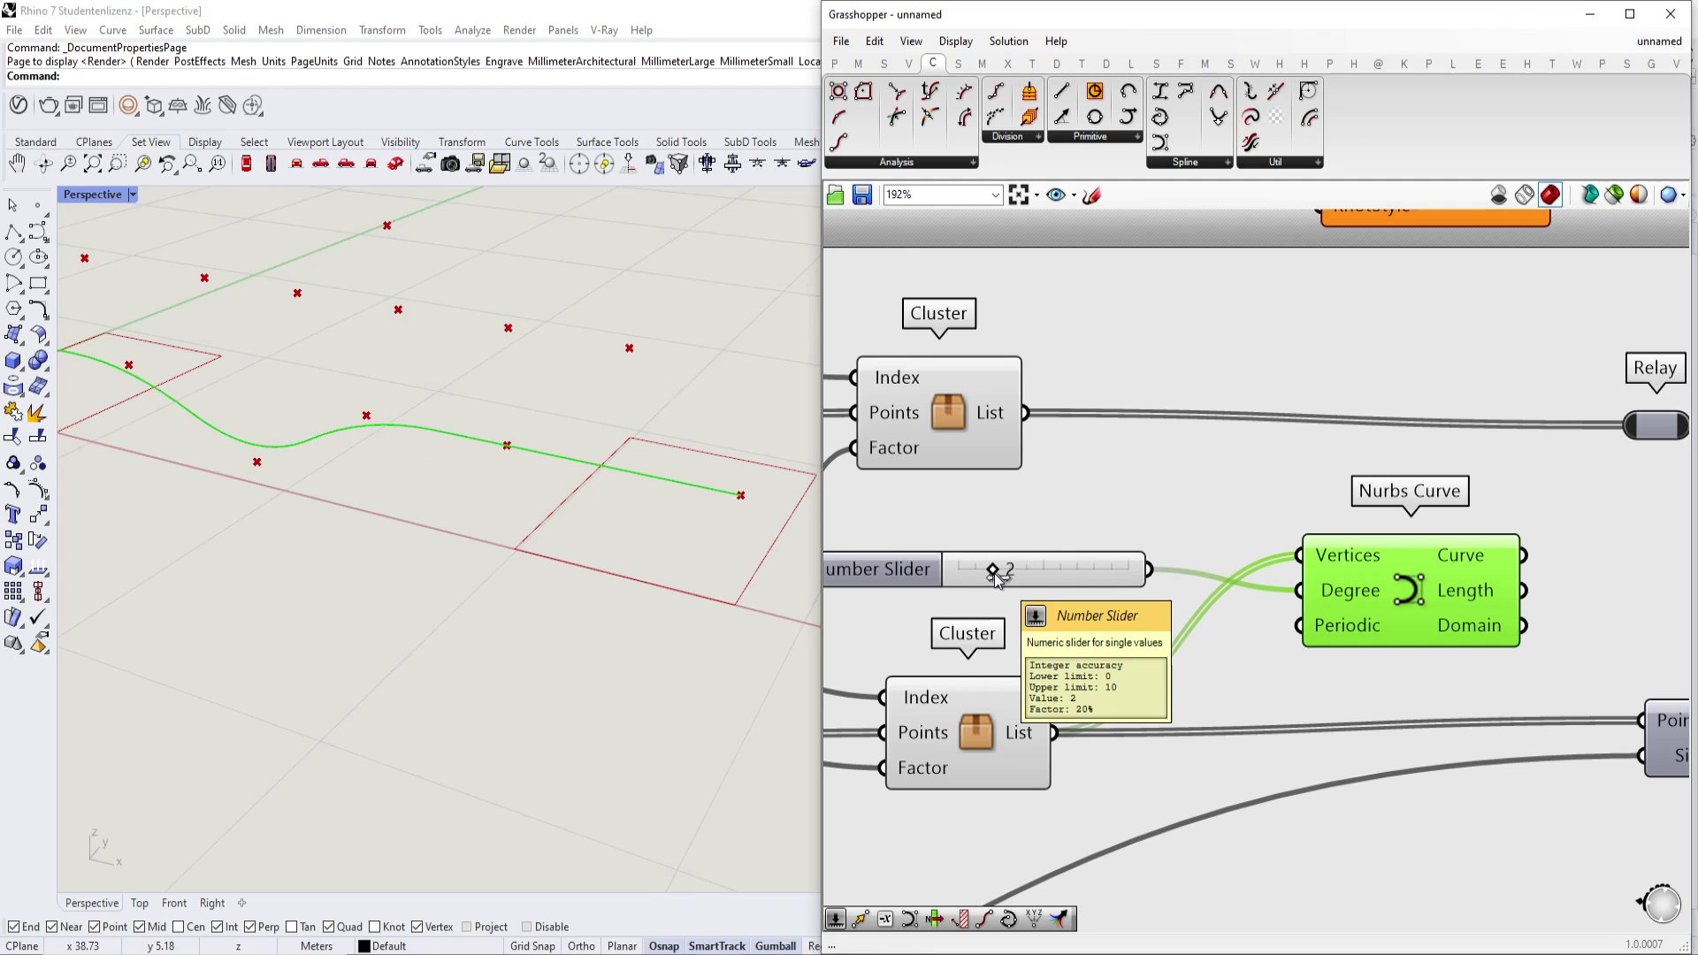
left_click_drag(994, 573, 978, 574)
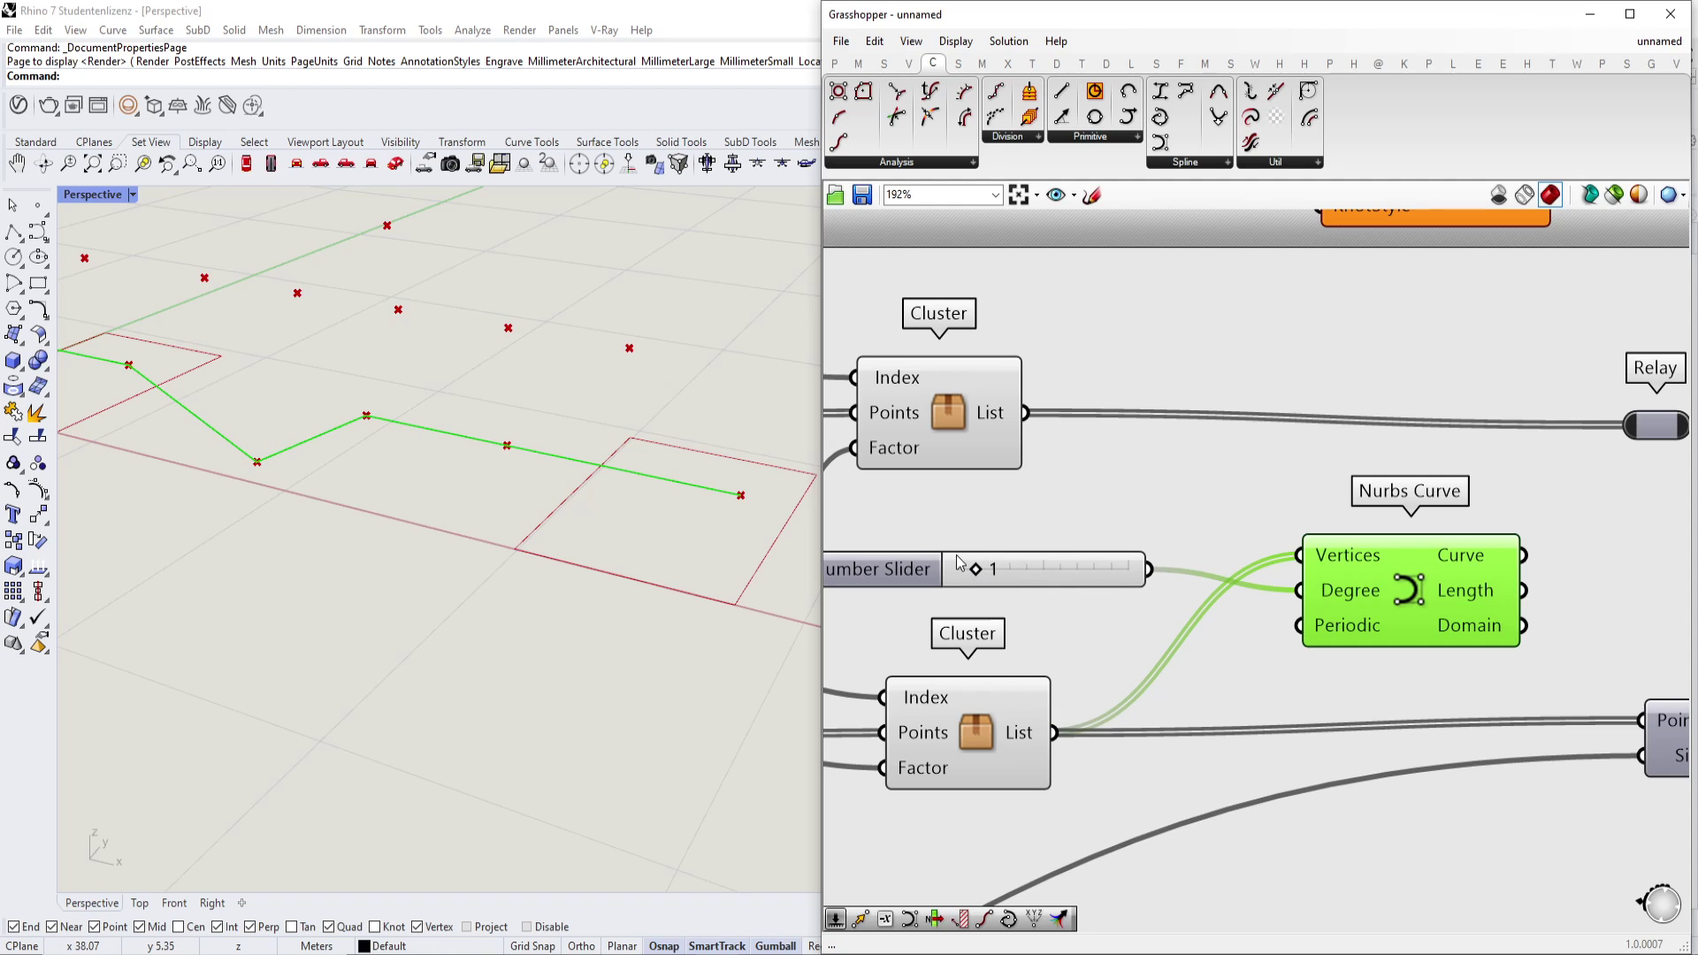
left_click_drag(993, 572, 976, 573)
scroll(1225, 566, "down", 5)
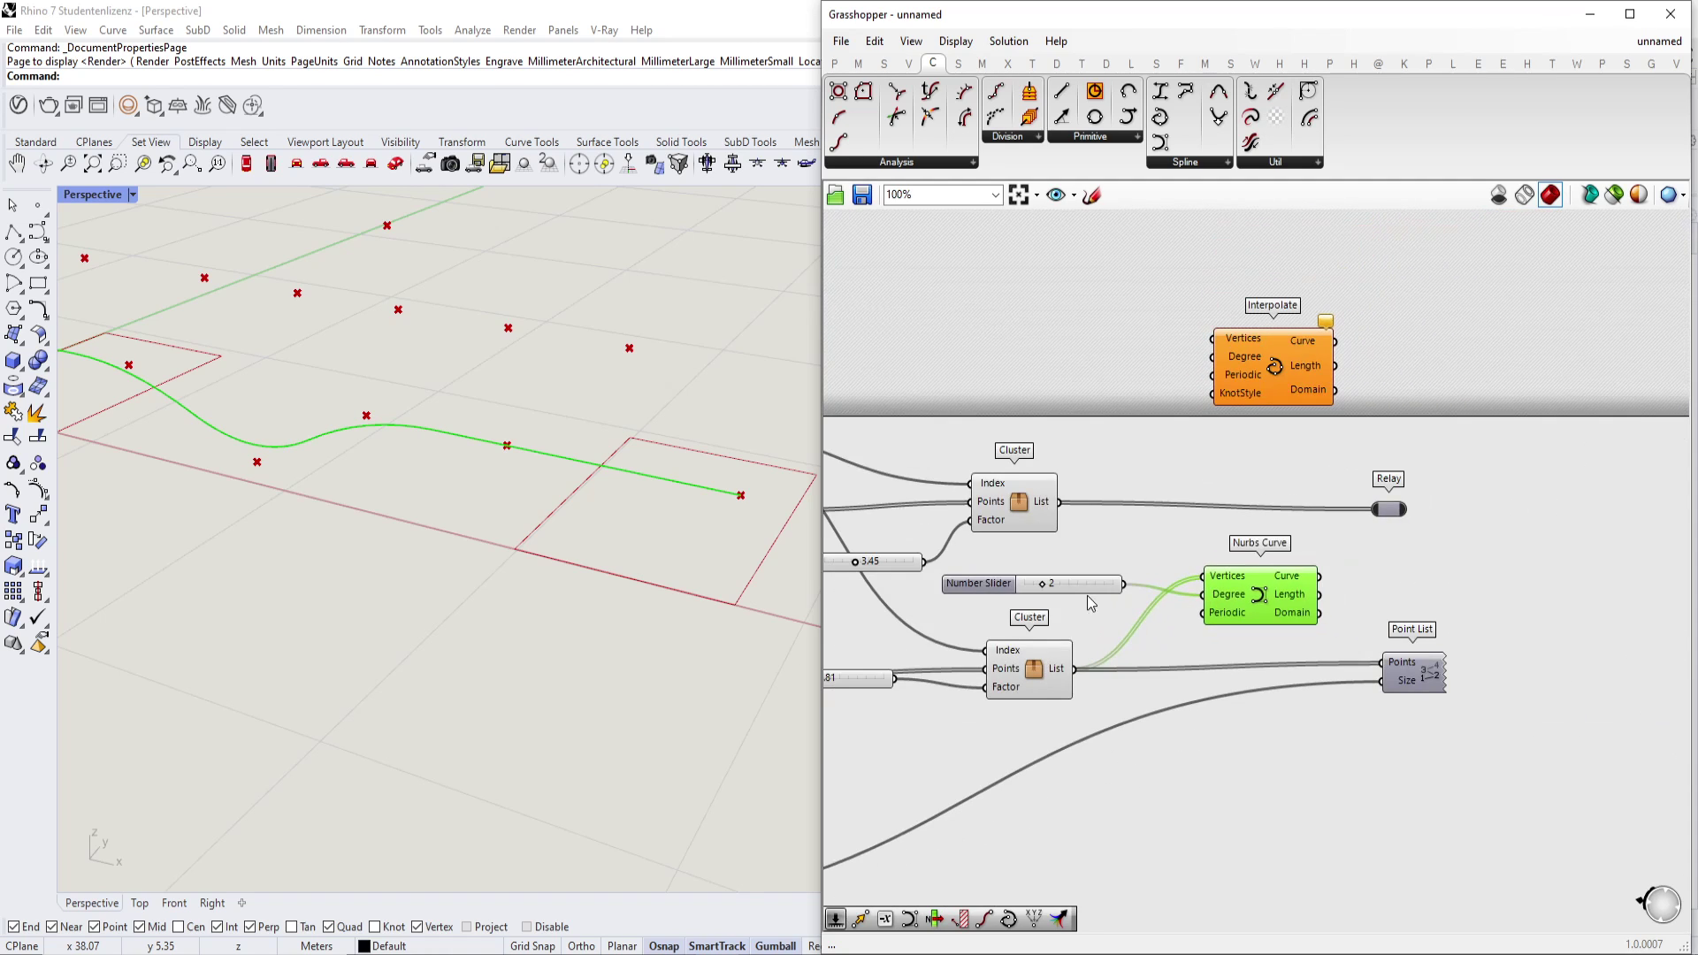
Duplicate the Nurbs Curve component and connect the first cluster's List to the copy's Vertices.
left_click_drag(1249, 601, 1254, 516, "alt")
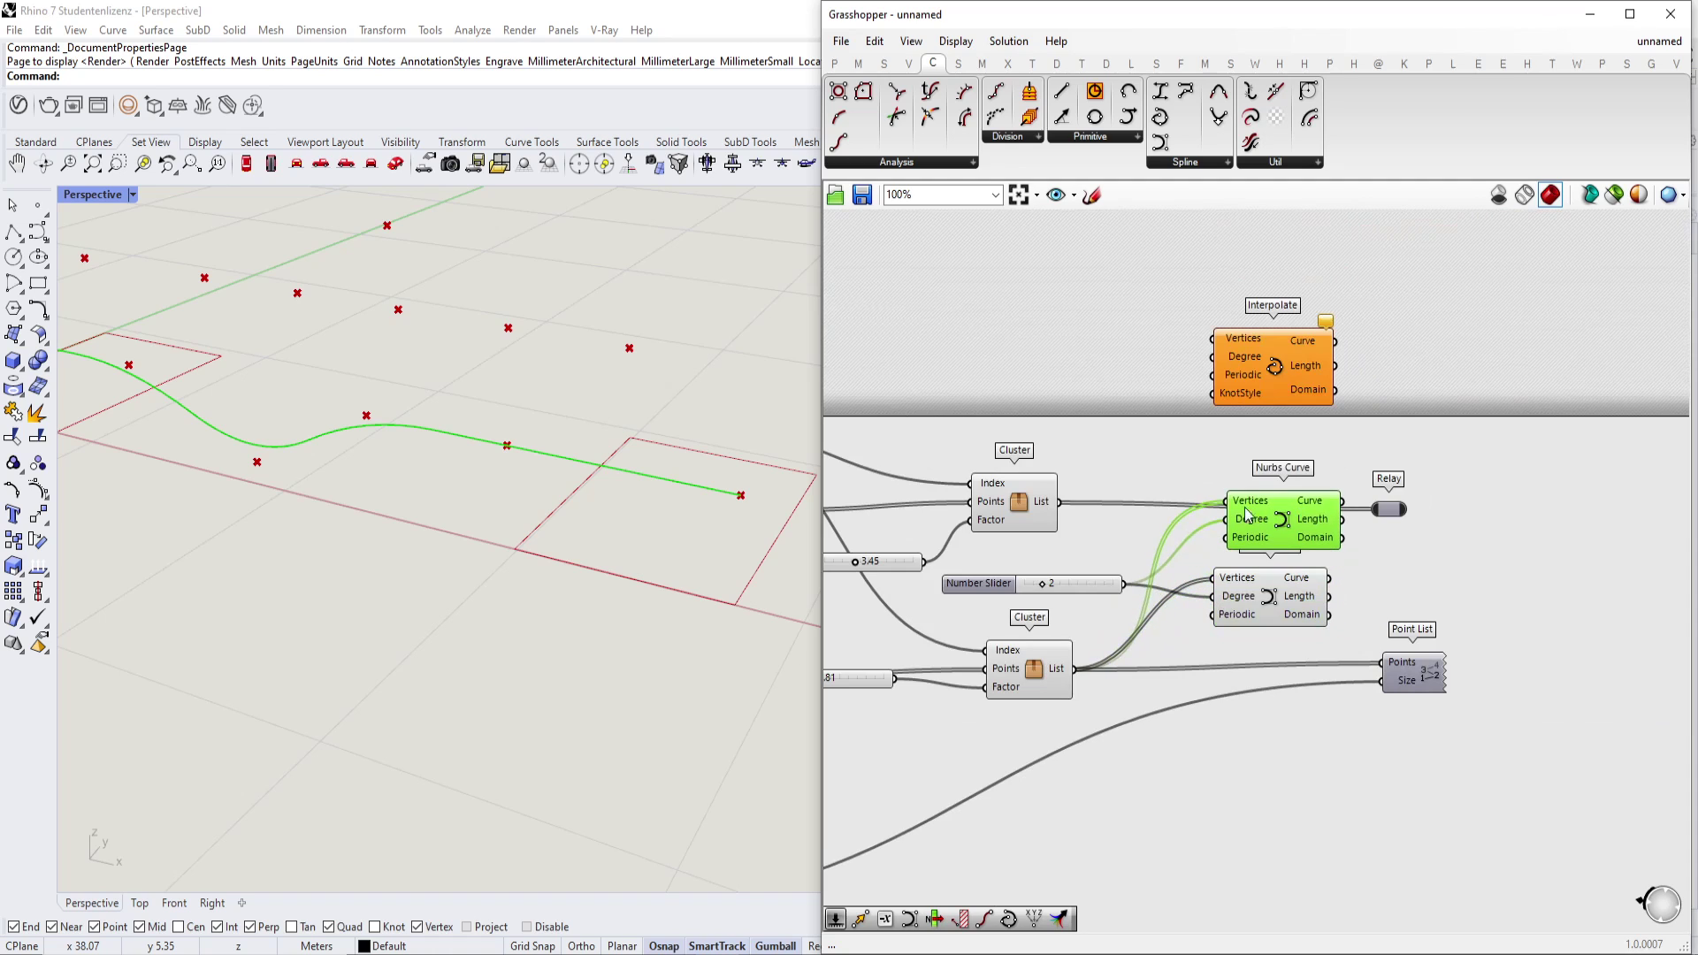
left_click_drag(1059, 495, 1059, 498)
right_click_drag(601, 617, 607, 584)
scroll(610, 583, "down", 6)
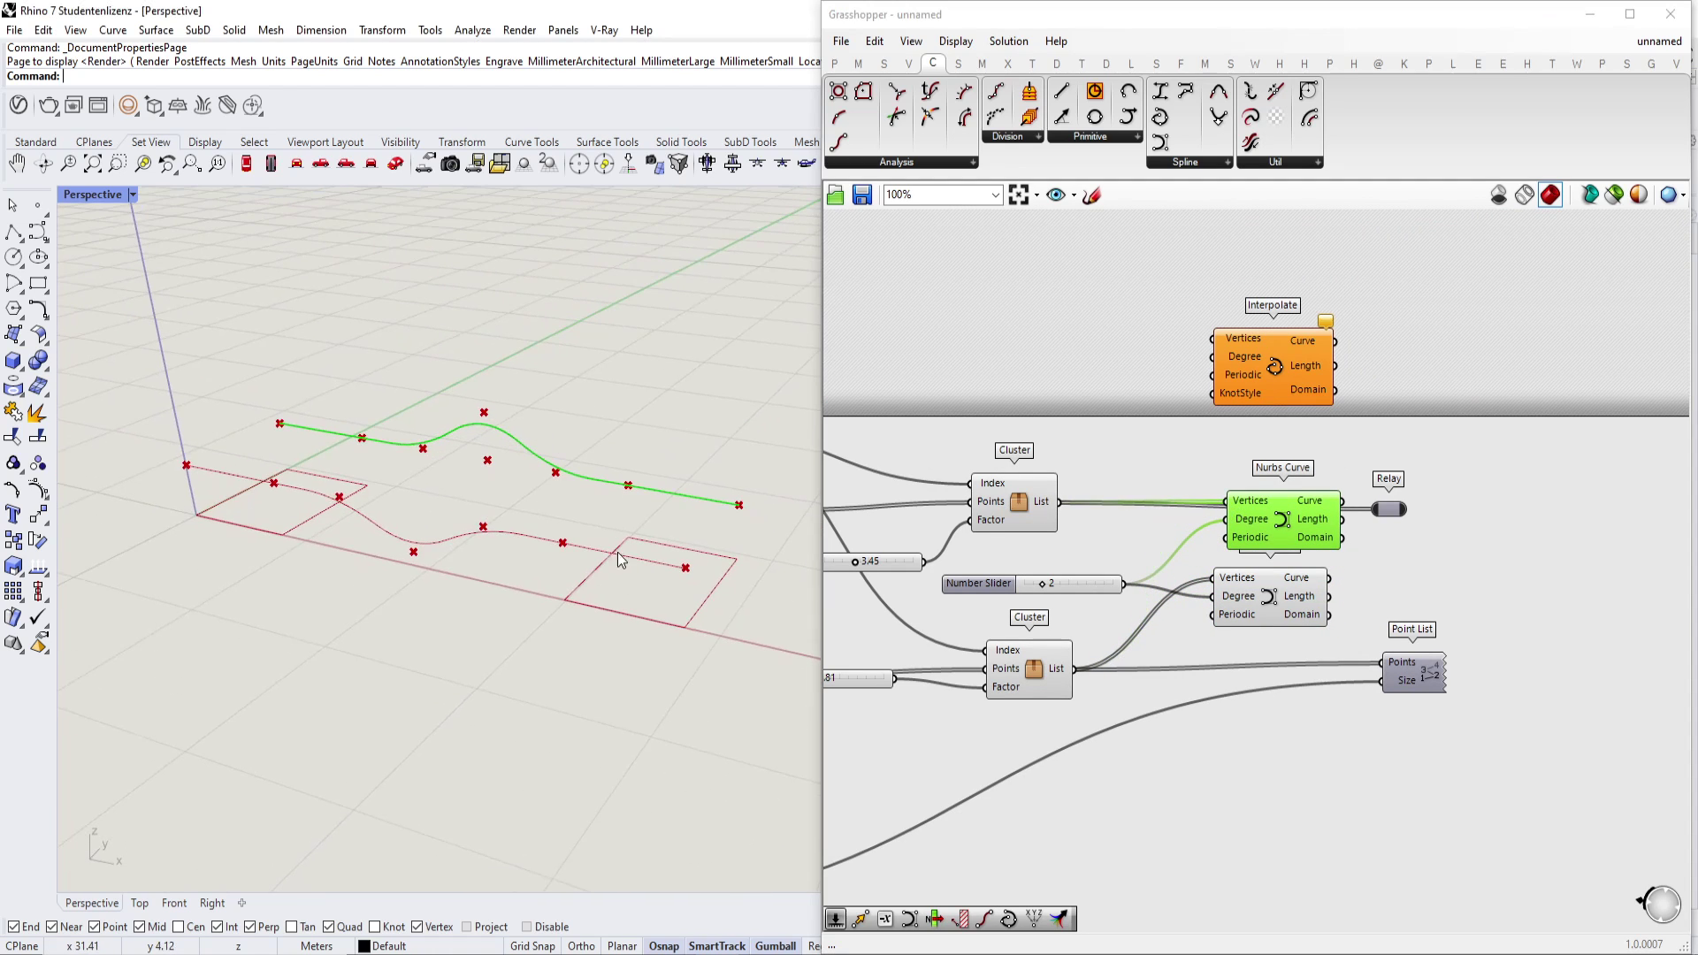
Set the first cluster's Factor slider to 2.72.
right_click_drag(1017, 573, 1250, 577)
scroll(1250, 576, "down", 1)
scroll(1136, 573, "up", 5)
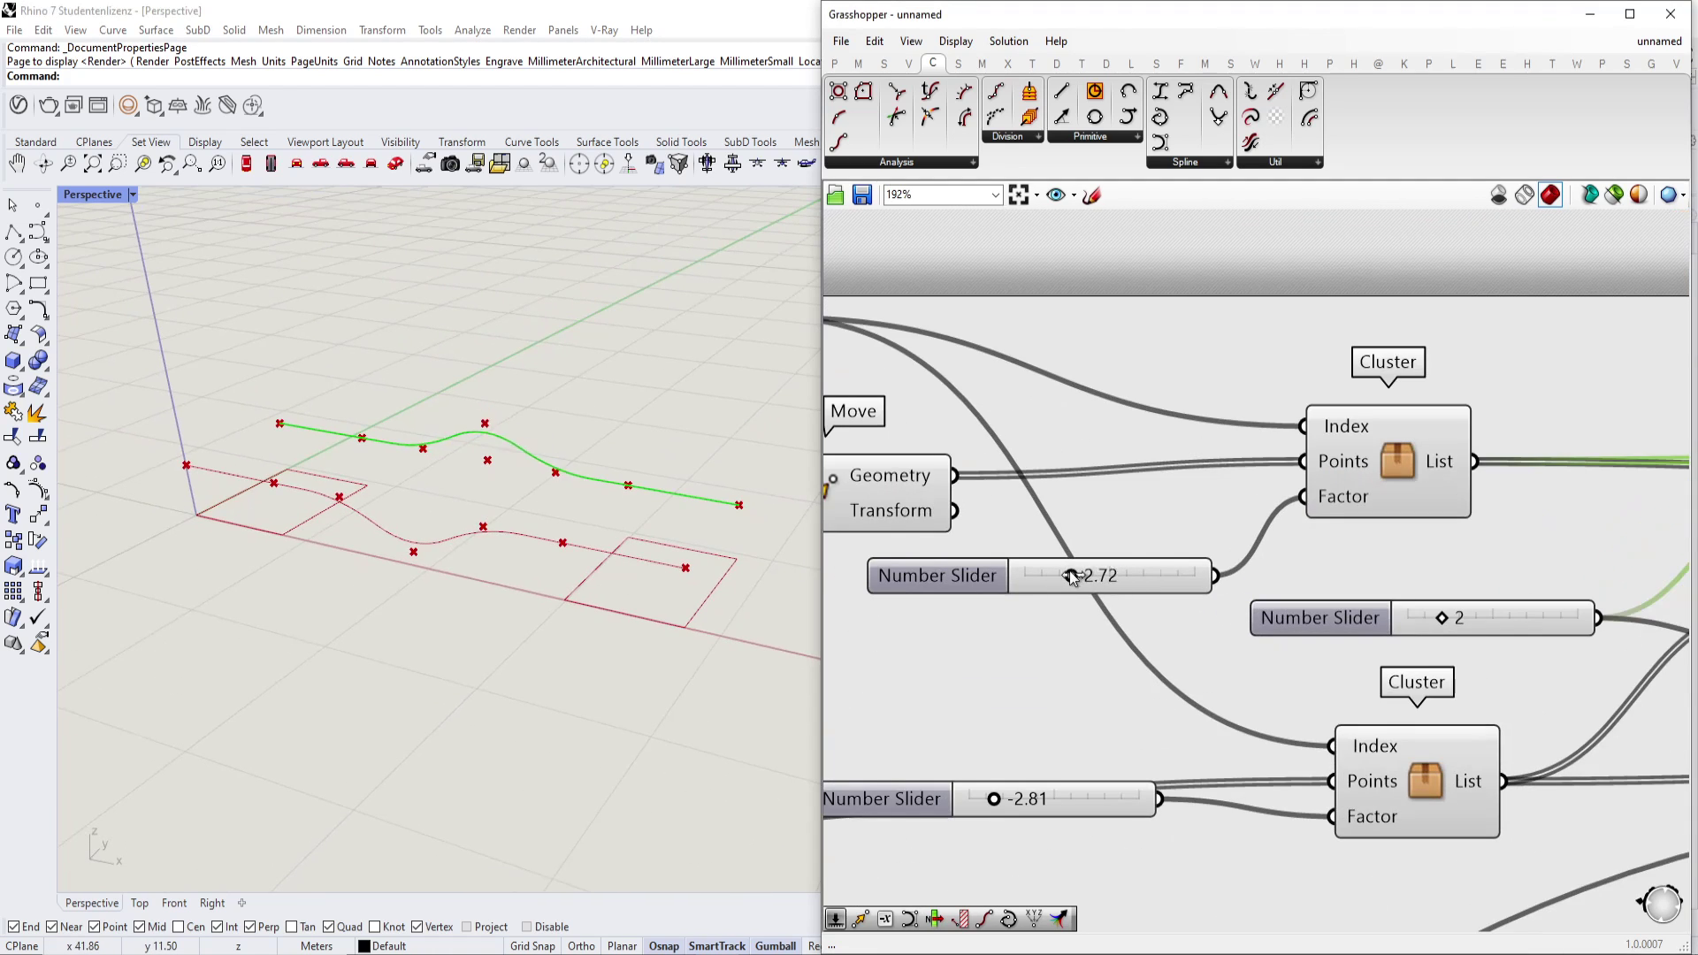
Turn off the second cluster's point preview and select the first cluster to check its points.
scroll(1235, 581, "down", 4)
right_click_drag(1635, 586, 1478, 571)
scroll(1477, 570, "up", 3)
left_click(1469, 575)
key("ctrl+q")
scroll(1450, 579, "down", 2)
left_click(1156, 681)
left_click(1161, 485)
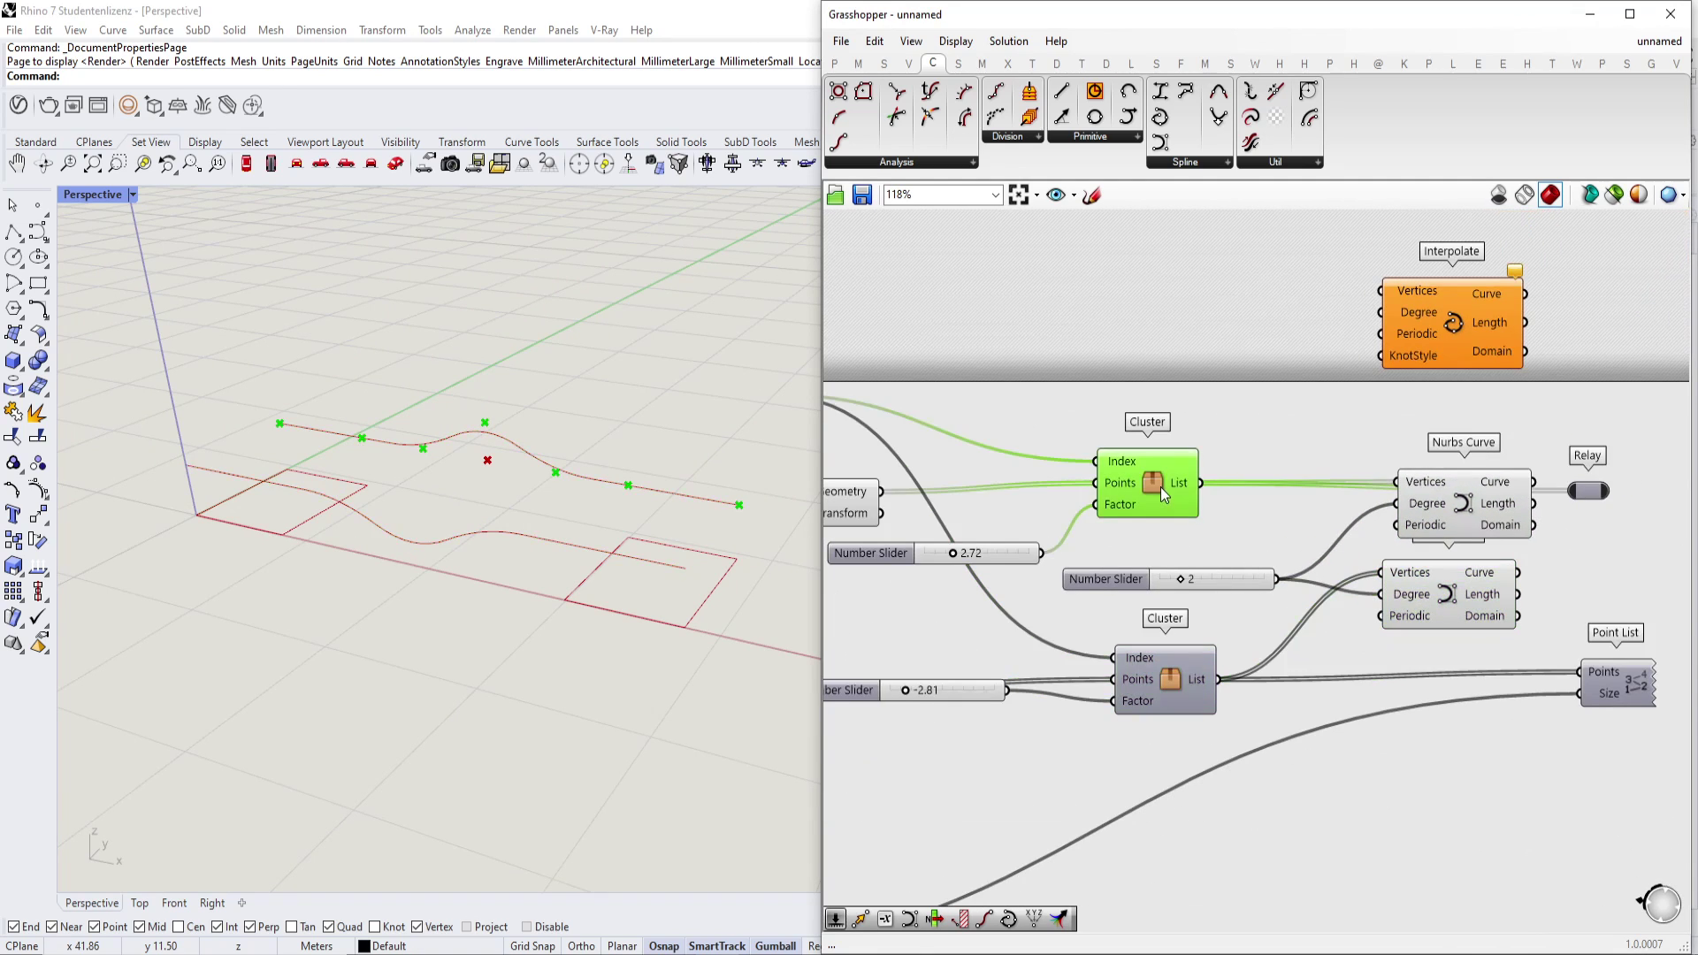
Turn off the preview of the Move component that feeds the first cluster's Points.
scroll(1160, 482, "down", 3)
right_click_drag(1131, 501, 1473, 517)
scroll(1473, 516, "down", 2)
scroll(1317, 533, "up", 3)
left_click(1427, 507)
key("ctrl+q")
Set the Couch Start slider to 3.27.
right_click_drag(1173, 511, 1575, 532)
scroll(1575, 531, "down", 2)
scroll(1175, 522, "up", 4)
left_click_drag(1100, 580, 1069, 546)
right_click_drag(1371, 517, 1249, 507)
left_click(1256, 510)
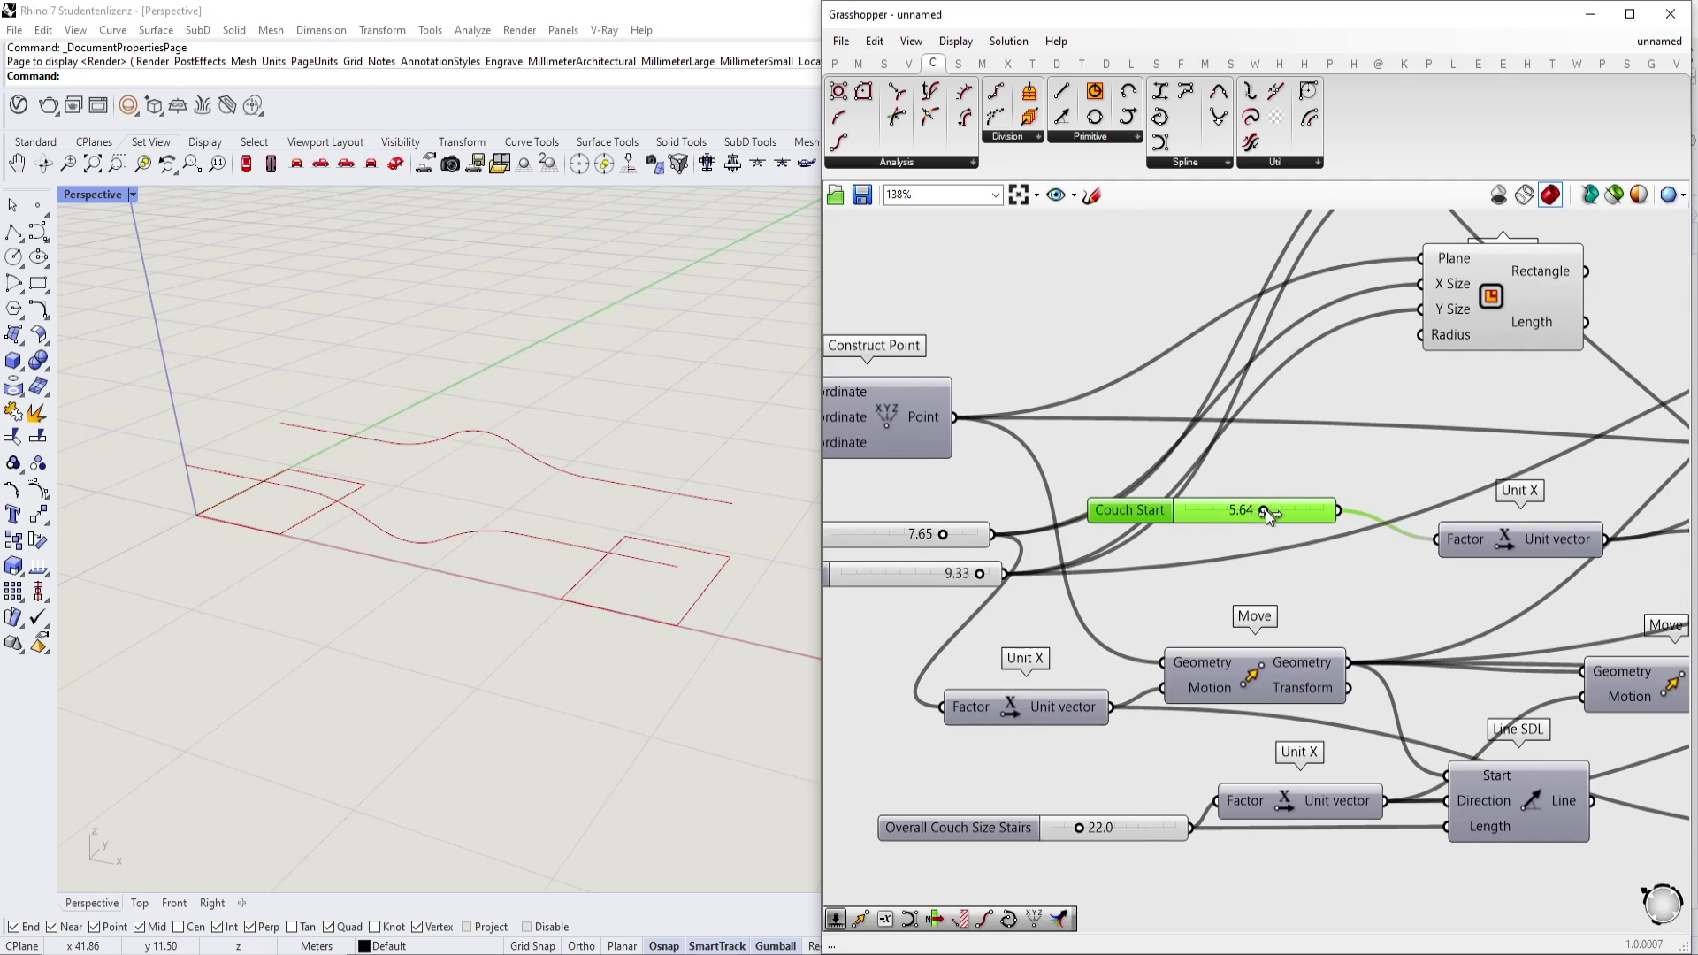
left_click_drag(1323, 510, 1234, 515)
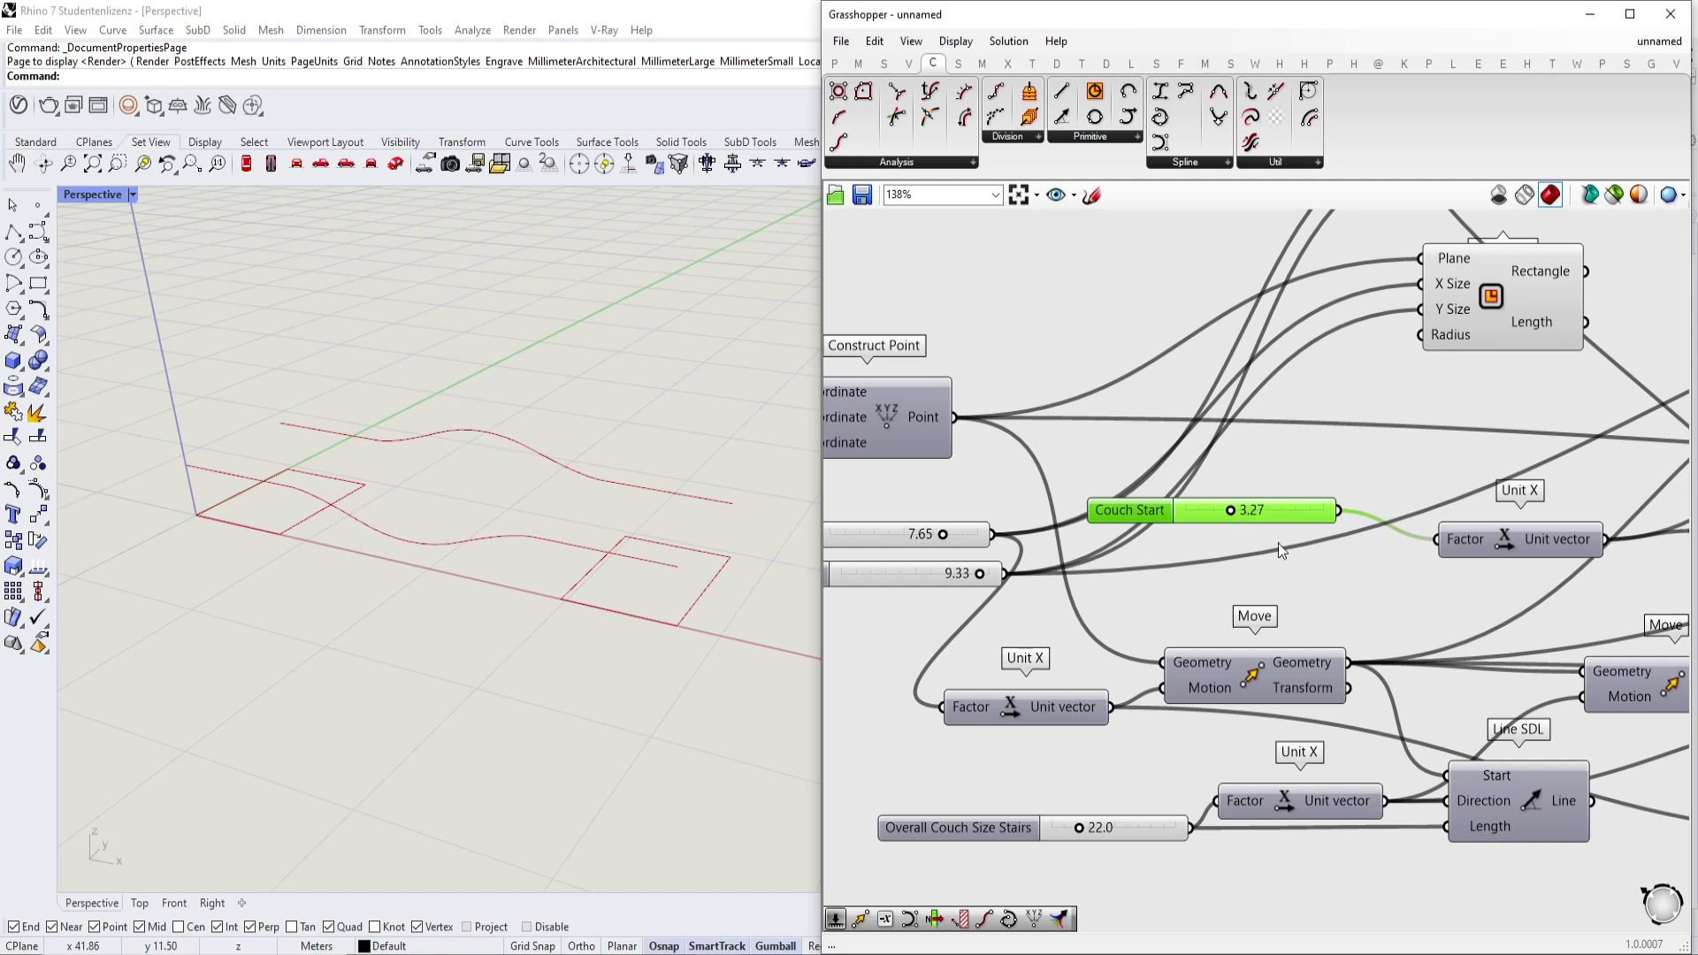
Set the Overall Couch Size Stairs slider to 24.6.
scroll(1253, 532, "up", 2)
right_click_drag(1256, 707, 1252, 492)
mouse_move(1017, 727)
left_mouse_down()
mouse_move(1067, 730)
mouse_move(1020, 725)
left_mouse_up()
scroll(612, 585, "down", 3)
right_click_drag(605, 583, 788, 670)
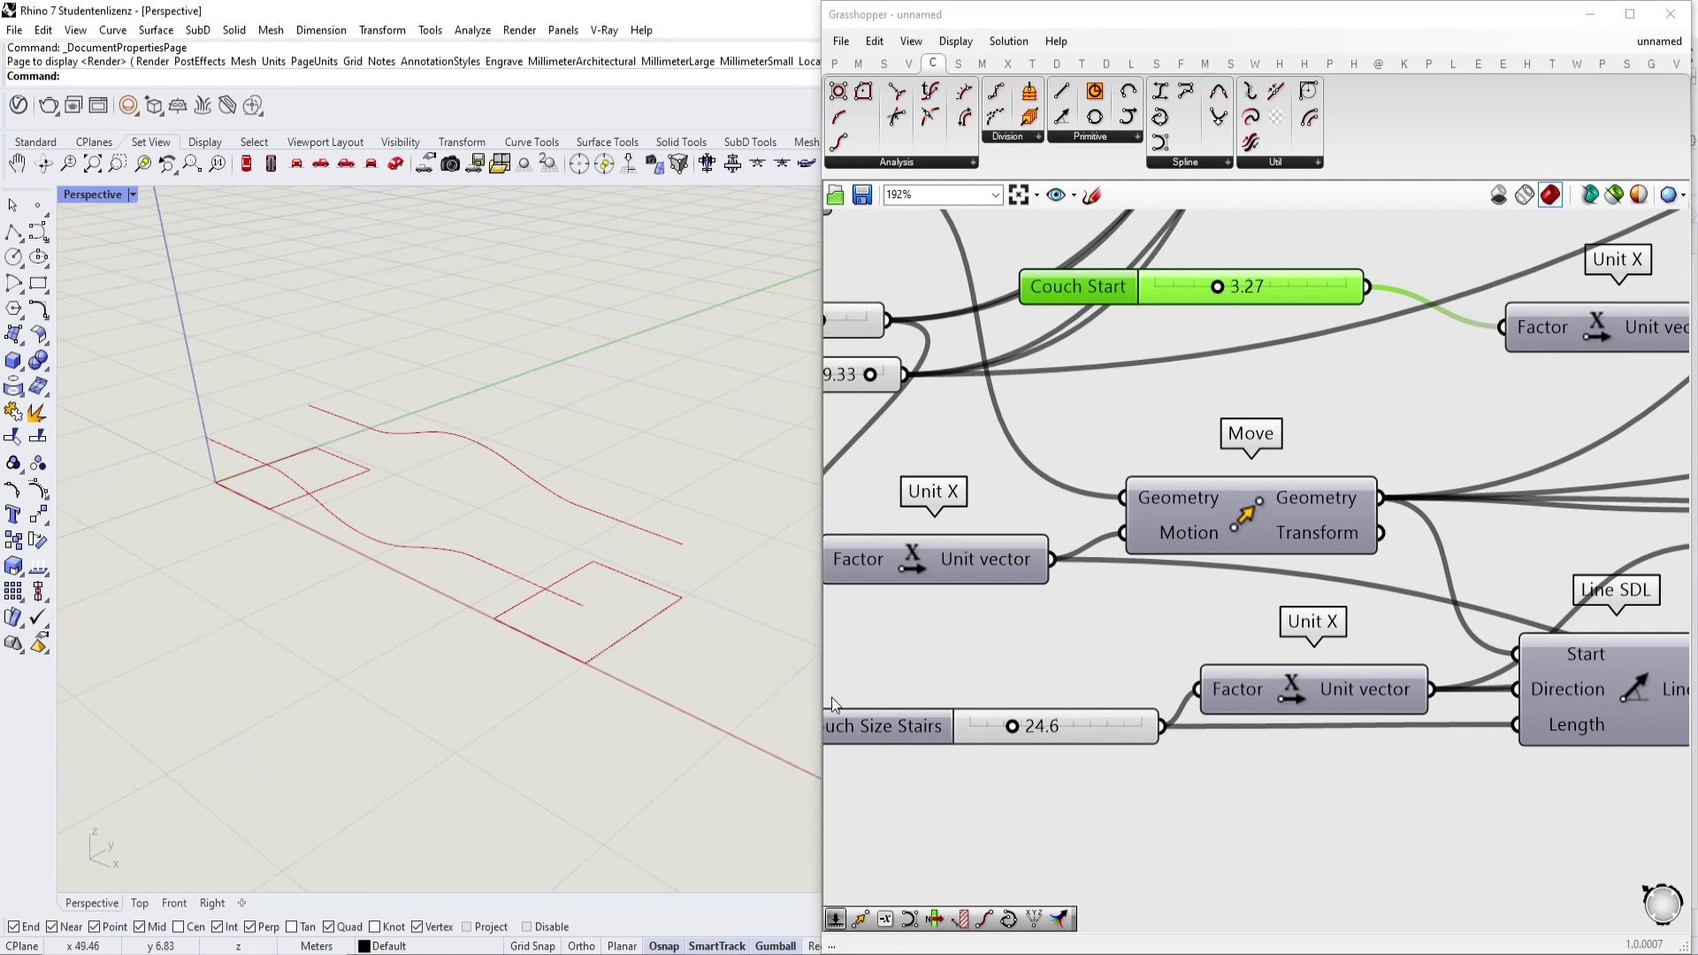
Move the Relay clear of the Nurbs Curve components and select the upper Nurbs Curve to check it.
scroll(1315, 471, "down", 5)
scroll(1353, 525, "up", 3)
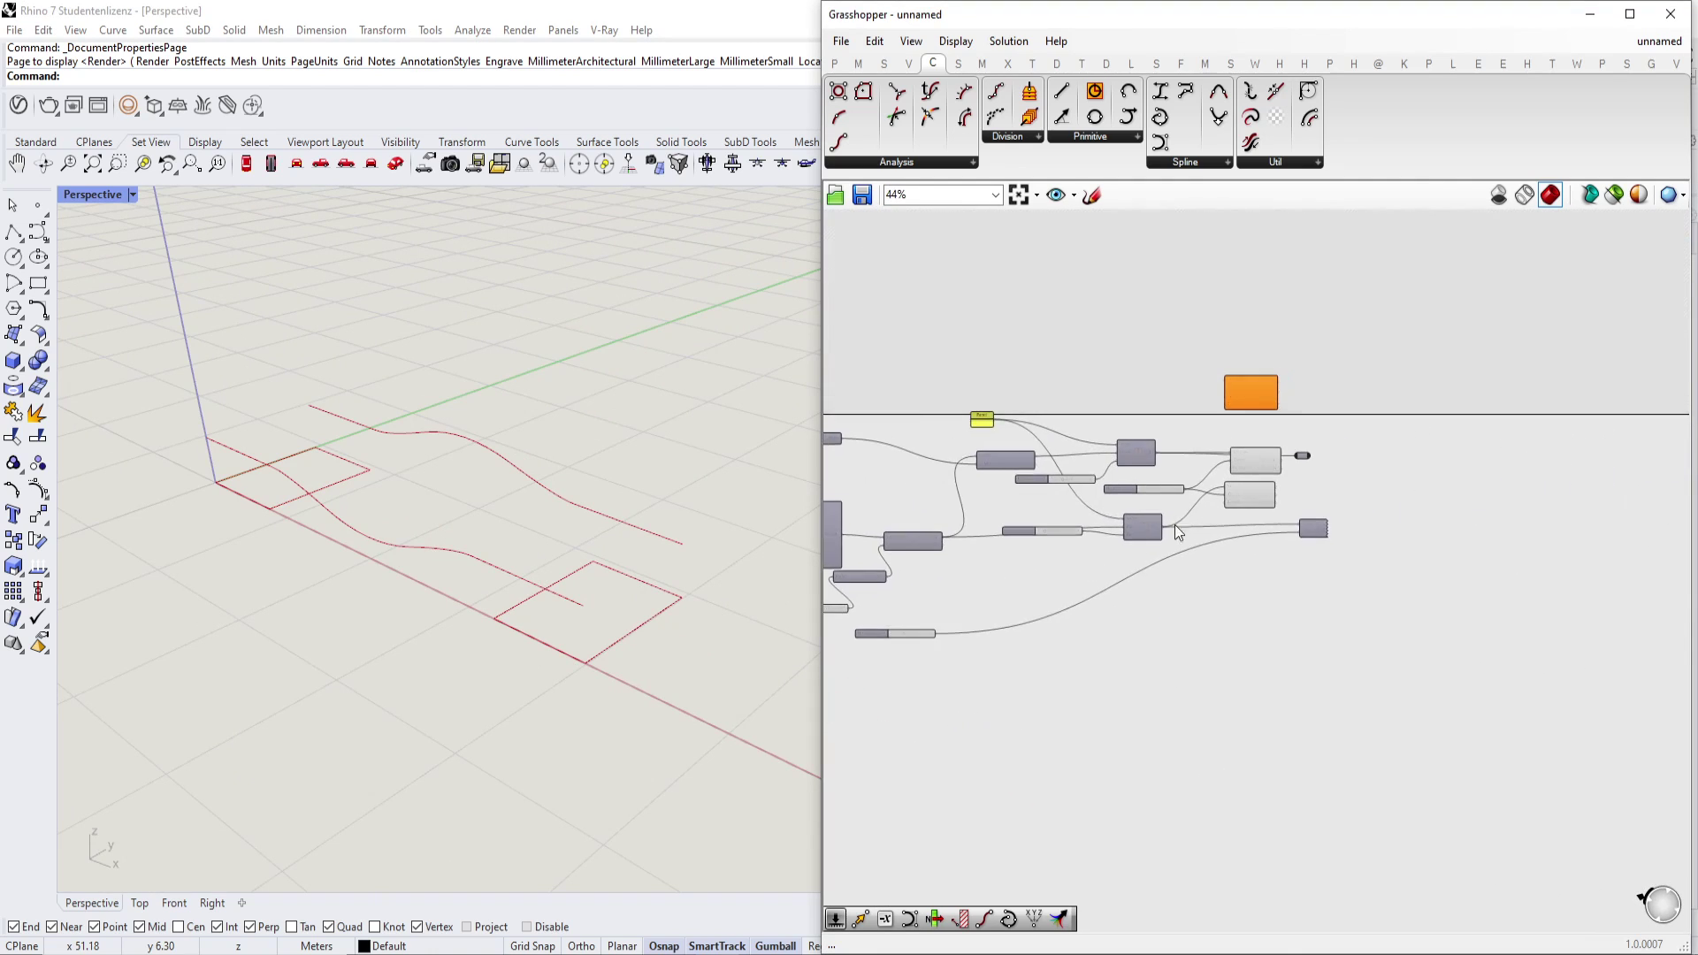
left_click_drag(1304, 504, 1401, 449)
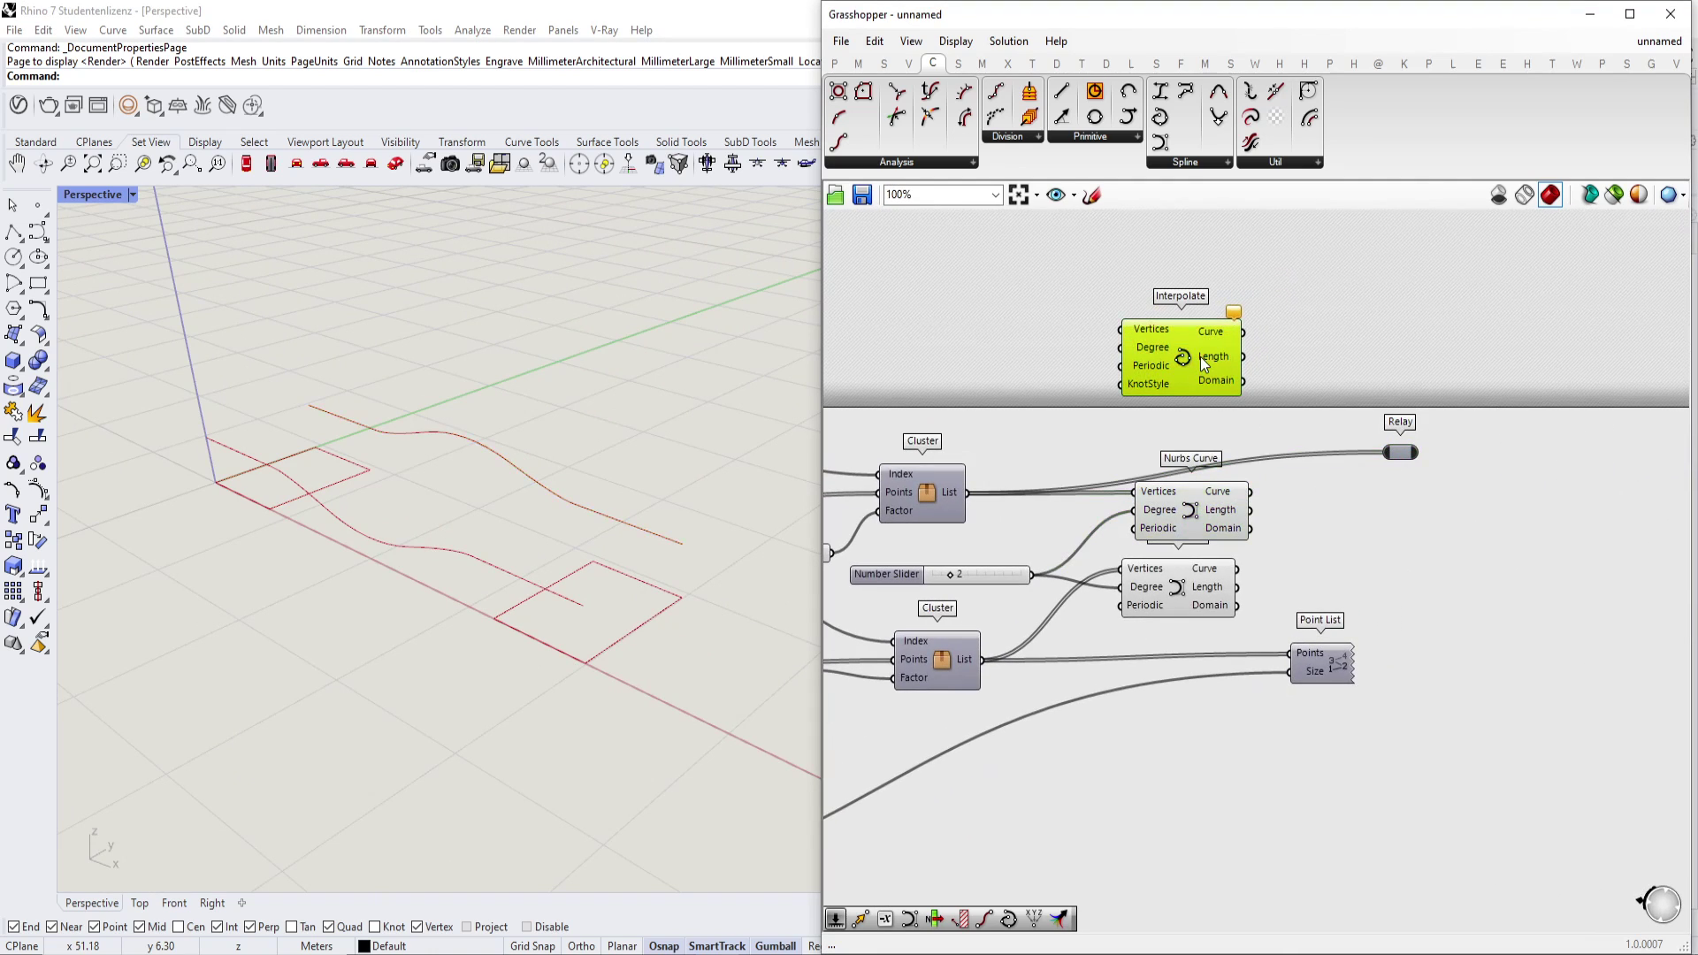
scroll(1185, 530, "up", 1)
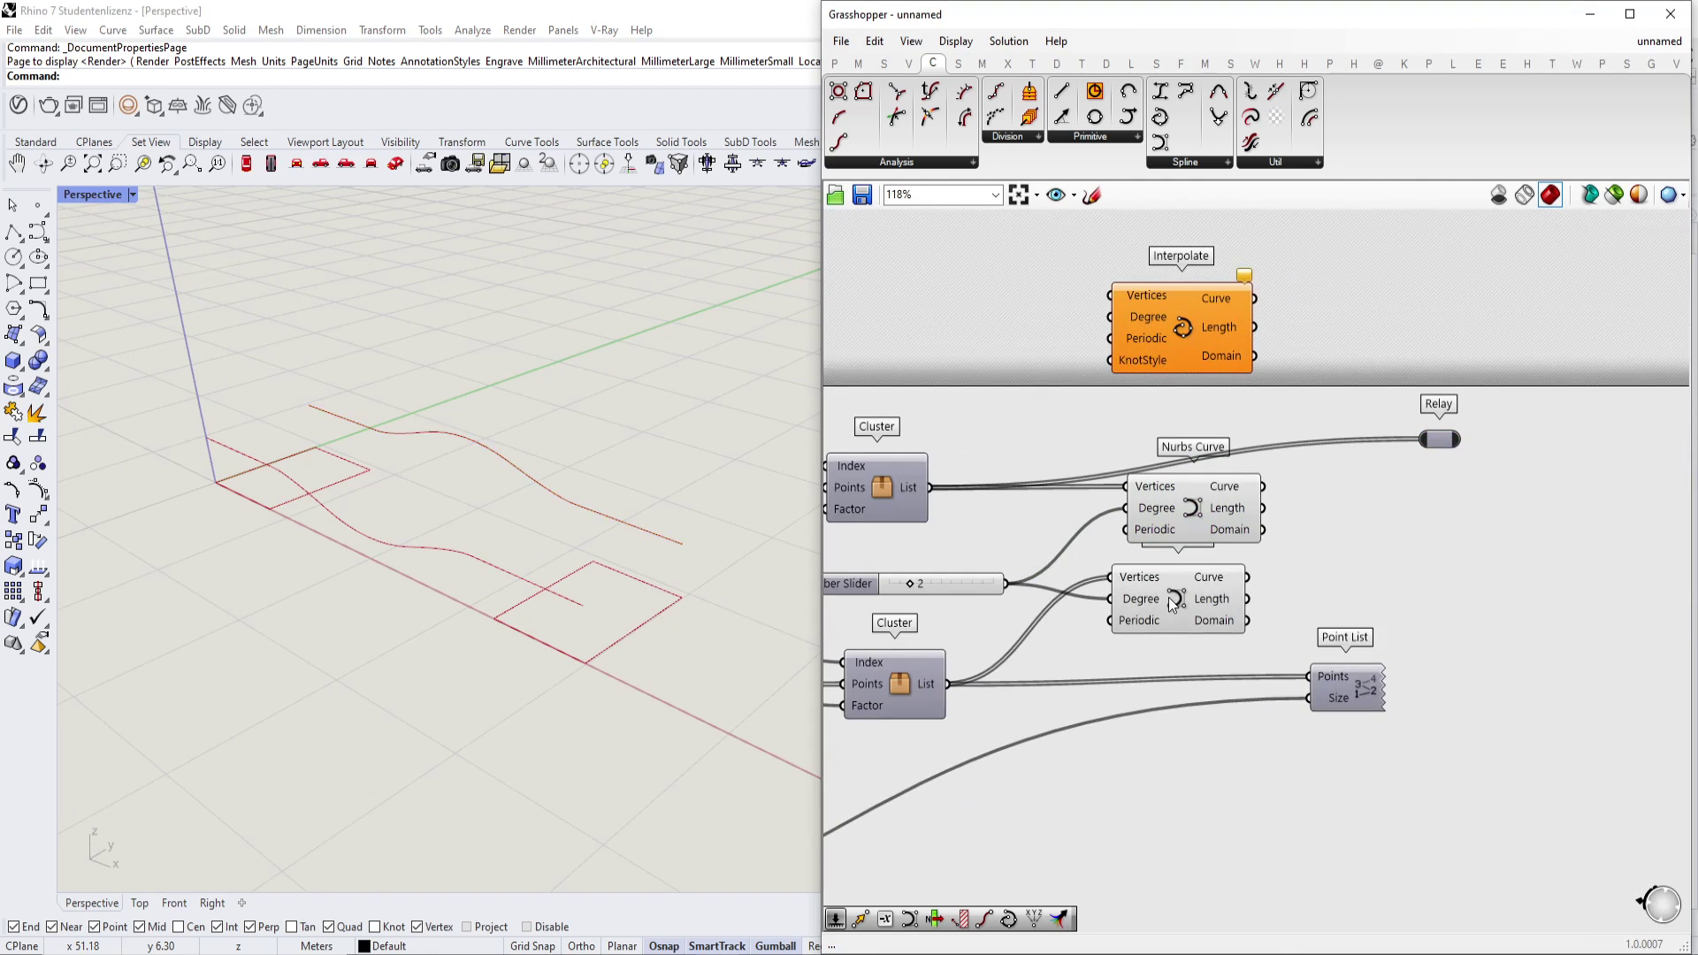
left_click(1182, 482)
right_click_drag(573, 601, 637, 619)
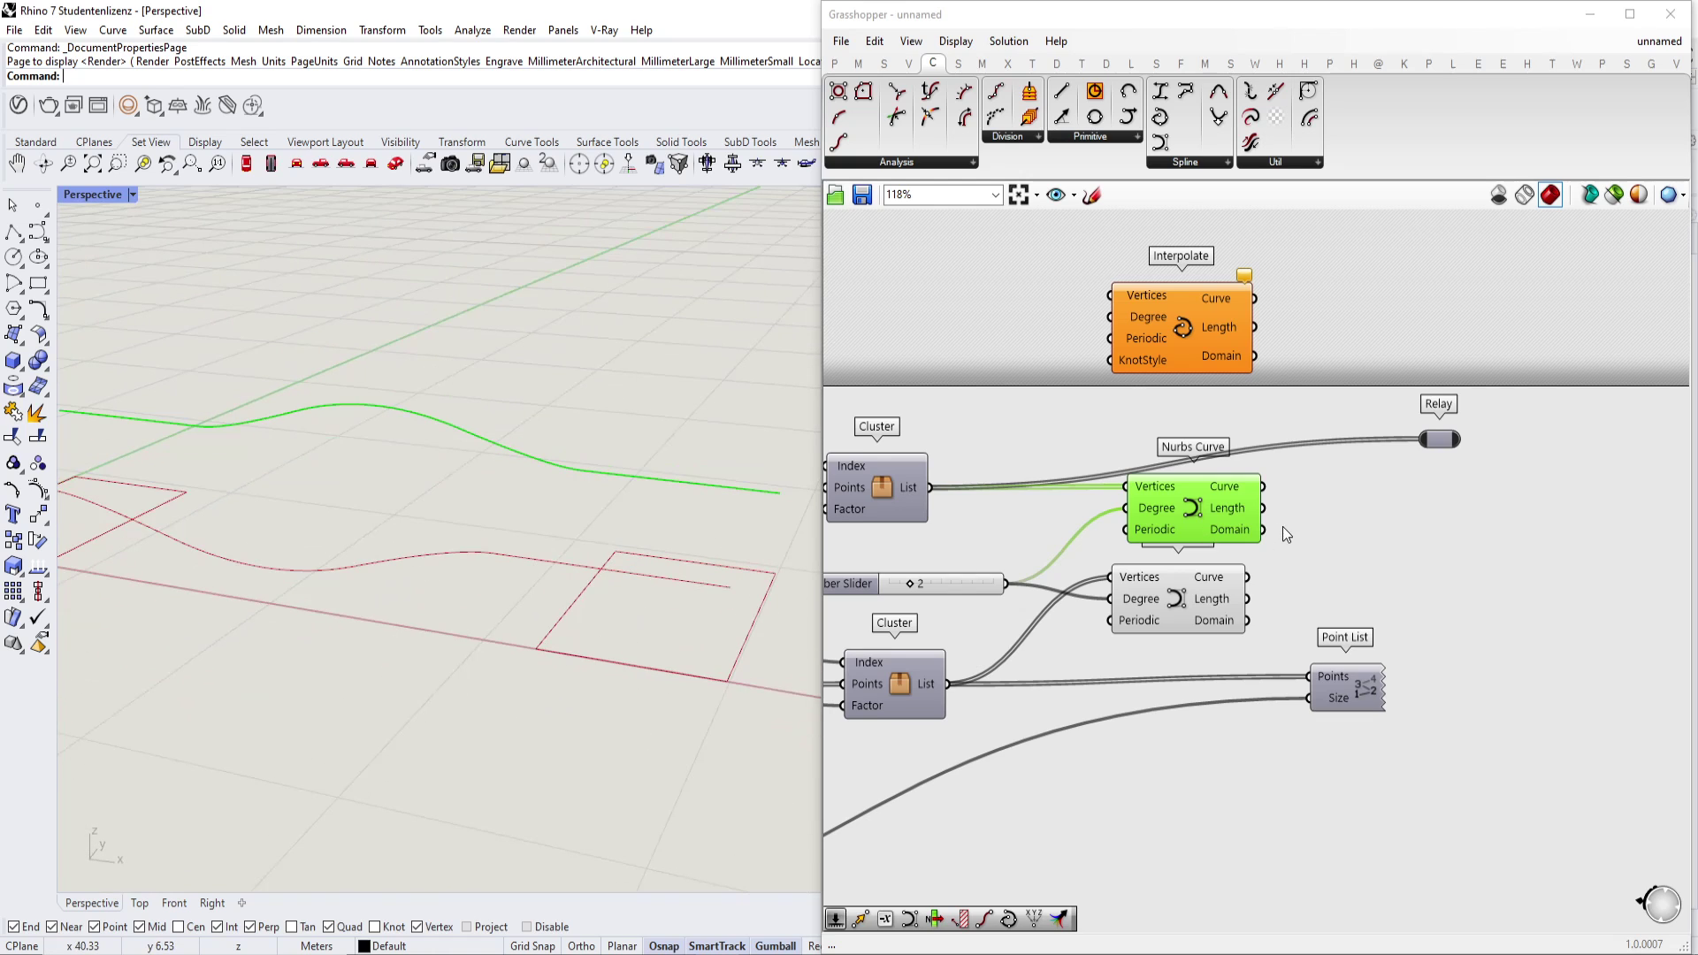
Add a Ruled Surface component and connect the two Nurbs Curves to Curve A and Curve B.
right_click_drag(1334, 544, 1236, 542)
double_click(1326, 532)
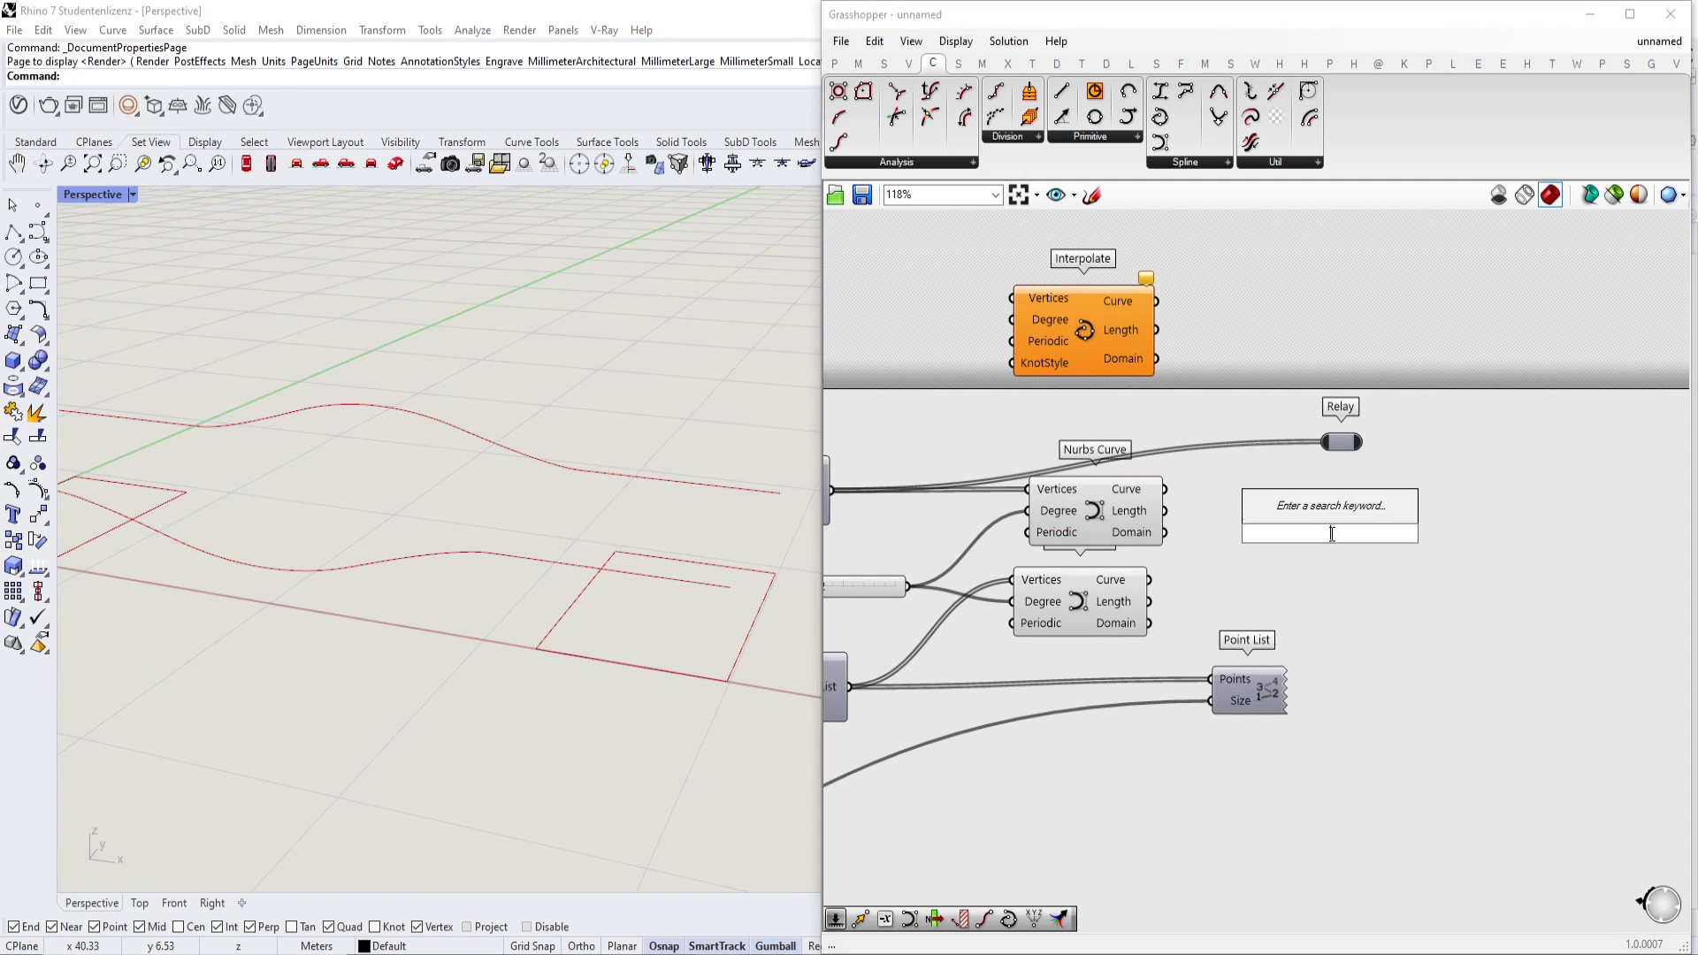
type("ruled")
key("Return")
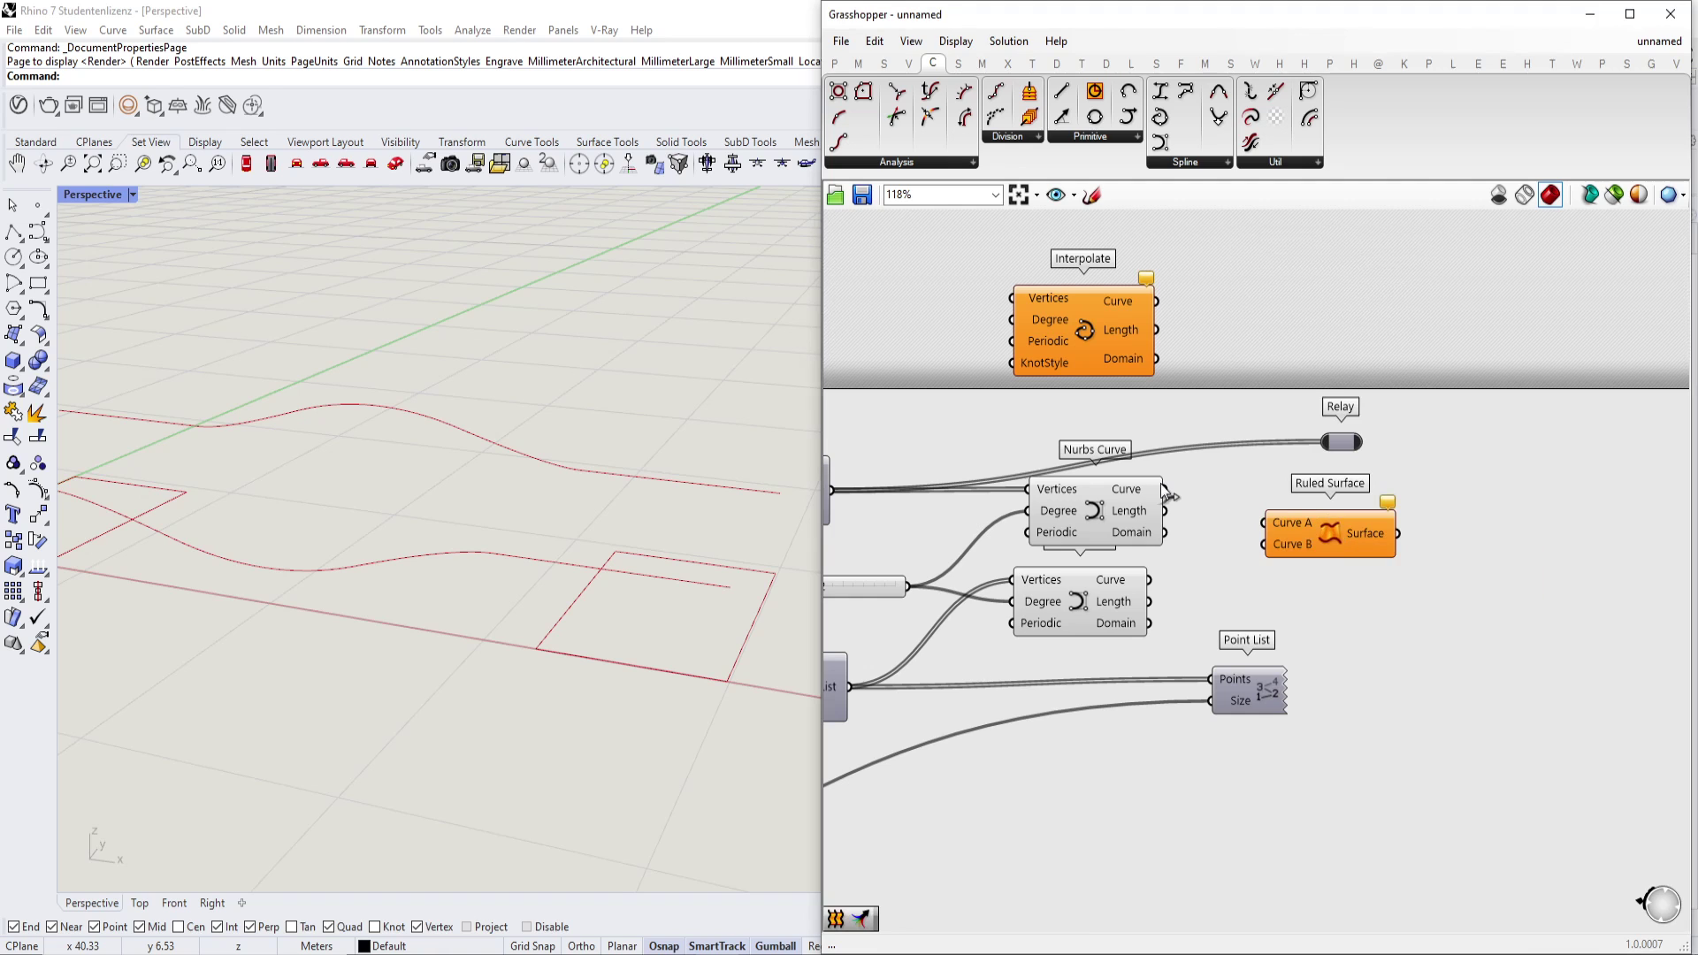
left_click_drag(1152, 598, 1149, 580)
right_click_drag(531, 517, 532, 581)
scroll(528, 533, "up", 4)
scroll(592, 548, "down", 3)
scroll(1495, 650, "down", 3)
Add a Box Rectangle component beside the upper Rectangle component.
right_click_drag(1323, 580, 1602, 566)
scroll(1602, 565, "down", 3)
right_click_drag(921, 568, 1164, 565)
scroll(1233, 550, "up", 4)
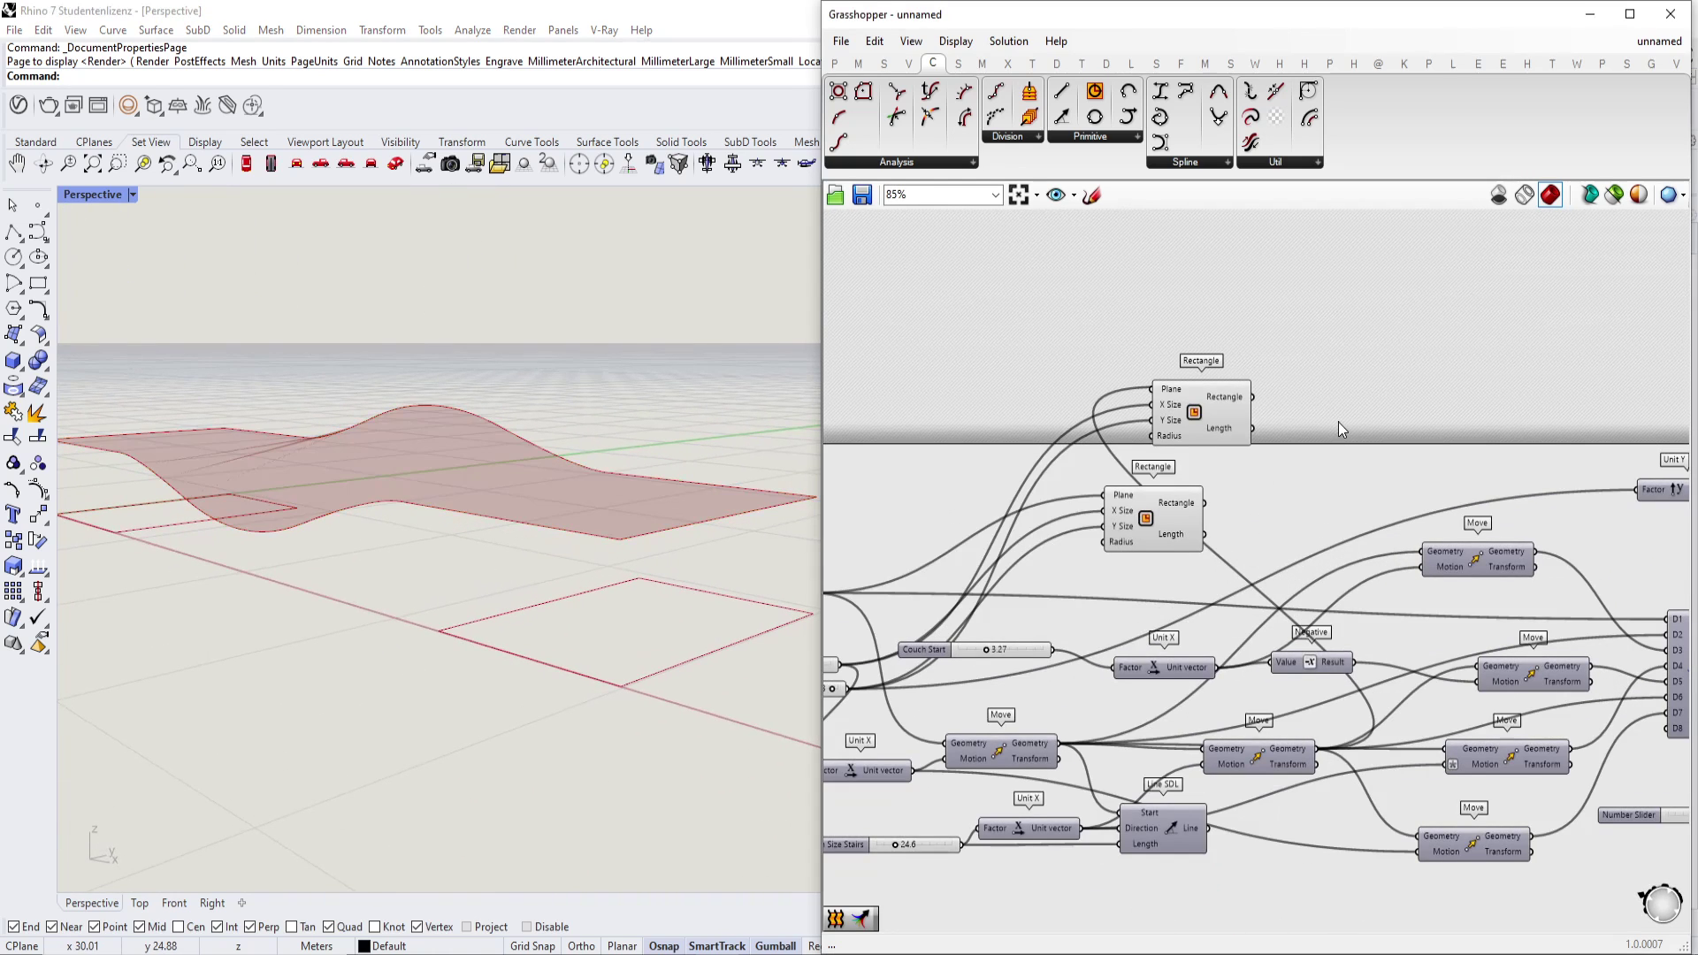
double_click(1338, 422)
type("box rect")
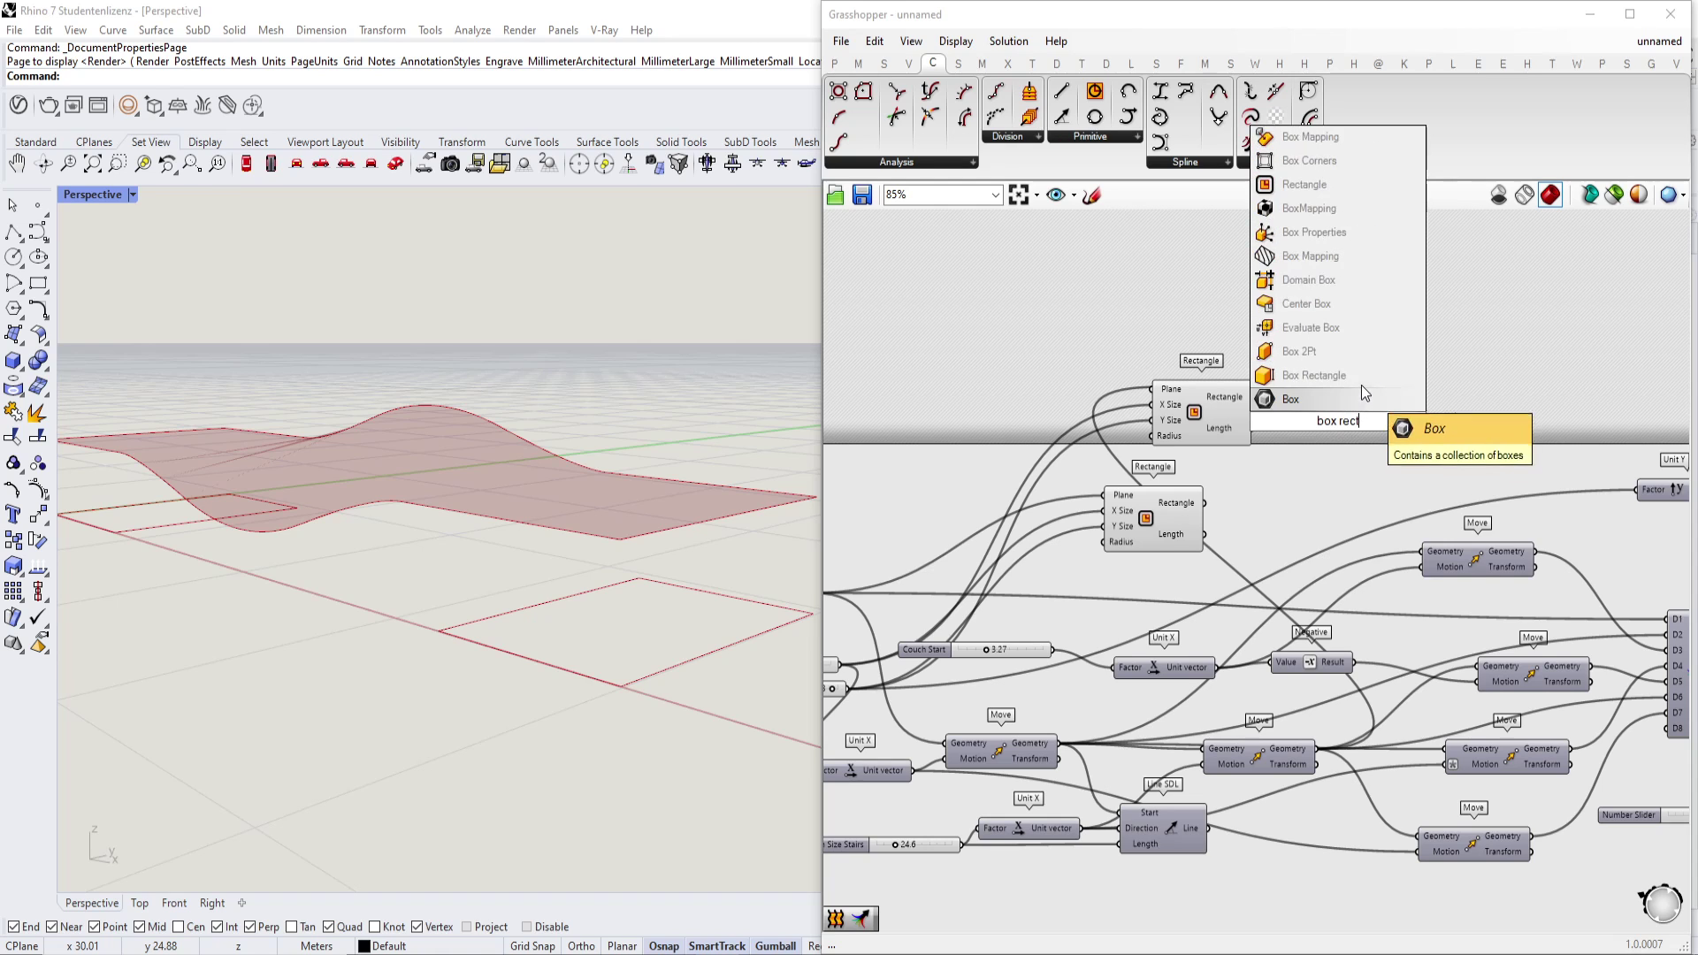
left_click(1360, 385)
Connect the upper Rectangle component to the Box Rectangle's Rectangle input and place the box component clear of it.
scroll(1361, 385, "up", 3)
left_click_drag(1234, 390, 1299, 419)
scroll(1375, 442, "down", 2)
right_click_drag(1375, 442, 1293, 409)
scroll(1293, 409, "down", 1)
left_click_drag(1293, 409, 1359, 393)
right_click_drag(1359, 393, 1247, 405)
scroll(1248, 405, "down", 2)
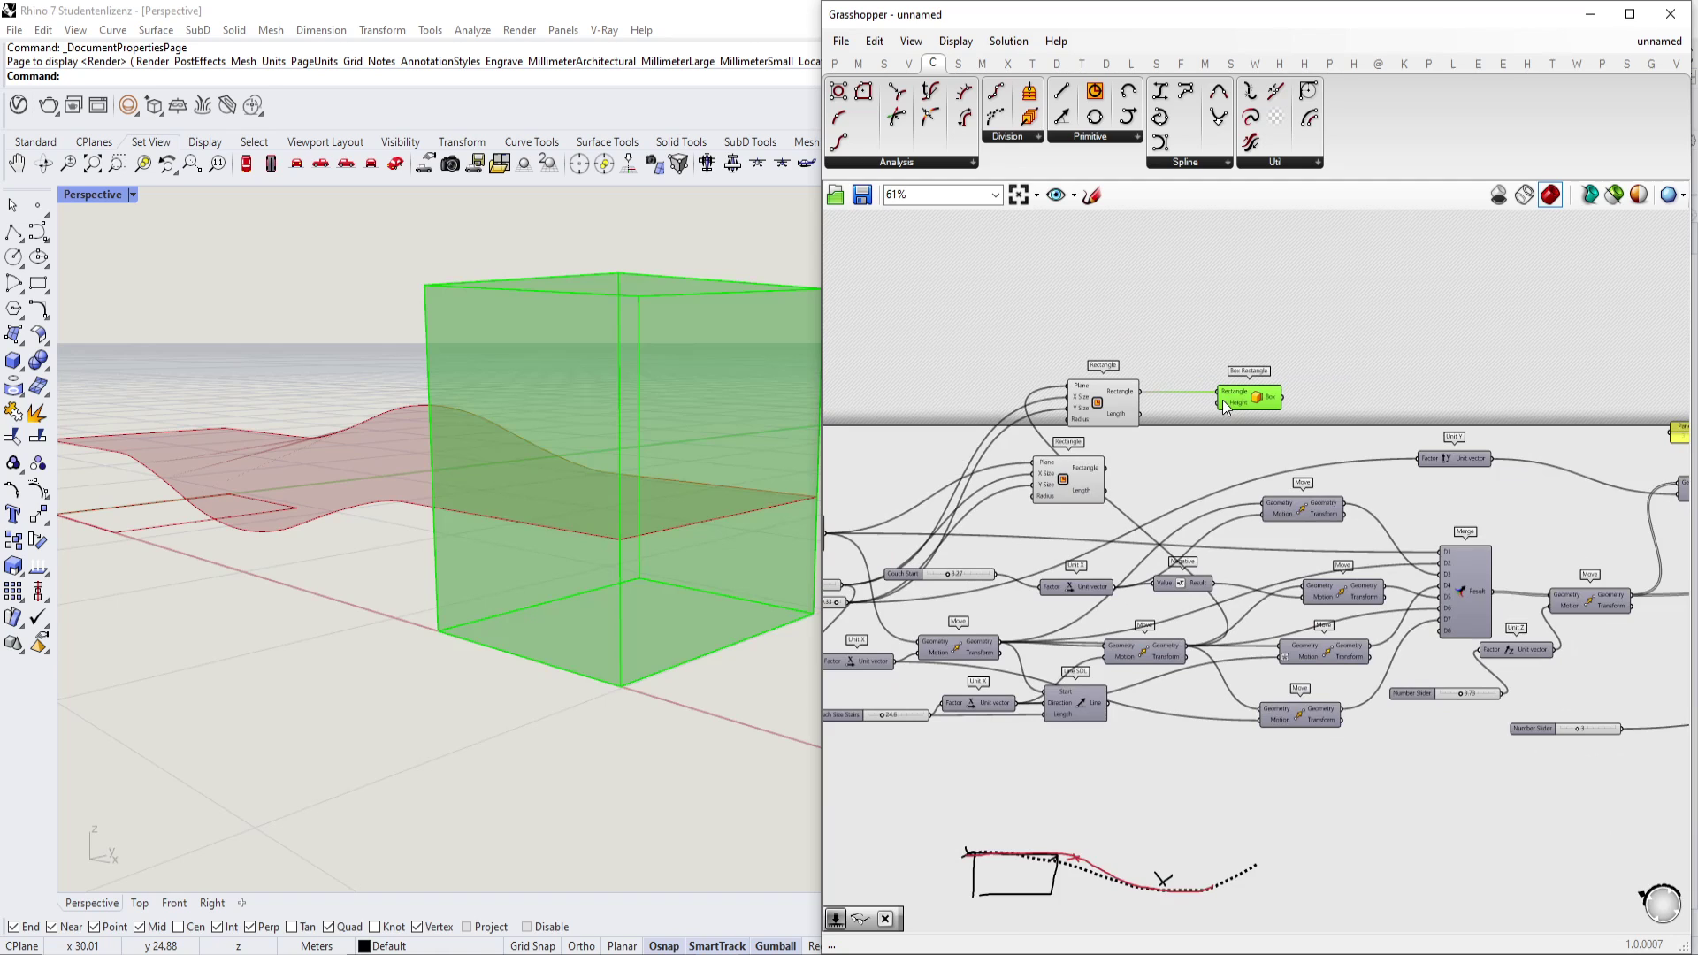
Connect the 3.73 number slider that drives Unit Z to the Box Rectangle's Height.
scroll(1116, 405, "up", 2)
left_click(1104, 411)
scroll(1095, 417, "down", 5)
scroll(1443, 492, "up", 5)
left_click_drag(1443, 492, 1215, 670)
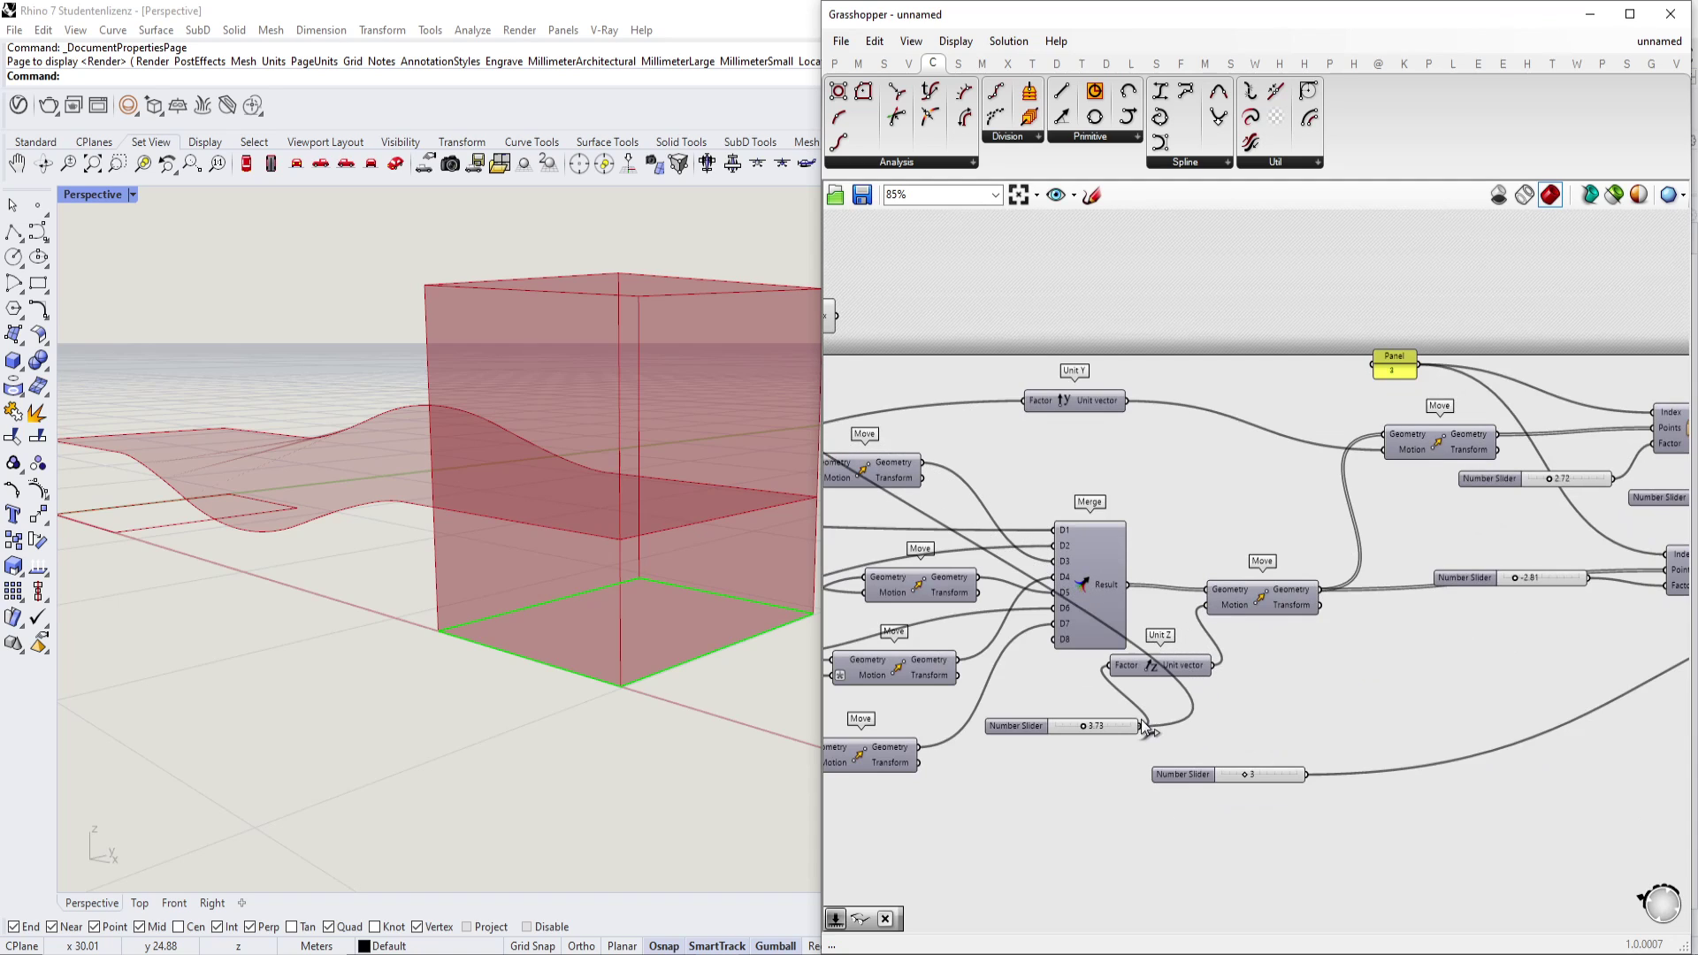
Duplicate the Box Rectangle and connect the lower Rectangle component to the copy to box the near rectangle.
right_click_drag(964, 579, 1368, 552)
left_click(1191, 320)
left_click_drag(1191, 320, 1130, 389, "alt")
right_click_drag(672, 448, 661, 499)
scroll(660, 499, "down", 3)
left_click(1237, 276)
right_click_drag(449, 520, 619, 522)
Add an Extrude component beside the Ruled Surface.
scroll(571, 536, "up", 2)
right_click_drag(1519, 449, 1217, 475)
scroll(1218, 475, "down", 3)
right_click_drag(1441, 468, 1066, 476)
scroll(1245, 484, "up", 4)
right_click_drag(1508, 505, 1245, 517)
left_click(1135, 471)
left_click(1243, 539)
double_click(1243, 539)
type("c")
key("BackSpace")
type("extru")
left_click(1213, 467)
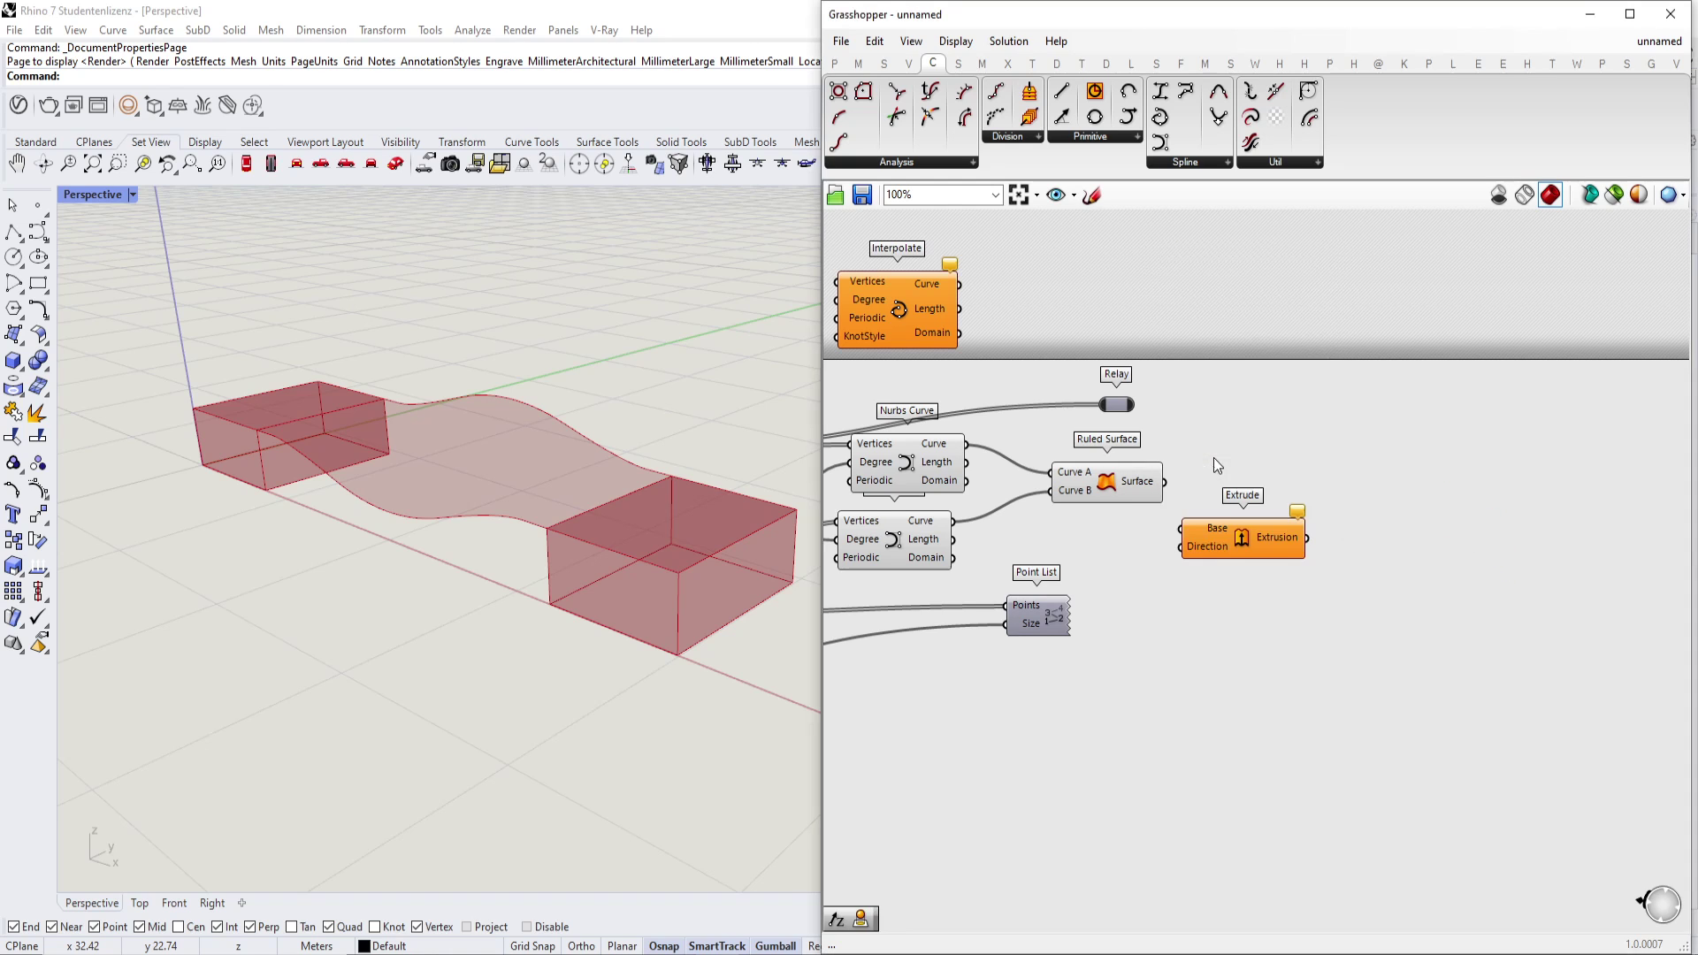
Switch to the browser and examine the photo of The Couch's stepped seating among the MVRDV image results.
mouse_move(456, 946)
left_click(473, 895)
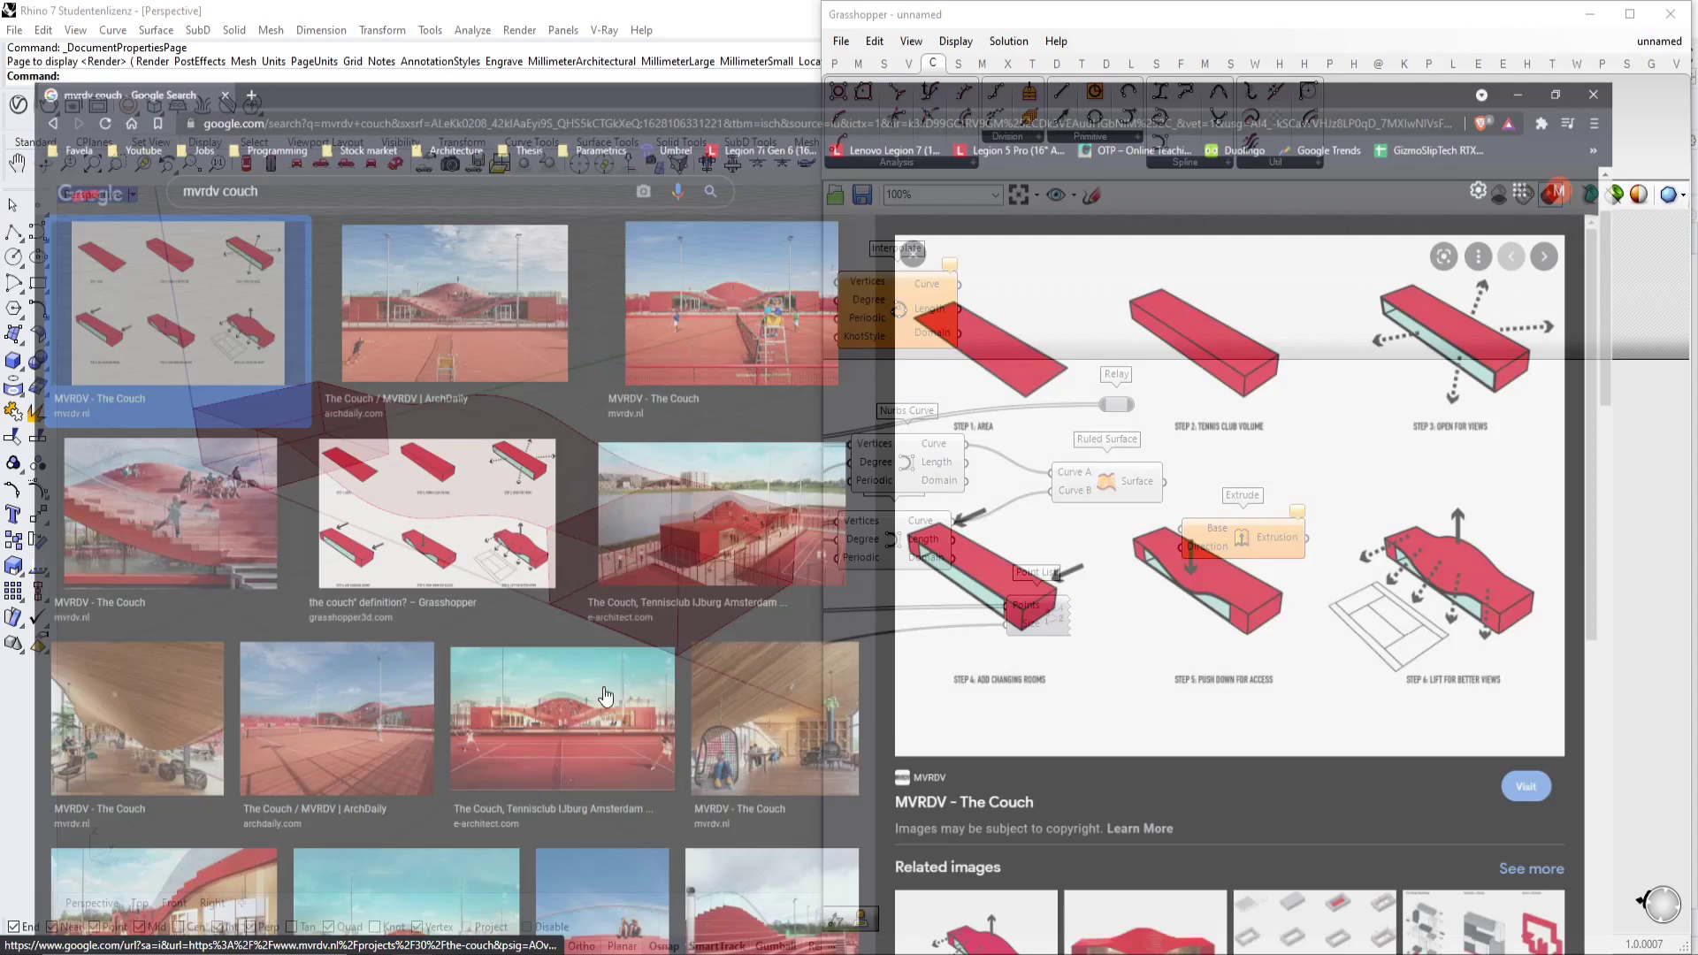
scroll(397, 535, "up", 2)
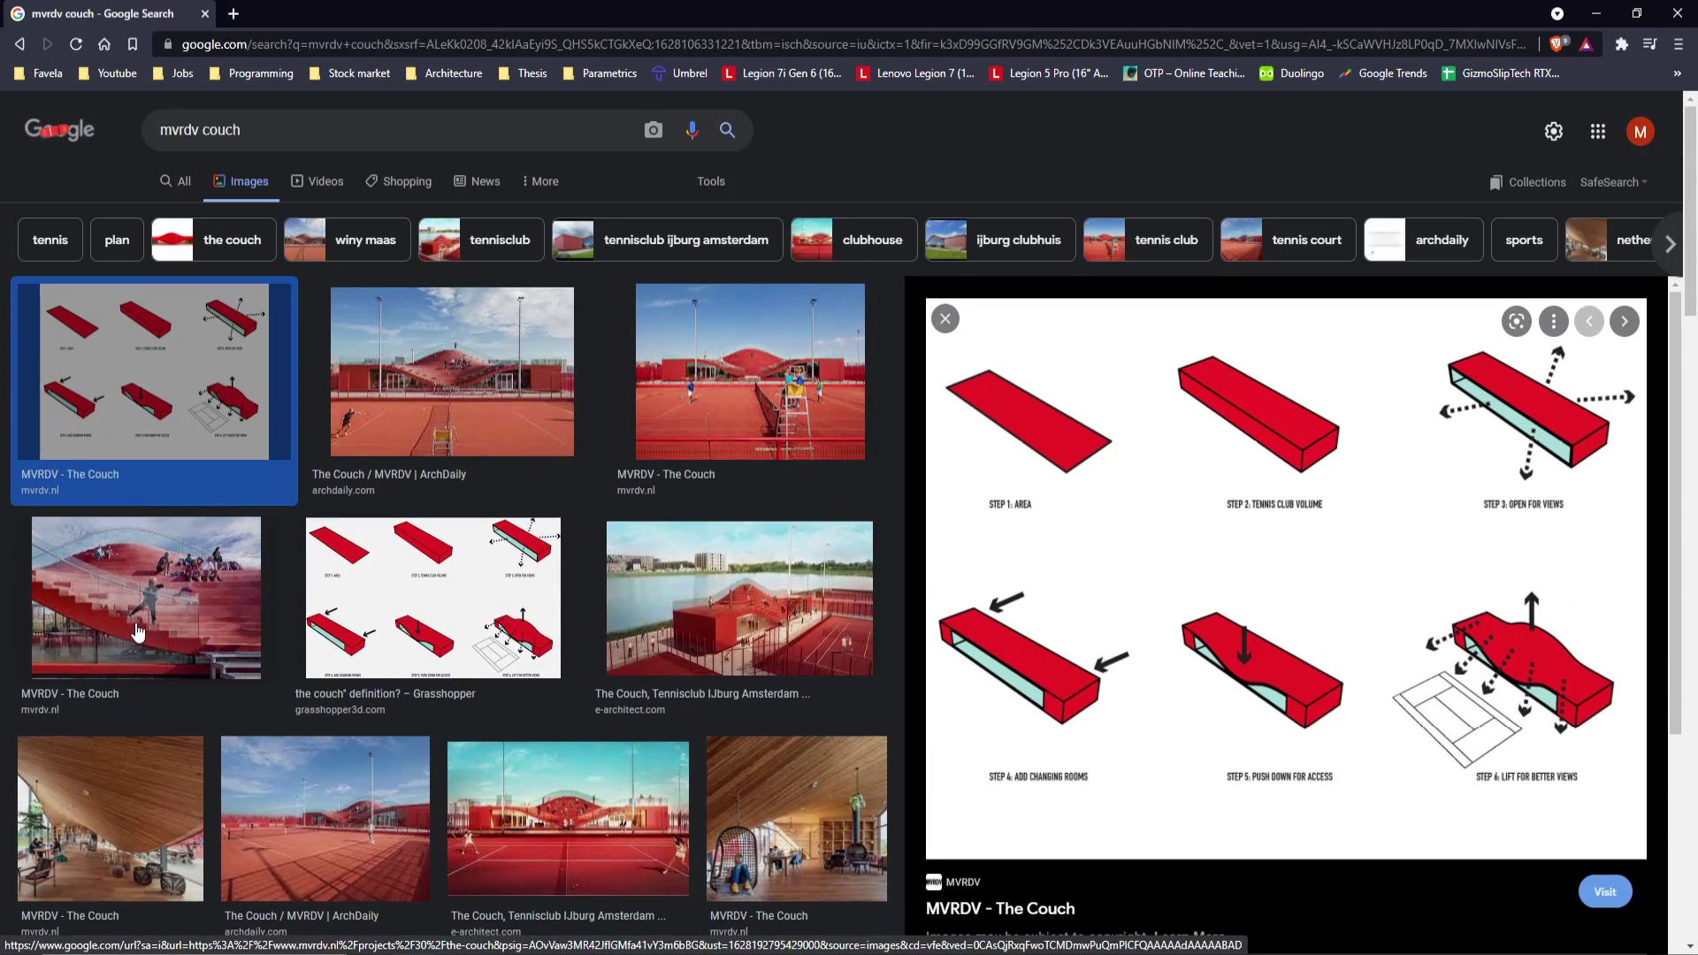
scroll(147, 610, "up", 10, "ctrl")
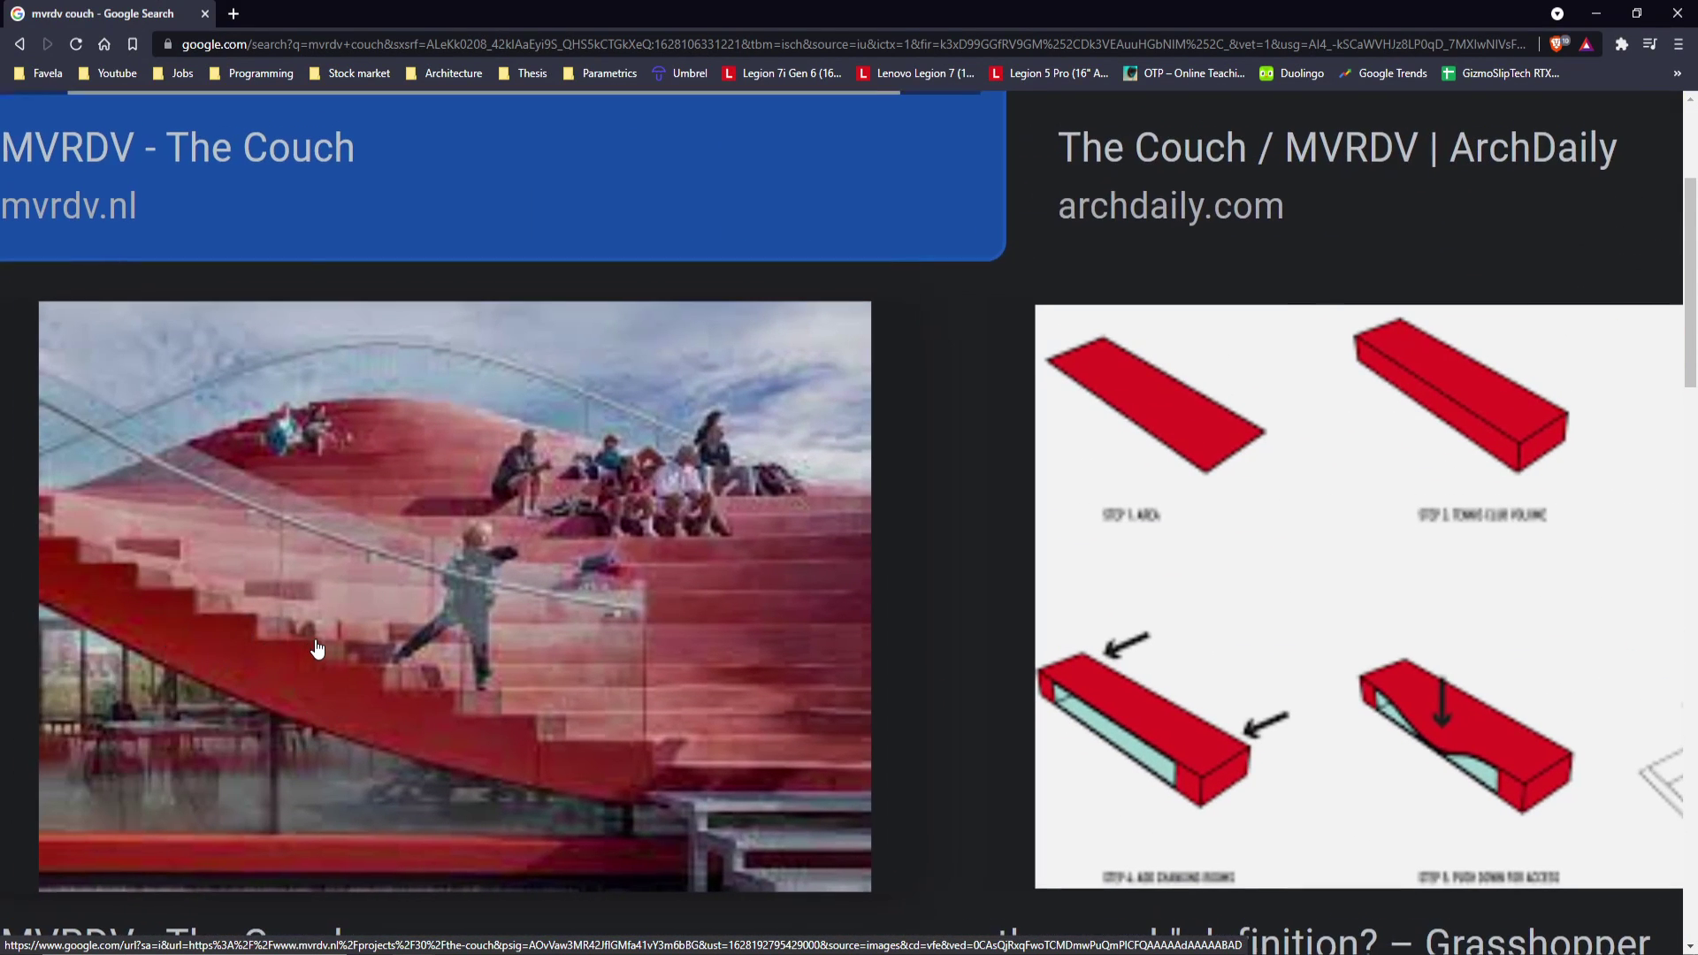
scroll(313, 651, "down", 5, "ctrl")
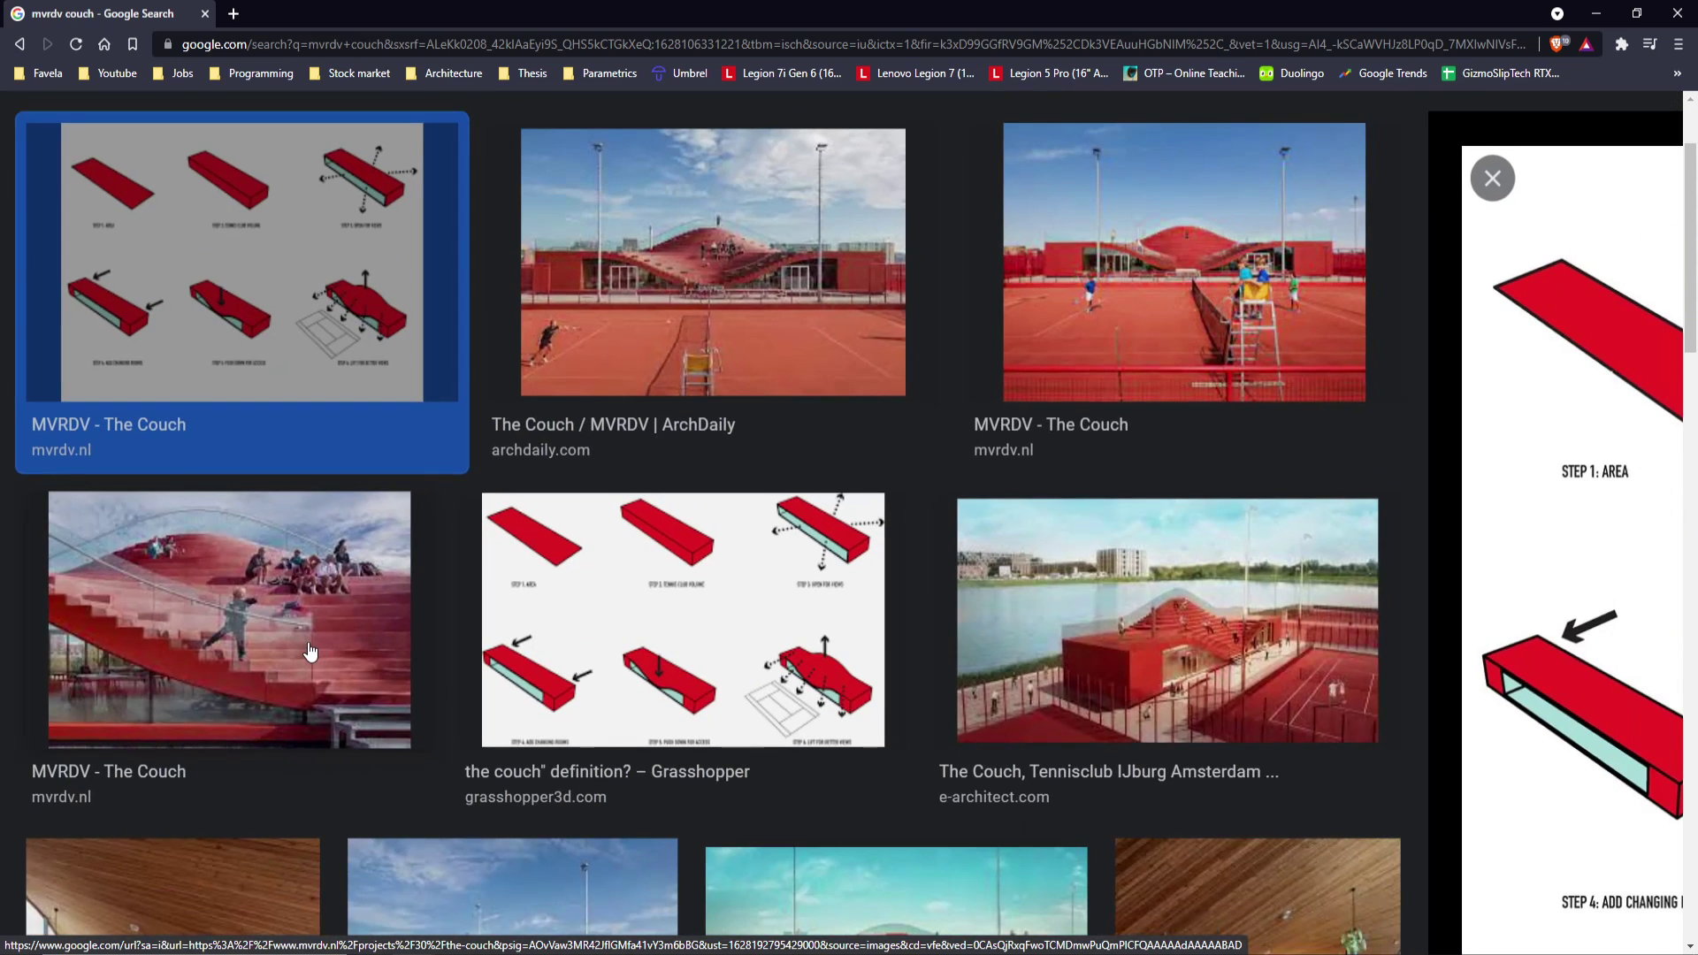
left_click(1595, 13)
Move the Extrude component away from the Ruled Surface and connect the Surface output to its Base.
right_click_drag(1222, 571, 1198, 570)
left_click(1031, 485)
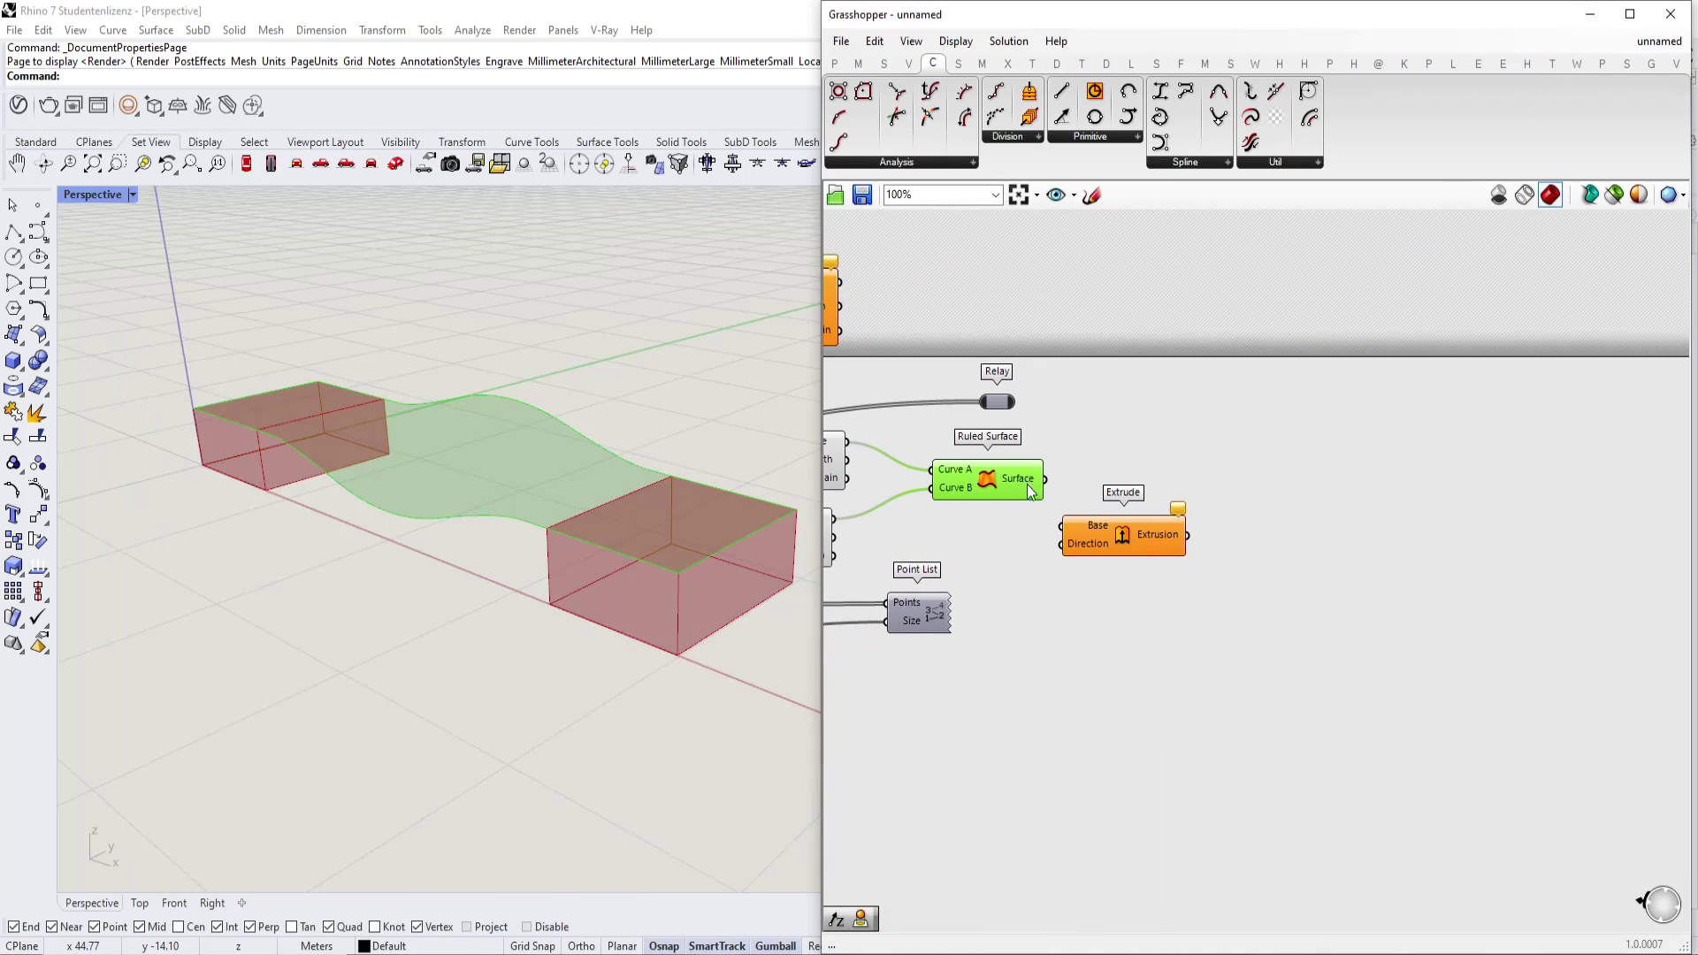
left_click_drag(1100, 530, 1215, 493)
scroll(1049, 475, "up", 3)
left_click_drag(1038, 485, 1414, 513)
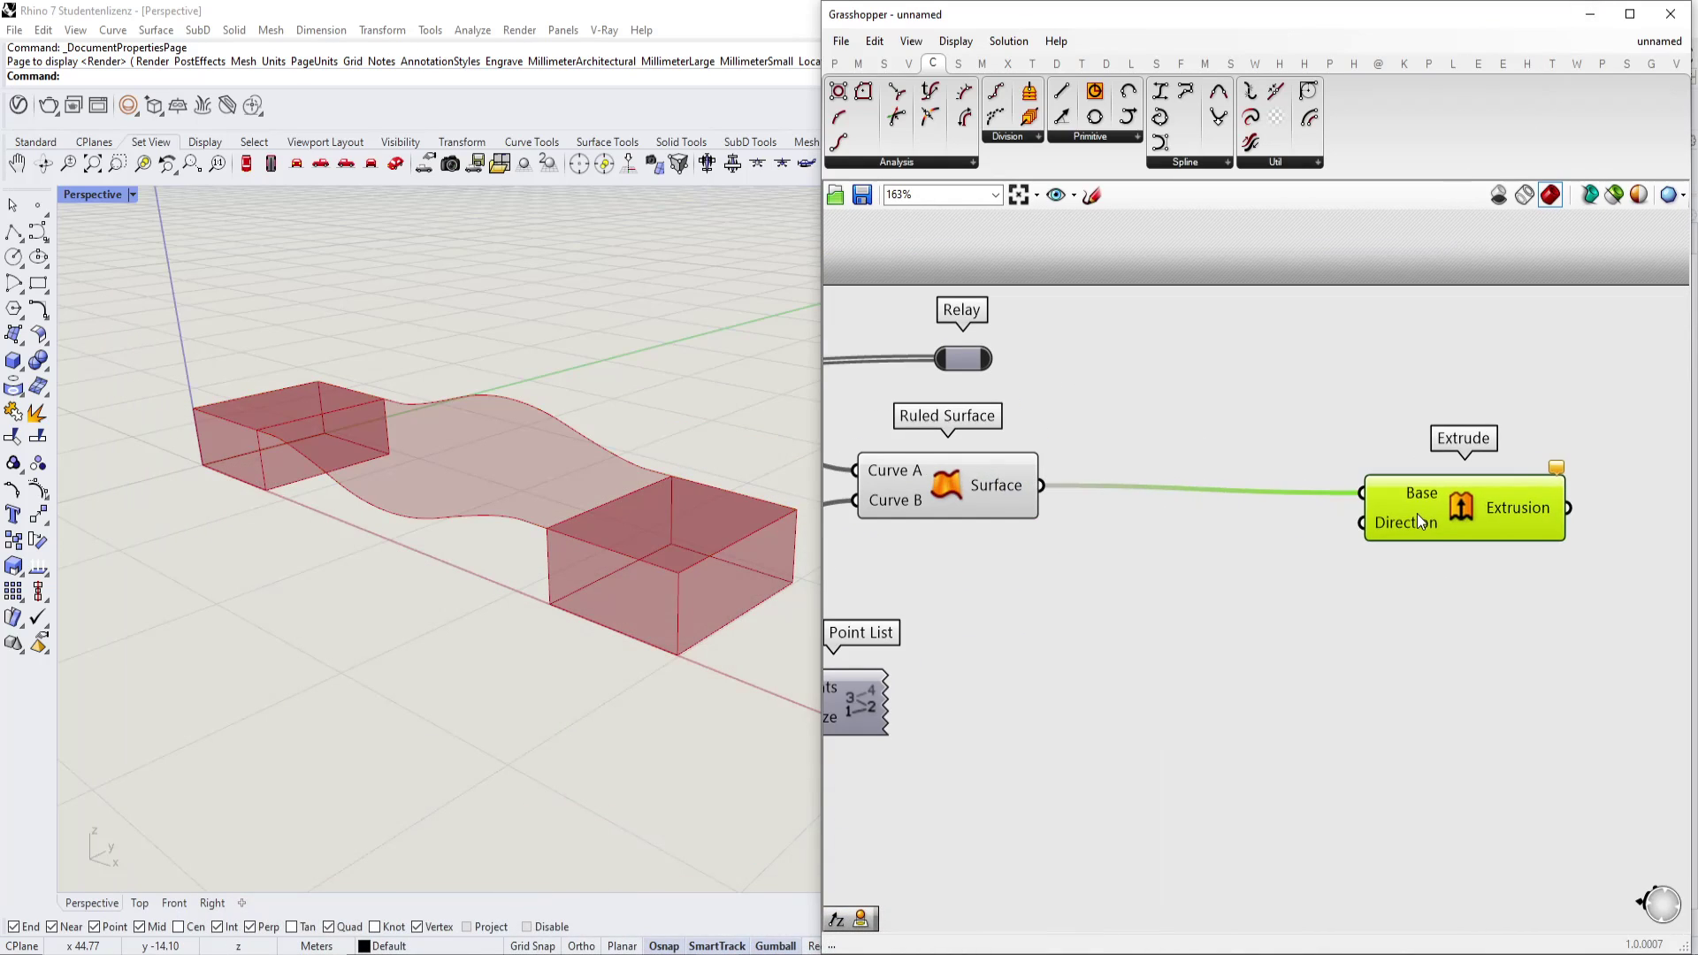
scroll(1145, 610, "down", 2)
Add a Unit Z vector component below the wire to Extrude.
double_click(1141, 629)
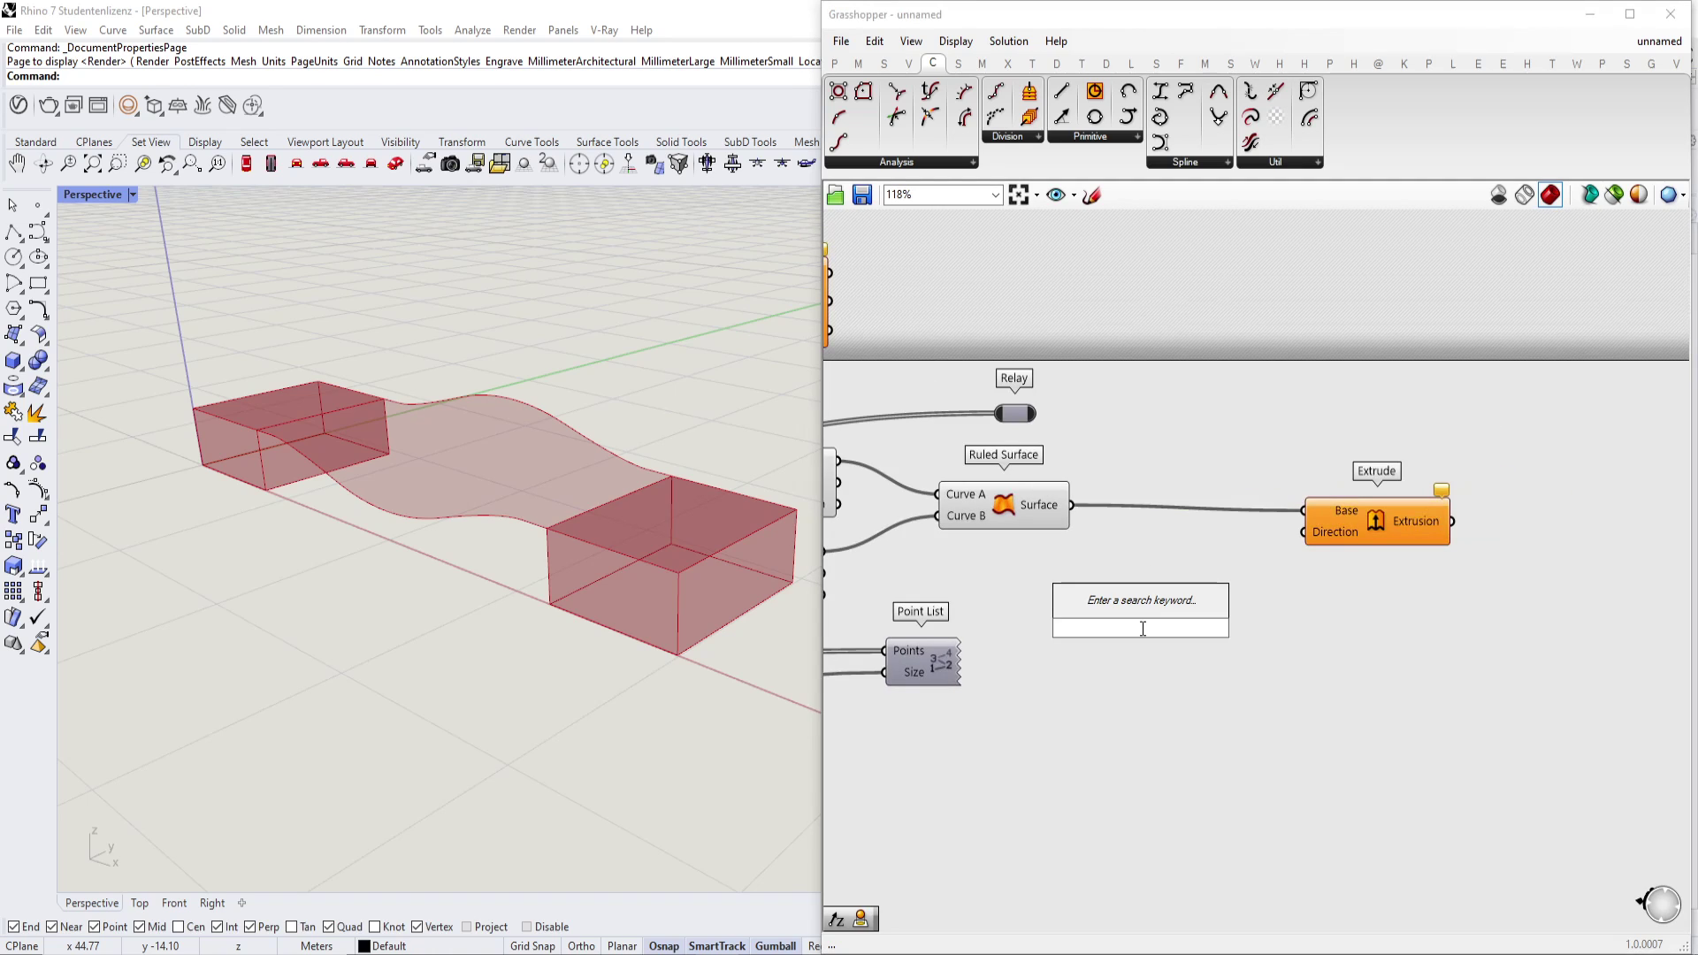
key("Escape")
double_click(1167, 640)
type("z")
left_click(1163, 621)
Add a number slider beside Unit Z and set it to 0.59.
double_click(1069, 590)
type("2")
key("Return")
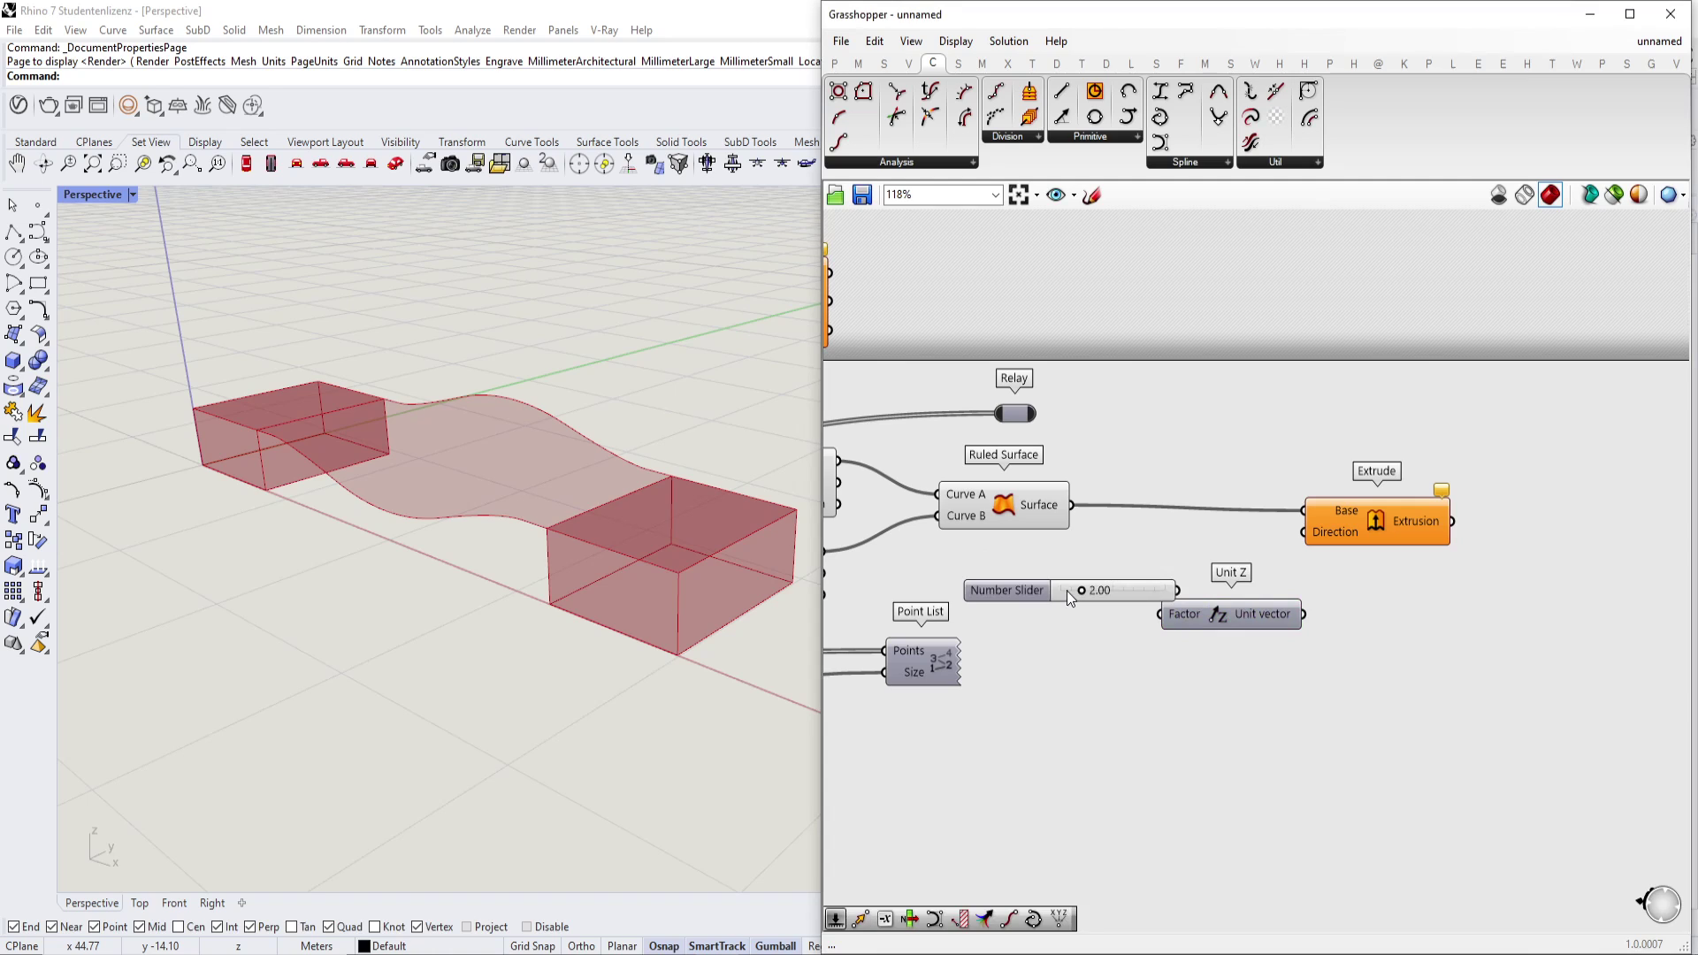
scroll(1146, 588, "up", 3)
left_click_drag(1065, 584, 1063, 582)
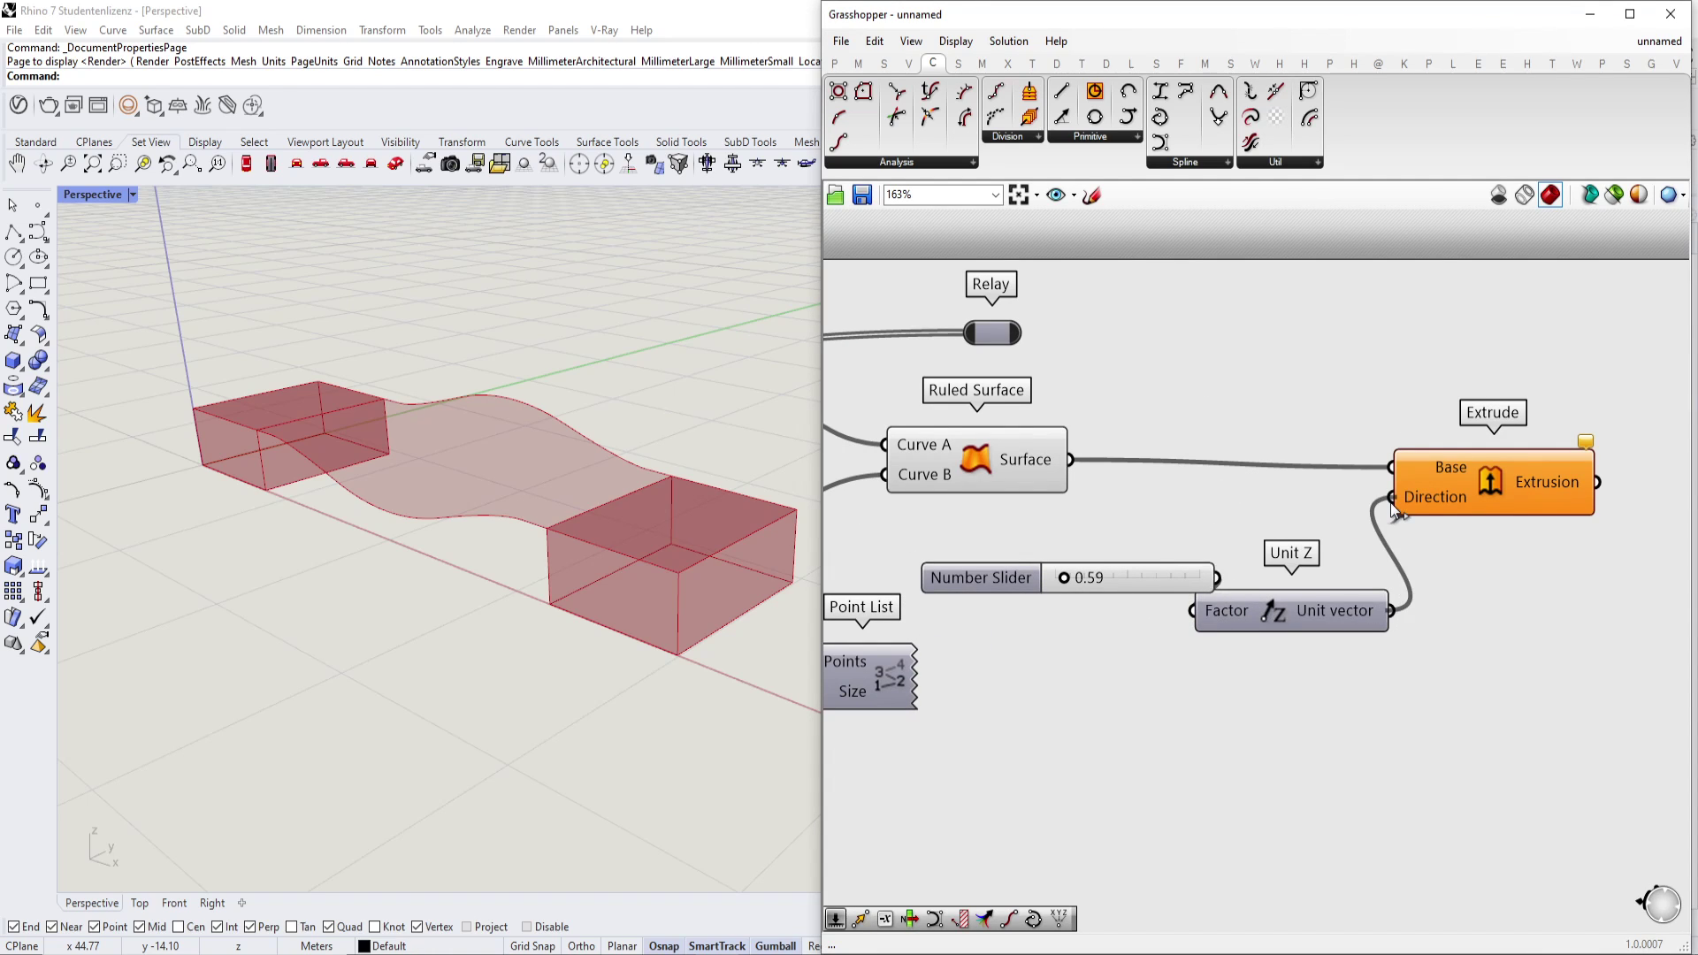
Connect Unit Z to Extrude's Direction and the slider to Unit Z's Factor, spacing the components apart.
left_click_drag(1390, 502, 1392, 500)
left_click(1454, 484)
mouse_move(665, 550)
right_mouse_down()
mouse_move(691, 488)
mouse_move(656, 557)
right_mouse_up()
left_click(1191, 460)
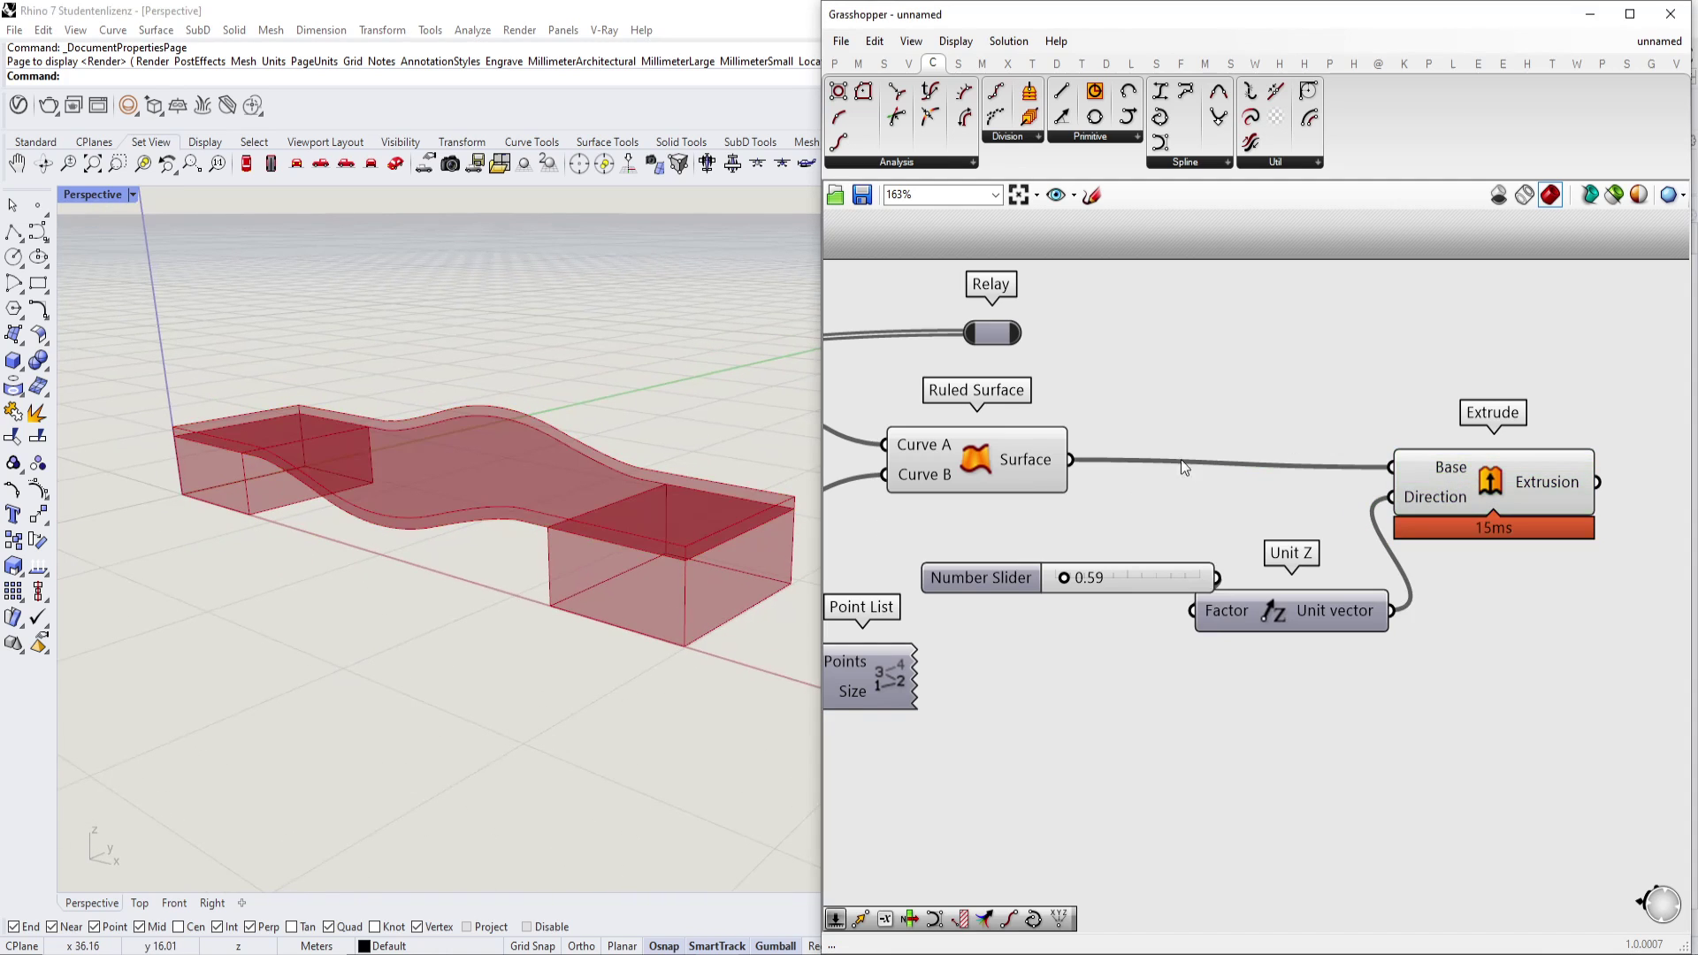
left_click_drag(1478, 510, 1541, 493)
left_click_drag(1304, 617, 1383, 584)
mouse_move(478, 496)
right_mouse_down()
mouse_move(458, 466)
mouse_move(676, 528)
mouse_move(546, 538)
mouse_move(511, 515)
mouse_move(546, 522)
mouse_move(550, 548)
mouse_move(349, 505)
mouse_move(550, 540)
mouse_move(796, 544)
right_mouse_up()
scroll(1017, 547, "down", 4)
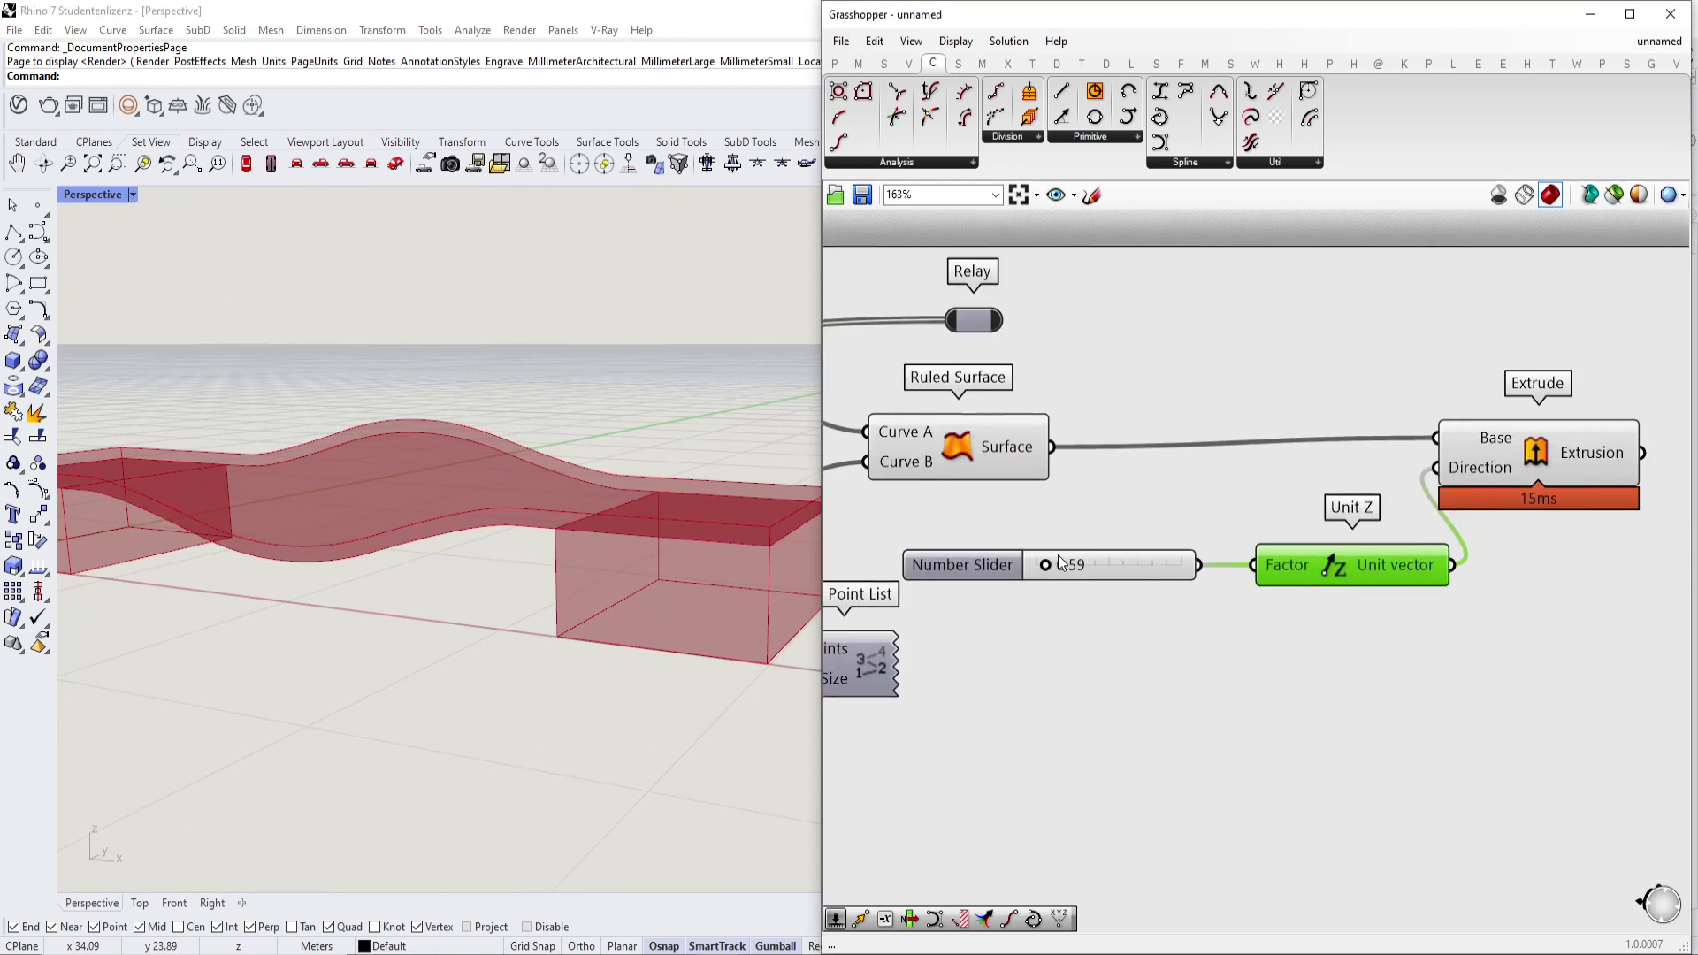
Add a surface Contour component with Shape, Point, Direction and Distance inputs beside Extrude.
double_click(1369, 621)
type("contour")
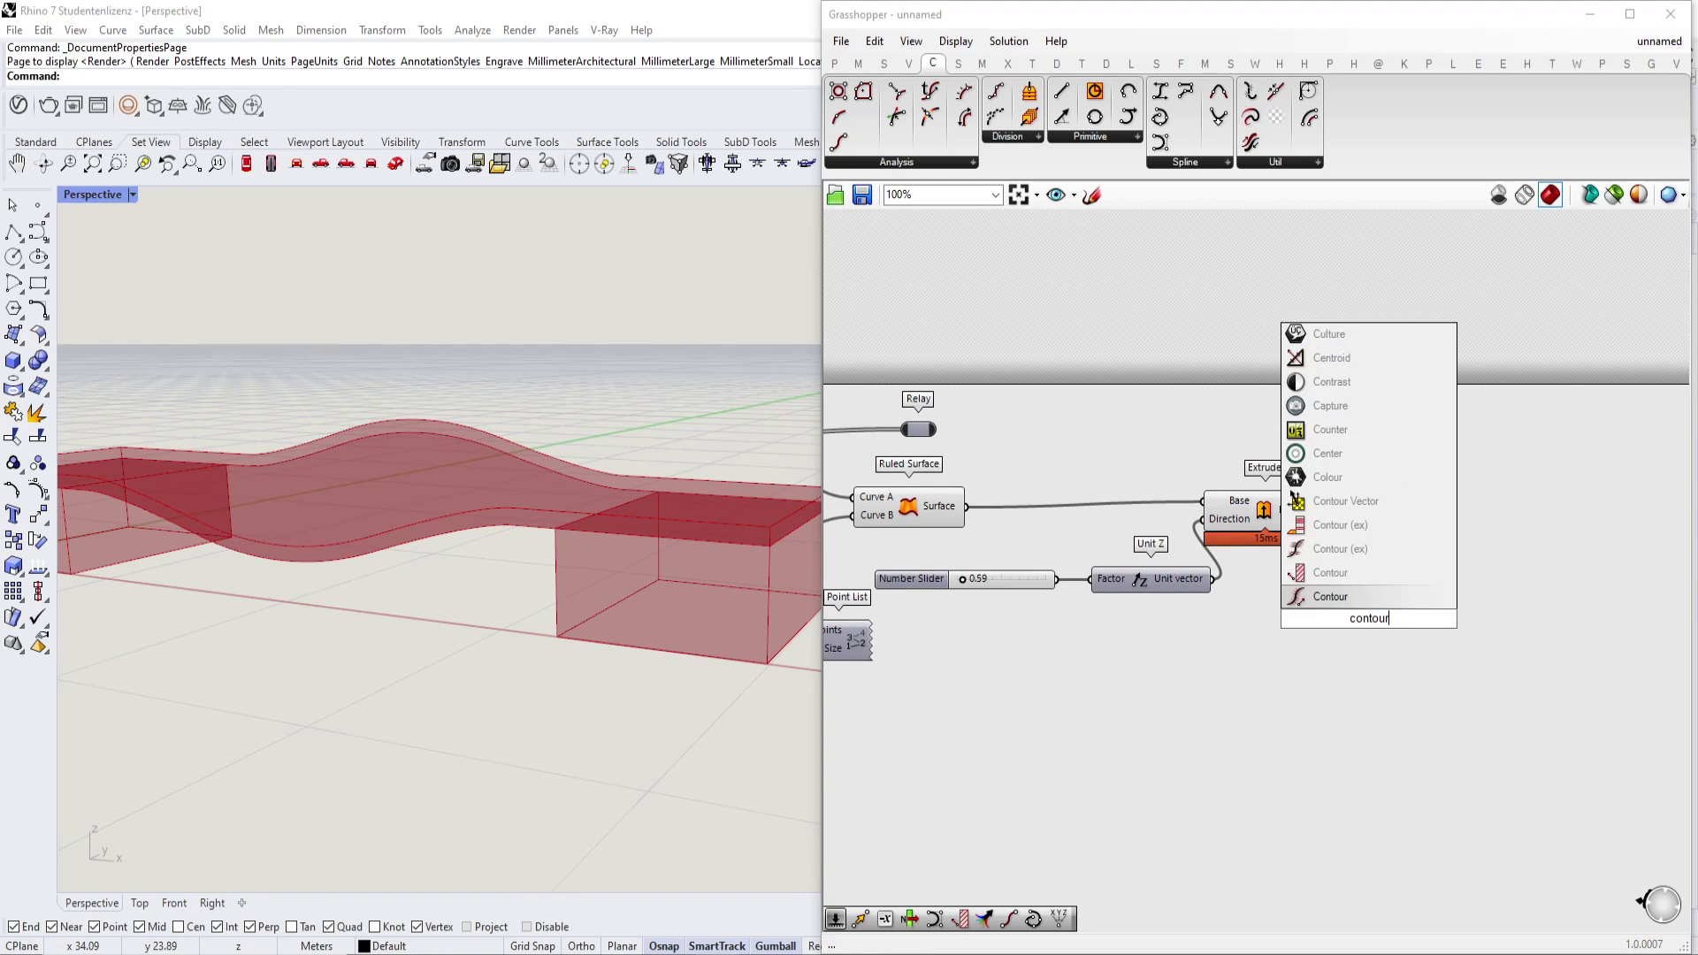
left_click(1395, 566)
scroll(1376, 598, "up", 4)
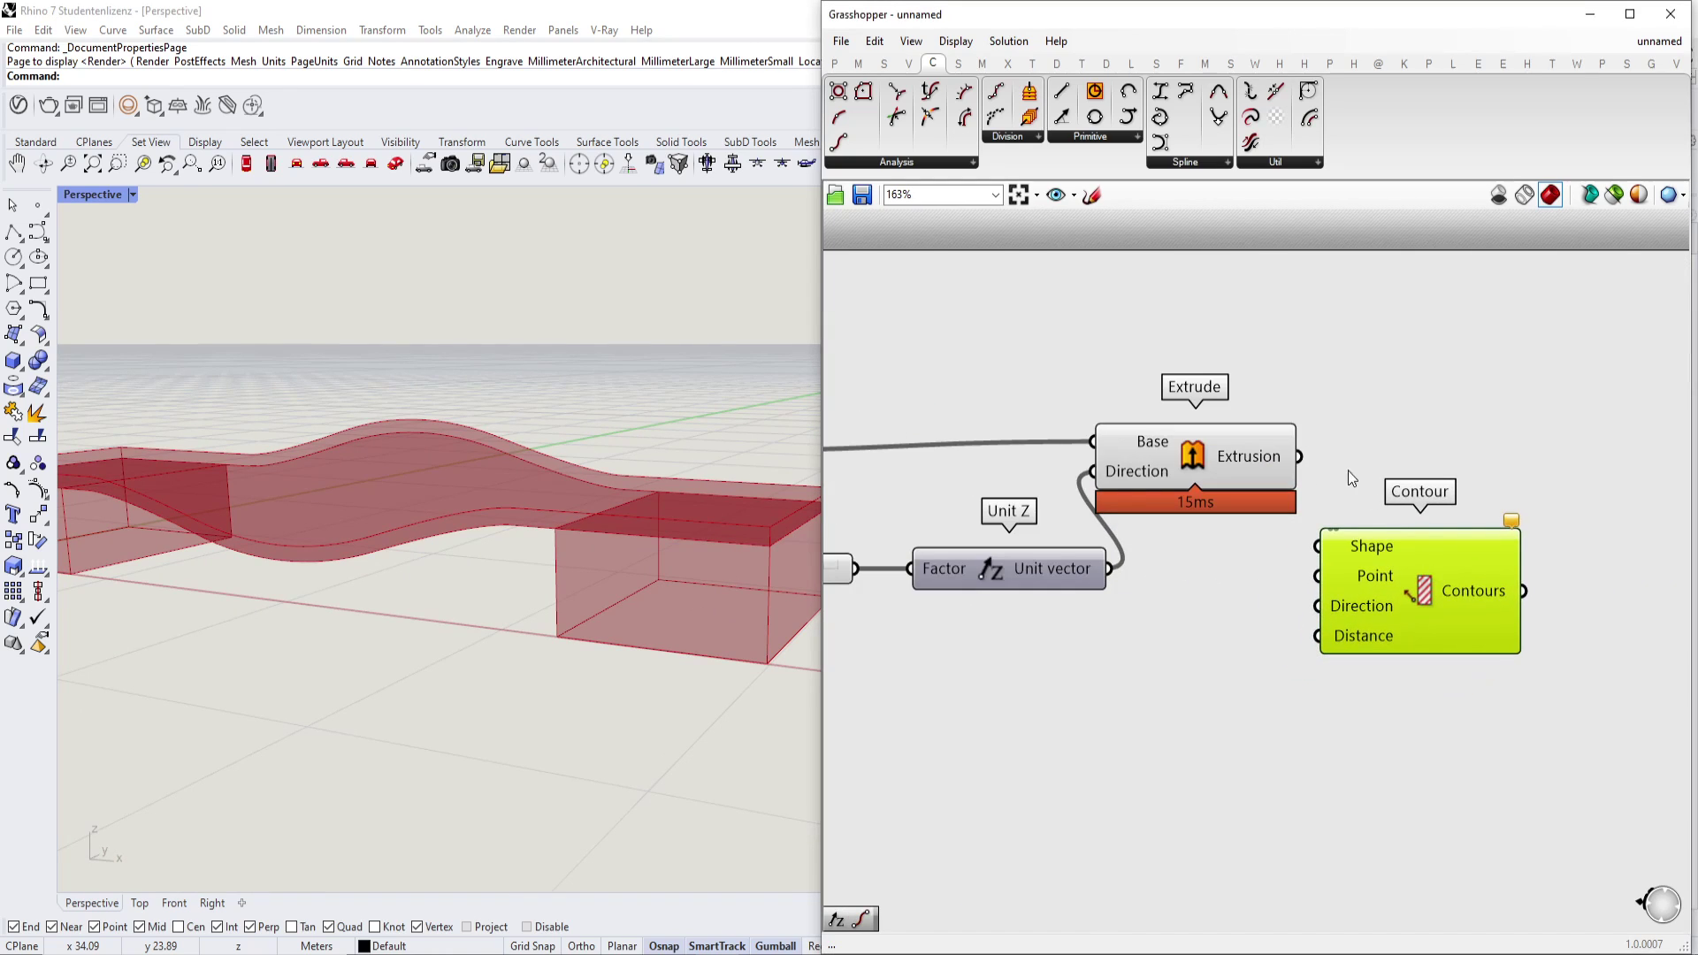
Move Contour further from Extrude and connect Extrude's Extrusion output to Contour's Shape input.
left_click_drag(1376, 582, 1462, 575)
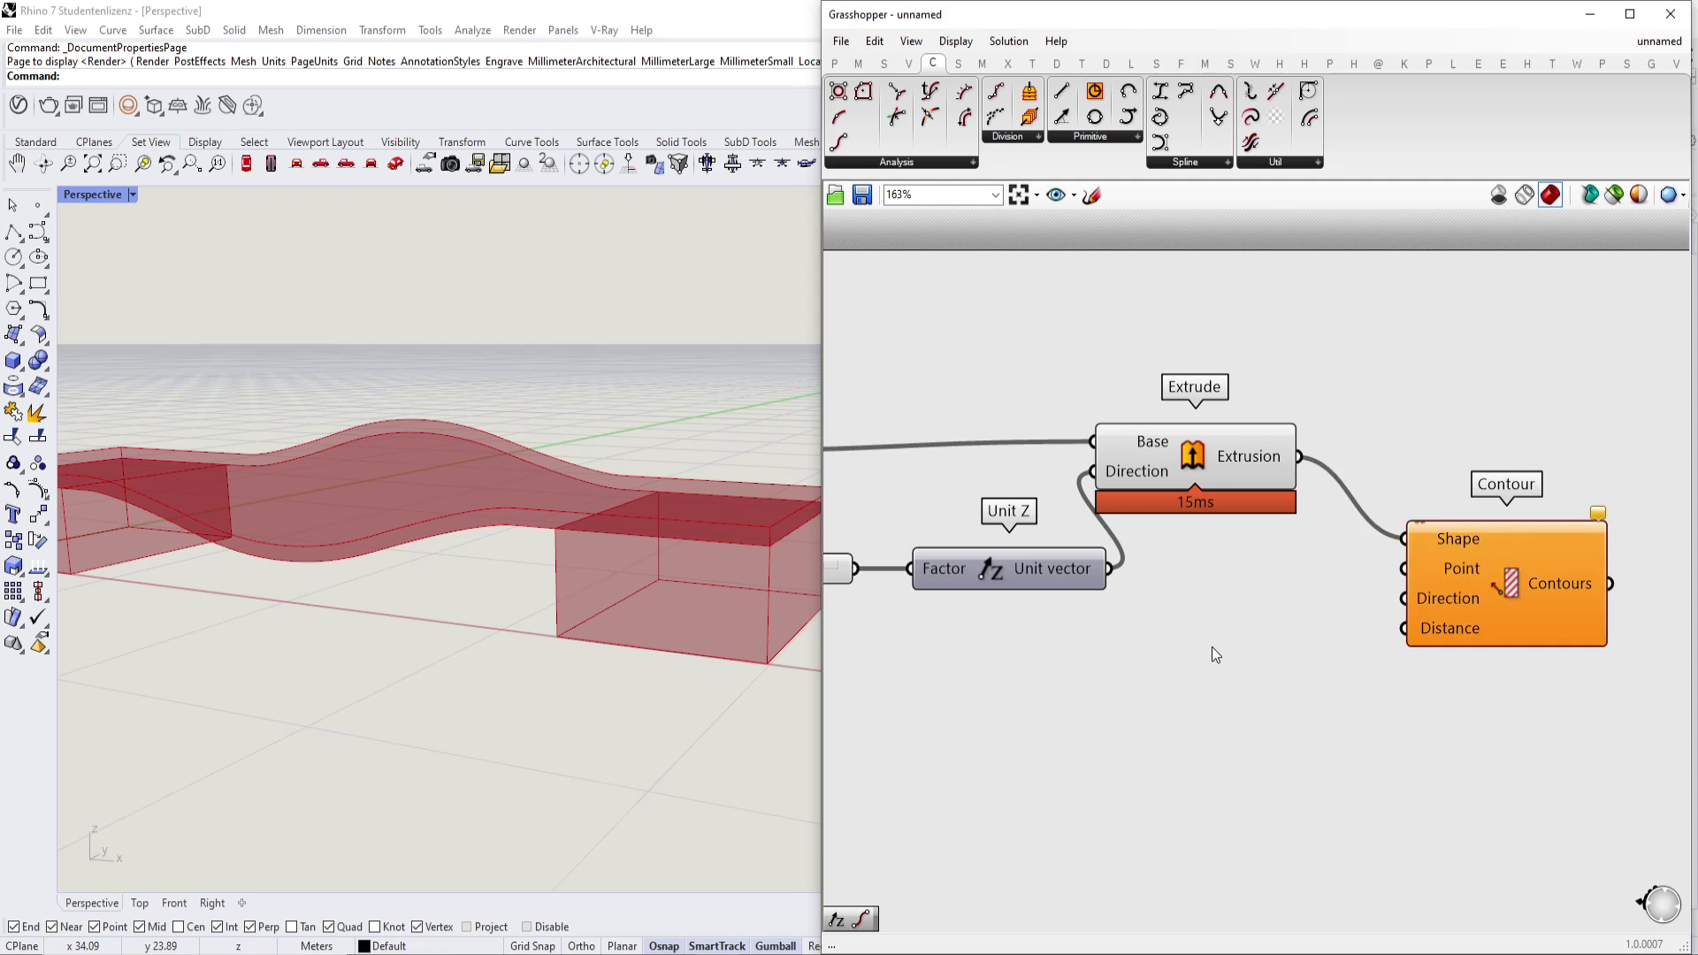
double_click(1211, 646)
type("x")
left_click(1206, 660)
double_click(1206, 660)
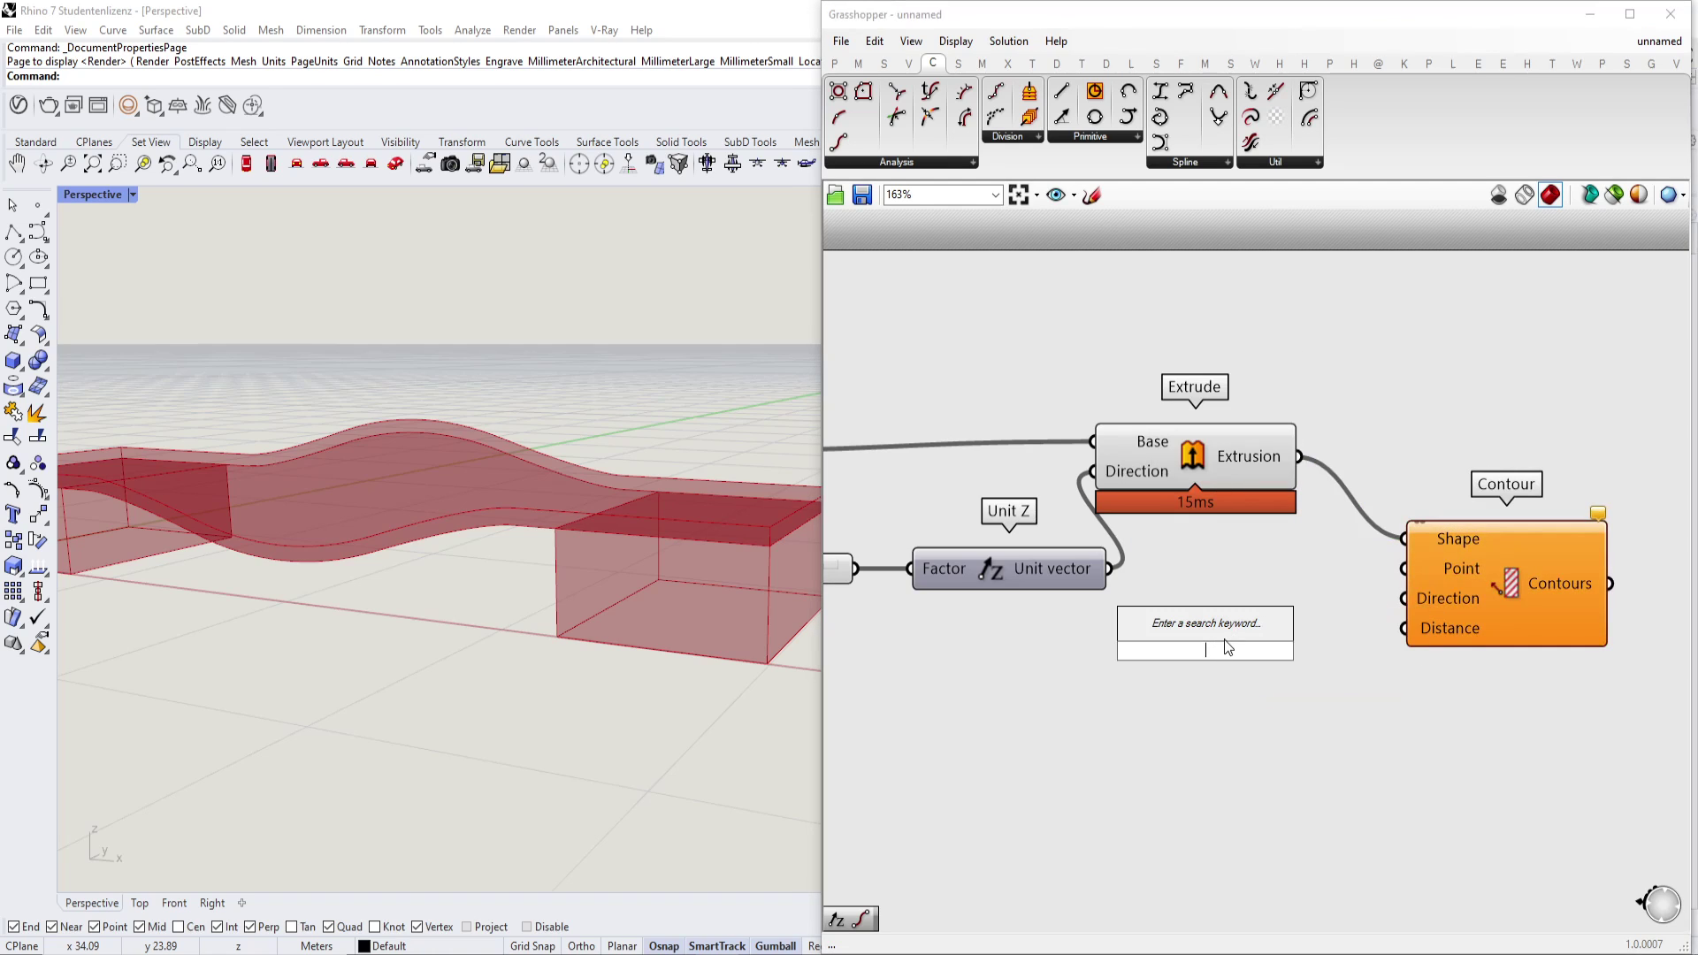
type("x")
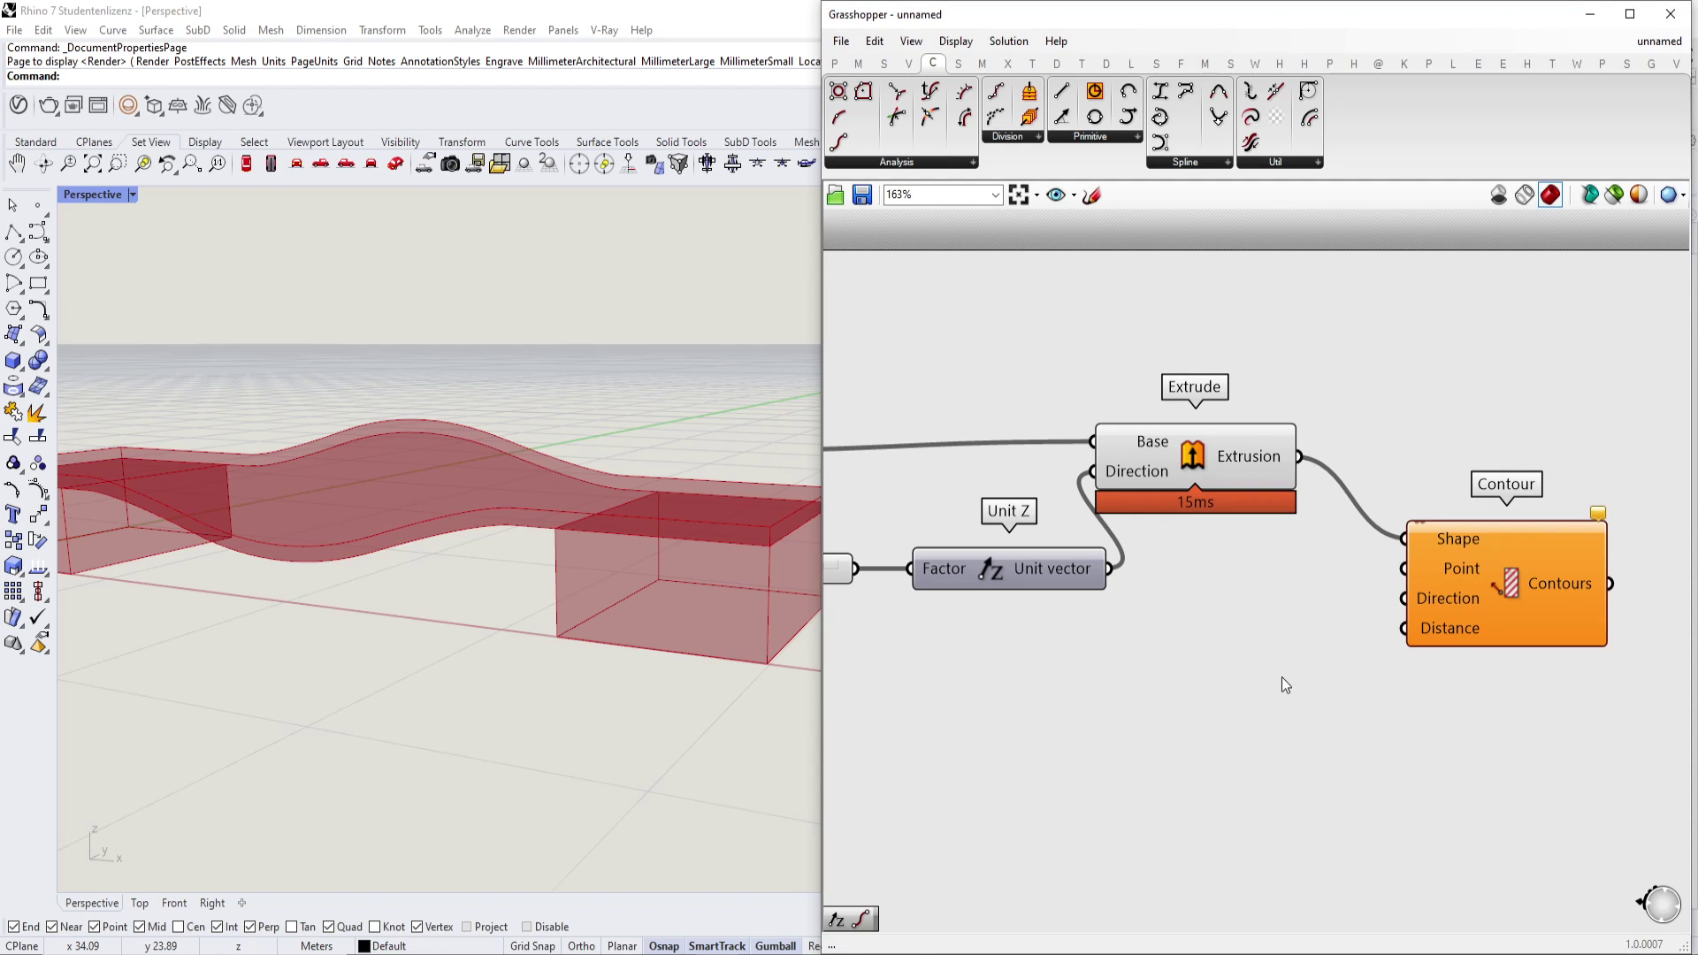
Add a number slider with value 1.00, connect it to Contour's Distance input and place it below Unit Z.
double_click(1281, 676)
type("3")
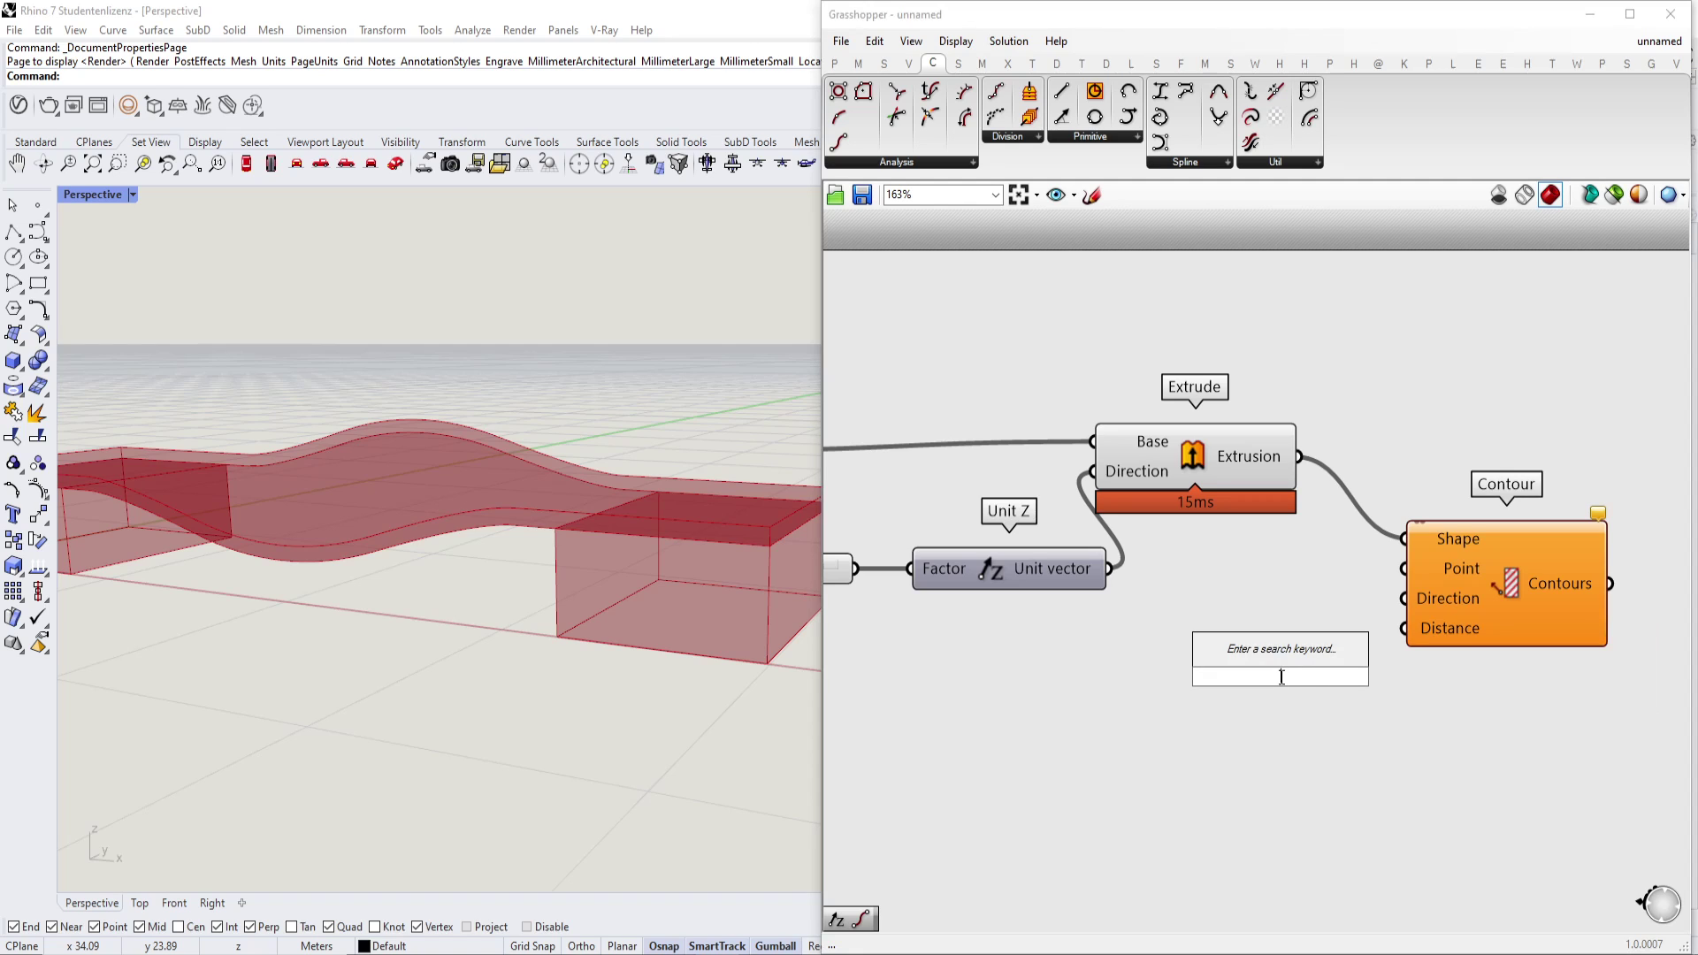
key("Return")
left_click_drag(1430, 675, 1404, 629)
right_click_drag(660, 518, 896, 697)
right_click_drag(414, 641, 495, 570)
left_click_drag(1289, 669, 1180, 652)
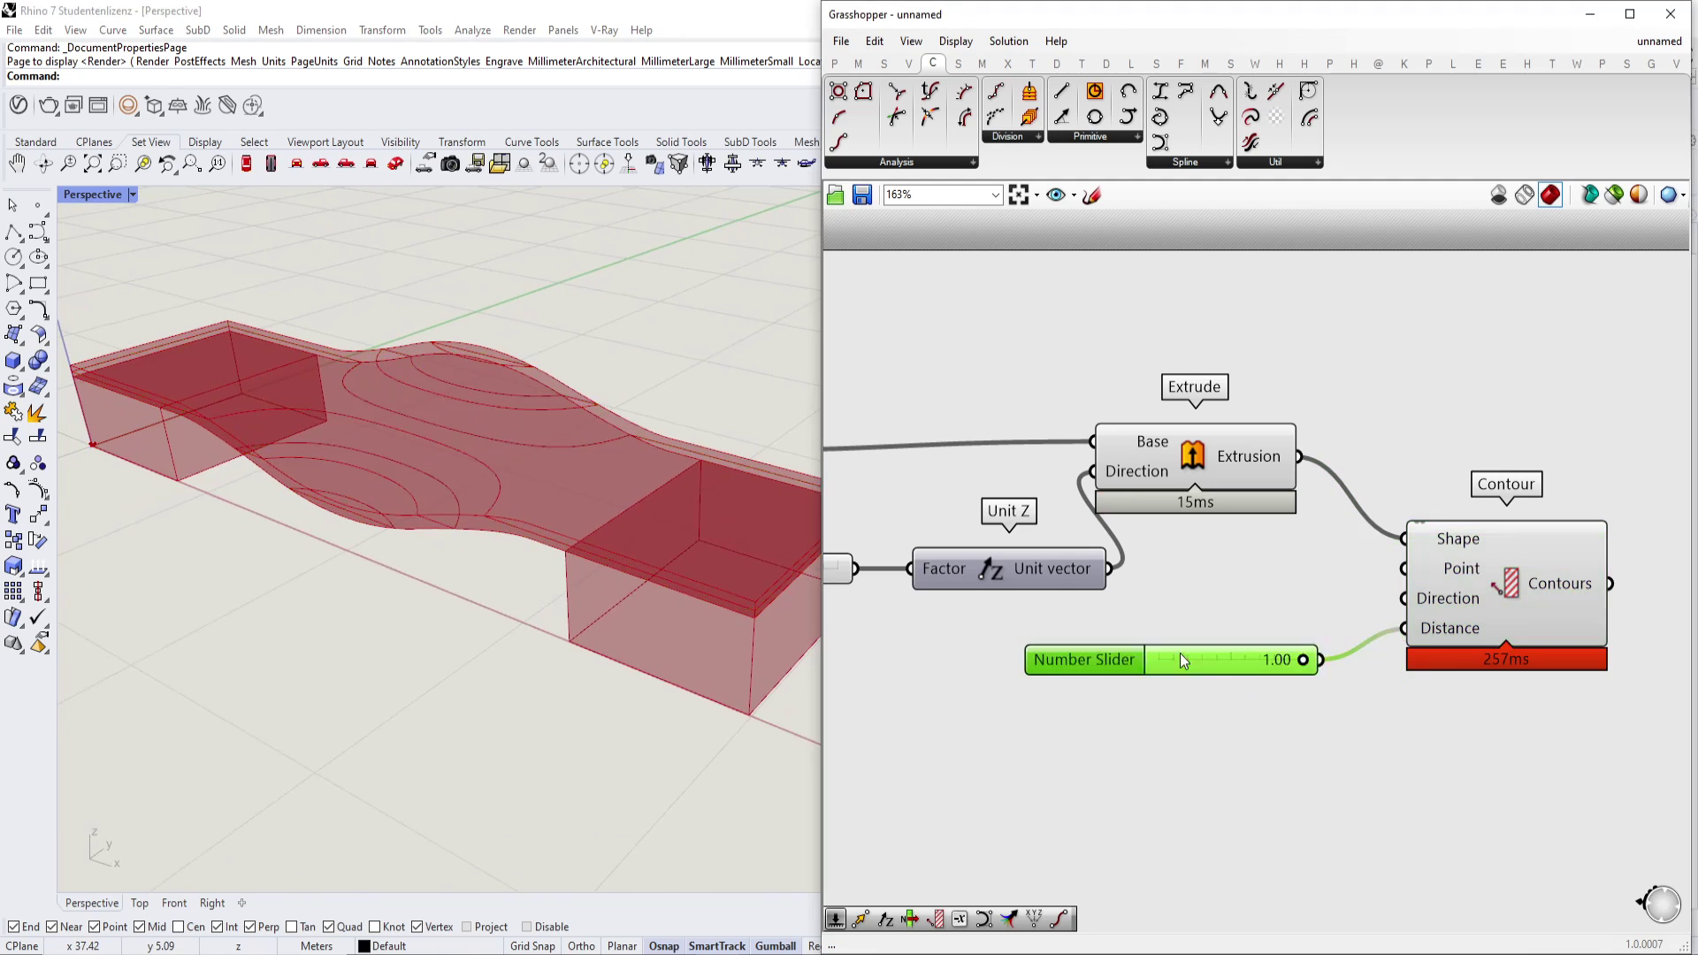
Lower the Contour distance slider to 0.25 to space the contour lines closer together.
double_click(1080, 659)
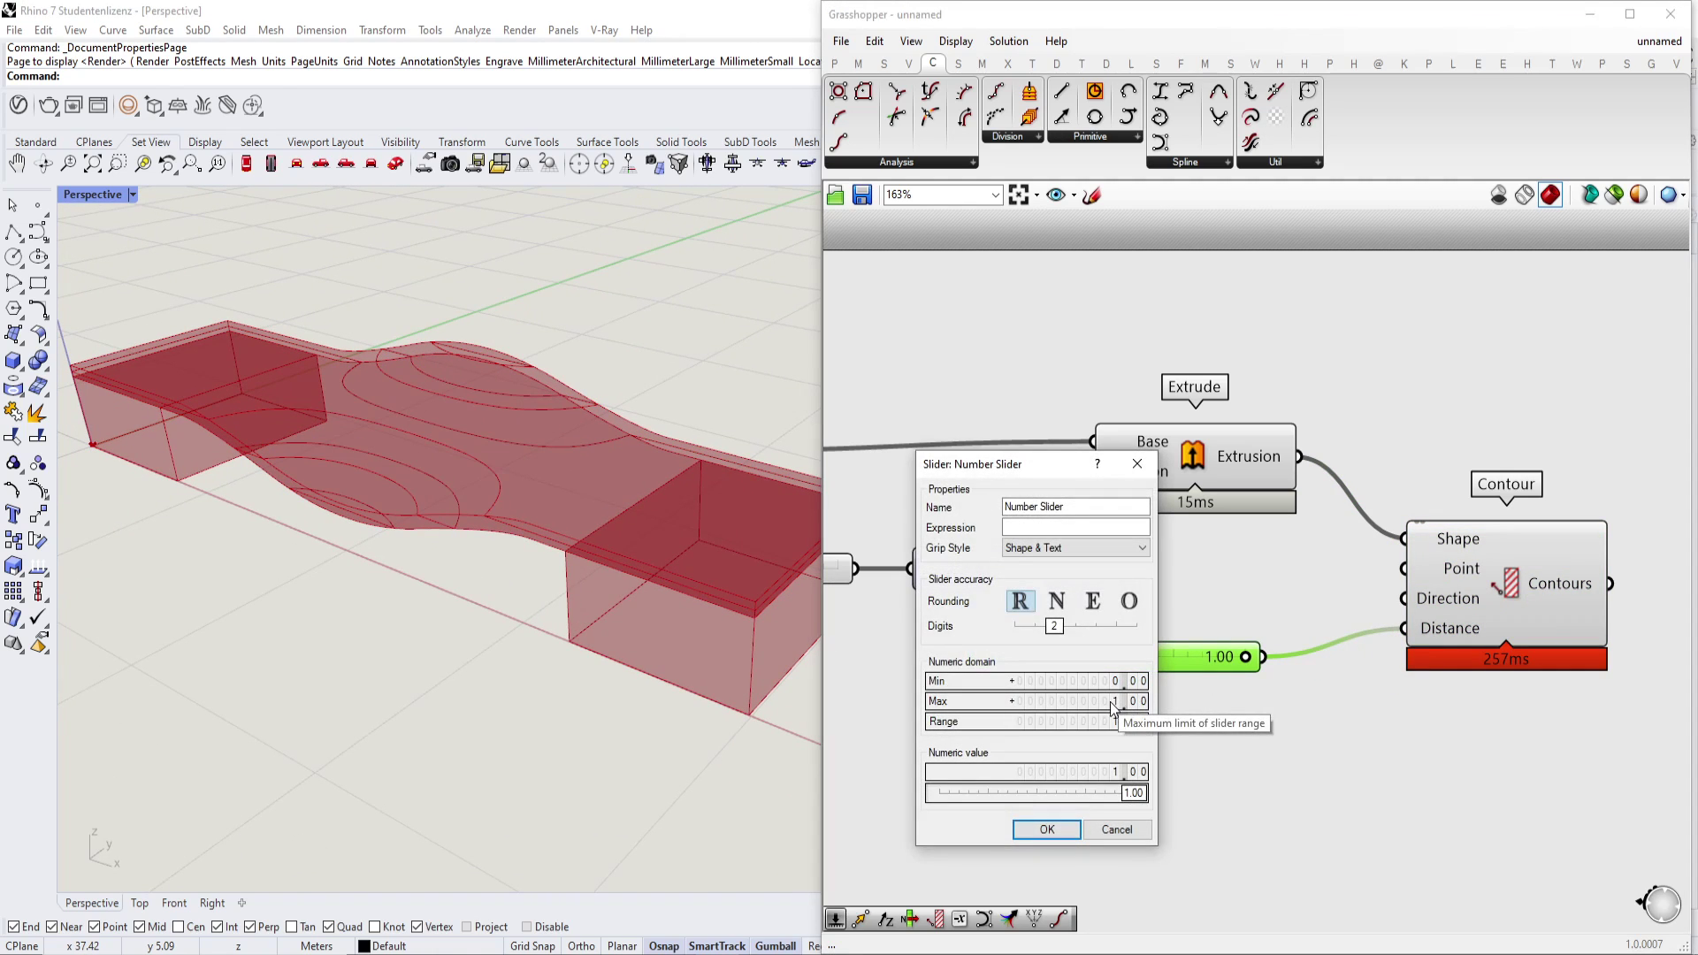
key("Return")
scroll(1223, 662, "up", 1)
left_click_drag(1198, 662, 1134, 665)
right_click_drag(623, 622, 424, 530)
scroll(1139, 656, "up", 1)
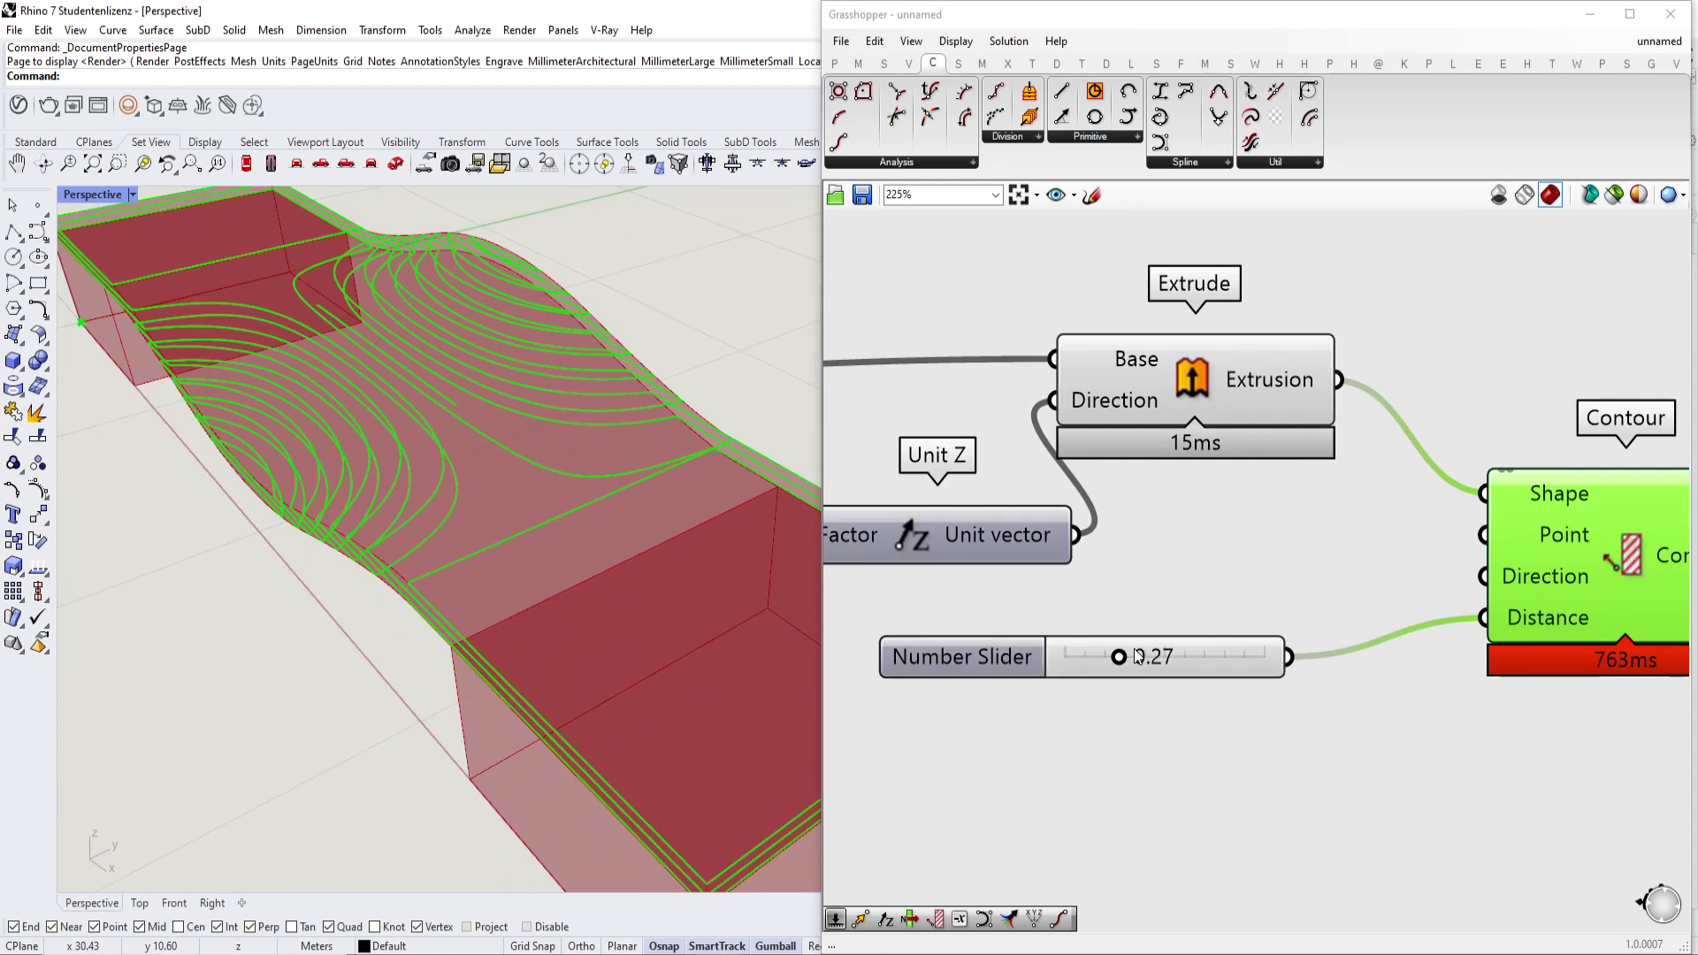
left_click_drag(1120, 655, 1116, 656)
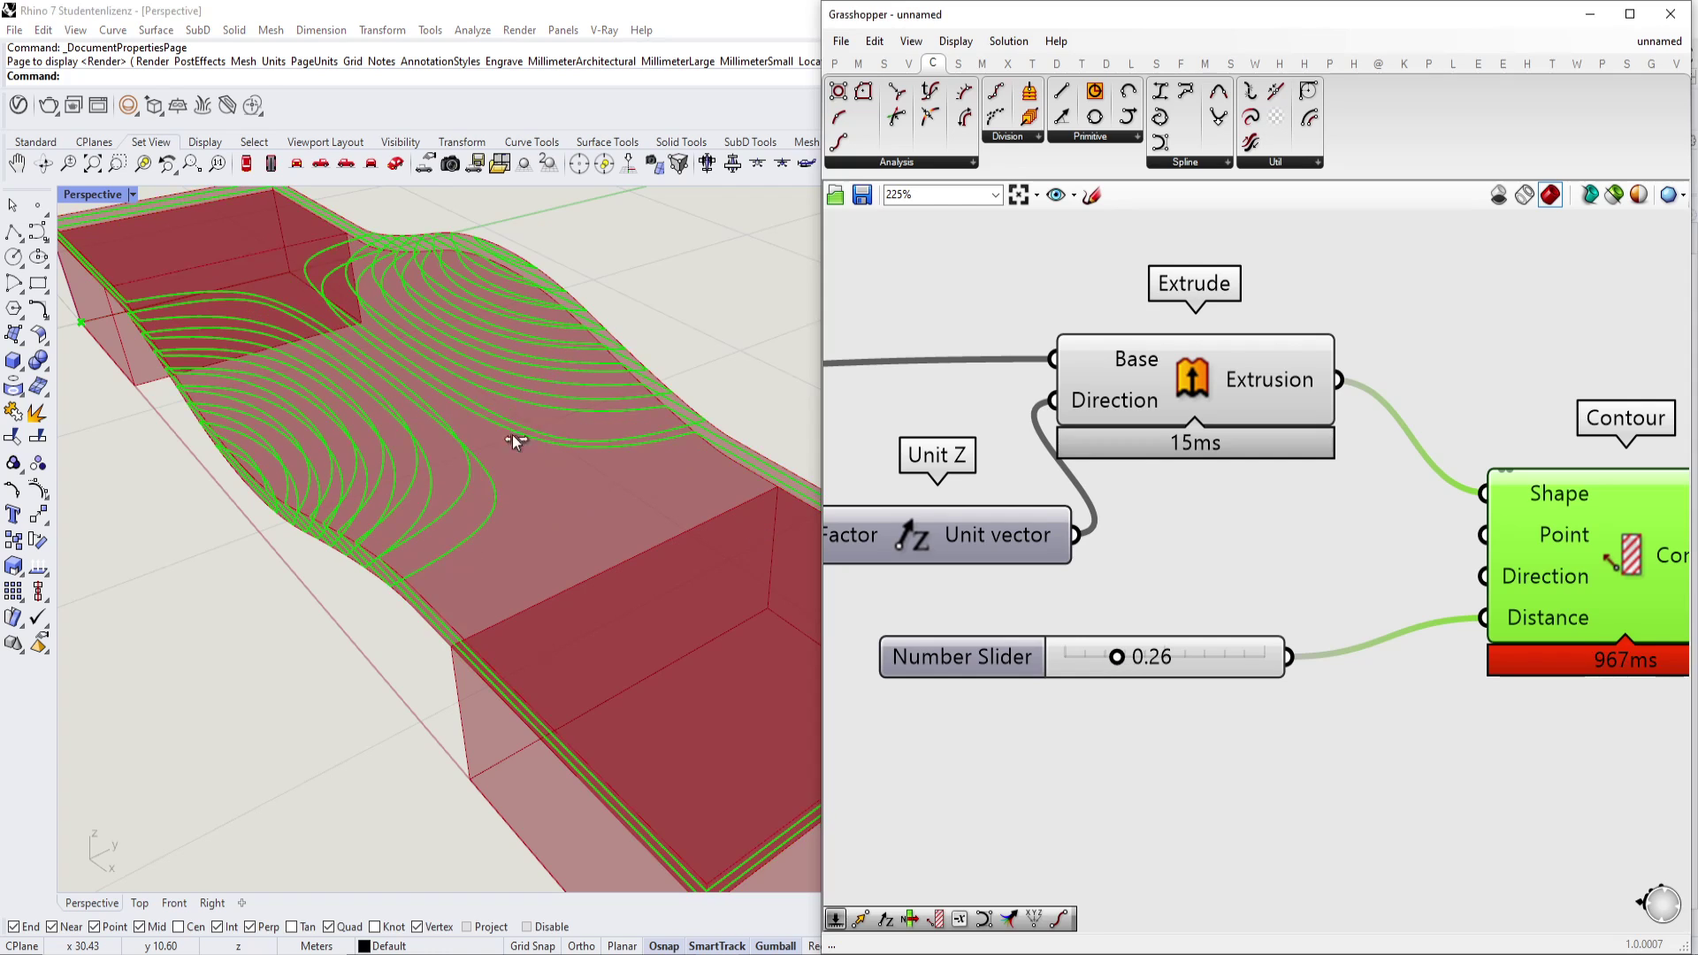
right_click_drag(492, 477, 566, 495)
scroll(1071, 598, "down", 3)
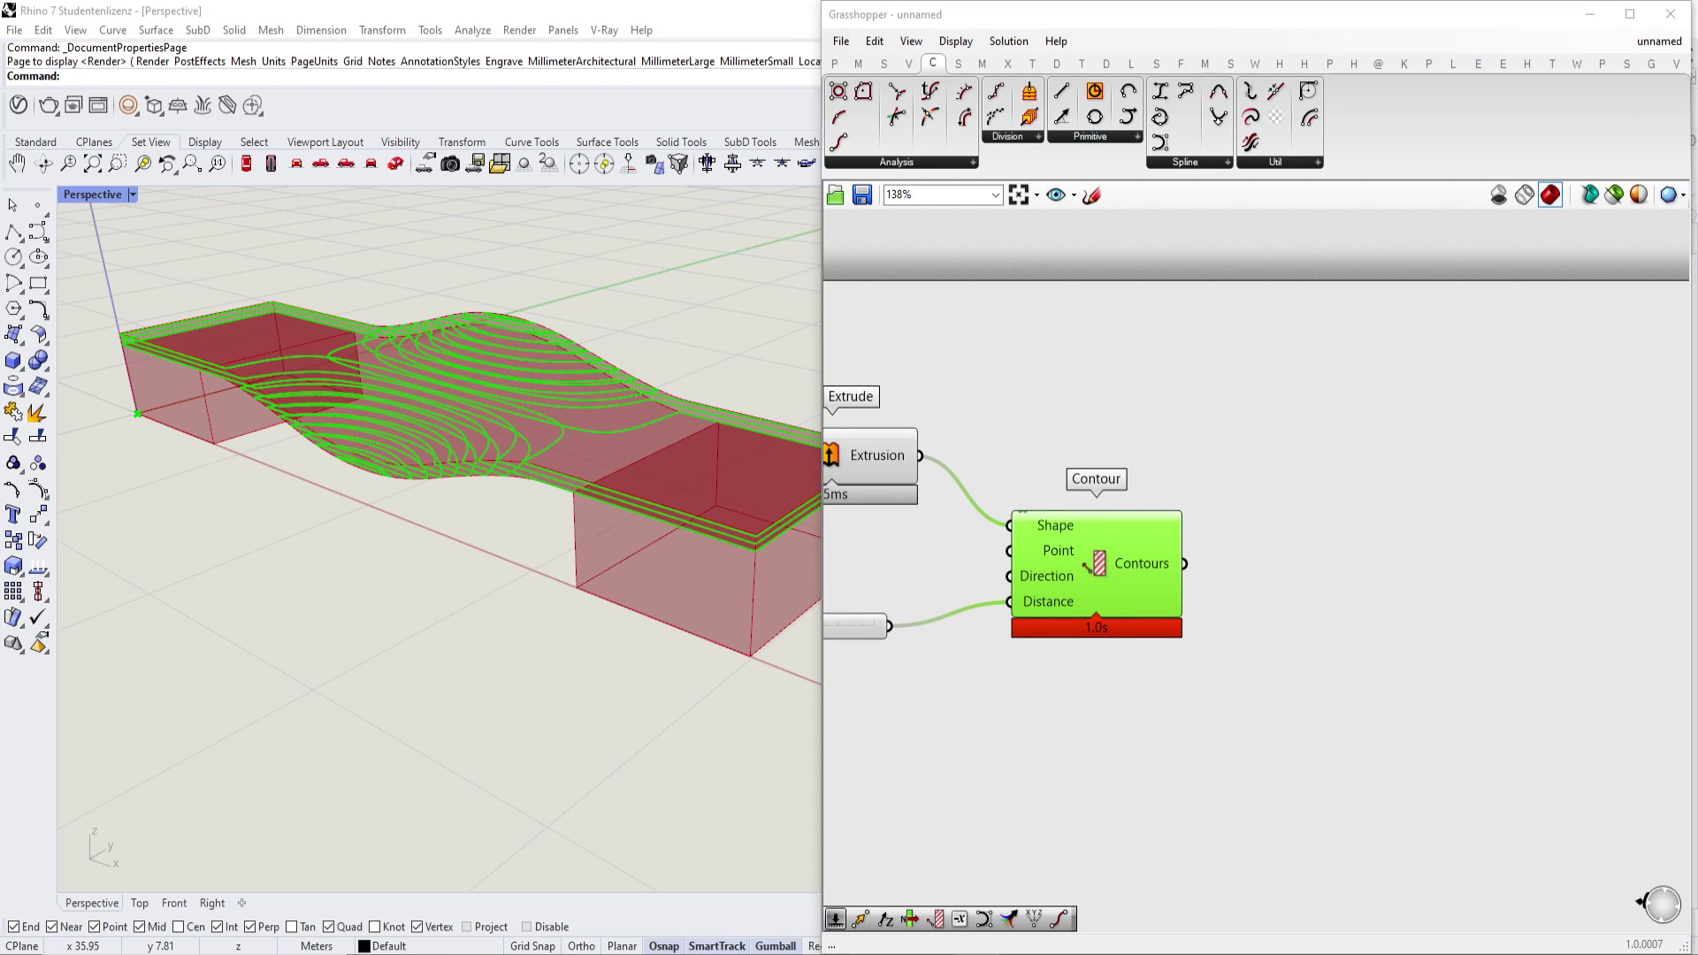
Add a second Extrude component beside Contour and connect the Contours output to its Base input.
right_click_drag(536, 306, 603, 346)
double_click(1260, 566)
type("extru")
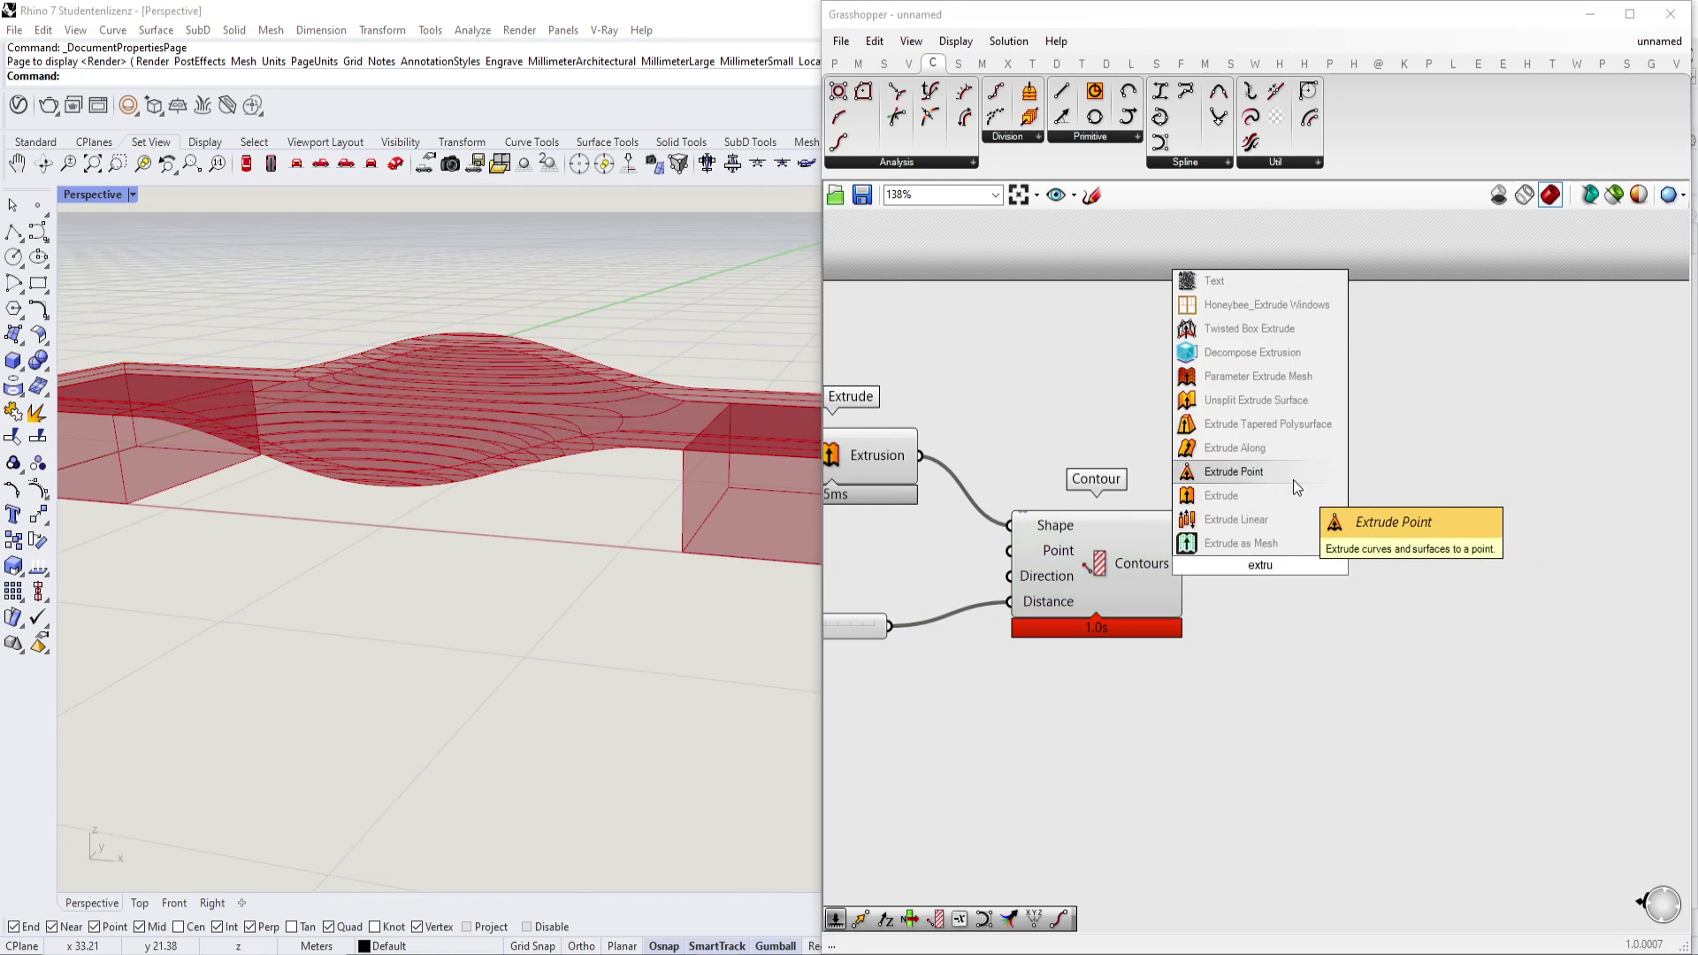
left_click(1291, 496)
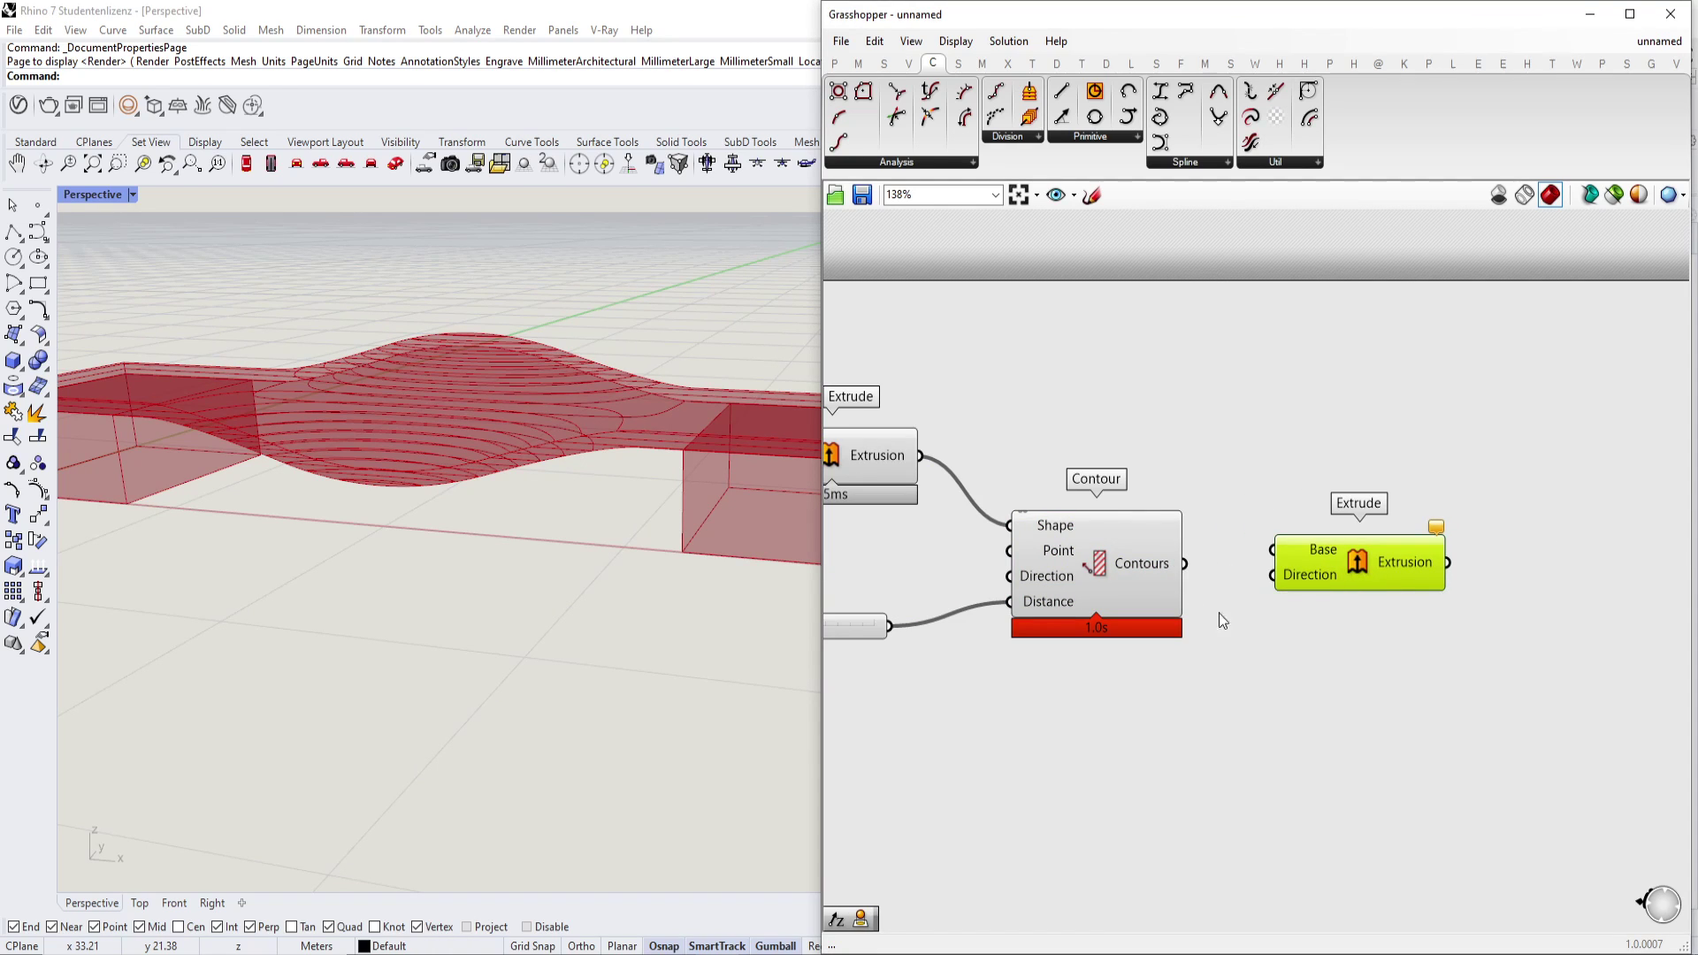
scroll(1253, 642, "down", 1)
right_click_drag(1013, 610, 1097, 597)
Add a Unit Z vector with the 0.25 slider as its Factor and connect it to the new Extrude's Direction.
double_click(1275, 667)
type("unit z")
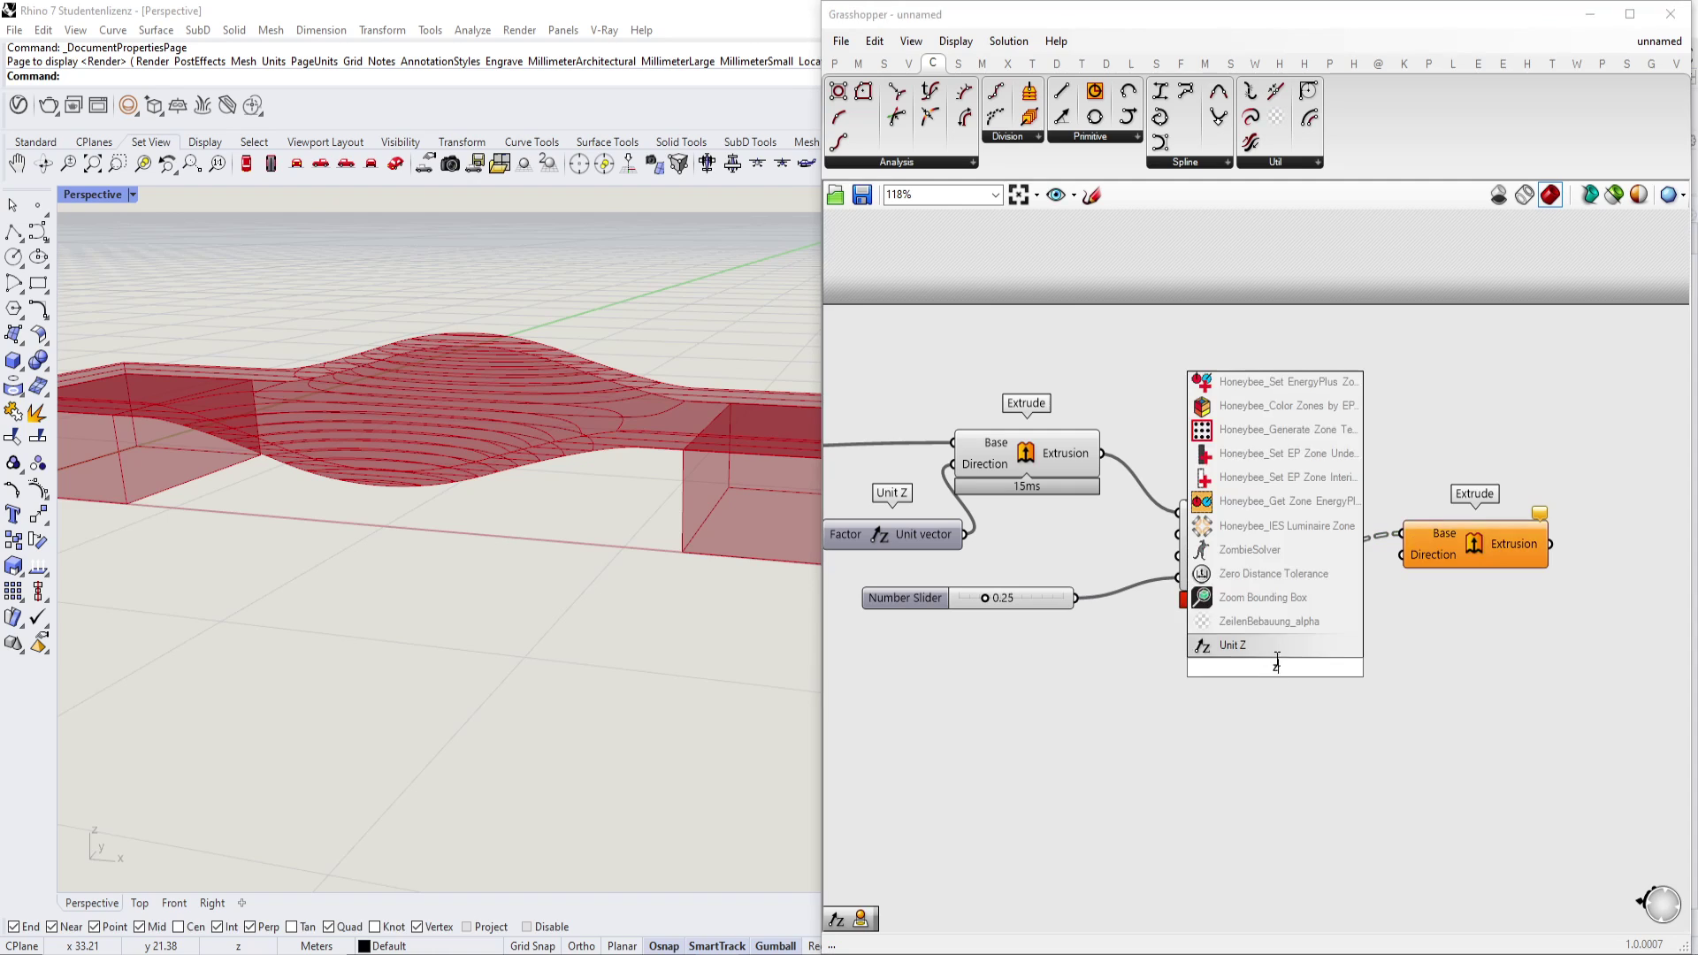
left_click(1285, 648)
left_click_drag(1076, 597, 1204, 667)
left_click_drag(1345, 666, 1412, 563)
left_click(1450, 544)
left_click(1232, 527)
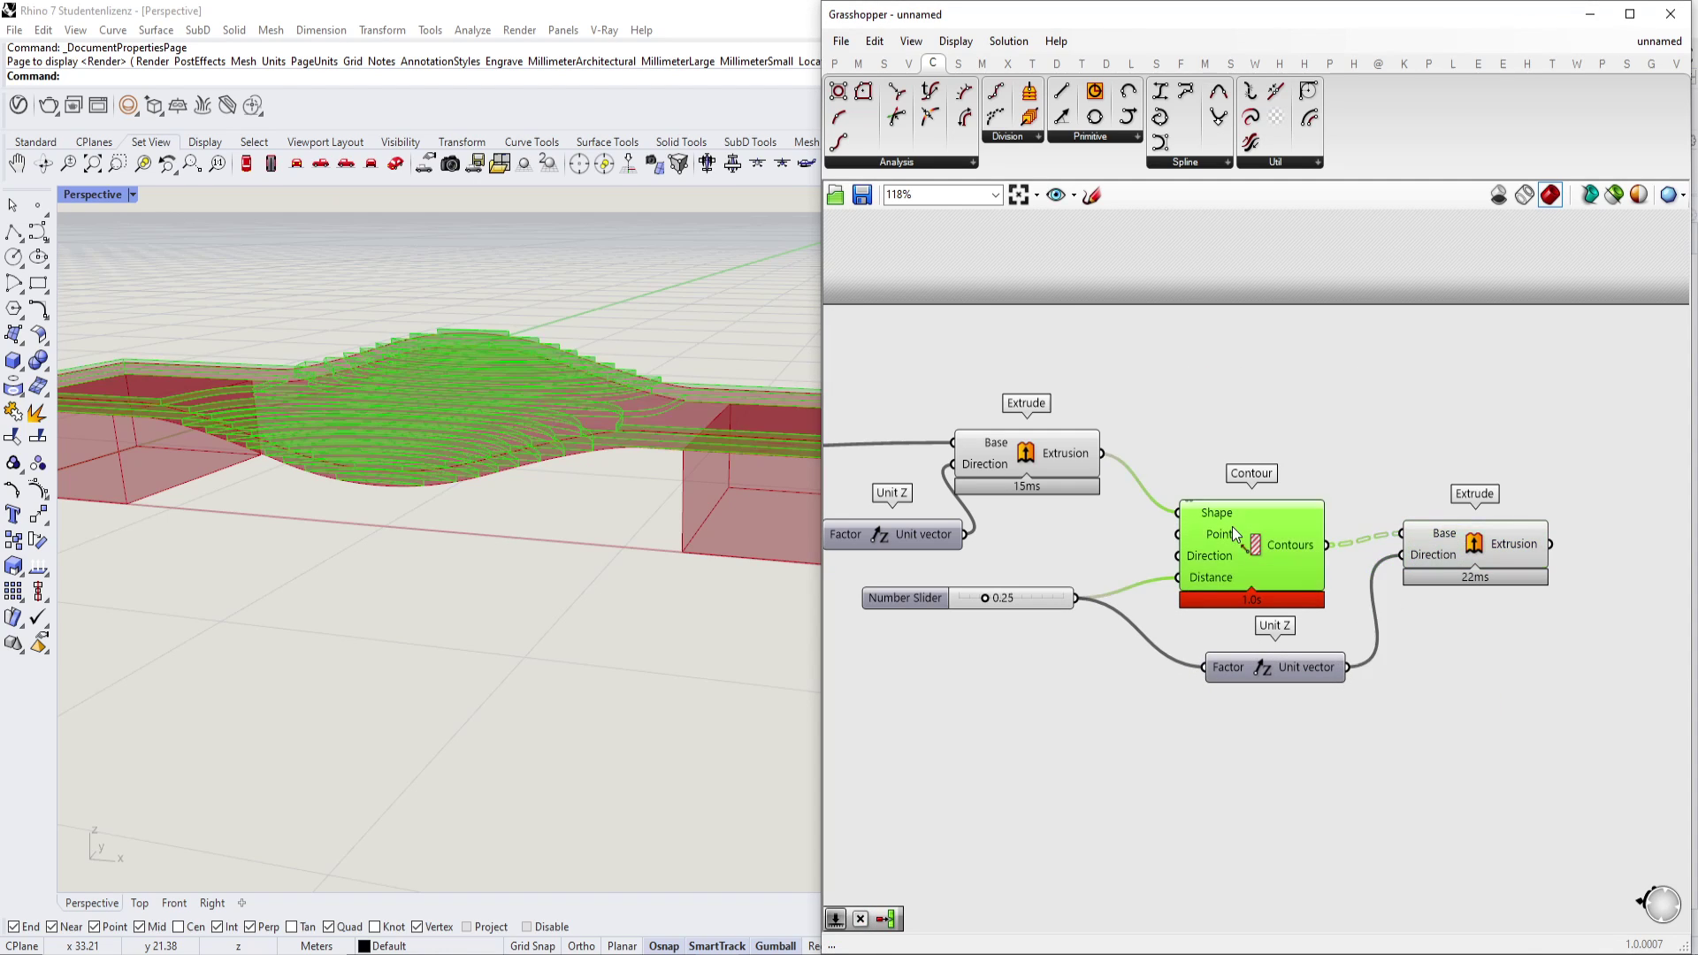
Add a Boundary Surfaces component and connect Contour's Contours output to its Edges input.
scroll(1380, 637, "up", 2)
double_click(1385, 644)
type("bound")
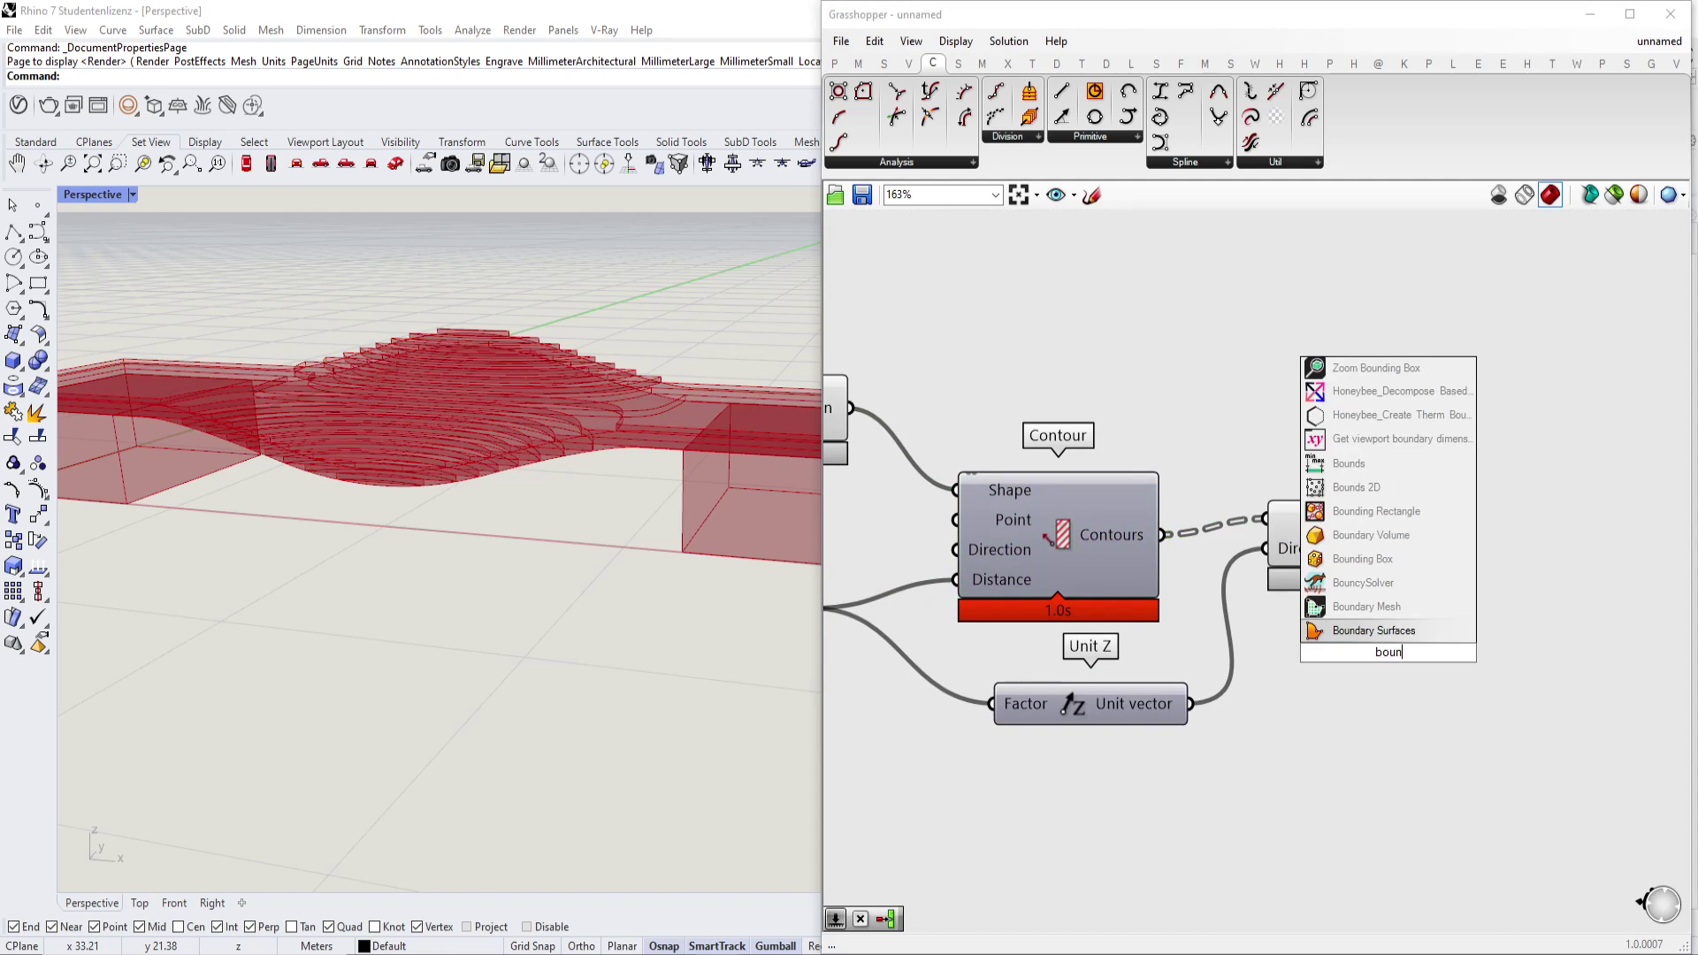
left_click(1373, 635)
left_click_drag(1291, 632, 1303, 651)
left_click_drag(1334, 638, 1204, 388)
Connect Surfaces from Boundary Surfaces to the second Extrude's Base and space the components apart.
left_click_drag(1346, 404, 1269, 519)
left_click_drag(1335, 533, 1488, 550)
left_click(1331, 325)
left_click_drag(1255, 417, 1273, 463)
left_click_drag(1471, 544, 1501, 545)
left_click_drag(1237, 452, 1245, 479)
right_click_drag(451, 433, 522, 515)
scroll(443, 497, "down", 4)
scroll(446, 506, "up", 3)
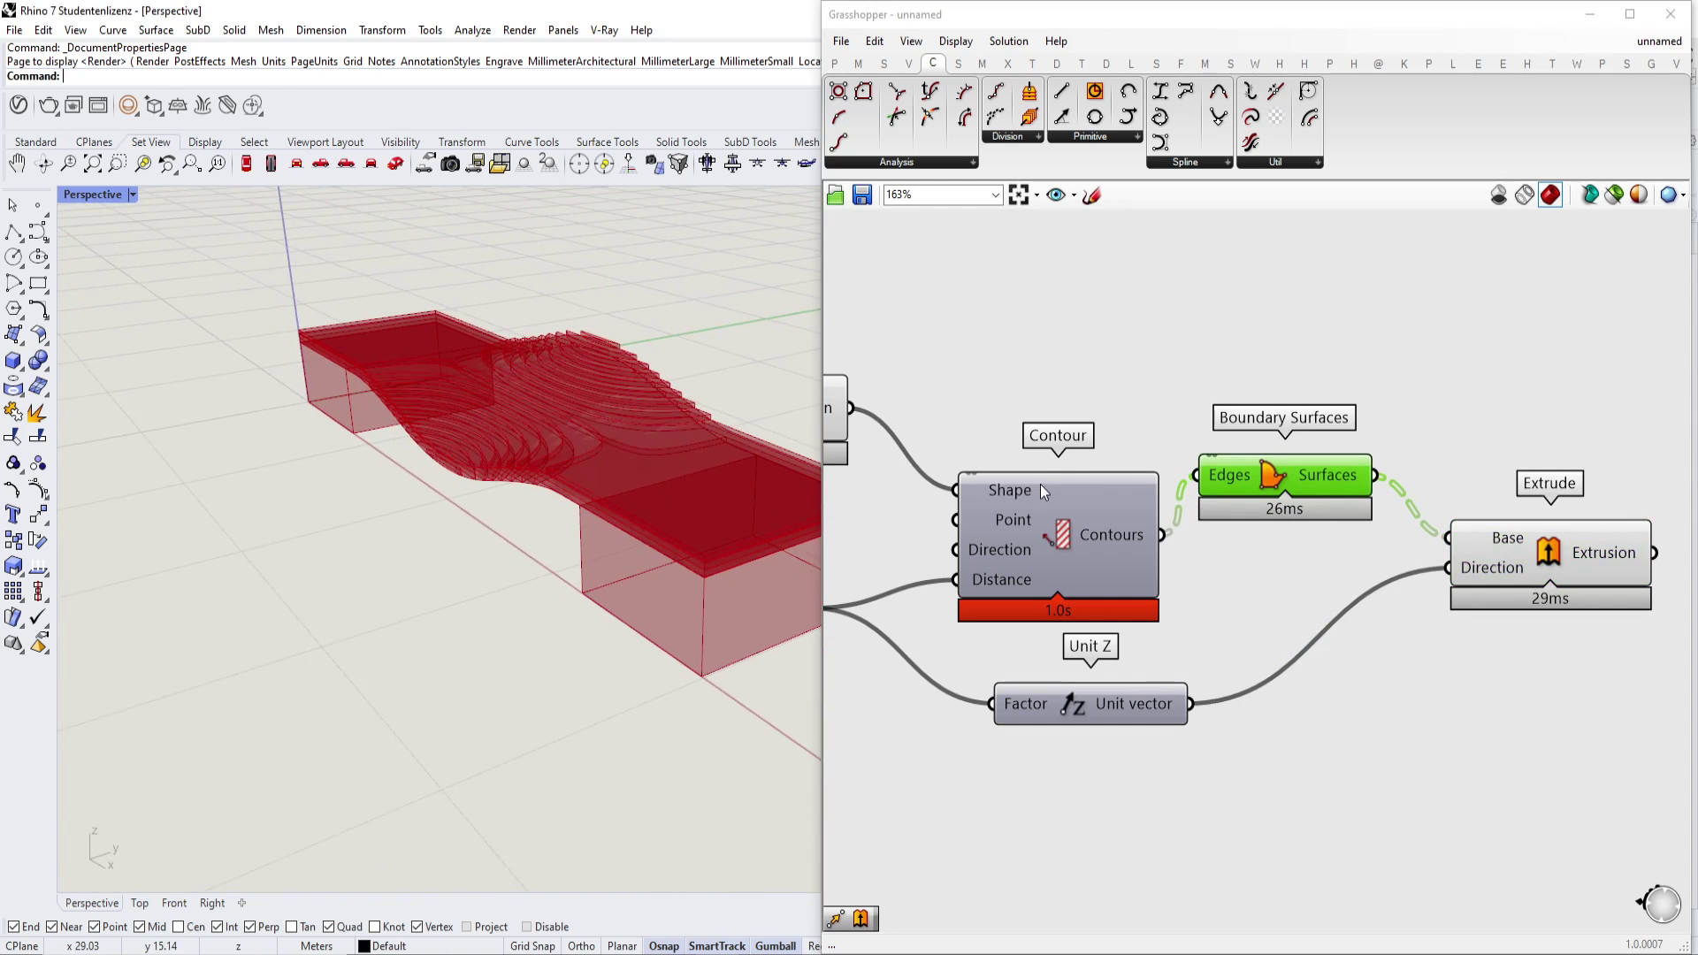
Hide the Profiler canvas widget that shows component calculation times.
scroll(1199, 506, "down", 3)
right_click_drag(1255, 514, 1255, 501)
scroll(1195, 507, "up", 4)
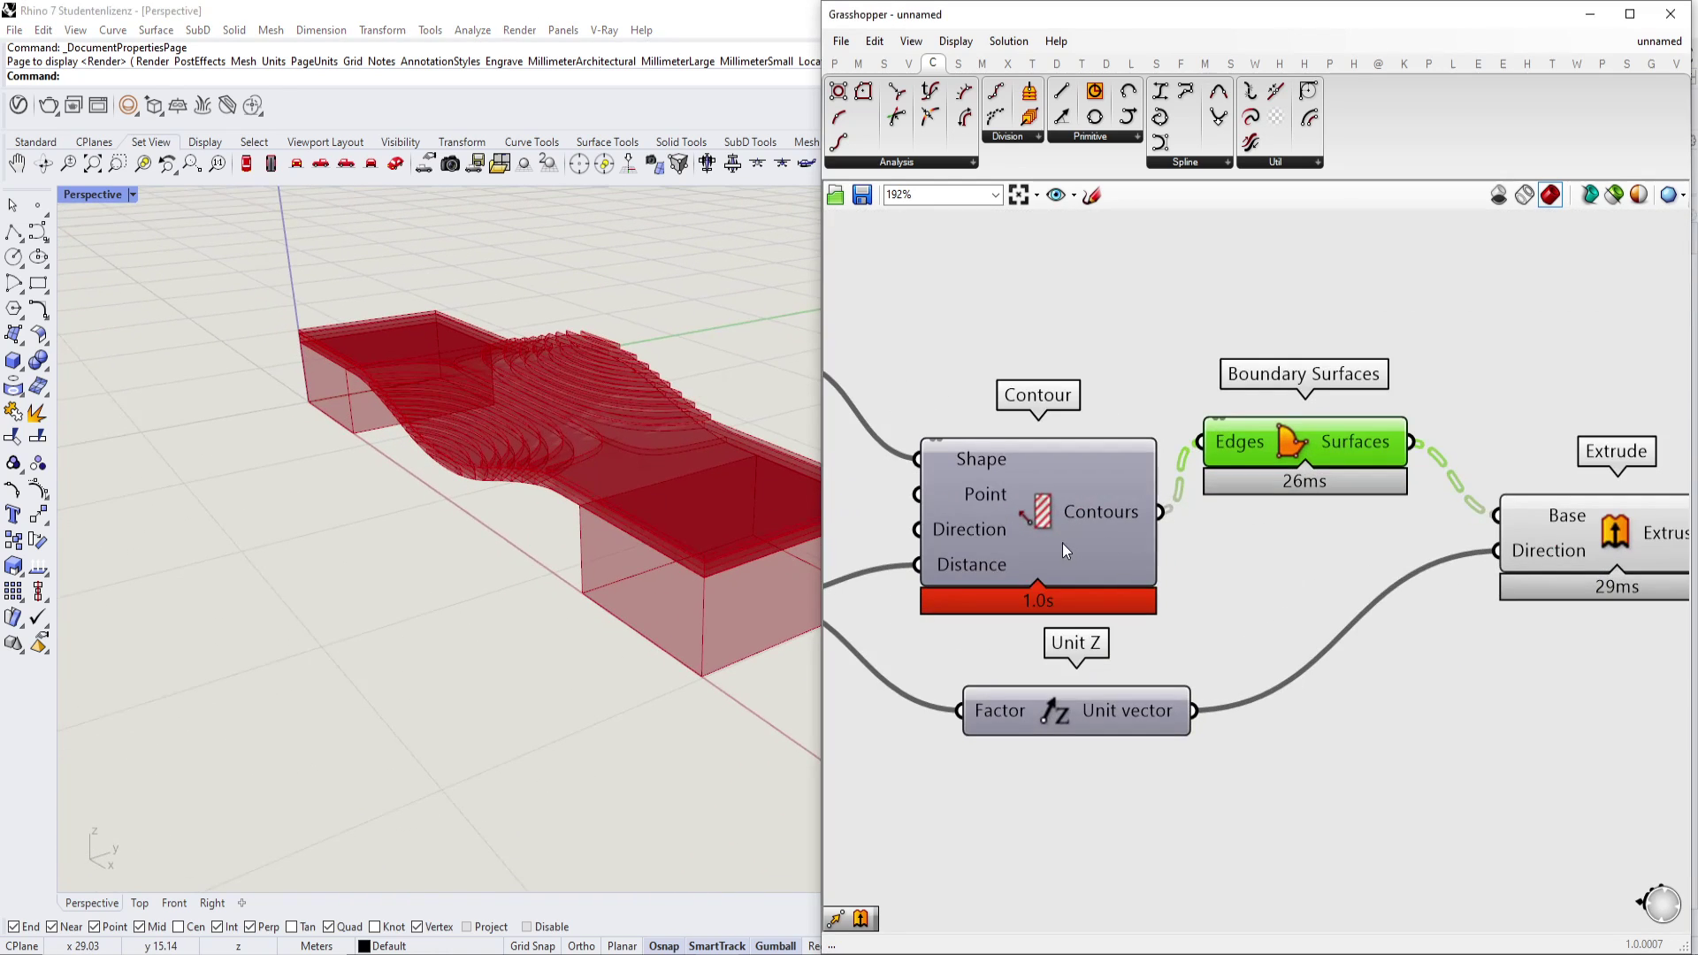
right_click_drag(1069, 616, 1190, 588)
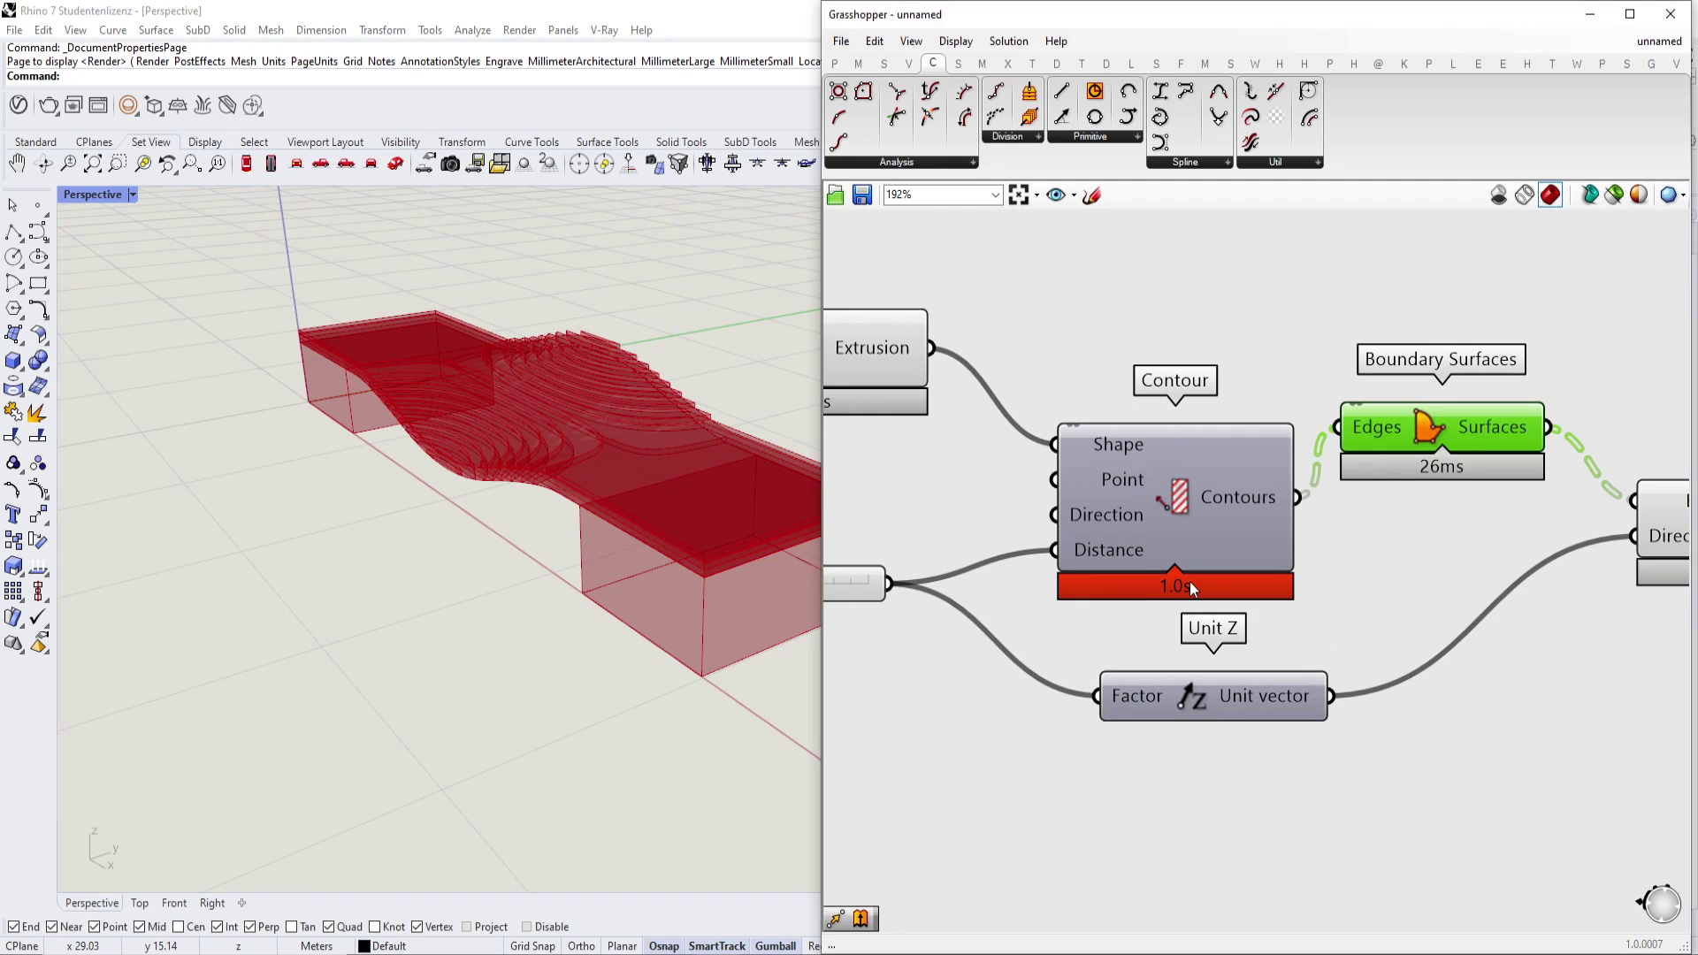
left_click(920, 46)
mouse_move(953, 48)
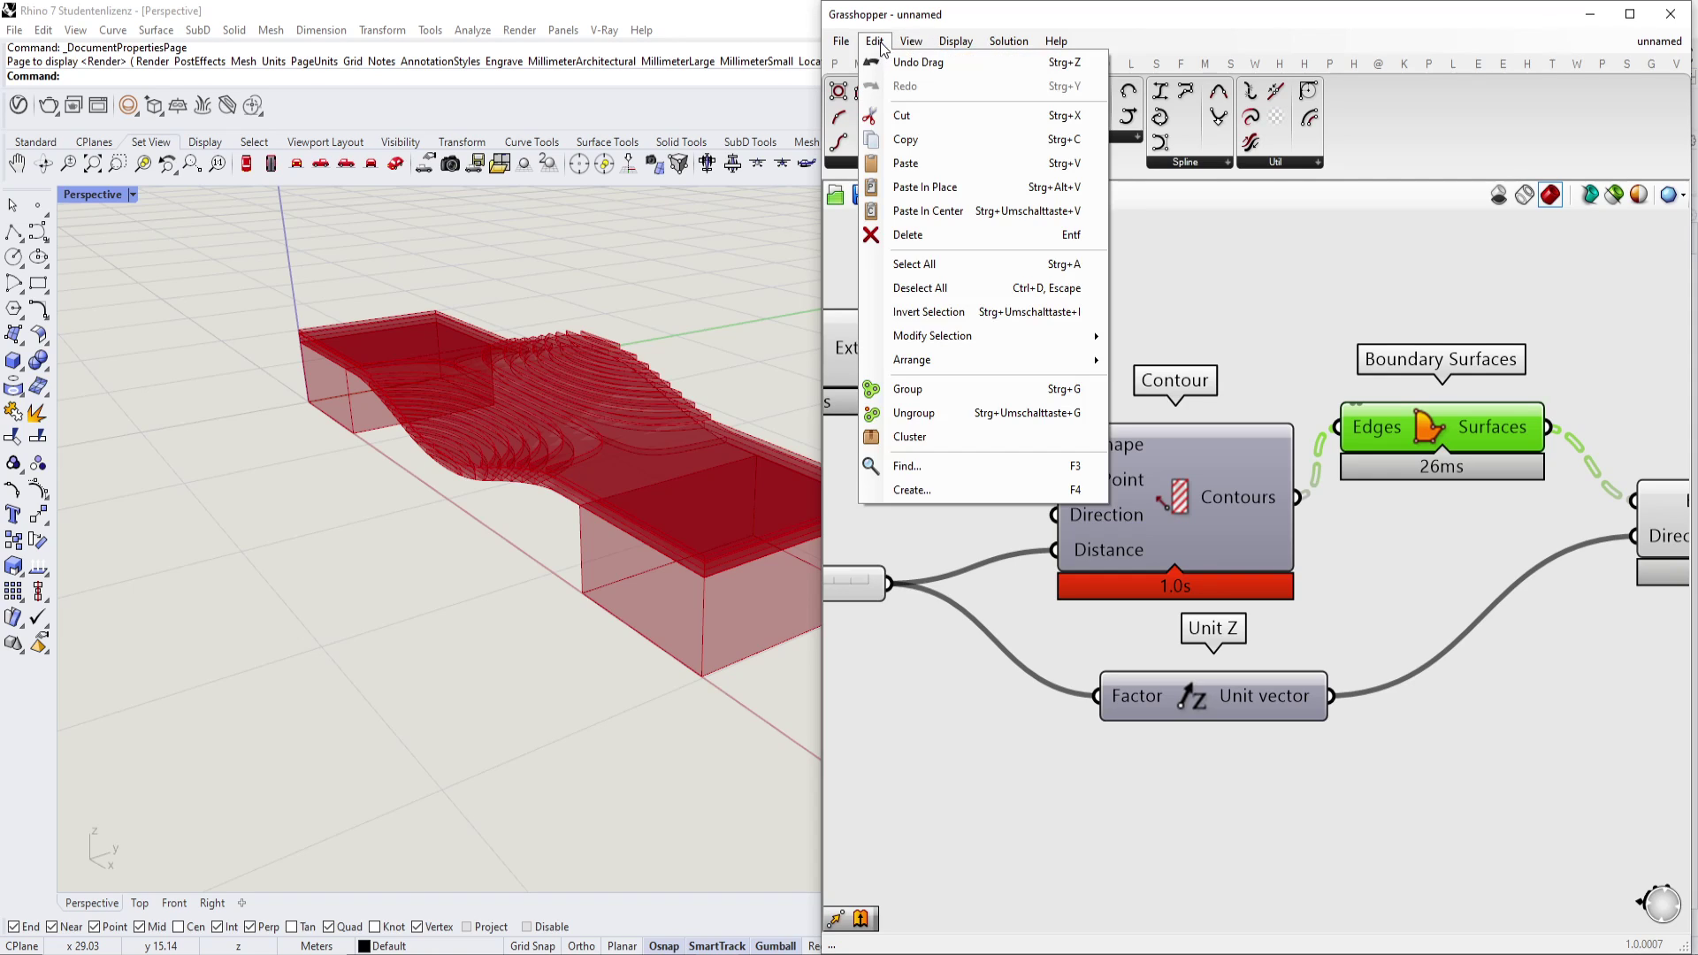
left_click(880, 46)
left_click(951, 46)
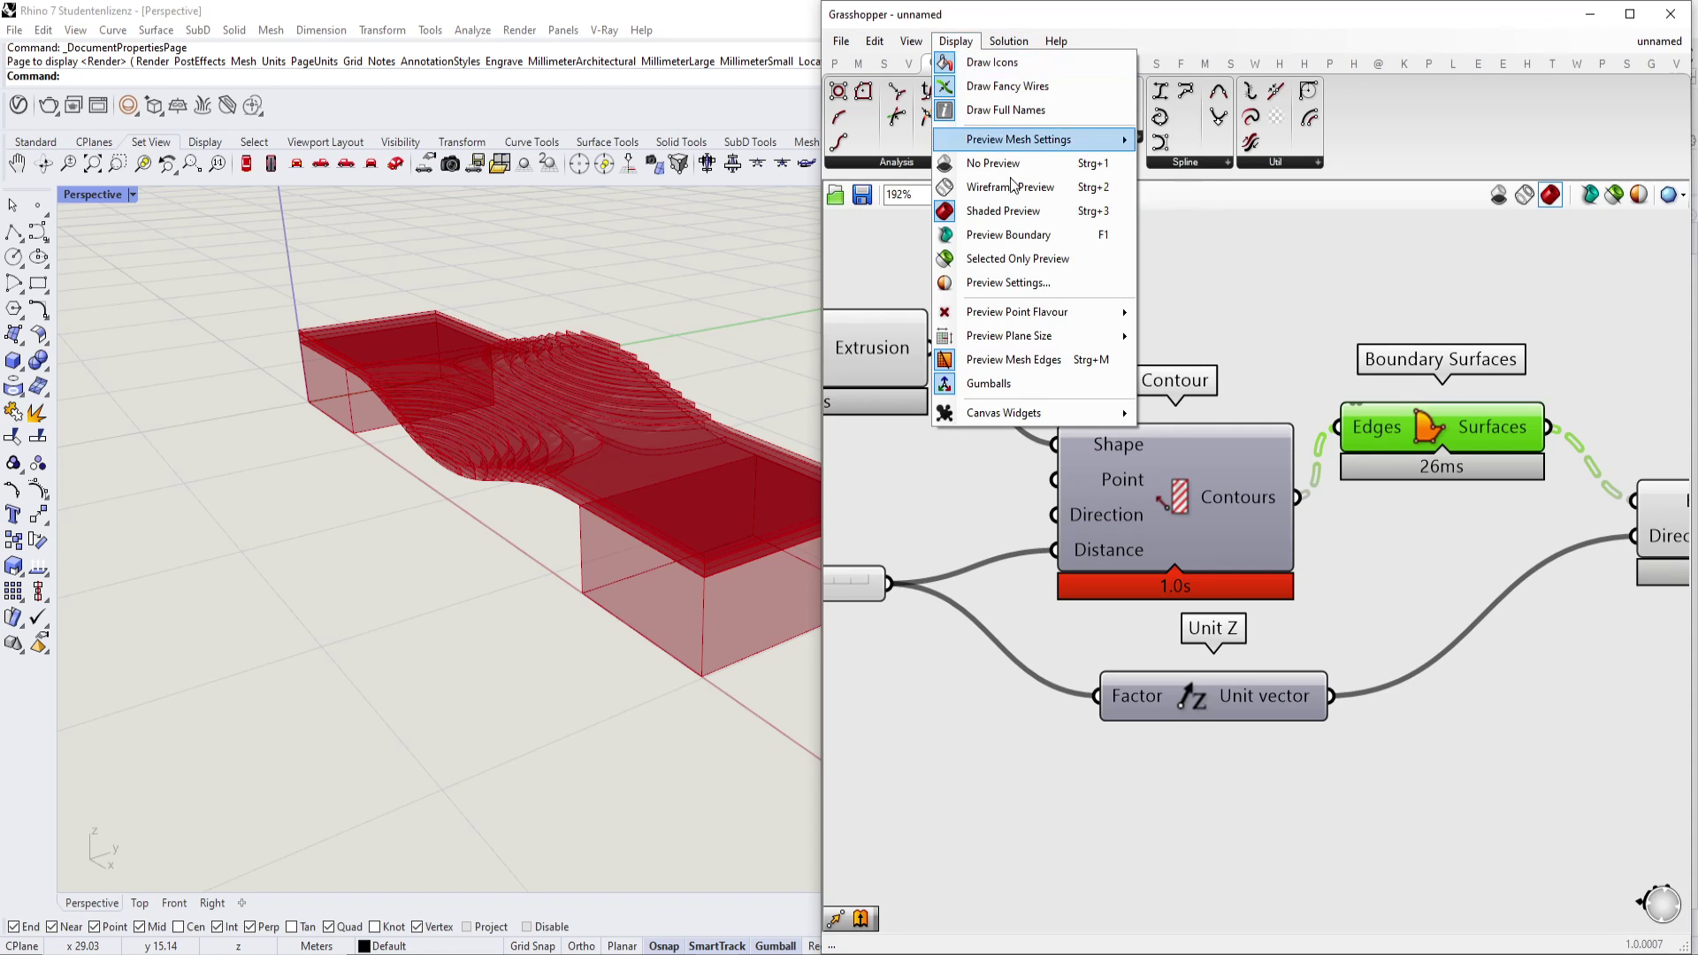
mouse_move(1057, 410)
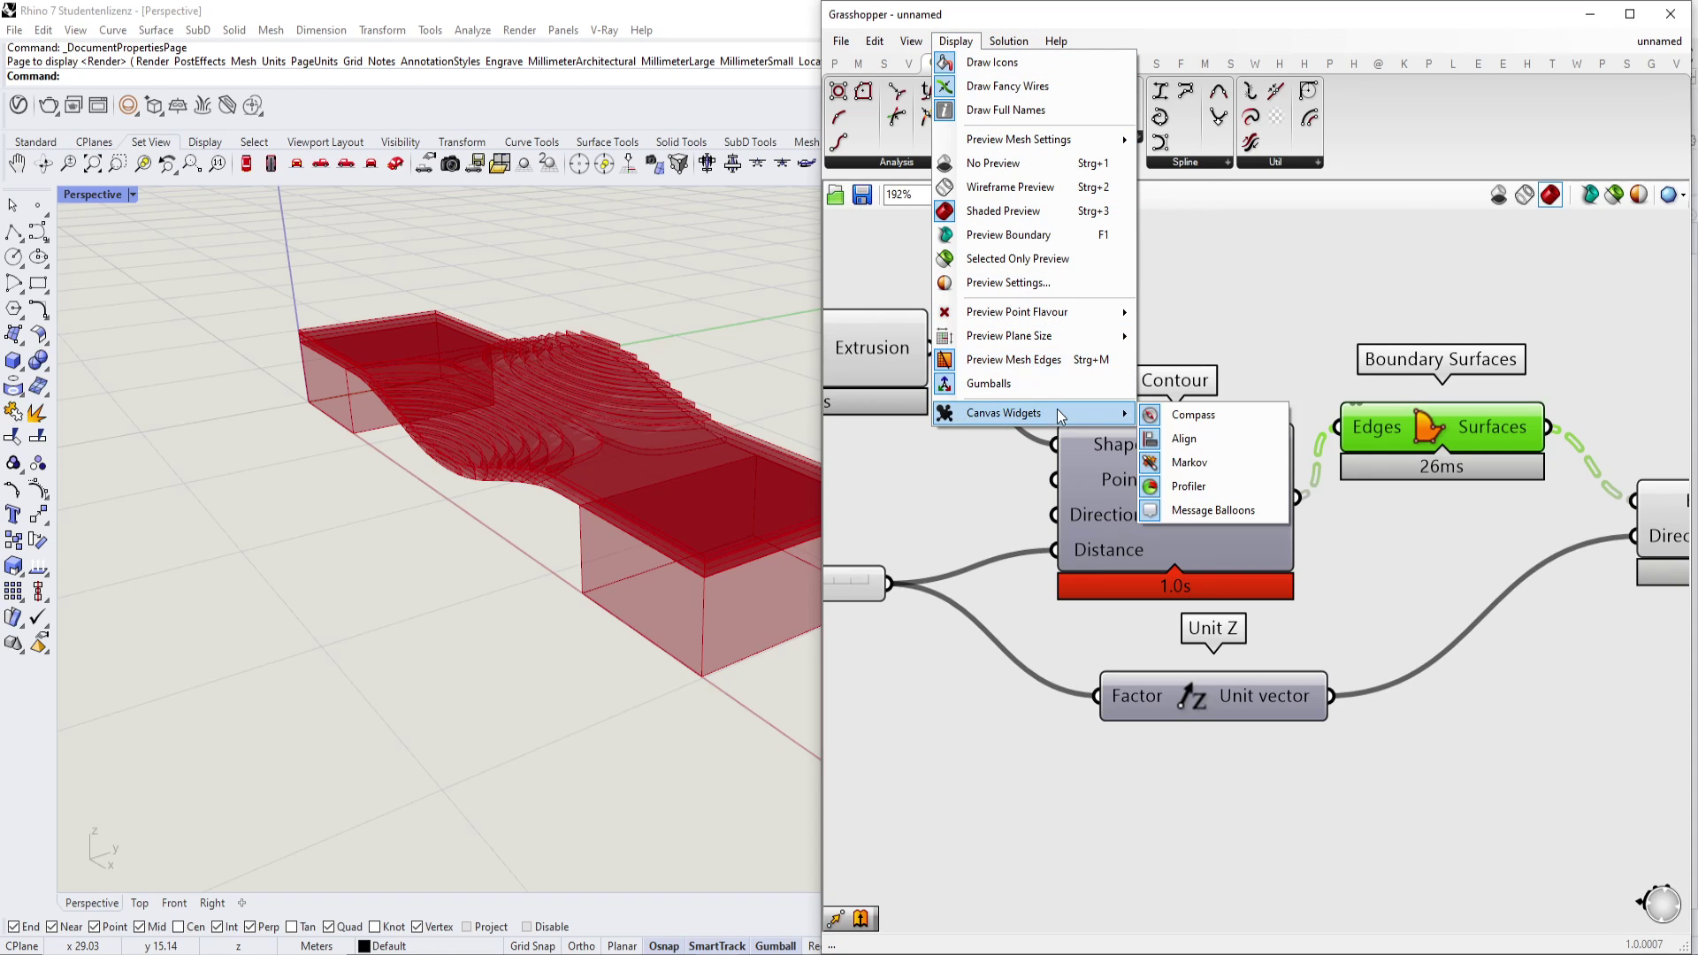
left_click(1211, 487)
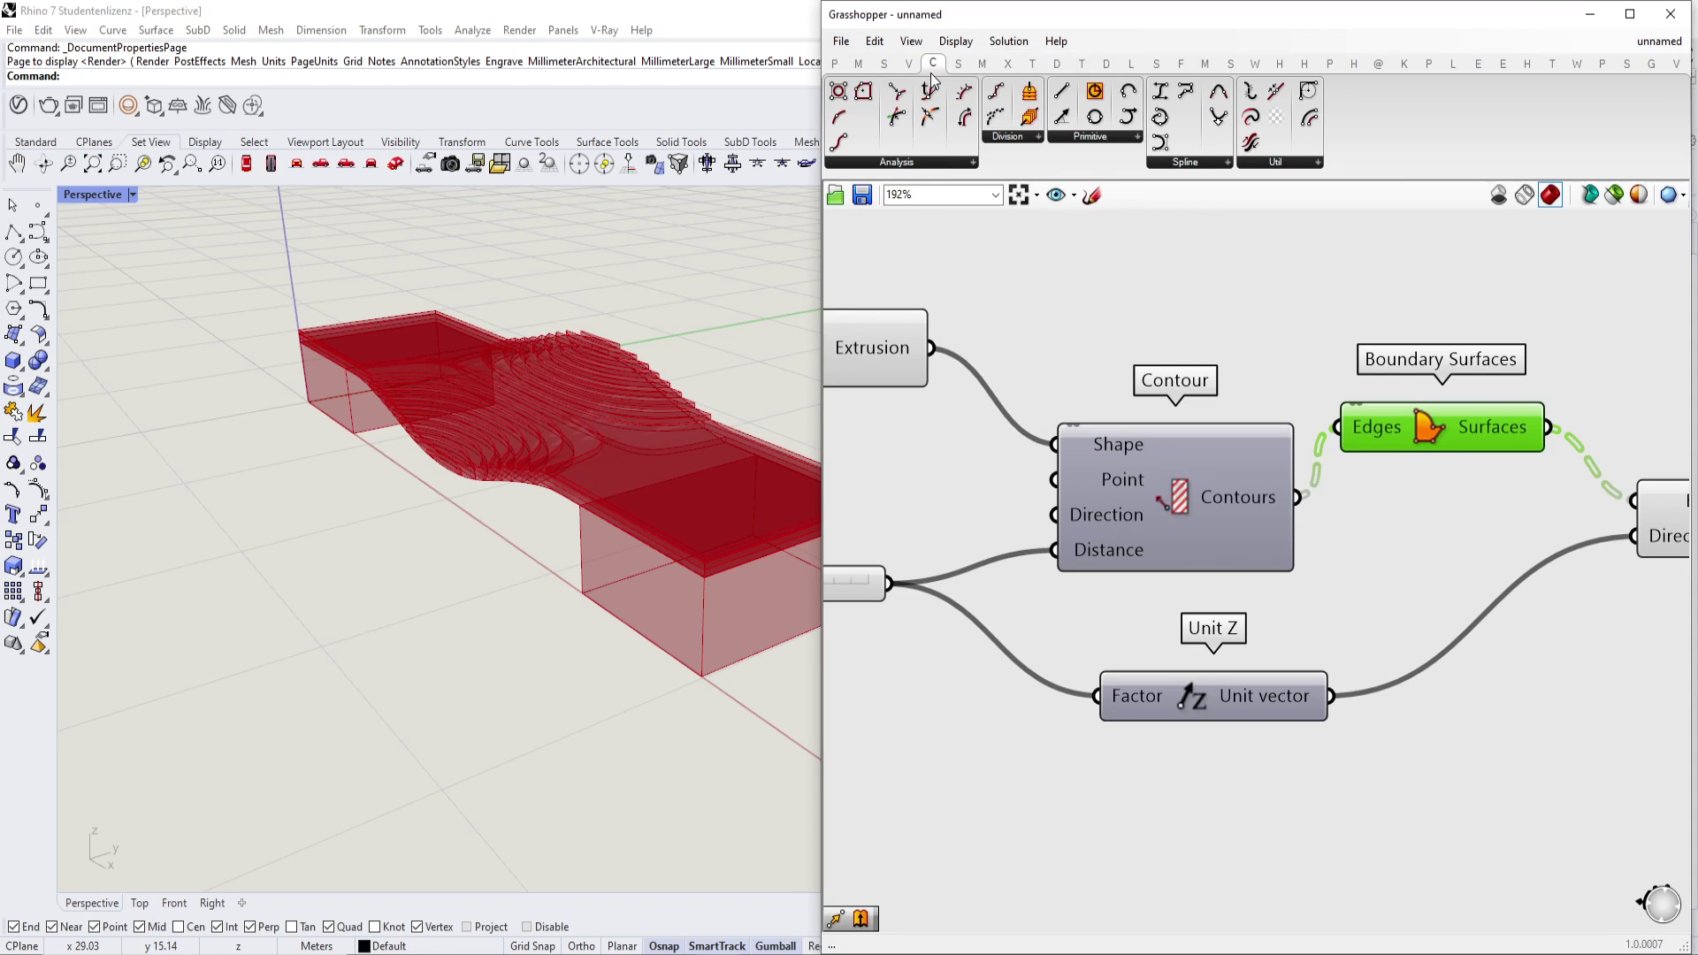
Show the Profiler canvas widget again.
left_click(955, 41)
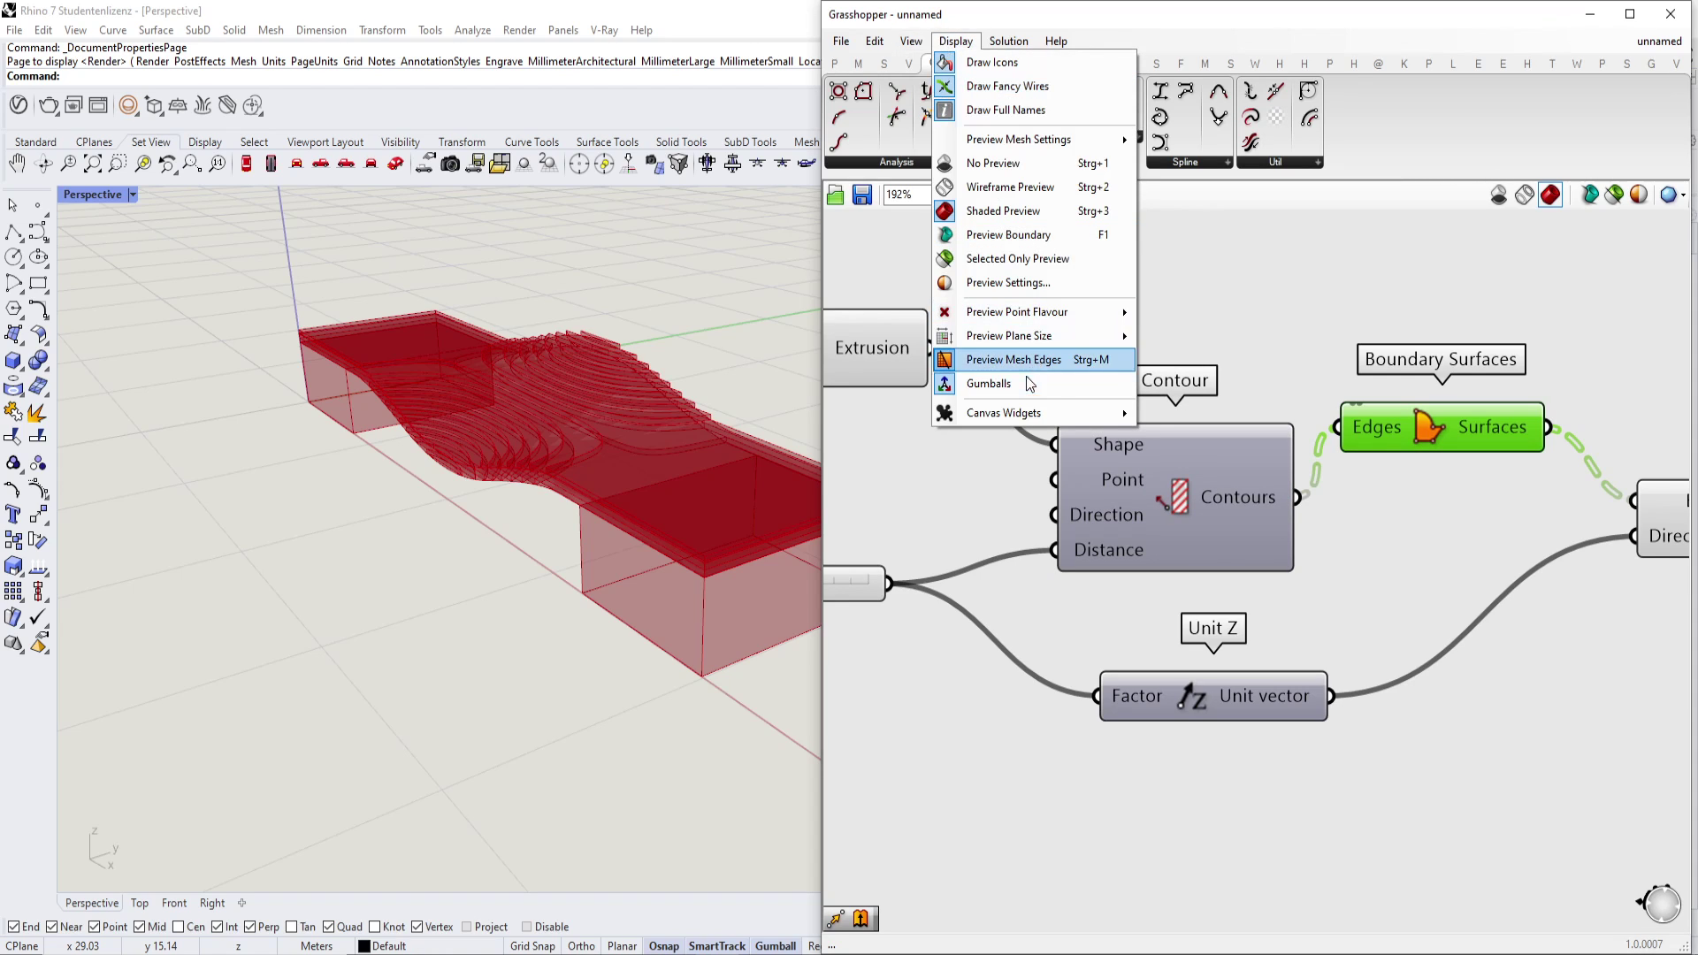
mouse_move(1031, 413)
left_click(1214, 482)
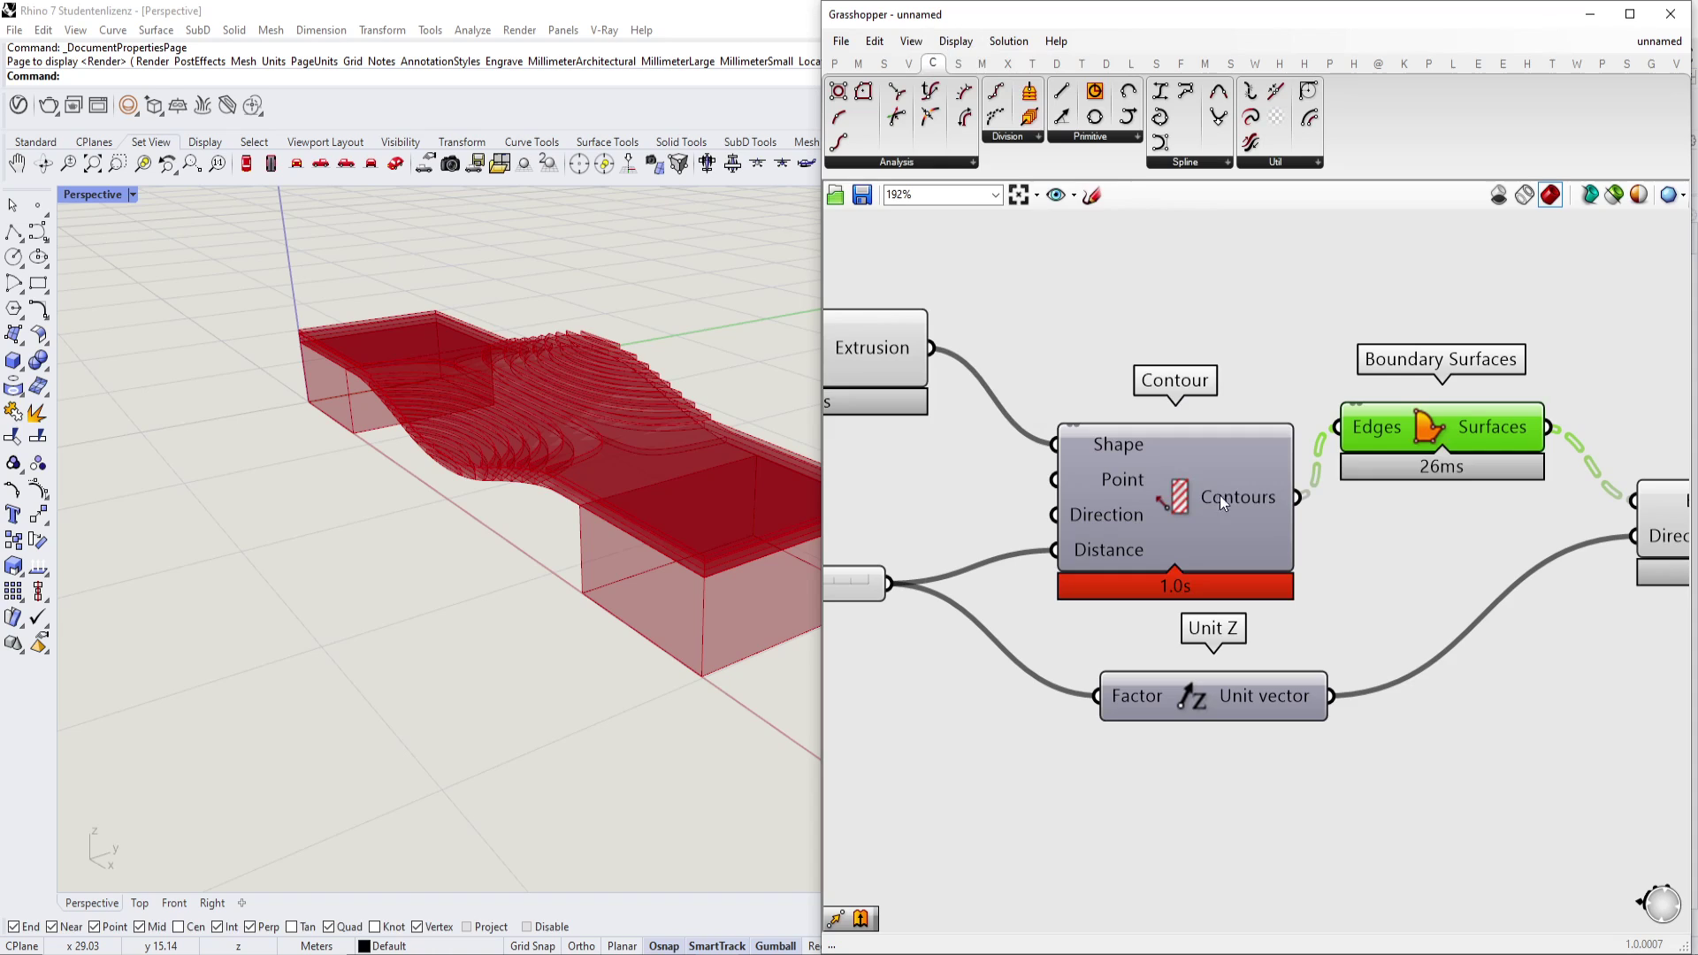
Select the roof's Extrude component and examine its geometry and the Contour component's calculation time.
scroll(1217, 499, "down", 2)
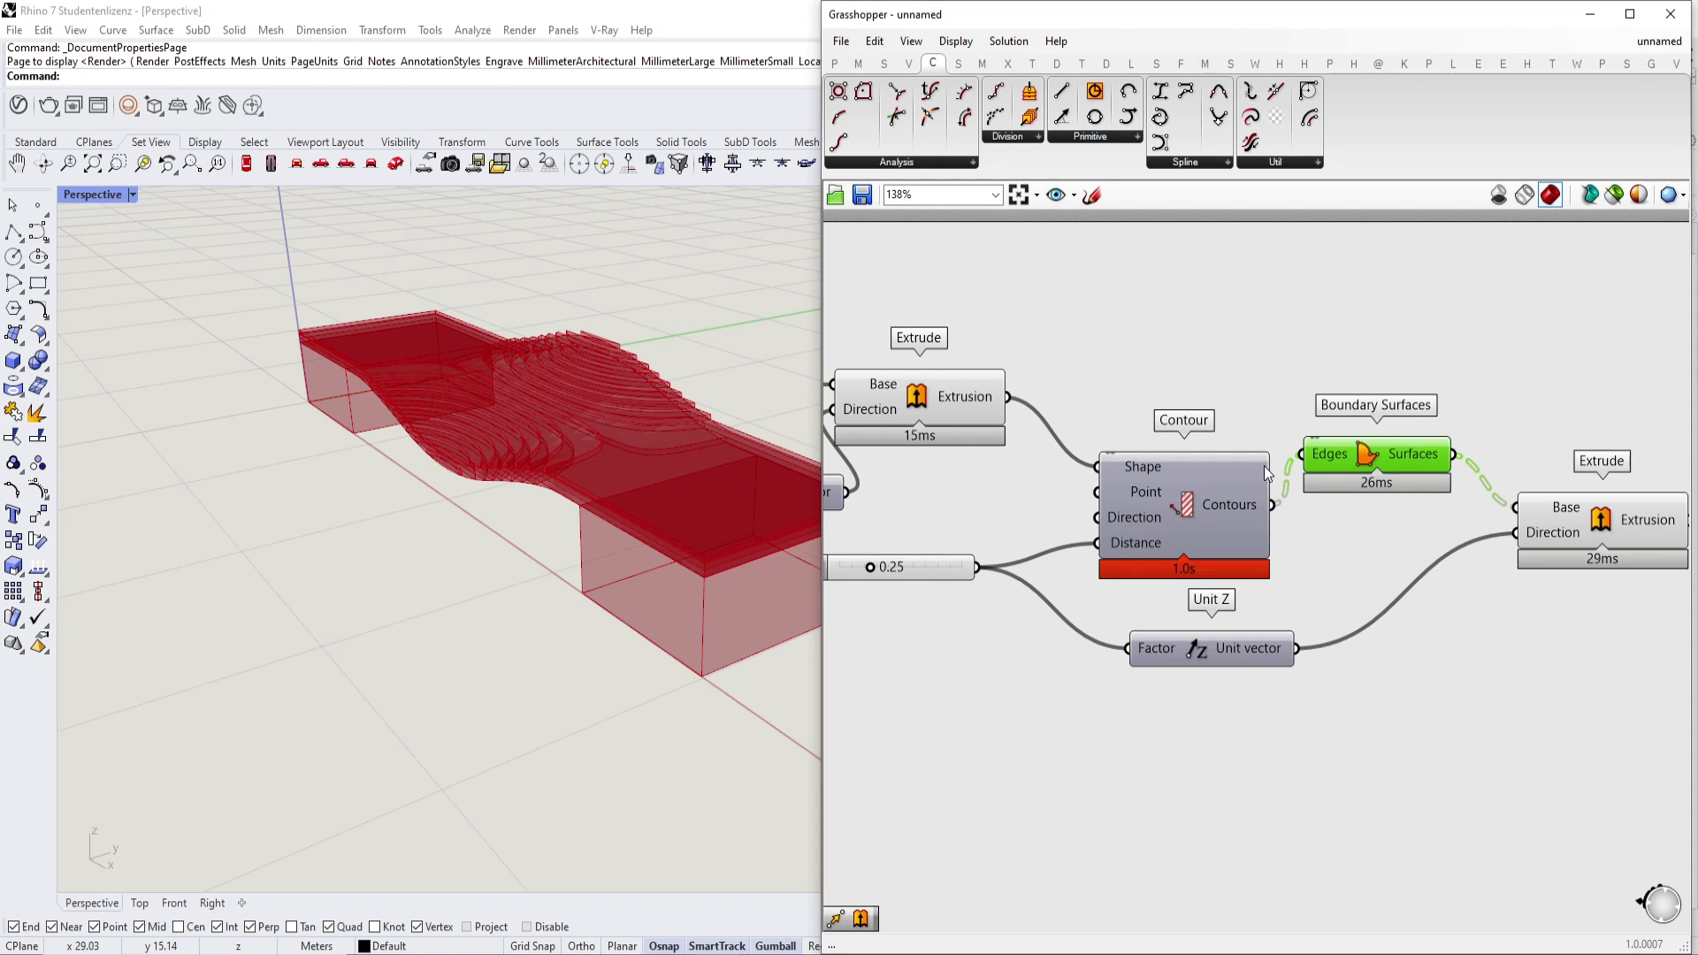
right_click_drag(1270, 510, 1229, 492)
left_click(1073, 465)
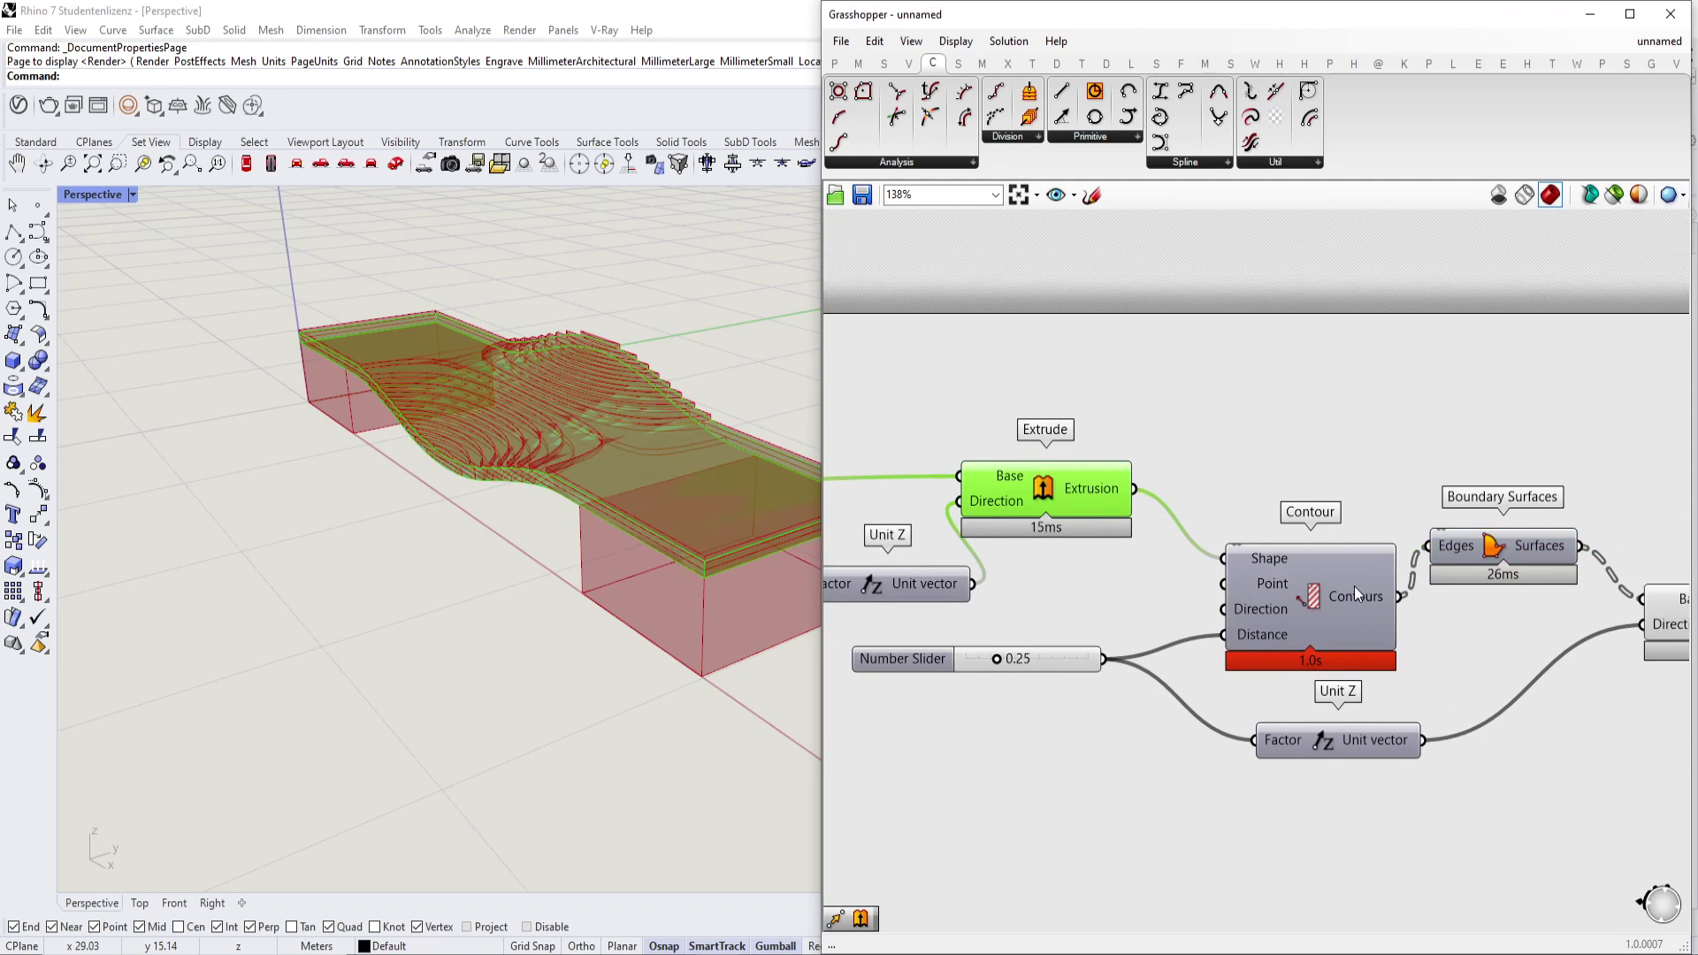
right_click_drag(1355, 586, 1223, 538)
left_click(1223, 576)
double_click(1111, 414)
left_click(1088, 444)
Set the X Size Box slider to 6.55 to test how the contoured steps recalculate.
scroll(1087, 444, "down", 6)
right_click_drag(893, 485, 1415, 526)
right_click_drag(919, 516, 1450, 528)
scroll(1139, 554, "up", 5)
scroll(1139, 554, "up", 3)
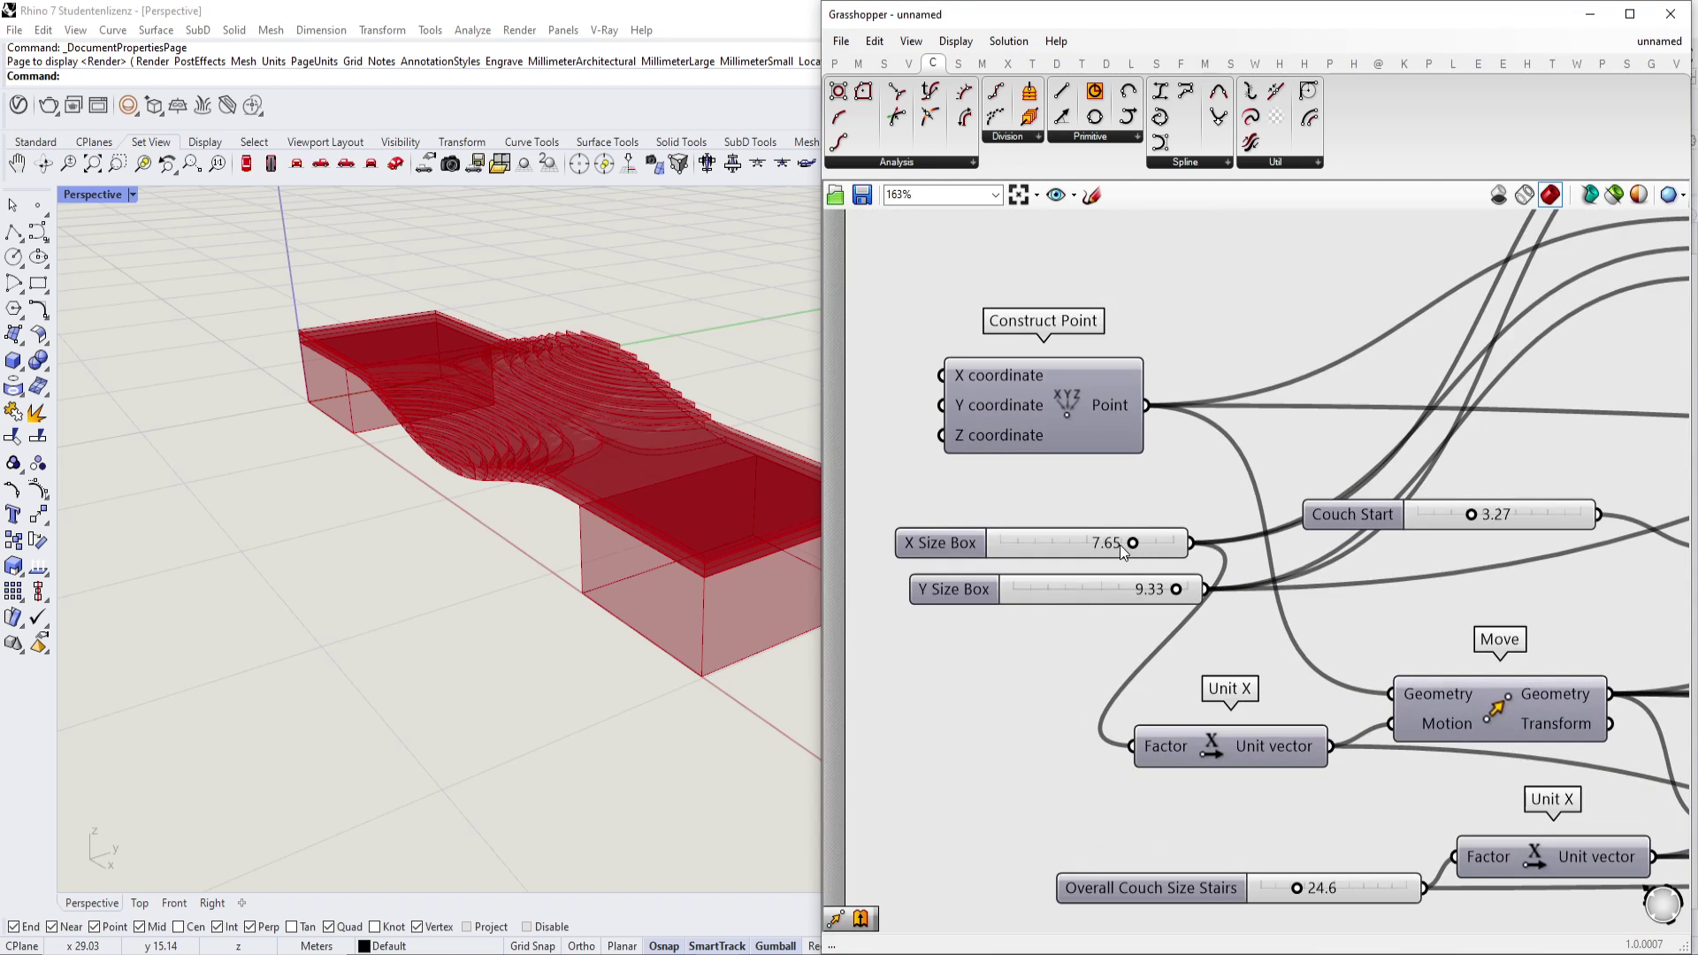
double_click(1089, 545)
scroll(1111, 543, "up", 3)
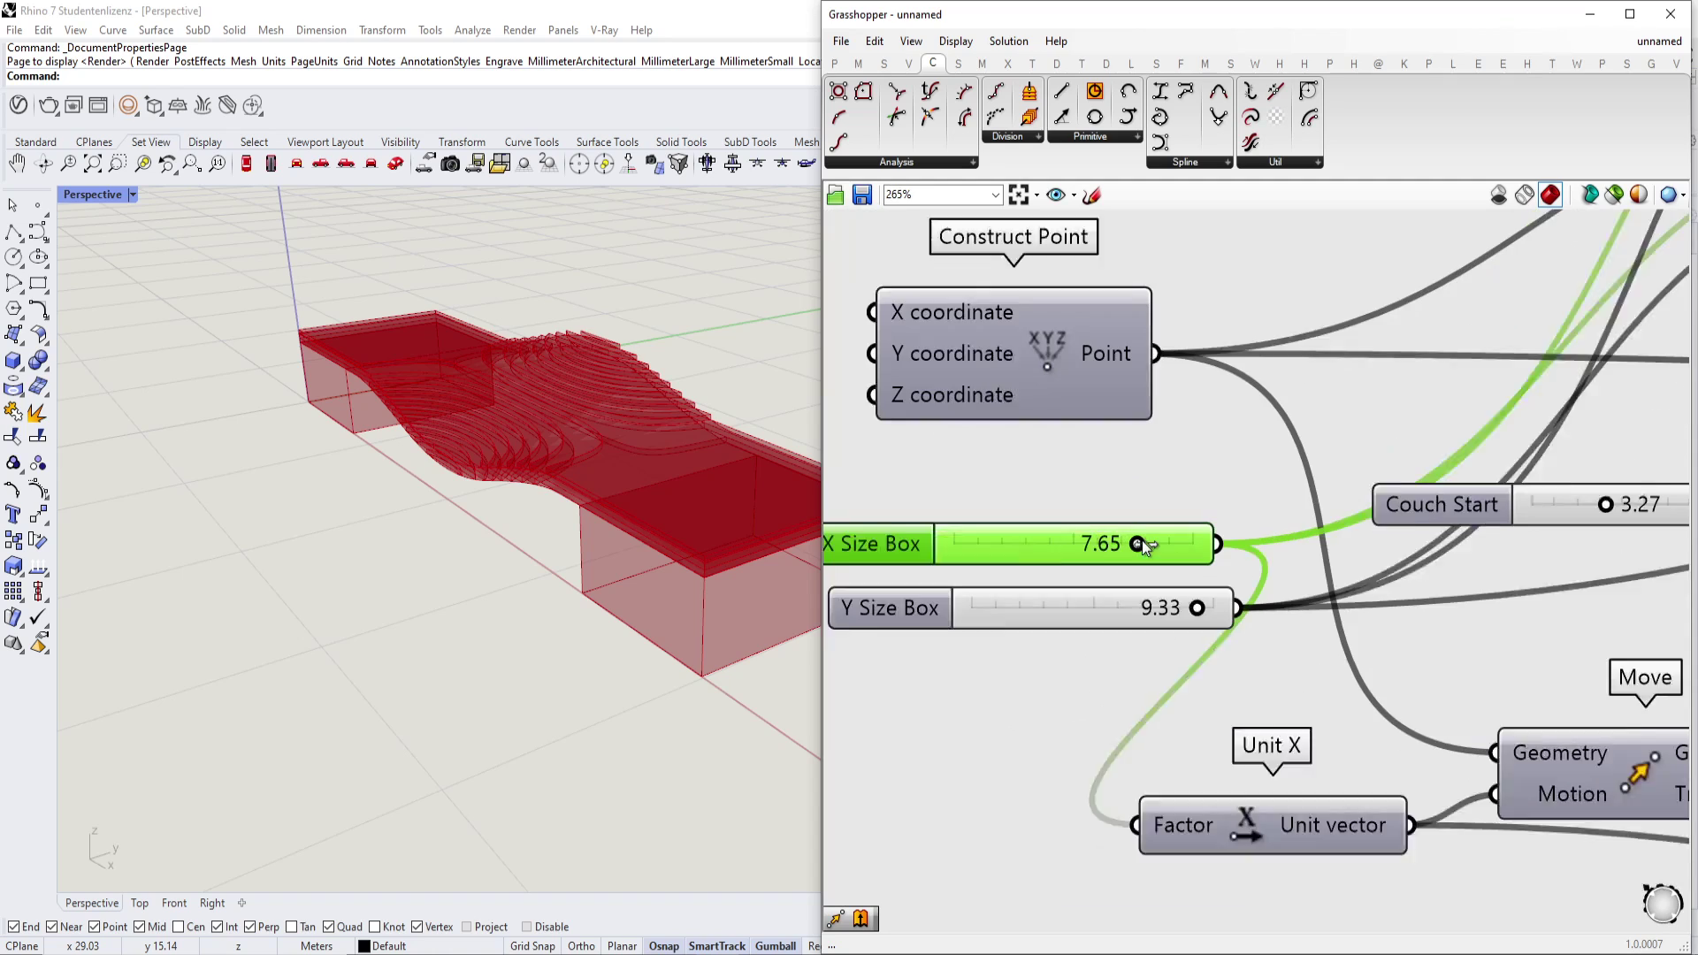
left_click_drag(714, 555, 538, 553)
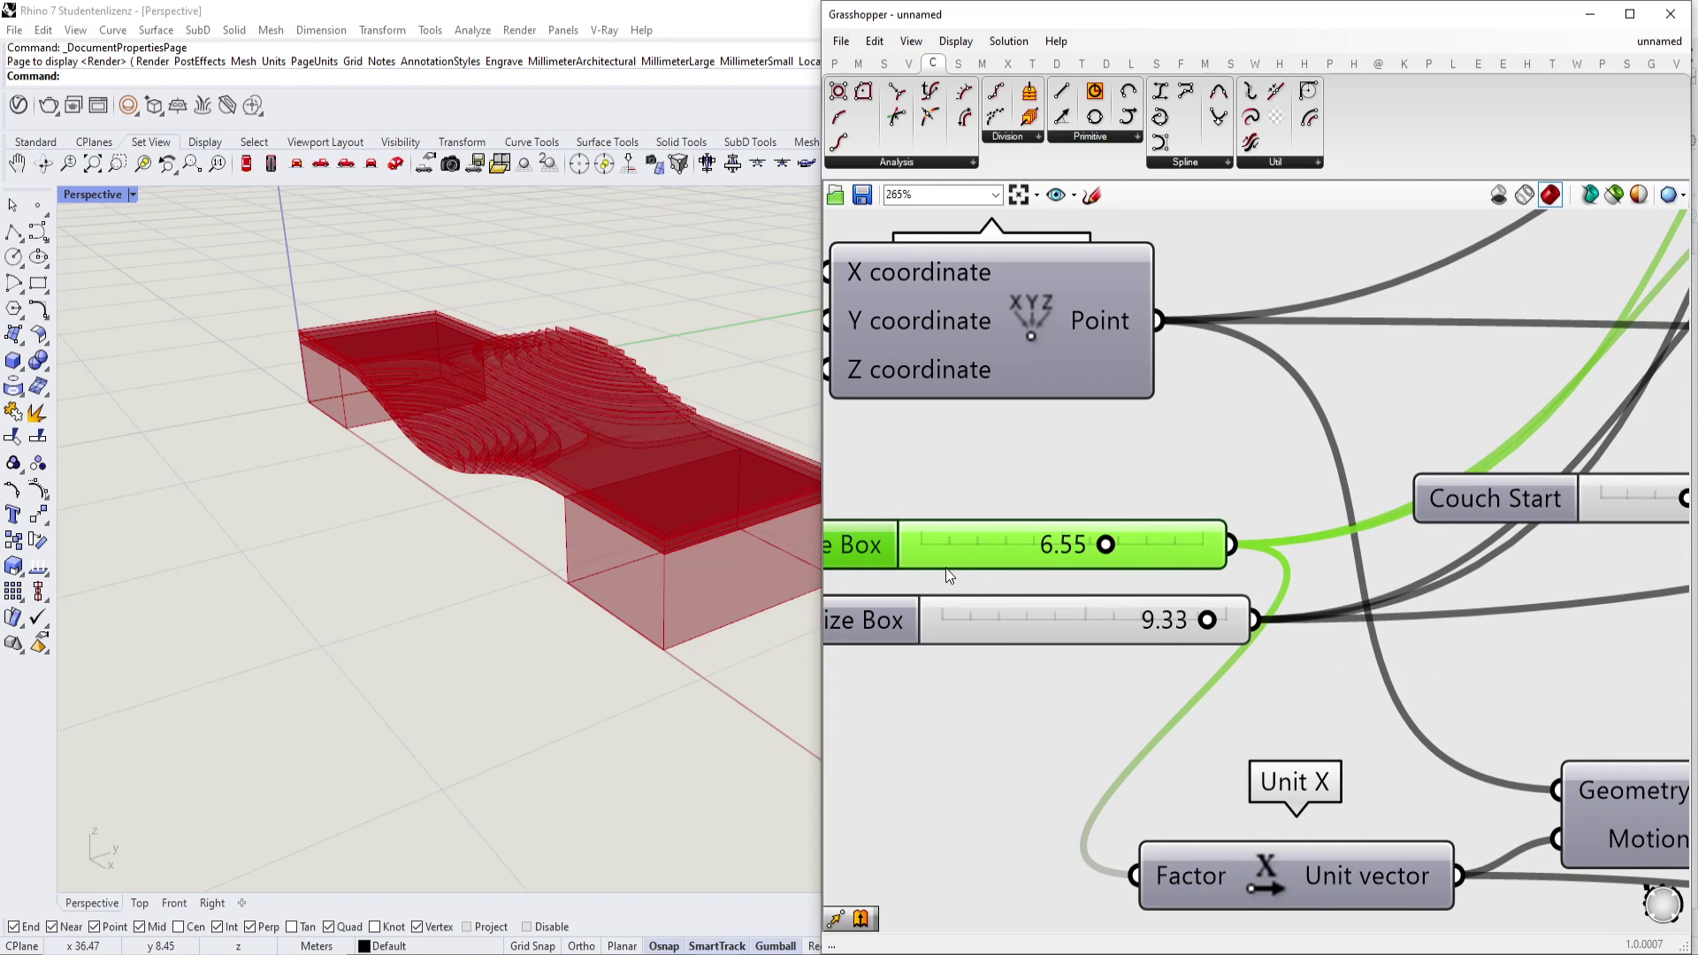
Add a Data Dam component above Contour.
scroll(983, 580, "down", 10)
right_click_drag(1521, 450, 1151, 474)
scroll(1344, 438, "up", 3)
right_click_drag(1344, 439, 1211, 453)
double_click(1117, 407)
type("data dam")
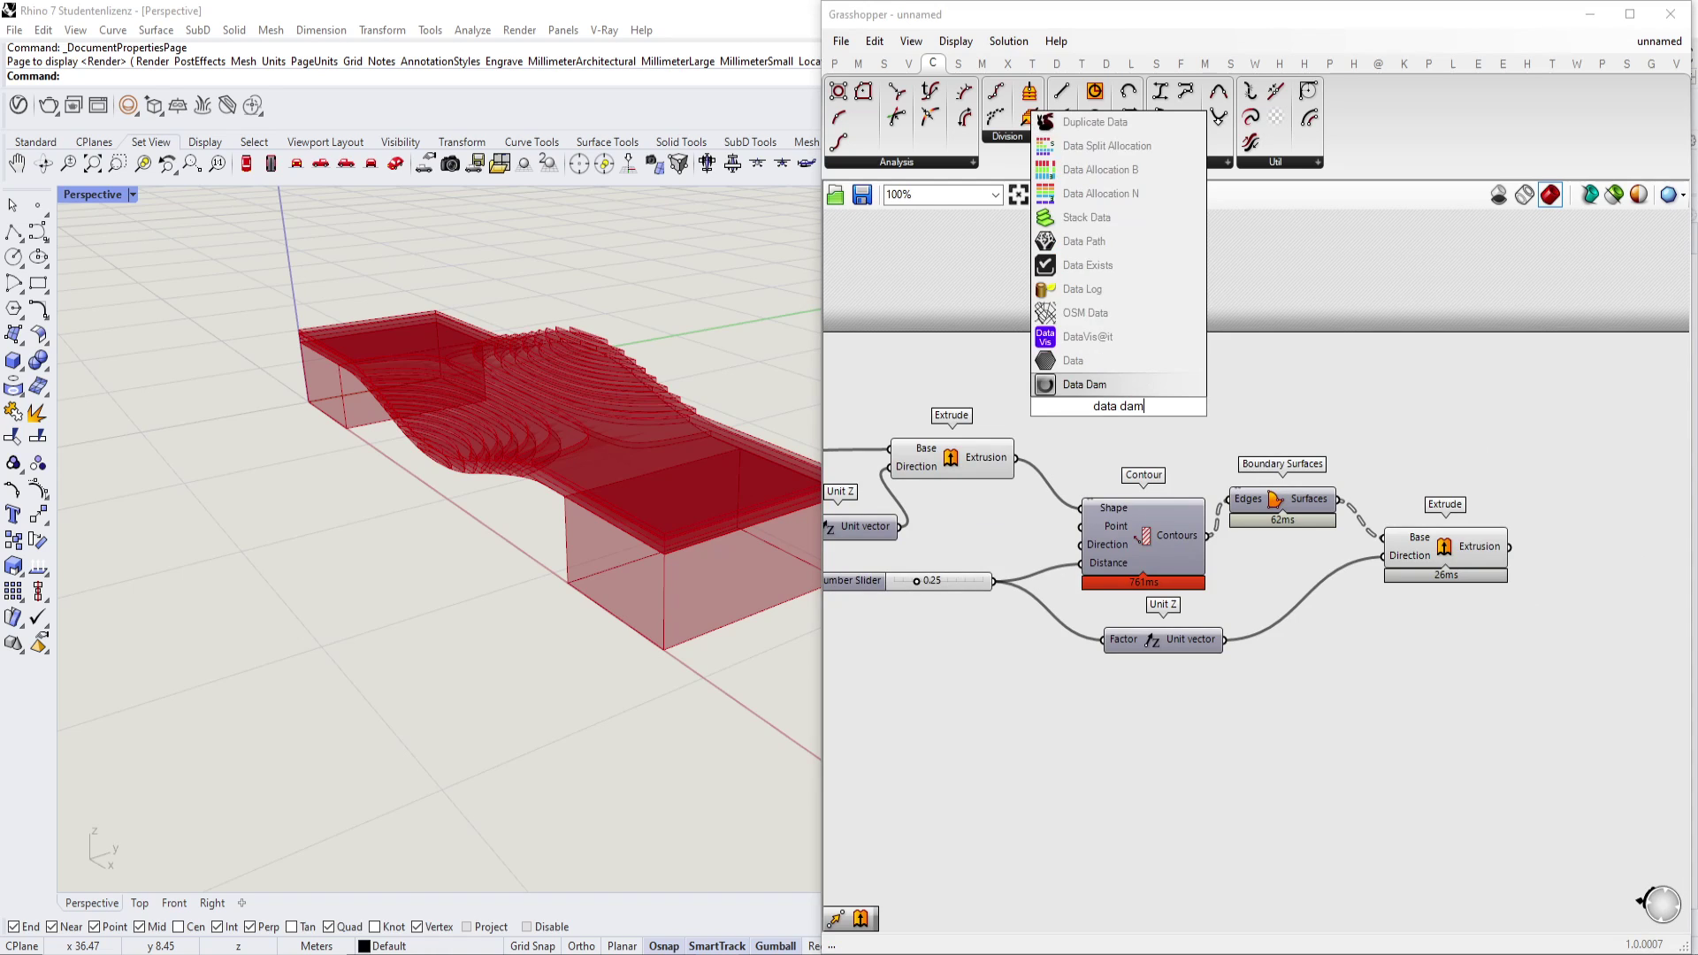
left_click(1105, 386)
Route the roof's Extrusion through Data Dam into Contour's Shape input, replacing the direct connection.
scroll(1079, 399, "up", 3)
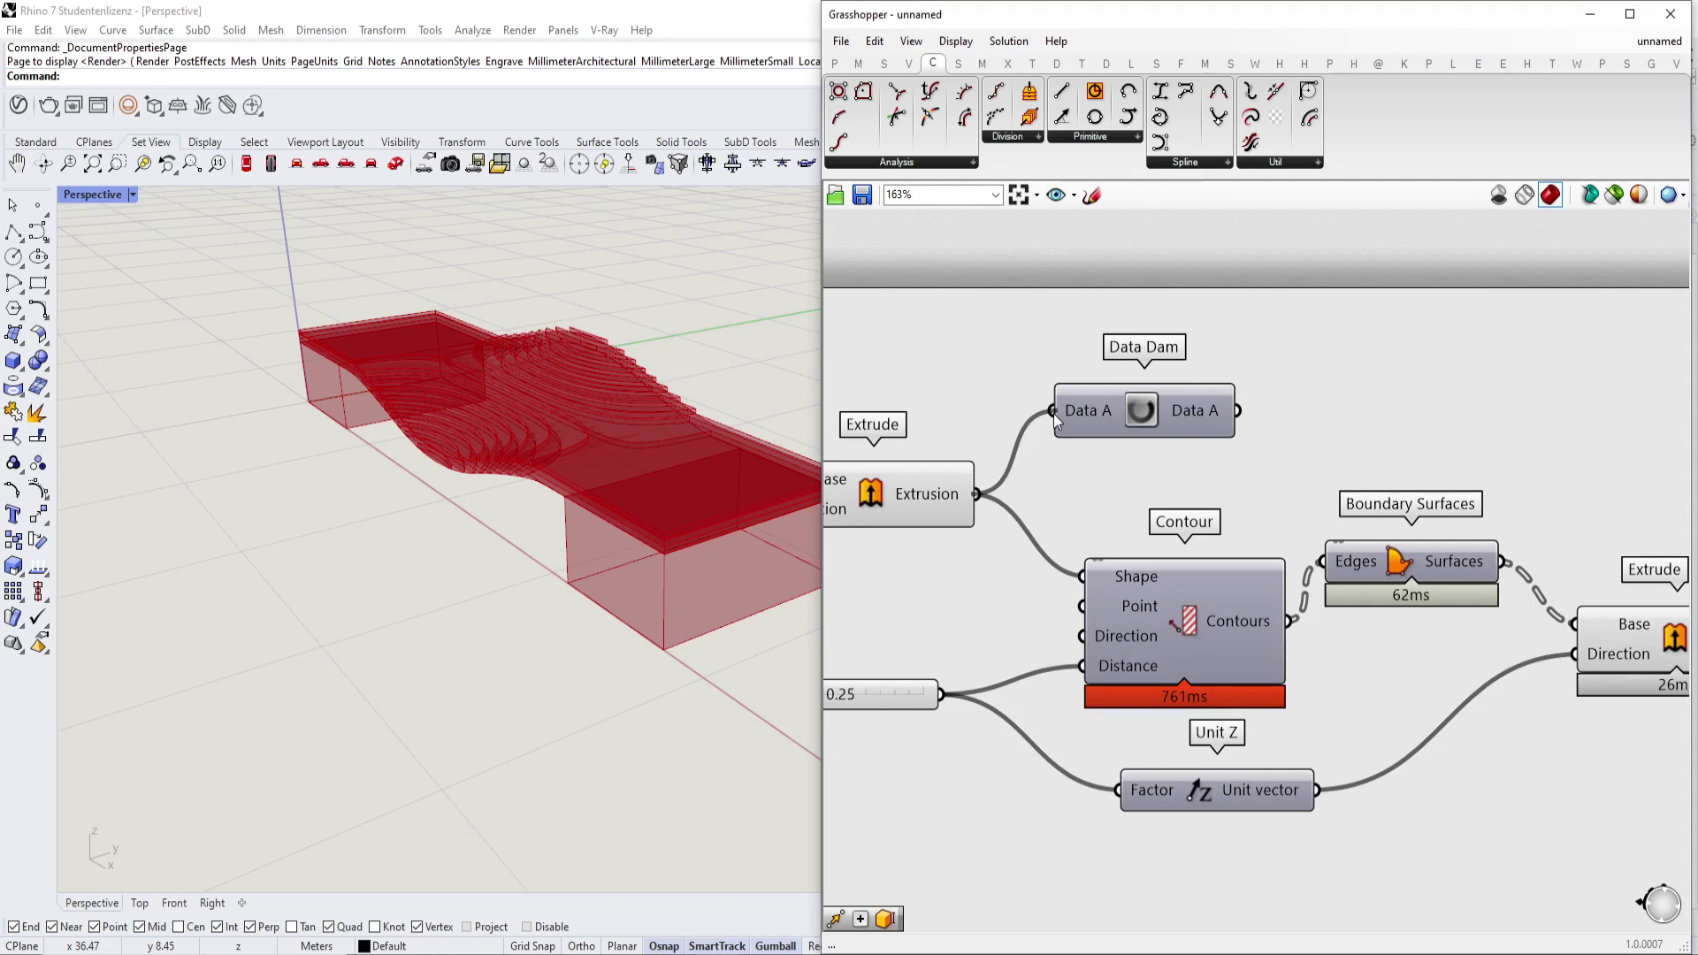
left_click_drag(1237, 412, 1185, 592)
scroll(1197, 573, "down", 5)
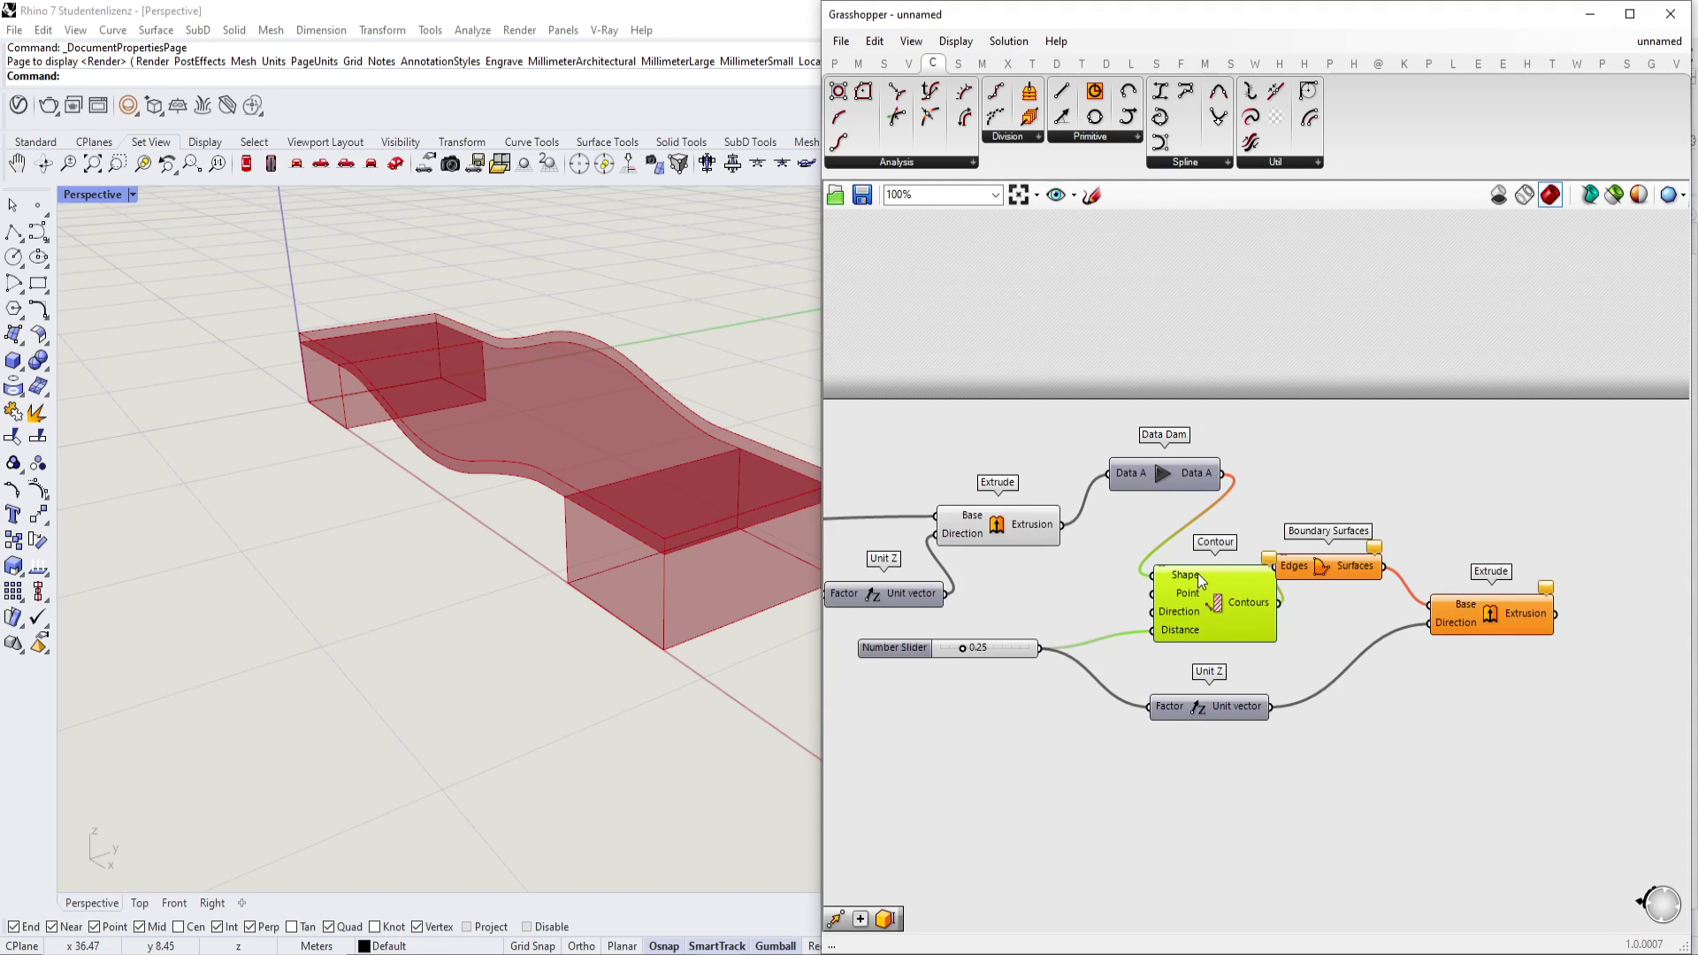
Adjust the Y Size Box slider slightly and raise the X Size Box slider to about 7.3.
scroll(1344, 444, "up", 4)
right_click_drag(1256, 517, 1680, 541)
scroll(1322, 452, "down", 5)
right_click_drag(1077, 531, 1617, 533)
scroll(1175, 561, "up", 7)
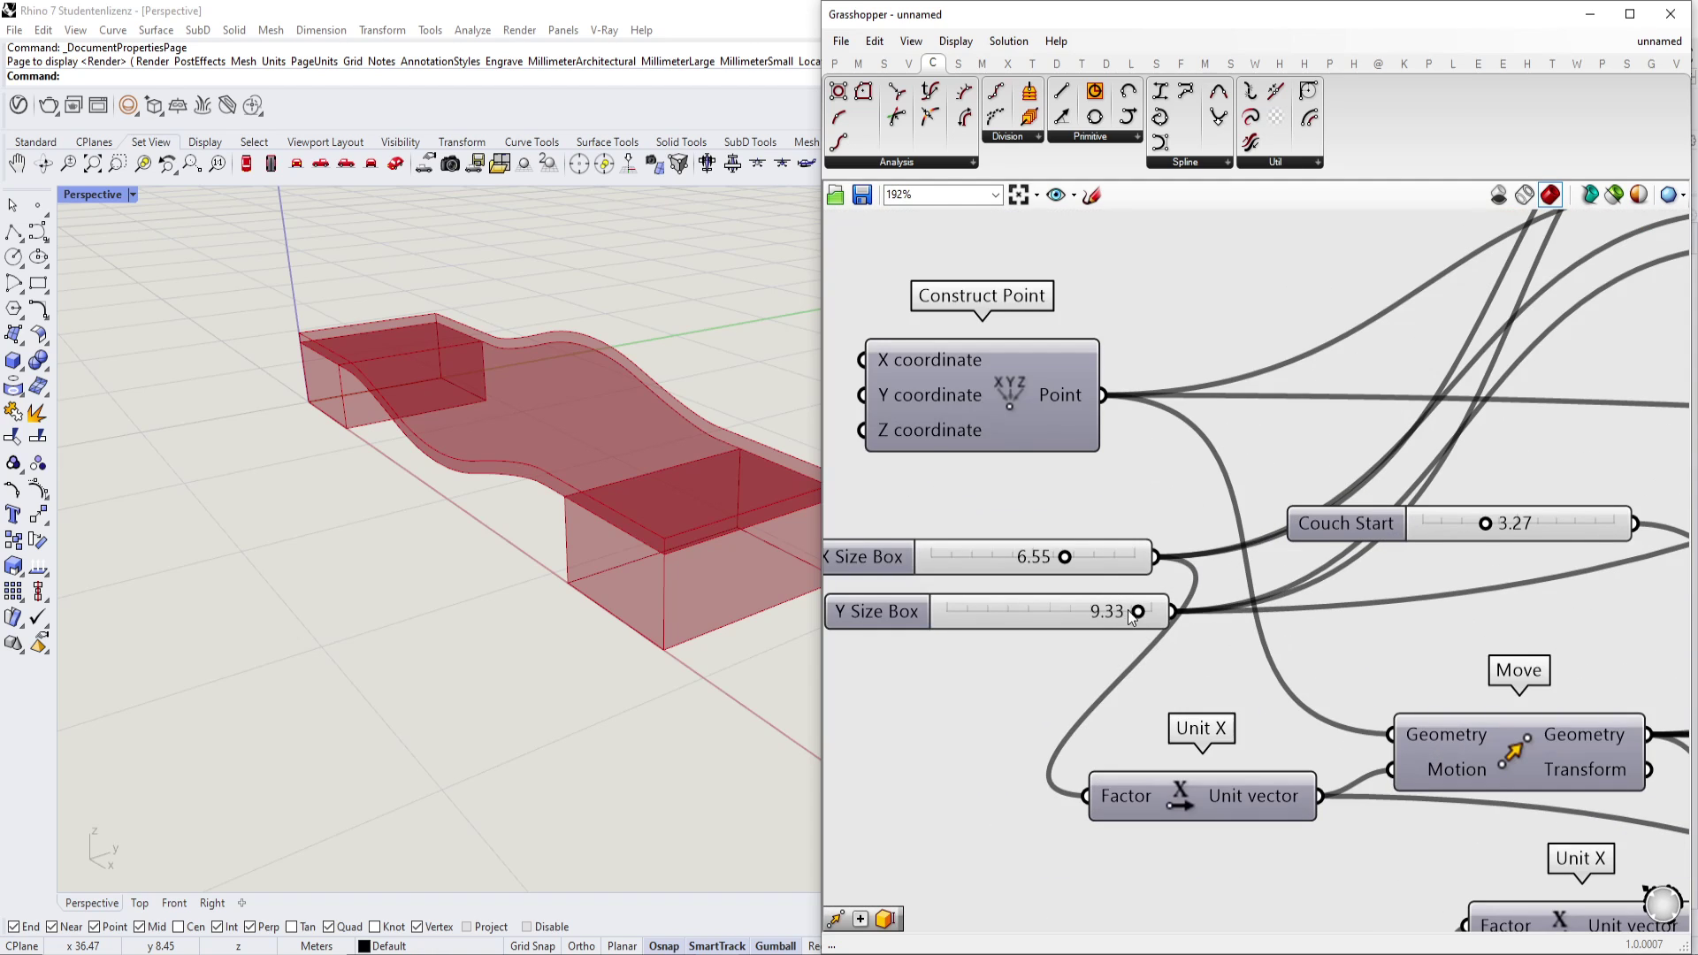
left_click_drag(1119, 610, 1131, 610)
mouse_move(1064, 556)
left_mouse_down()
mouse_move(1038, 556)
mouse_move(1081, 562)
left_mouse_up()
Lower the Couch Start slider to about 1.7.
right_click_drag(1496, 533, 1278, 515)
left_click_drag(1268, 506, 1232, 504)
scroll(1264, 506, "down", 4)
right_click_drag(1413, 516, 1164, 503)
scroll(1165, 503, "down", 2)
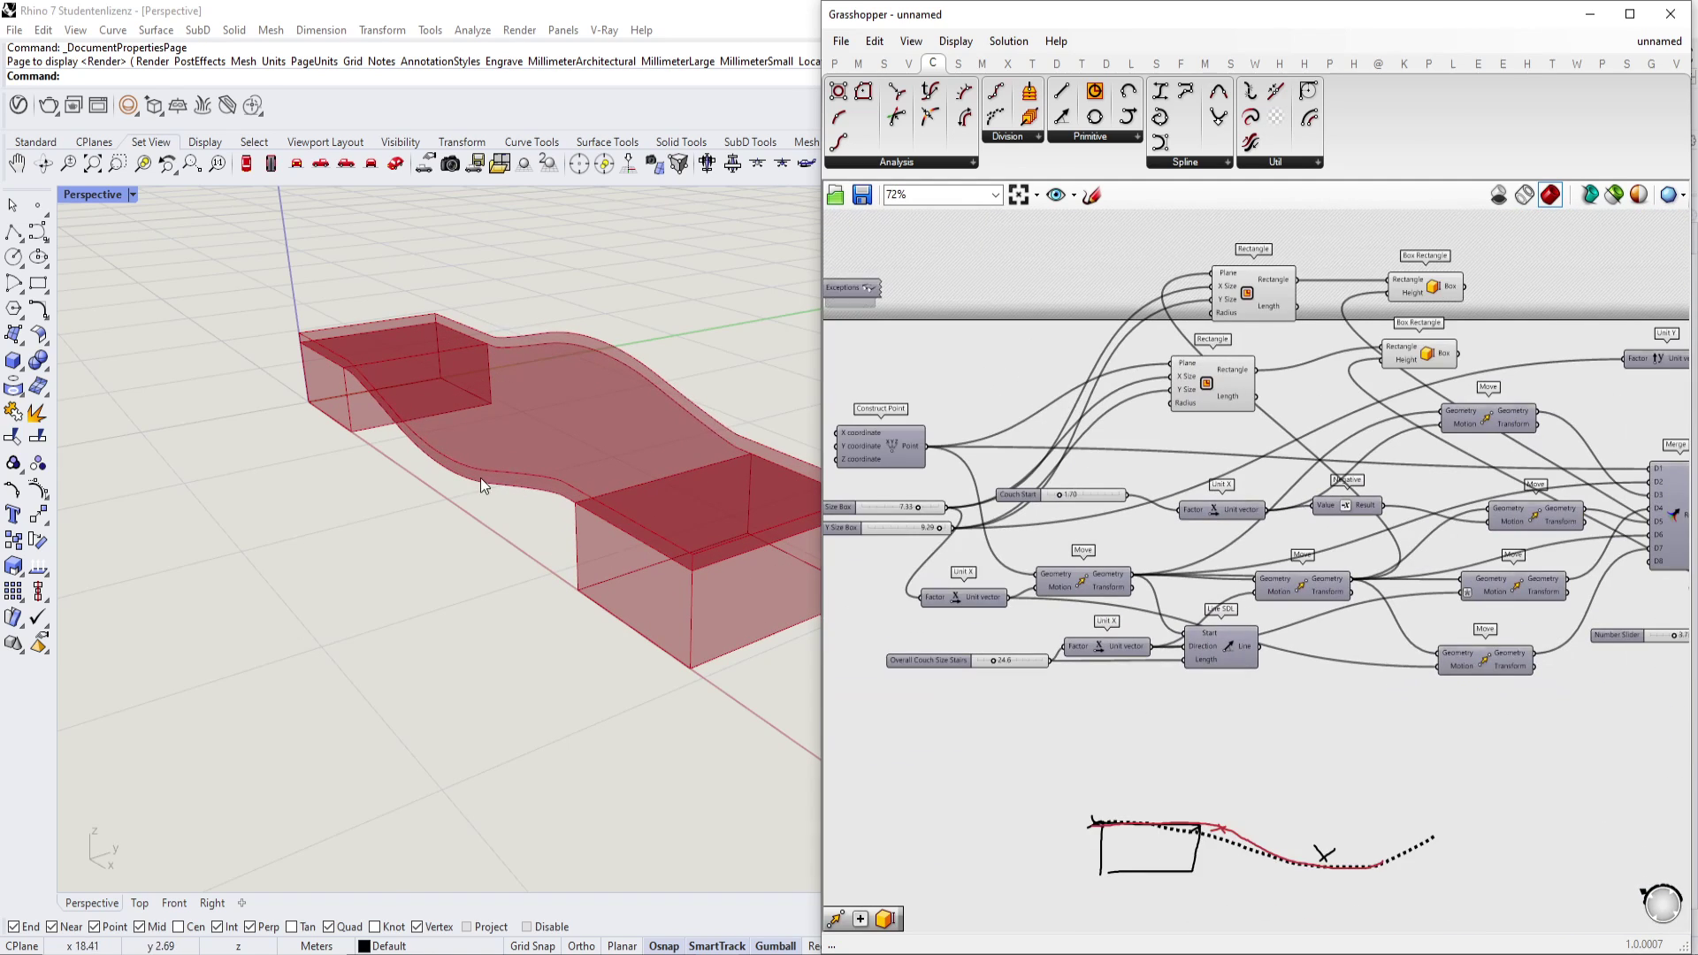
Release the data held in Data Dam to pass the updated roof extrusion to Contour.
right_click_drag(481, 477, 656, 496)
scroll(1091, 520, "down", 4)
right_click_drag(1578, 516, 1046, 499)
scroll(1345, 437, "up", 5)
right_click_drag(1345, 437, 1082, 474)
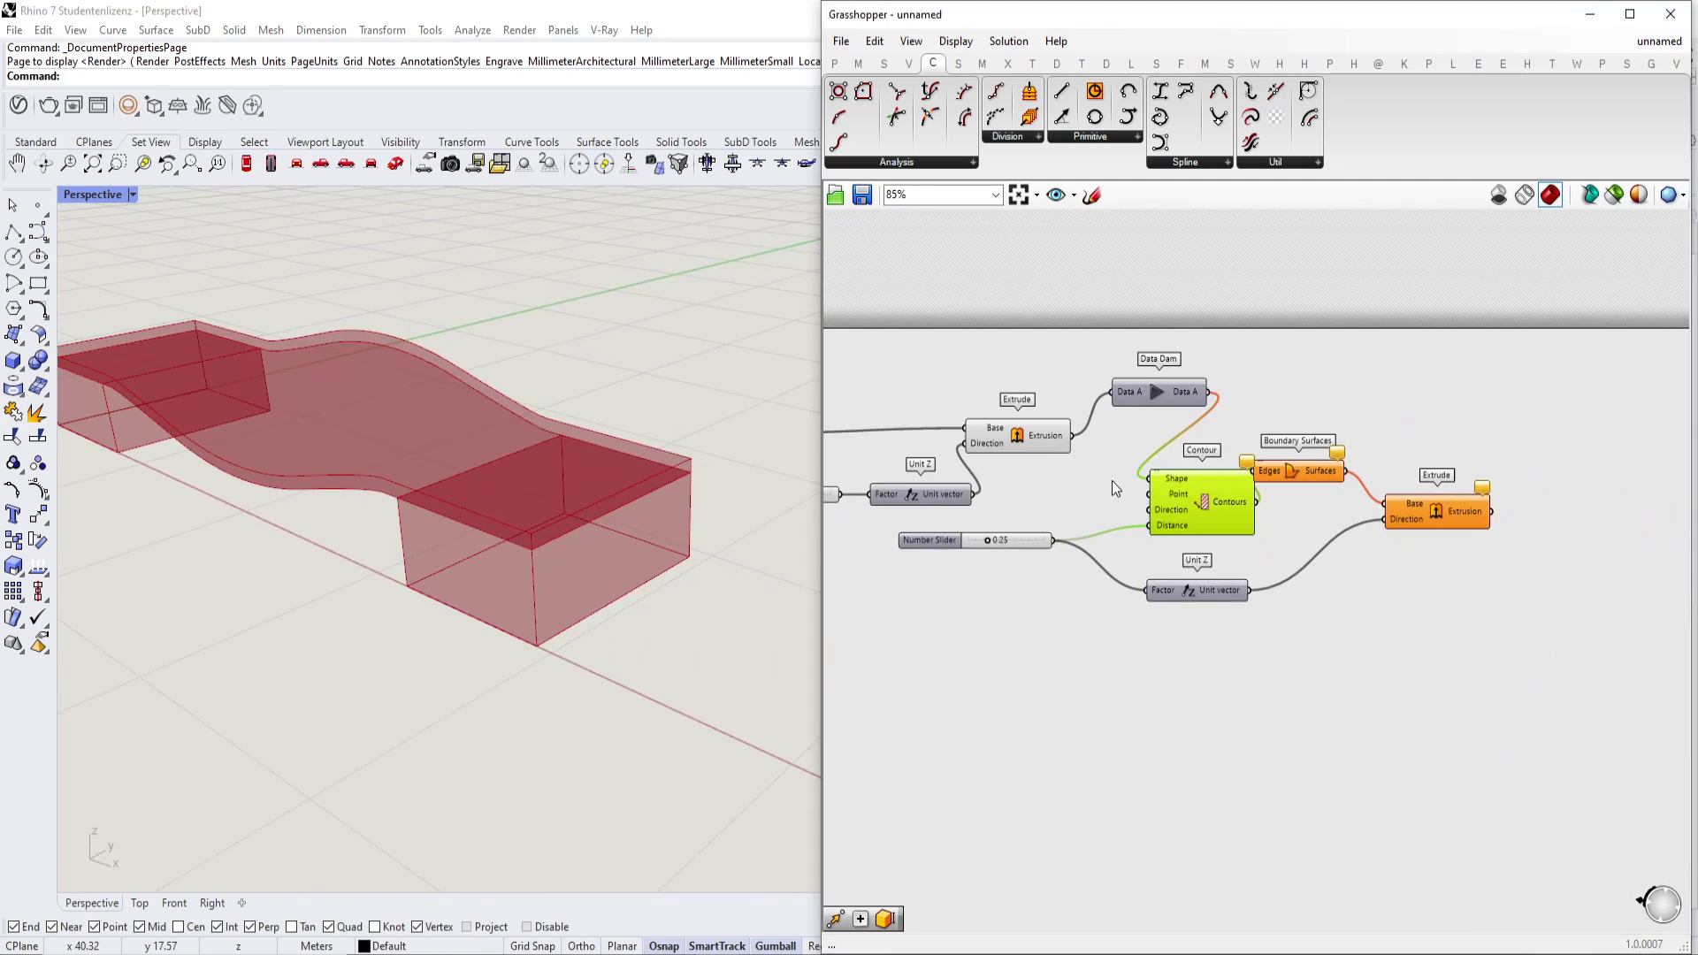
scroll(1088, 468, "up", 3)
left_click(1116, 329)
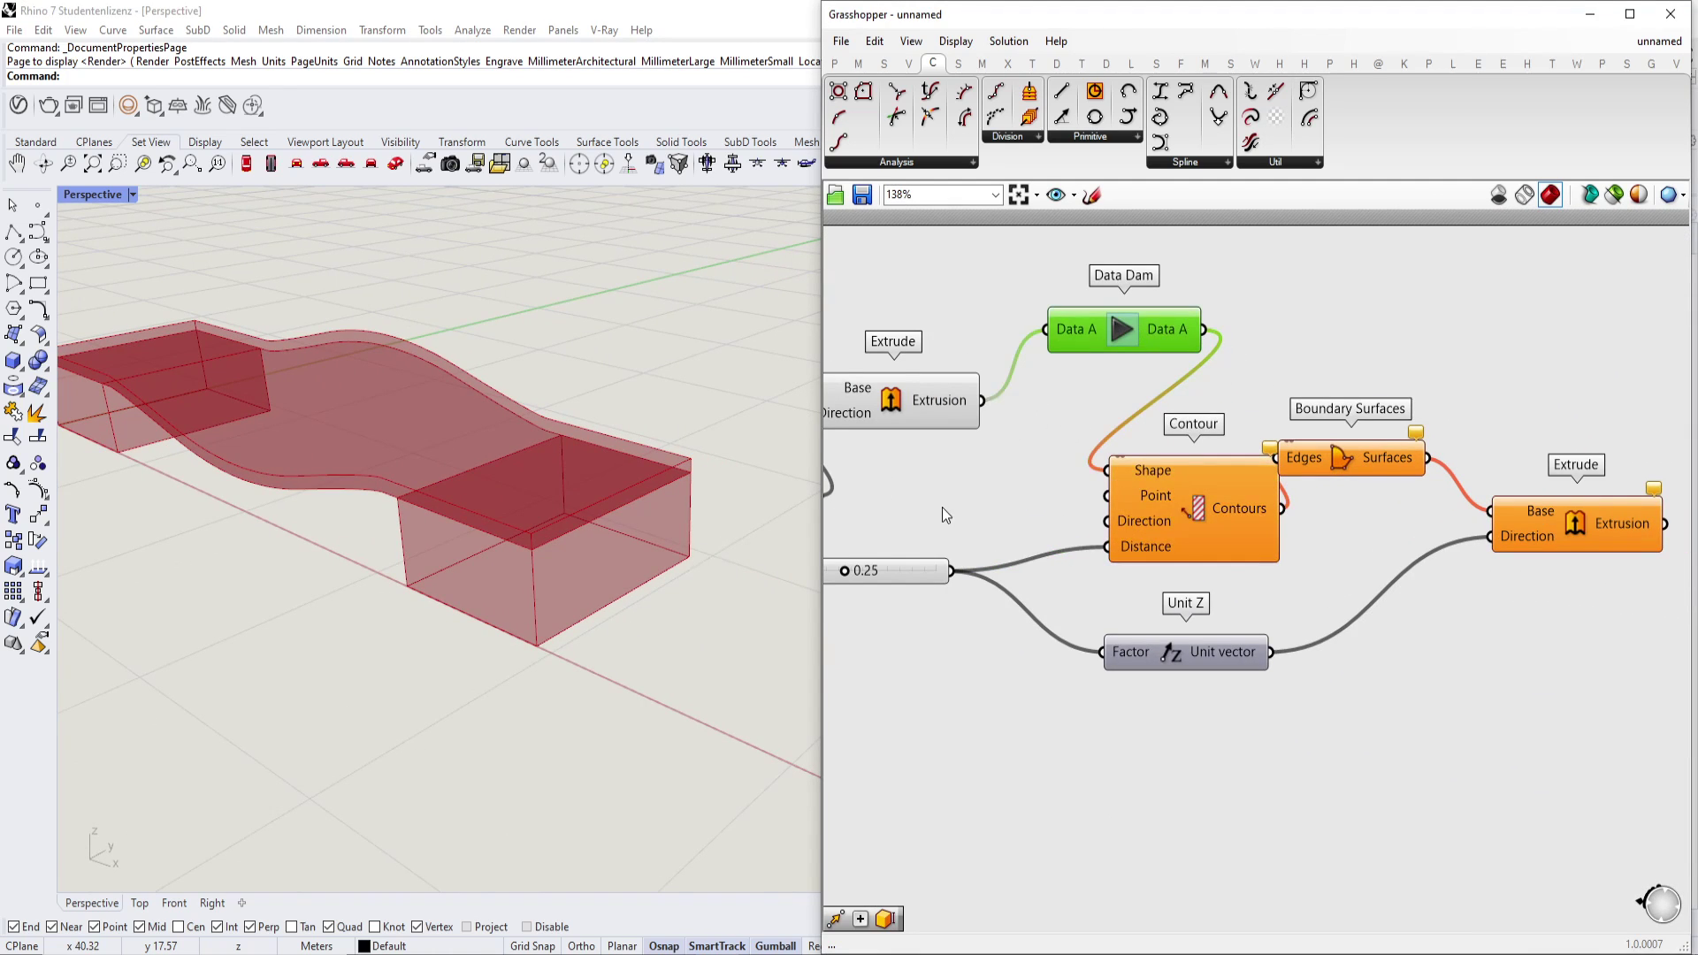
Add a Custom Preview component and connect the slab Extrude's Extrusion output to its Geometry input.
right_click_drag(1479, 533, 1138, 511)
left_click(1292, 543)
double_click(1363, 586)
type("custom prev")
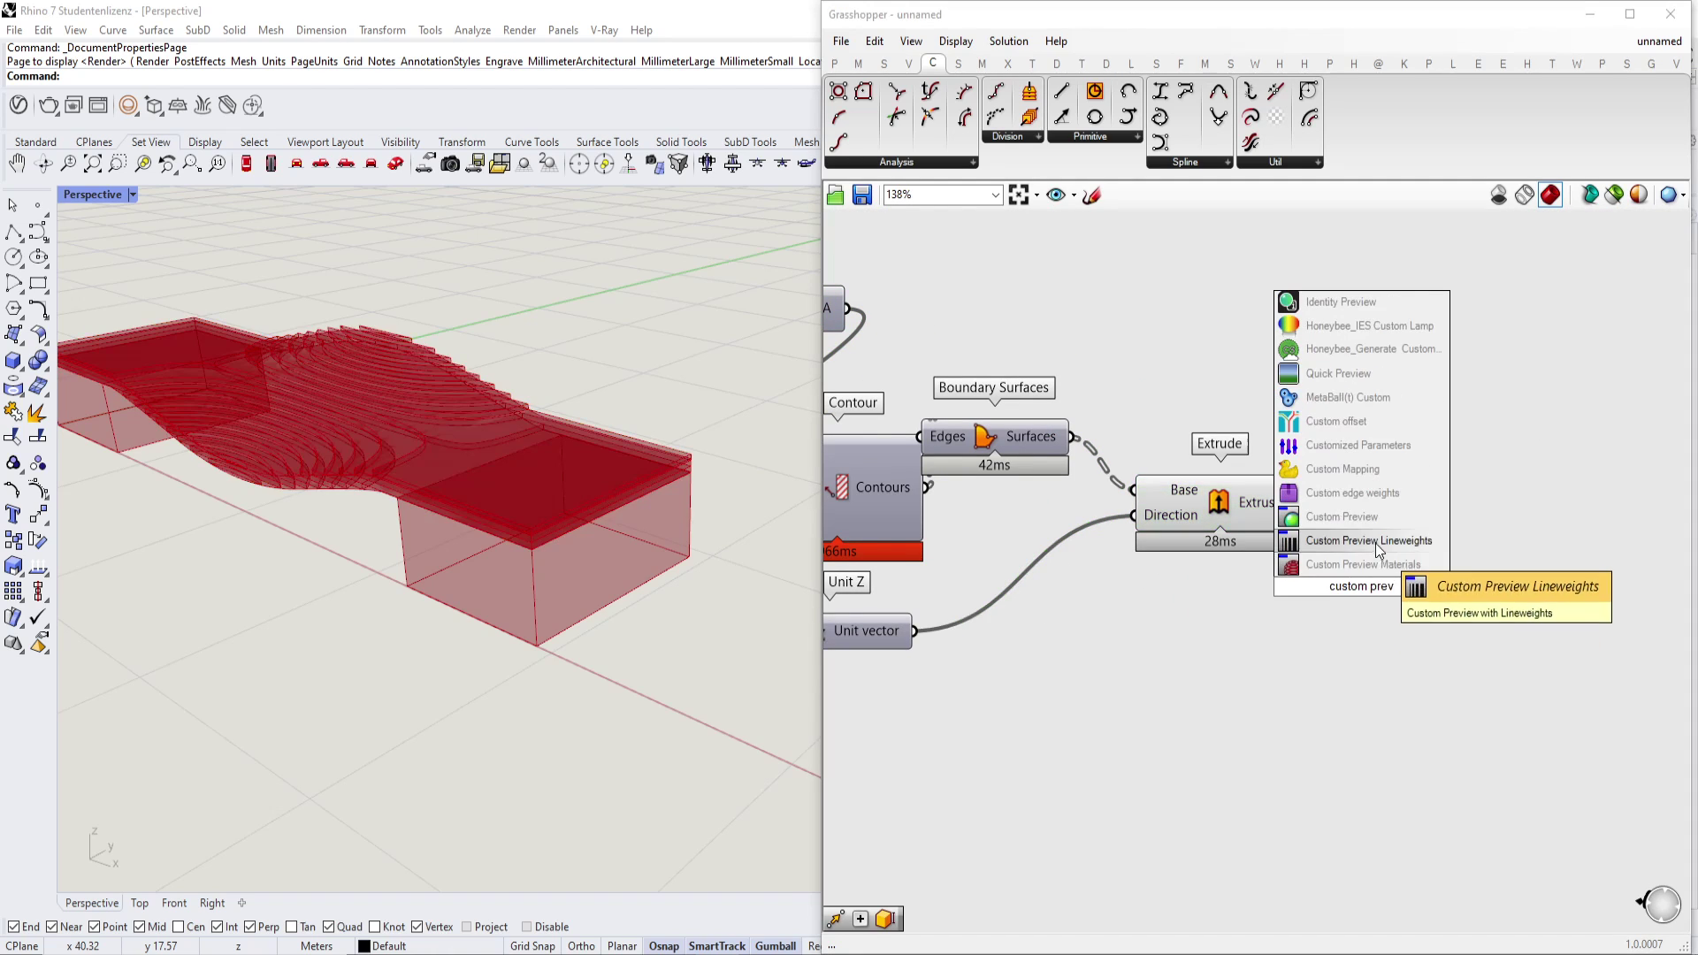
left_click(1277, 516)
left_click_drag(1328, 545, 1468, 584)
left_click(1148, 612)
Add a Colour Swatch and connect it to Custom Preview's Material input.
double_click(1228, 630)
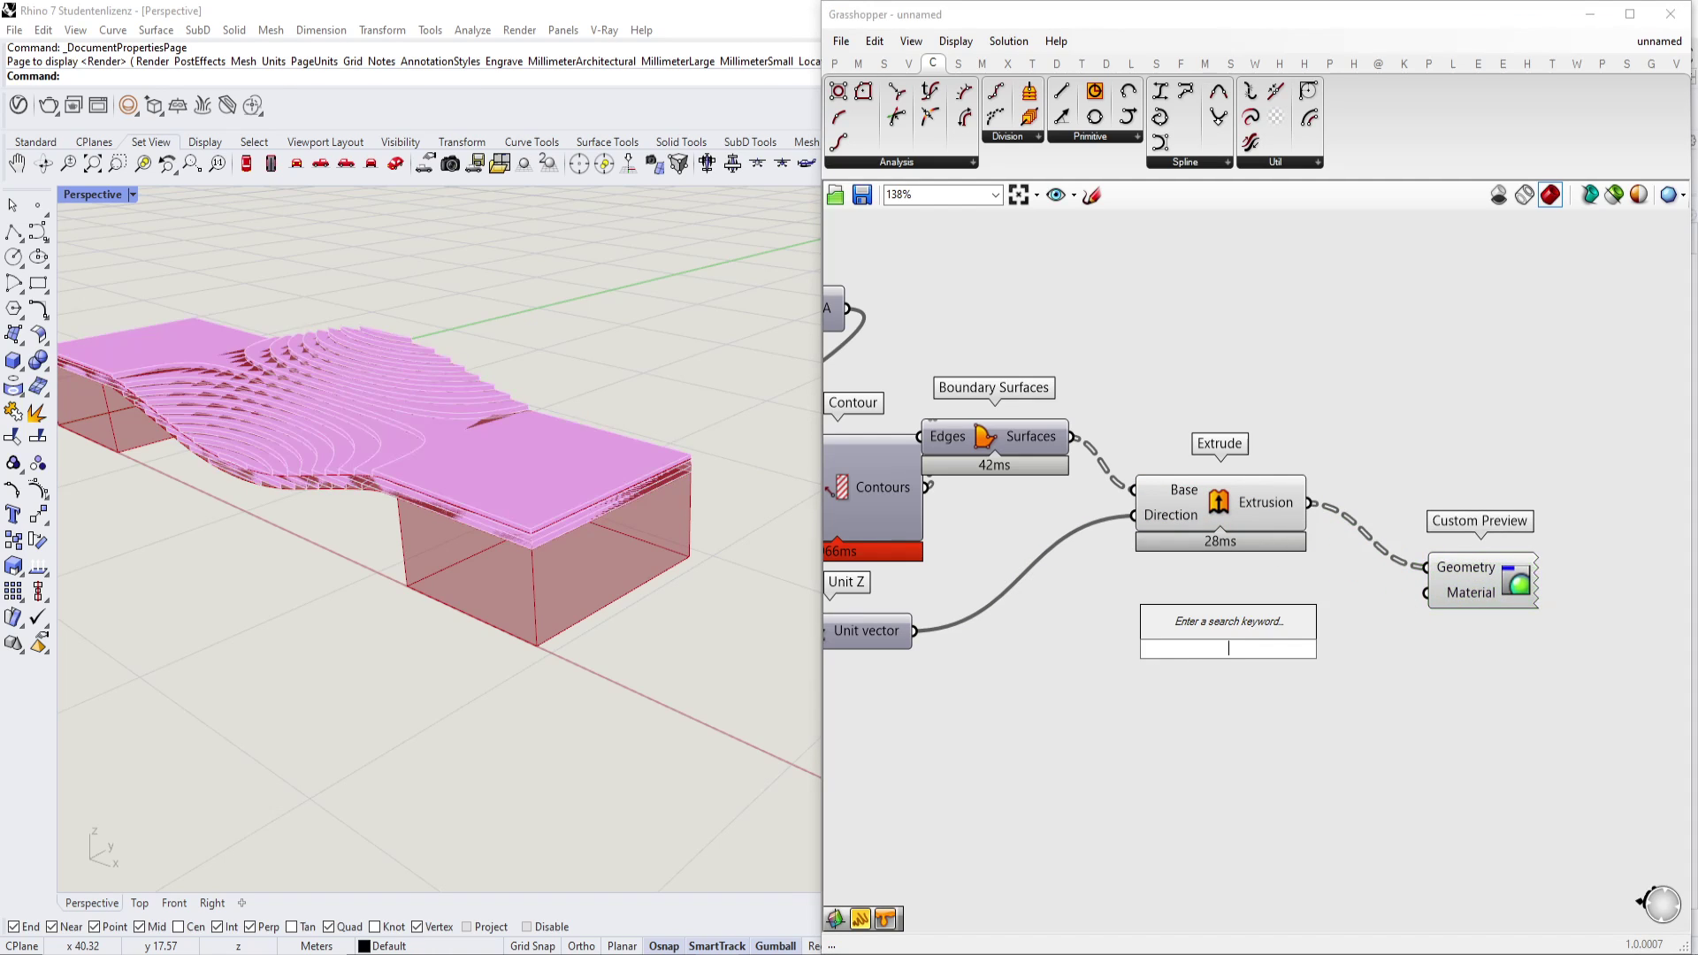
type("//swa")
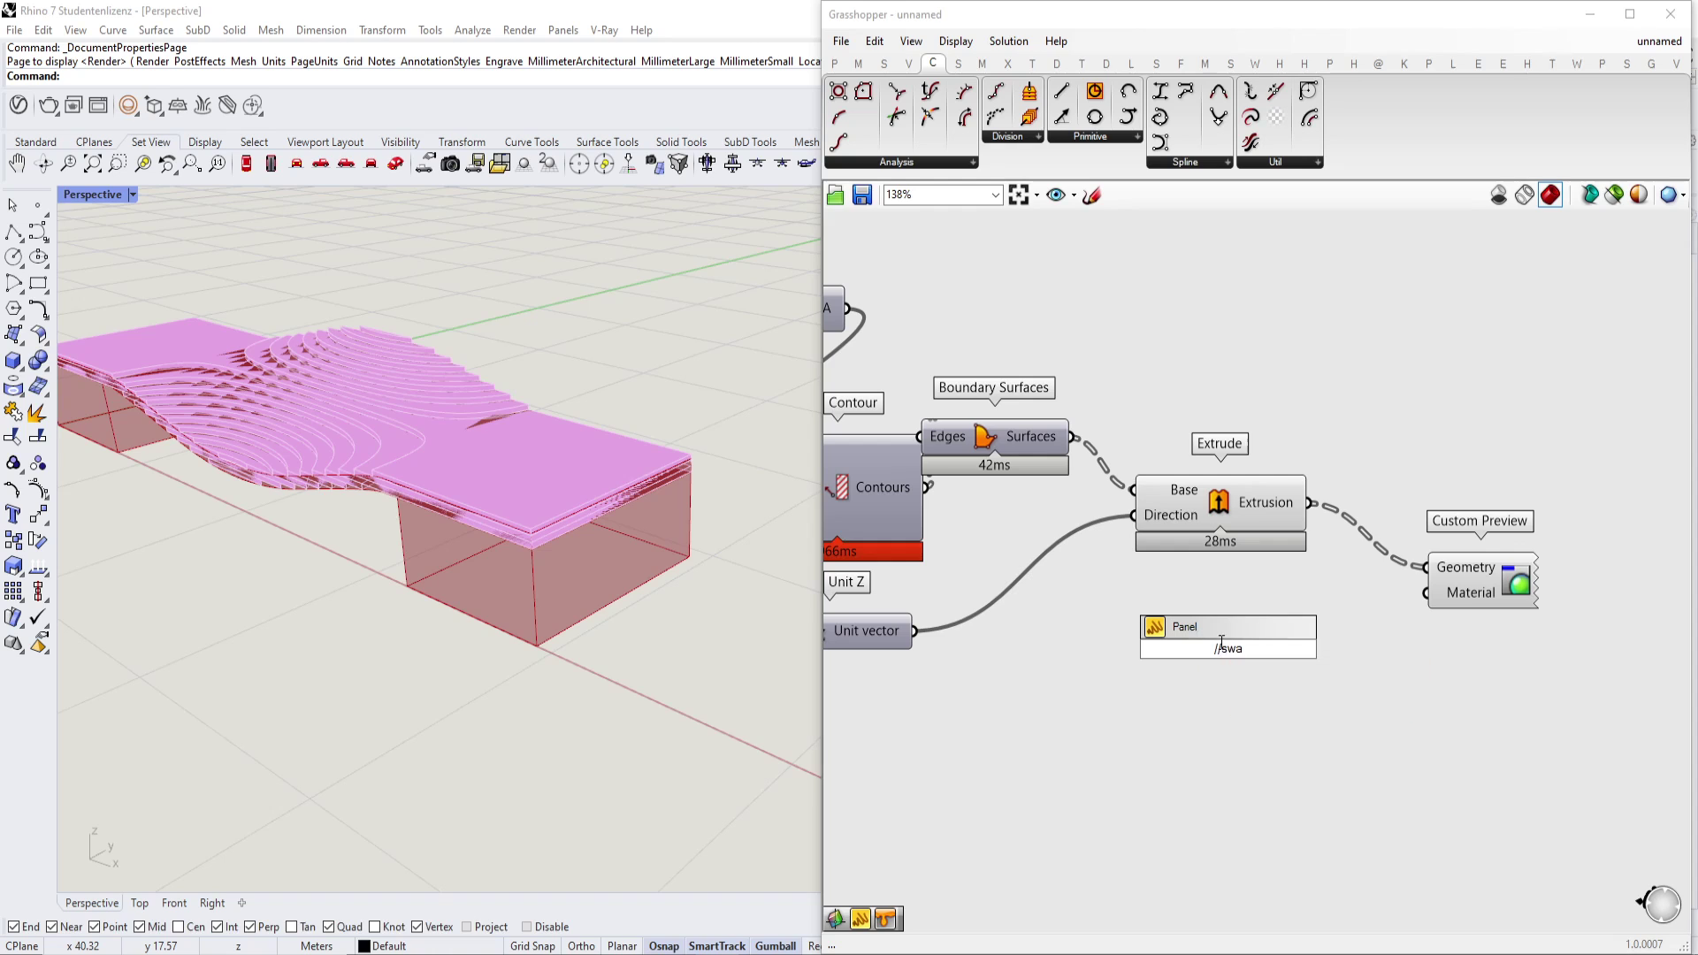
left_click(1183, 727)
double_click(1184, 727)
type("swat")
left_click(1174, 702)
left_click_drag(1450, 604, 1450, 602)
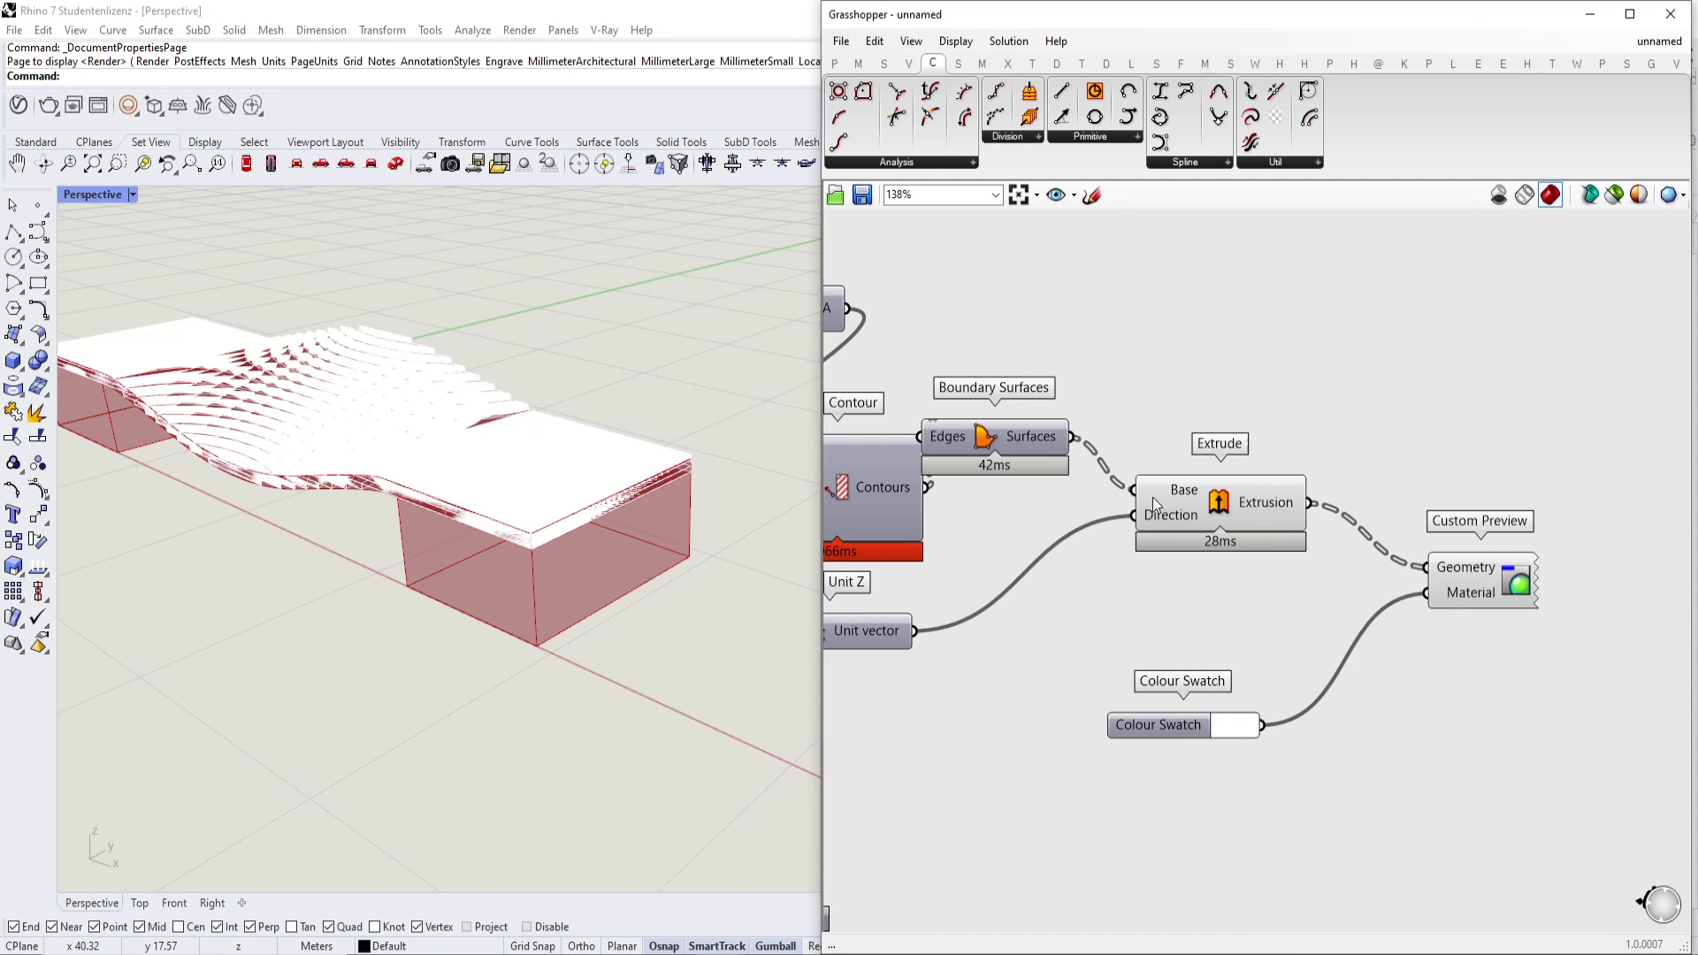
Hide the slab Extrude's own preview and set the Perspective viewport's display mode to Arctic after trying Rendered.
left_click(1142, 496)
left_click(132, 194)
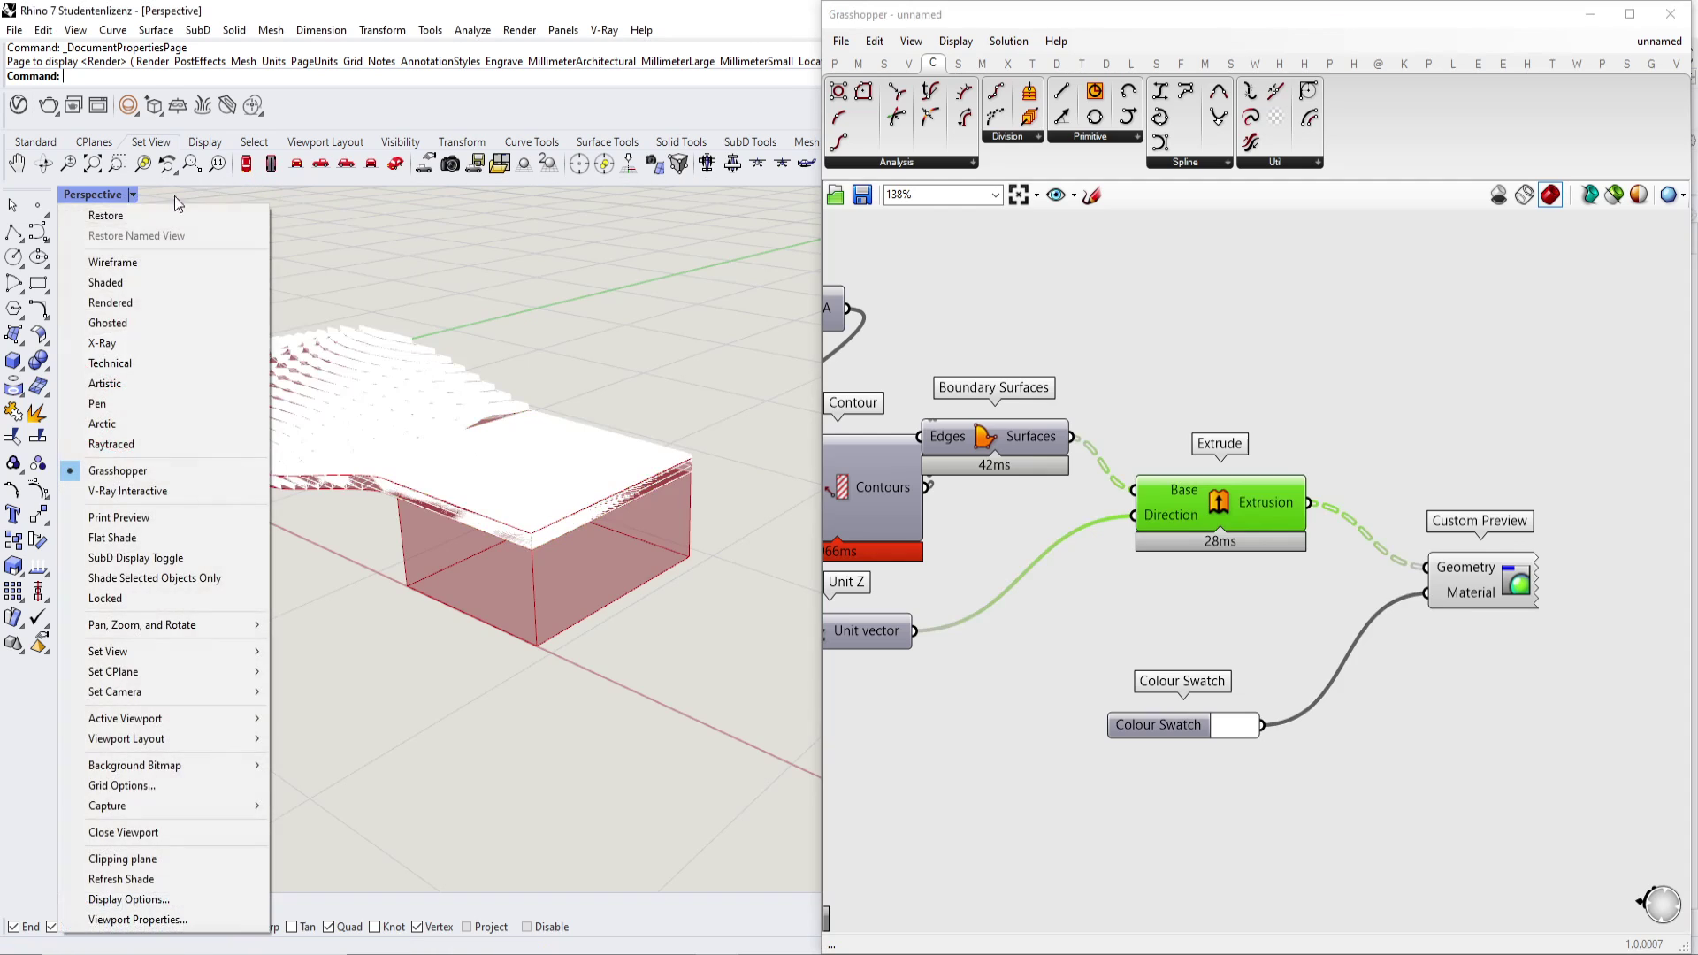
left_click(145, 302)
left_click(104, 195)
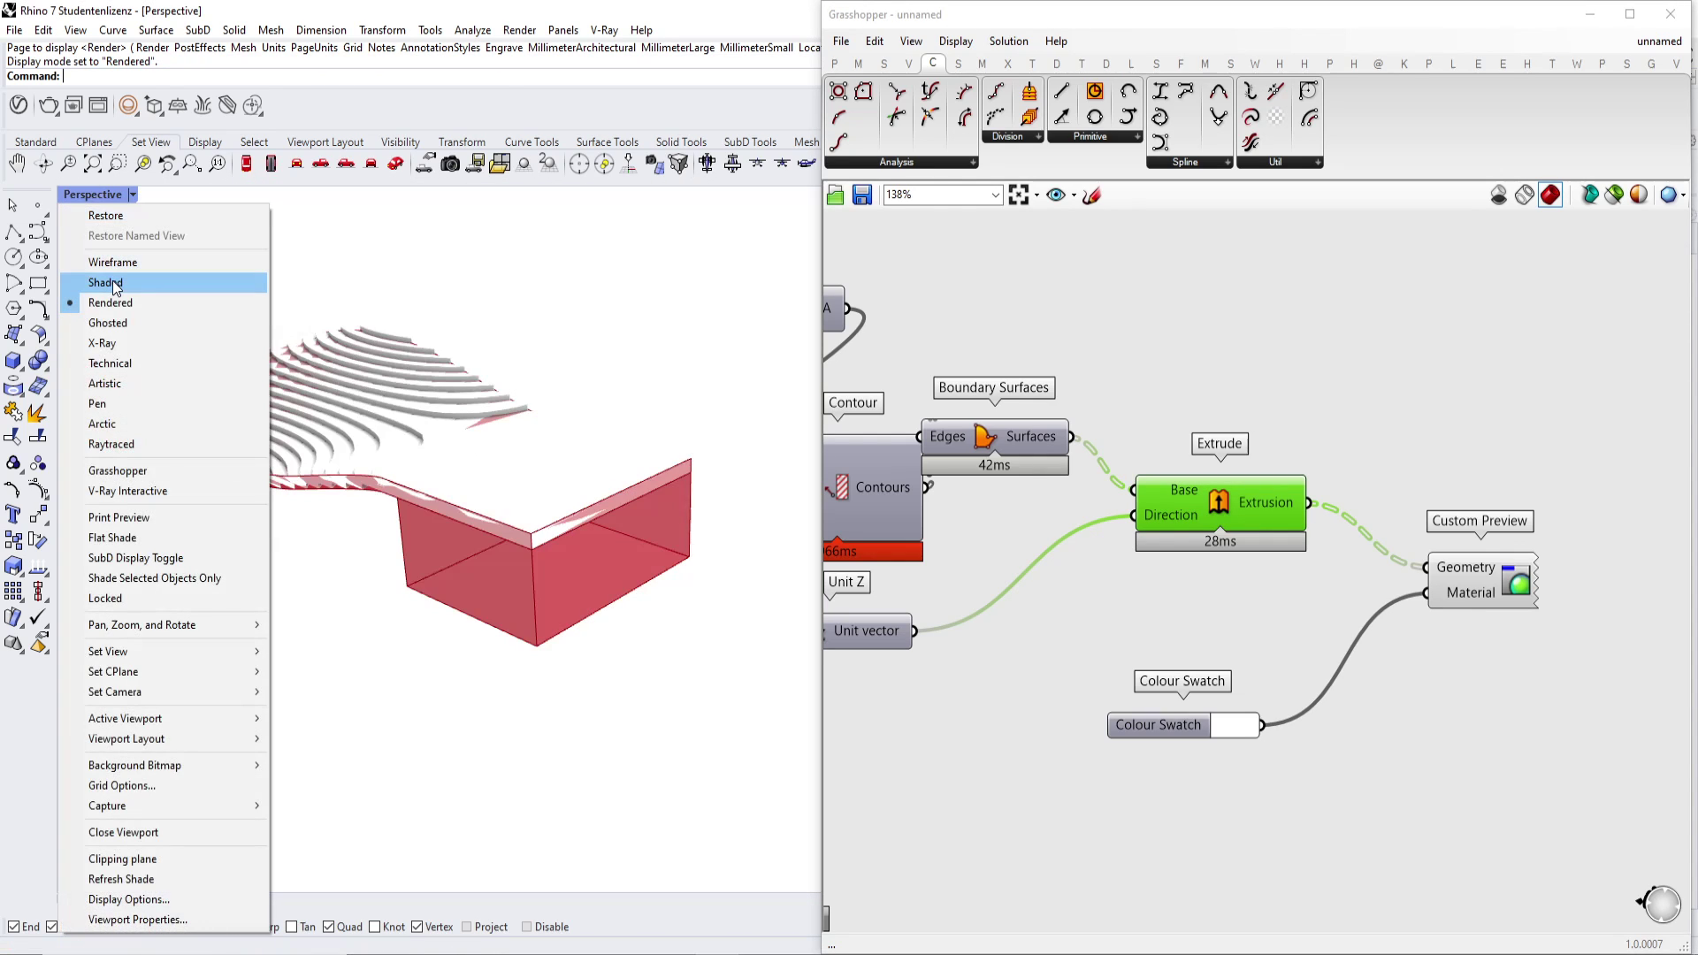
left_click(126, 426)
Examine the stepped roof slabs from several angles and compare them with the browser's reference images of The Couch.
right_click_drag(341, 566, 487, 570)
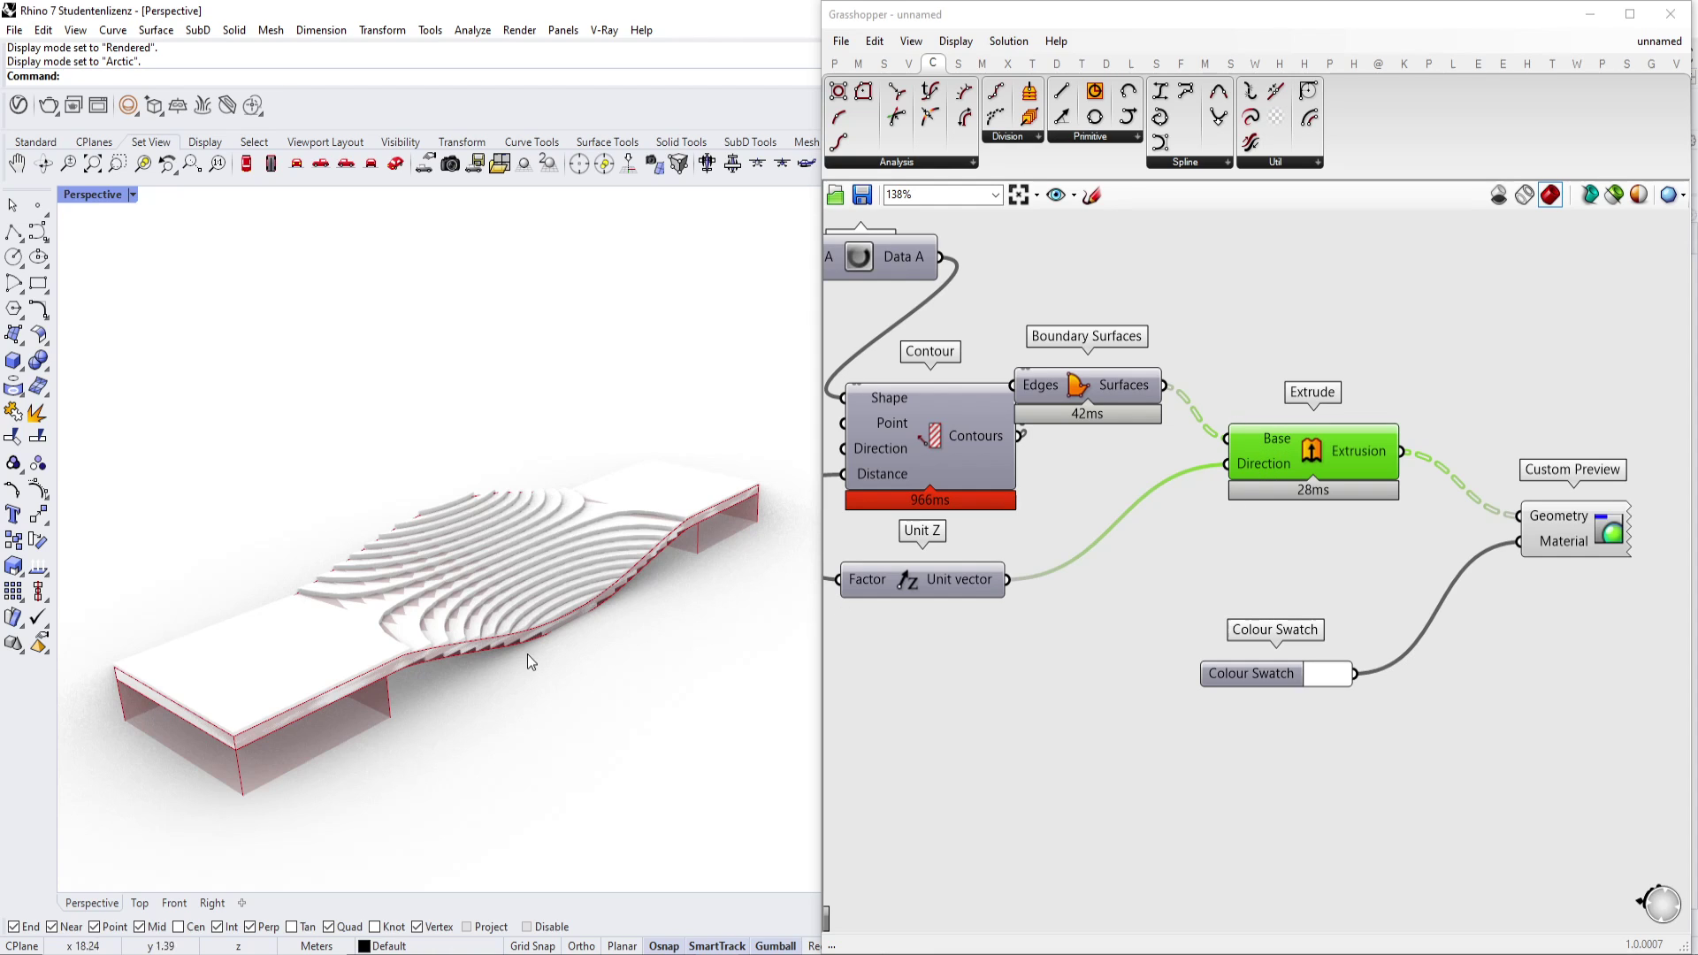
scroll(529, 563, "up", 6)
right_click_drag(582, 555, 465, 451)
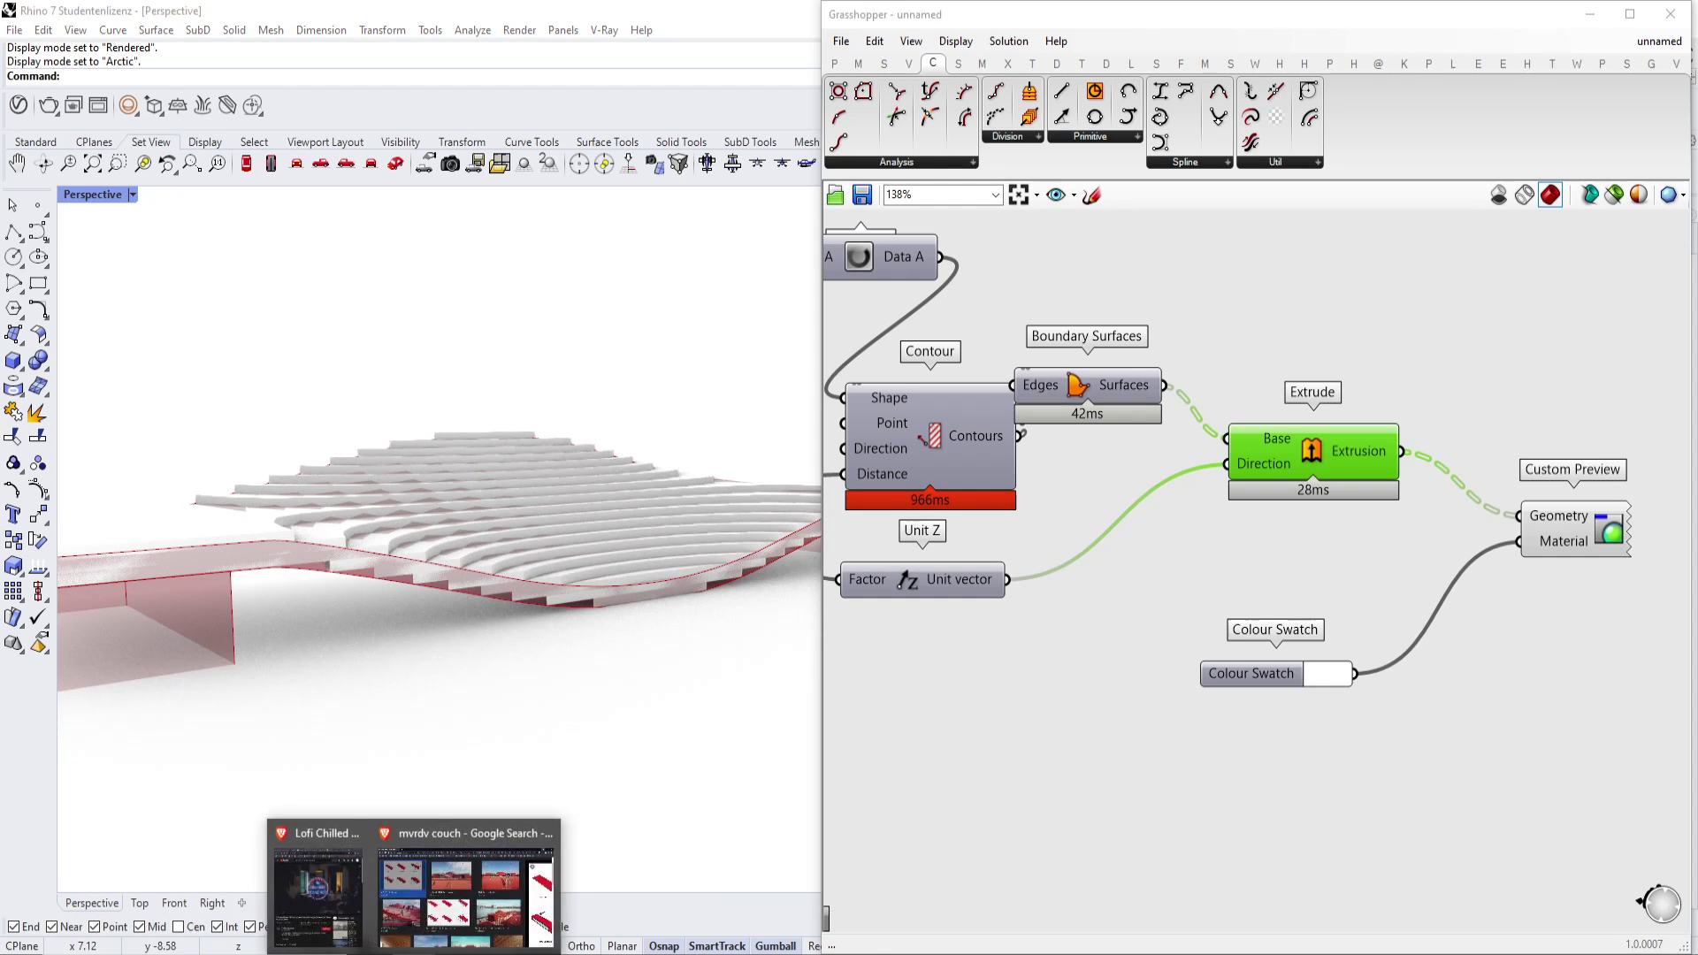
left_click(430, 946)
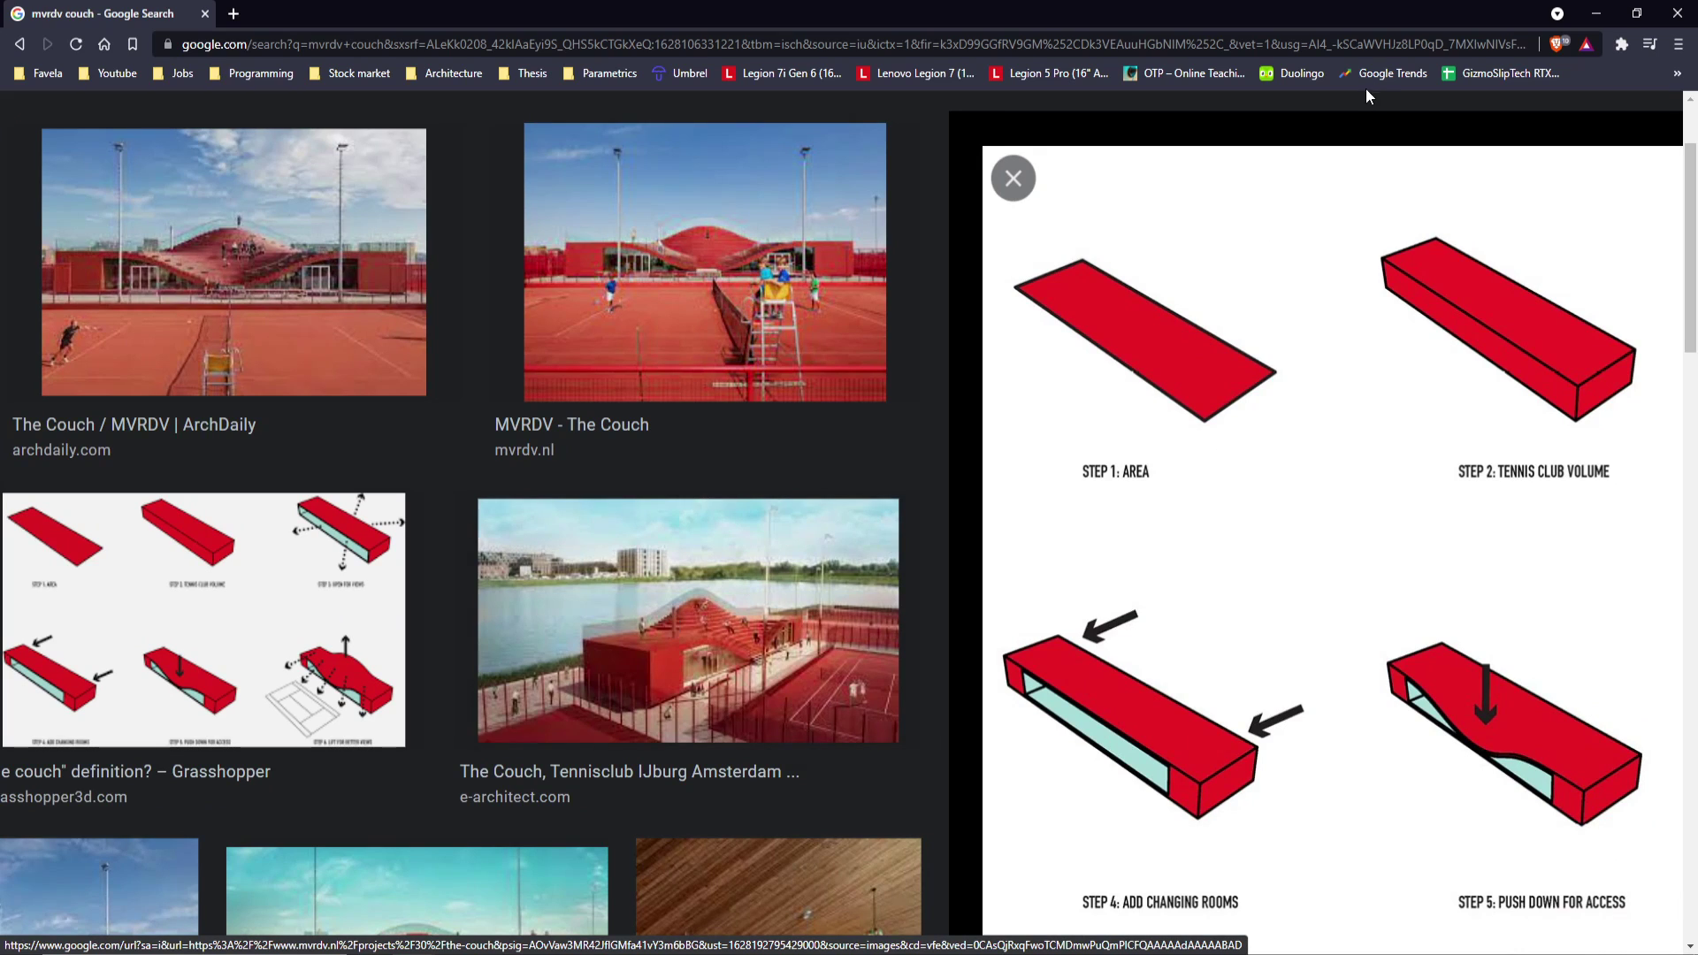
left_click(1599, 12)
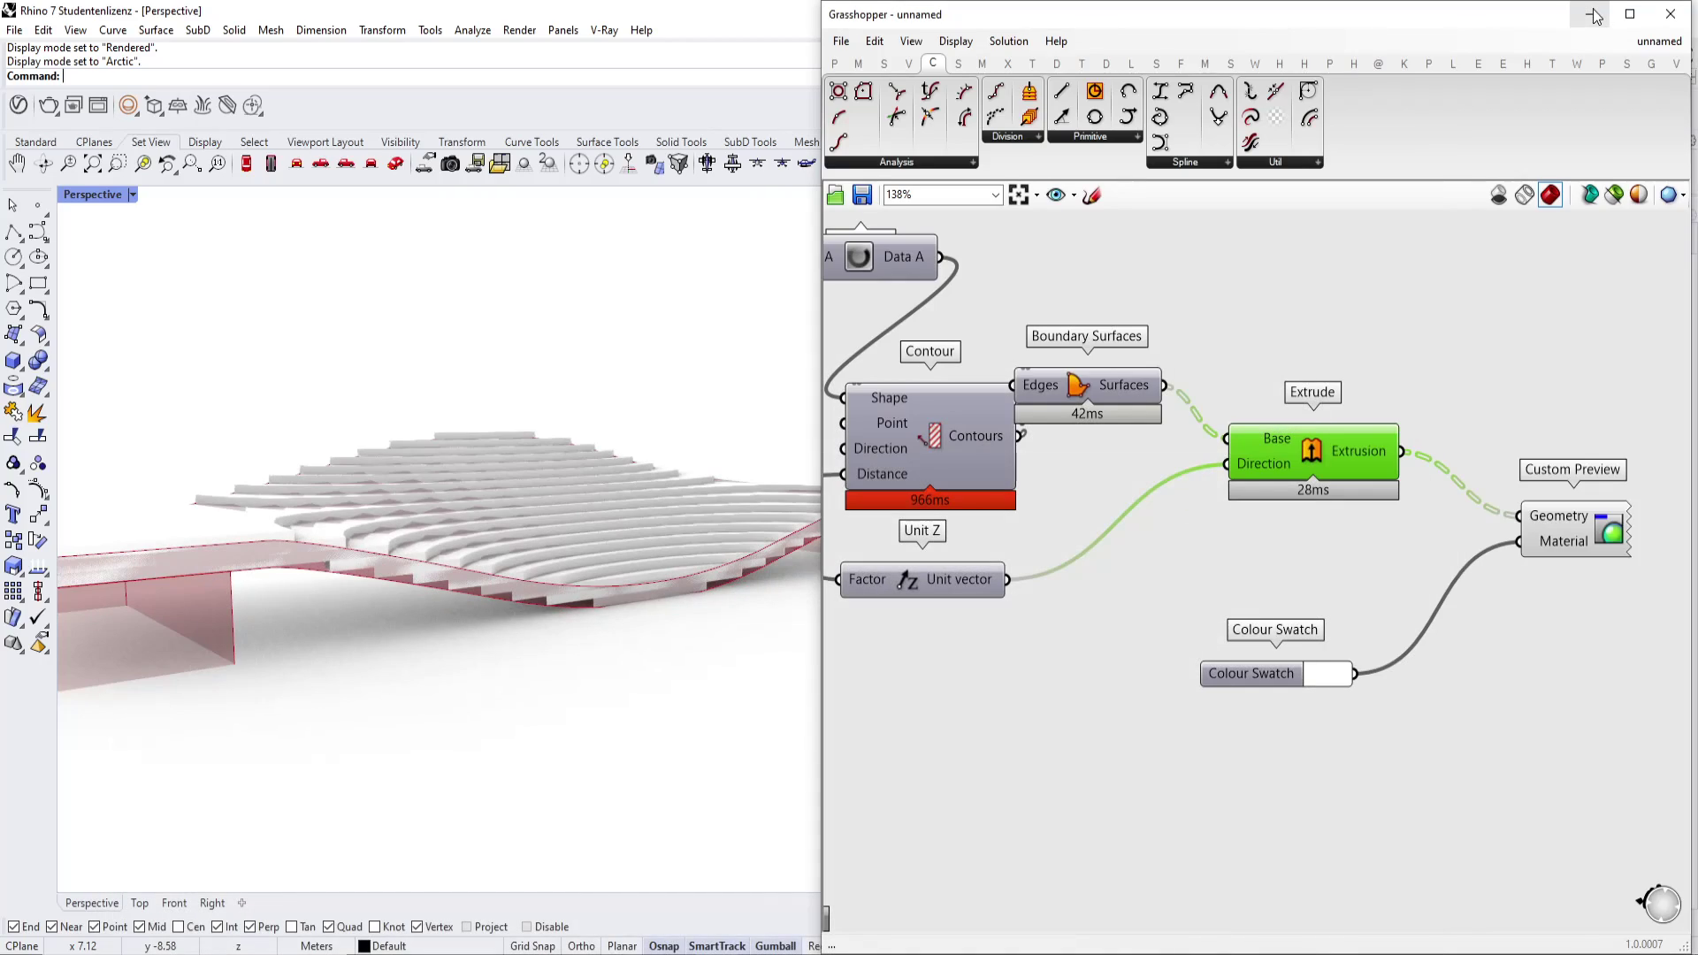
scroll(404, 562, "down", 8)
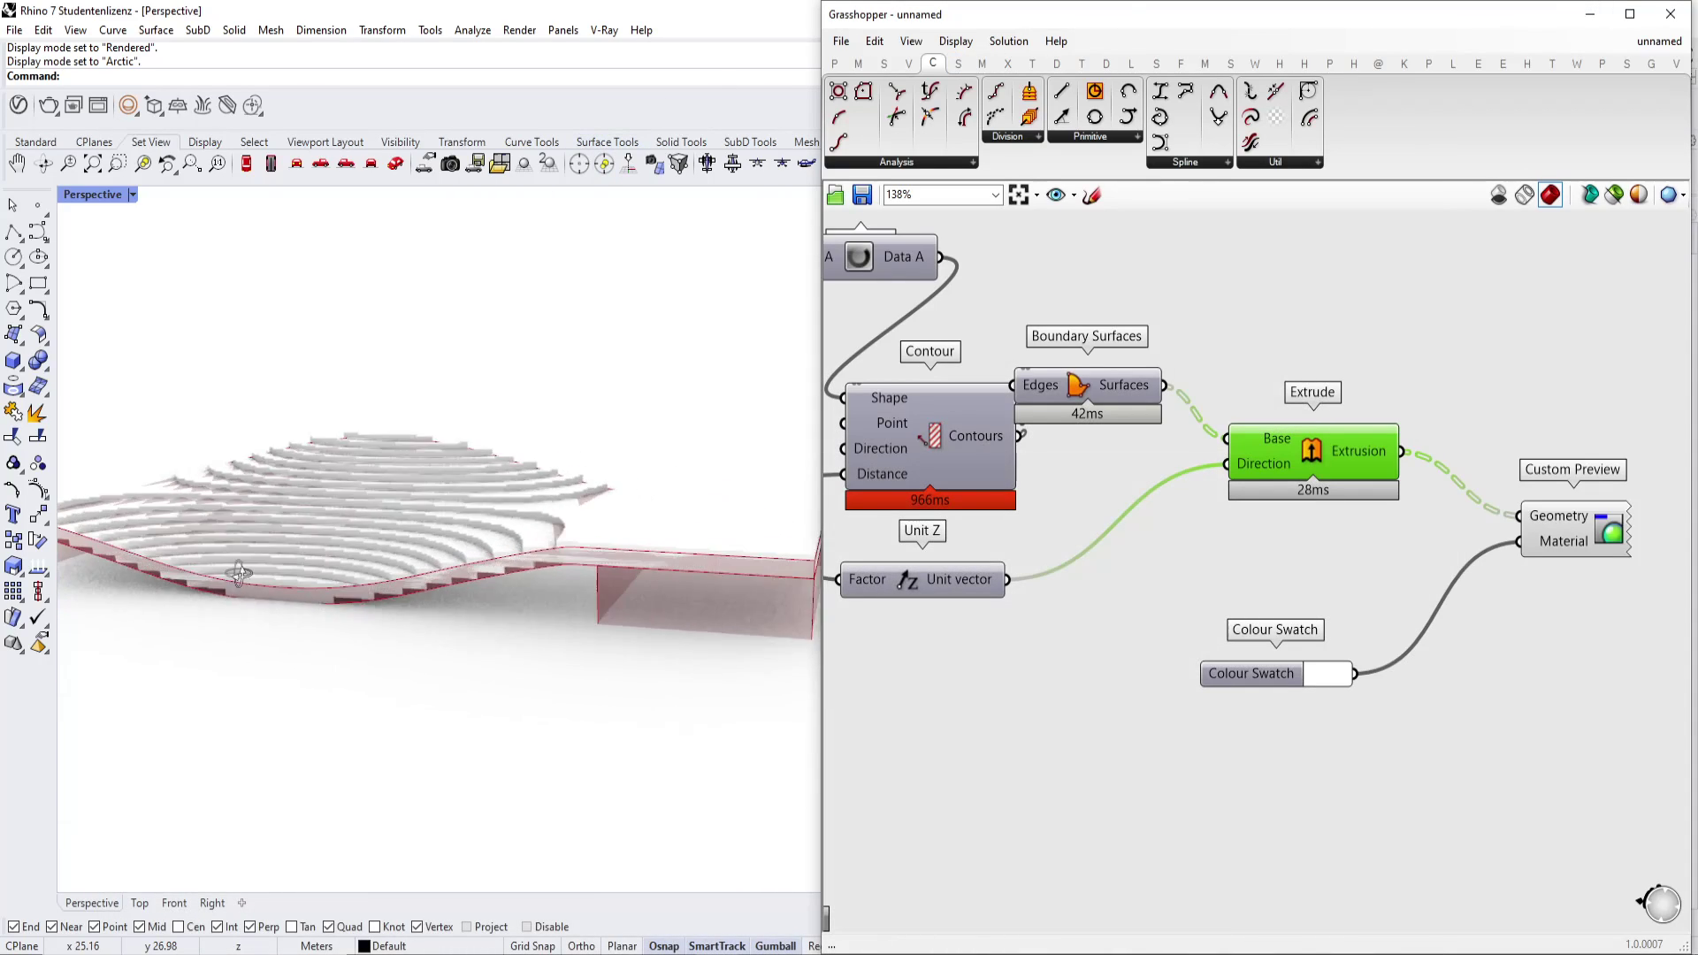
scroll(331, 540, "up", 4)
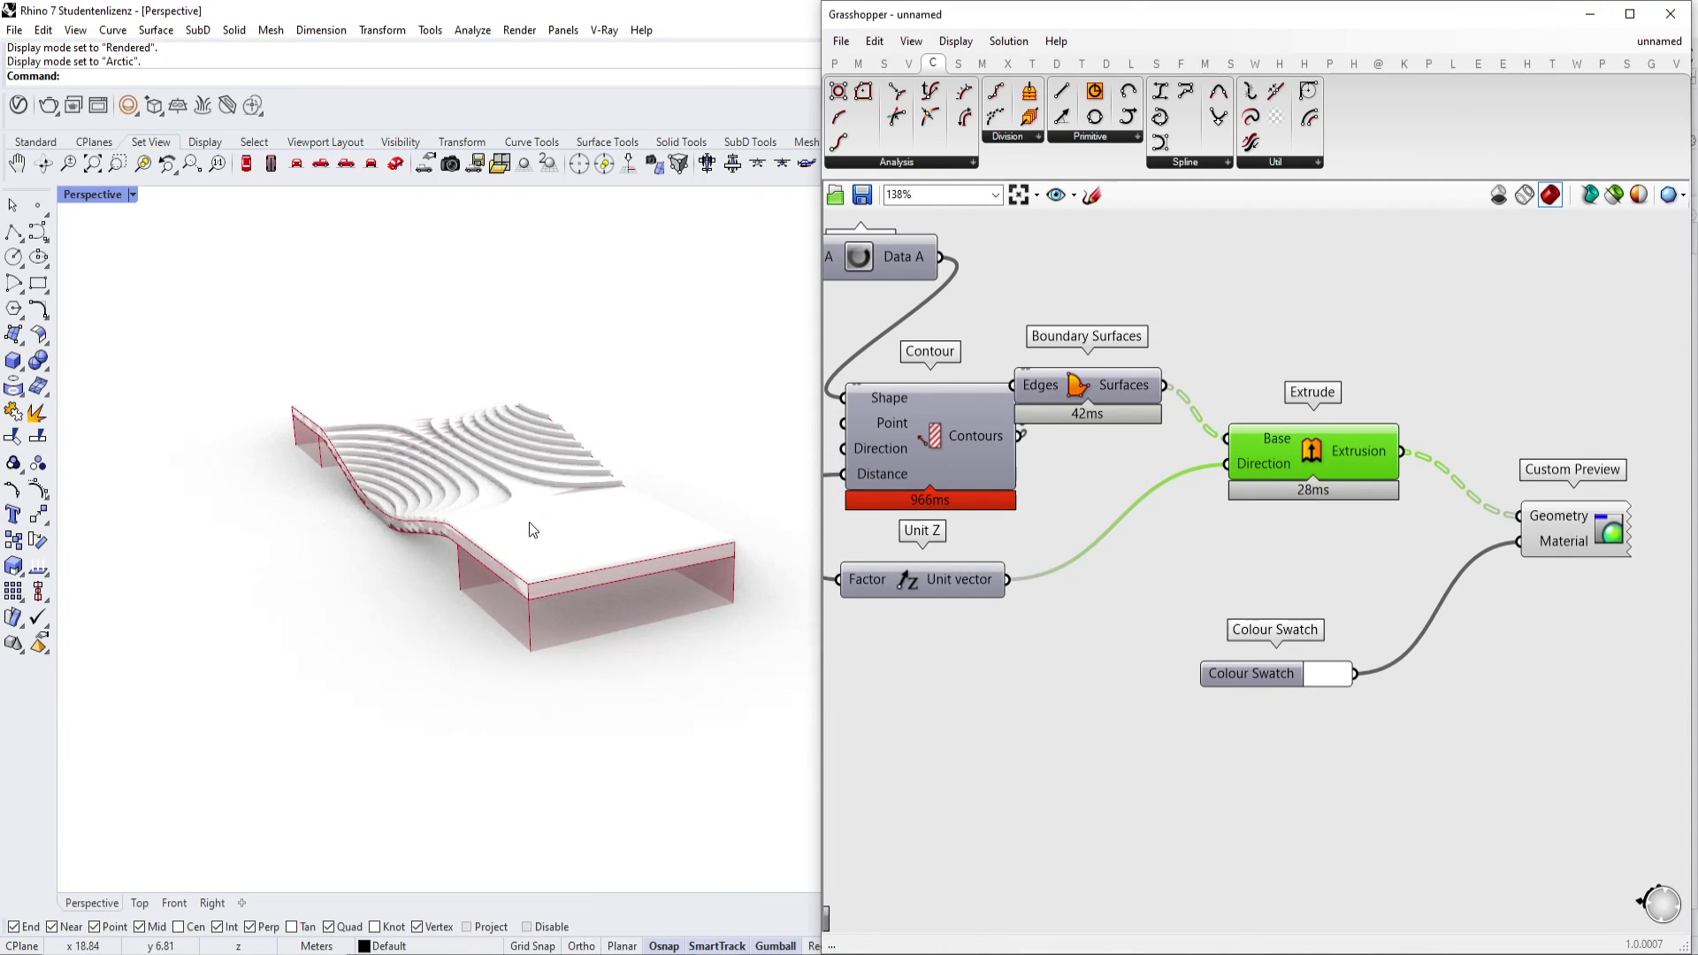
right_click_drag(522, 502, 569, 490)
Hide the preview of the roof Extrude that feeds Data Dam.
right_click_drag(1192, 331, 1512, 431)
left_click(998, 425)
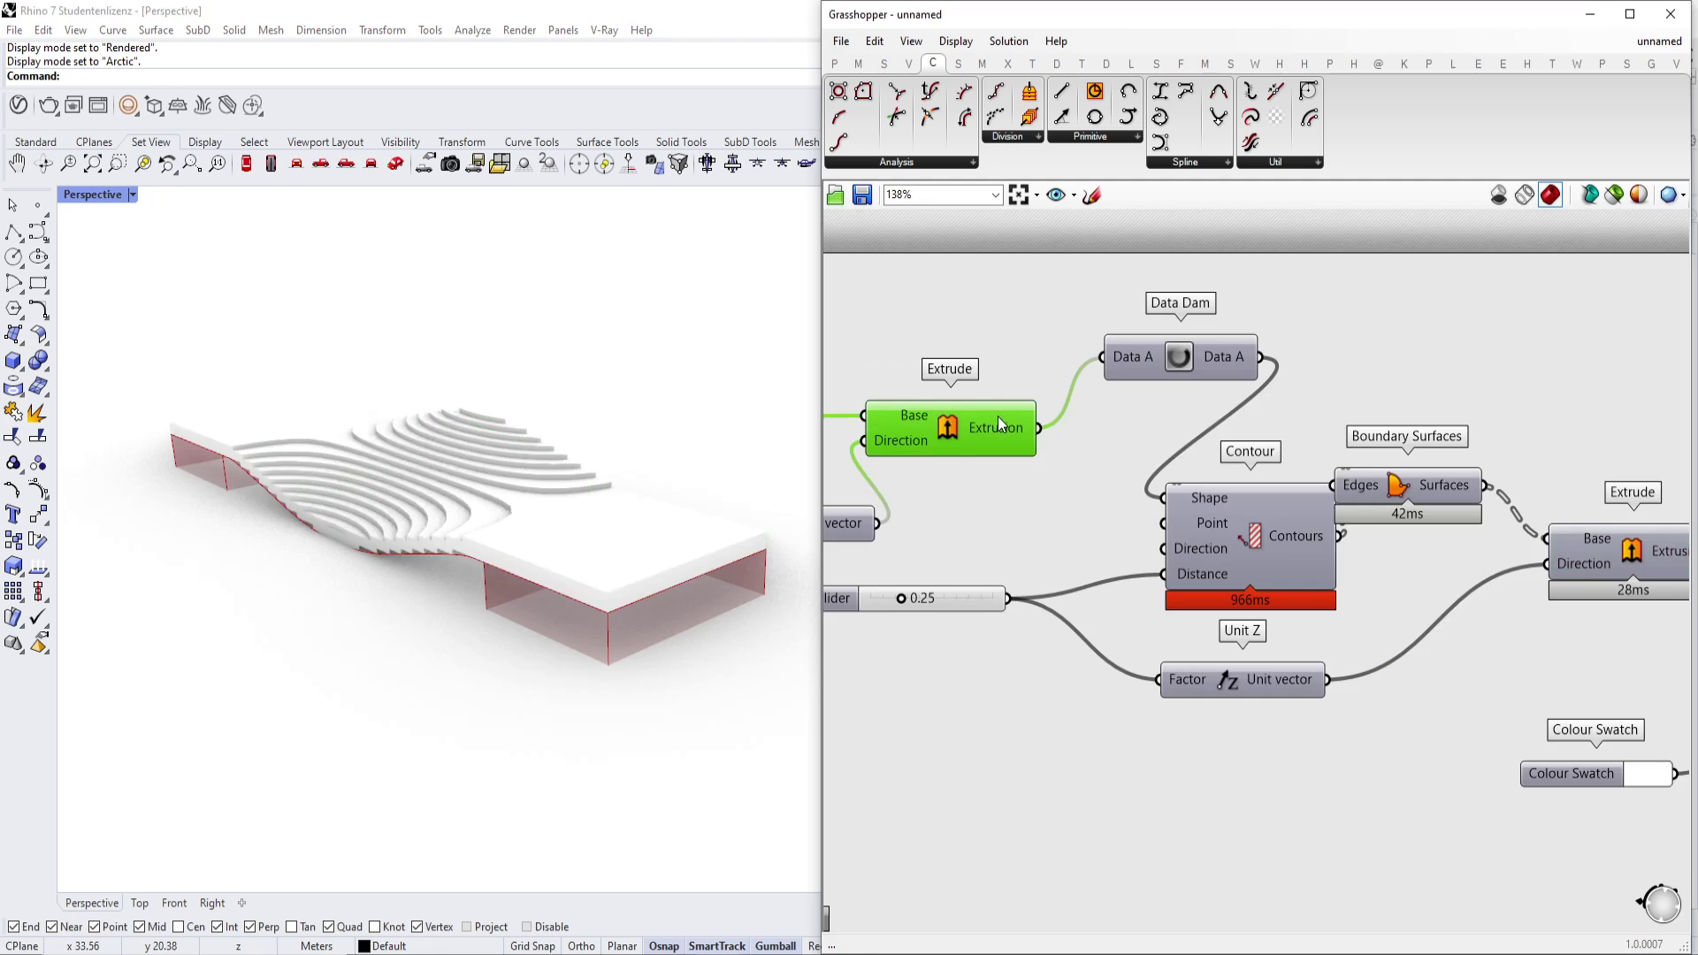
right_click_drag(549, 428, 539, 559)
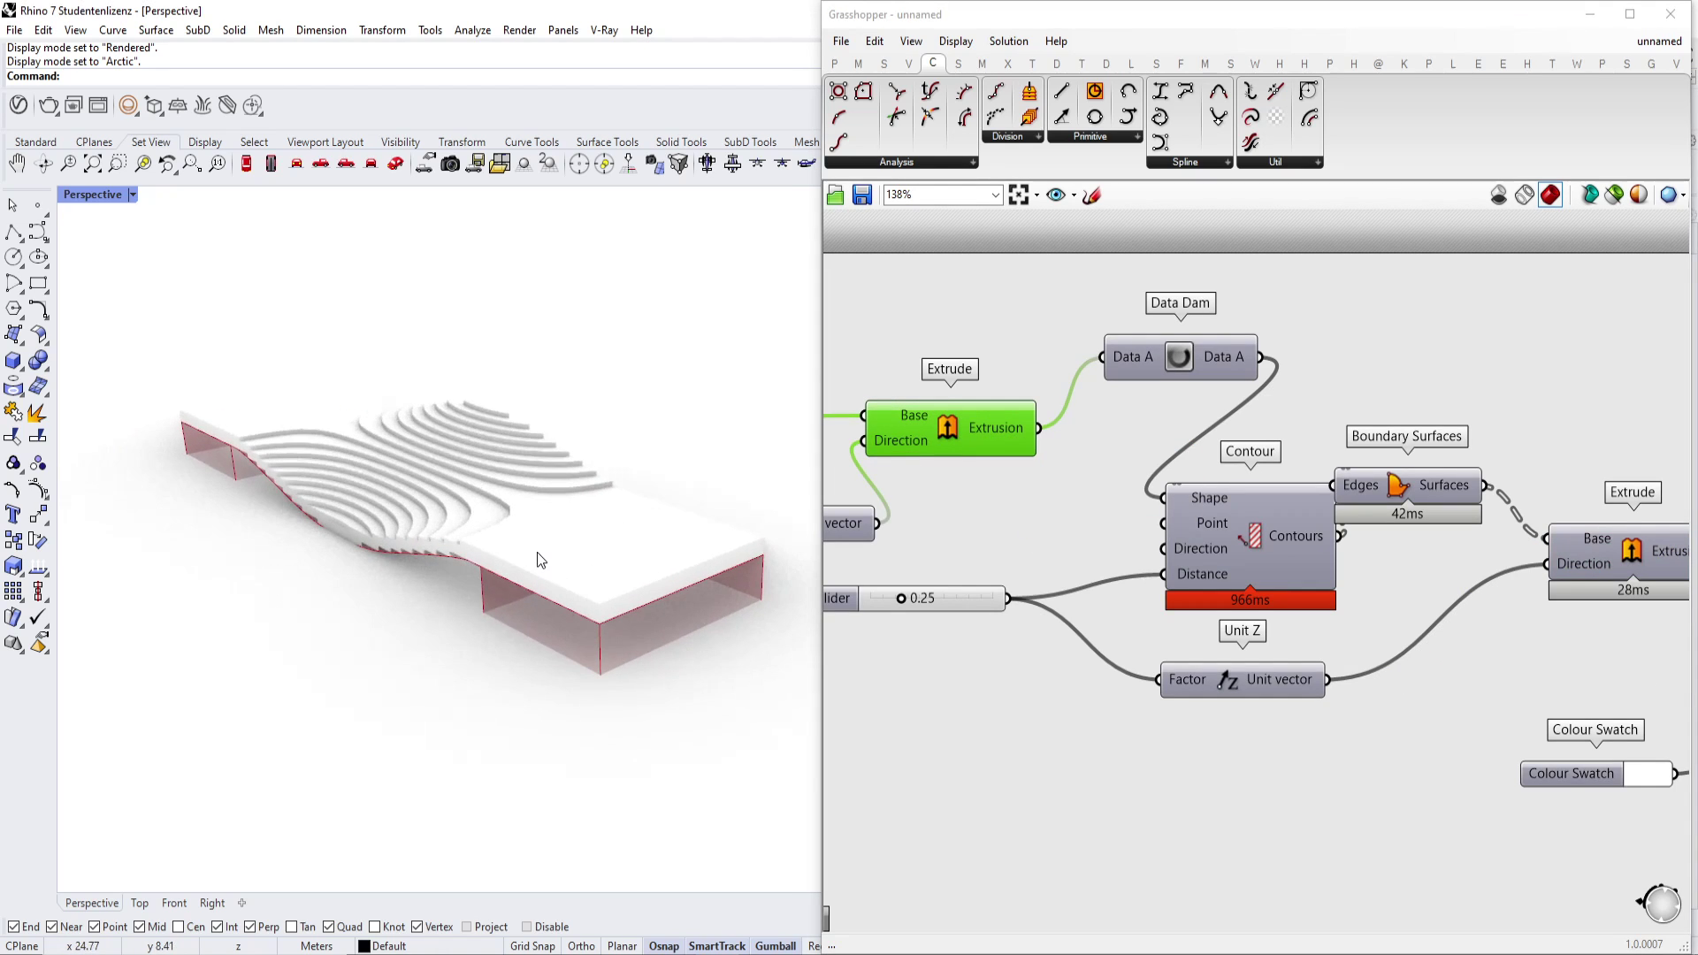